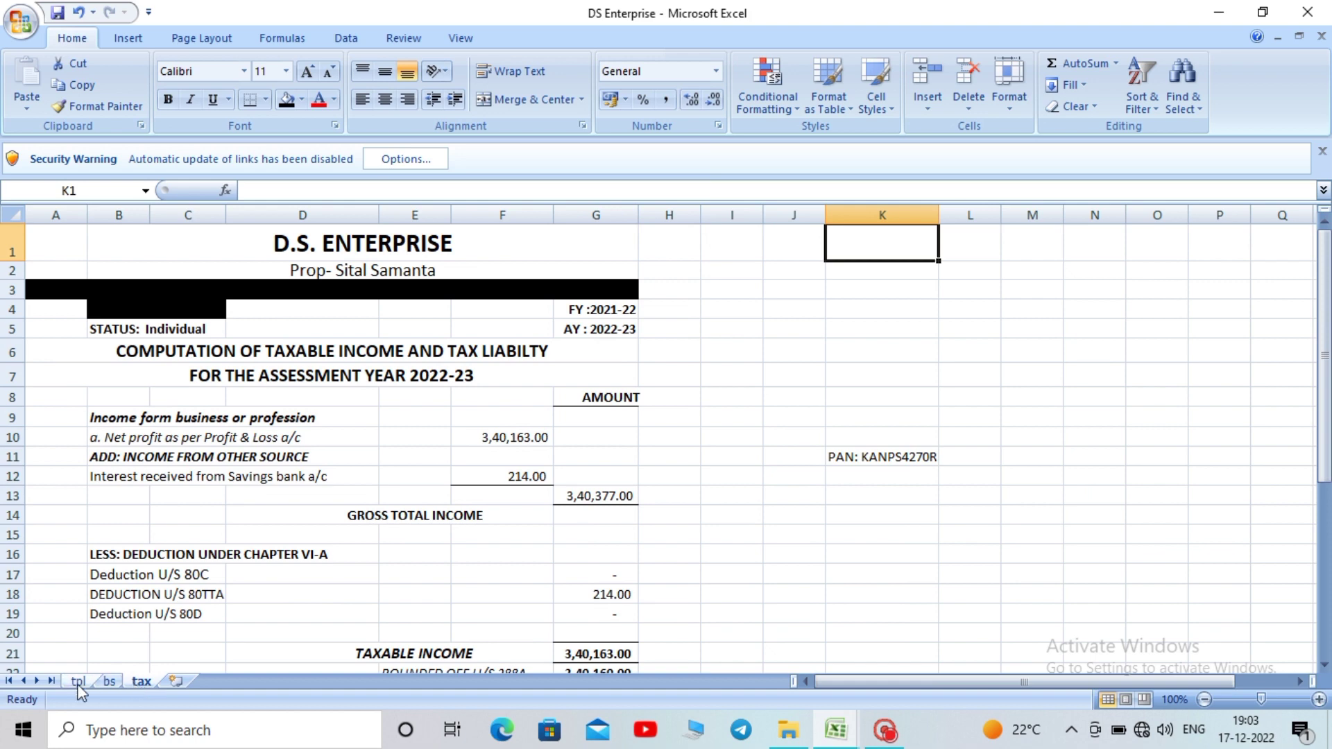
Look over the tpl sheet, then close DS Enterprise and Excel without saving changes
{"action": "left_click", "coordinate": [77, 682]}
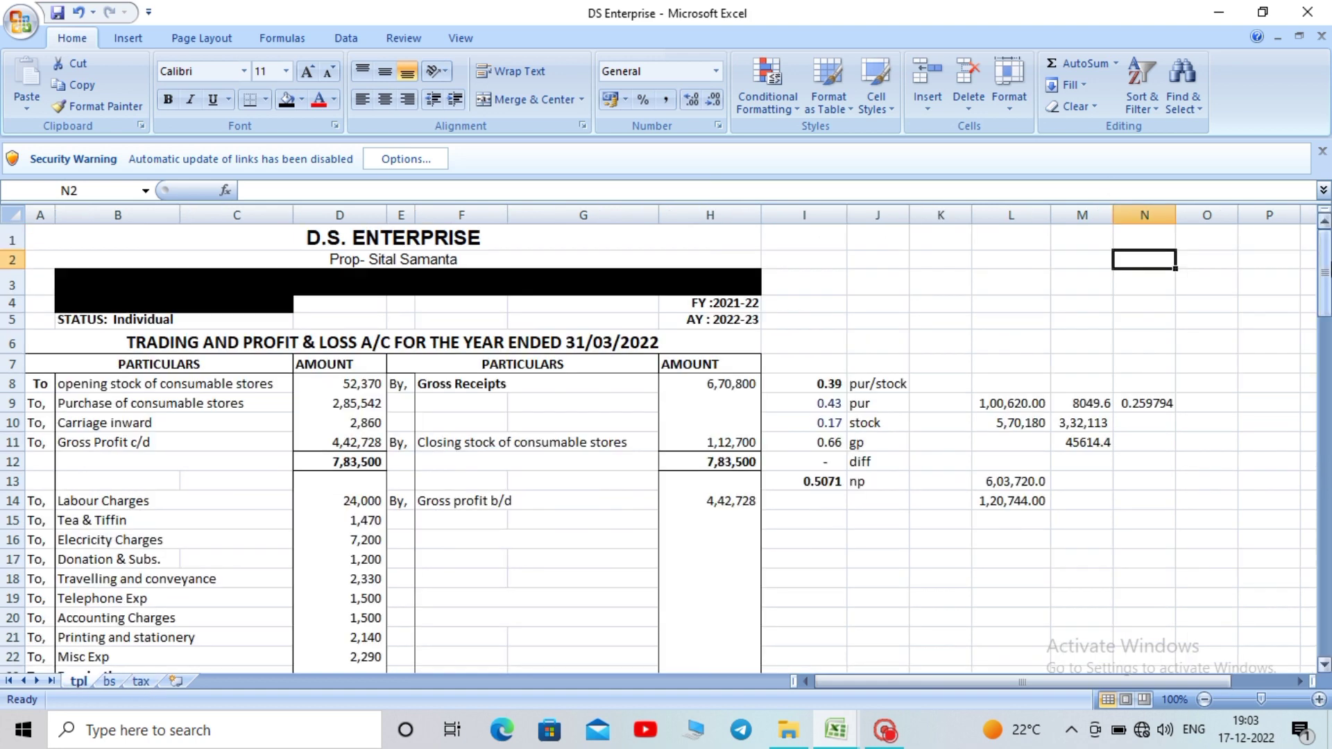
{"action": "left_click_drag", "start_coordinate": [1323, 257], "coordinate": [1306, 236]}
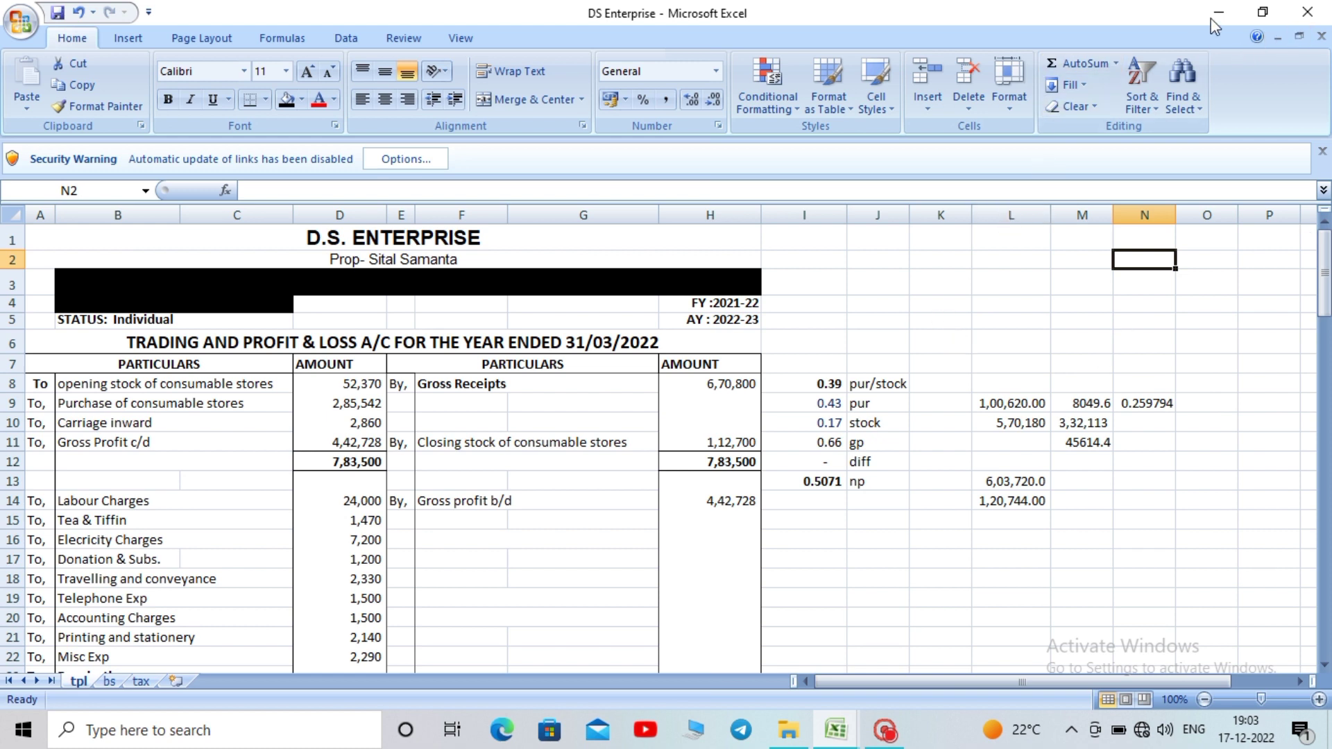
{"action": "left_click", "coordinate": [1304, 9]}
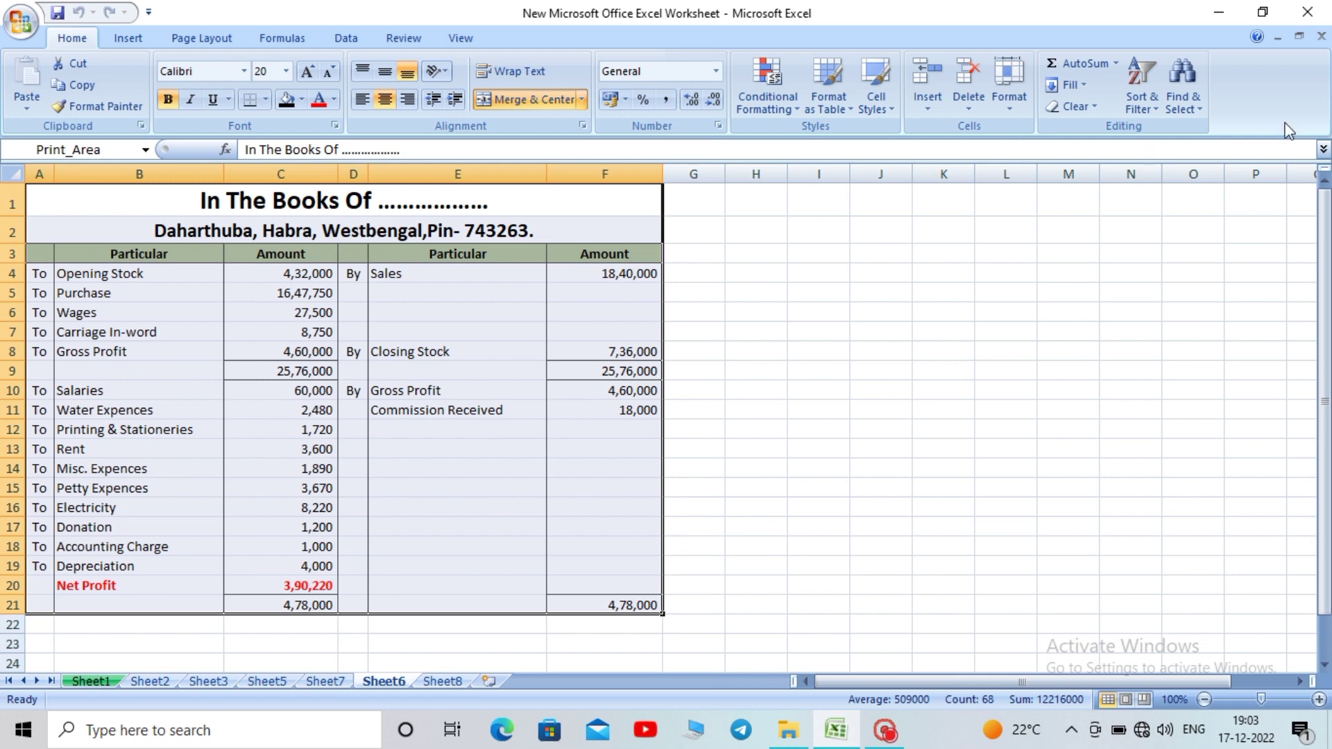
{"action": "left_click", "coordinate": [1307, 12]}
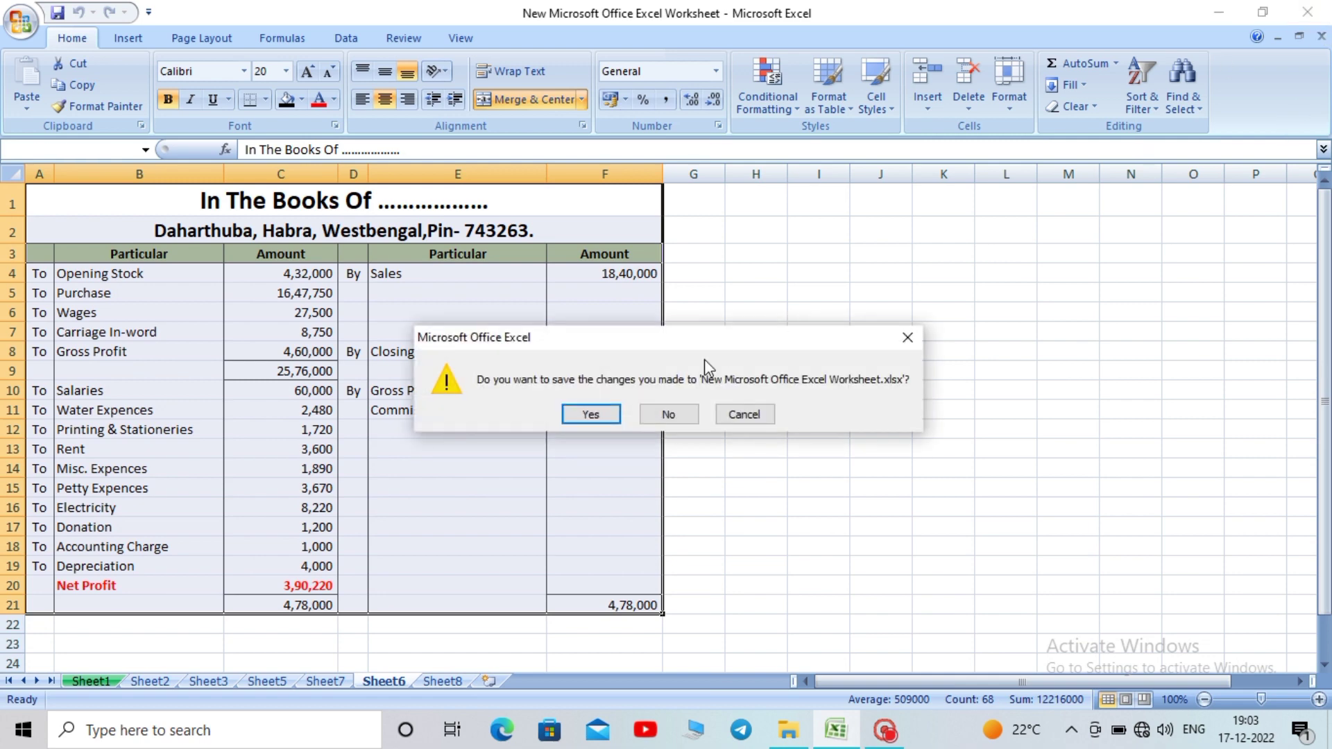
{"action": "left_click", "coordinate": [666, 415]}
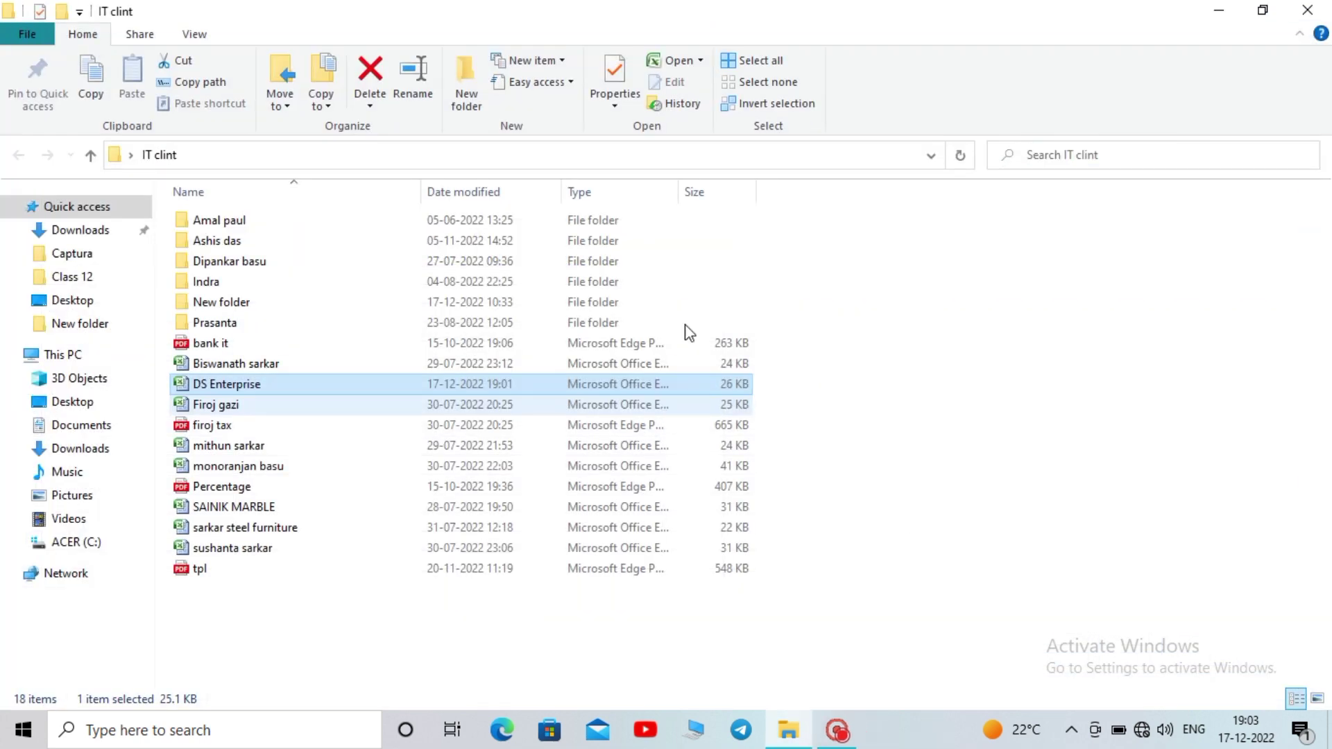
Close the IT clint folder window and refresh the desktop
{"action": "left_click", "coordinate": [1303, 11]}
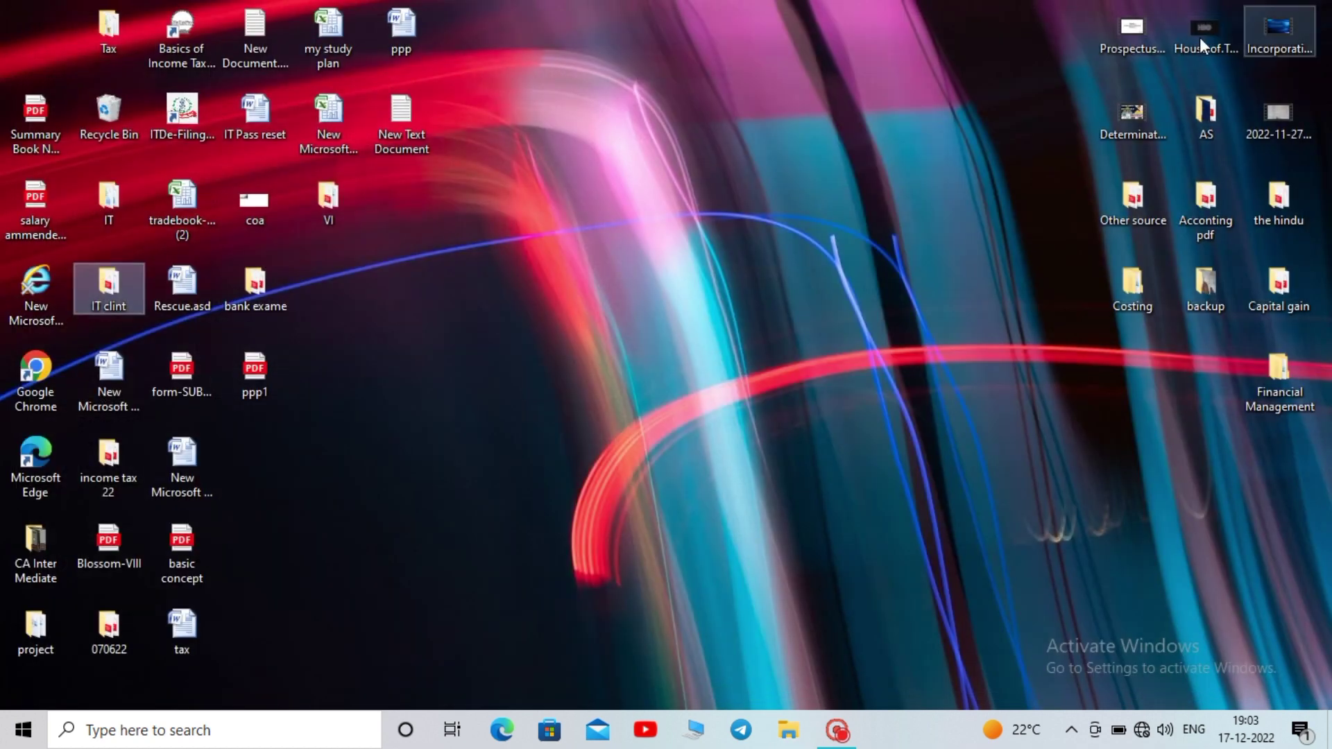
{"action": "right_click", "coordinate": [748, 55]}
{"action": "left_click", "coordinate": [789, 125]}
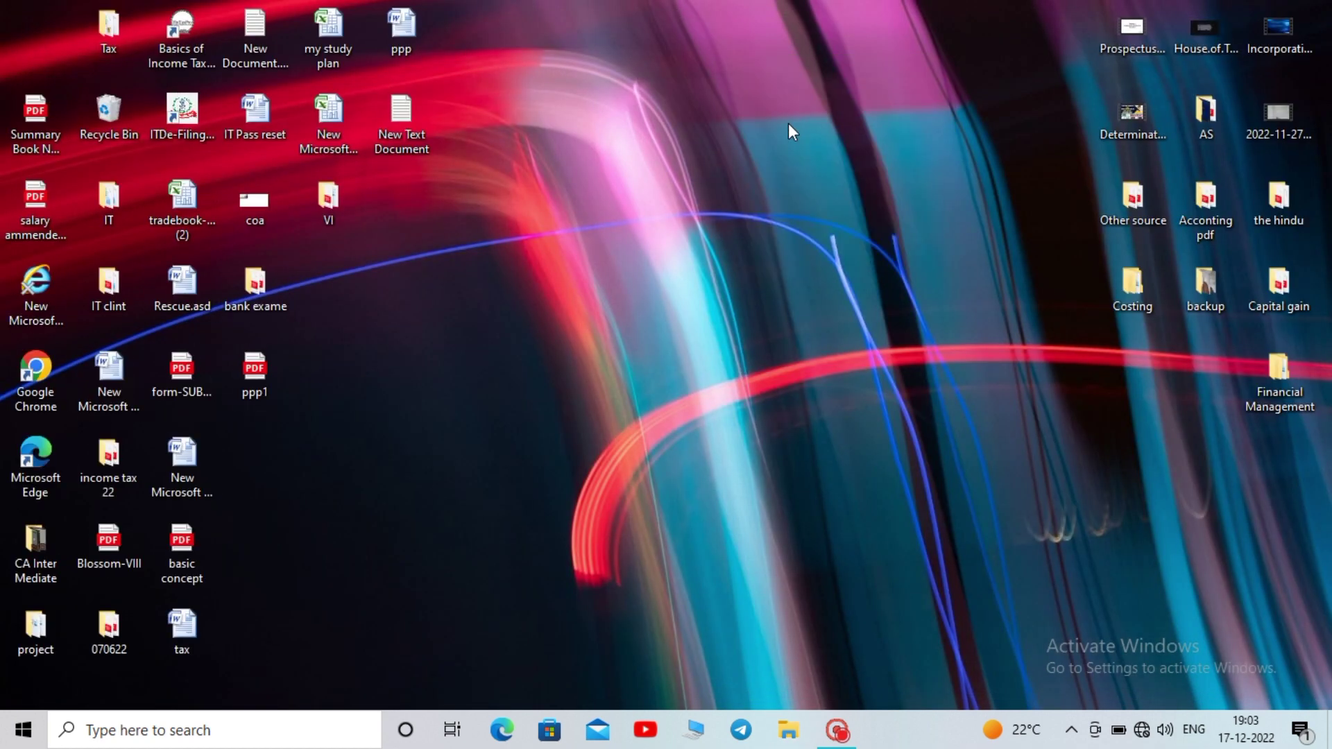
{"action": "right_click", "coordinate": [697, 57]}
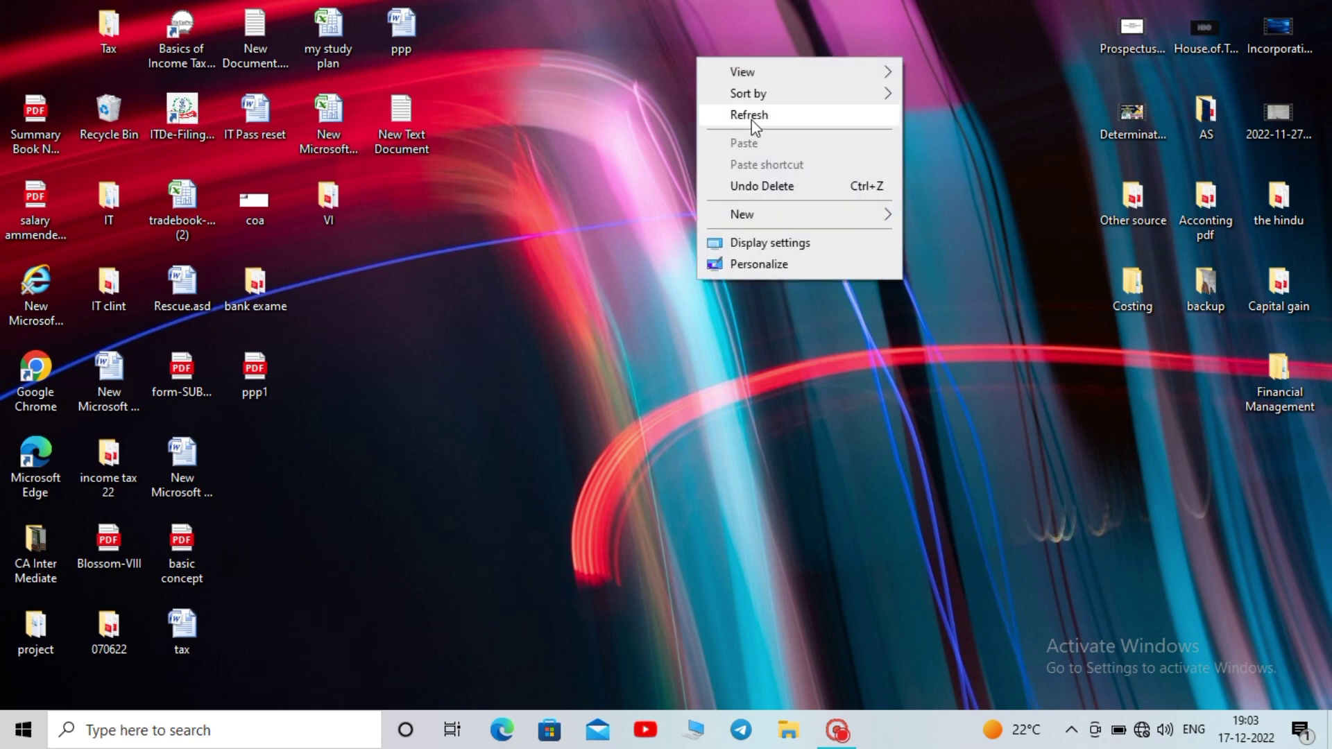
{"action": "left_click", "coordinate": [752, 117]}
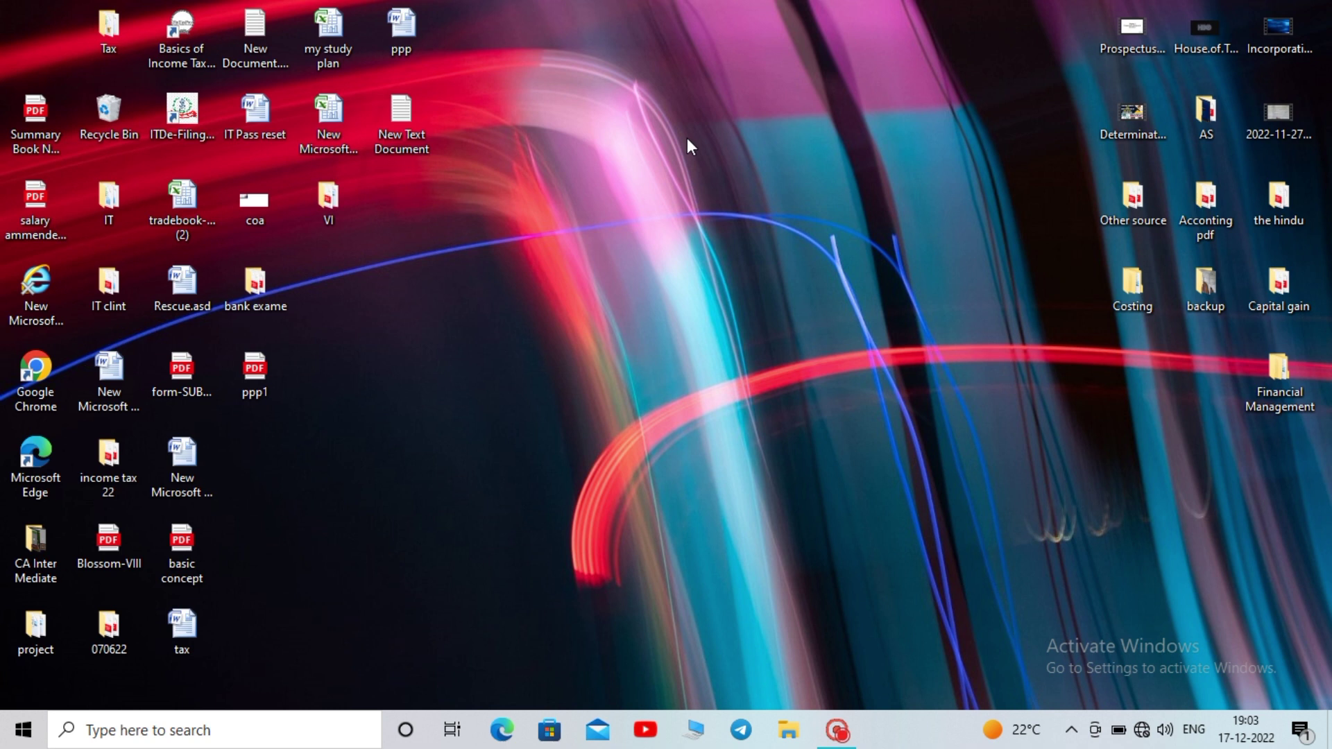
Create a new Microsoft Office Excel Worksheet on the desktop named abcd
{"action": "right_click", "coordinate": [734, 116]}
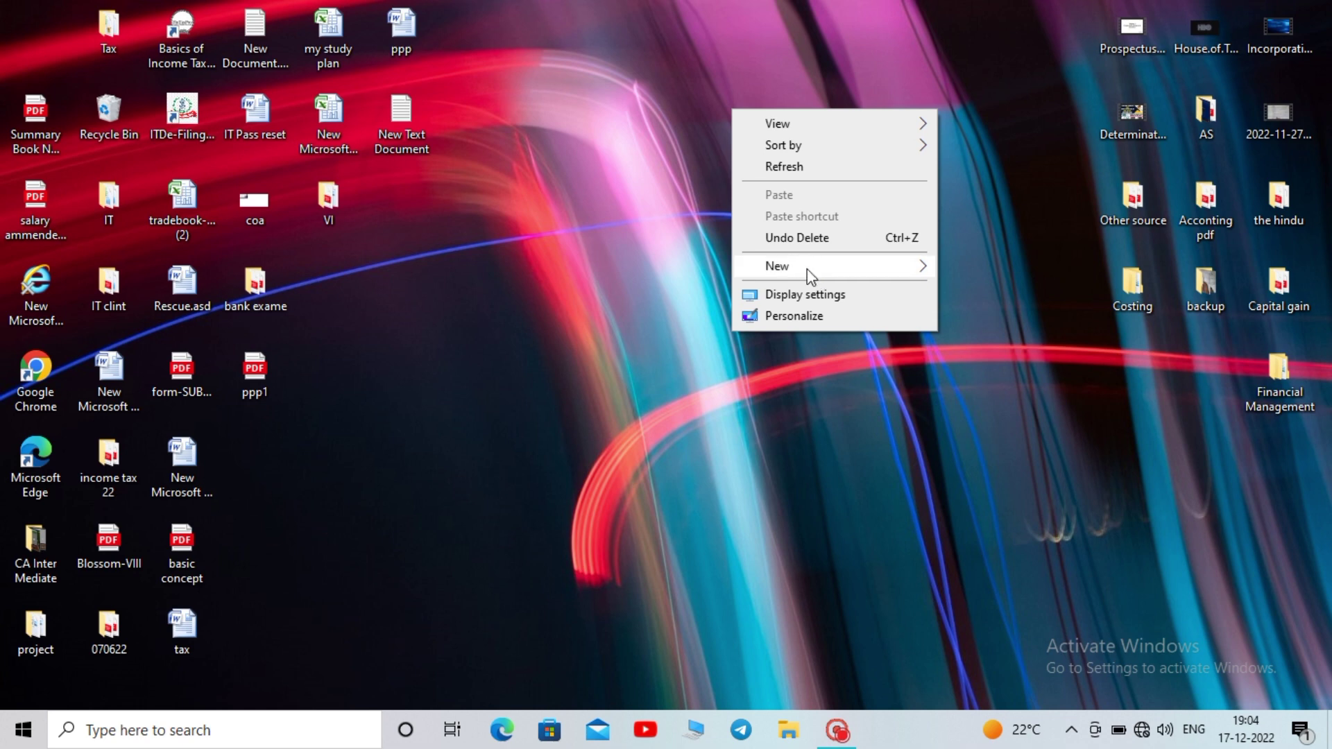
{"action": "left_click", "coordinate": [887, 274]}
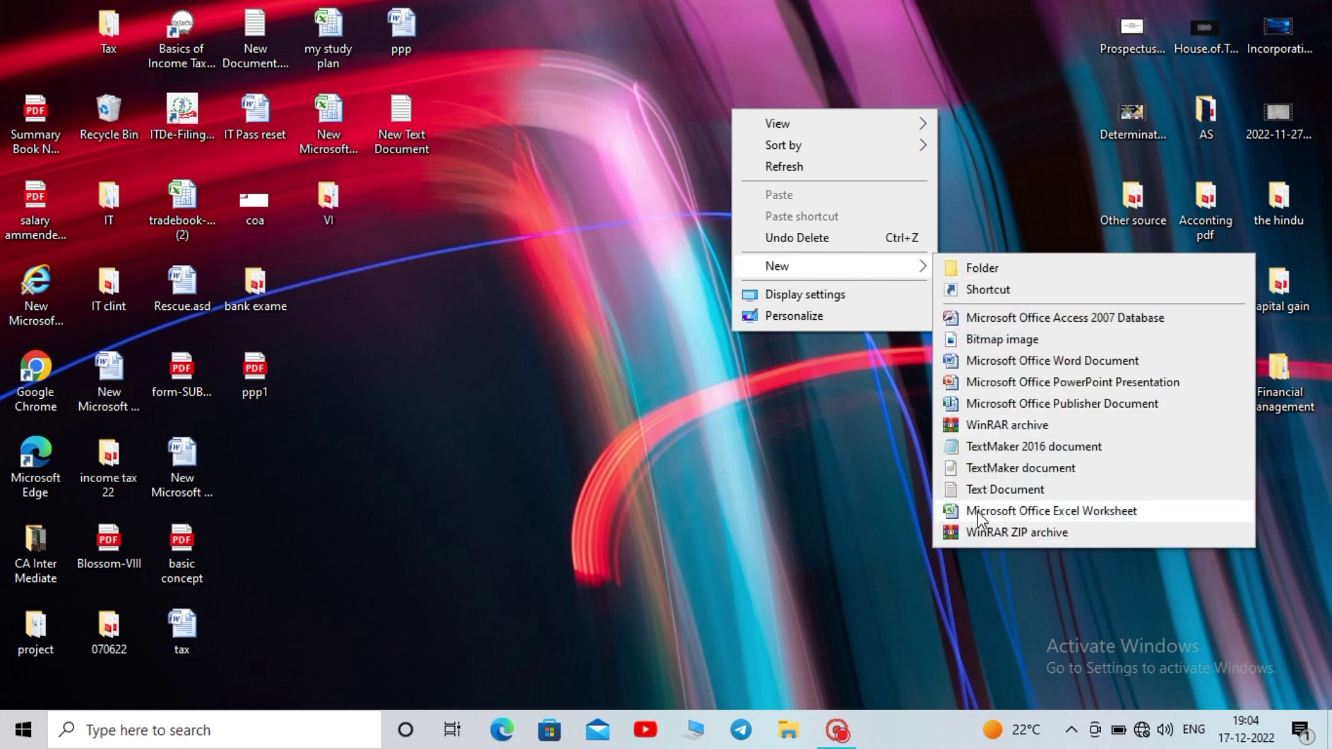
{"action": "left_click", "coordinate": [1013, 510]}
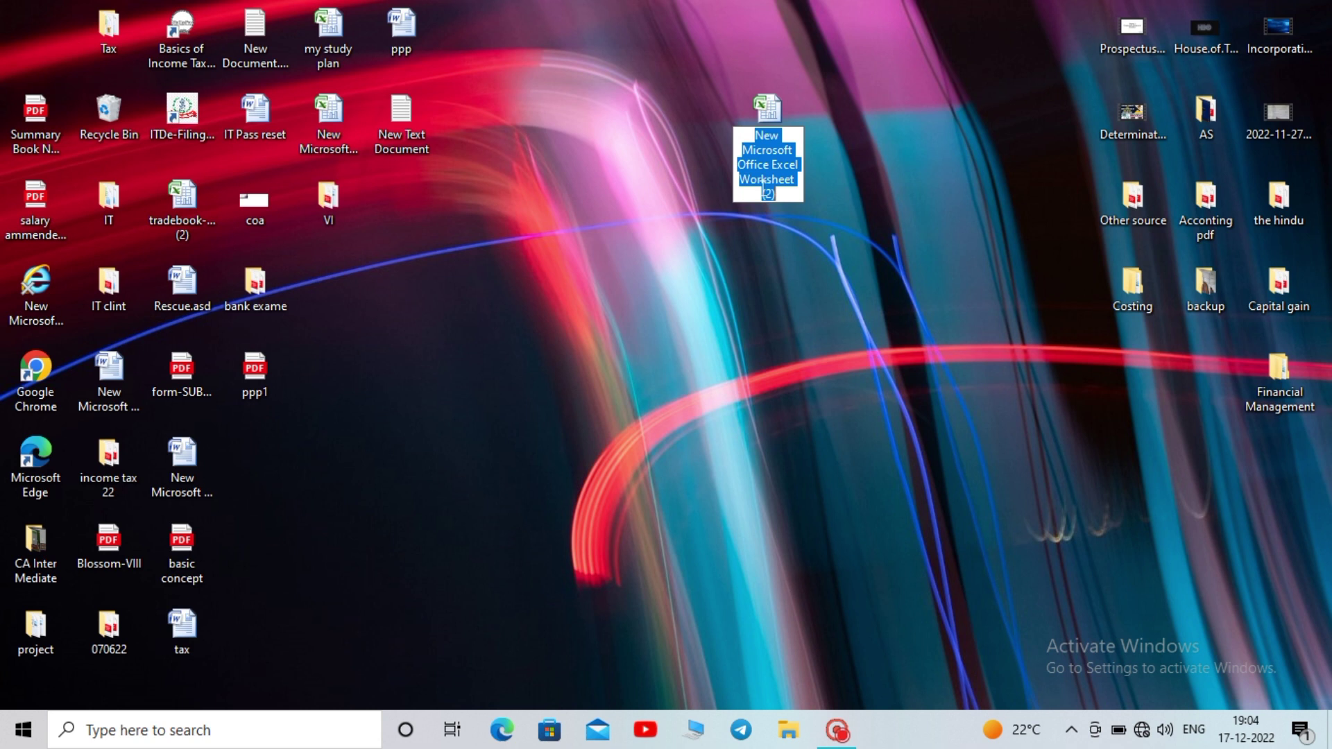
{"action": "type", "text": "abcd"}
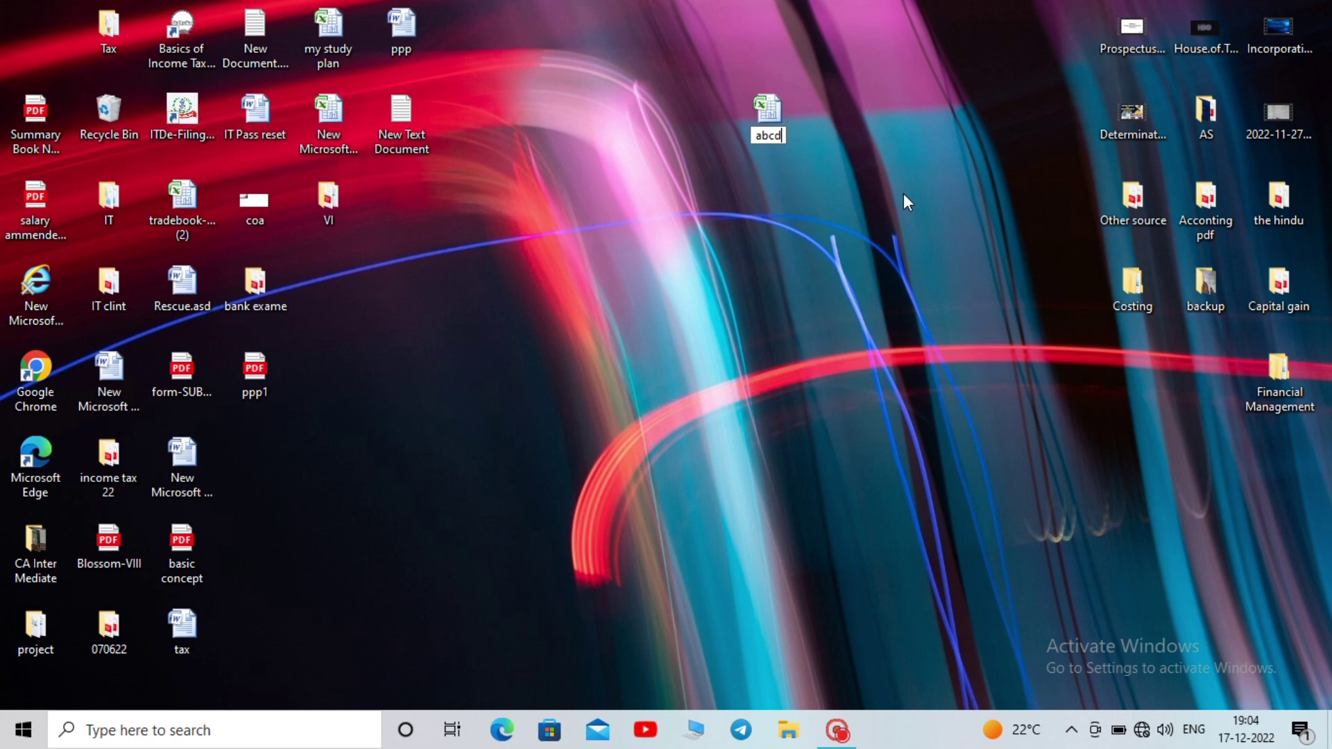
{"action": "key", "text": "Return"}
Refresh the desktop and open the abcd workbook
{"action": "right_click", "coordinate": [903, 95]}
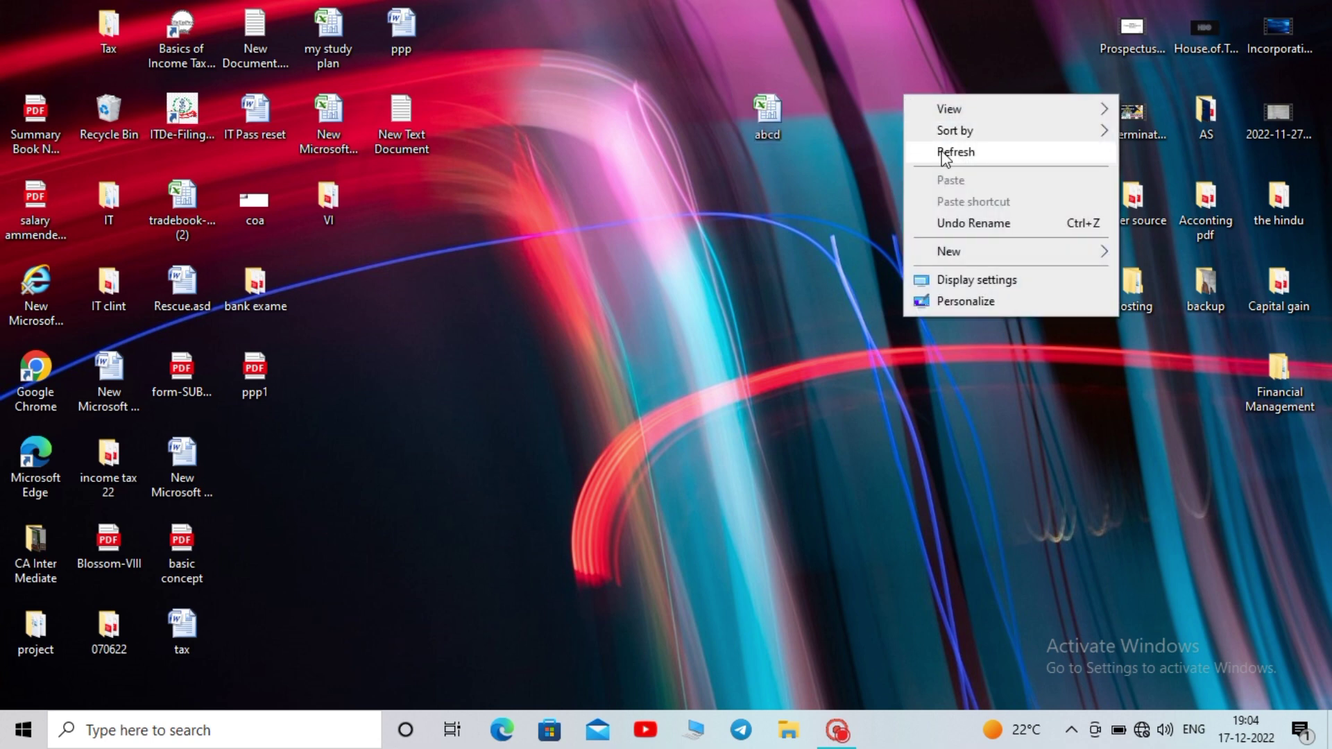
{"action": "left_click", "coordinate": [945, 151]}
{"action": "double_click", "coordinate": [786, 111]}
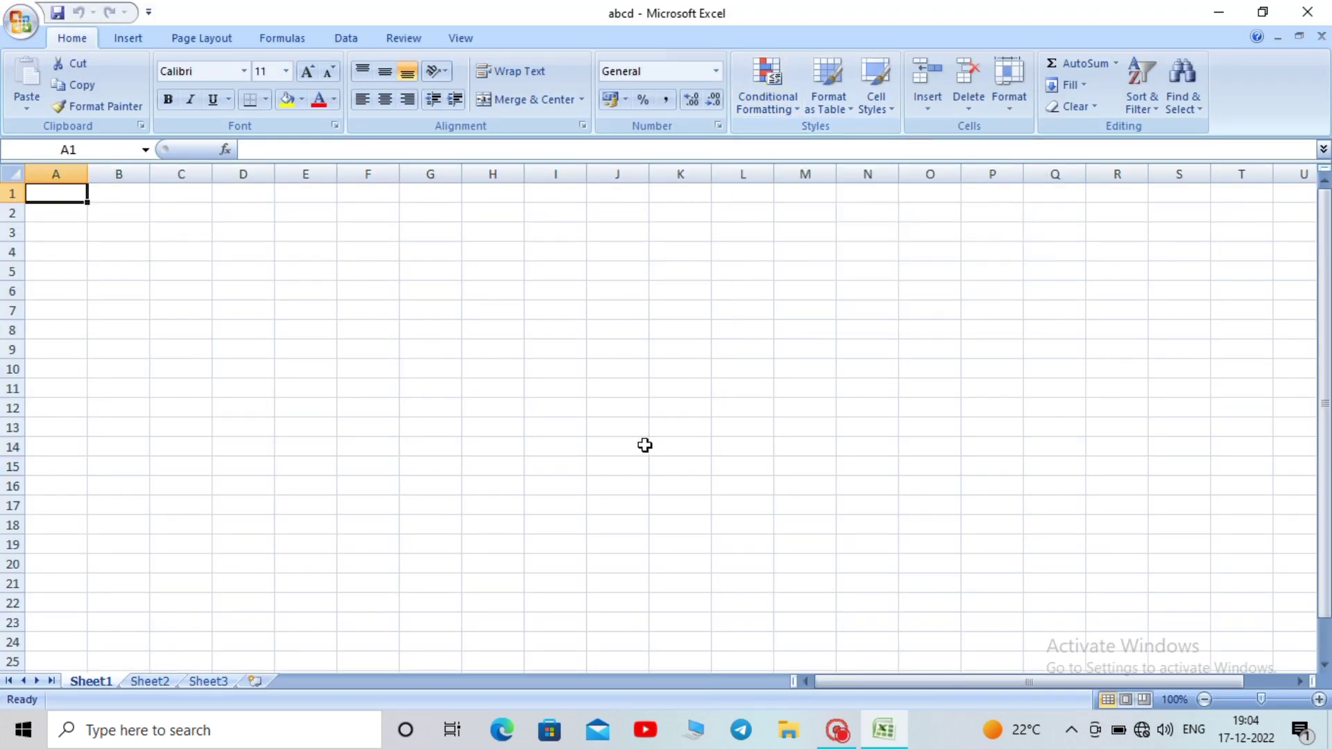
Minimize the blank abcd workbook, go into the IT clint folder and open DS Enterprise
{"action": "left_click", "coordinate": [645, 445]}
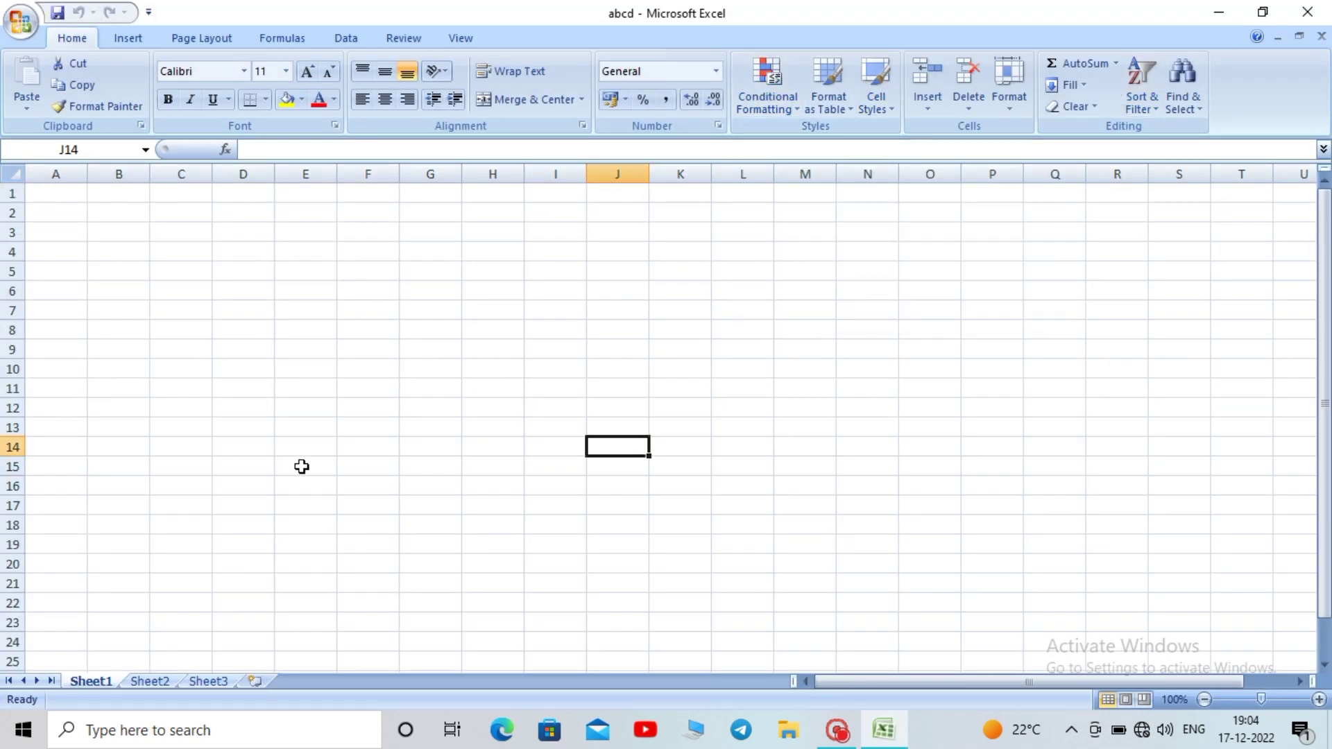
{"action": "left_click", "coordinate": [1228, 13]}
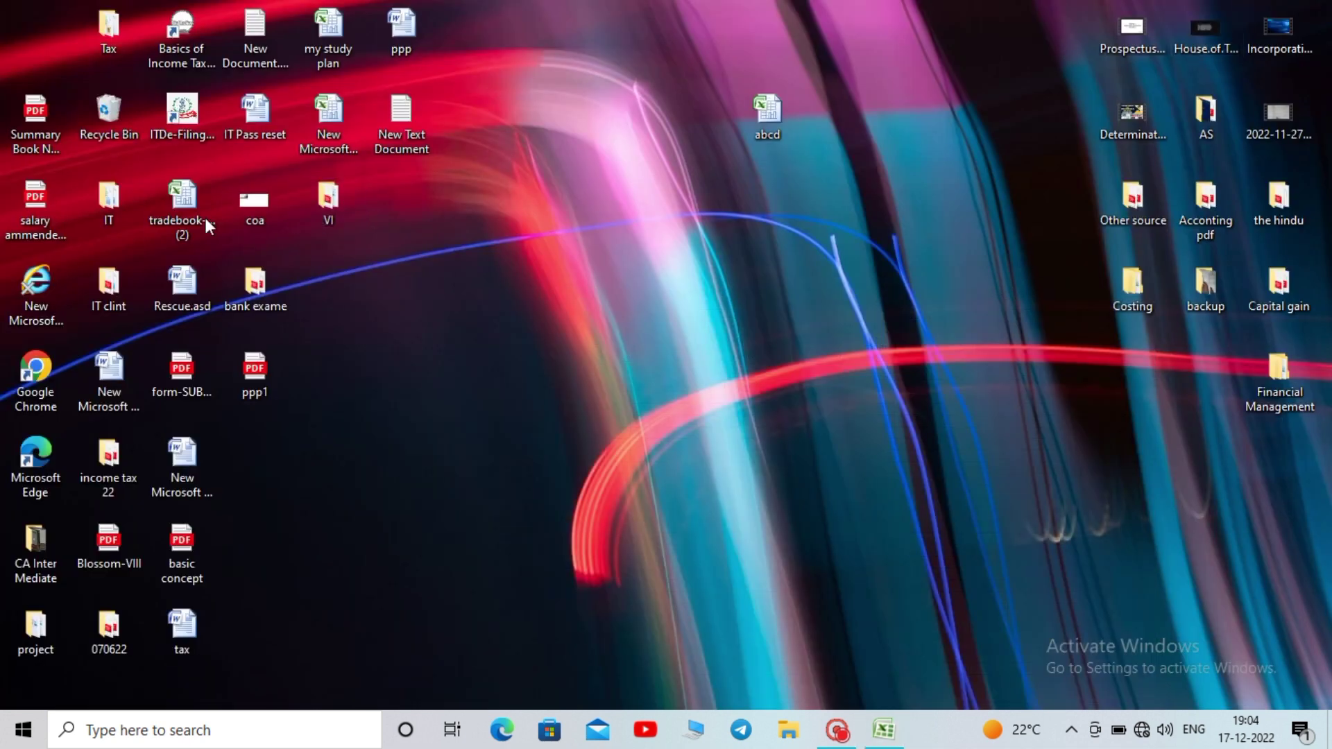
{"action": "double_click", "coordinate": [122, 194]}
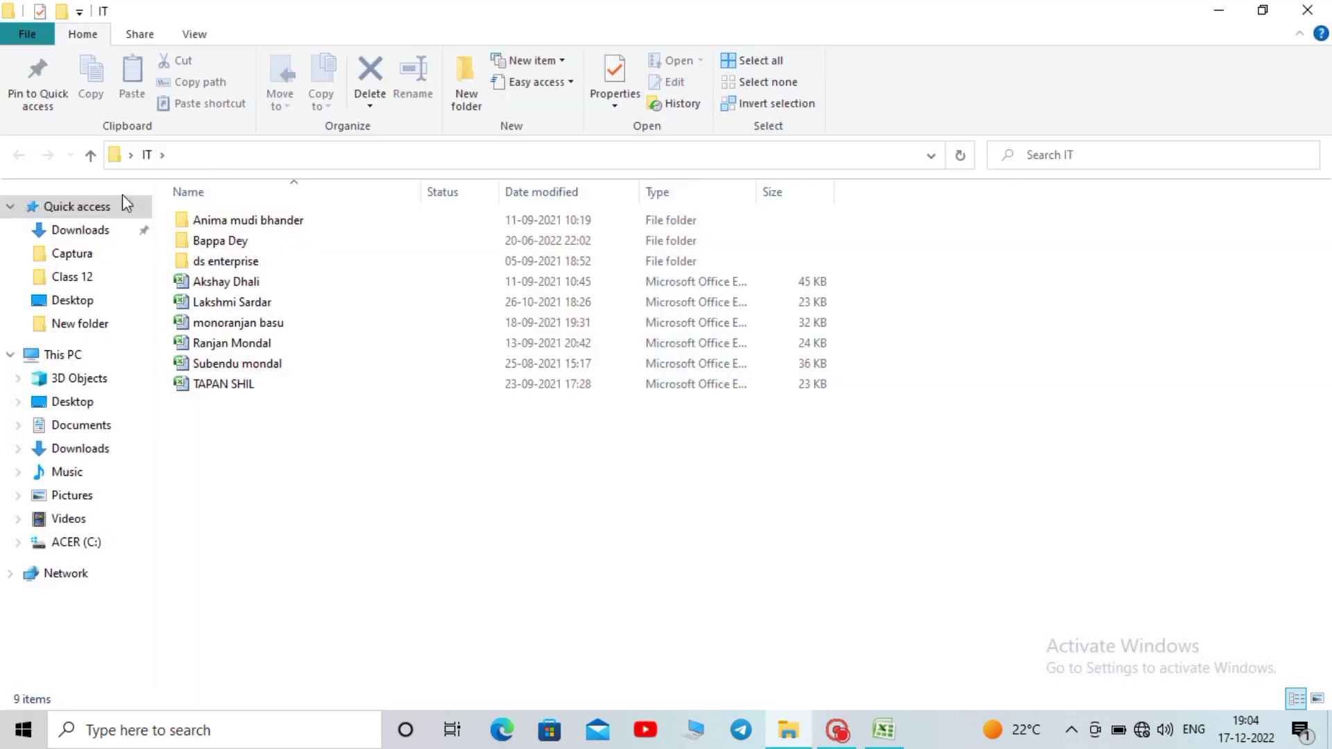
{"action": "left_click", "coordinate": [1307, 10]}
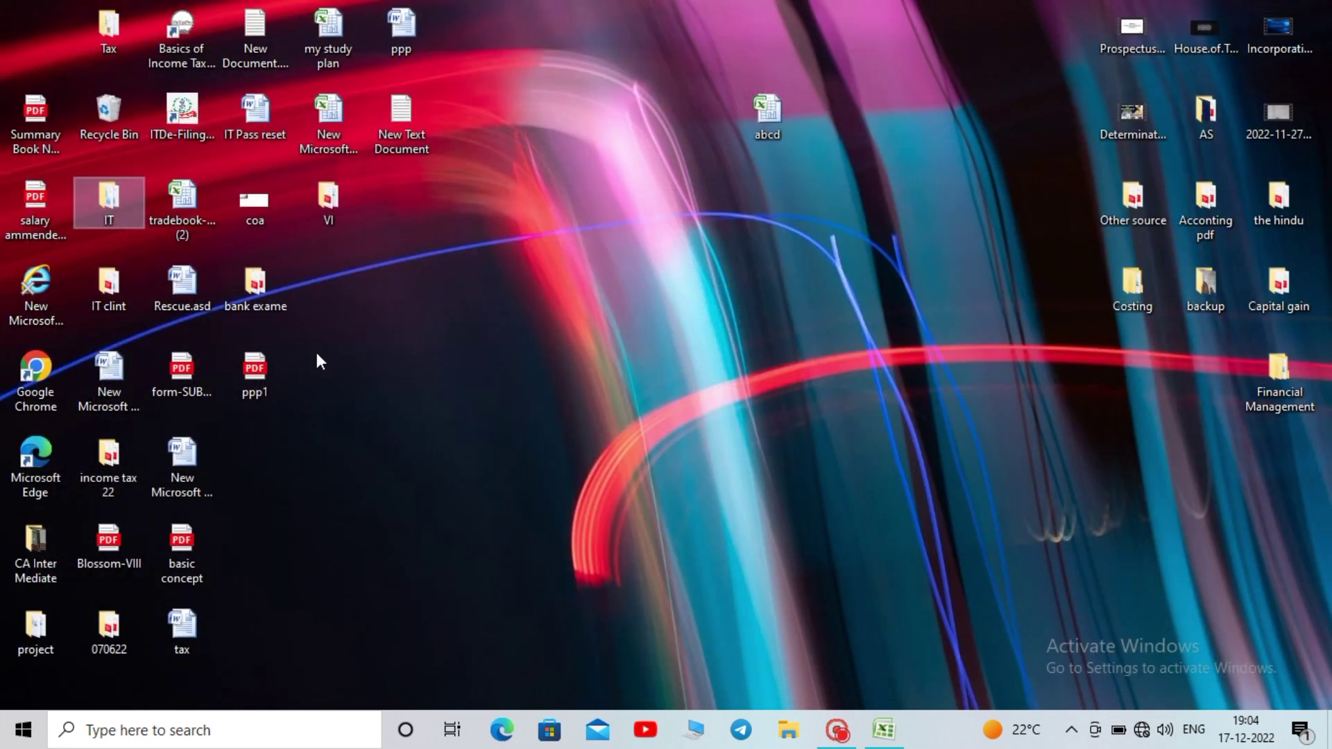
{"action": "double_click", "coordinate": [122, 290]}
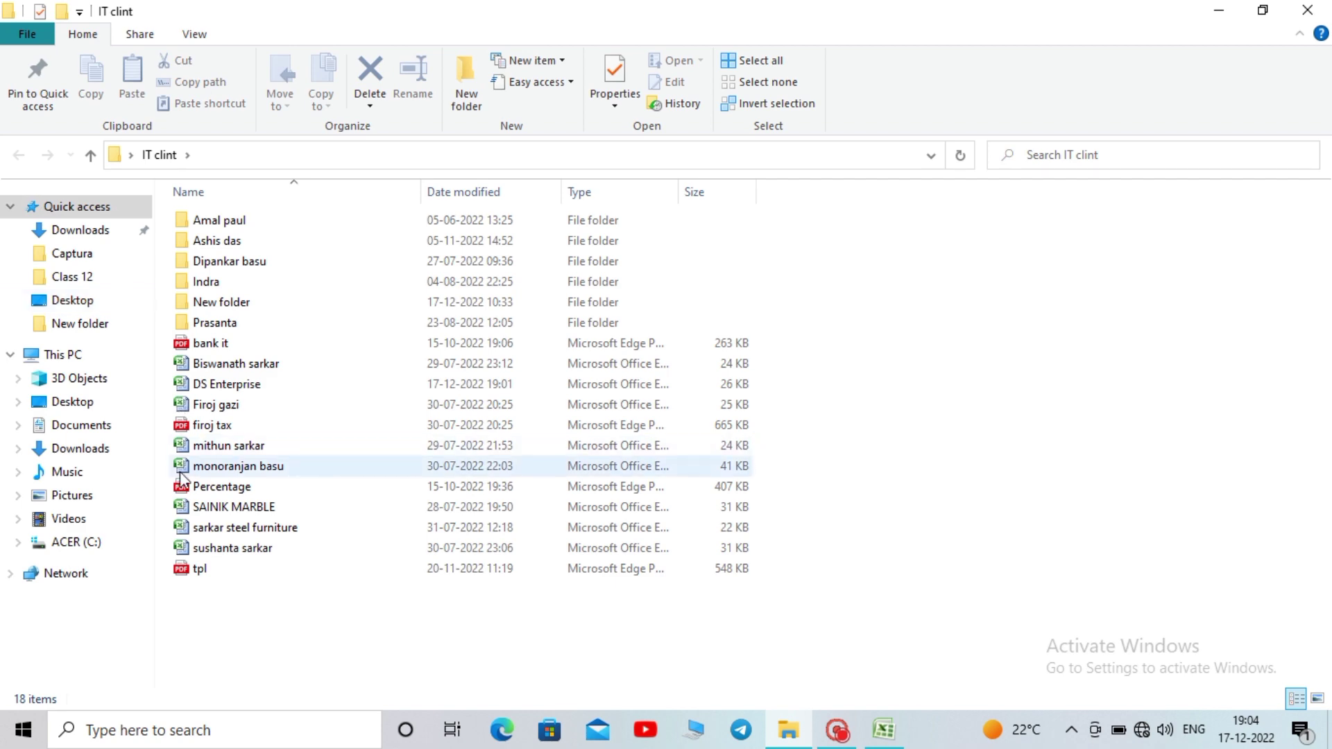
{"action": "double_click", "coordinate": [270, 385]}
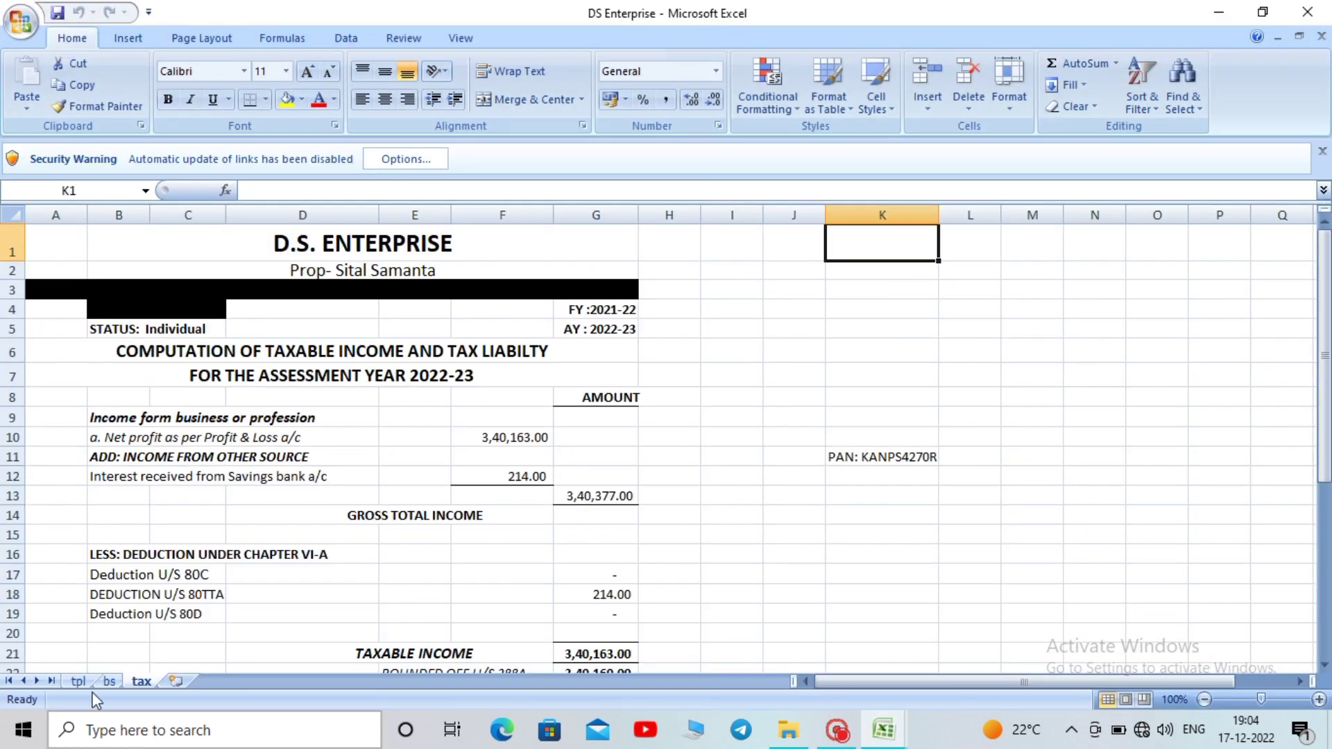
Move the tpl sheet to the end of the tabs and glance at the Balance Sheet bs
{"action": "left_click", "coordinate": [87, 680]}
{"action": "left_click_drag", "start_coordinate": [86, 675], "coordinate": [208, 286]}
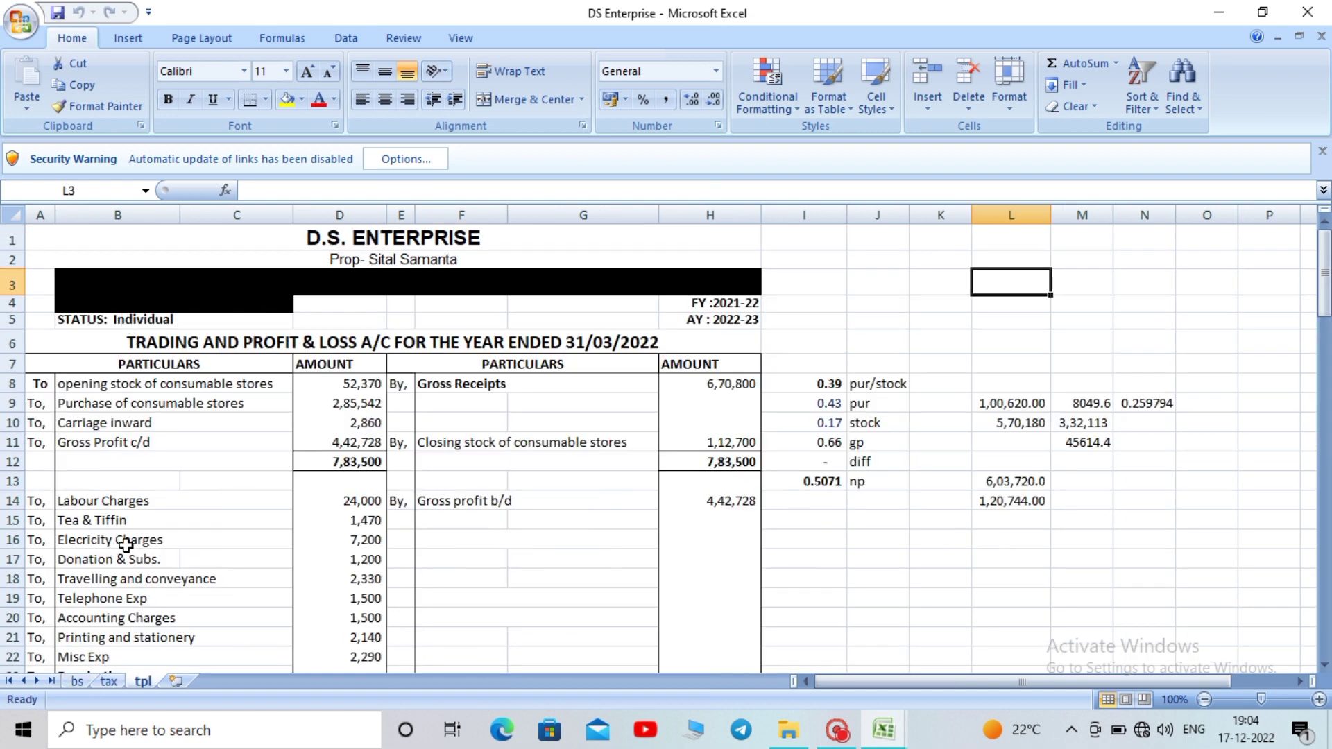
{"action": "left_click", "coordinate": [226, 289]}
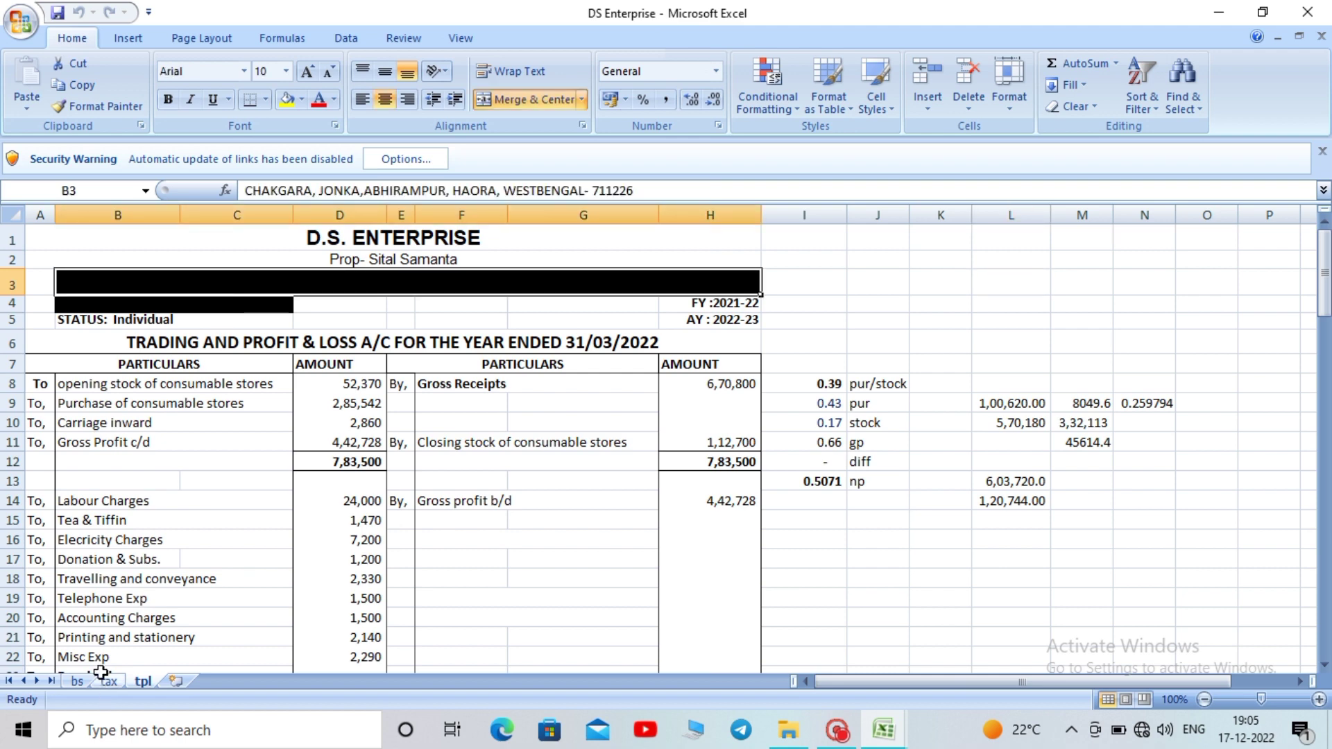
{"action": "left_click", "coordinate": [77, 682]}
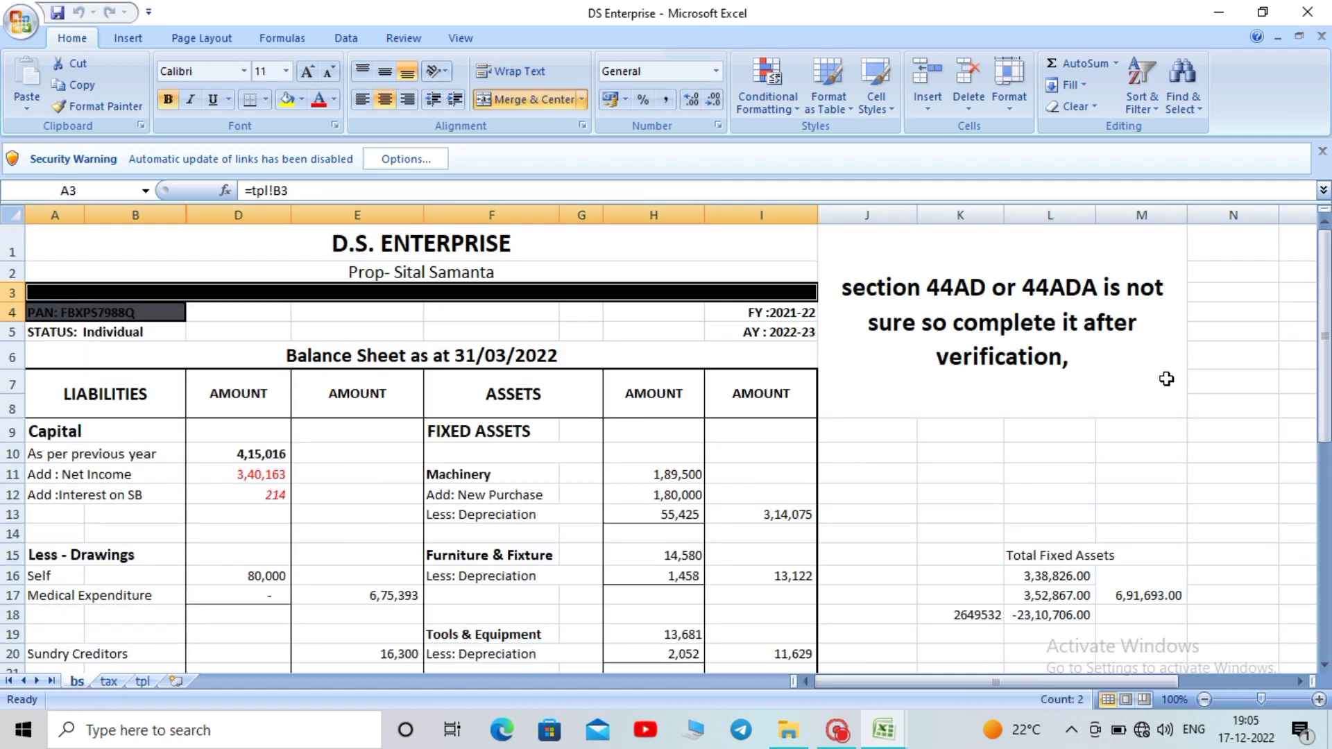
{"action": "scroll", "coordinate": [620, 311], "scroll_direction": "down", "scroll_amount": 4}
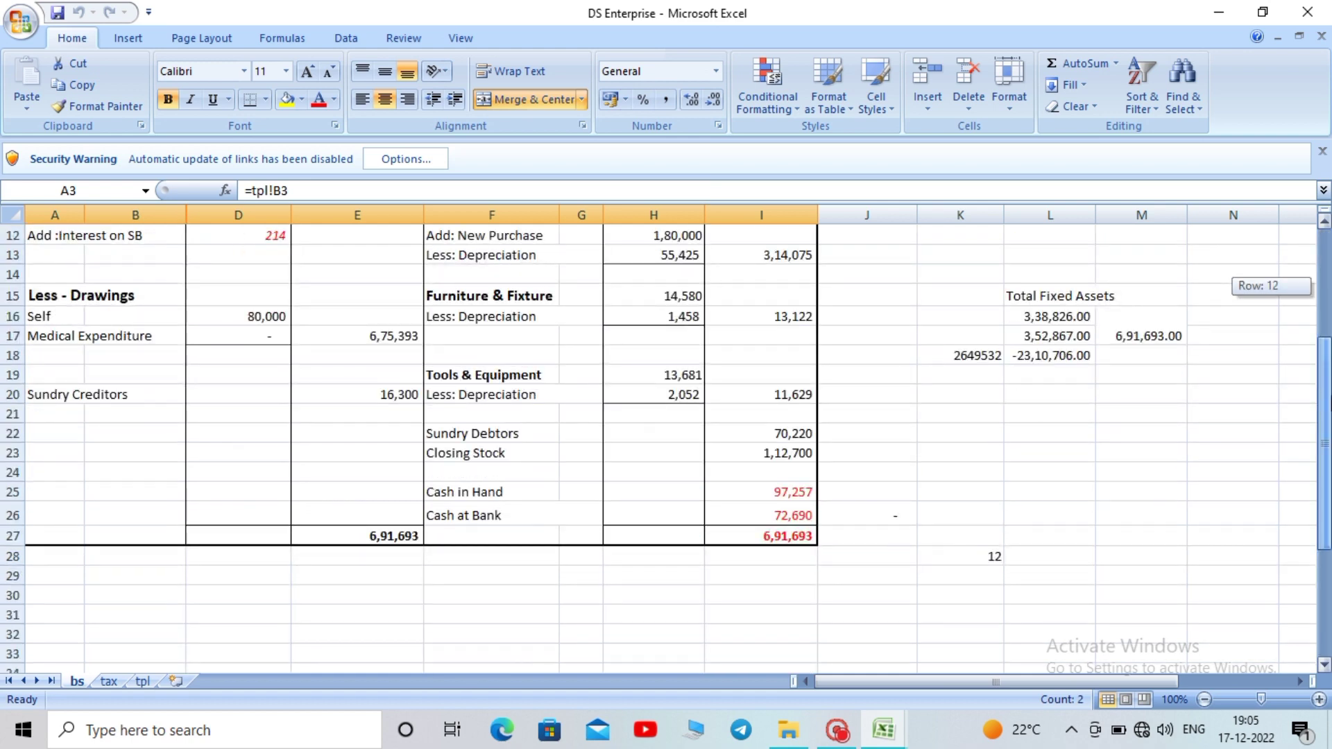
{"action": "scroll", "coordinate": [619, 312], "scroll_direction": "up", "scroll_amount": 4}
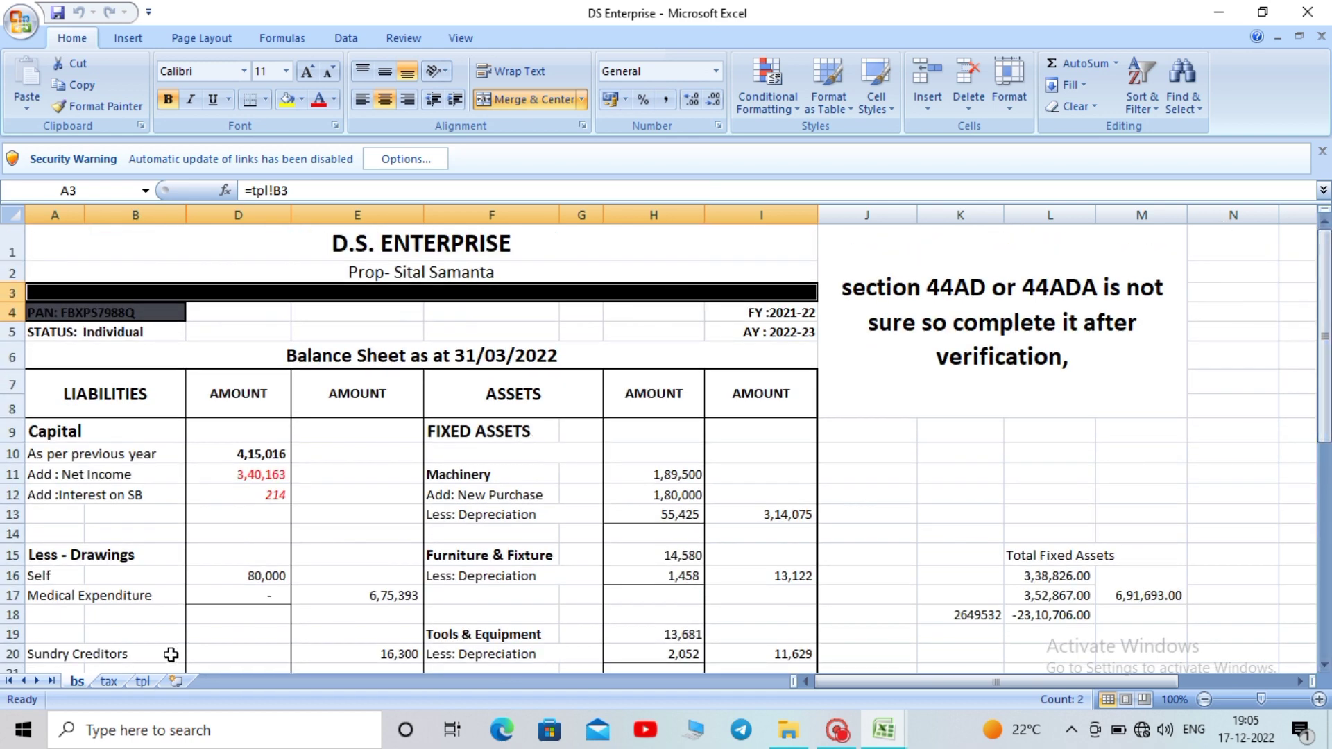
{"action": "left_click", "coordinate": [143, 681]}
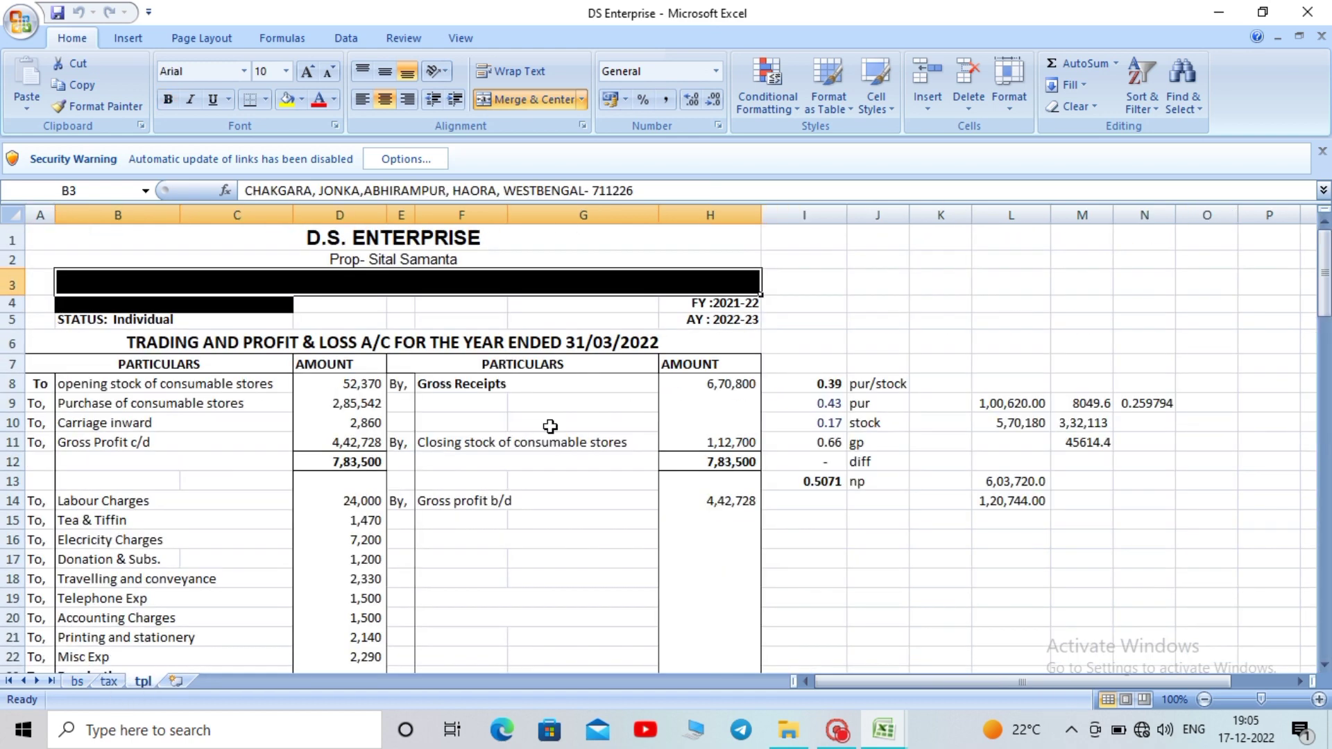
Inspect the tpl heading: title cell, rows 3 and 5, FY 2021-22, AY 2022-23, rows 6–7
{"action": "left_click", "coordinate": [510, 239]}
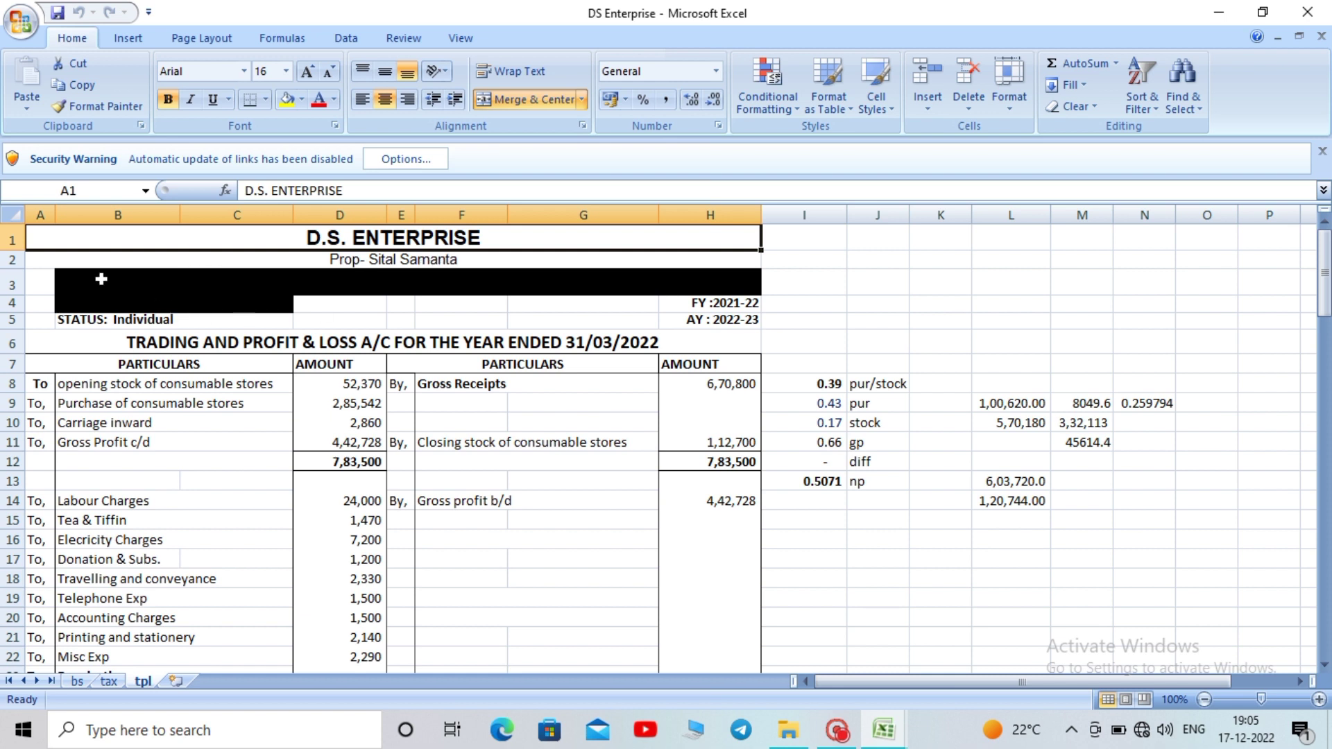
{"action": "left_click", "coordinate": [19, 286]}
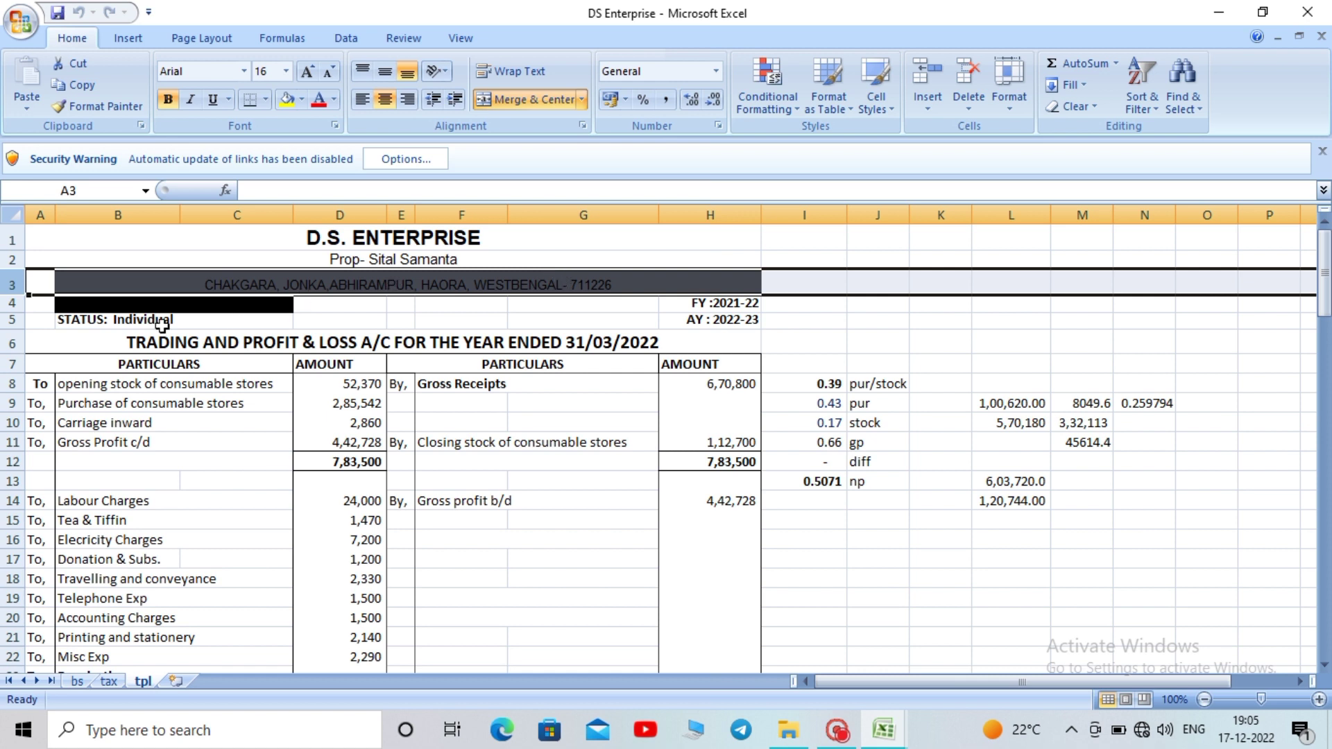
{"action": "left_click", "coordinate": [7, 320]}
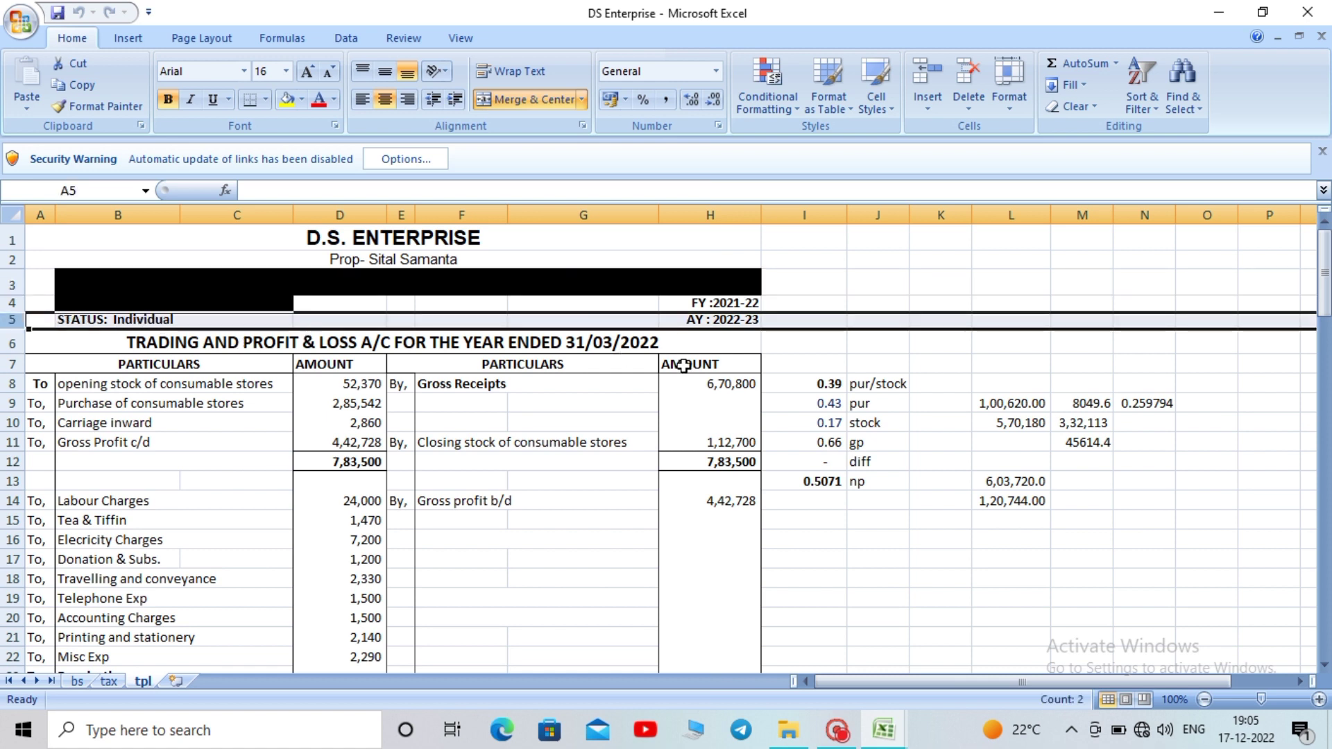
{"action": "left_click", "coordinate": [691, 305]}
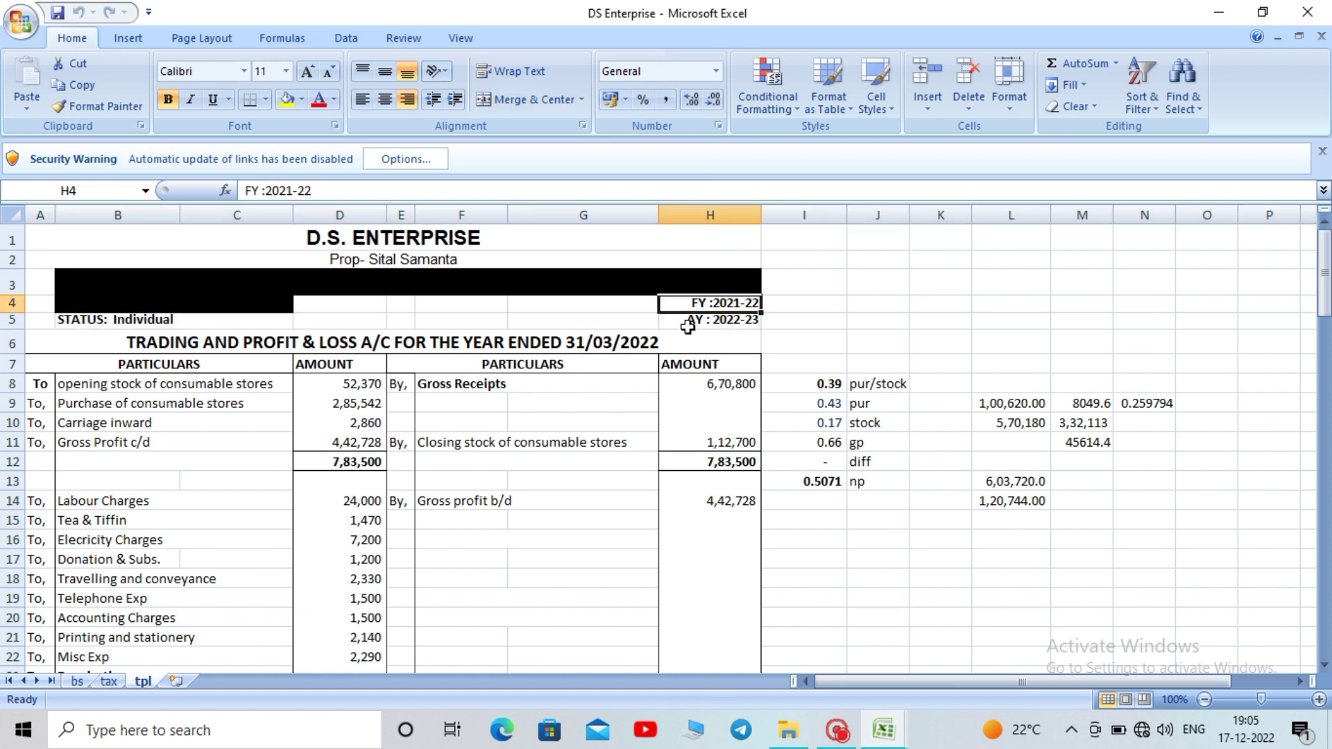
{"action": "left_click", "coordinate": [687, 326]}
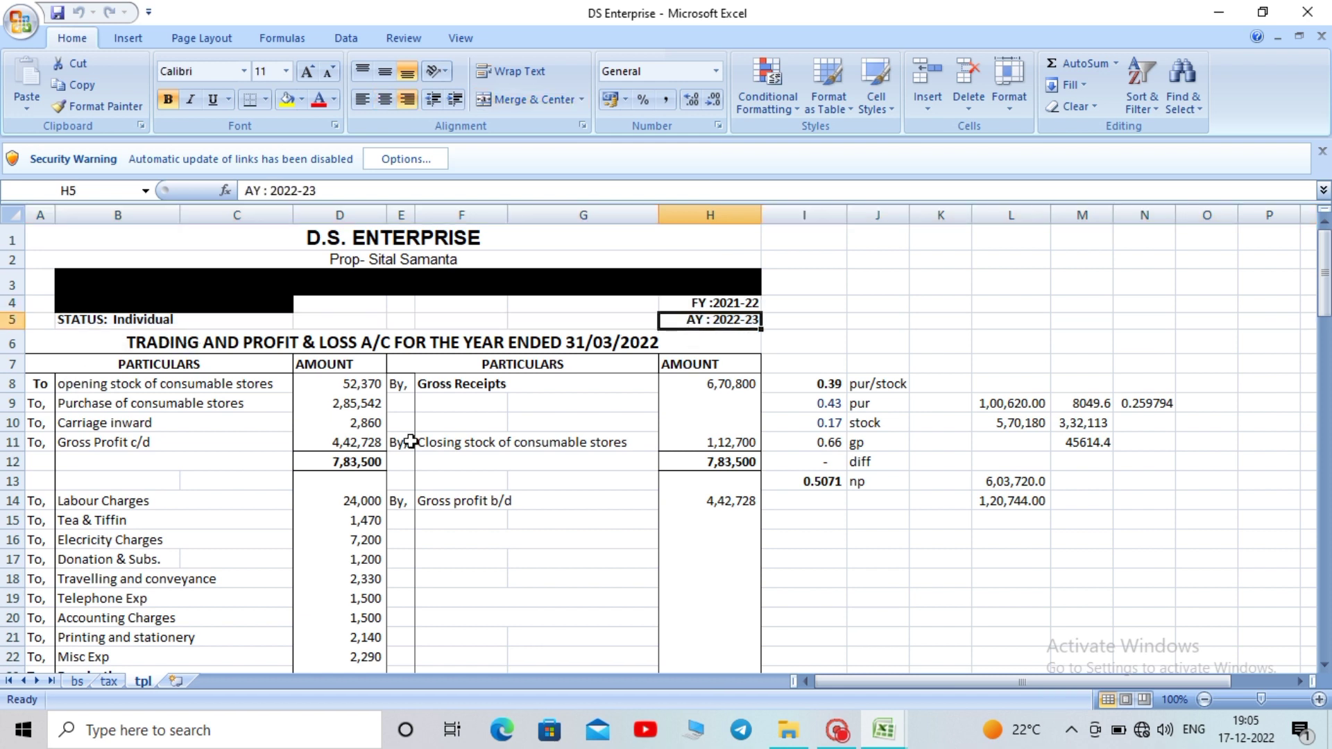
{"action": "left_click", "coordinate": [10, 342]}
{"action": "left_click", "coordinate": [10, 362]}
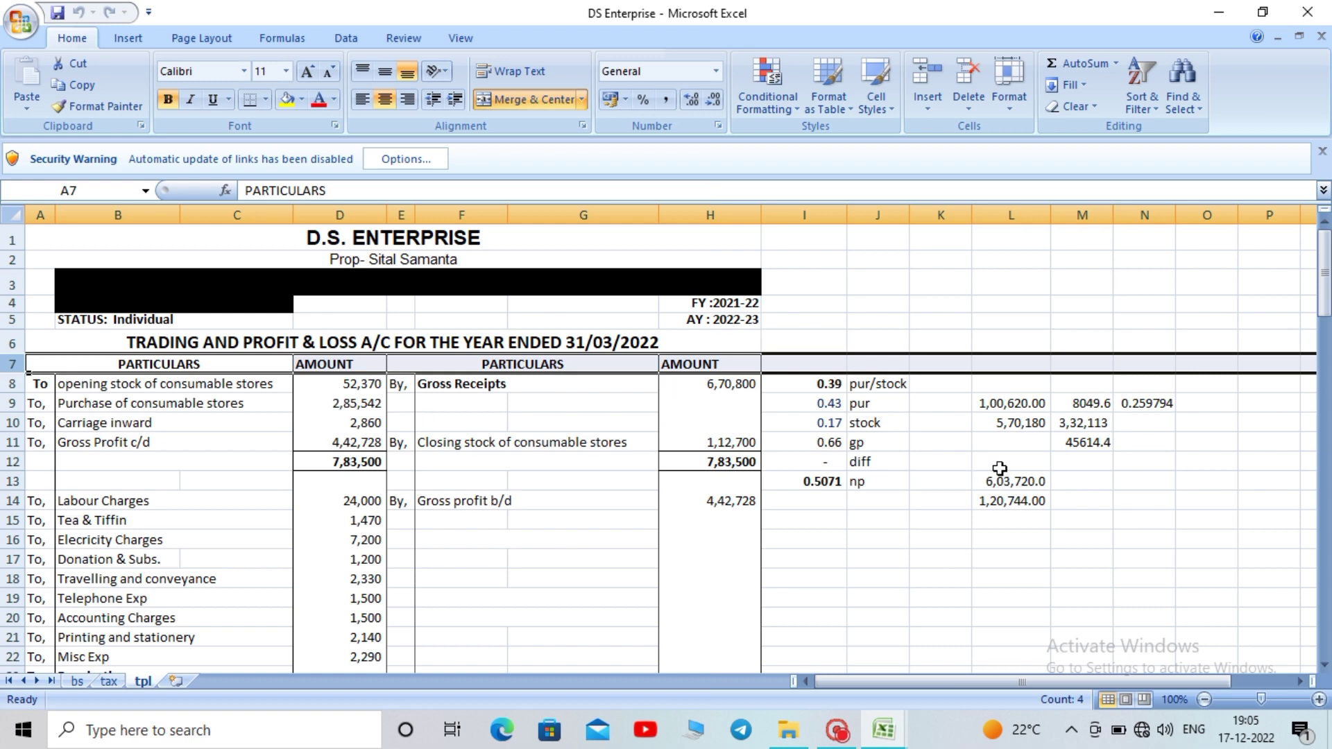
Select the To entries B8:C11 and side figures from I8, then minimize DS Enterprise
{"action": "left_click_drag", "start_coordinate": [1325, 265], "coordinate": [1319, 265]}
{"action": "left_click_drag", "start_coordinate": [1324, 274], "coordinate": [1322, 268]}
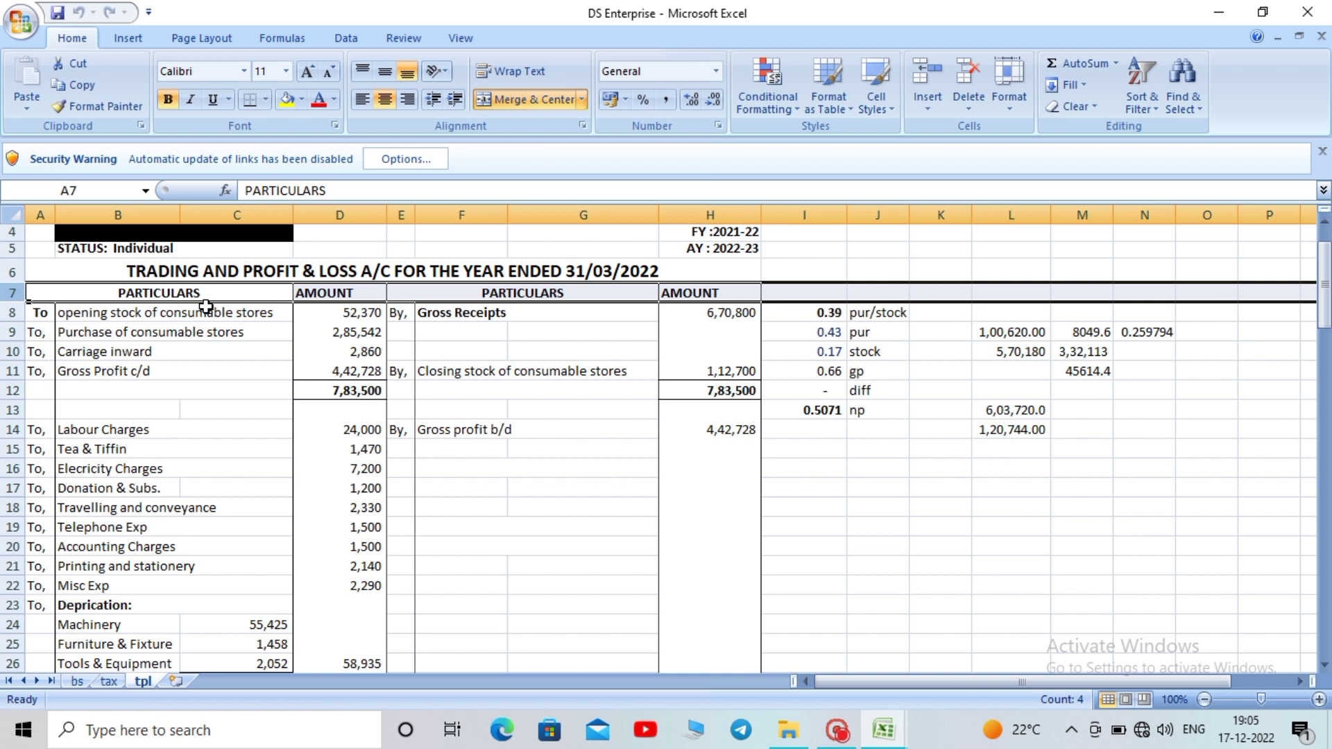
{"action": "left_click_drag", "start_coordinate": [206, 306], "coordinate": [190, 373]}
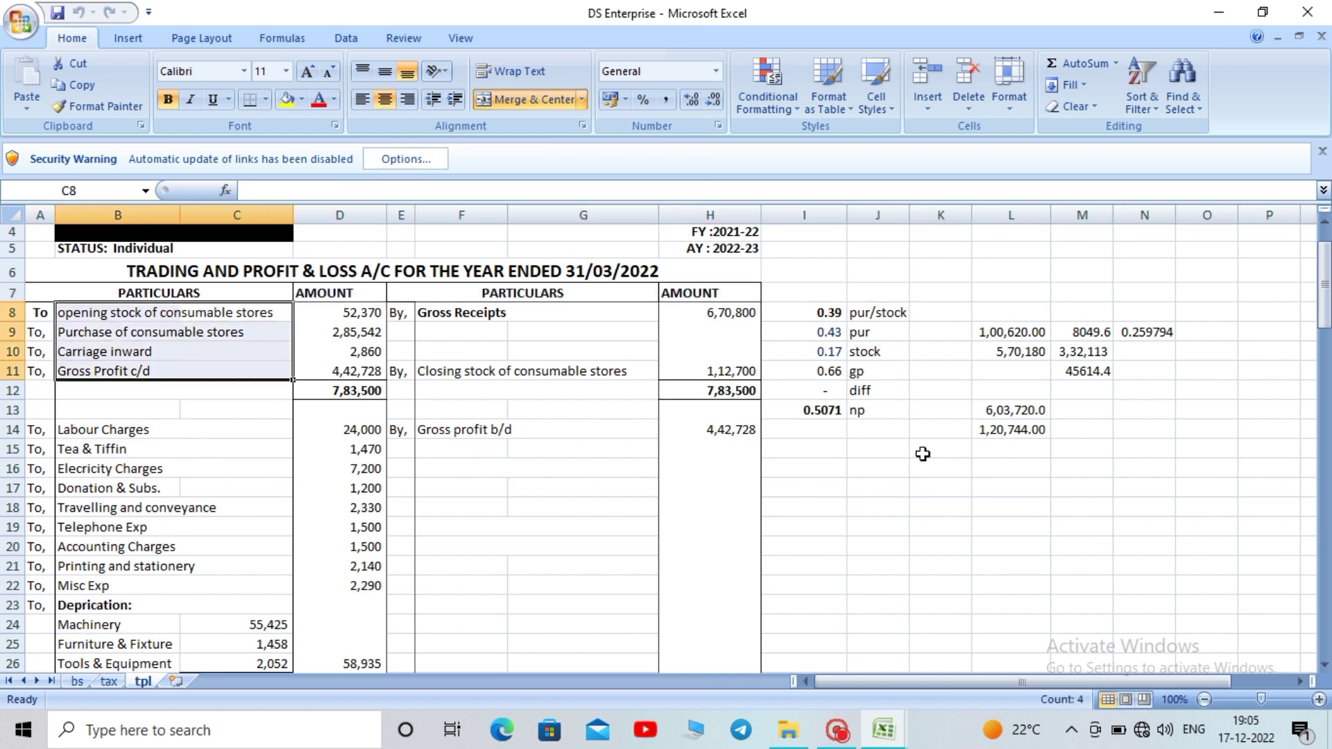
{"action": "left_click_drag", "start_coordinate": [804, 313], "coordinate": [1219, 431]}
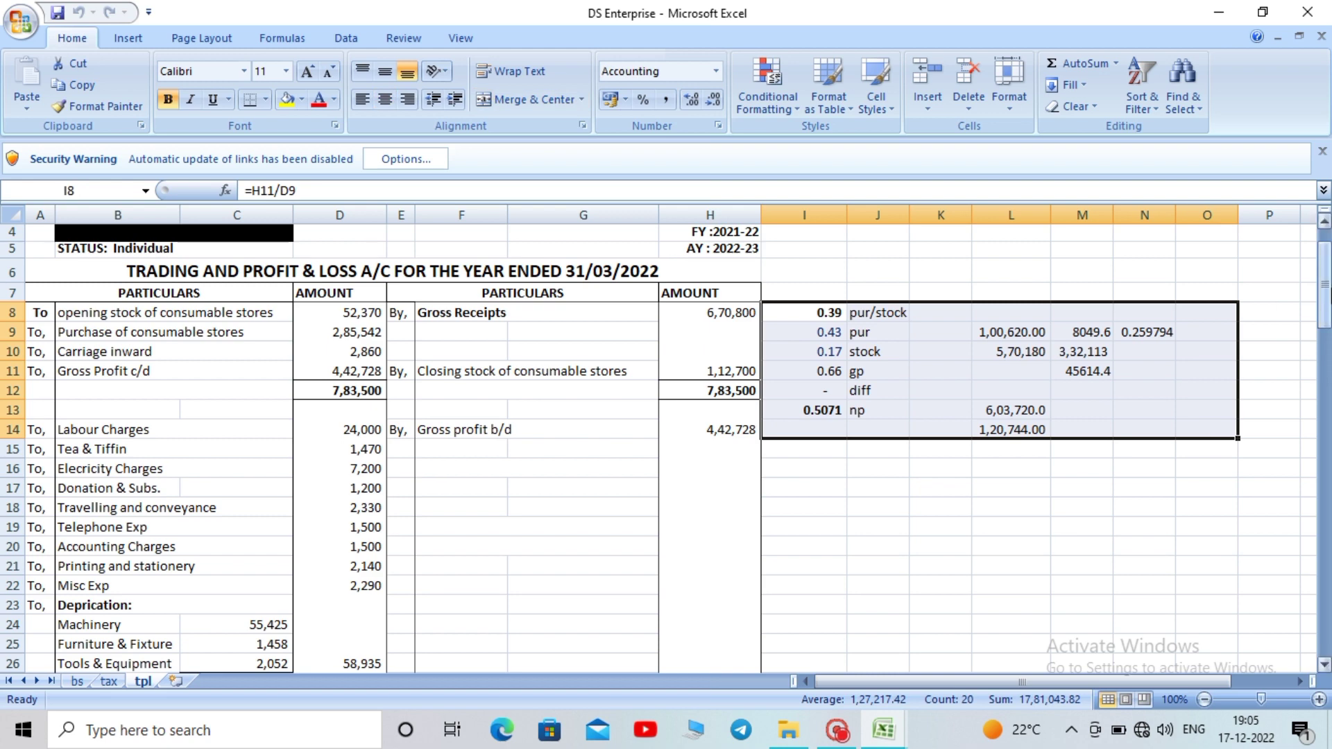
{"action": "left_click_drag", "start_coordinate": [1324, 285], "coordinate": [1324, 267]}
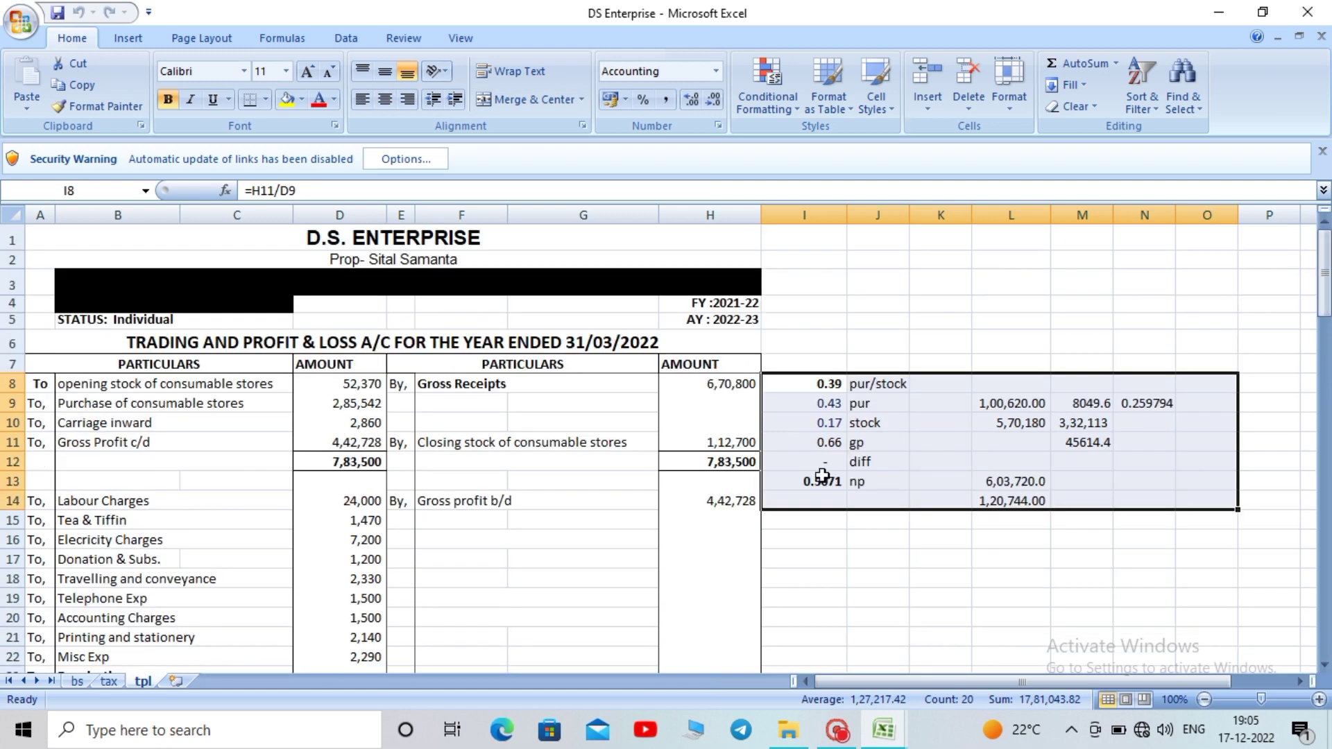
{"action": "left_click", "coordinate": [1216, 12]}
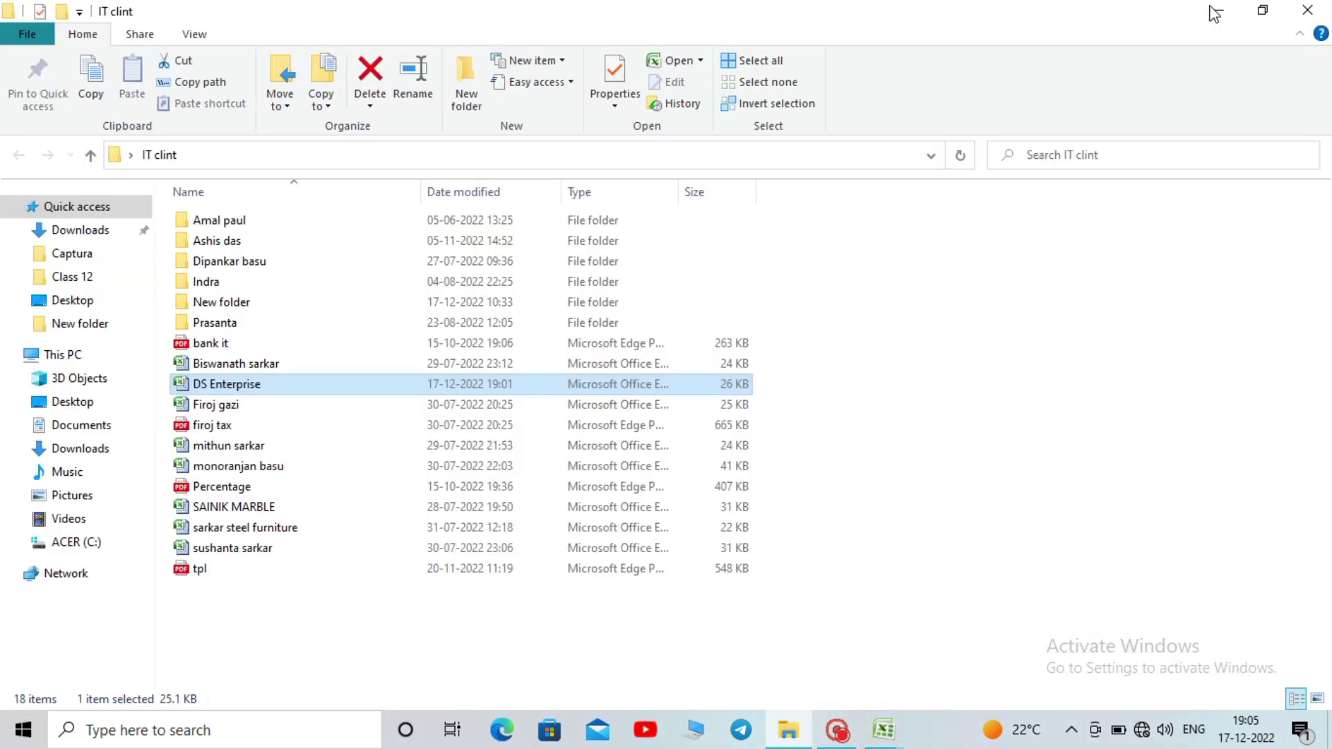
Minimize the IT clint folder and bring the abcd workbook forward from the taskbar
{"action": "left_click", "coordinate": [1217, 11]}
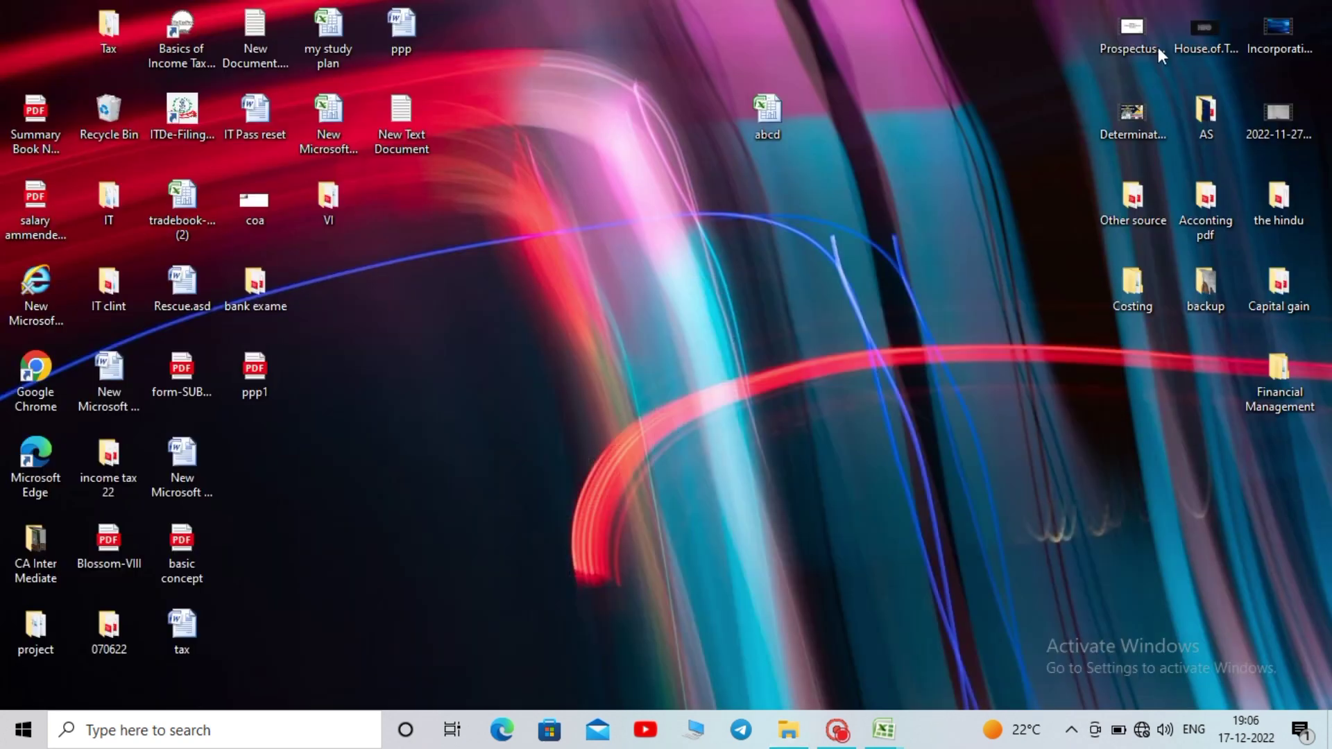
{"action": "mouse_move", "coordinate": [883, 730]}
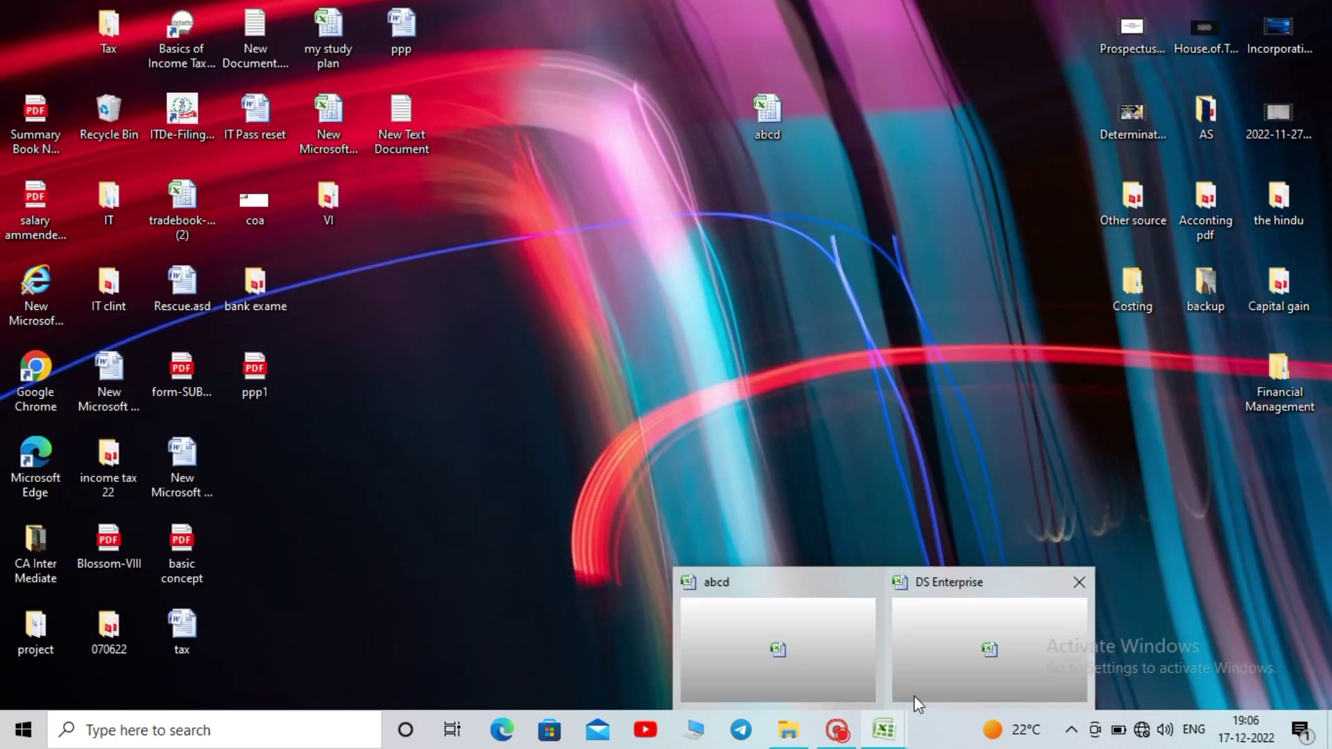
{"action": "left_click", "coordinate": [776, 676]}
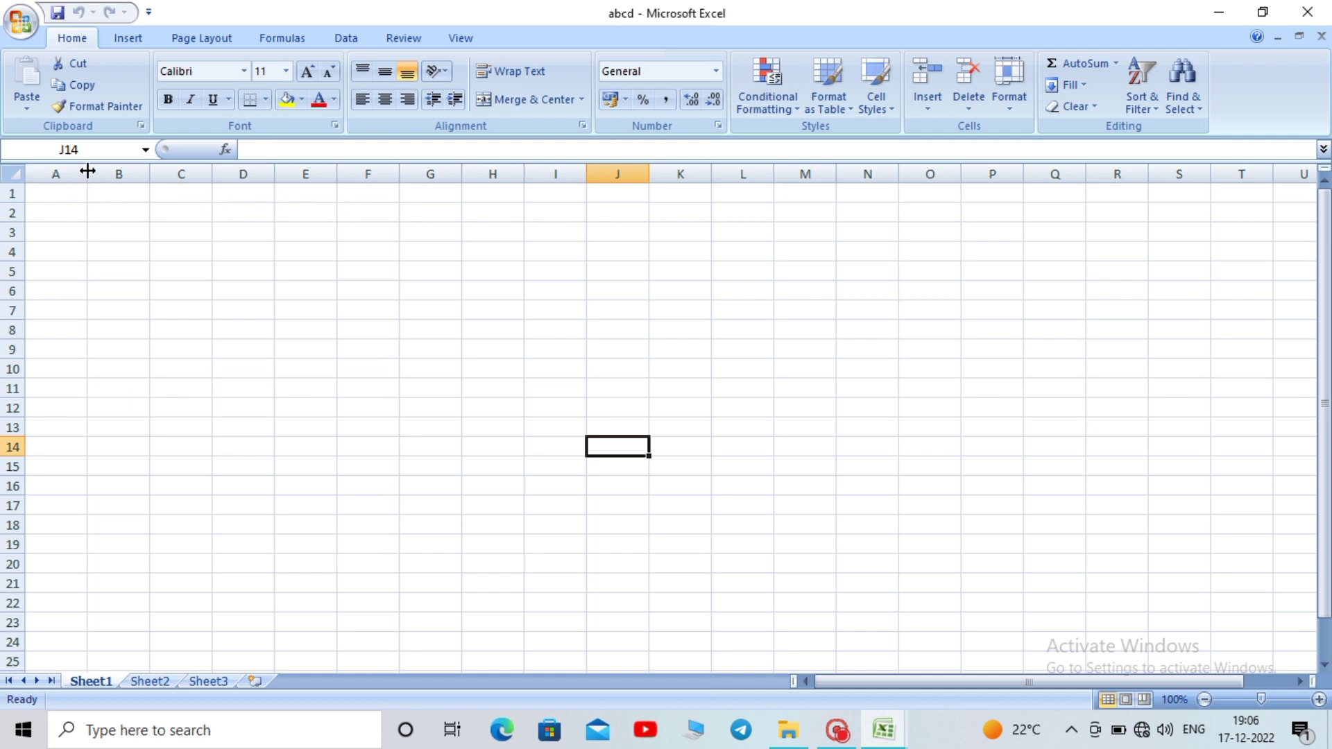
Narrow columns A and D, widen column C to about 14.71, then select A1:E3
{"action": "left_click_drag", "start_coordinate": [88, 170], "coordinate": [259, 202]}
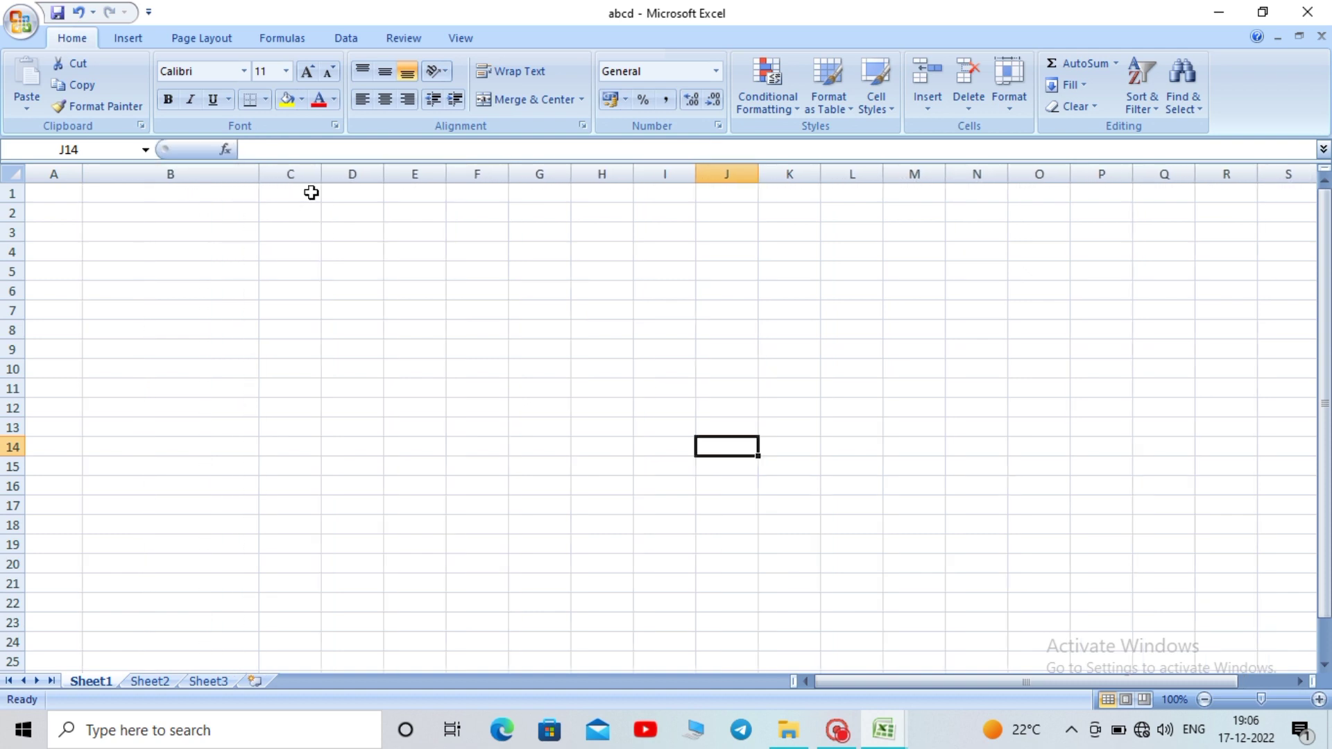
{"action": "left_click_drag", "start_coordinate": [321, 171], "coordinate": [369, 171]}
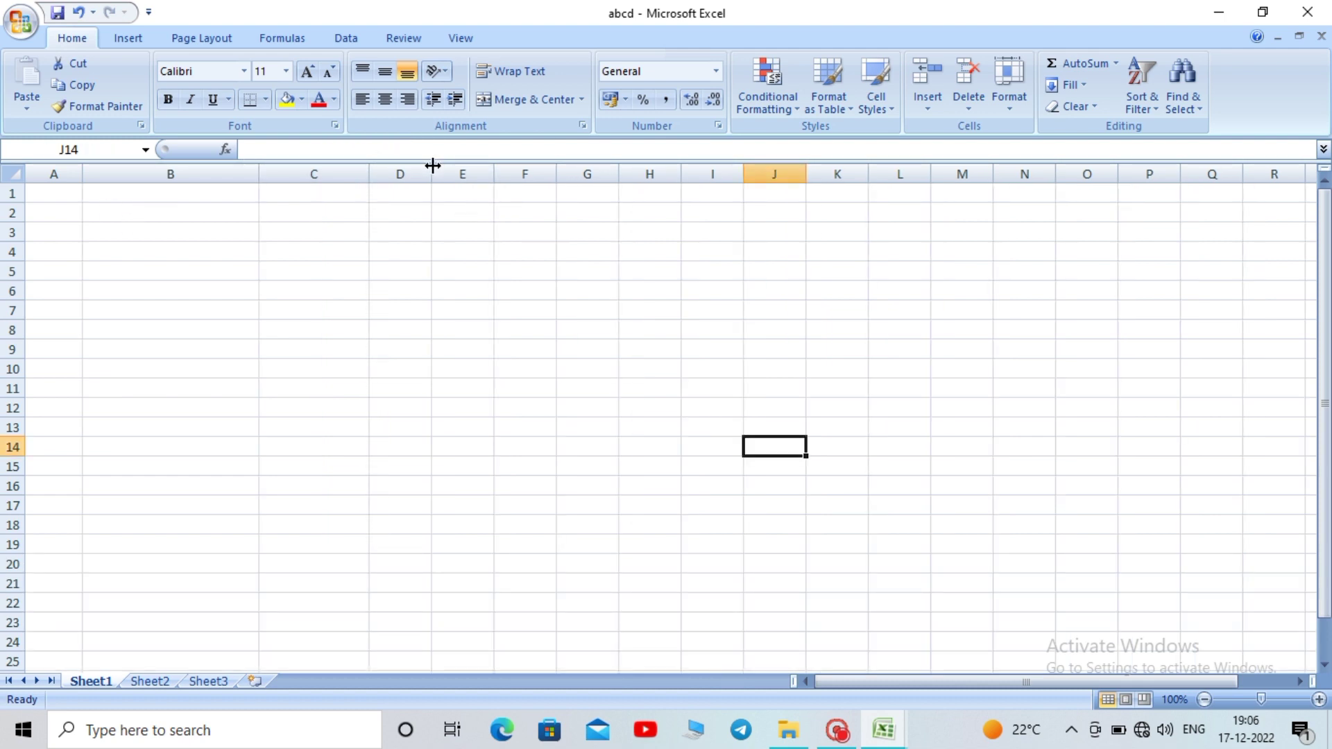
{"action": "left_click_drag", "start_coordinate": [433, 165], "coordinate": [692, 182]}
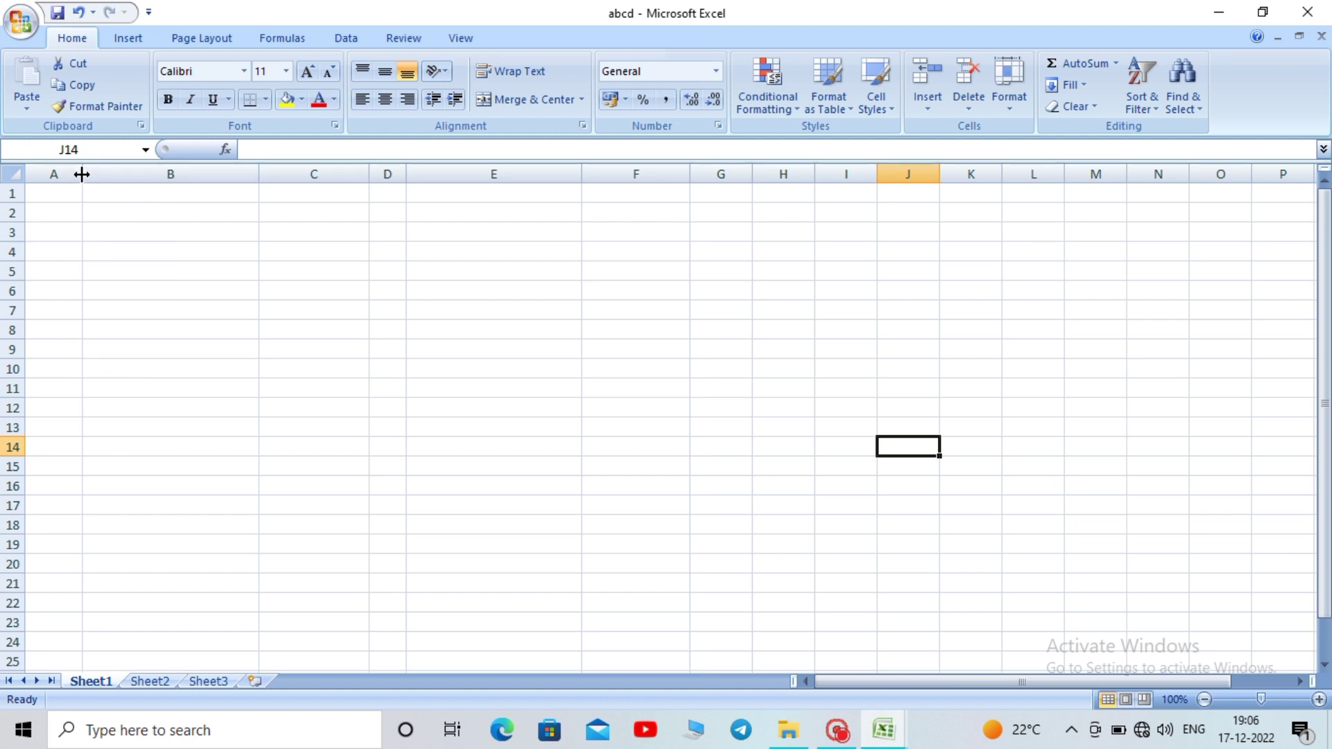
{"action": "left_click_drag", "start_coordinate": [82, 174], "coordinate": [538, 231]}
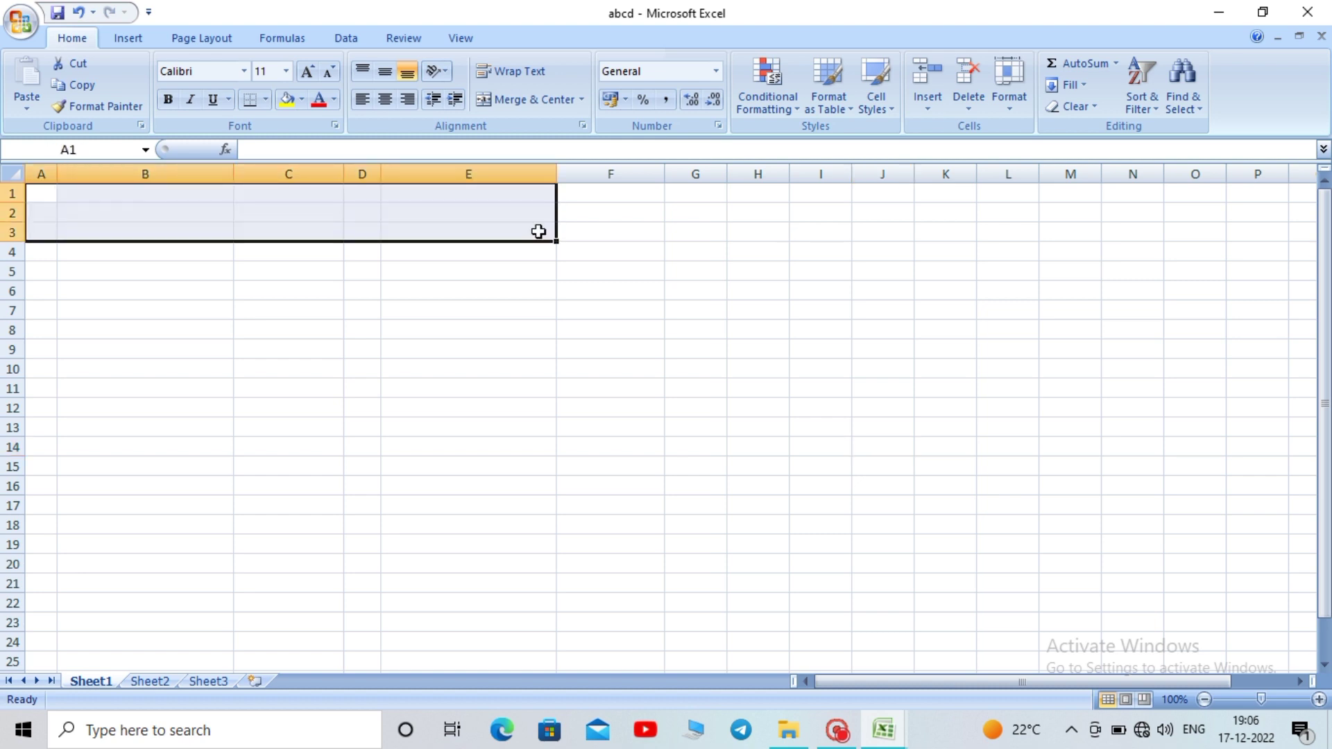
Select A1:F1 and merge and centre it into one heading cell
{"action": "key", "text": "shift+Right"}
{"action": "key", "text": "shift+Right"}
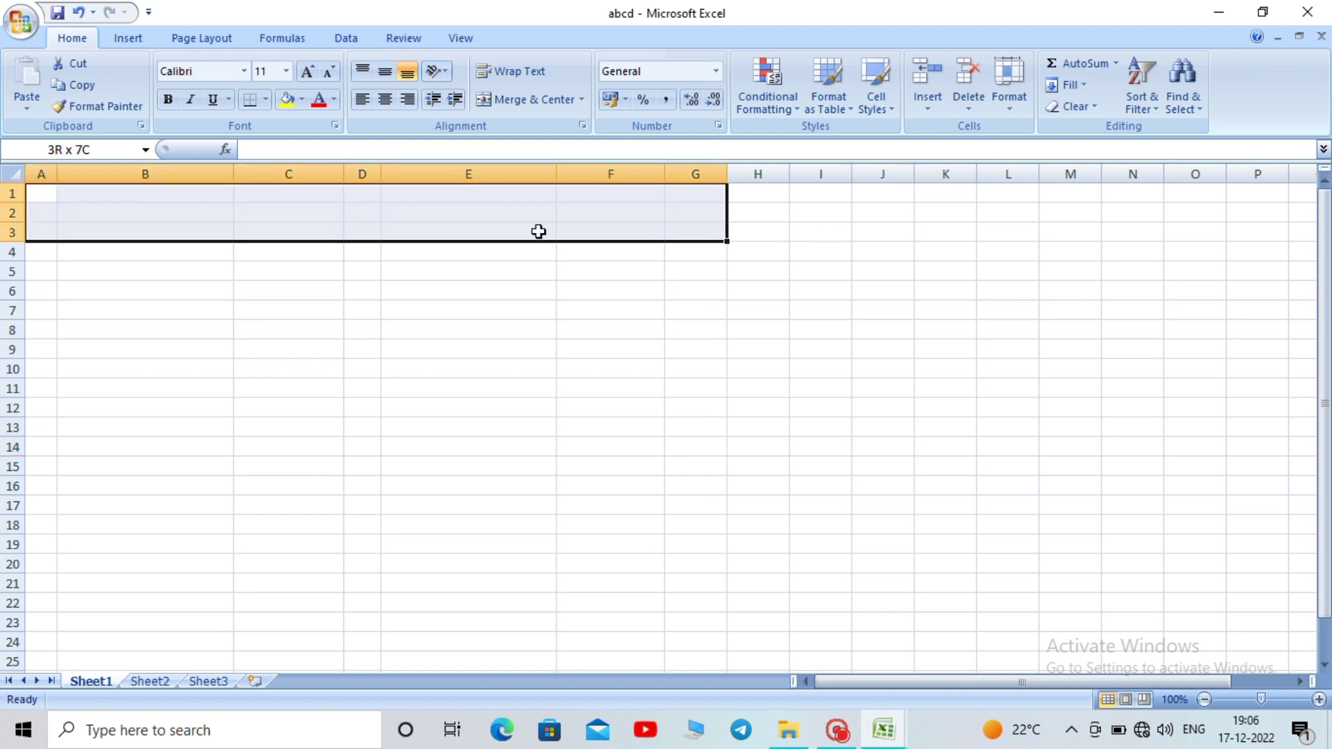
{"action": "key", "text": "shift+Left"}
{"action": "key", "text": "shift+Up"}
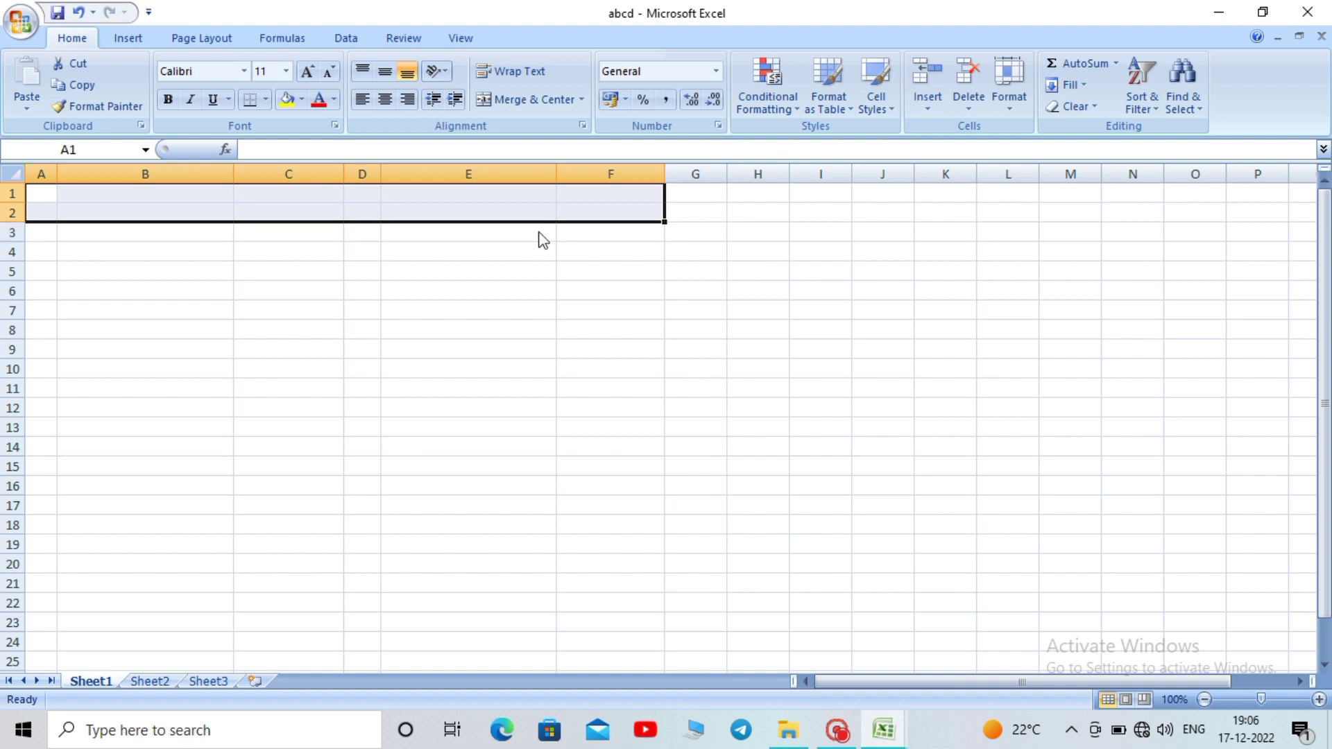
{"action": "key", "text": "shift+Up"}
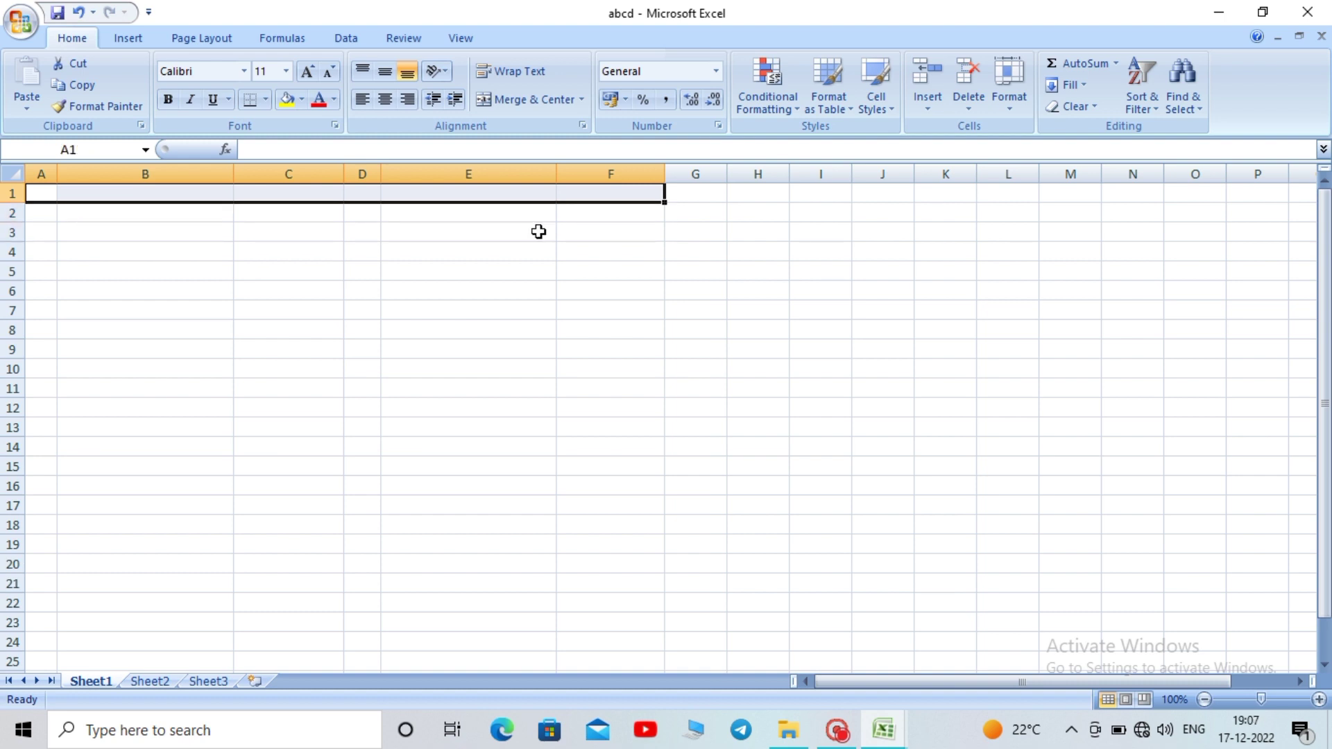
{"action": "left_click", "coordinate": [530, 104]}
{"action": "left_click", "coordinate": [362, 298]}
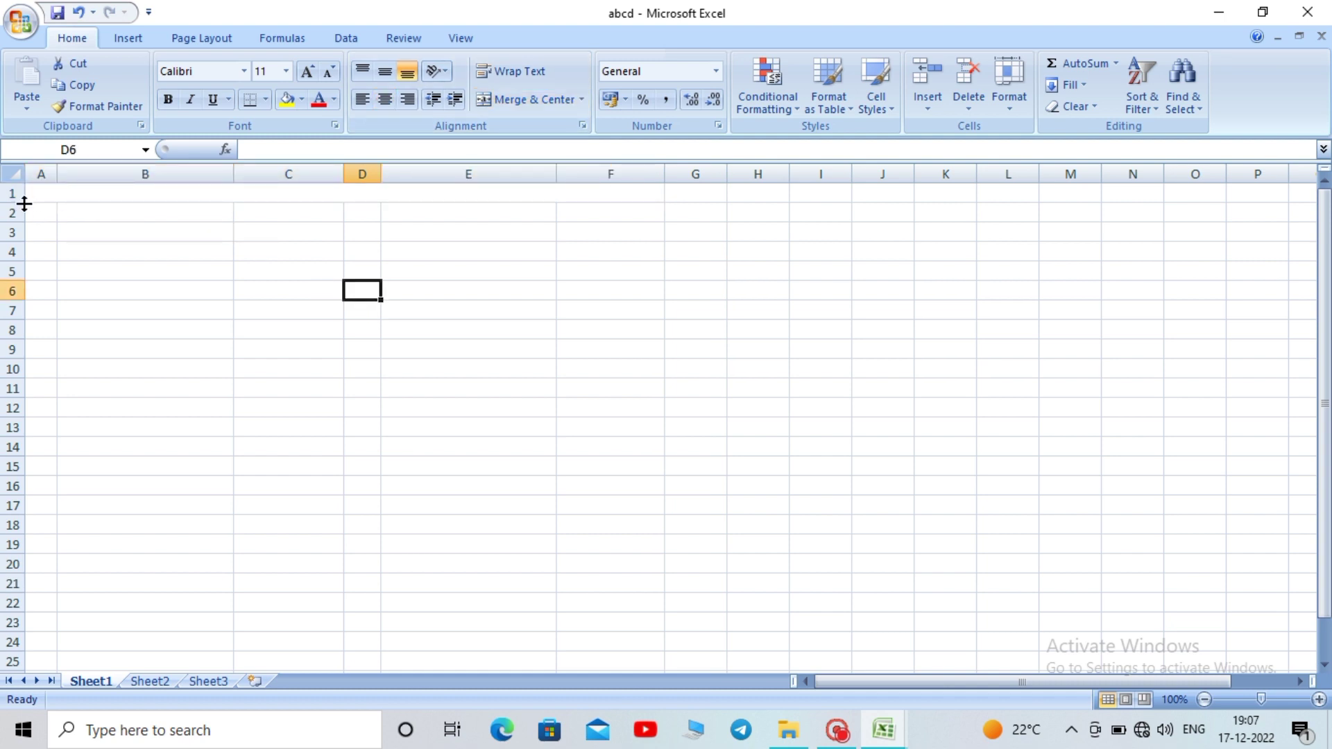
Make row 1 taller, about 23.25, and select B2:F2 for a second heading line
{"action": "left_click_drag", "start_coordinate": [15, 204], "coordinate": [16, 212]}
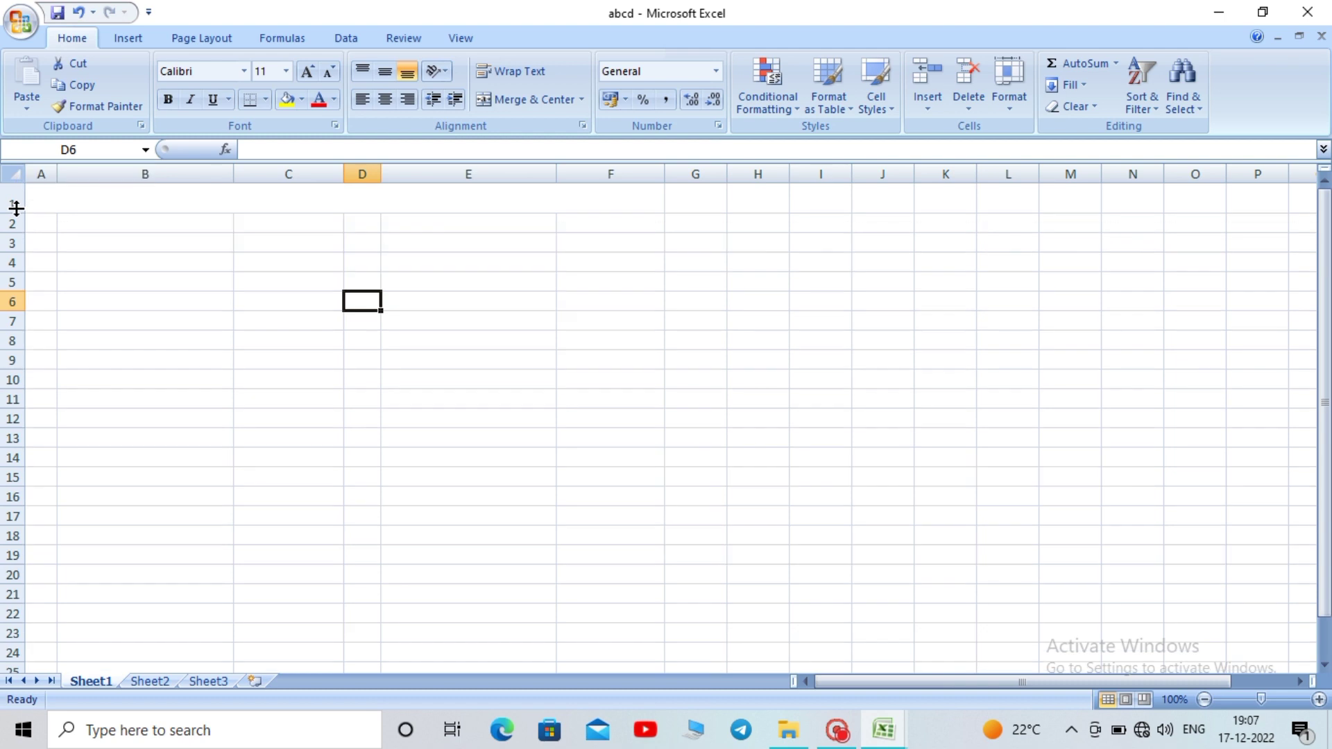
{"action": "left_click", "coordinate": [102, 201]}
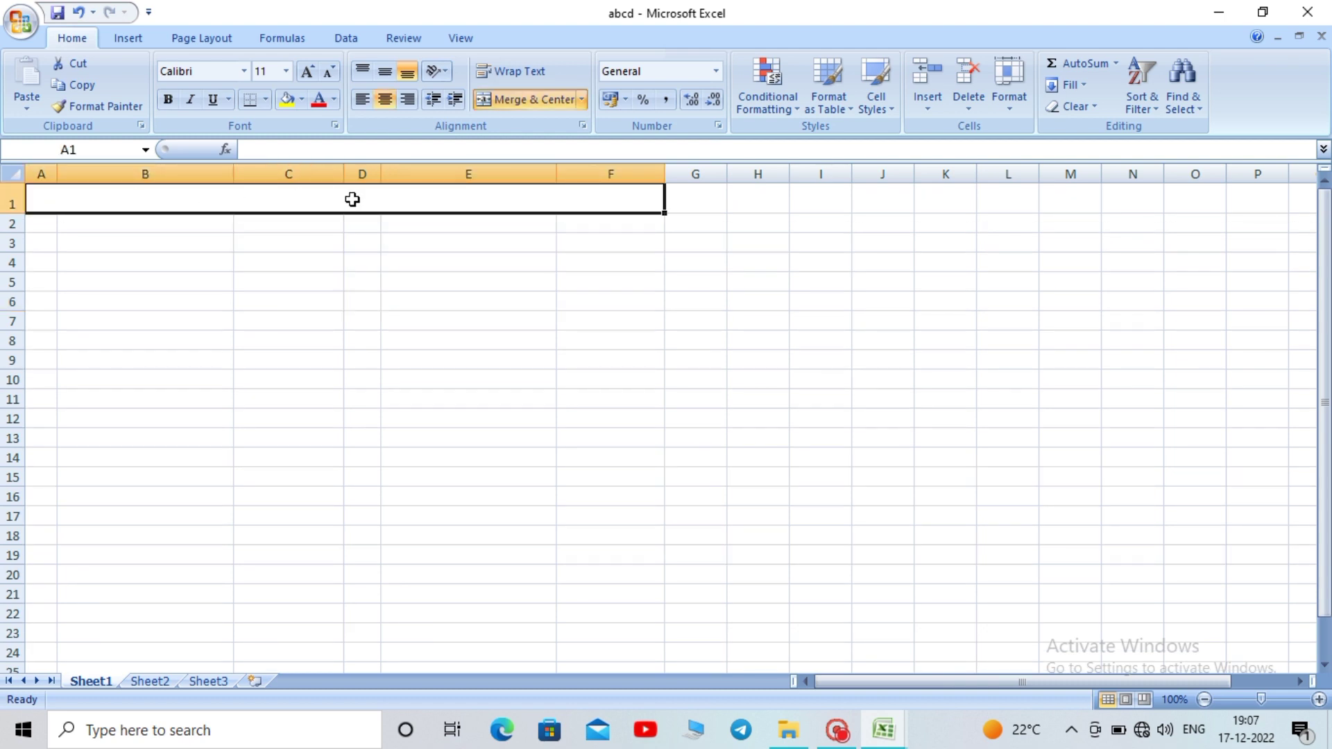
{"action": "double_click", "coordinate": [352, 199]}
{"action": "left_click", "coordinate": [262, 380]}
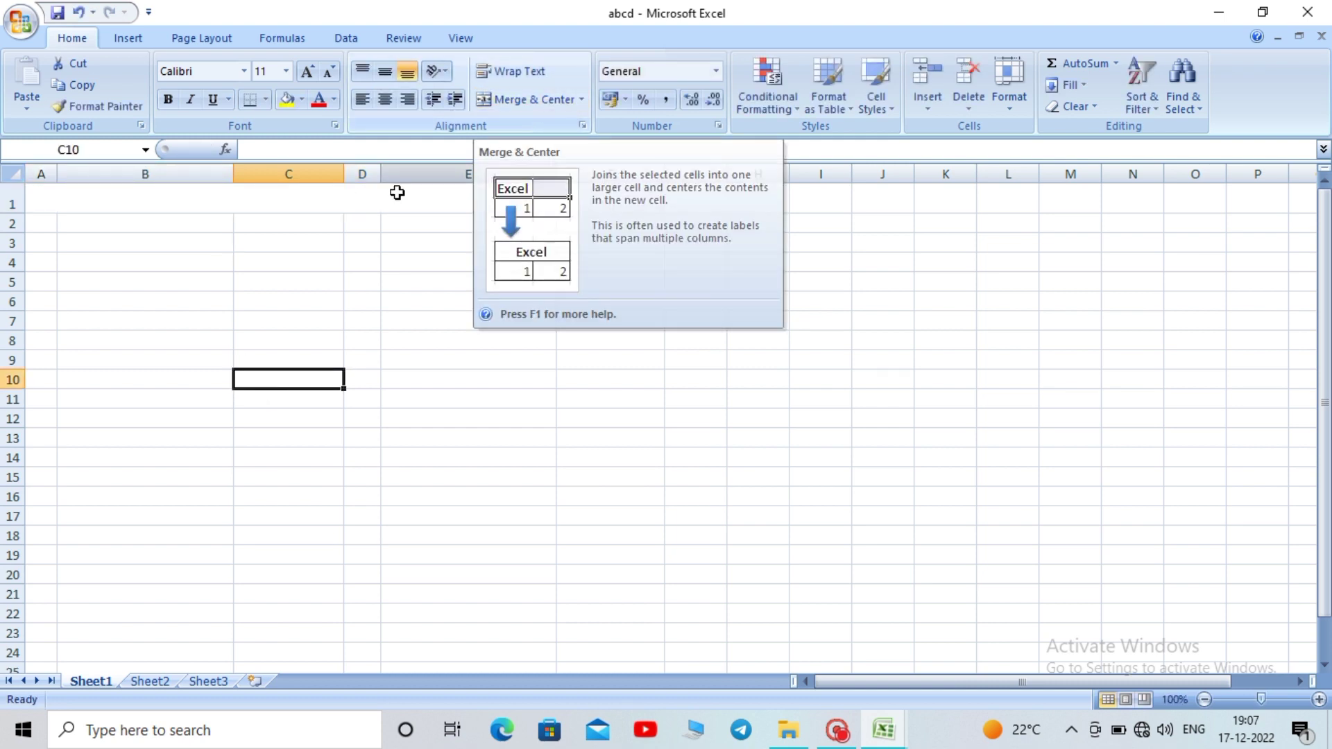
{"action": "left_click_drag", "start_coordinate": [56, 225], "coordinate": [592, 233]}
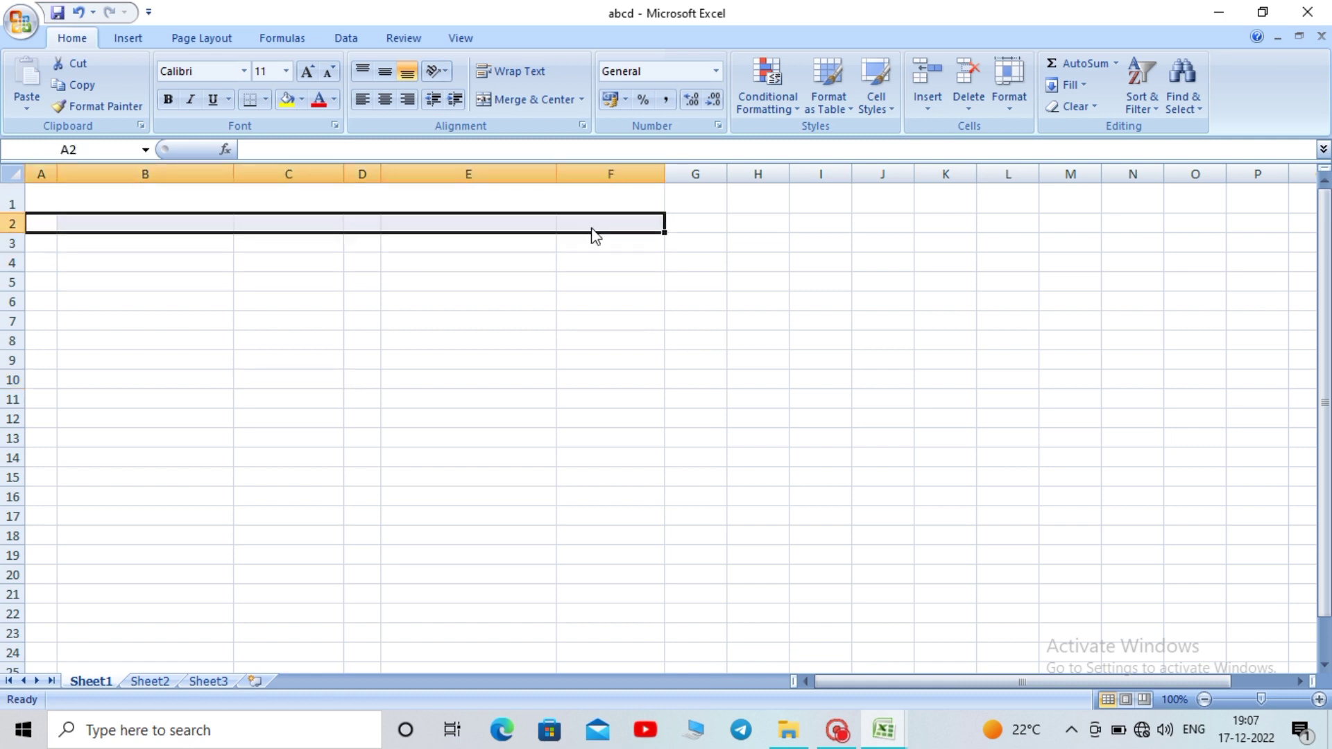
{"action": "double_click", "coordinate": [437, 196]}
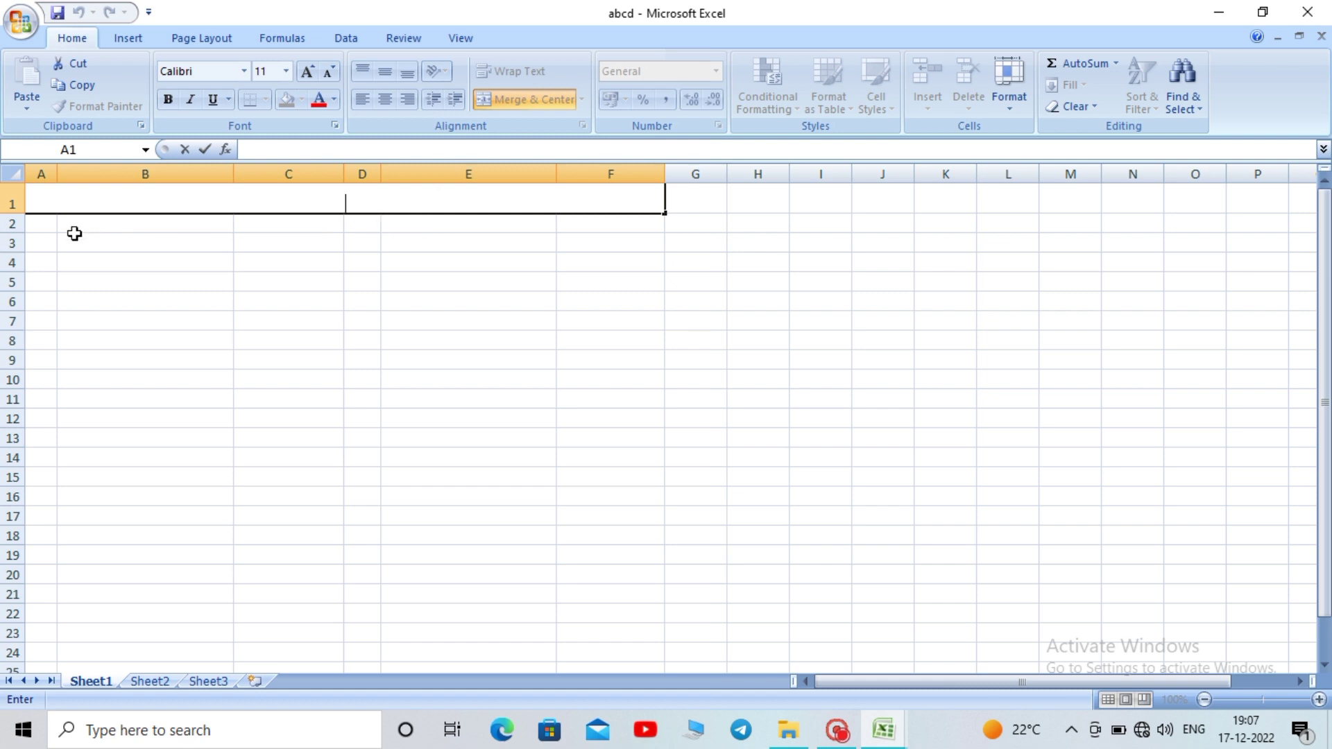
{"action": "left_click_drag", "start_coordinate": [74, 222], "coordinate": [584, 220]}
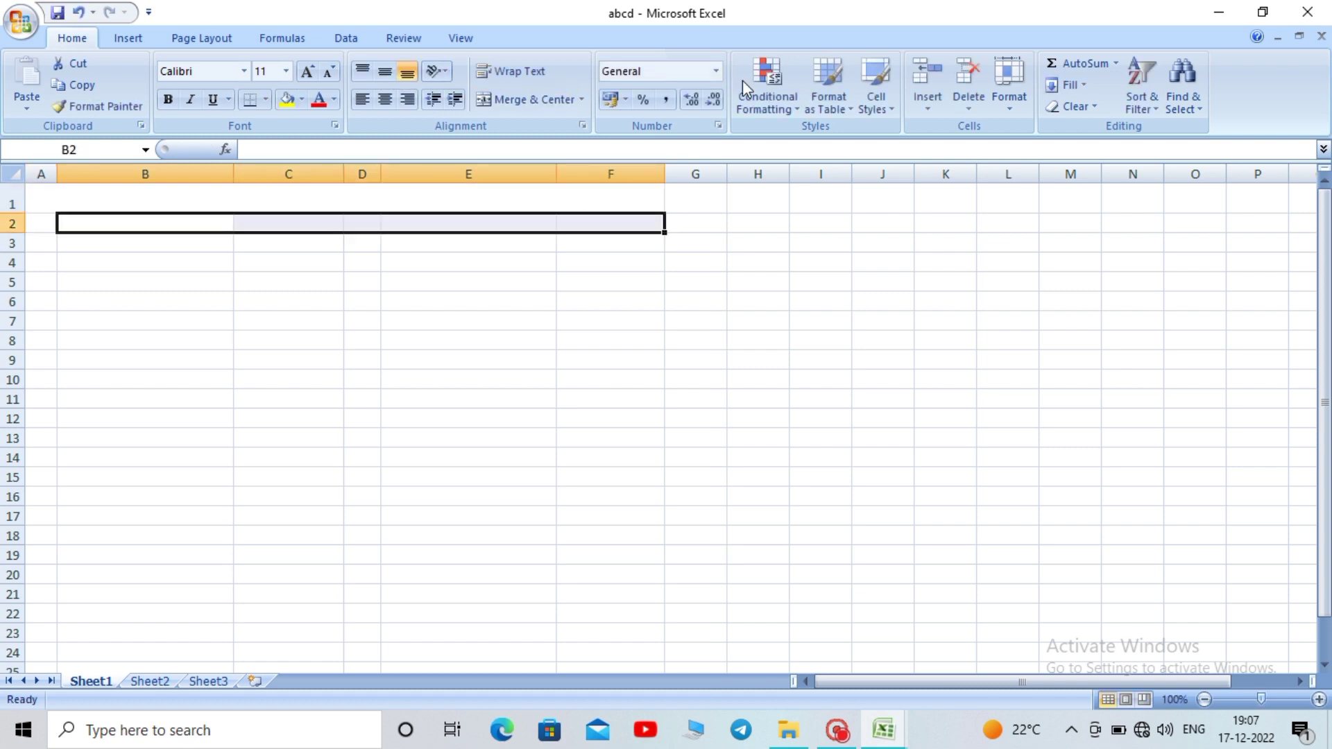
Merge and centre B2:F2, then enter 'D.S Enterprise' in heading cell A1
{"action": "left_click", "coordinate": [514, 101]}
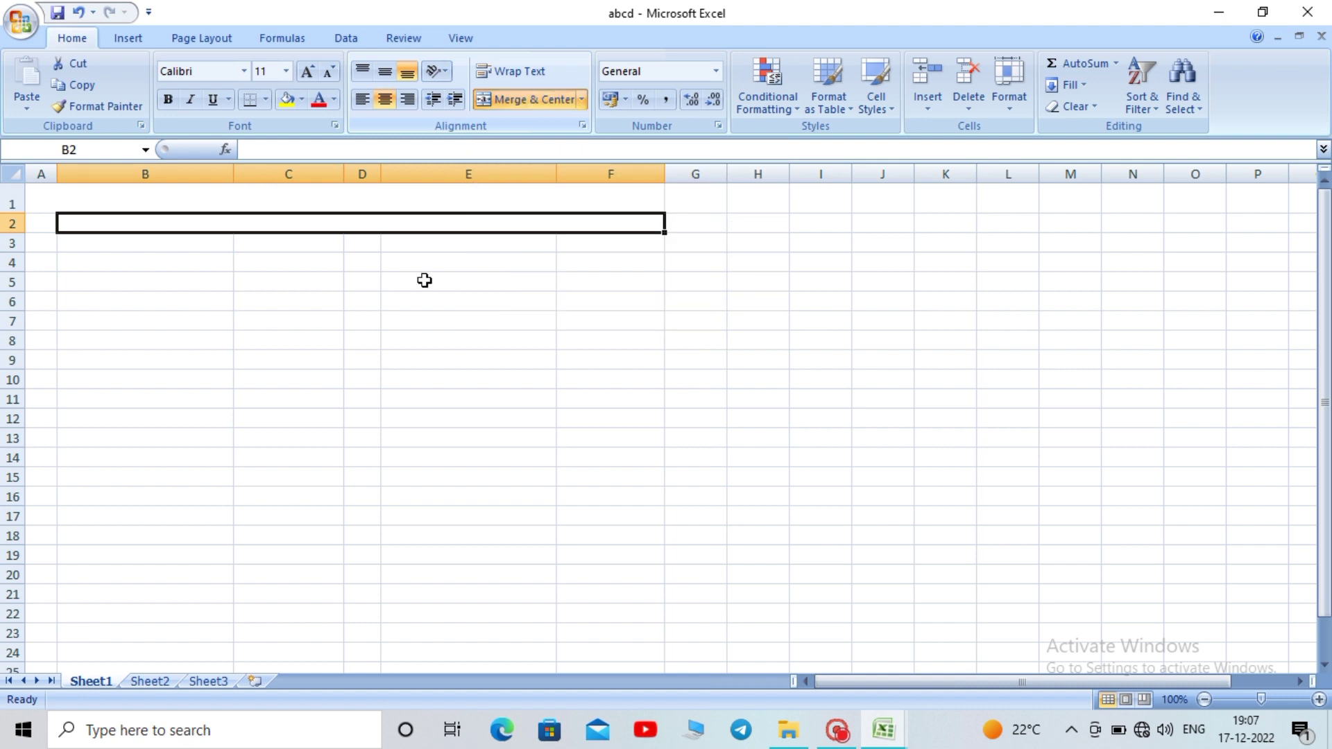
{"action": "left_click", "coordinate": [361, 302]}
{"action": "double_click", "coordinate": [317, 208]}
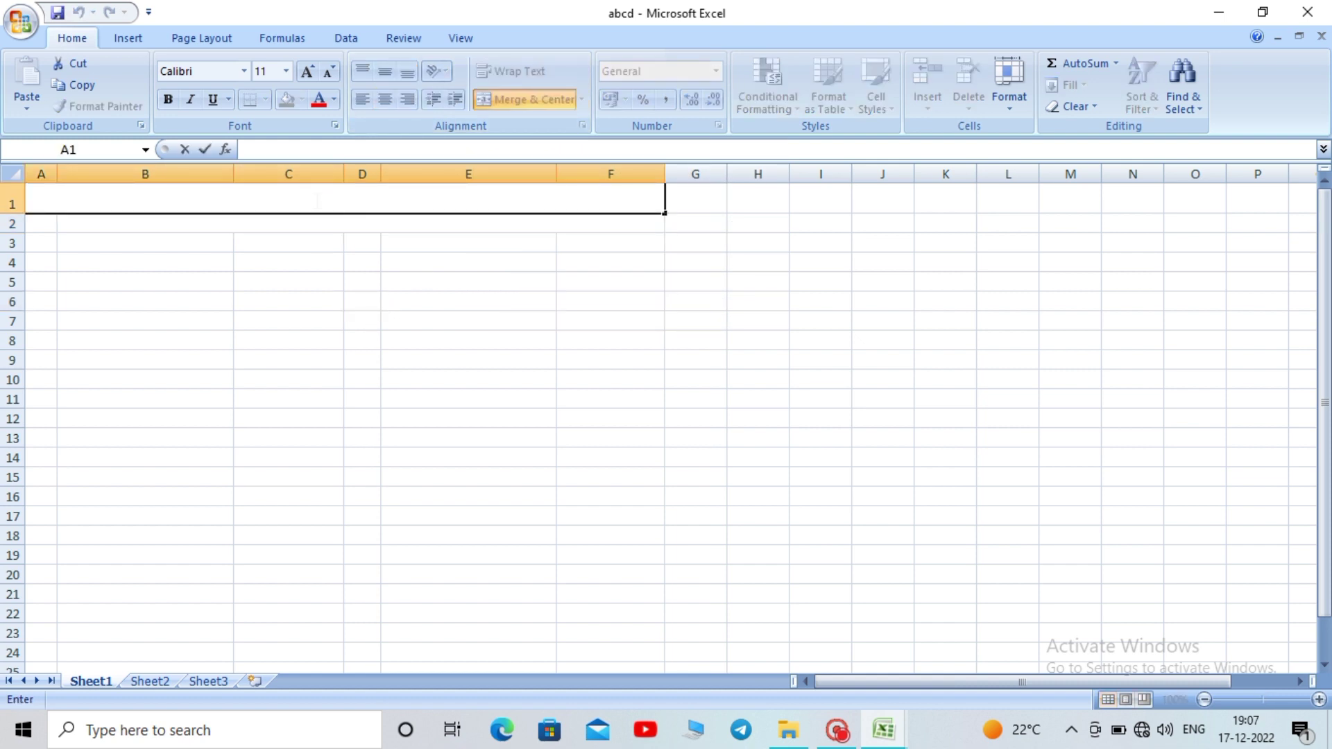
{"action": "type", "text": "D.S Enterp"}
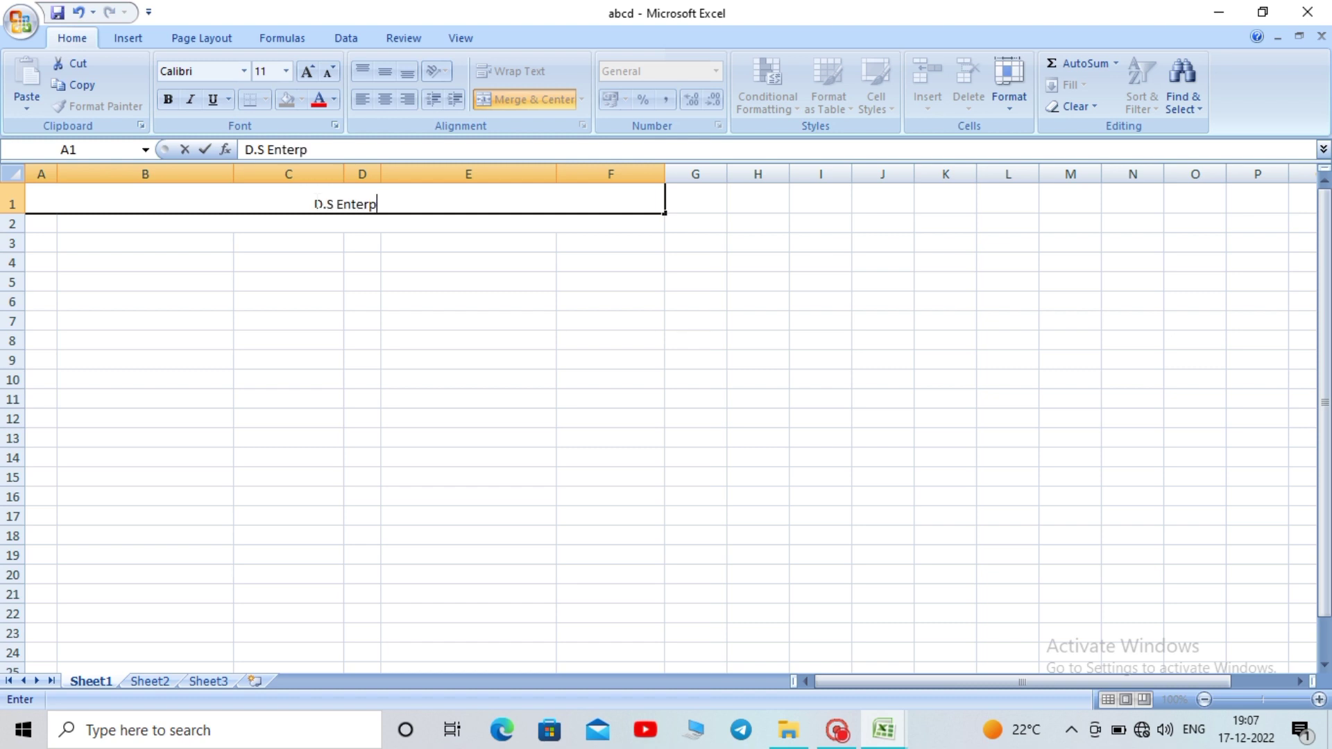
{"action": "type", "text": "rise"}
{"action": "key", "text": "BackSpace"}
{"action": "type", "text": "ise"}
{"action": "left_click", "coordinate": [474, 373]}
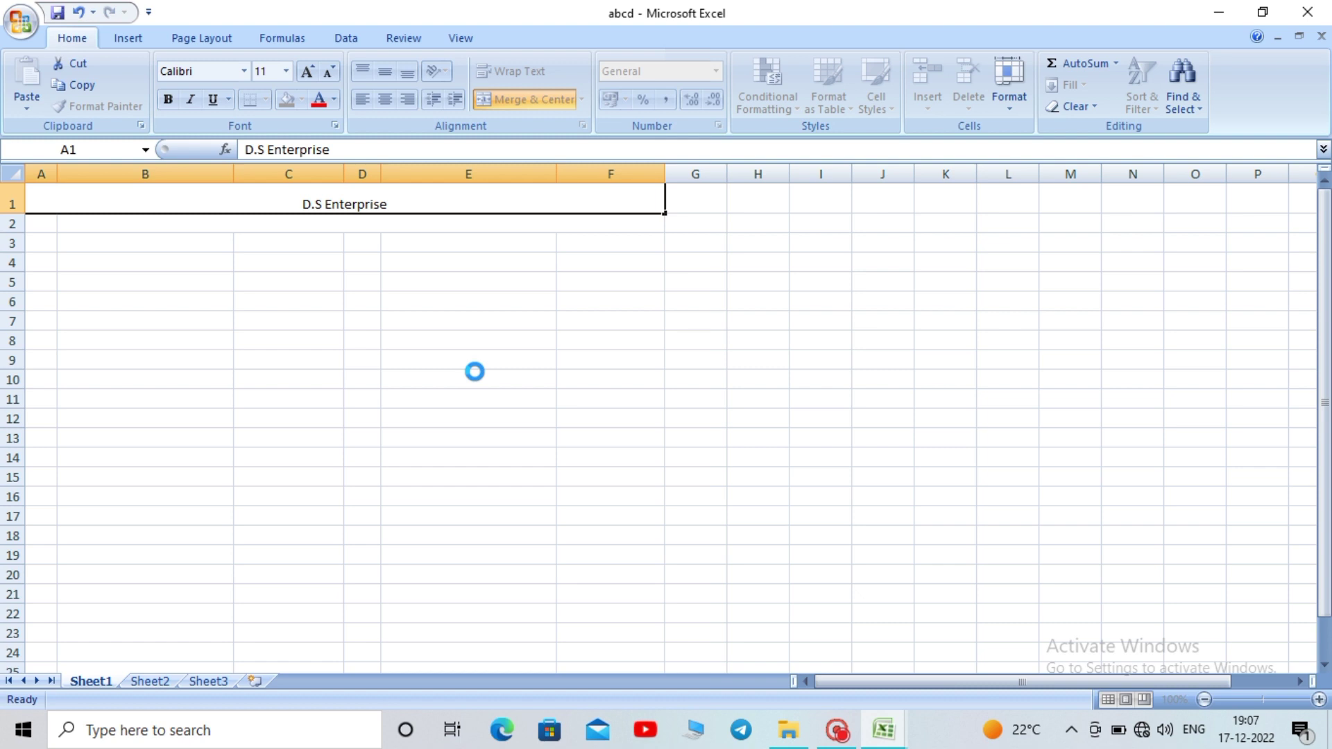
Make the D.S Enterprise heading bold and grow it to 20 pt
{"action": "left_click", "coordinate": [383, 205]}
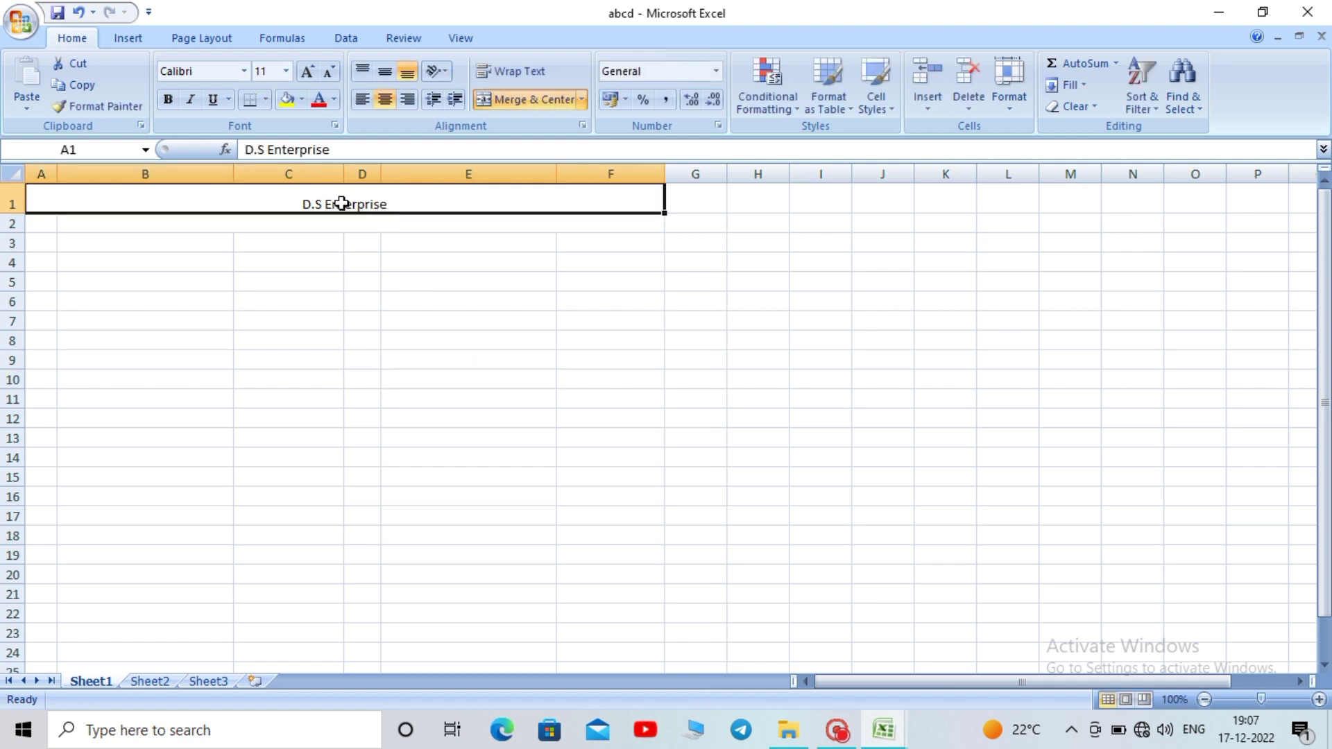
{"action": "left_click", "coordinate": [168, 99]}
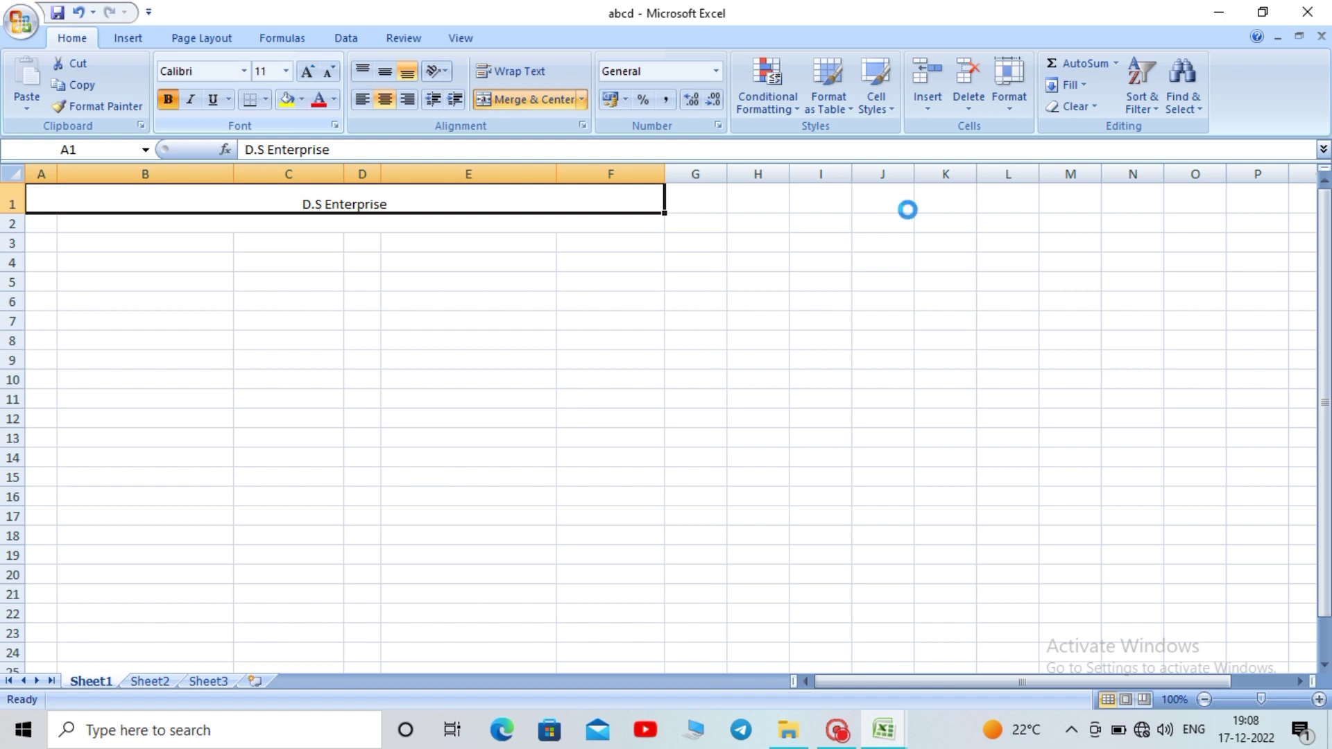
{"action": "left_click", "coordinate": [307, 72]}
{"action": "left_click", "coordinate": [307, 72]}
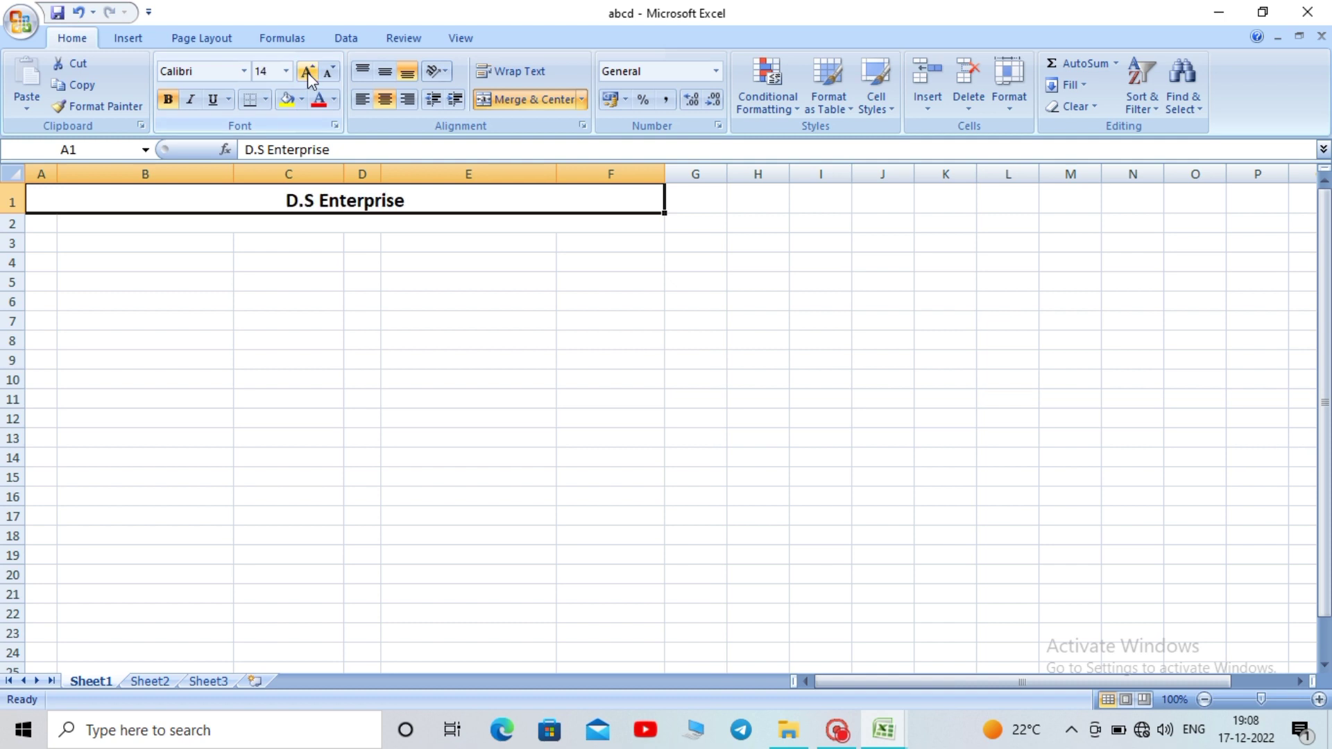
{"action": "left_click", "coordinate": [306, 72]}
{"action": "left_click", "coordinate": [307, 72]}
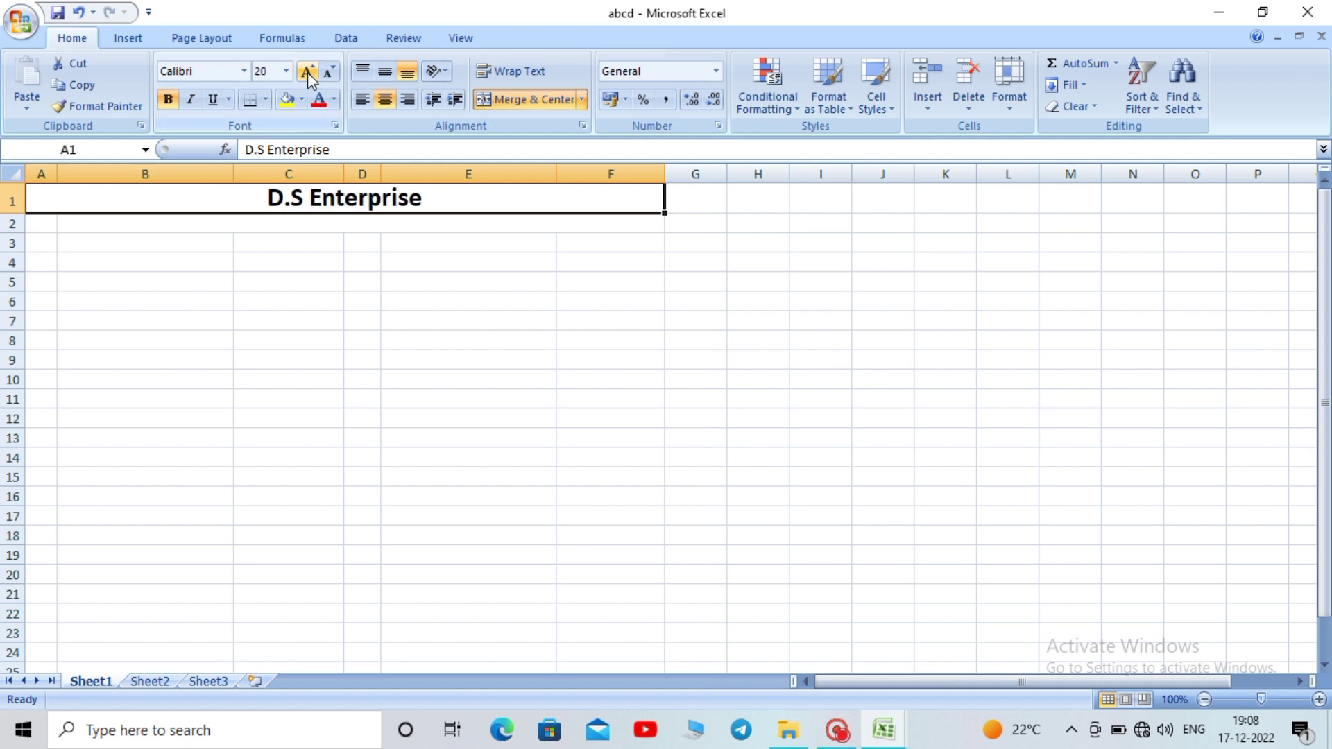
{"action": "left_click", "coordinate": [345, 285]}
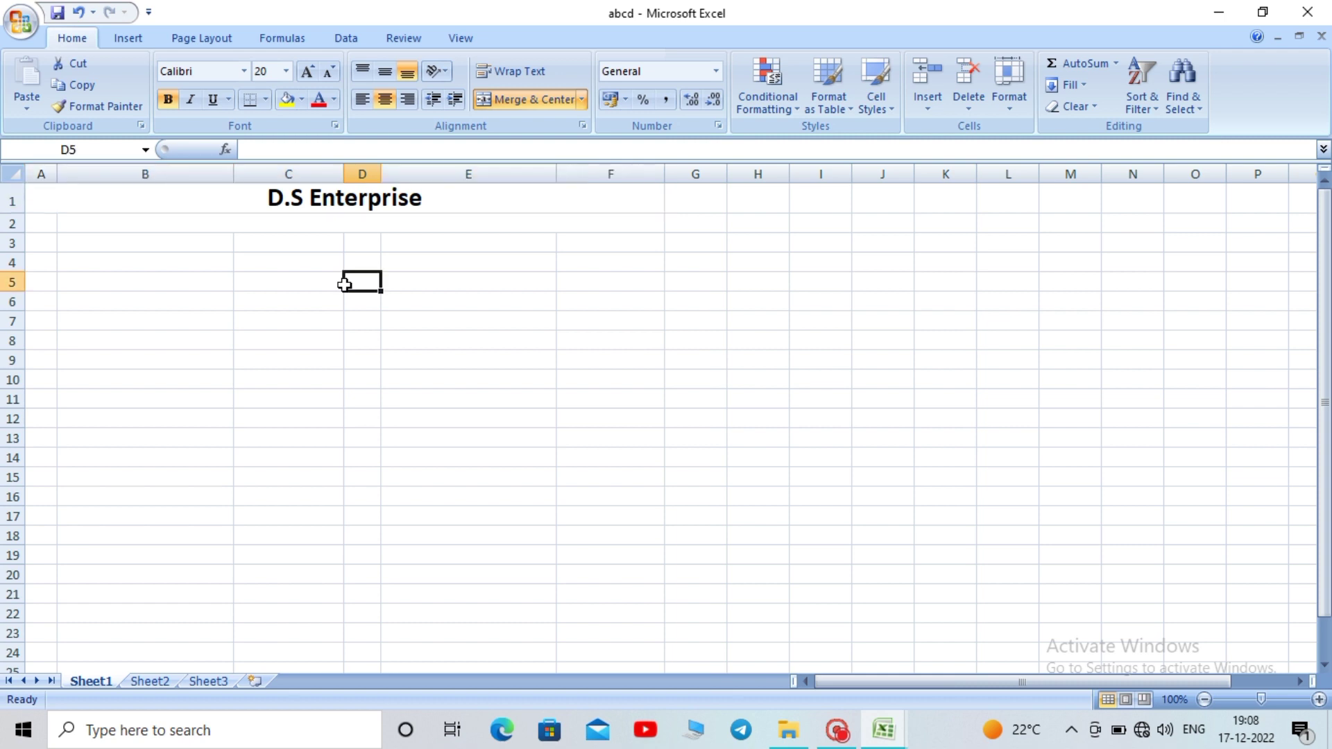
Type the proprietor's name line, in parentheses after 'Prop-', into the merged row 2 cell
{"action": "double_click", "coordinate": [294, 224]}
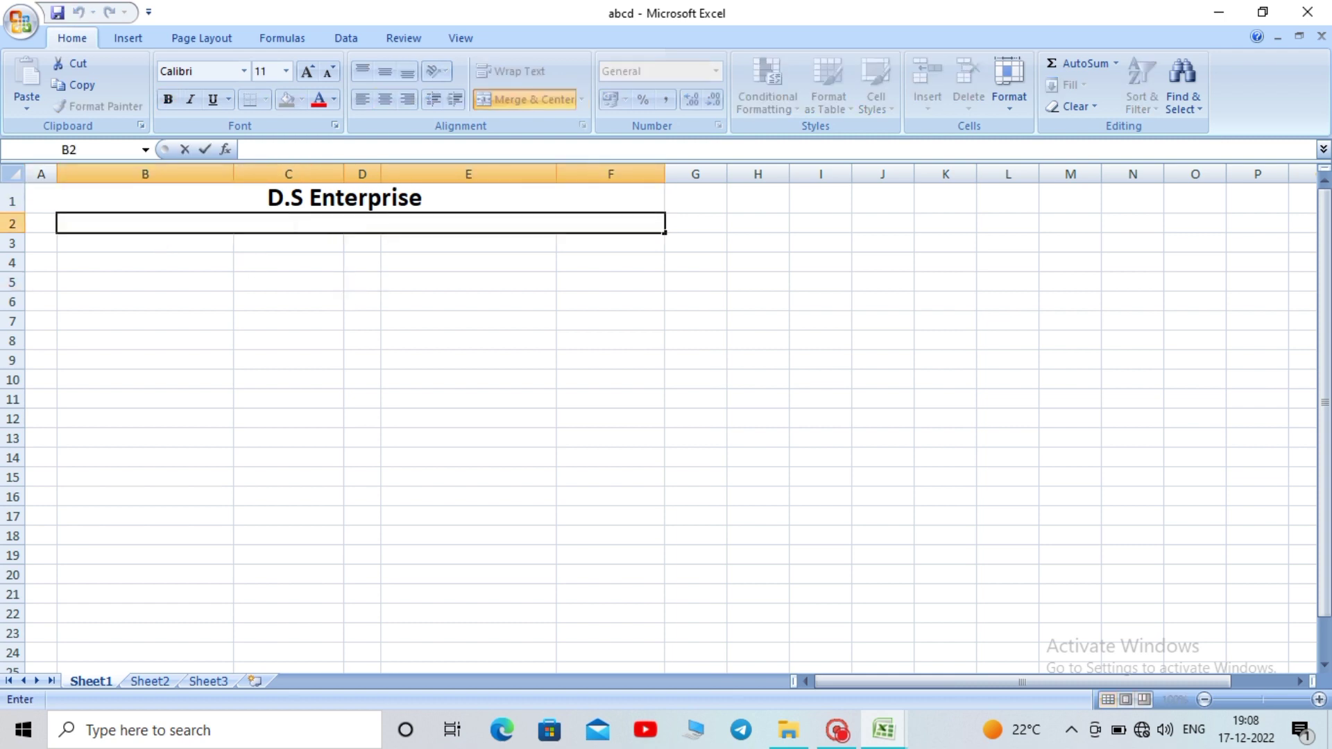
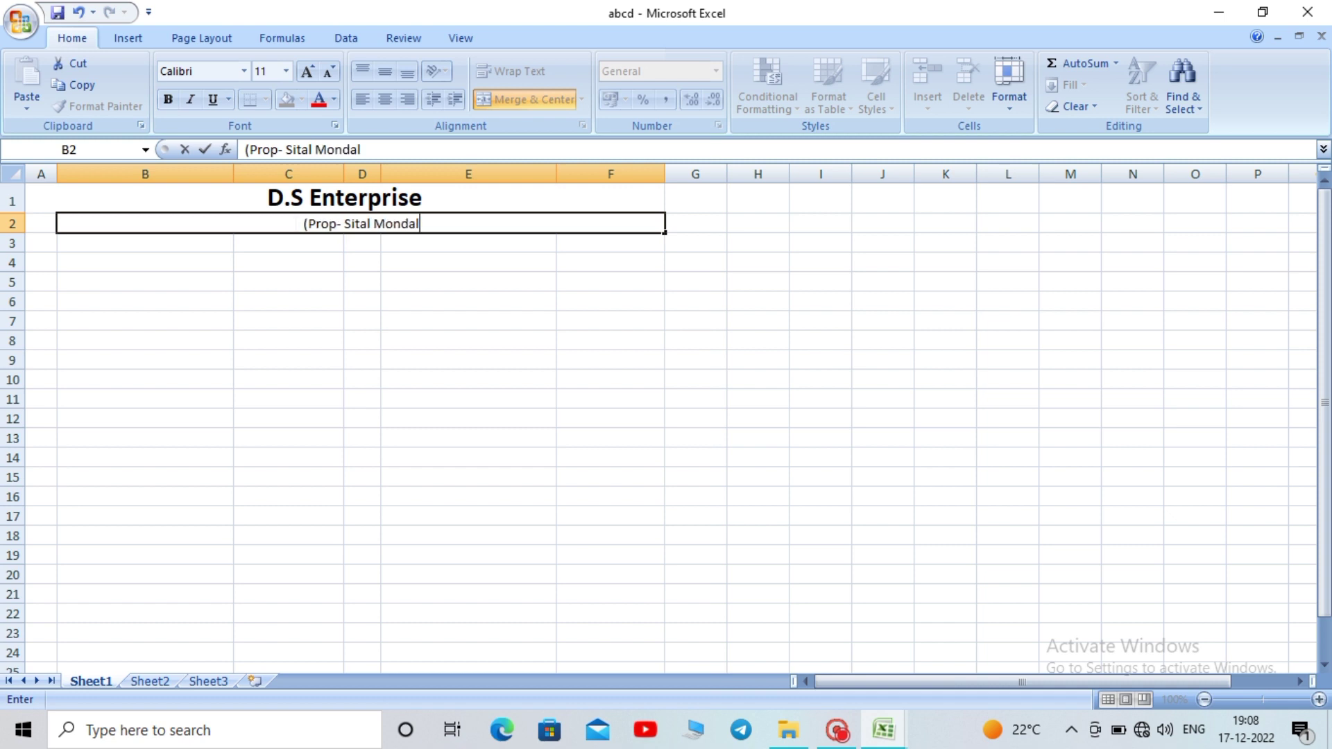
{"action": "type", "text": ")"}
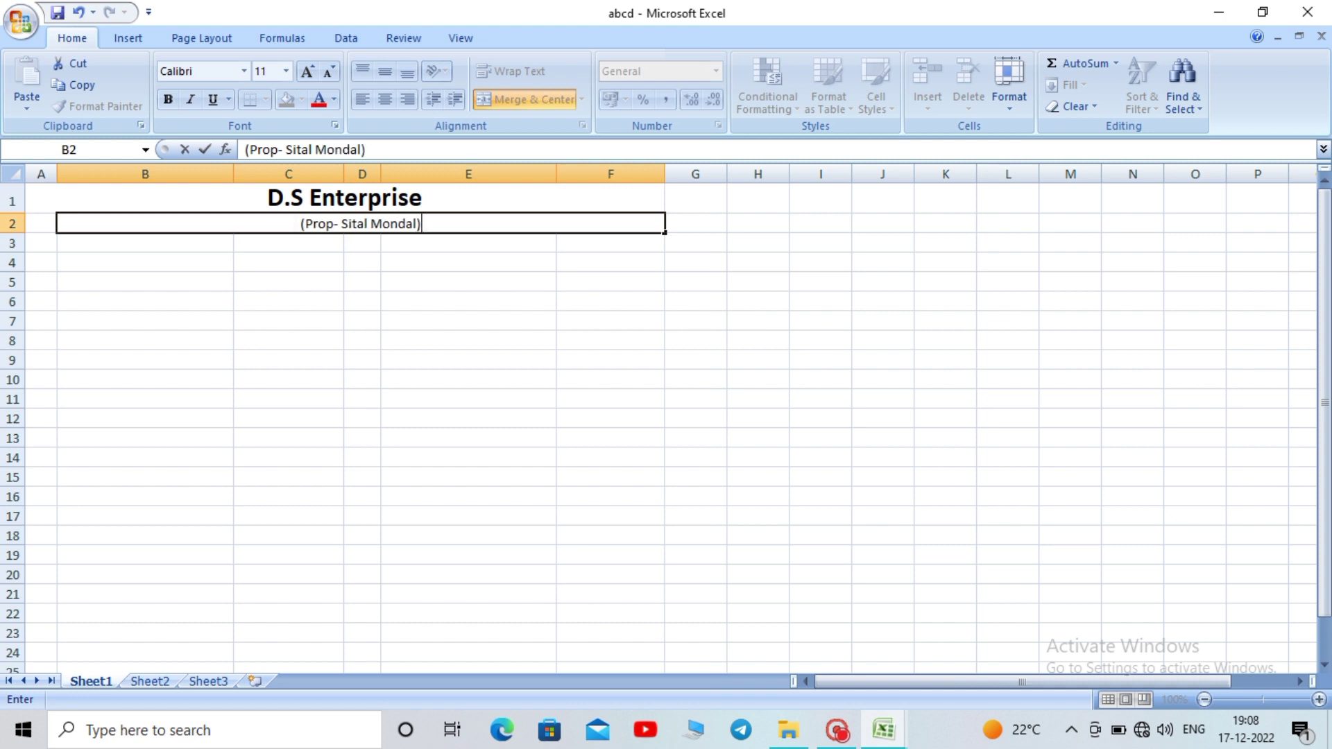
{"action": "left_click", "coordinate": [397, 281]}
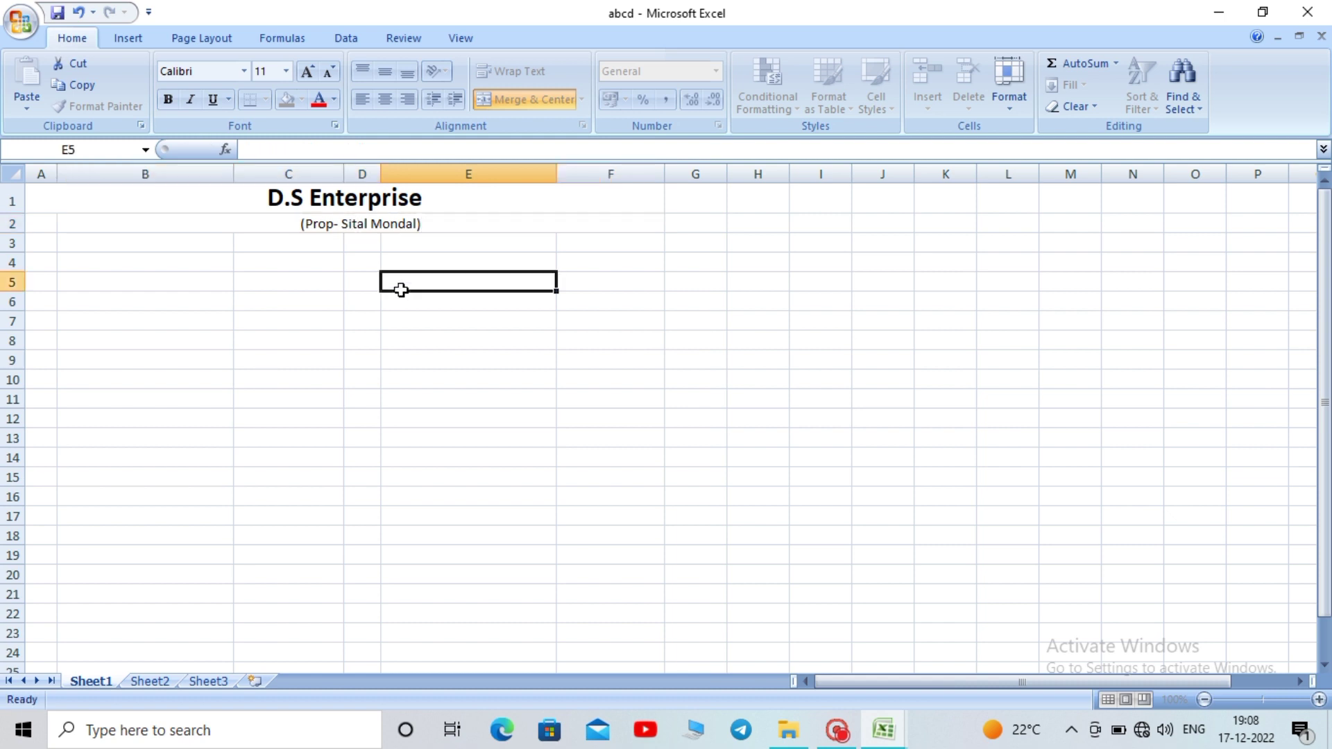
Make the proprietor's name line bold at size 12
{"action": "left_click", "coordinate": [406, 218]}
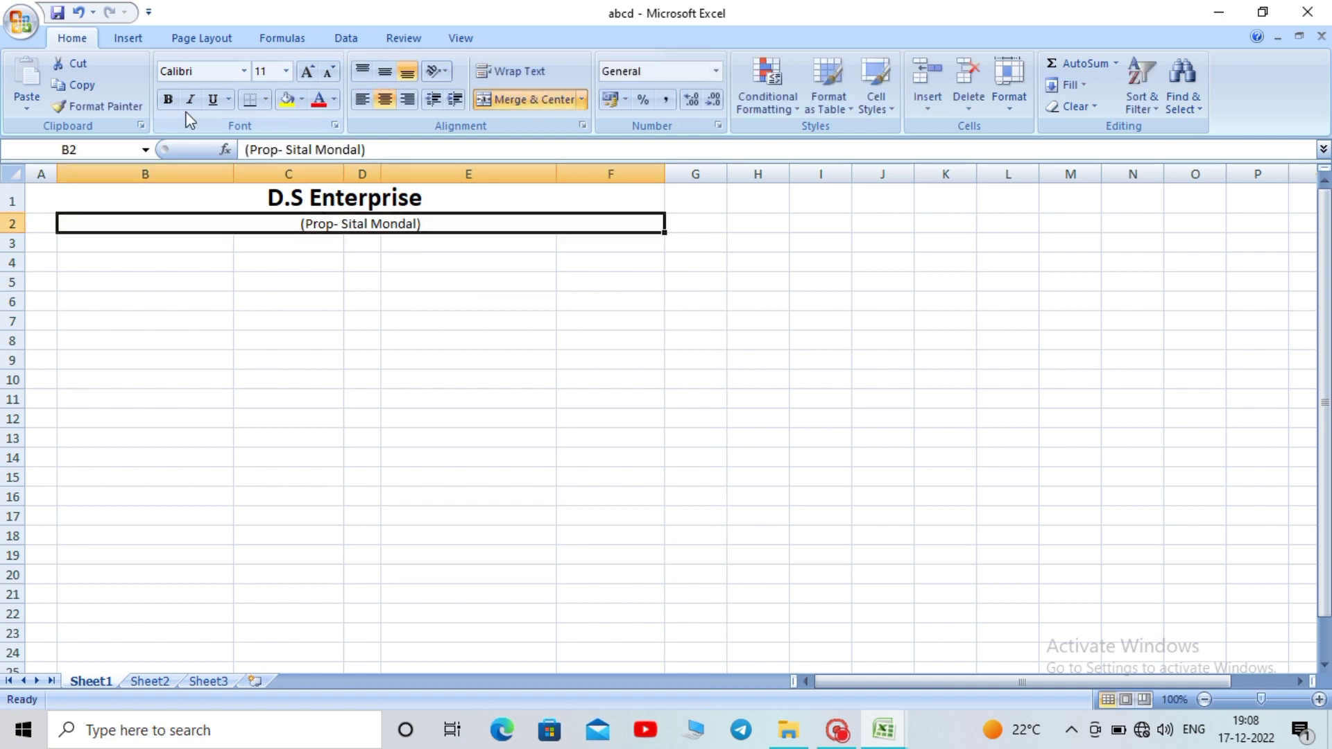
{"action": "left_click", "coordinate": [169, 102]}
{"action": "left_click", "coordinate": [170, 101]}
{"action": "left_click", "coordinate": [169, 101]}
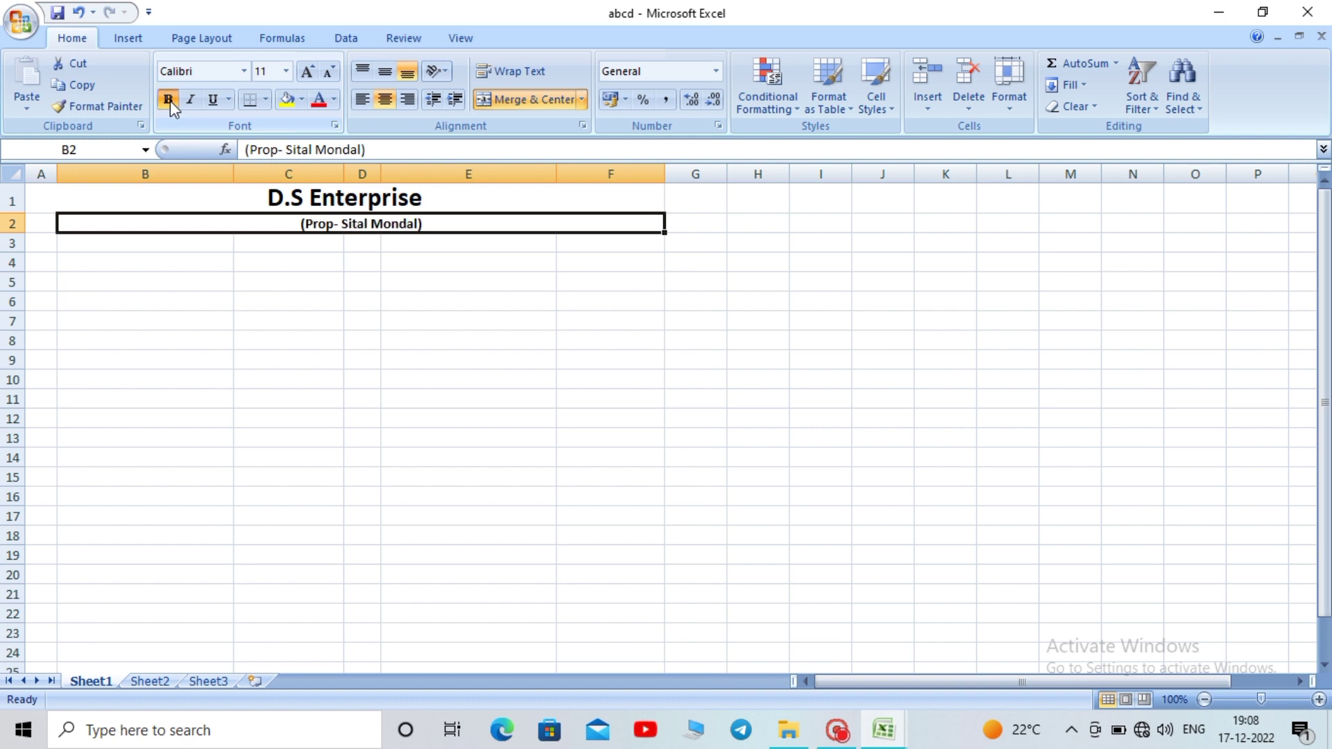
{"action": "left_click", "coordinate": [308, 72]}
{"action": "left_click", "coordinate": [212, 338]}
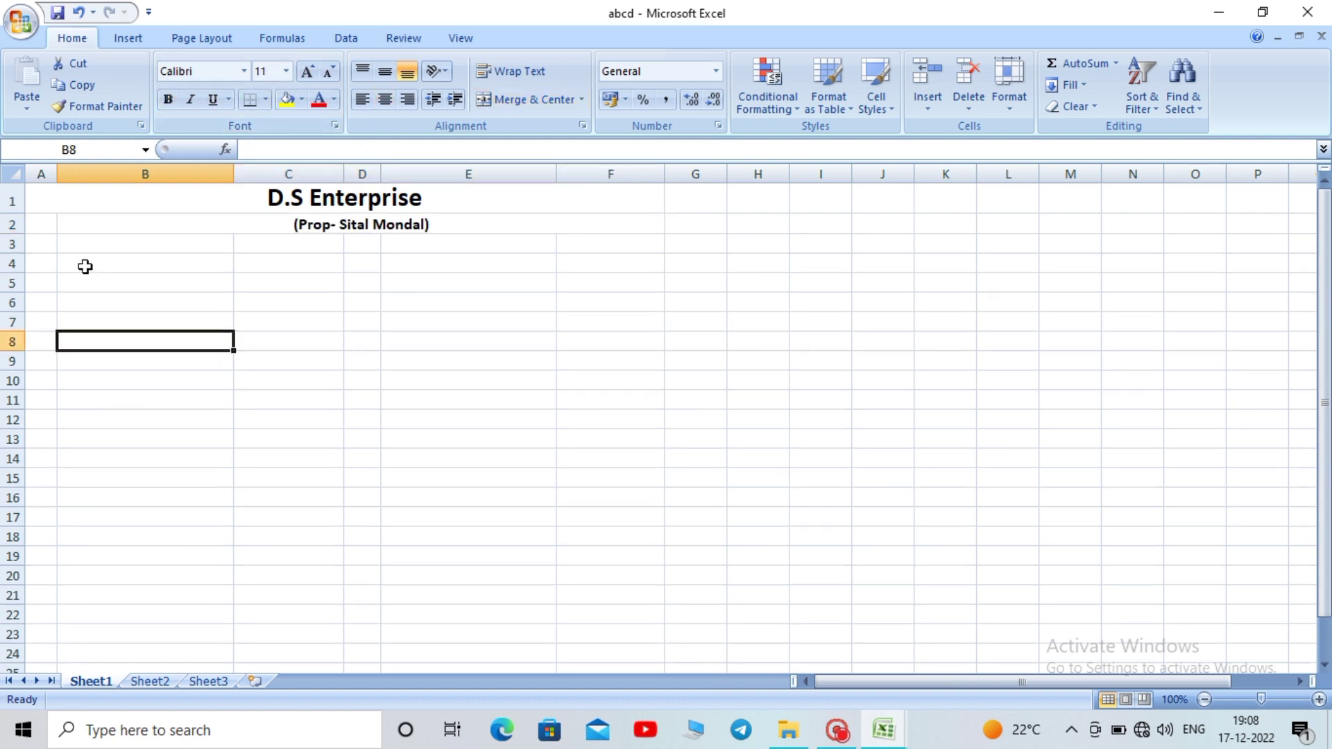
{"action": "left_click", "coordinate": [129, 226]}
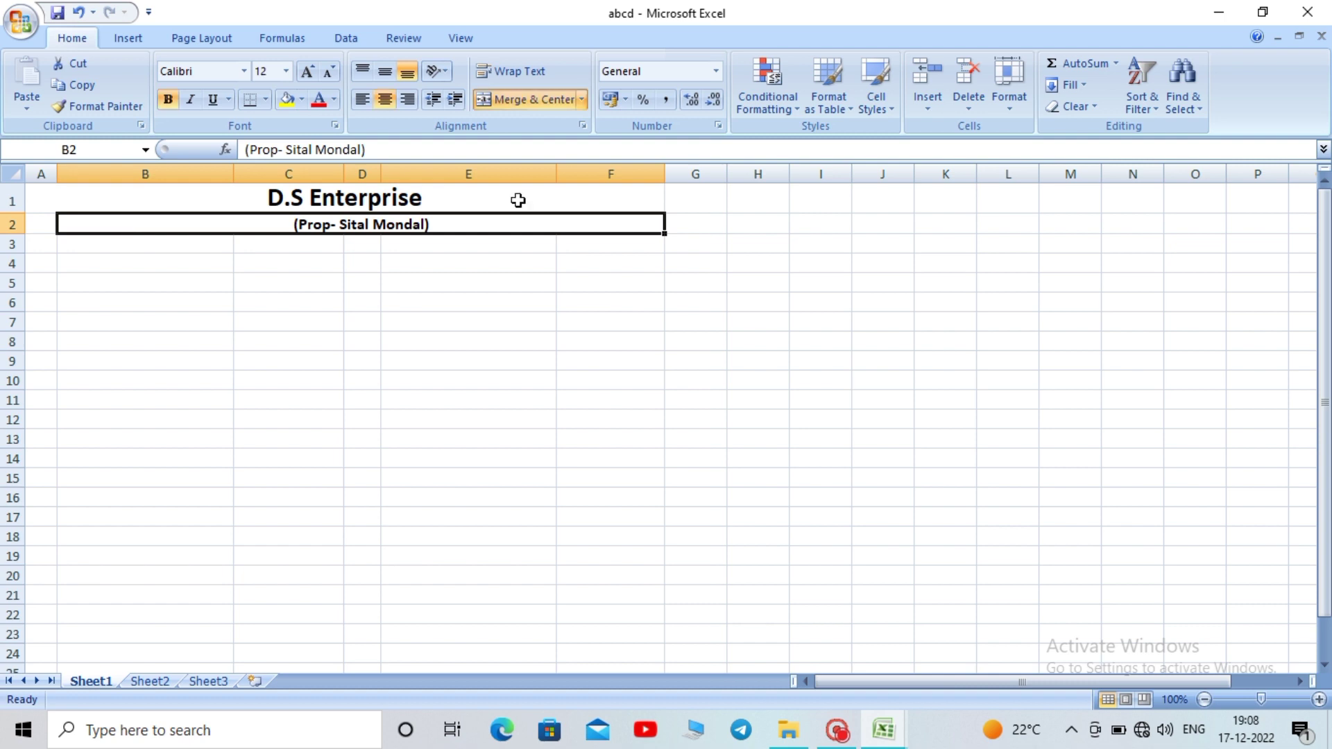
{"action": "left_click", "coordinate": [42, 225]}
{"action": "left_click", "coordinate": [121, 343]}
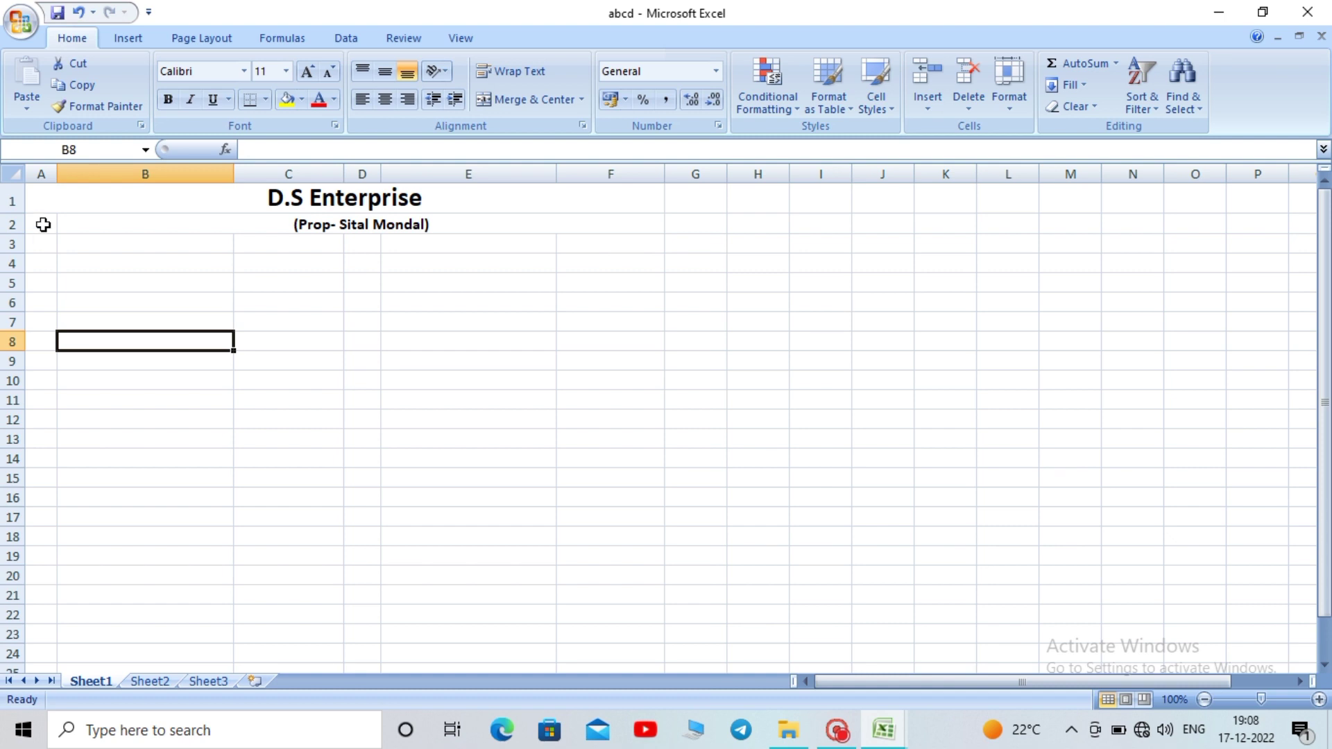
Unmerge row 2, then merge and centre A2:F2 so the name sits under the heading
{"action": "left_click_drag", "start_coordinate": [43, 225], "coordinate": [372, 223]}
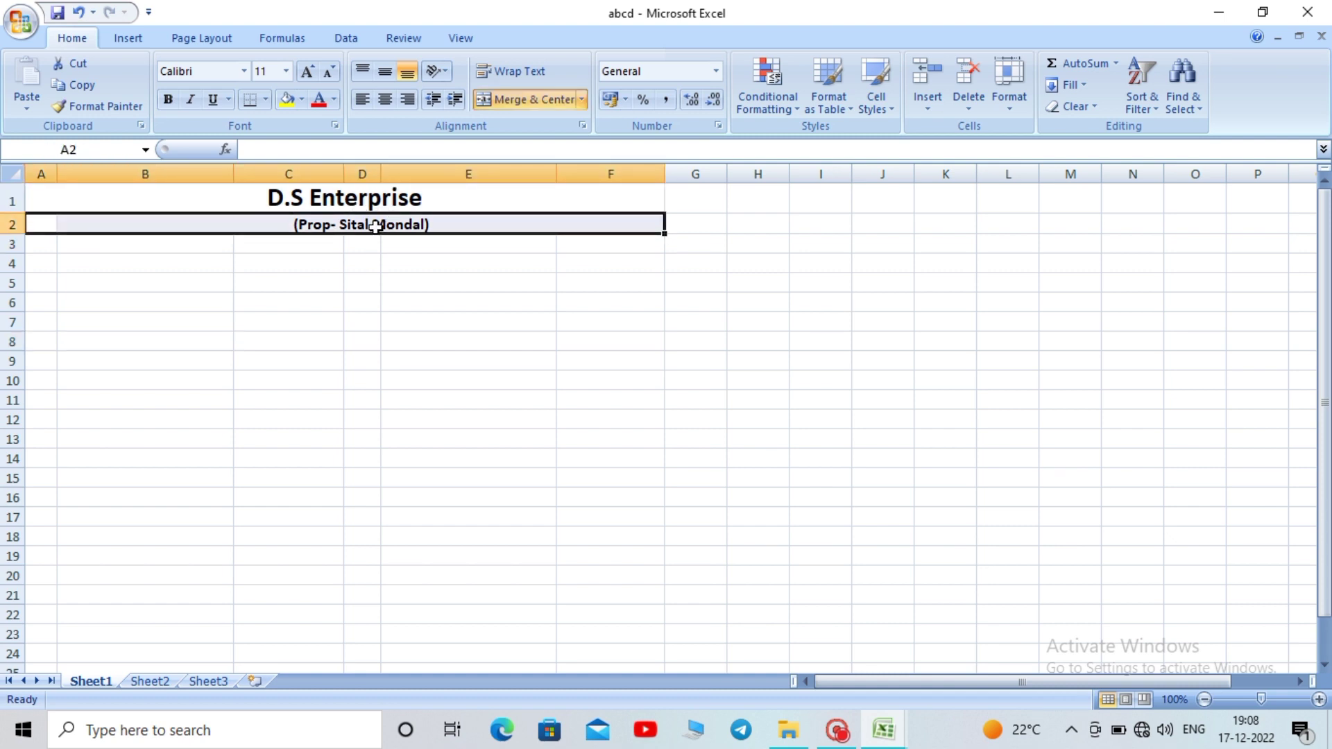
{"action": "left_click", "coordinate": [538, 99]}
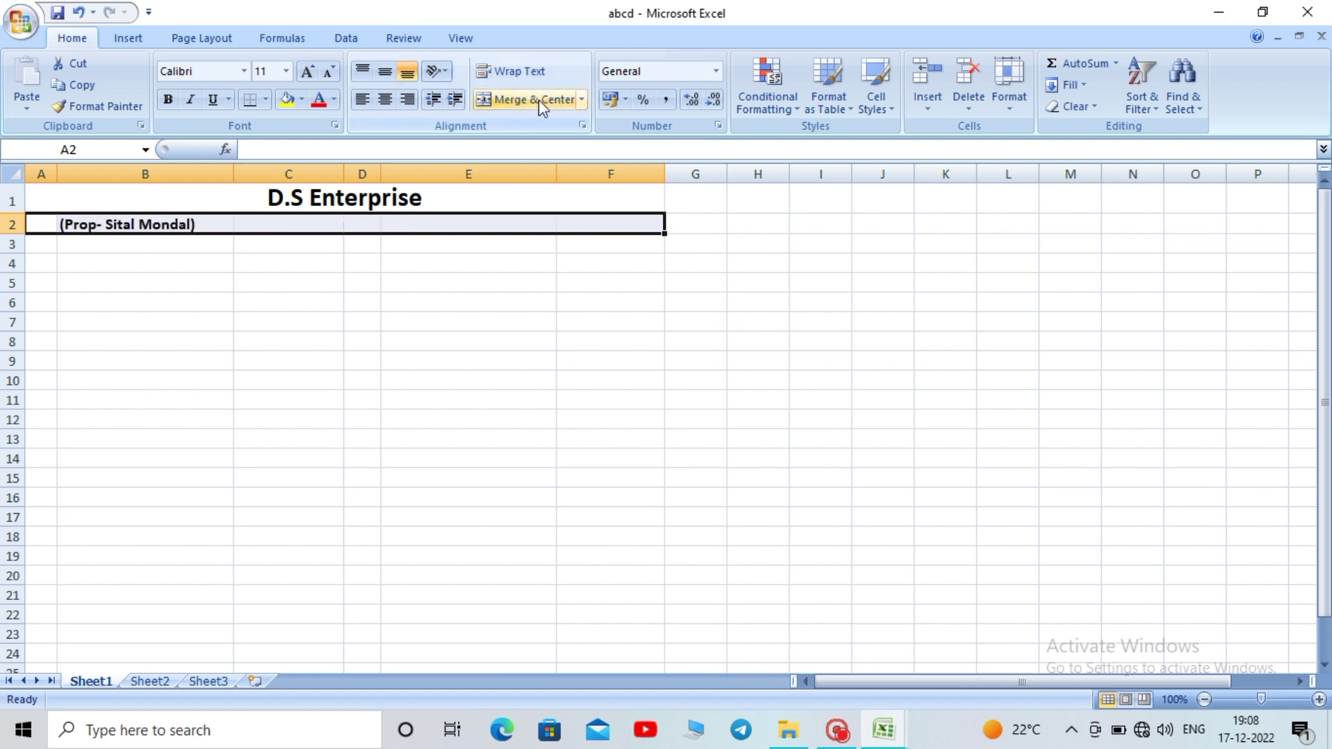
{"action": "left_click", "coordinate": [323, 277]}
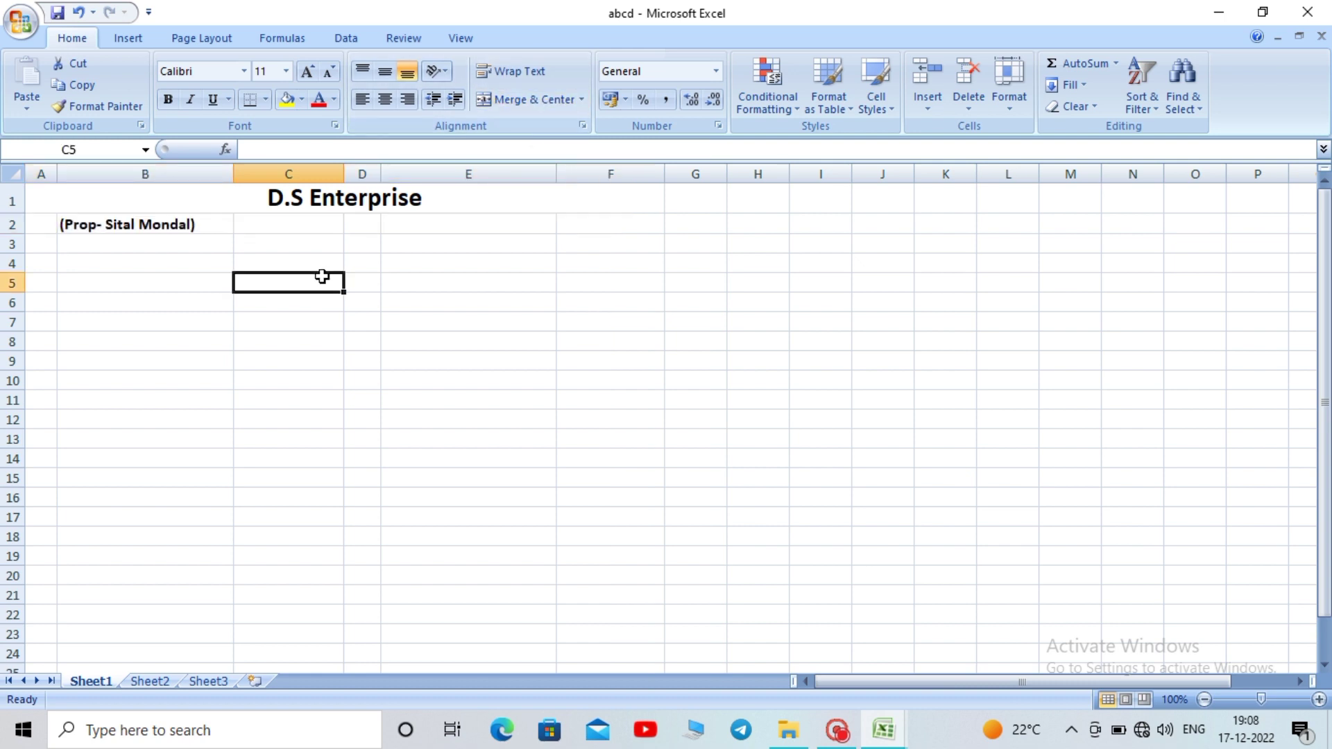
{"action": "left_click_drag", "start_coordinate": [55, 232], "coordinate": [638, 236]}
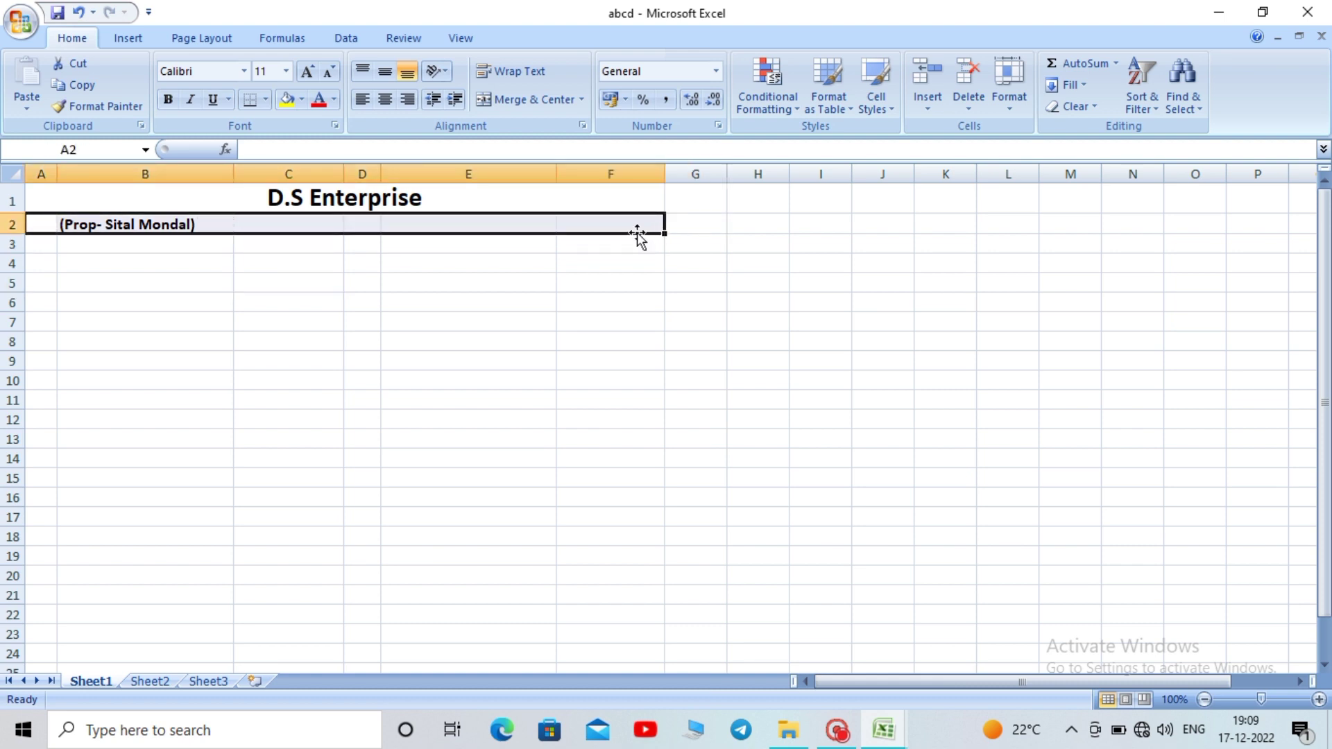
{"action": "left_click", "coordinate": [530, 102]}
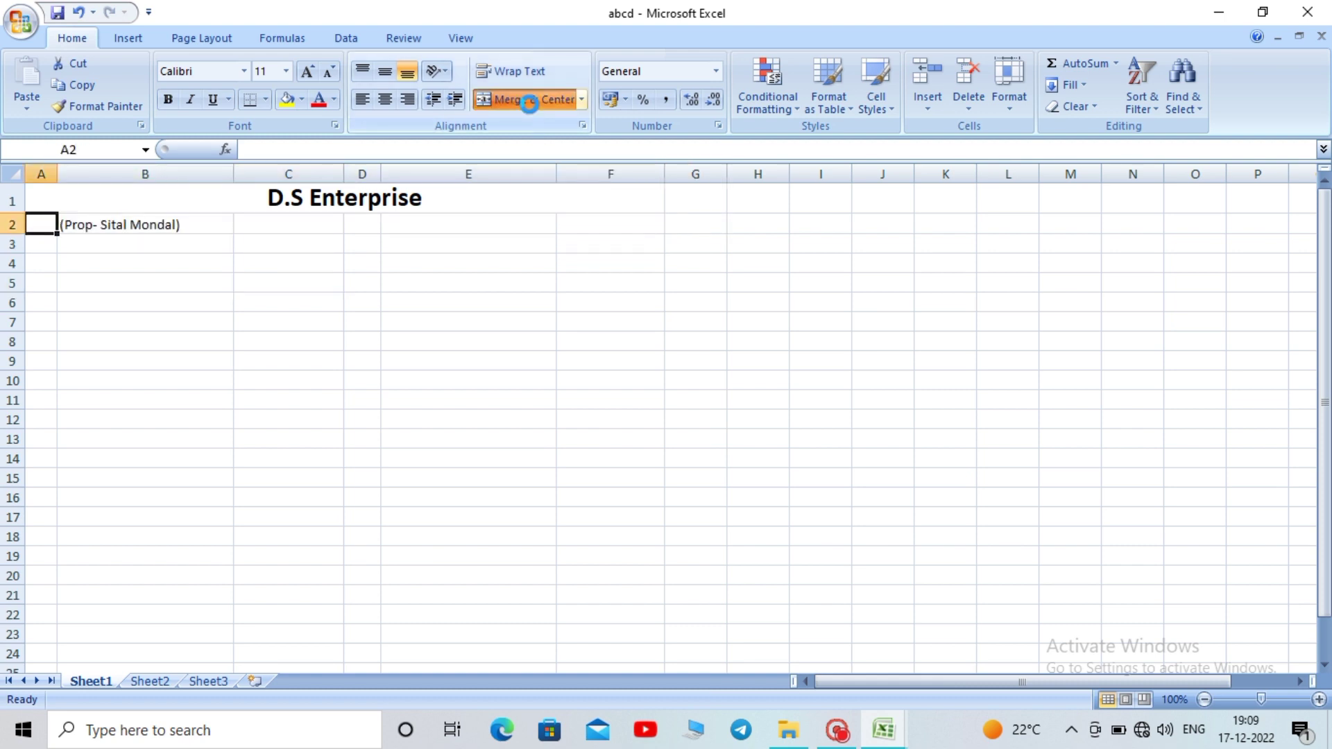
{"action": "left_click", "coordinate": [479, 408]}
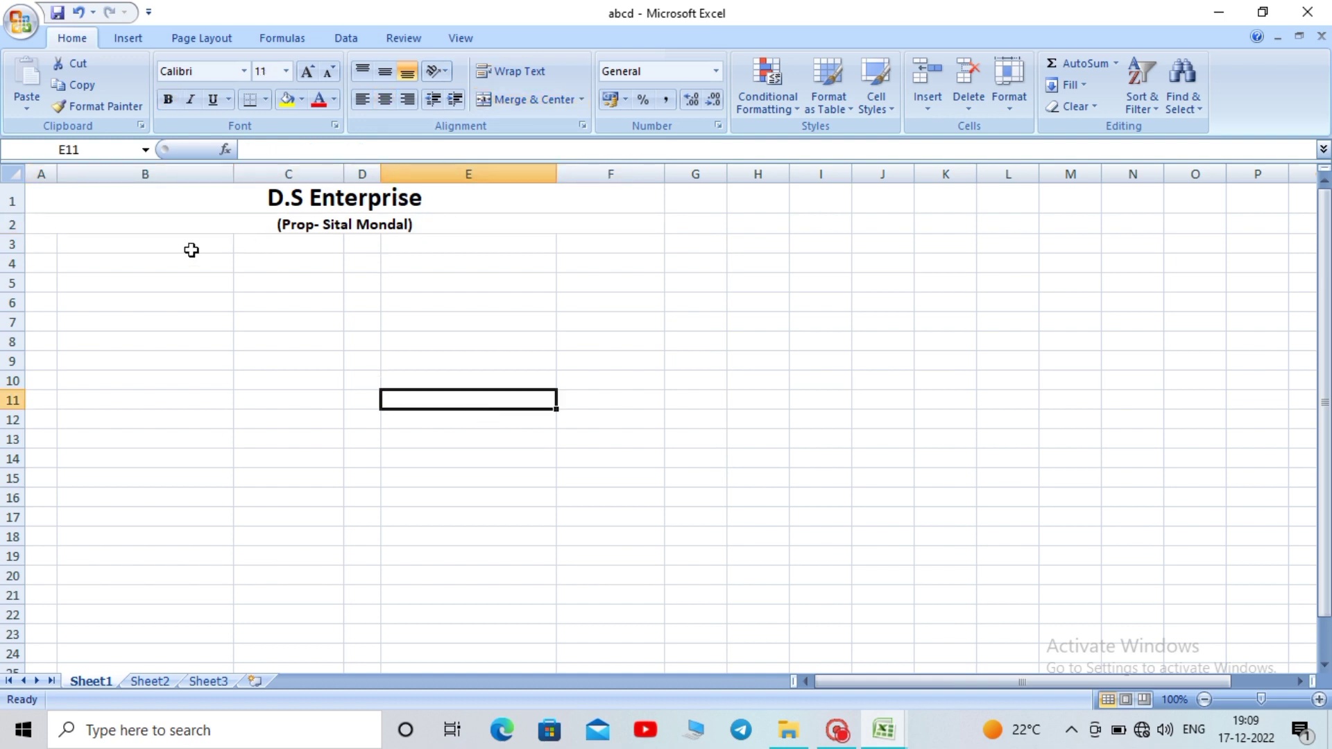
{"action": "left_click", "coordinate": [97, 247]}
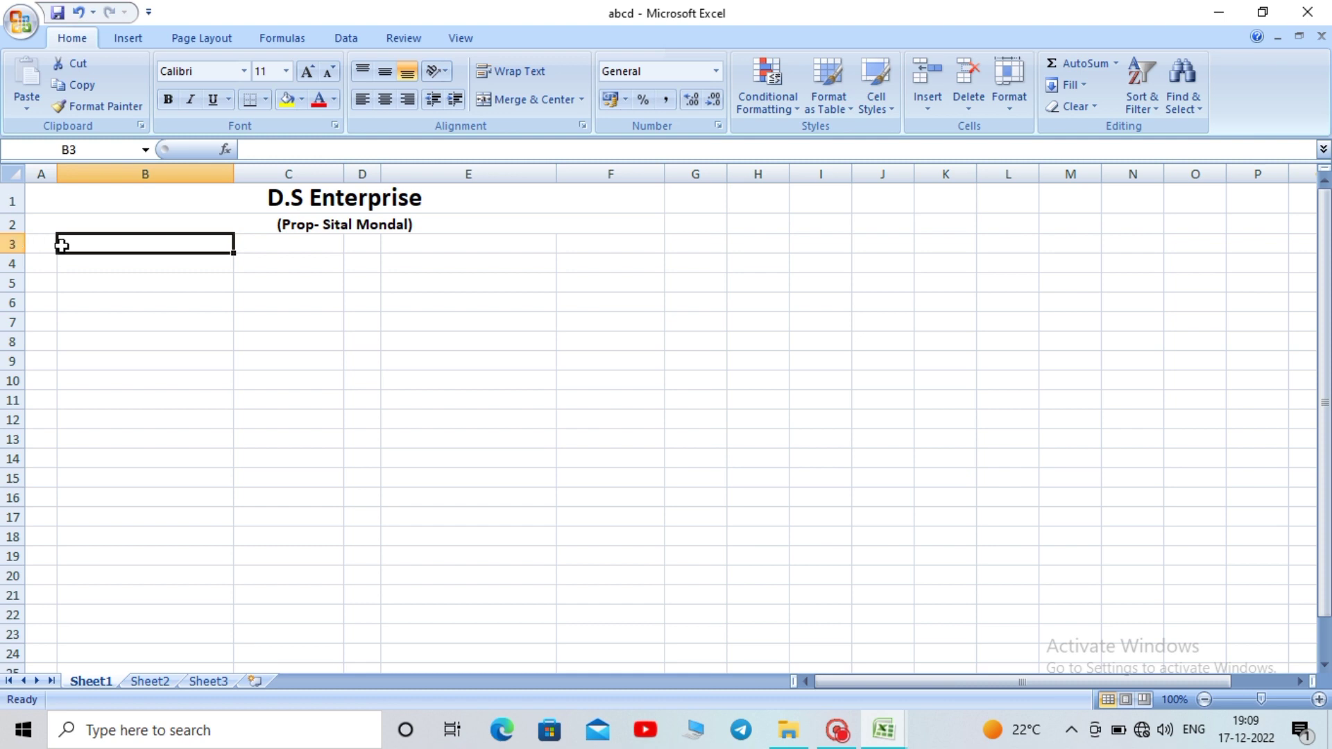
Merge and centre A3:F3, then enter the business's village, town, state and PIN code address
{"action": "left_click_drag", "start_coordinate": [47, 242], "coordinate": [611, 244]}
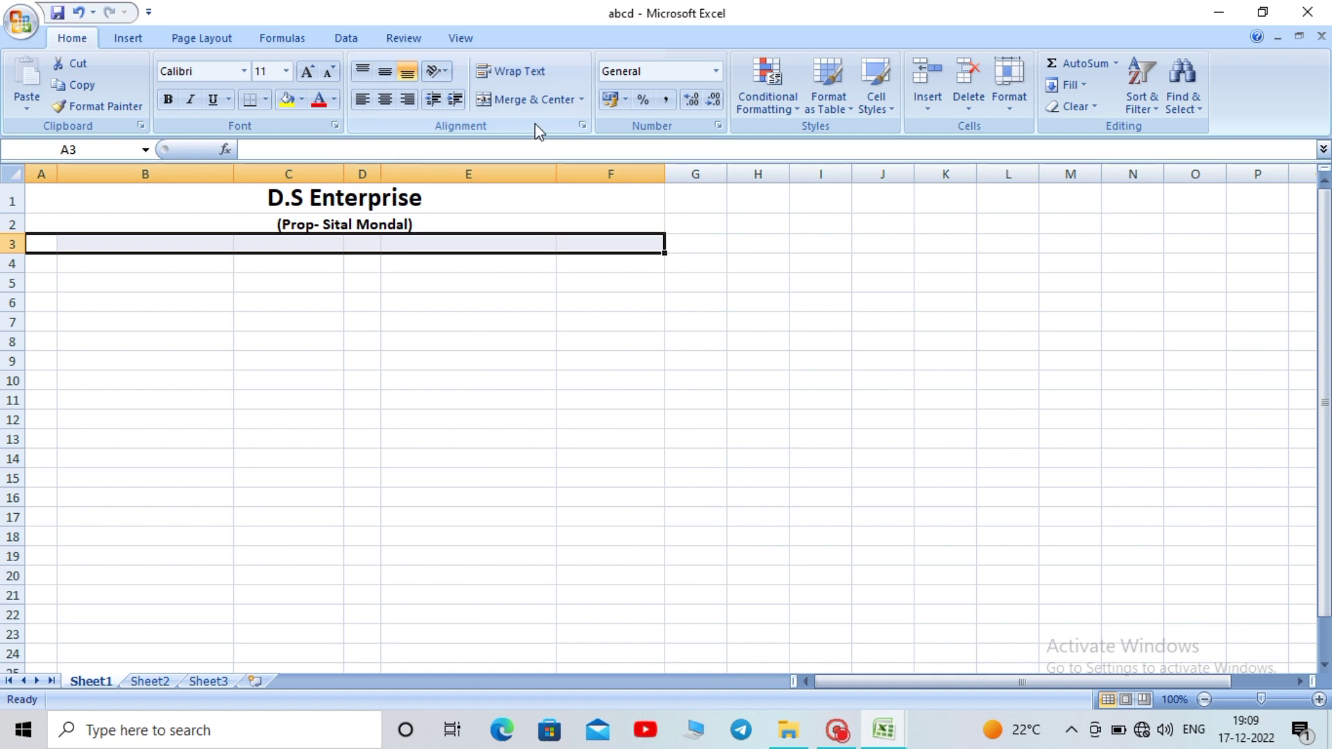
{"action": "left_click", "coordinate": [525, 101]}
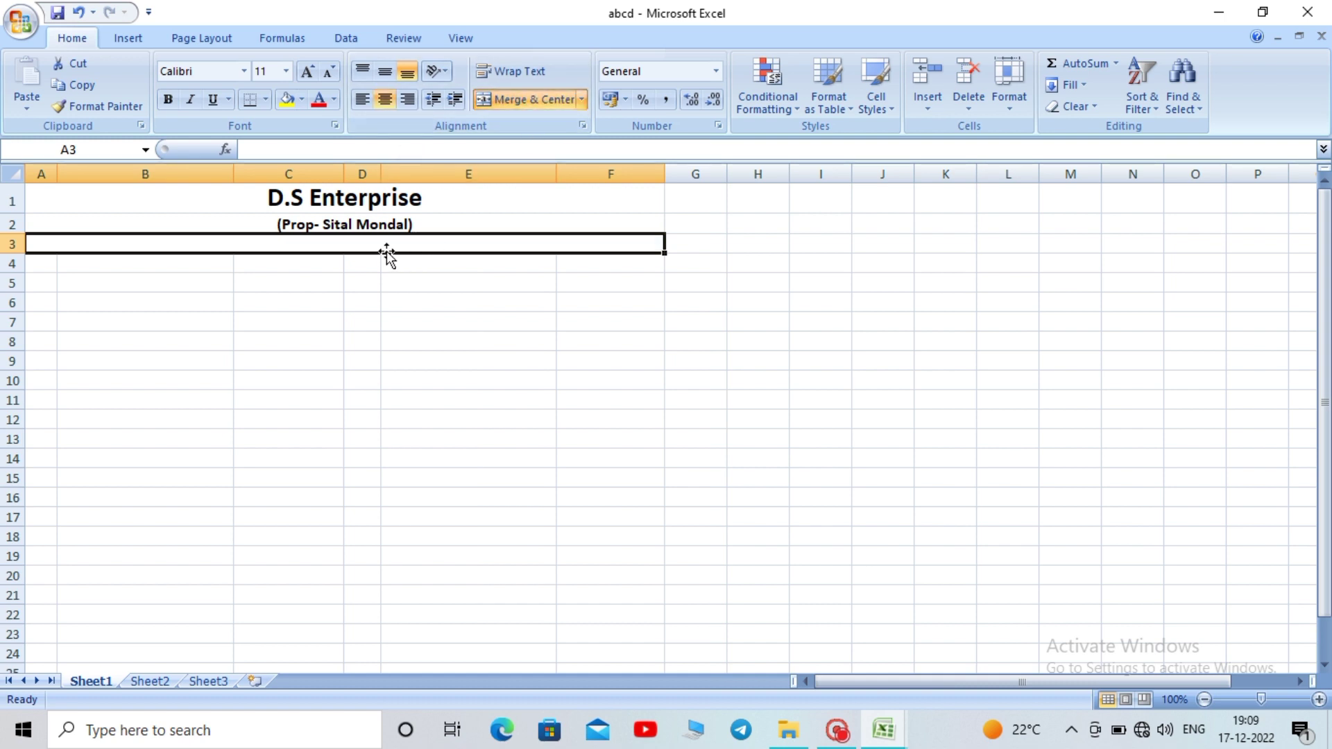
{"action": "double_click", "coordinate": [372, 239]}
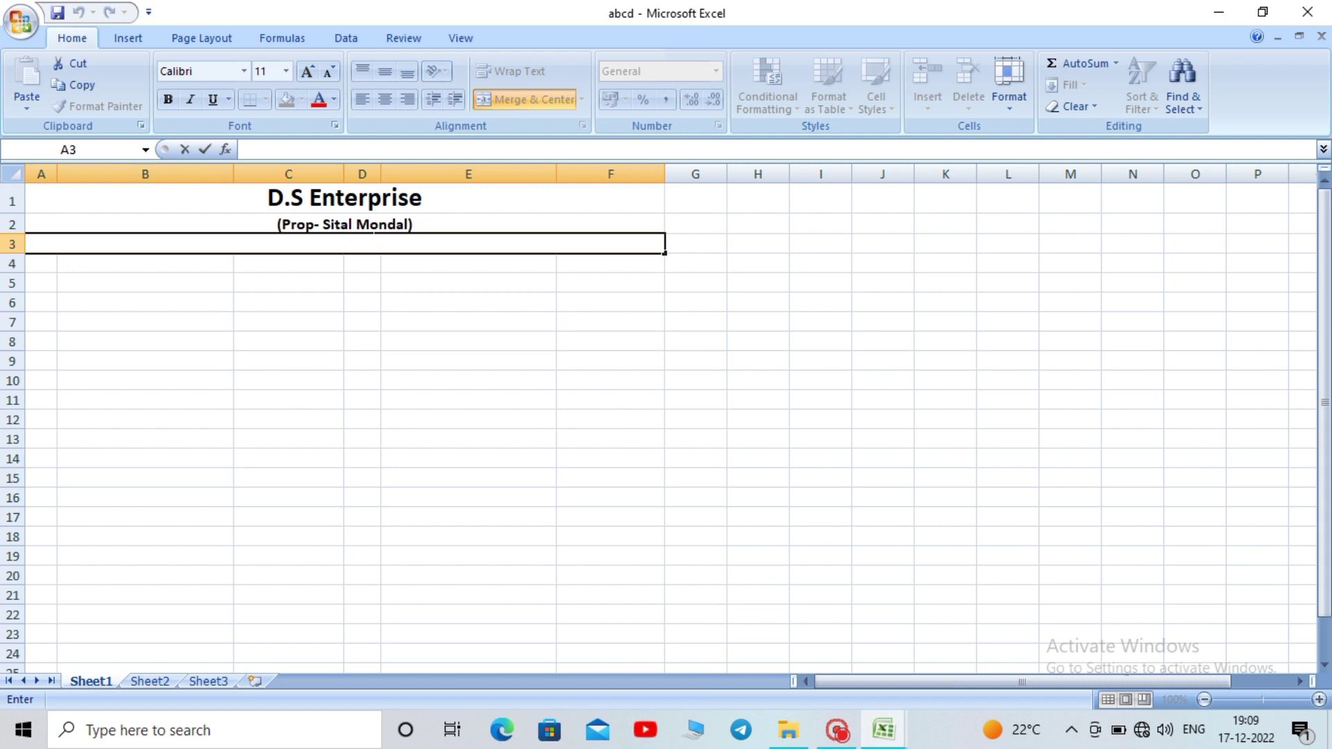
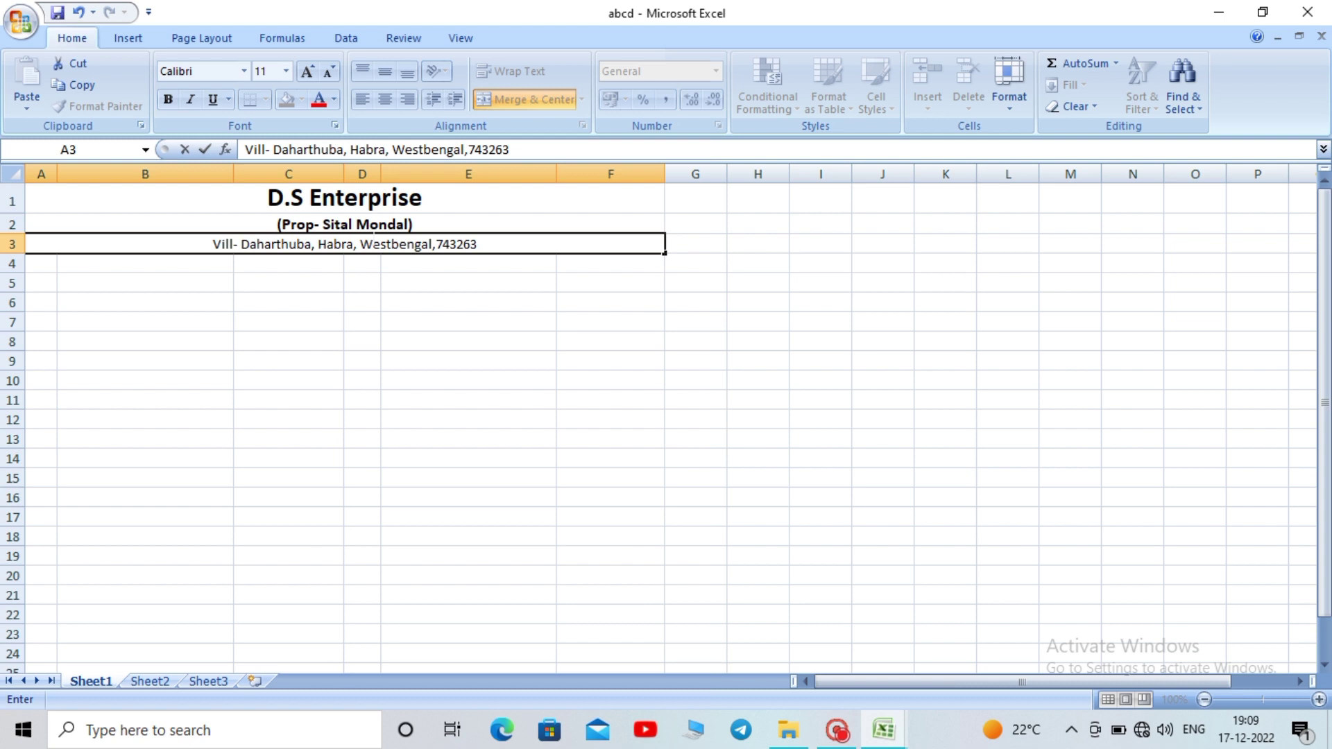
{"action": "left_click", "coordinate": [450, 394]}
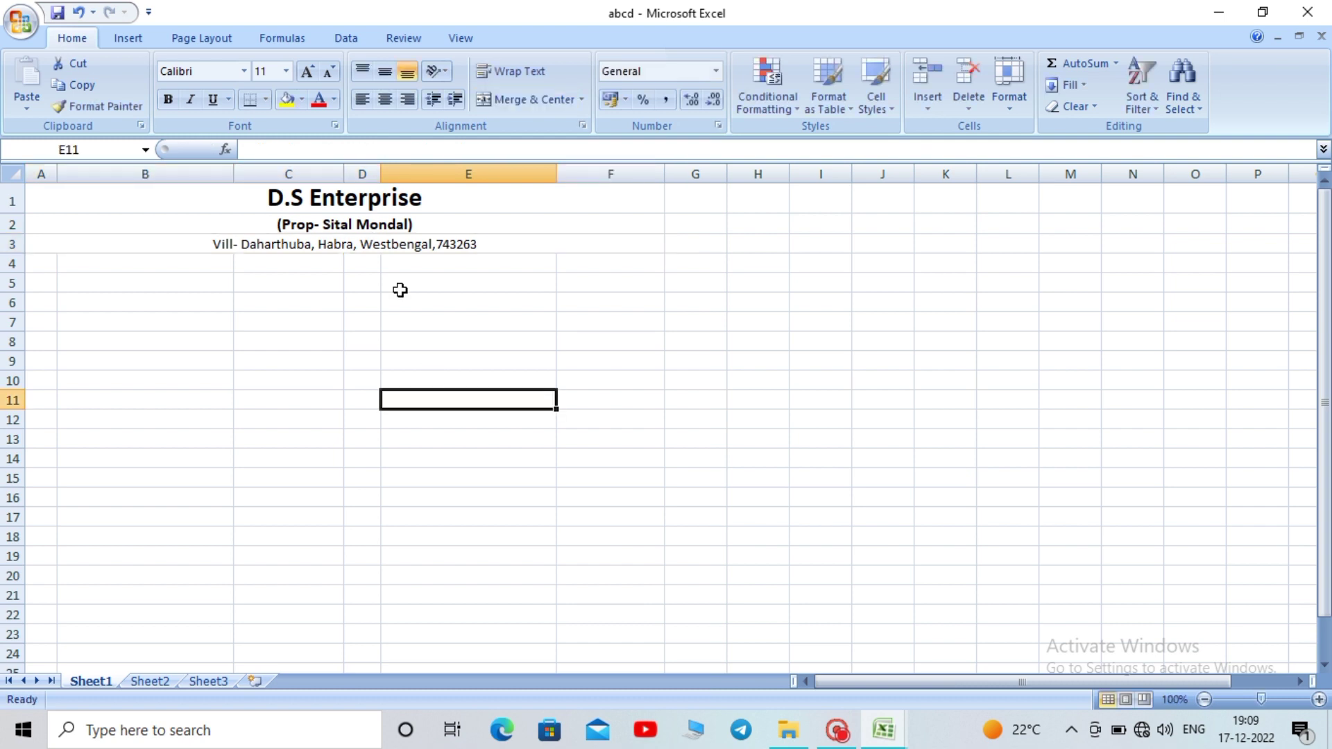
{"action": "left_click", "coordinate": [423, 244]}
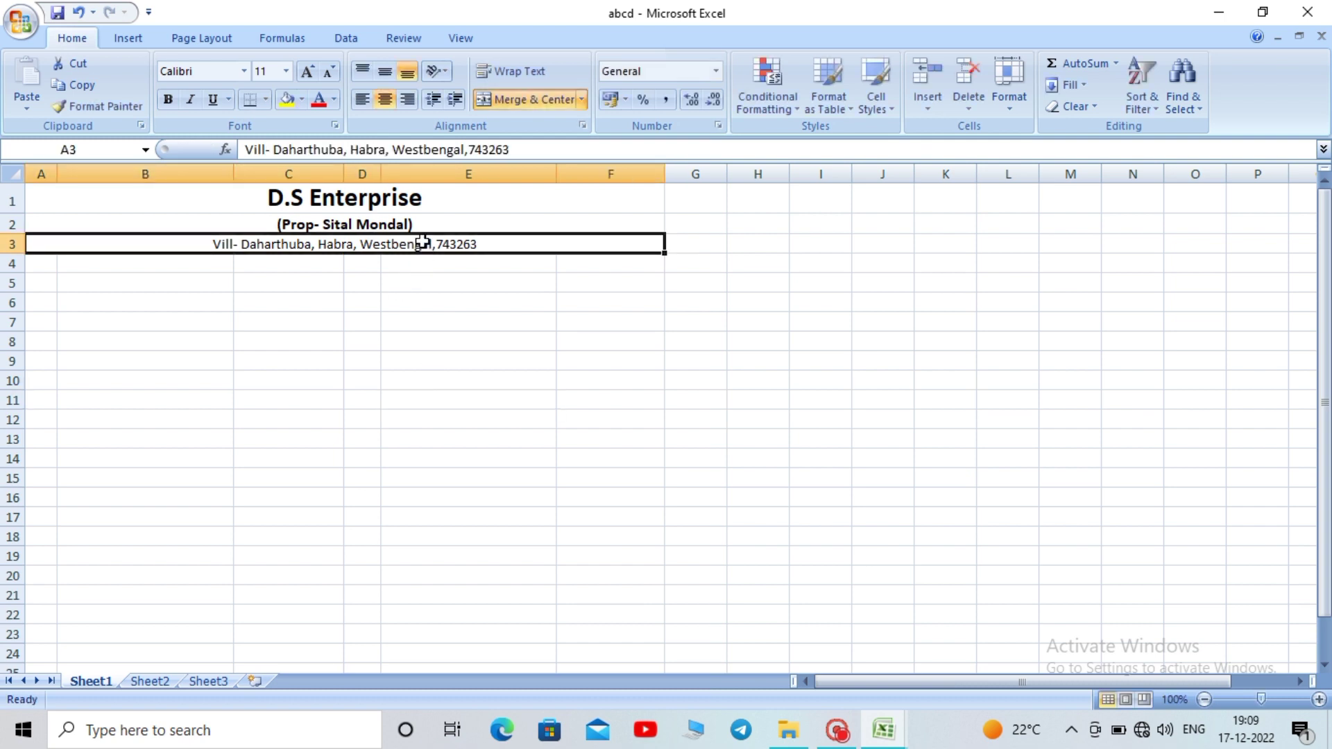
{"action": "left_click", "coordinate": [408, 327]}
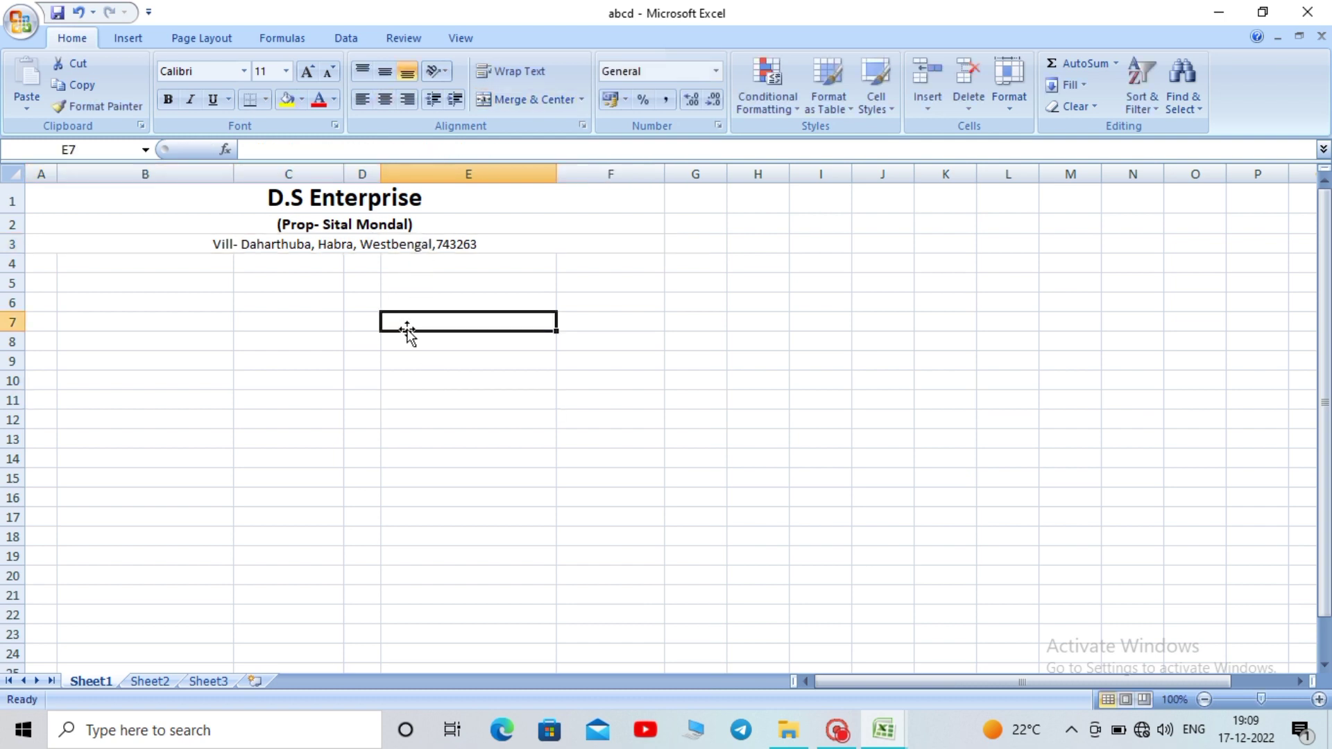
Enter the labels 'PAN-' in B4 and 'Status-' in B5
{"action": "left_click", "coordinate": [162, 269]}
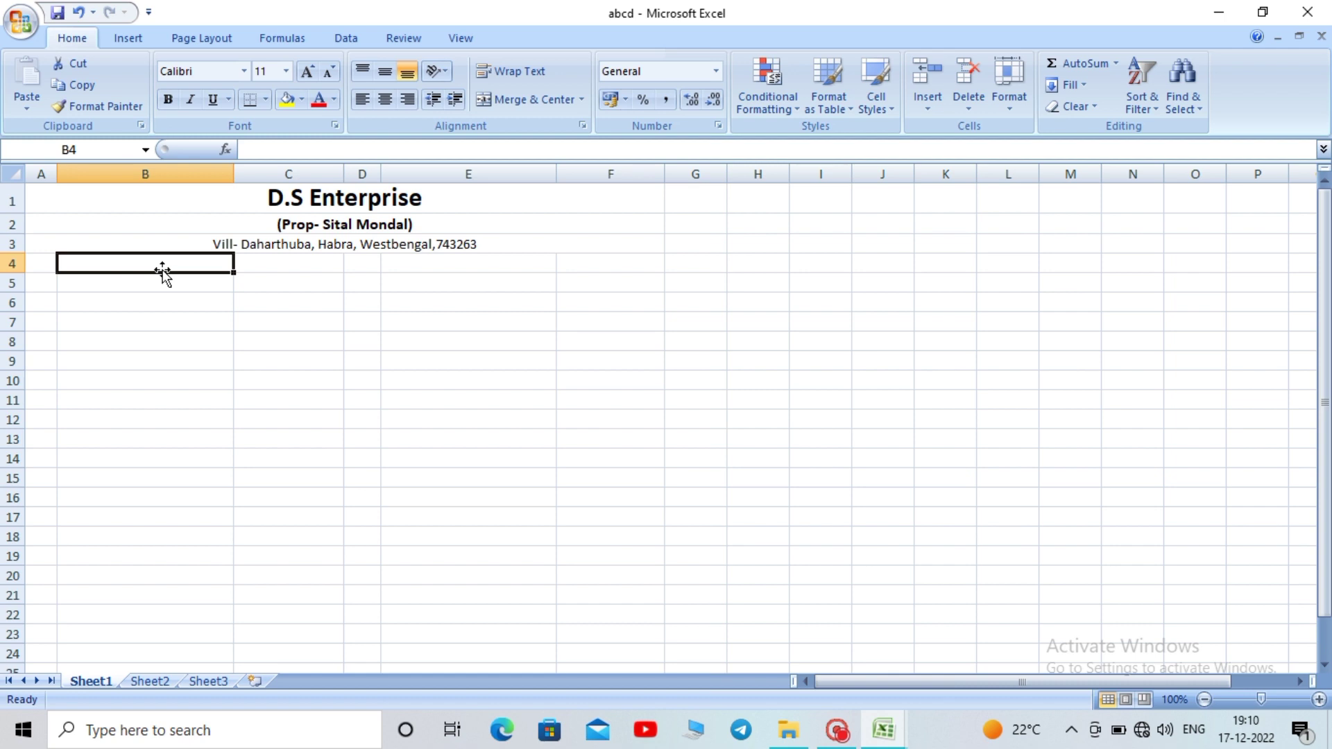
{"action": "type", "text": "PA"}
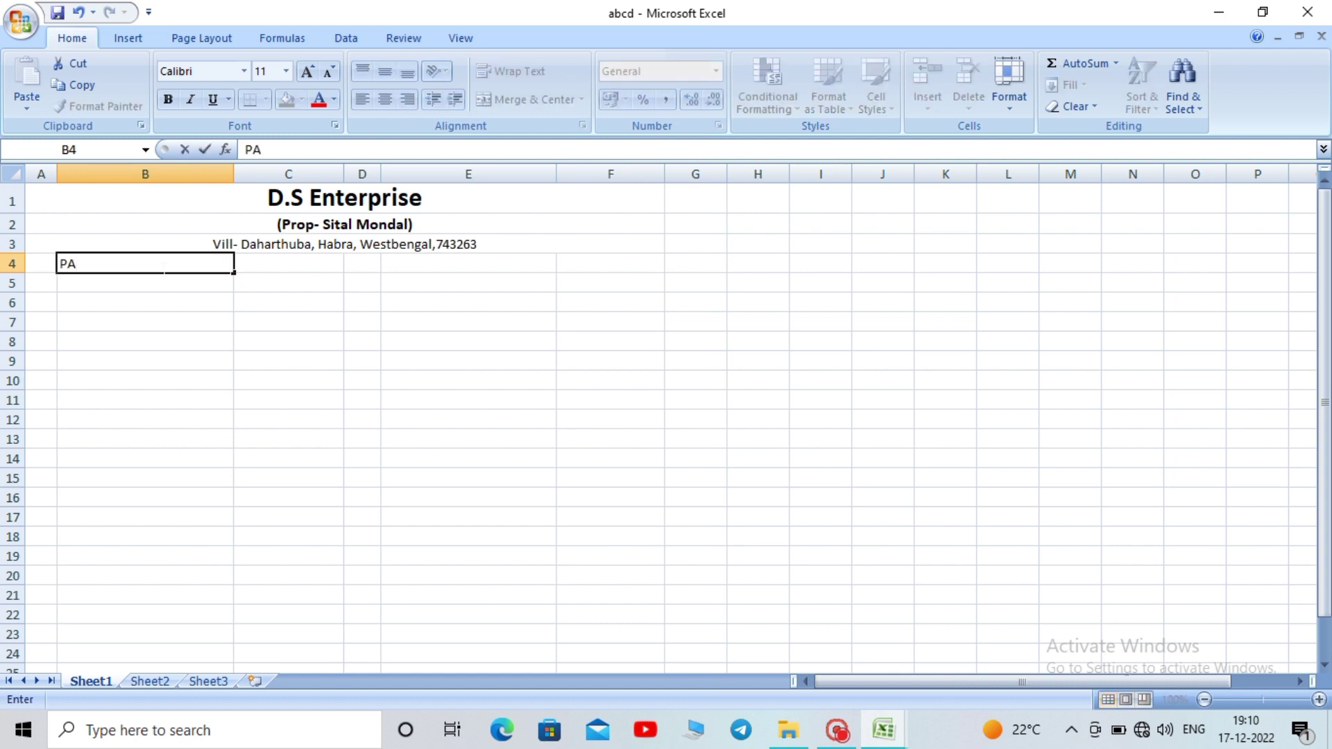
{"action": "type", "text": "N-"}
{"action": "left_click", "coordinate": [120, 277]}
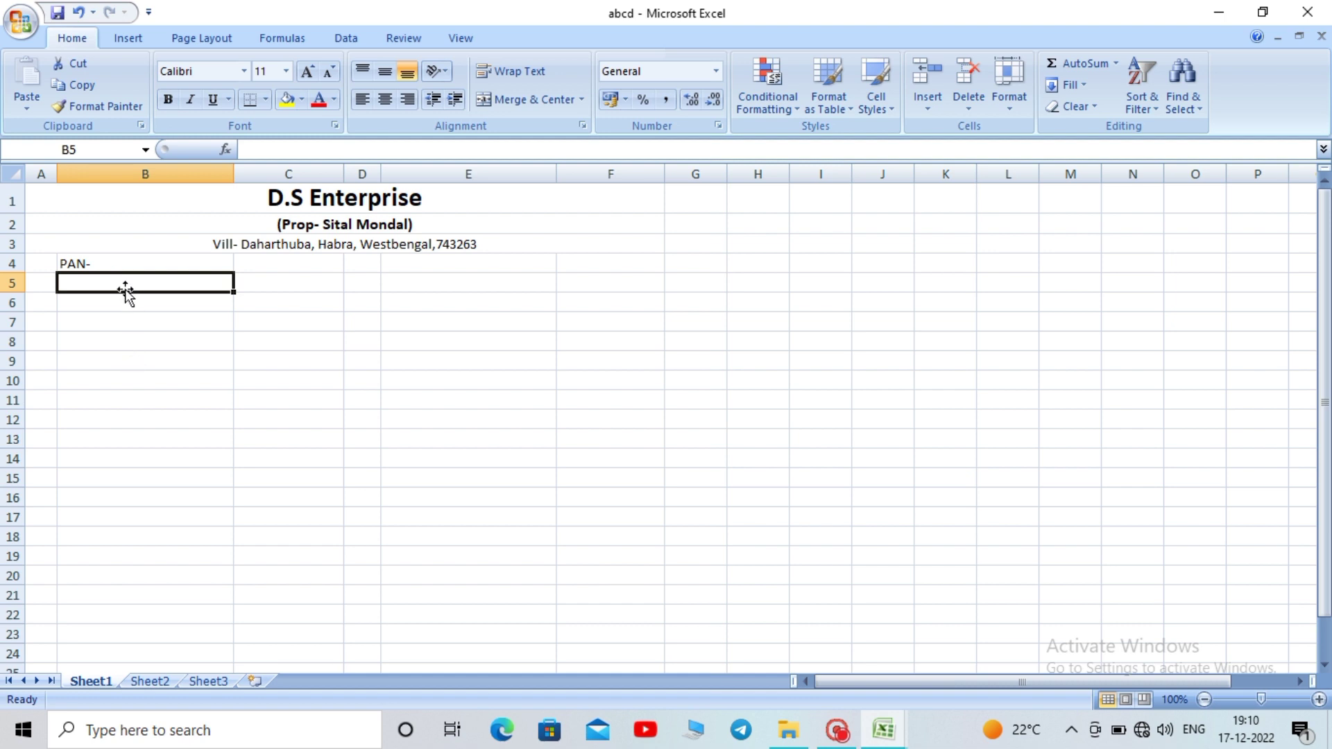
{"action": "double_click", "coordinate": [115, 282]}
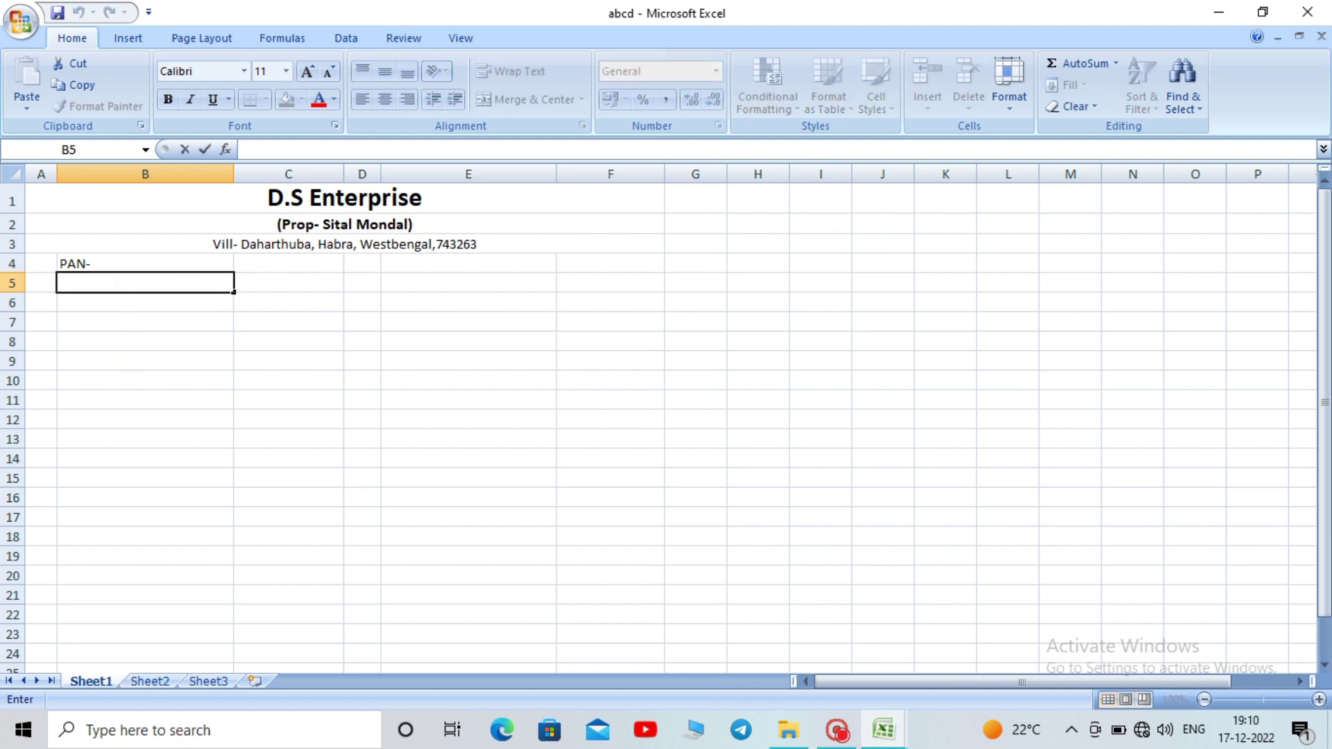
{"action": "type", "text": "Status-"}
{"action": "left_click", "coordinate": [166, 399]}
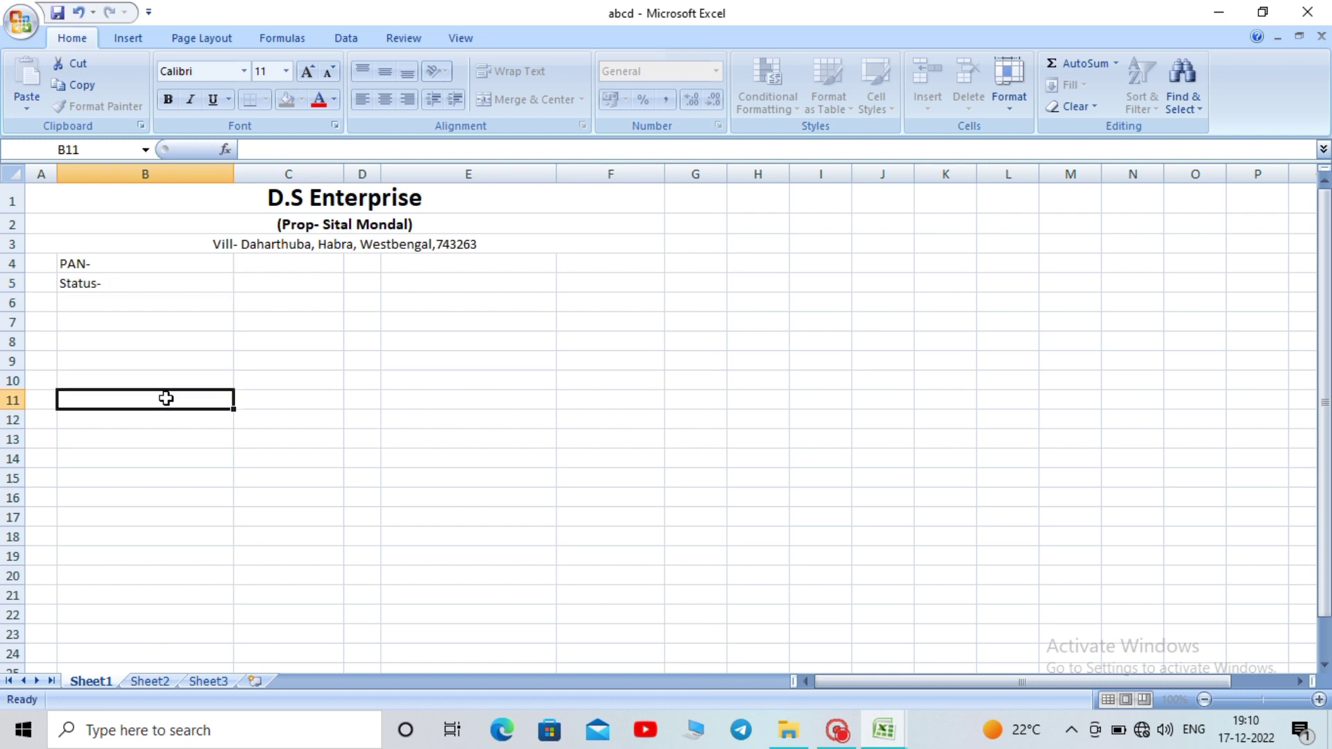
Append the masked PAN number to B4 and 'Individual' to B5
{"action": "left_click", "coordinate": [150, 266]}
{"action": "double_click", "coordinate": [150, 266]}
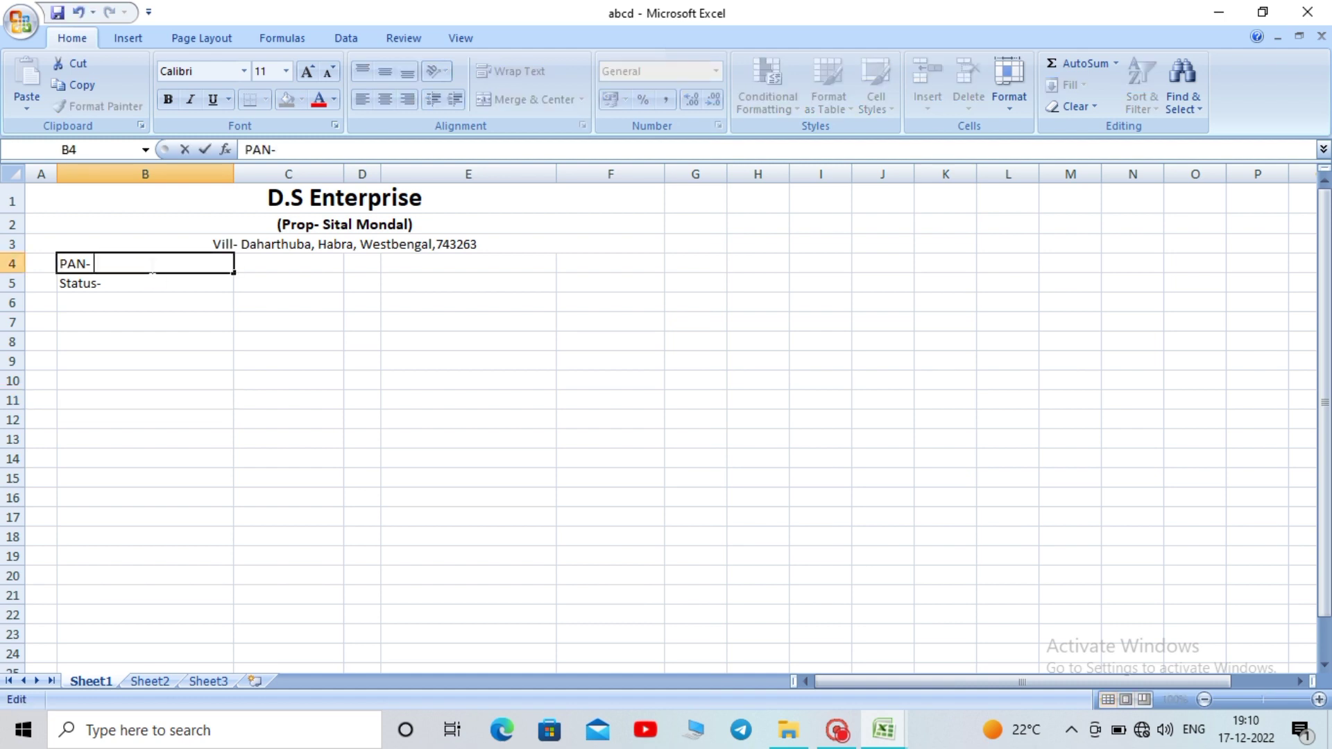
{"action": "type", "text": "XXXXXXXXXX"}
{"action": "left_click", "coordinate": [217, 396]}
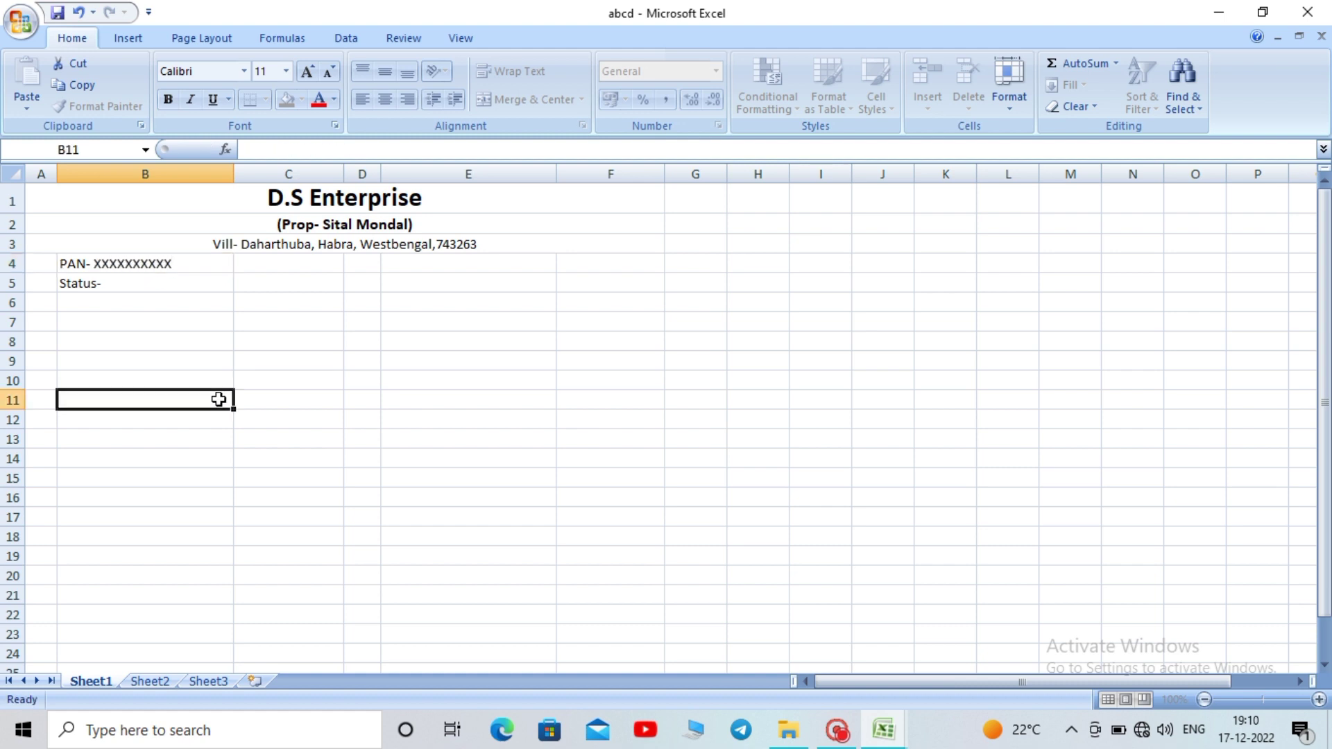
{"action": "left_click", "coordinate": [143, 286]}
{"action": "double_click", "coordinate": [143, 285]}
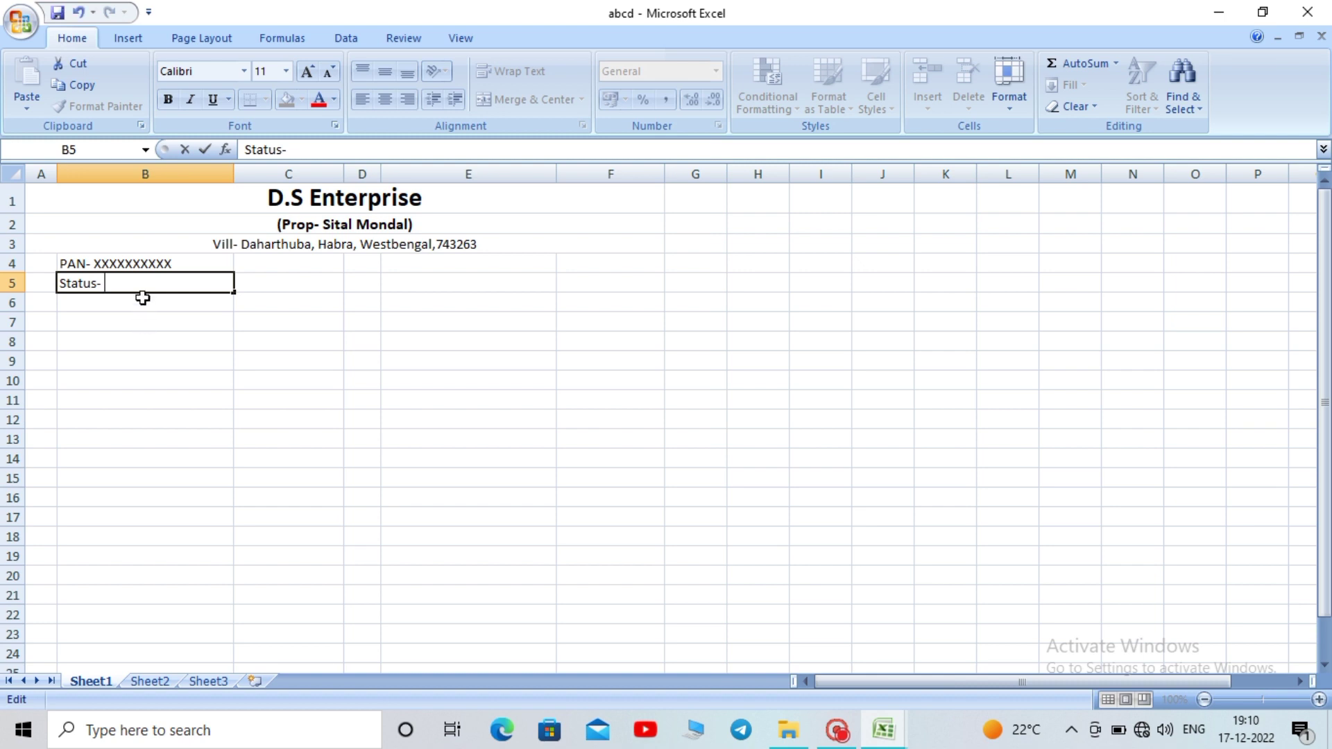
{"action": "type", "text": "Individual"}
{"action": "left_click", "coordinate": [173, 374]}
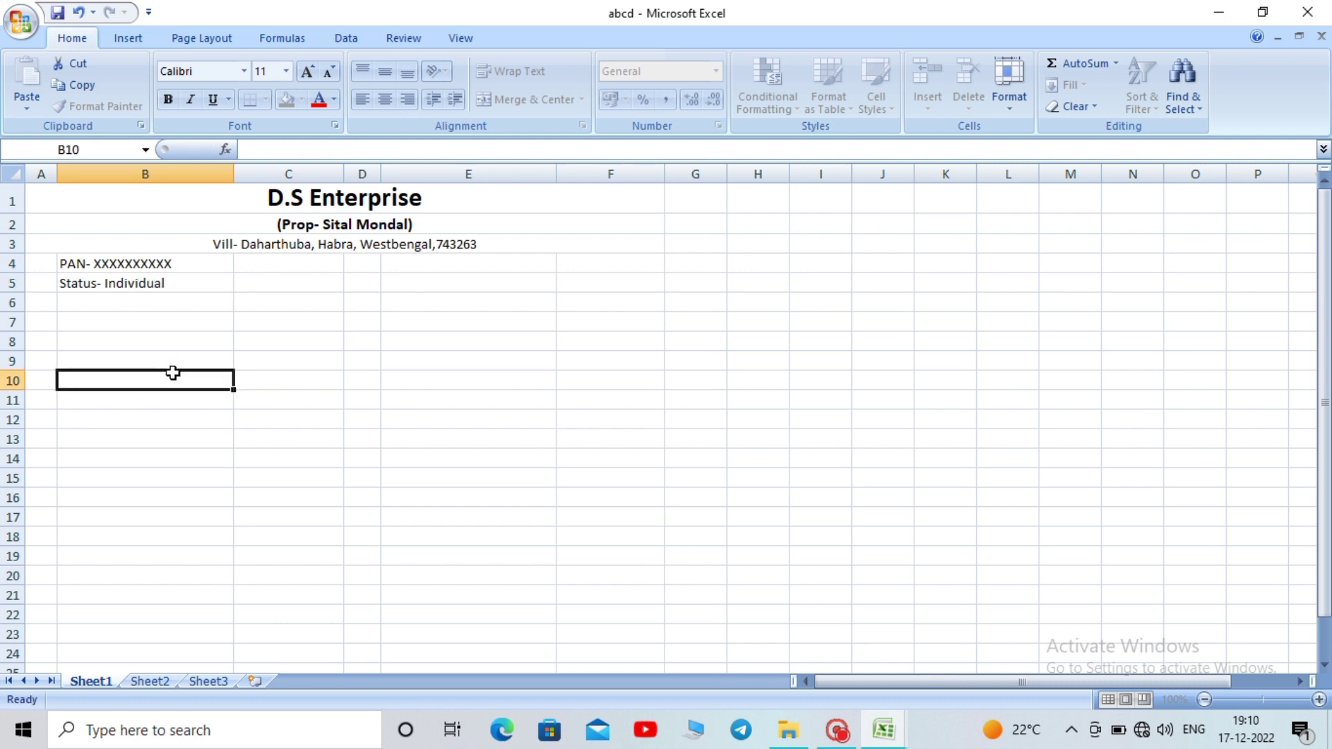
{"action": "left_click", "coordinate": [192, 288]}
{"action": "left_click", "coordinate": [356, 228]}
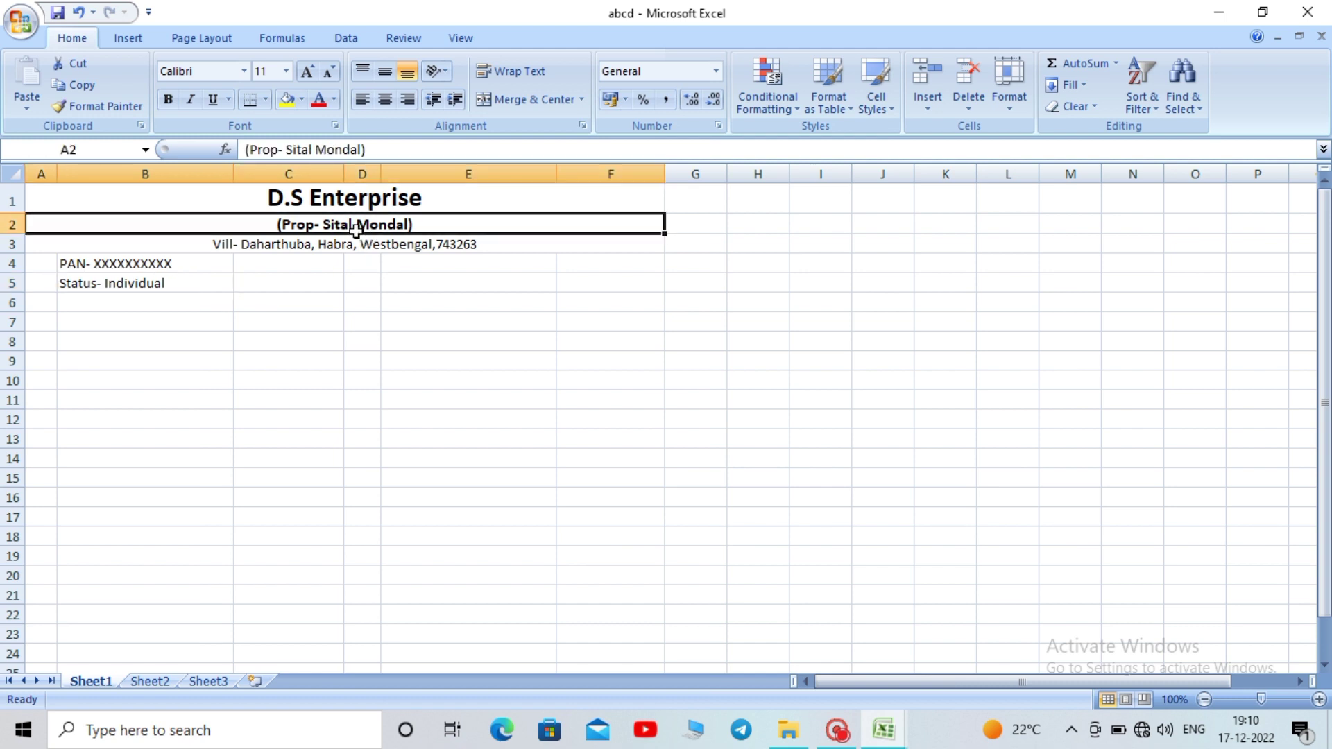
{"action": "left_click", "coordinate": [194, 287]}
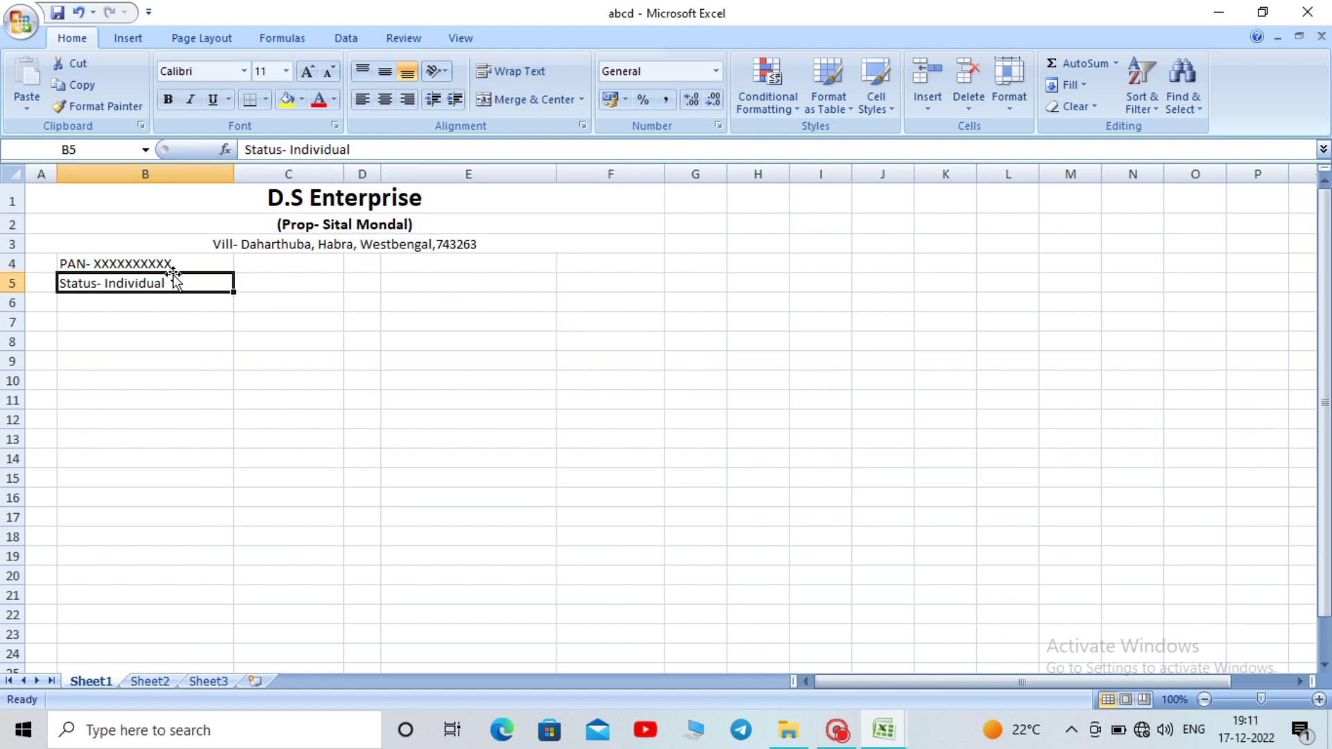
Enter 'F.Y- 2020' in F4 and 'A.Y- 2021' in F5
{"action": "left_click", "coordinate": [584, 263]}
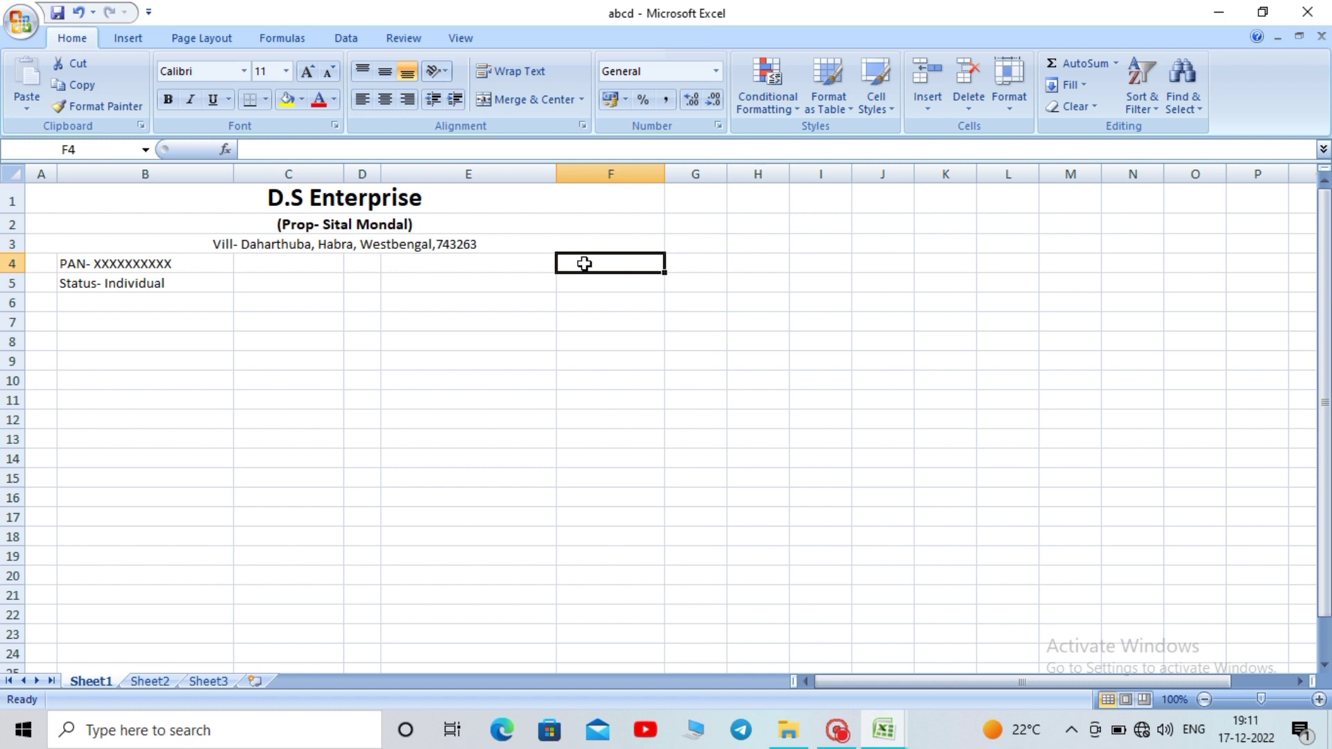
{"action": "type", "text": "F"}
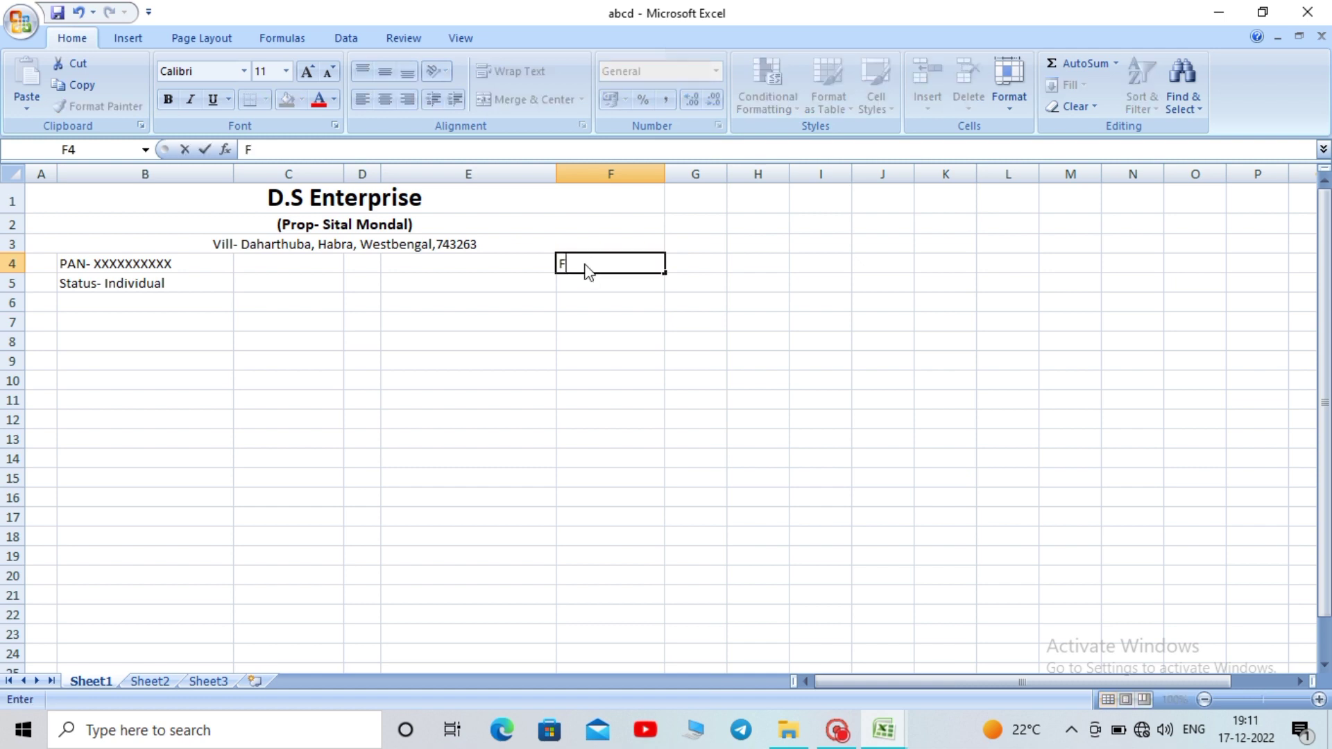
{"action": "type", "text": ">"}
{"action": "key", "text": "BackSpace"}
{"action": "type", "text": ".Y- 2020"}
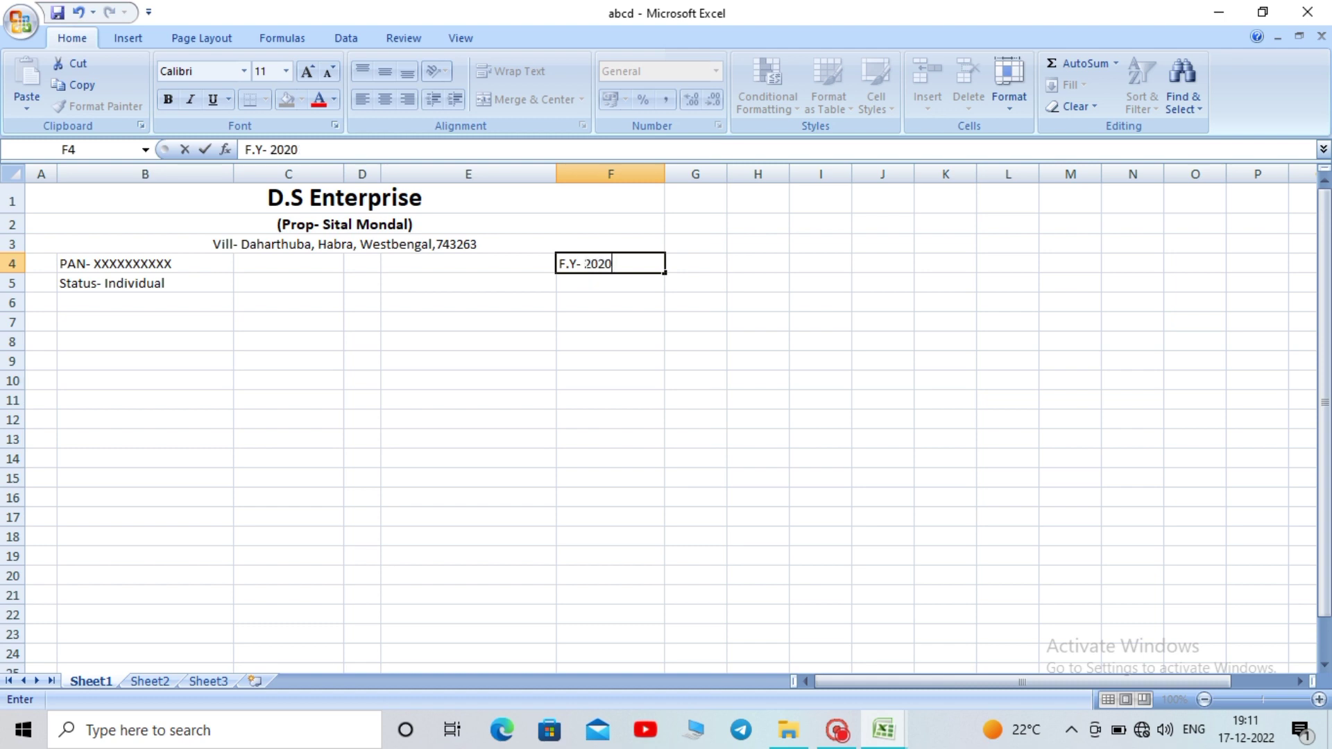
{"action": "key", "text": "Return"}
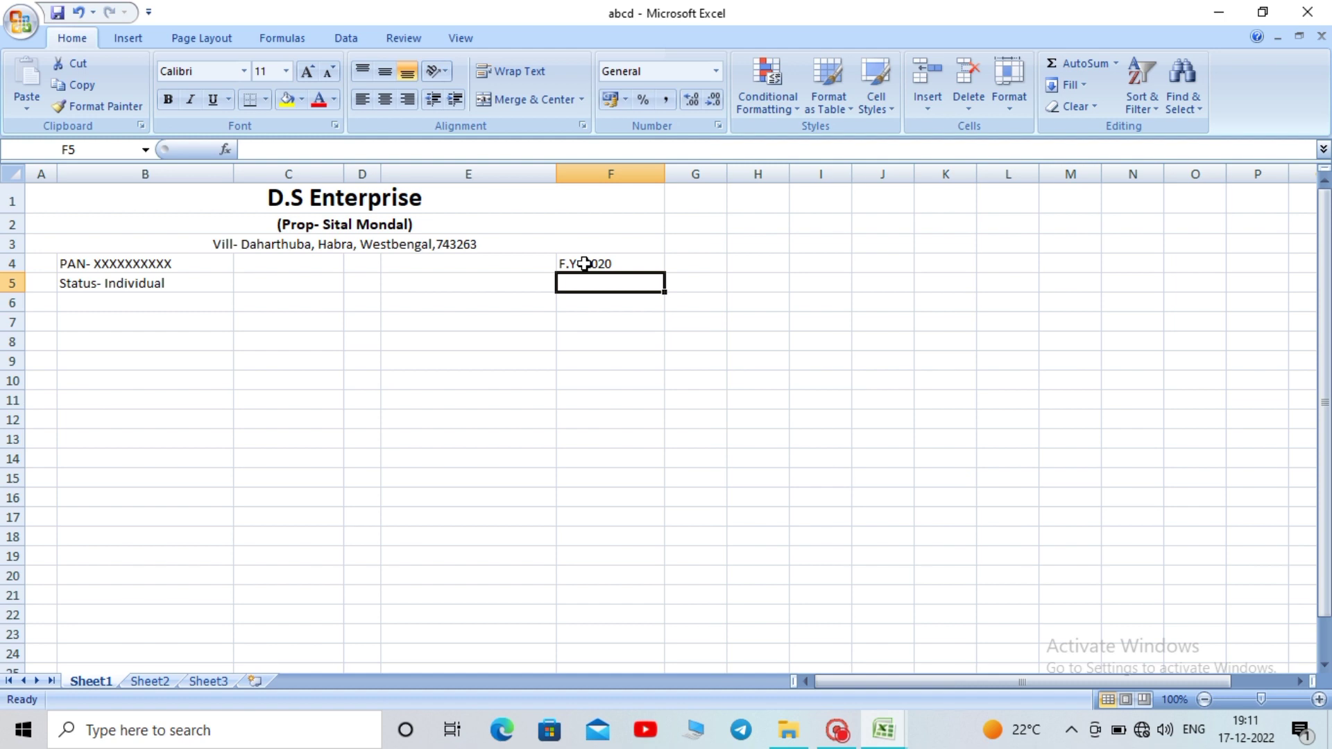
{"action": "type", "text": "A.Y"}
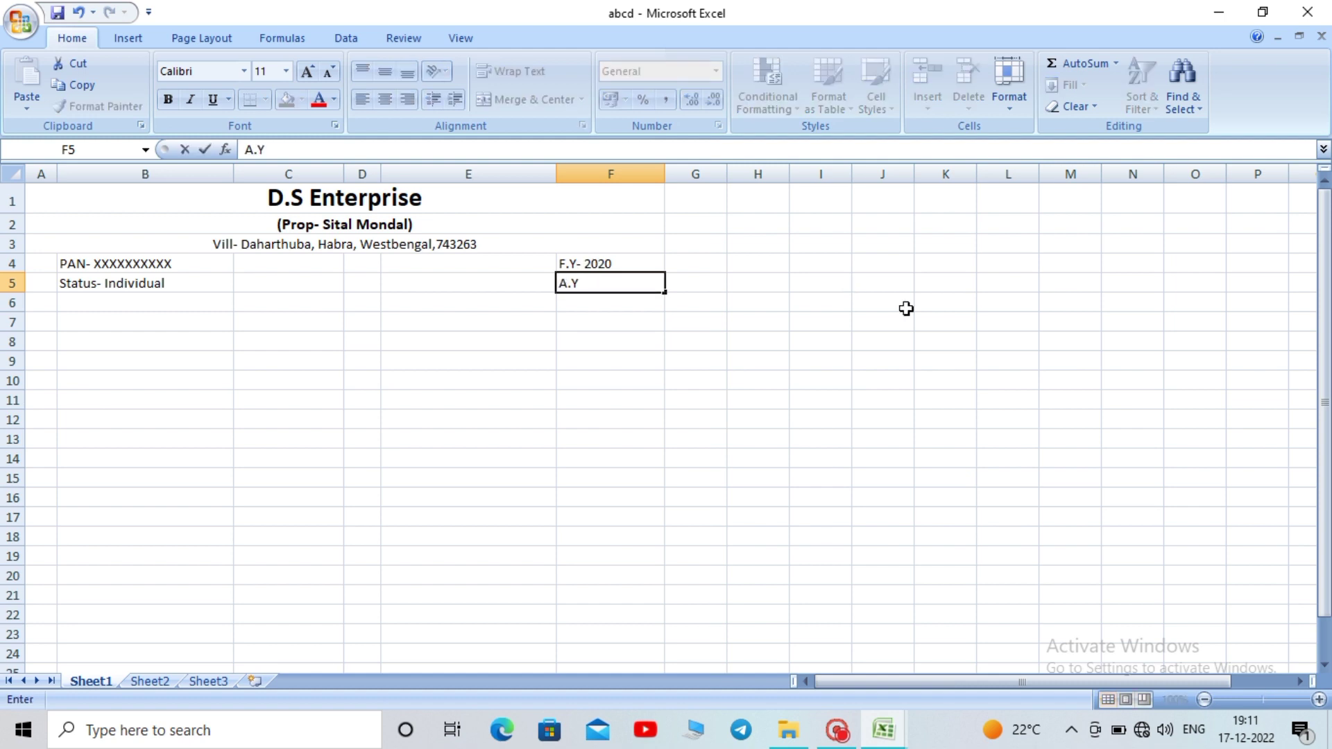
{"action": "type", "text": "- 2021"}
{"action": "left_click", "coordinate": [906, 309]}
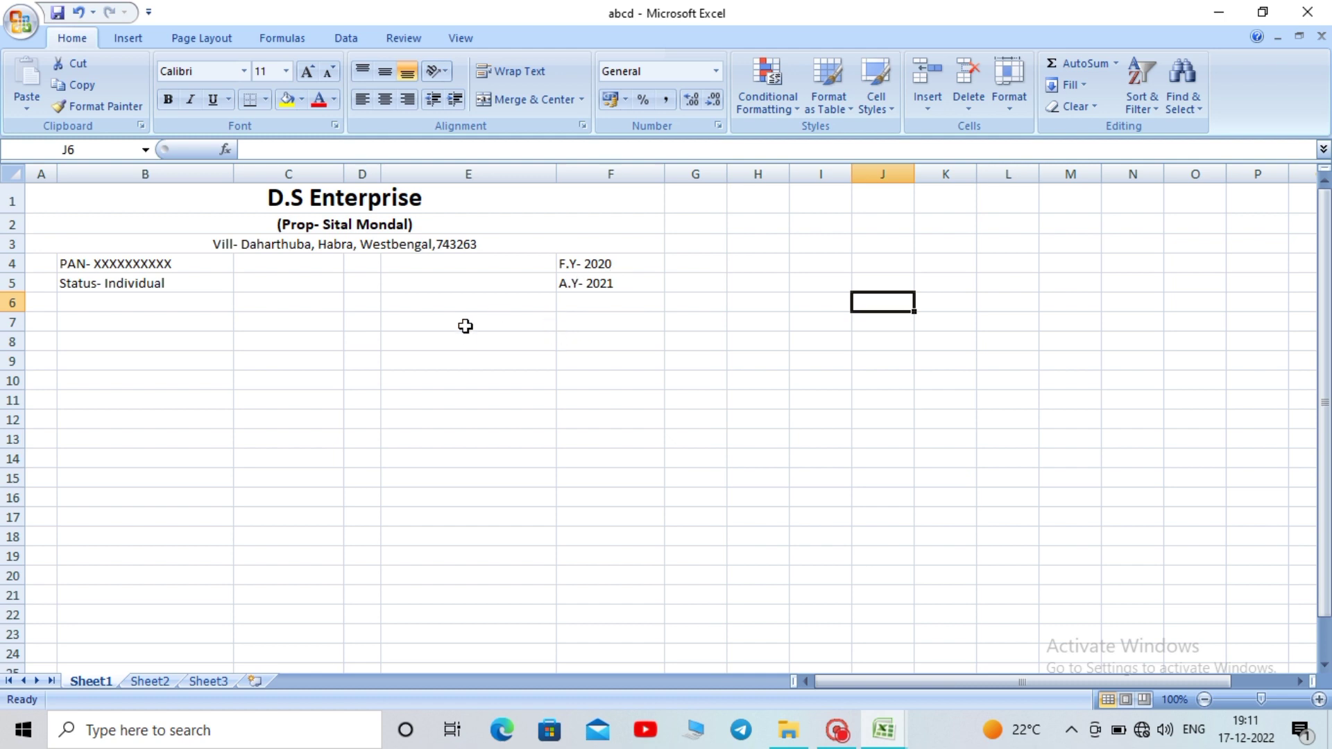
Merge B6:F6 and type the title 'Trading & Profit and Loss account'
{"action": "left_click_drag", "start_coordinate": [142, 302], "coordinate": [583, 304]}
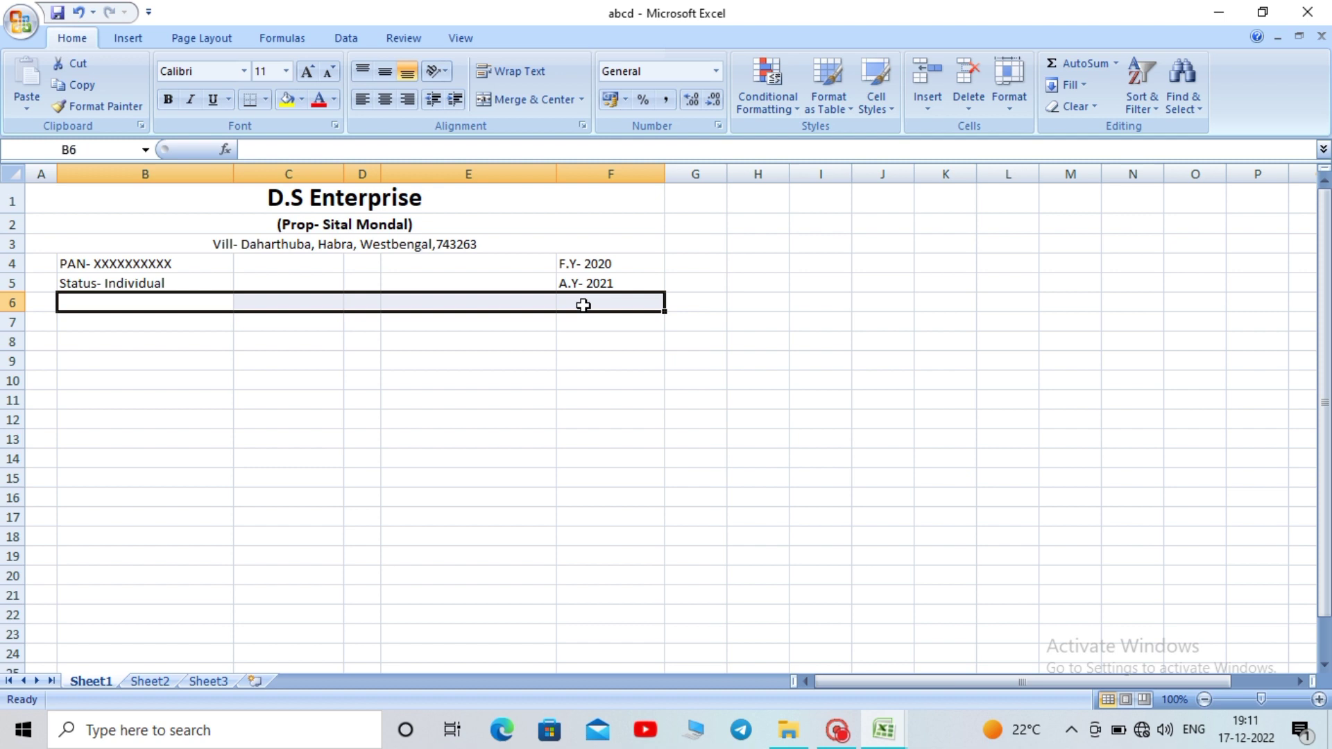
{"action": "left_click", "coordinate": [503, 102]}
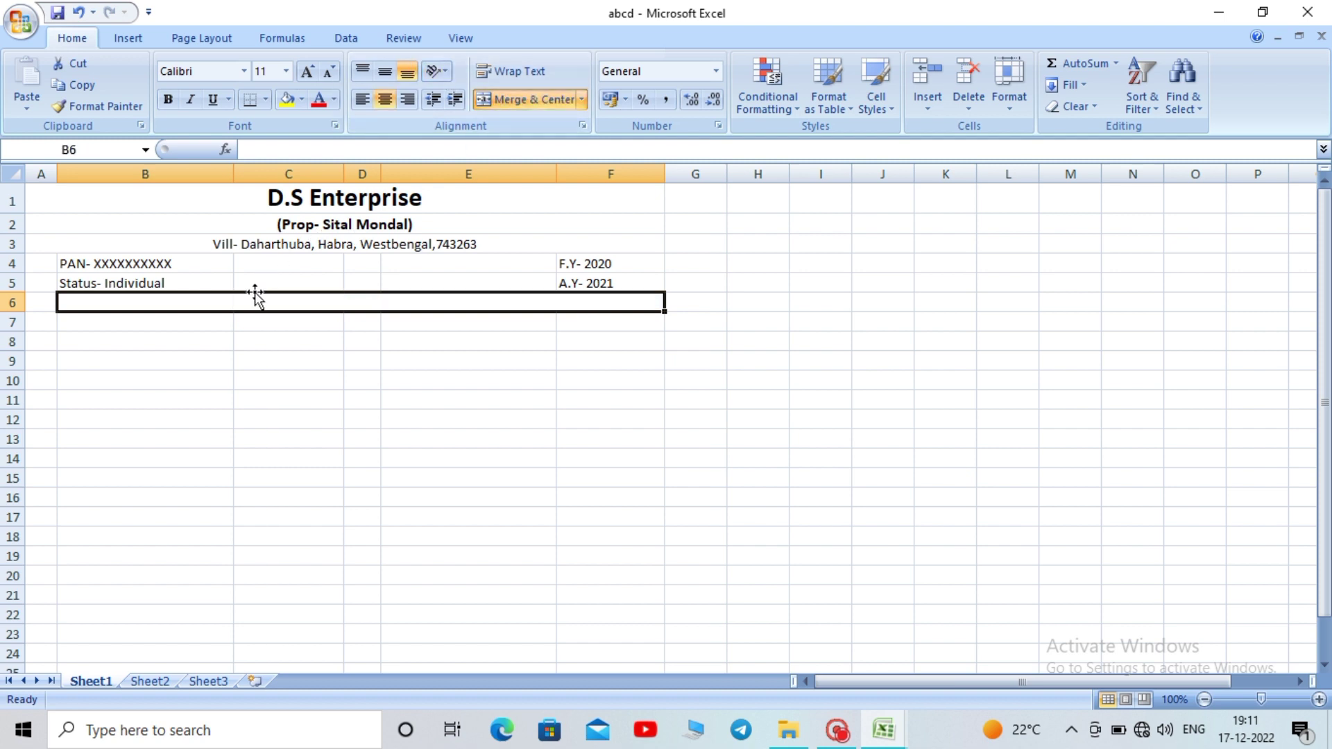
{"action": "key", "text": "ctrl+Home"}
{"action": "double_click", "coordinate": [222, 306]}
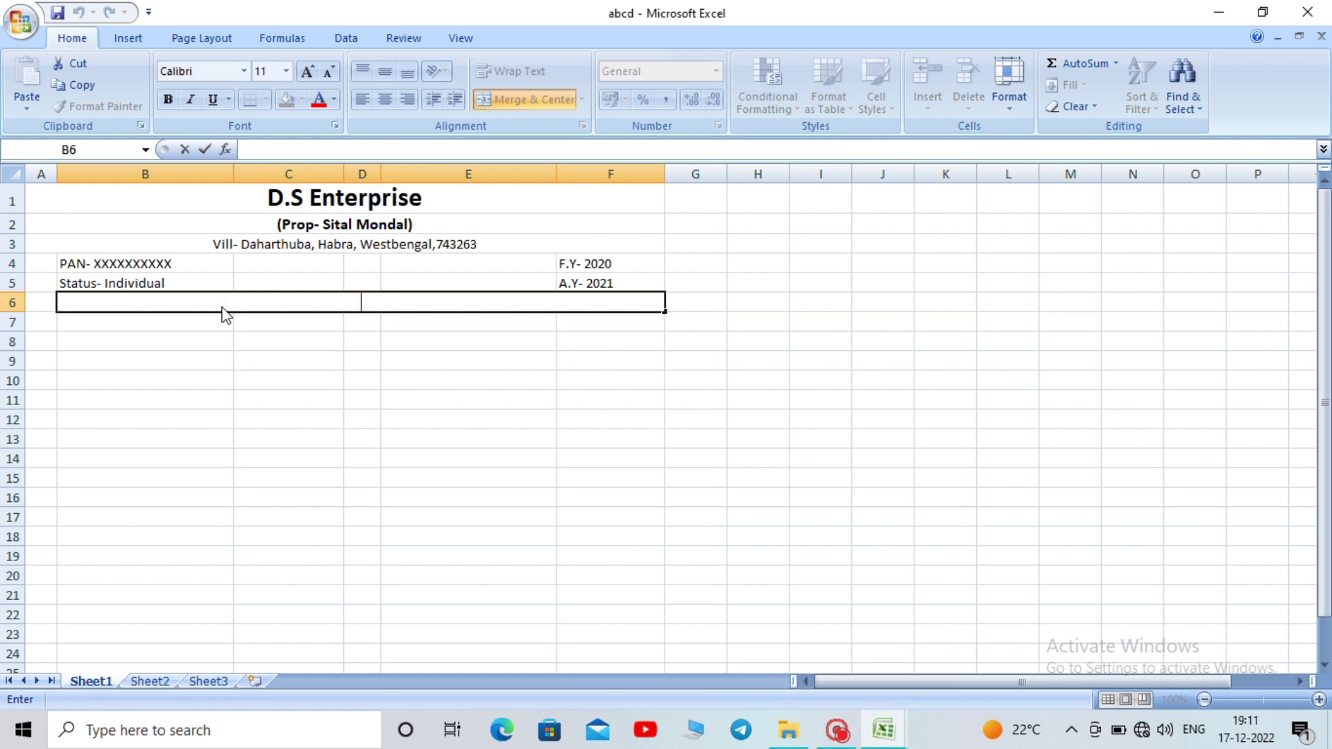
{"action": "type", "text": "Trading"}
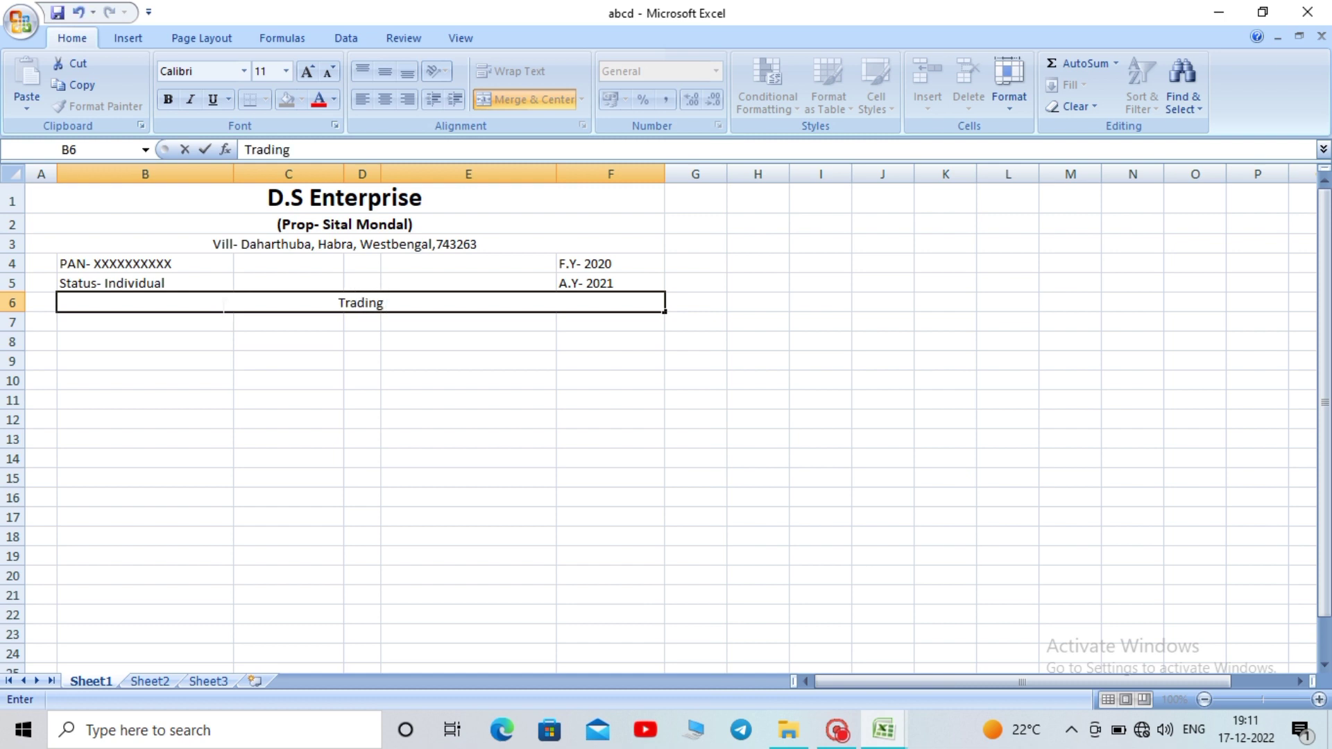
{"action": "type", "text": " & Profit"}
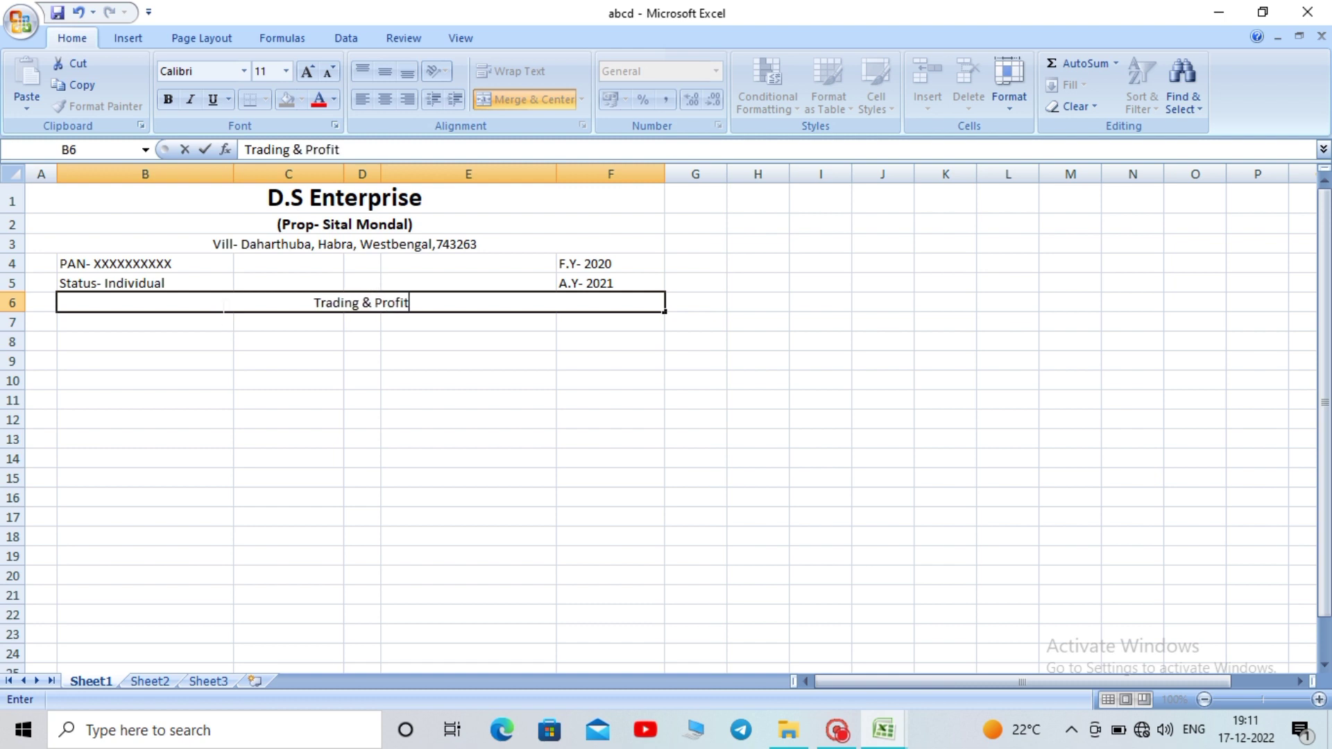
{"action": "type", "text": " and"}
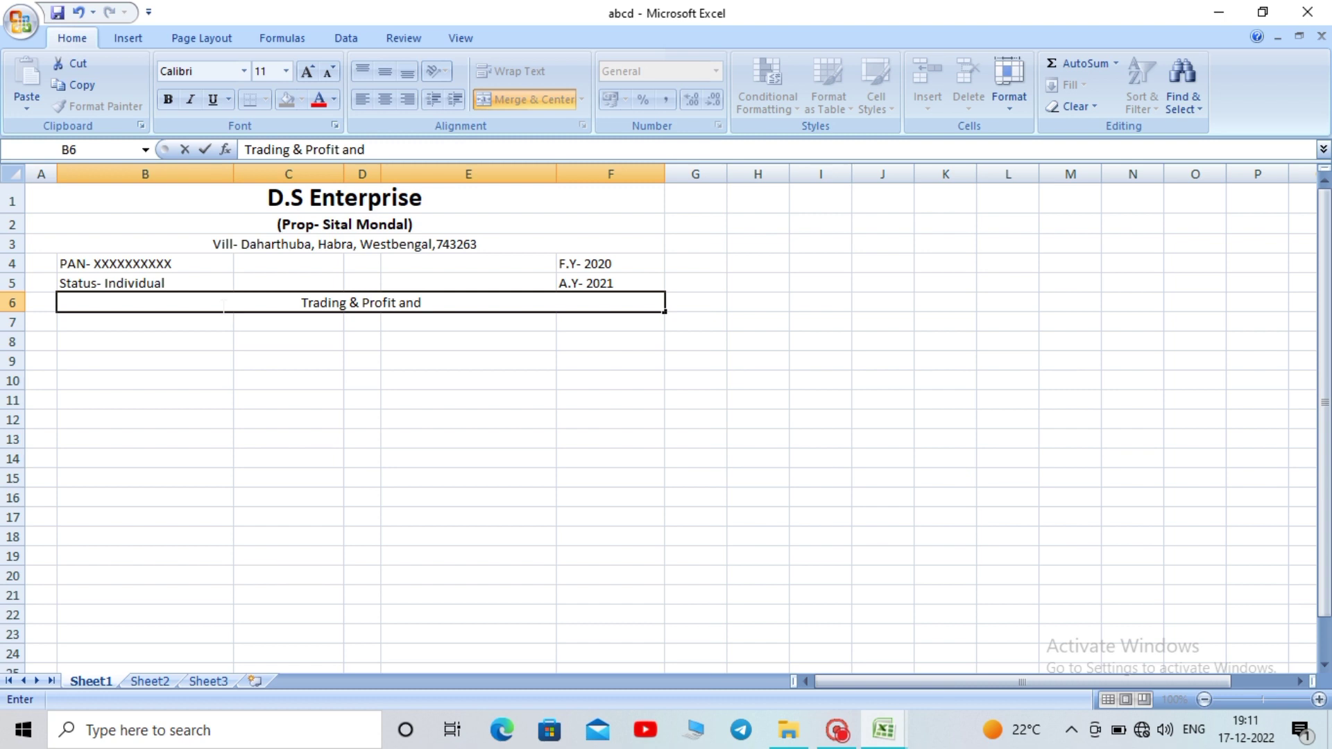
{"action": "type", "text": " Loss"}
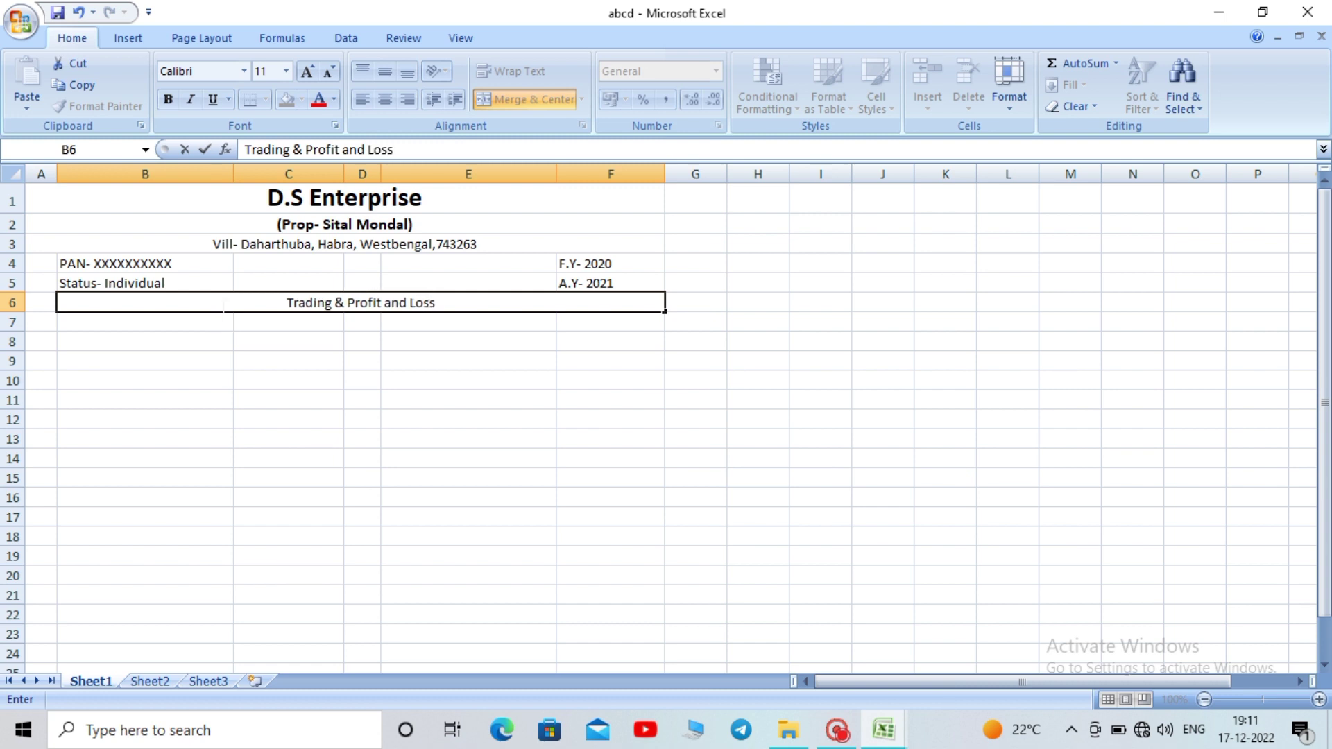
{"action": "type", "text": " an"}
{"action": "key", "text": "BackSpace"}
{"action": "type", "text": "cc"}
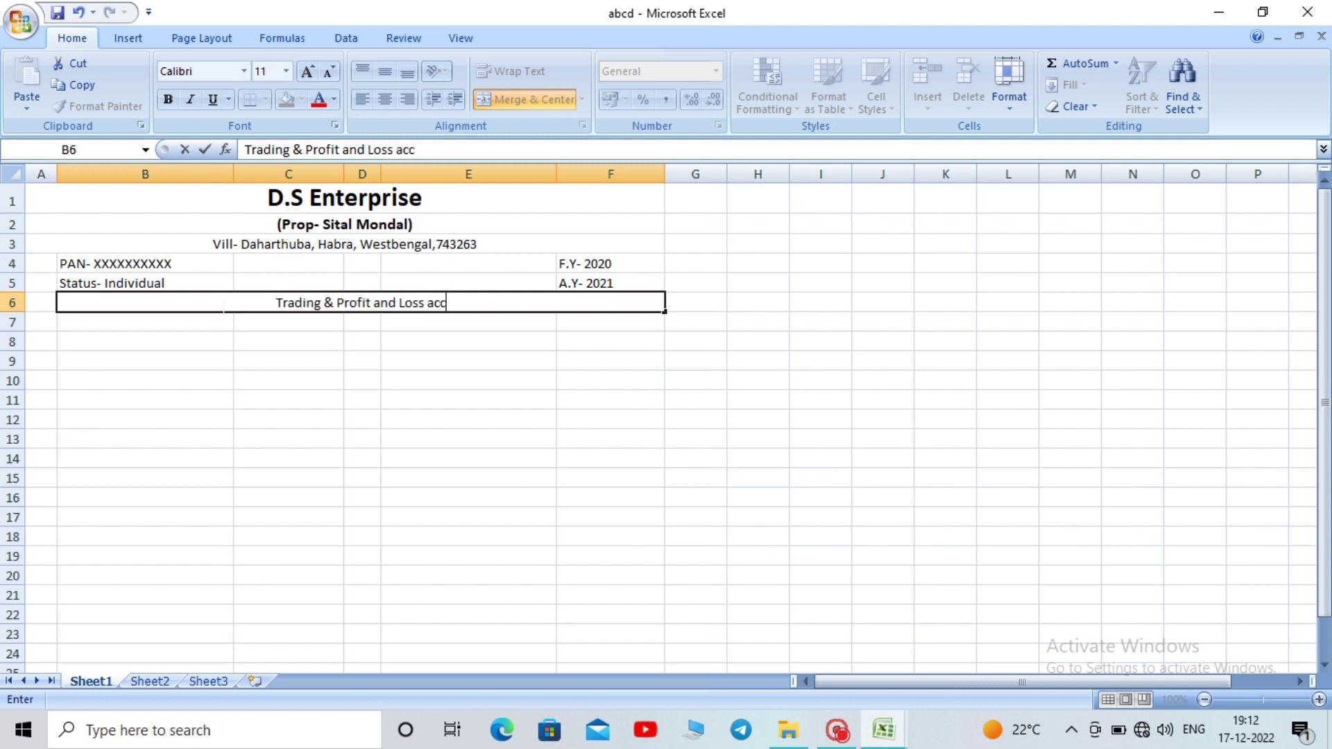
{"action": "type", "text": "ount"}
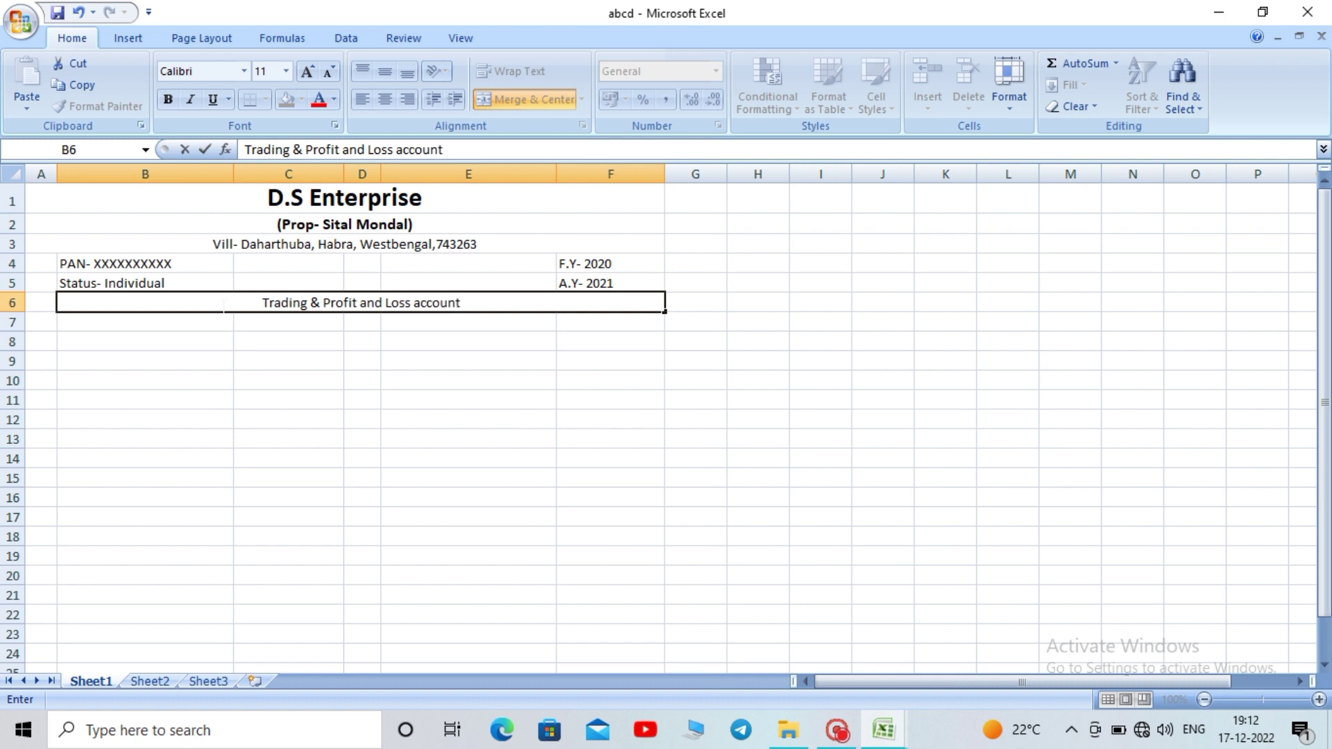
{"action": "type", "text": " F"}
{"action": "key", "text": "BackSpace"}
Complete the title so it ends with the date '31-march-2020'
{"action": "type", "text": "fo"}
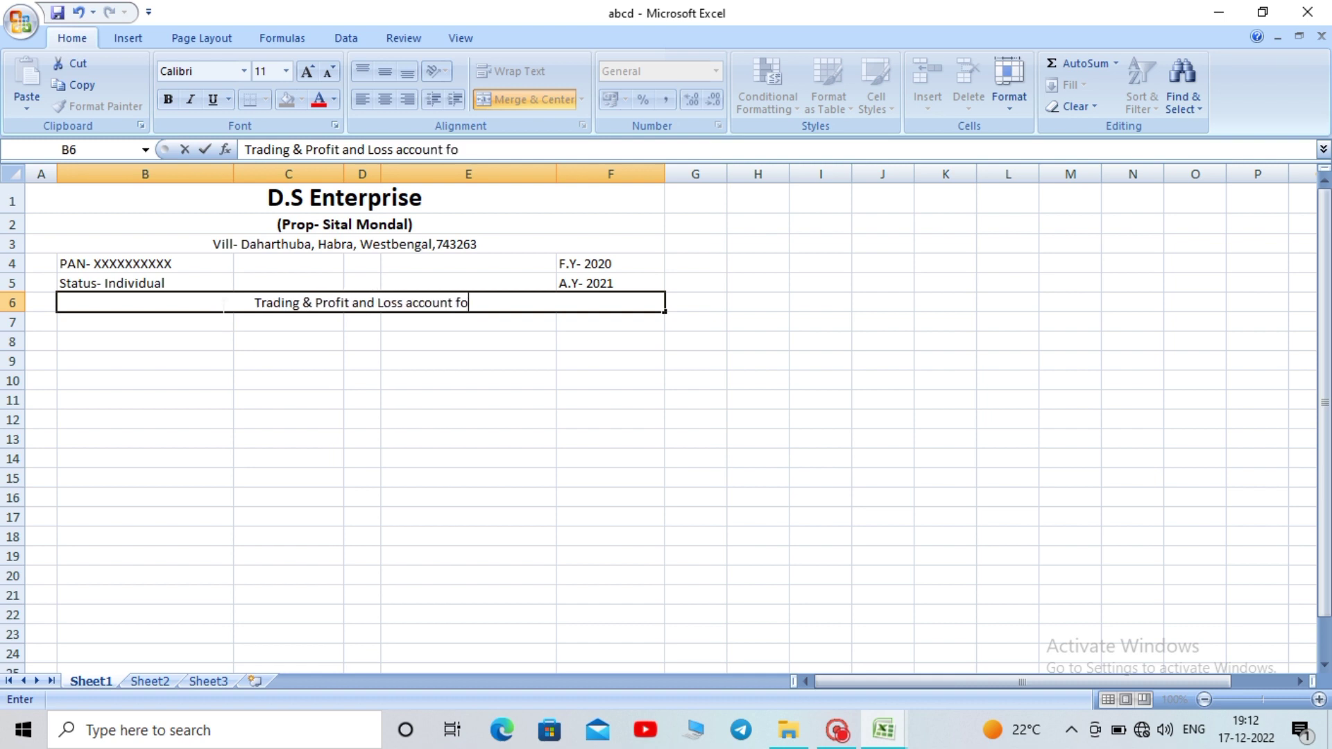
{"action": "type", "text": "r the"}
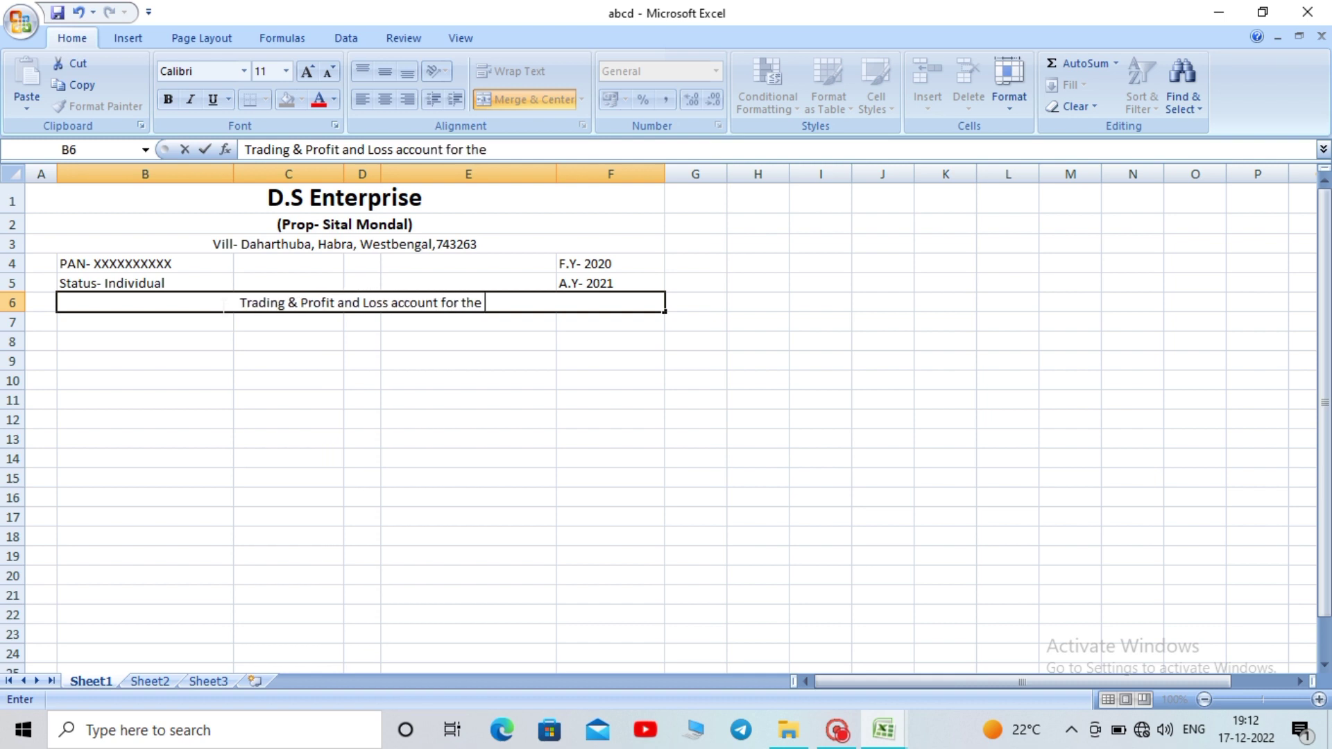
{"action": "type", "text": " ear e"}
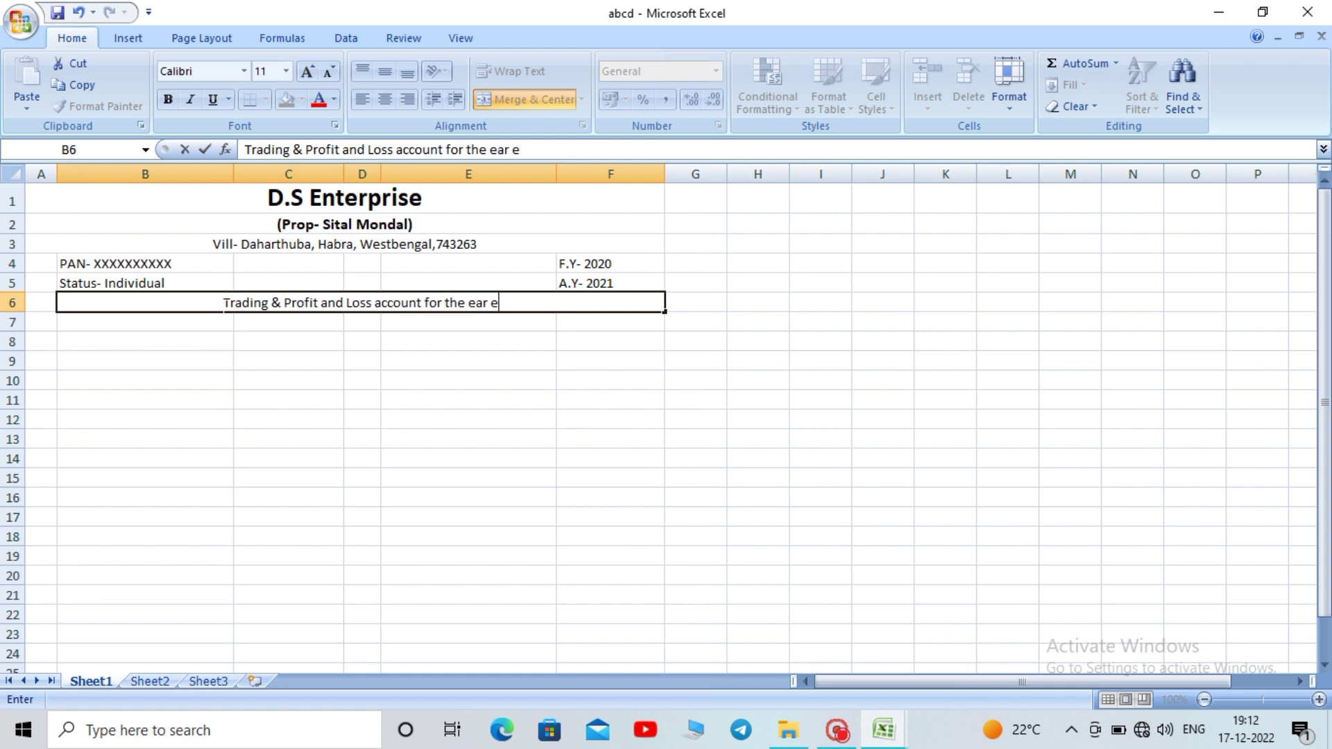
{"action": "type", "text": "nded"}
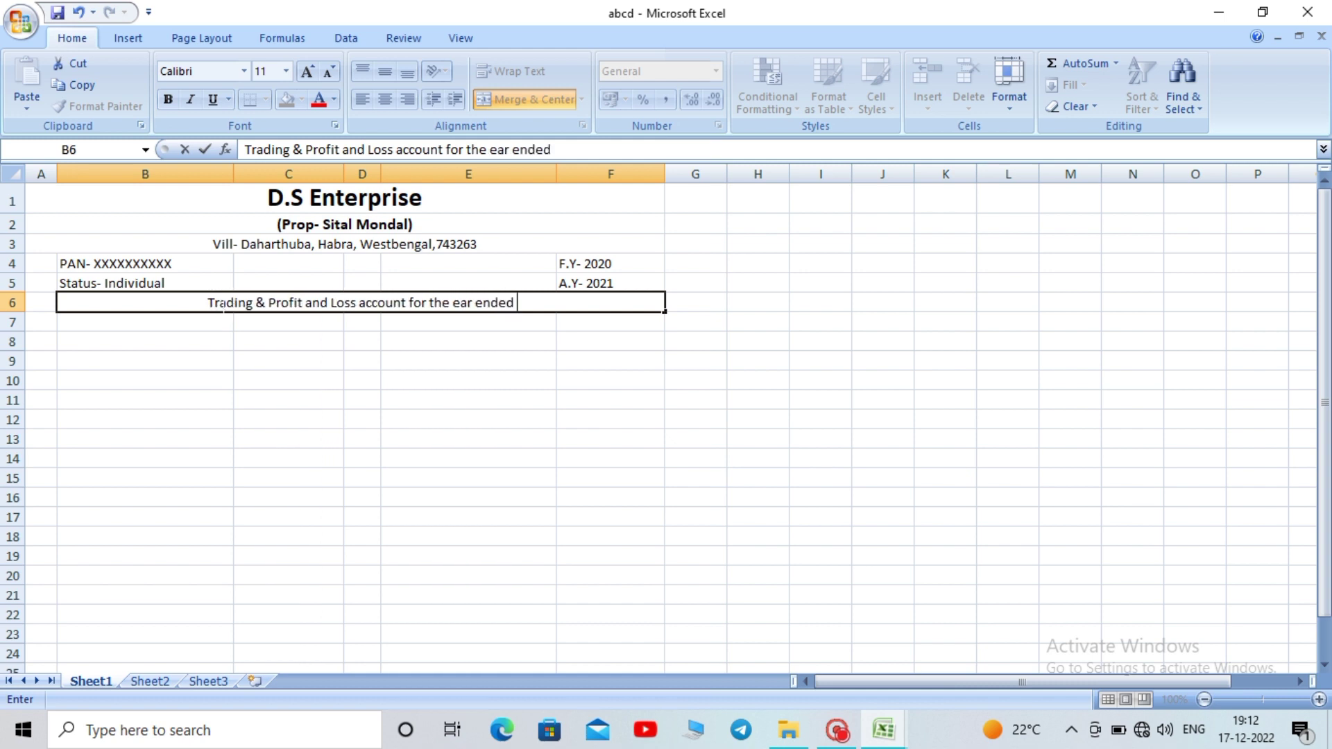
{"action": "type", "text": " 200"}
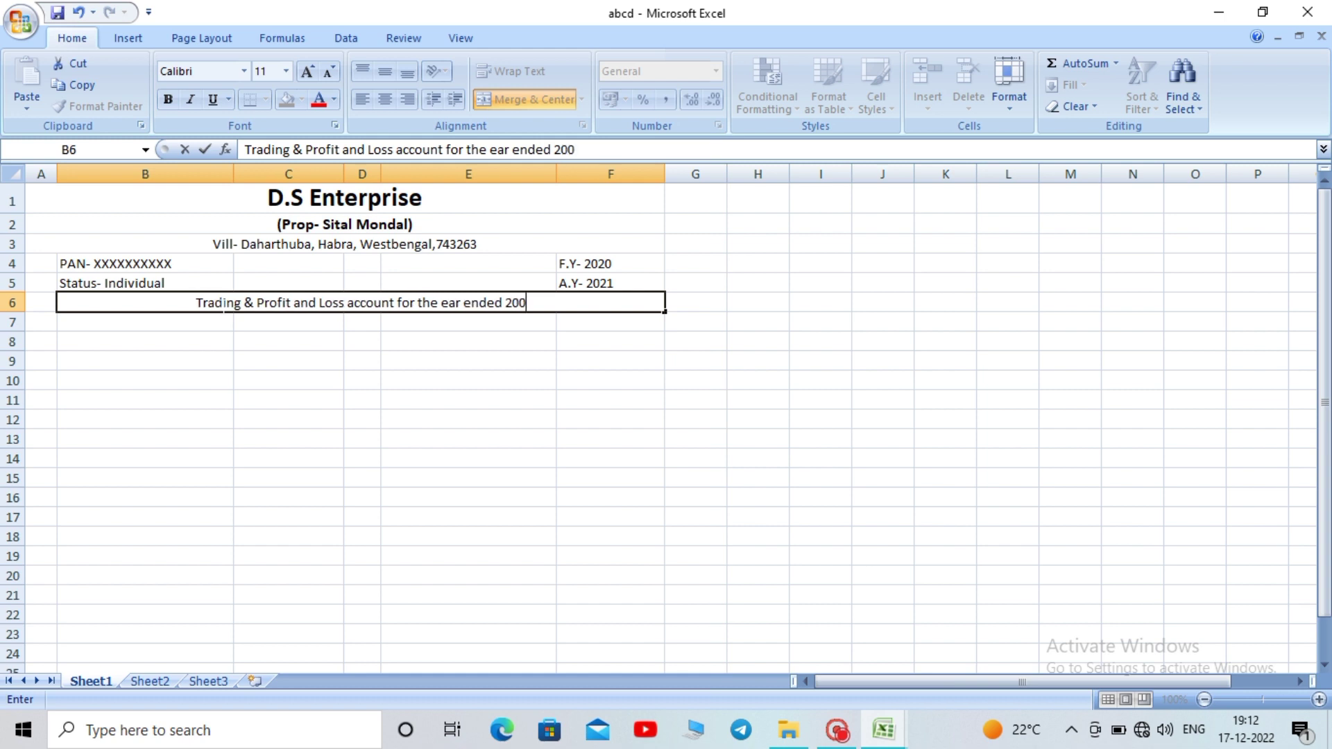
{"action": "key", "text": "BackSpace"}
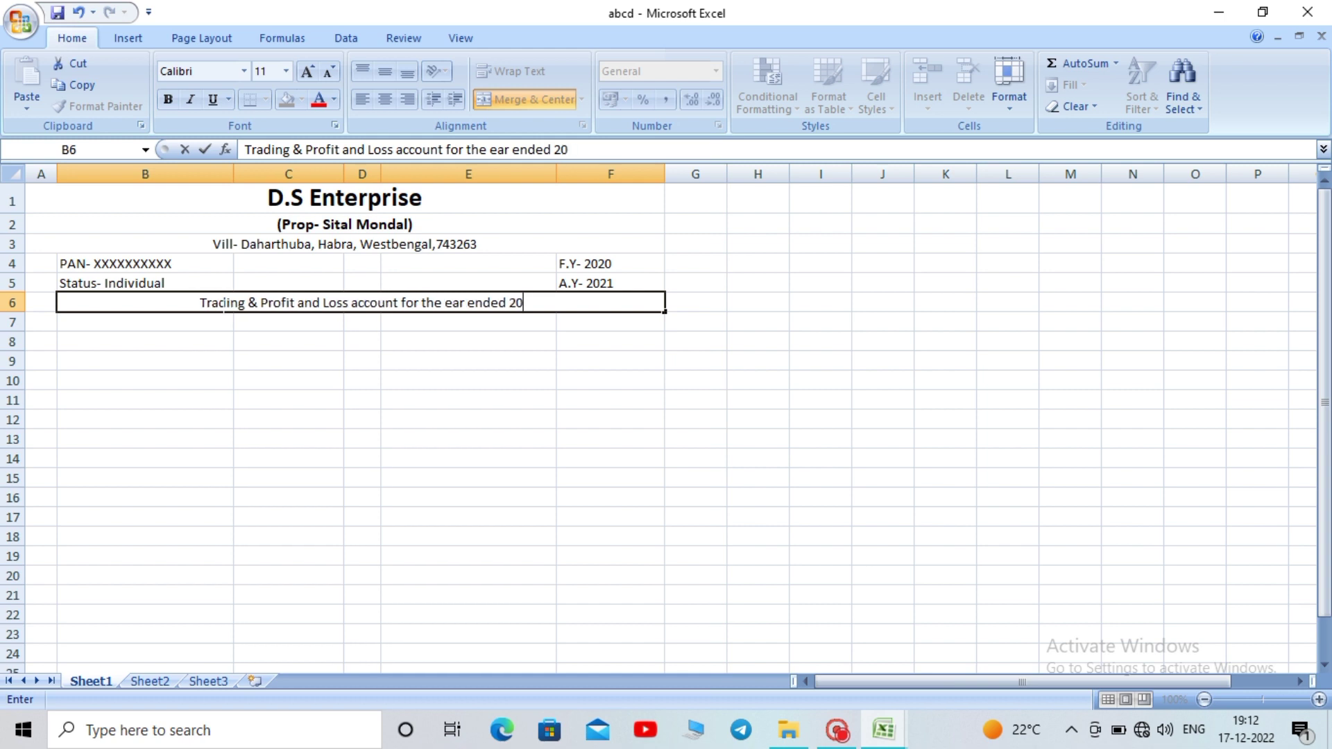
{"action": "type", "text": "20"}
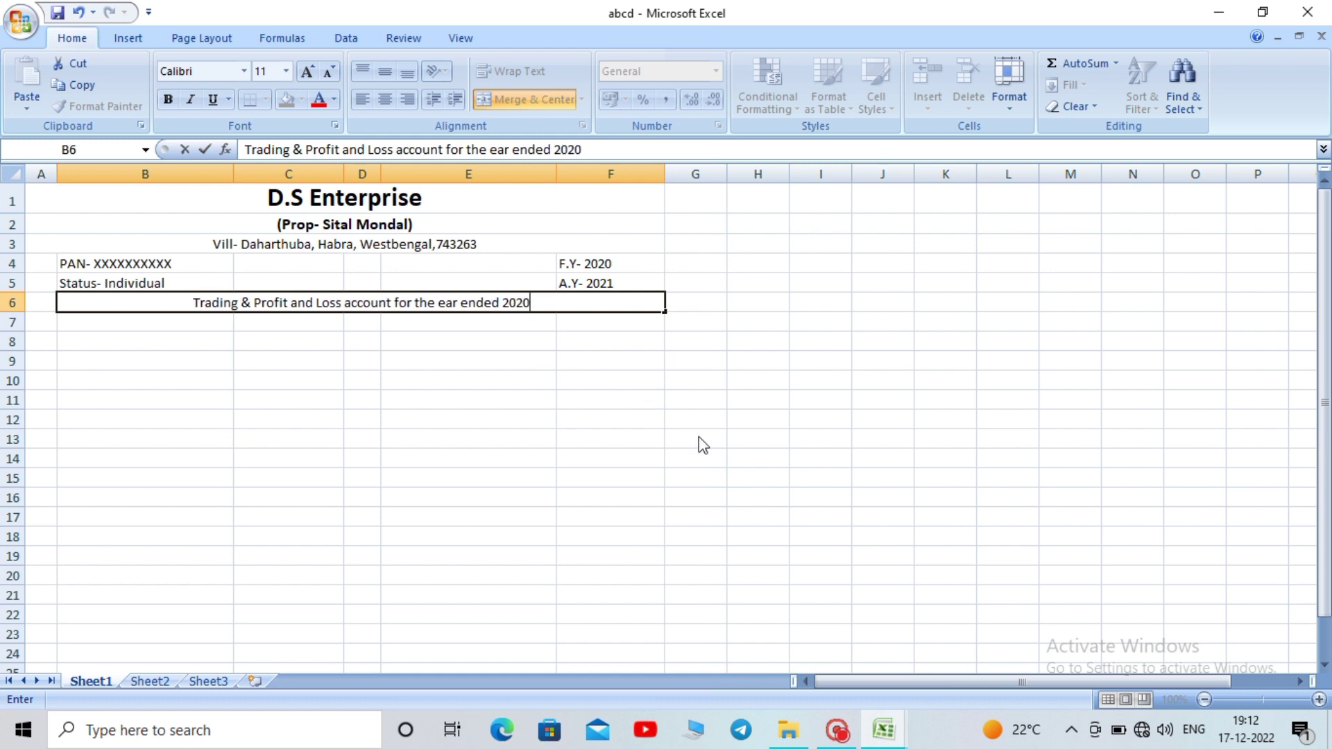
{"action": "key", "text": "BackSpace"}
{"action": "key", "text": "BackSpace"}
{"action": "key", "text": "BackSpace"}
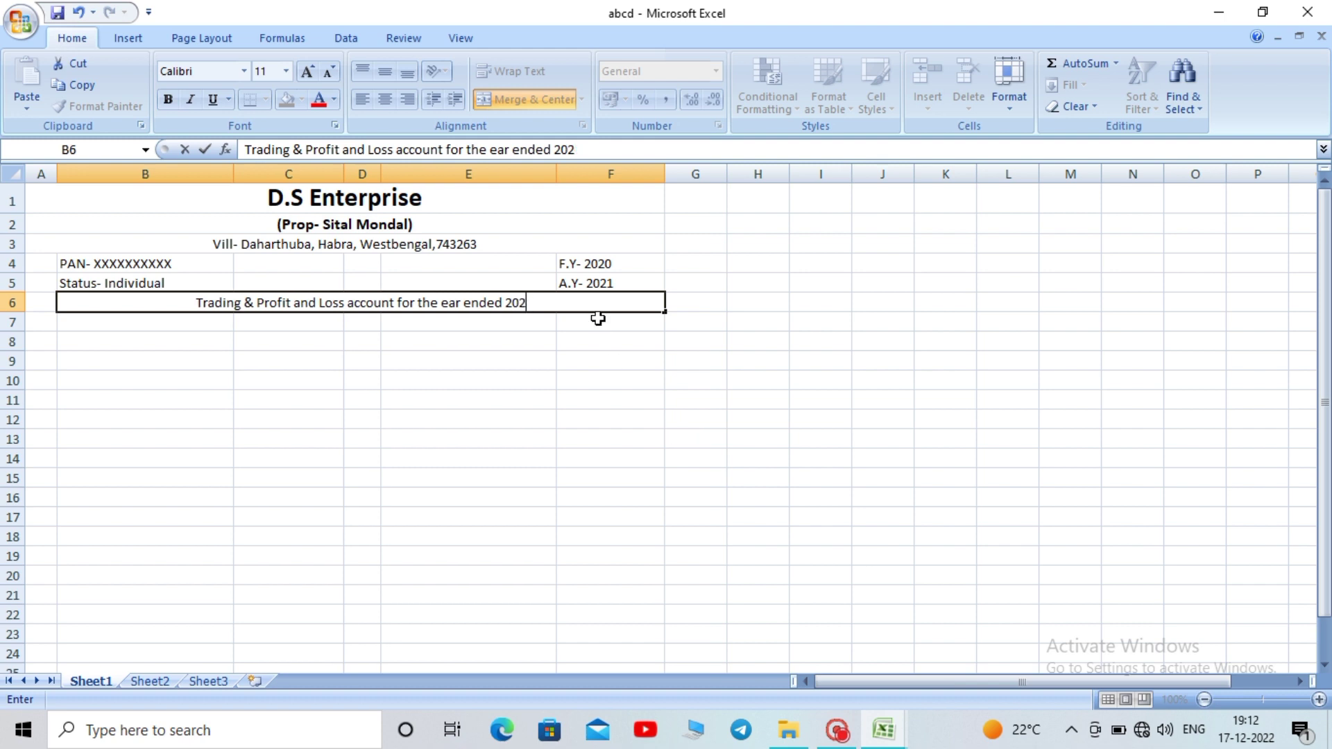
{"action": "key", "text": "BackSpace"}
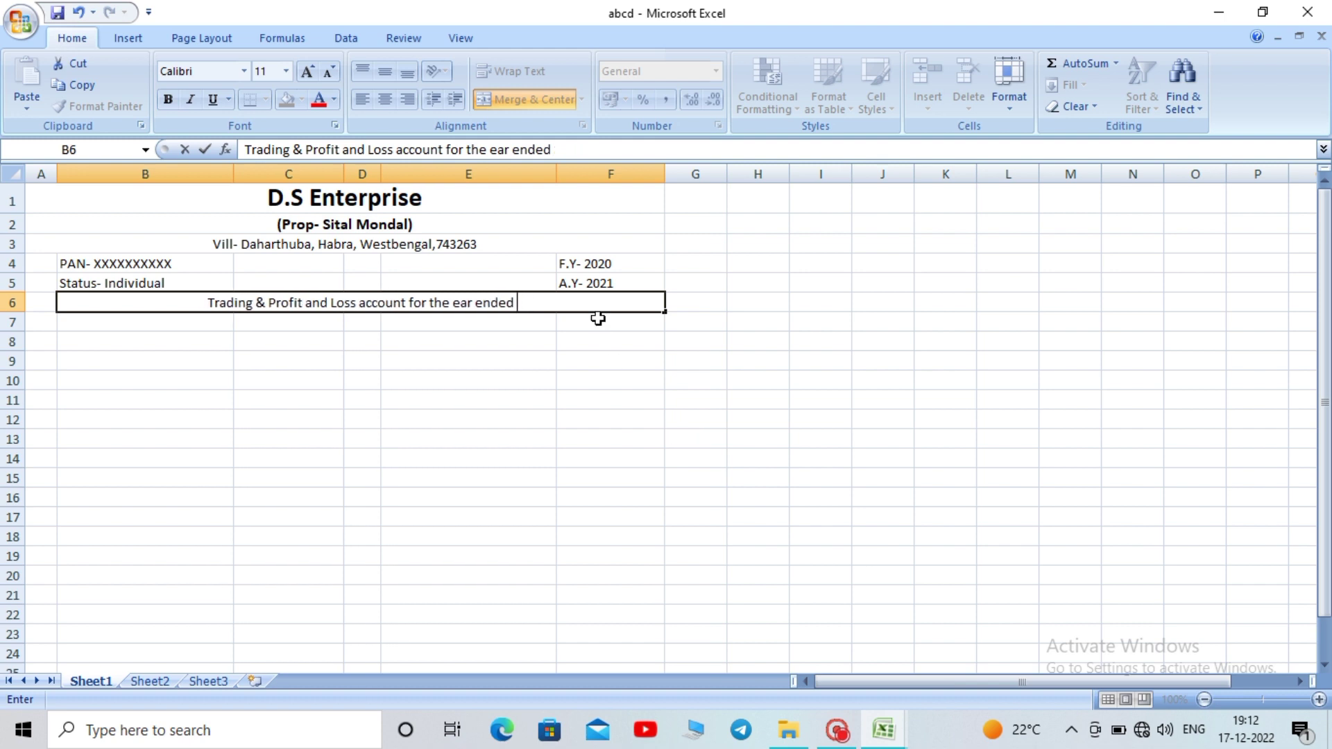
{"action": "type", "text": "31-"}
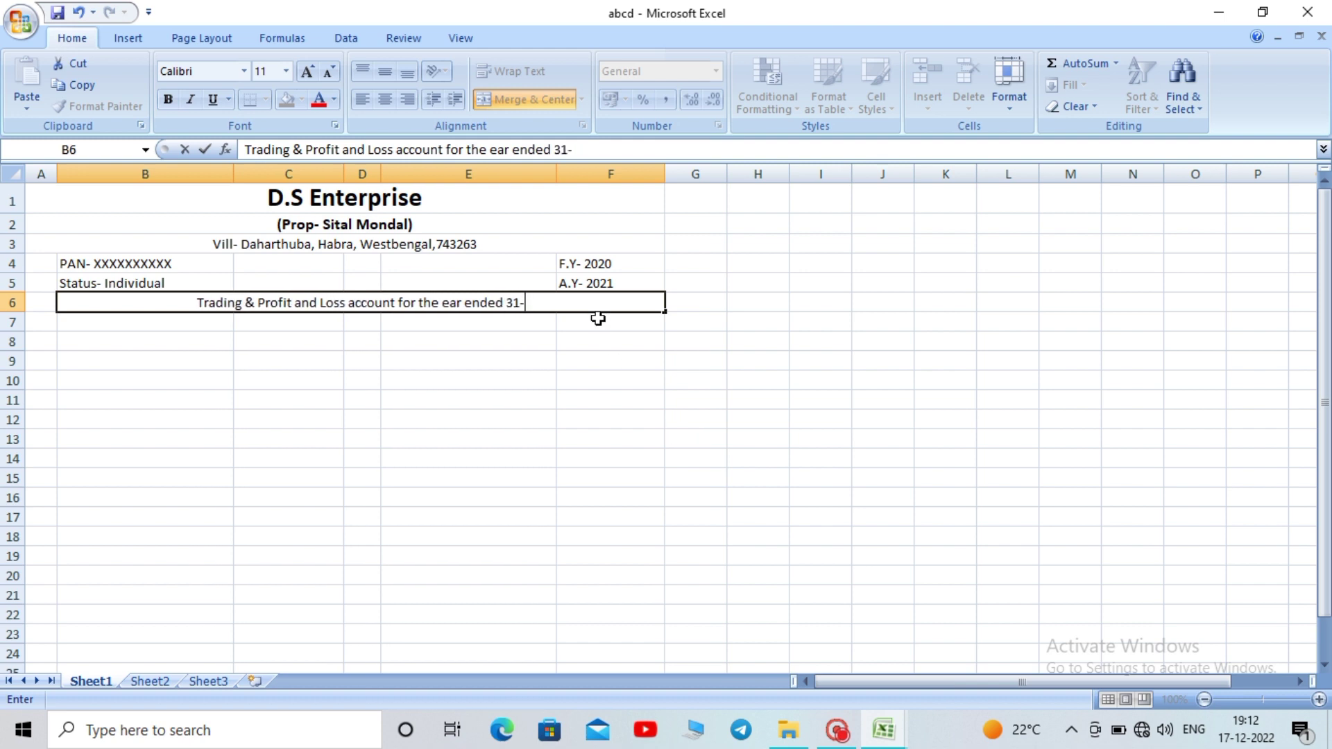
{"action": "type", "text": "march"}
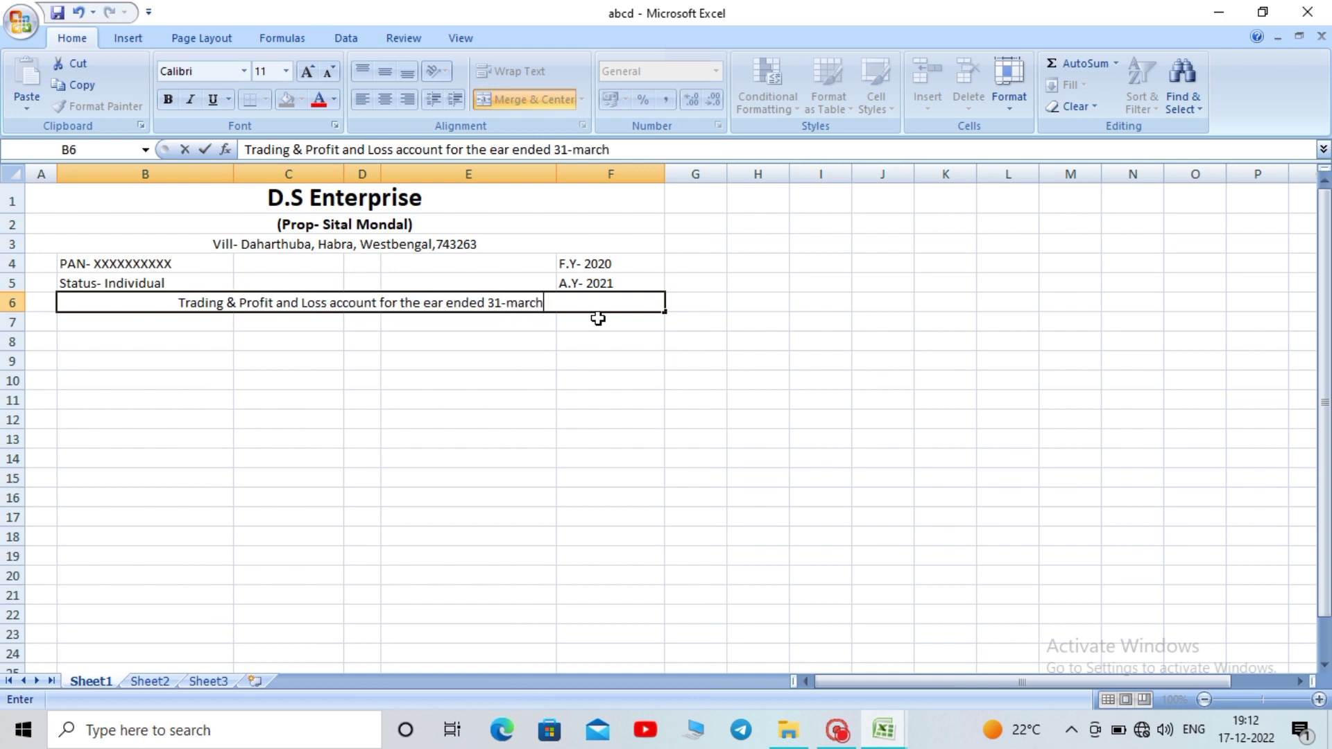
{"action": "type", "text": "-2"}
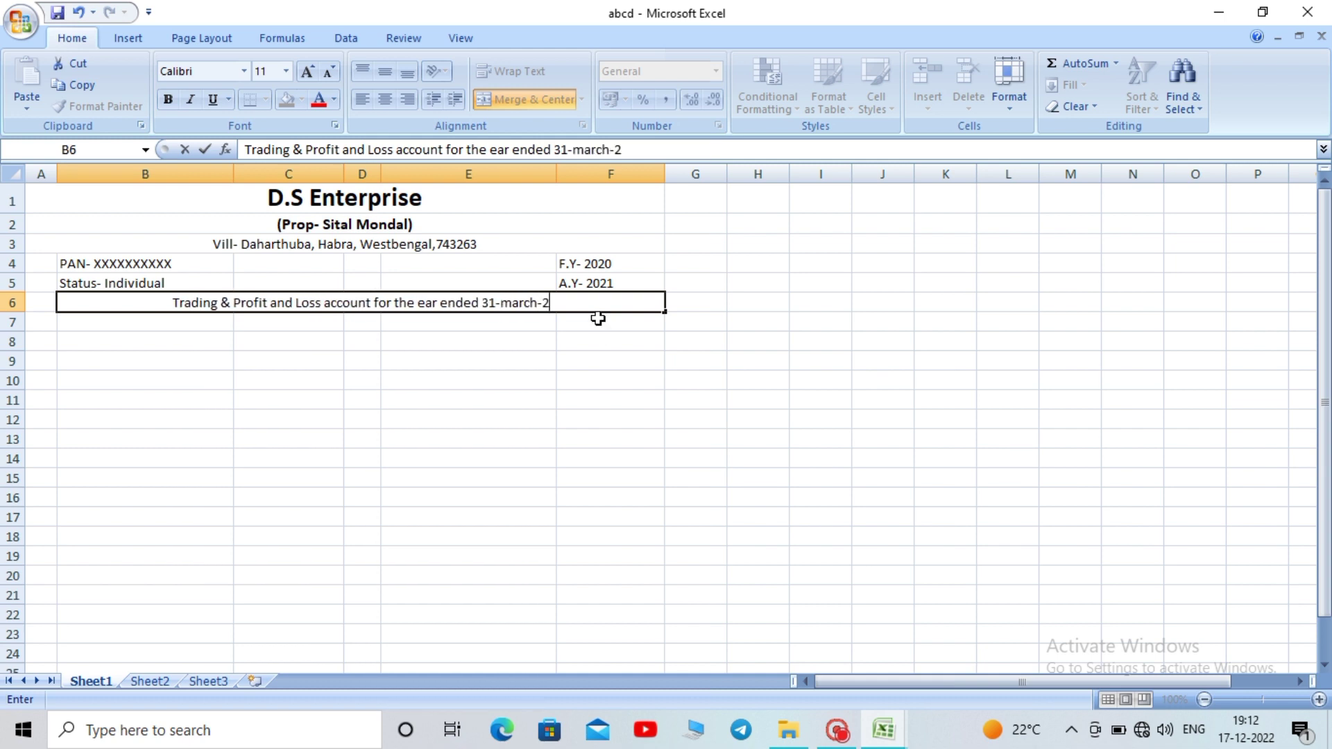
{"action": "type", "text": "020"}
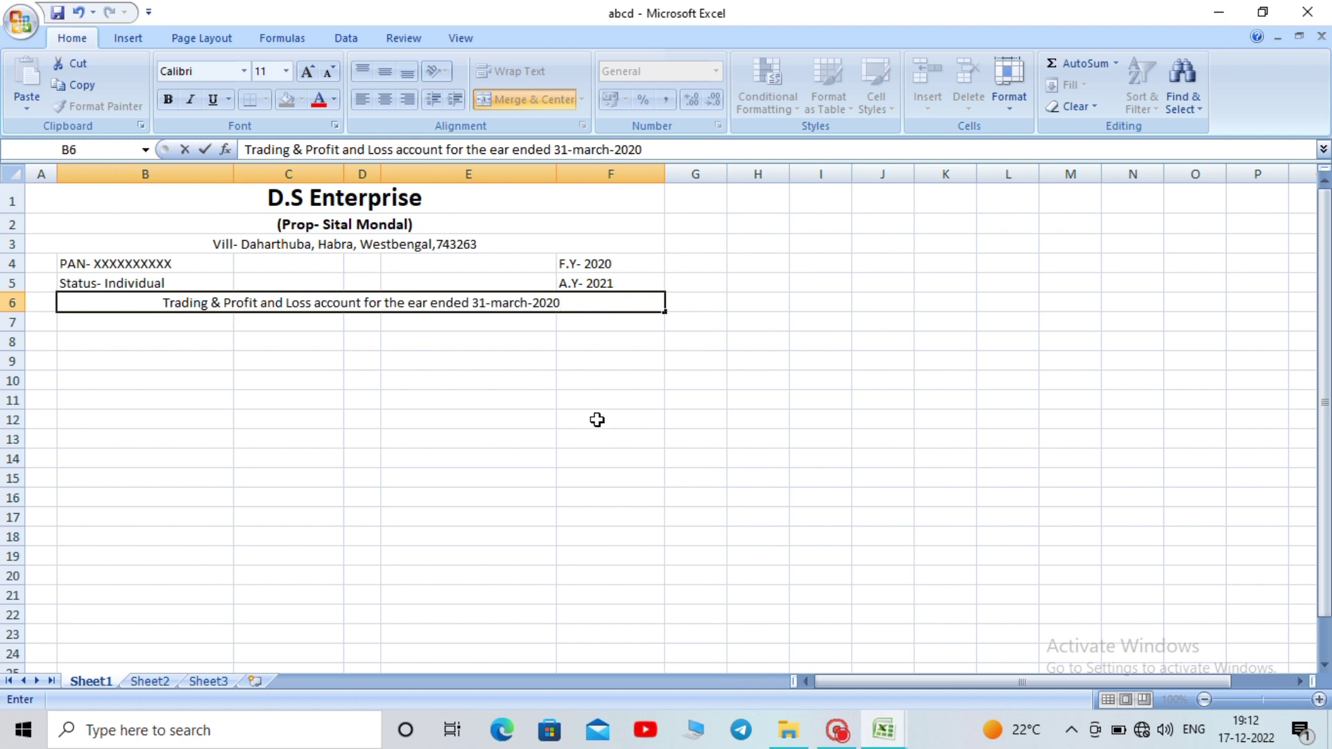
{"action": "left_click", "coordinate": [598, 419]}
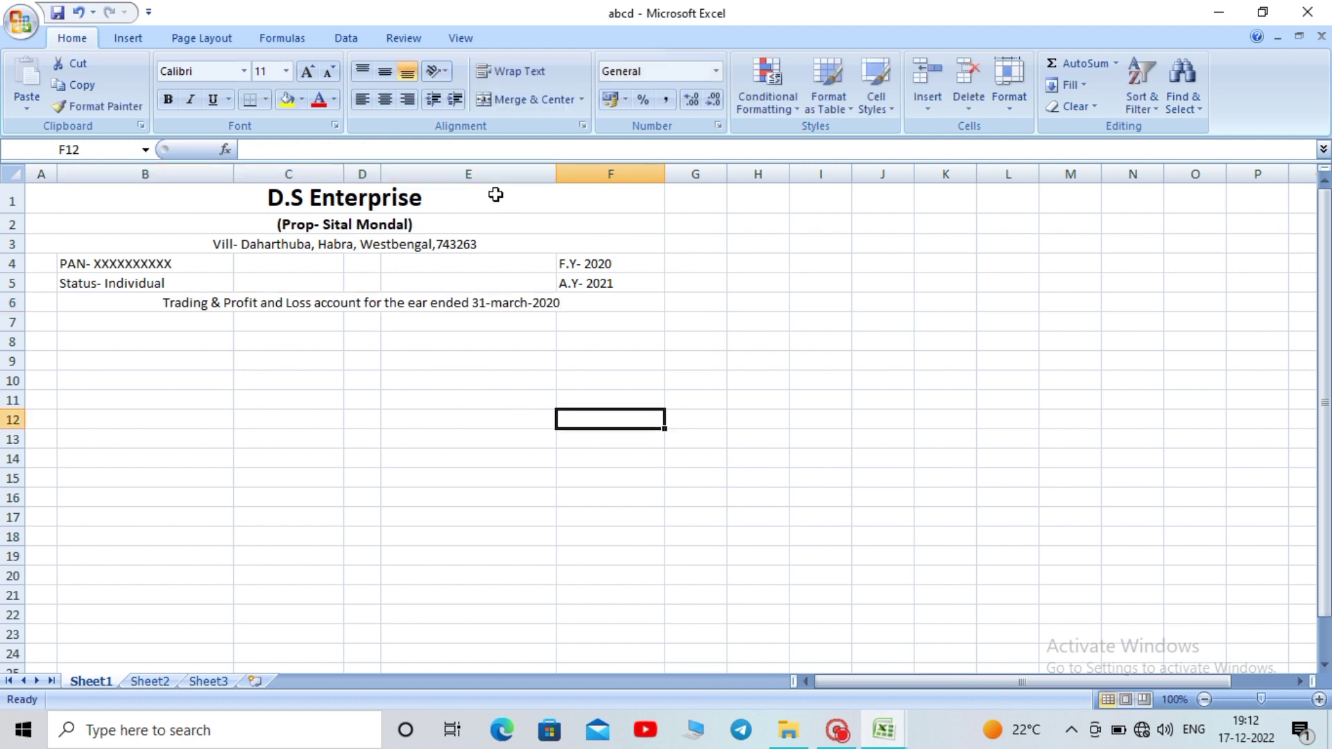
Bold the Trading & Profit and Loss account title in merged cell B6
{"action": "left_click_drag", "start_coordinate": [497, 197], "coordinate": [507, 300]}
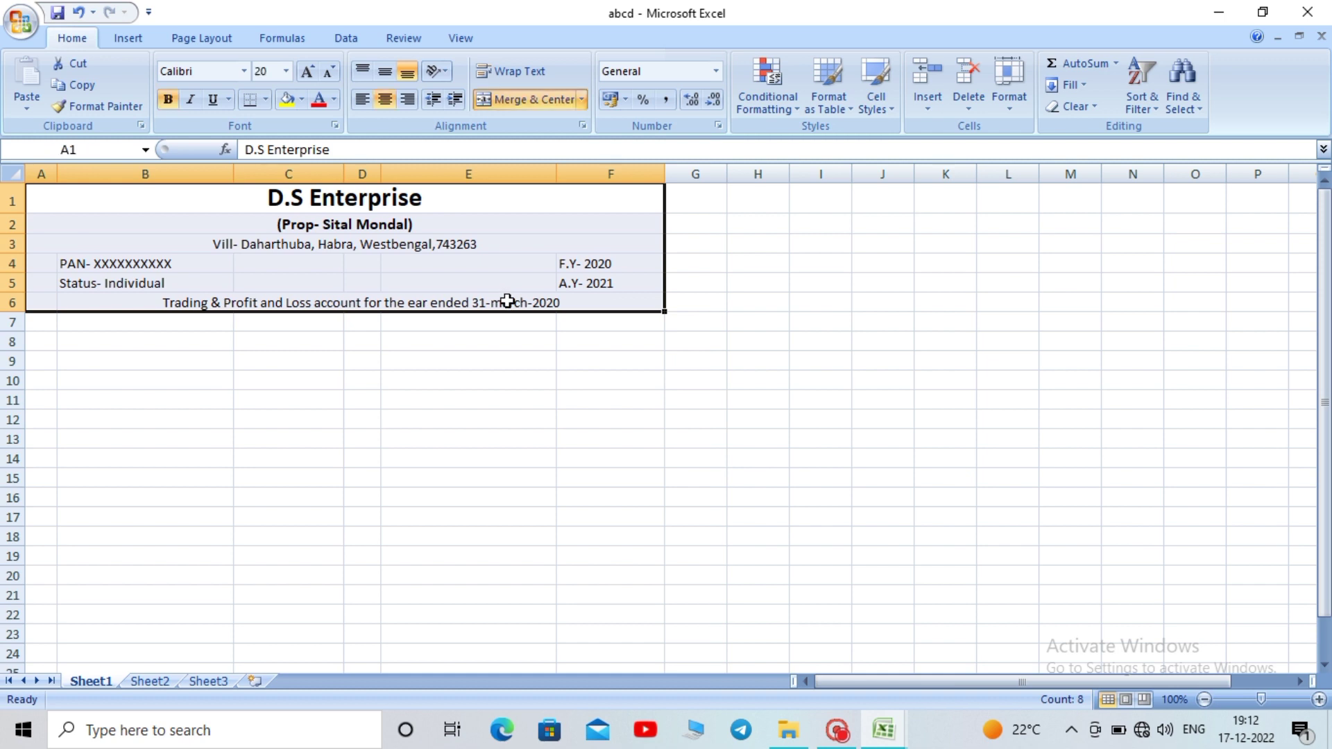
{"action": "left_click", "coordinate": [404, 455]}
{"action": "left_click", "coordinate": [357, 301]}
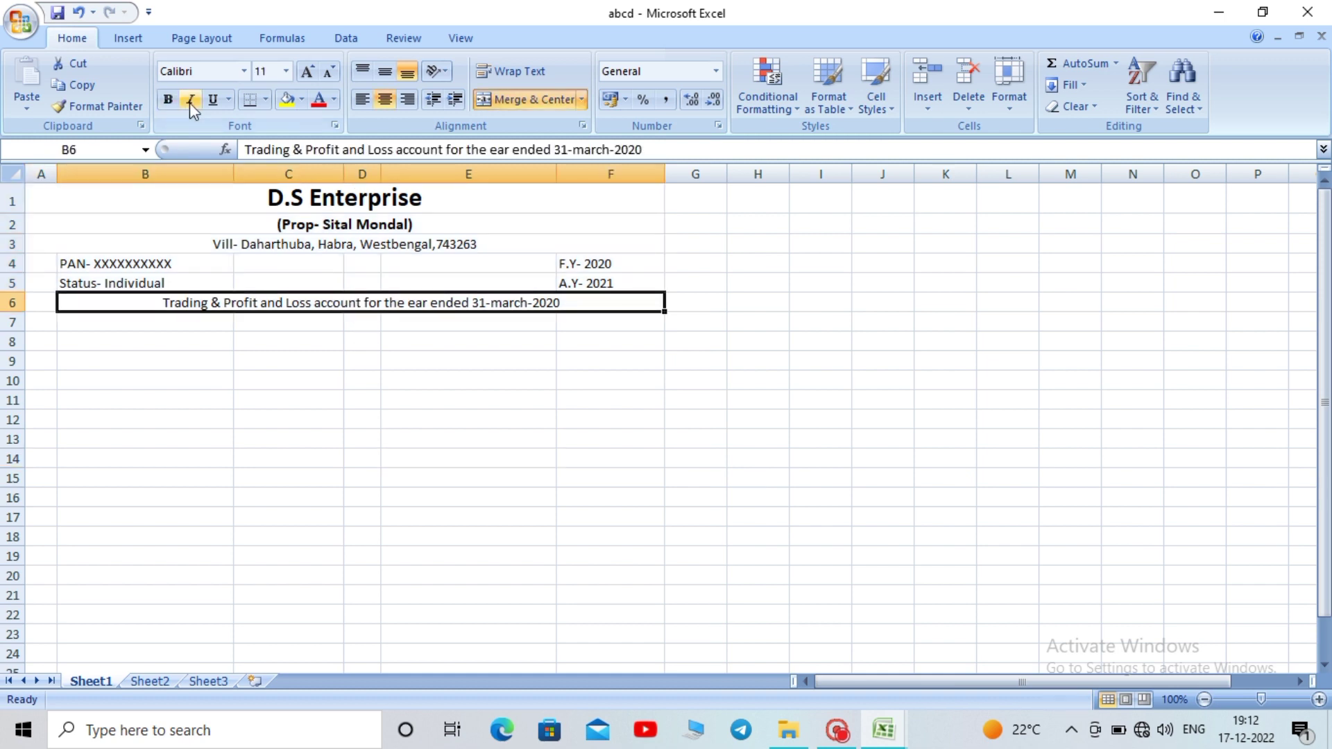
{"action": "left_click", "coordinate": [168, 100]}
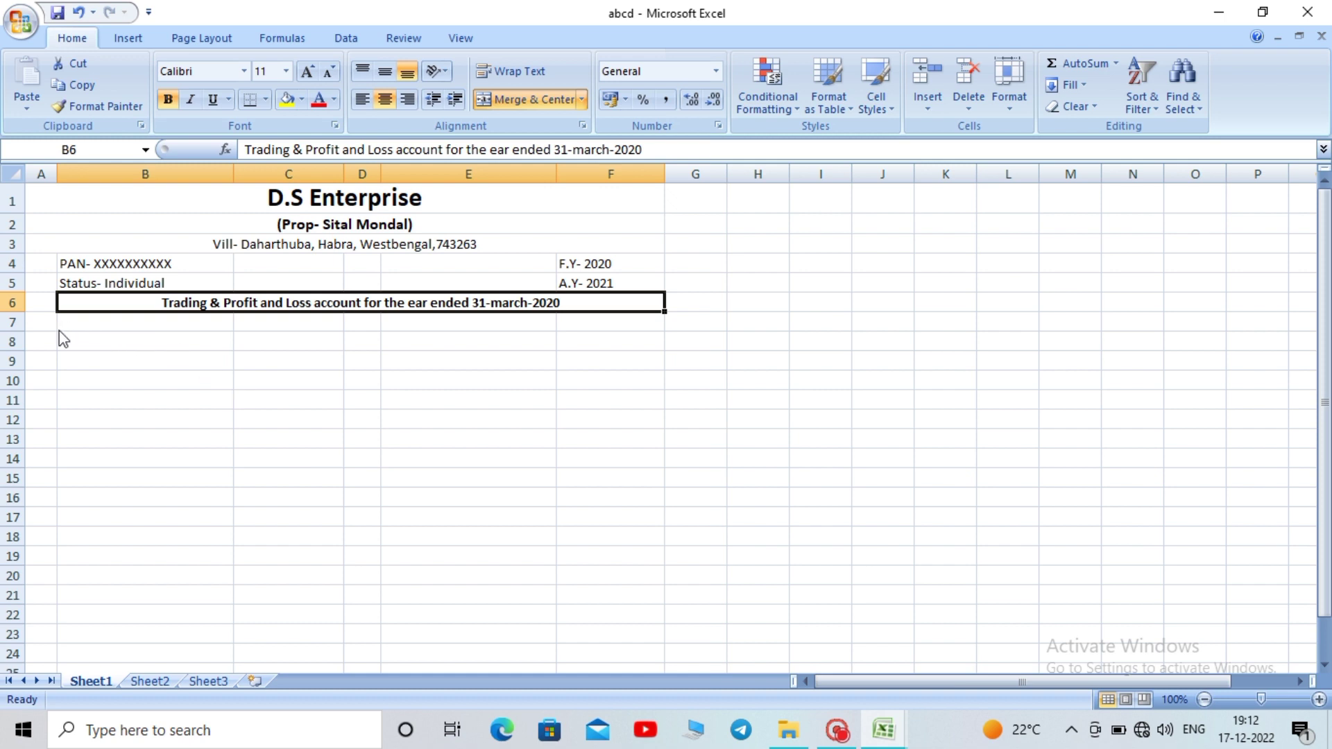
{"action": "left_click_drag", "start_coordinate": [43, 323], "coordinate": [625, 581]}
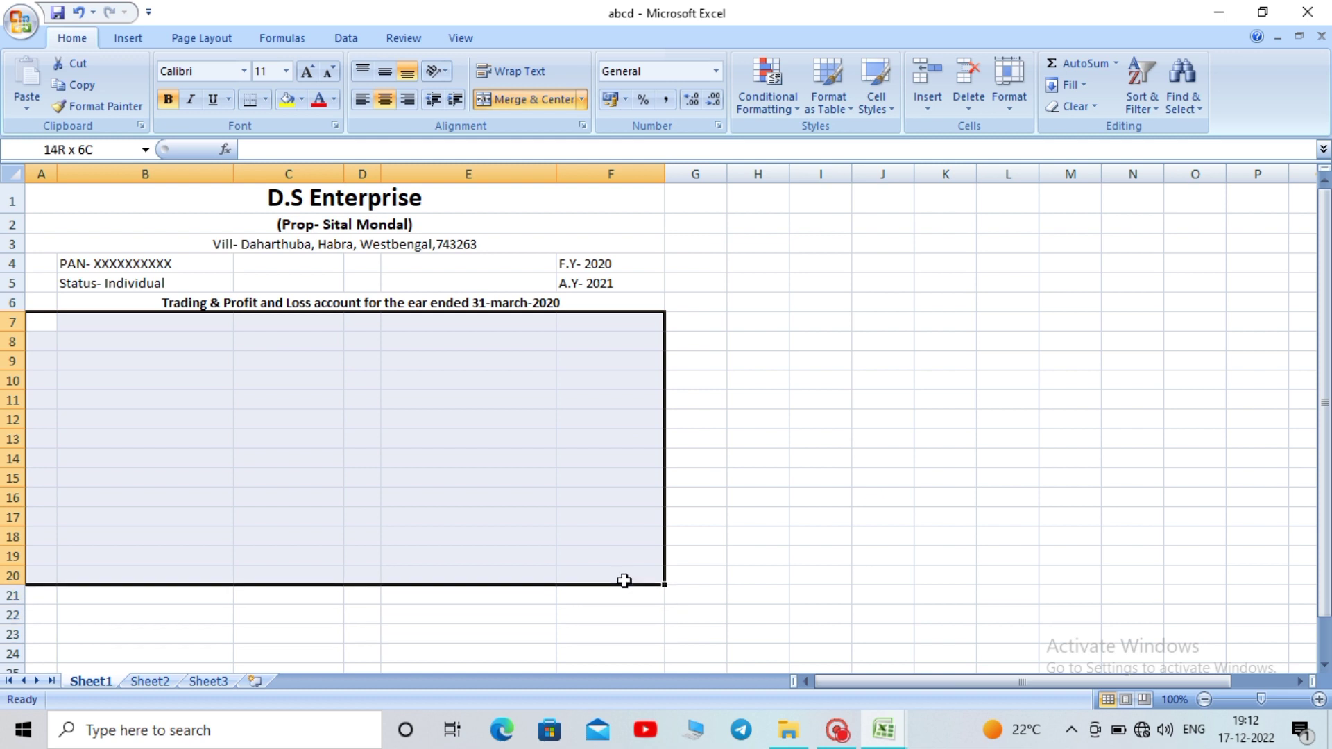
Apply Outside Borders to the A7:F20 table area
{"action": "left_click_drag", "start_coordinate": [625, 581], "coordinate": [625, 581]}
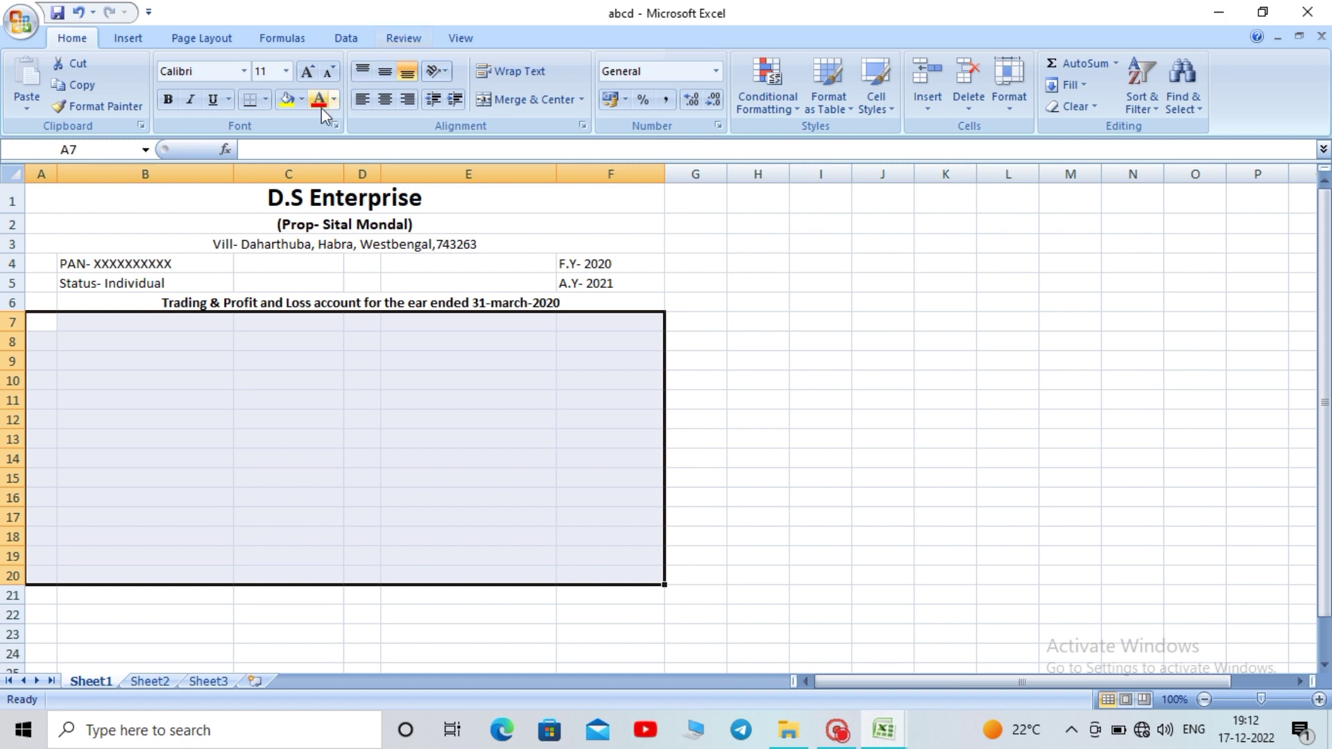
{"action": "left_click", "coordinate": [267, 99]}
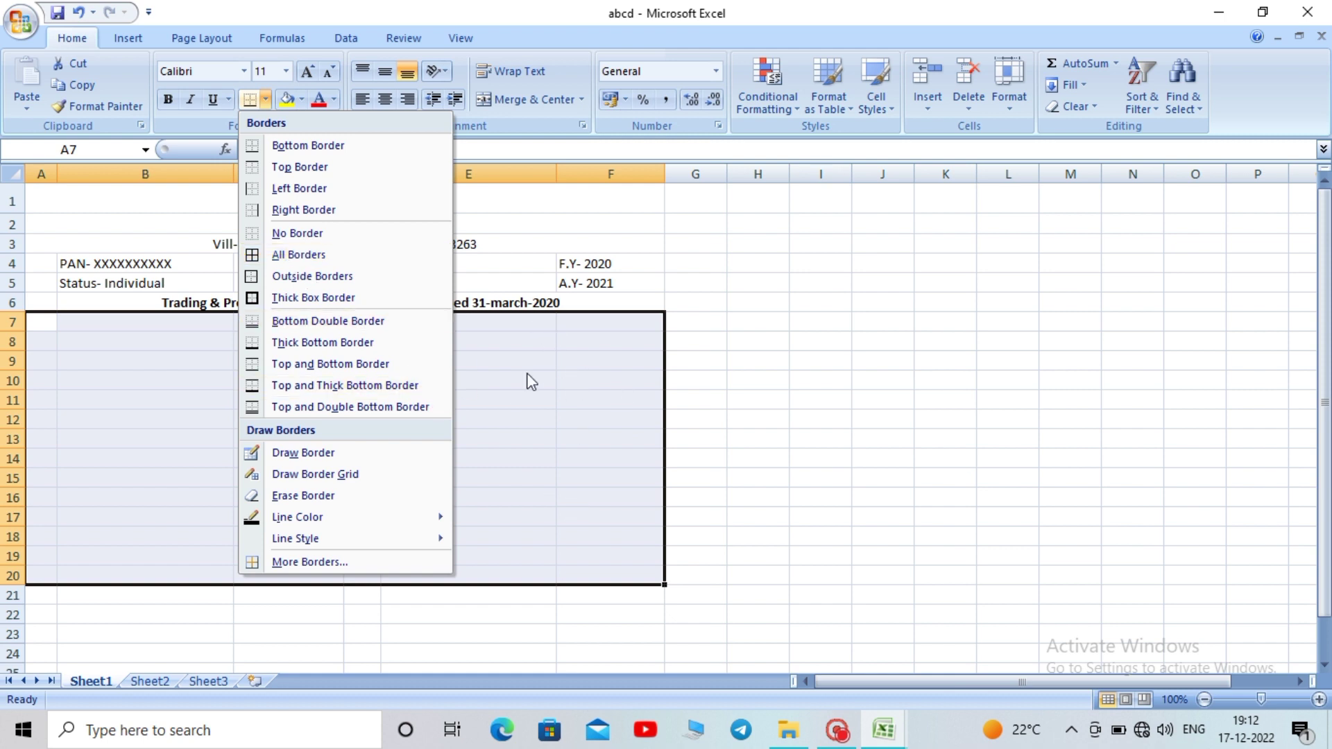
{"action": "left_click", "coordinate": [302, 276]}
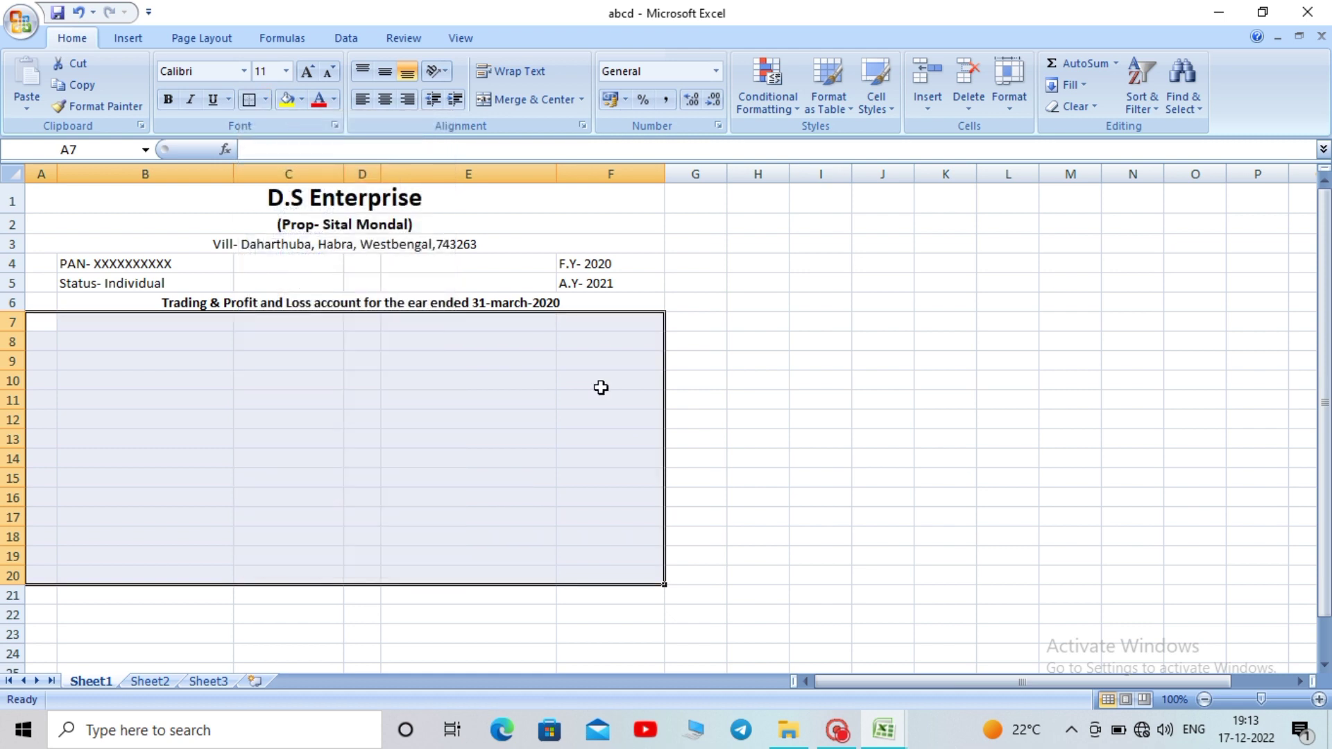
{"action": "left_click", "coordinate": [756, 476]}
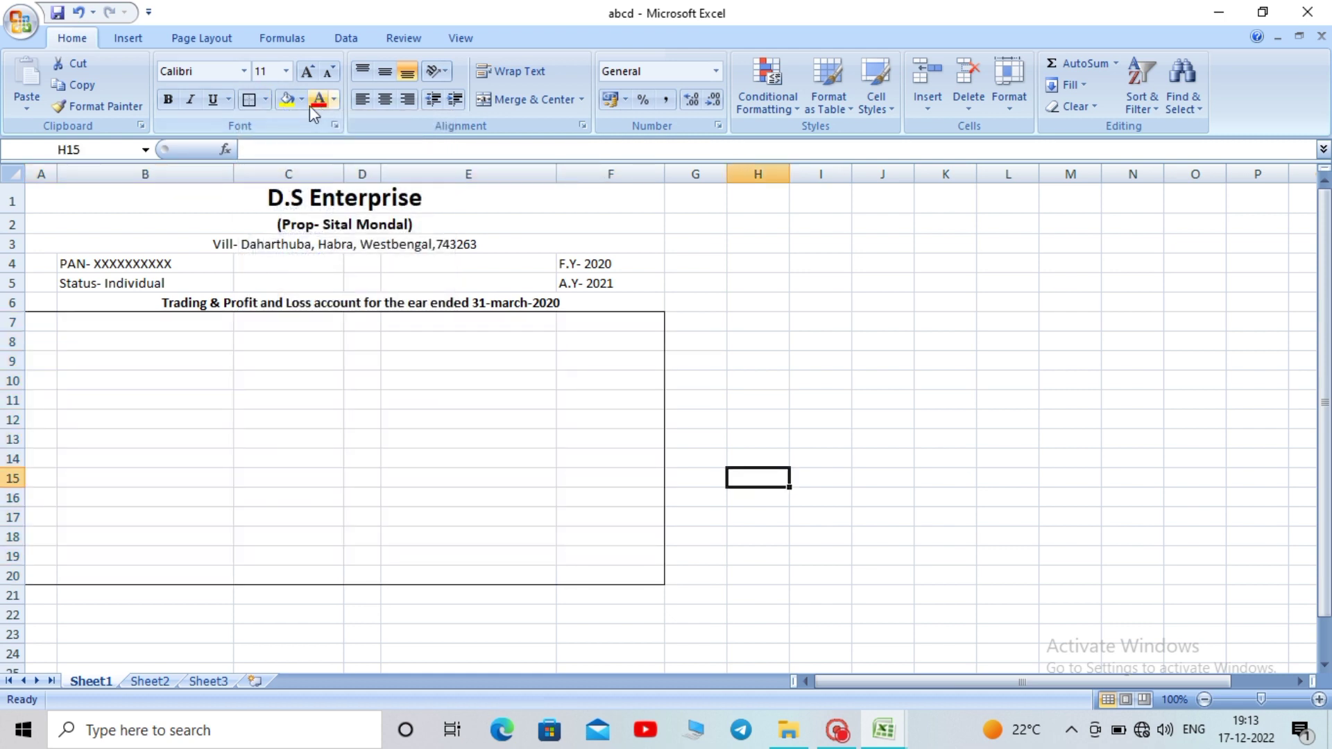
{"action": "left_click", "coordinate": [270, 100]}
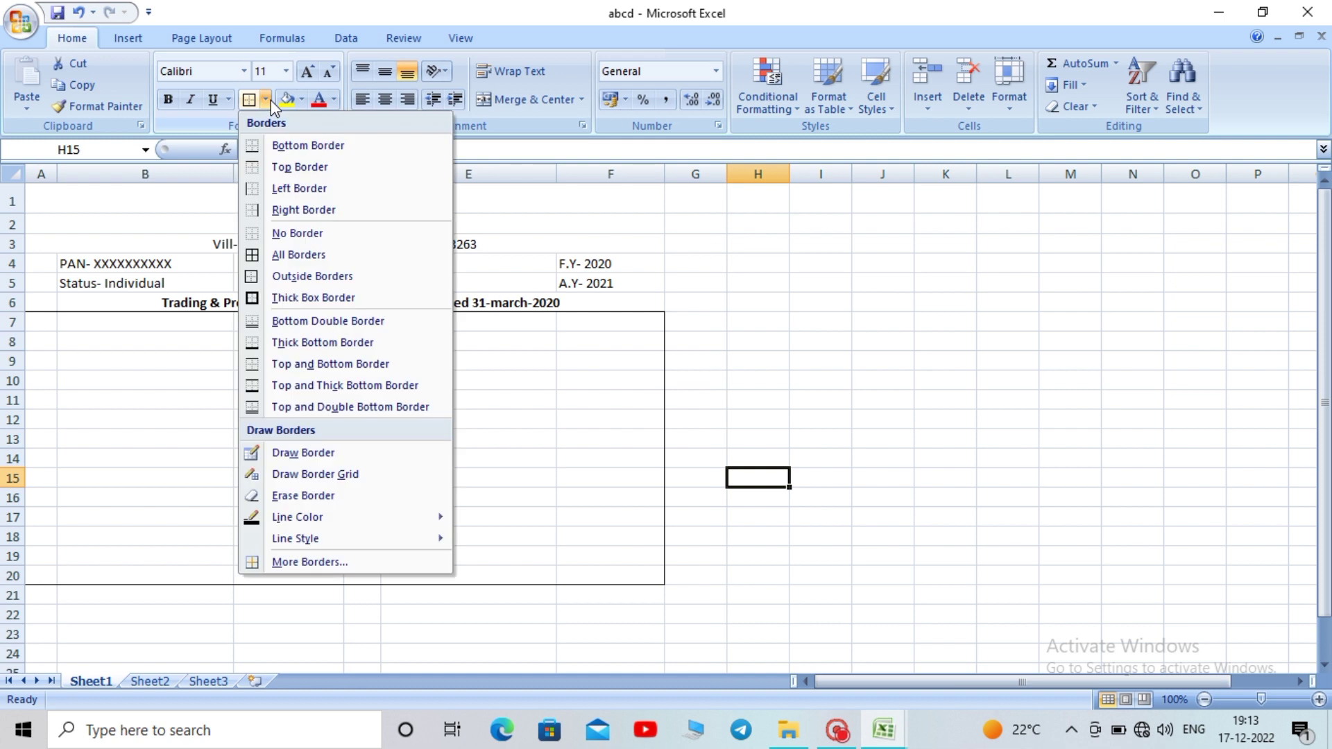
Draw vertical dividers between the table columns and a horizontal rule under row 7
{"action": "left_click", "coordinate": [299, 476]}
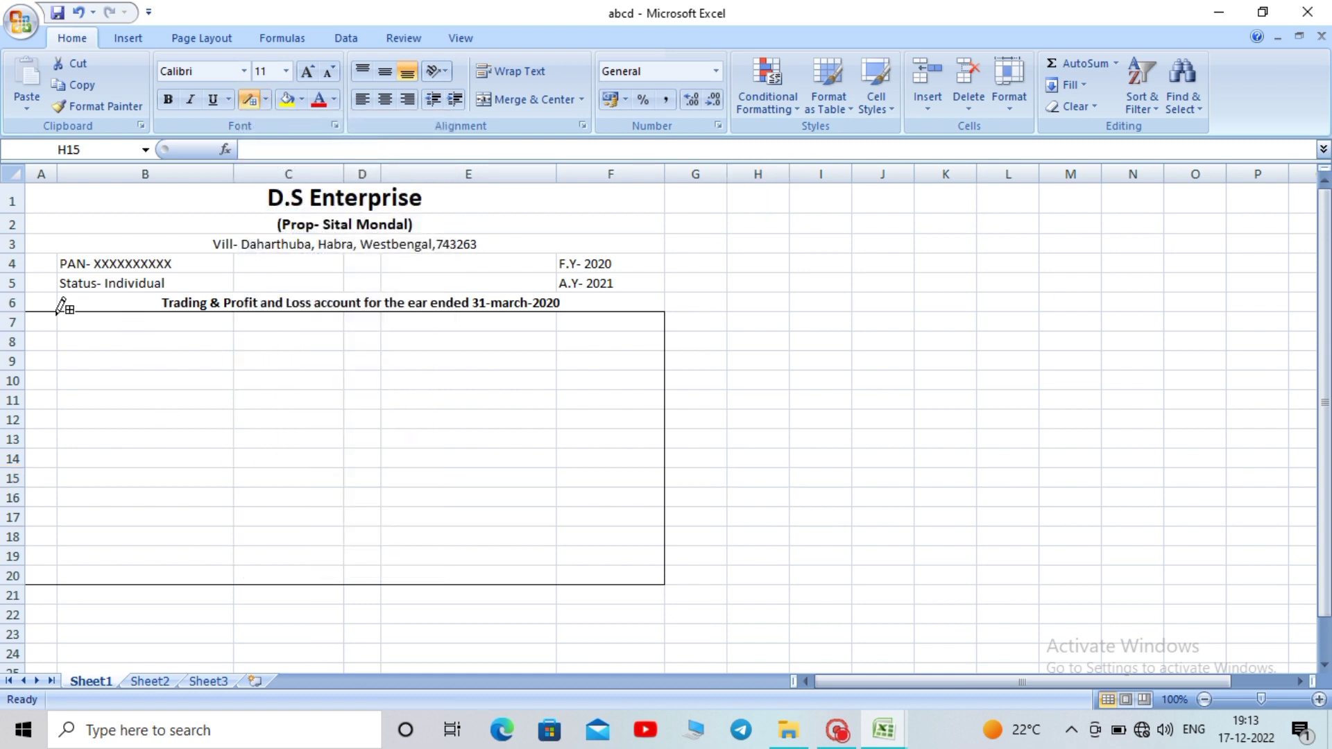
{"action": "left_click_drag", "start_coordinate": [57, 313], "coordinate": [59, 584]}
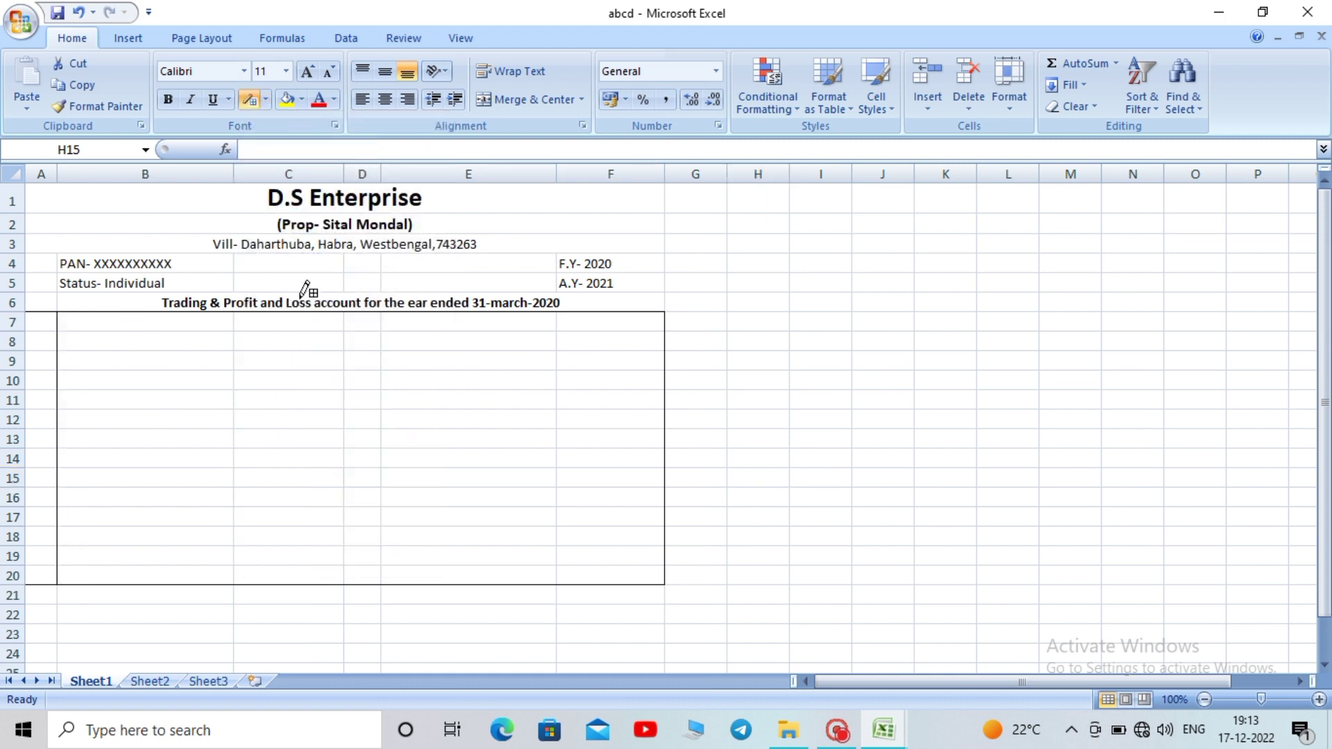
{"action": "left_click_drag", "start_coordinate": [235, 312], "coordinate": [236, 587]}
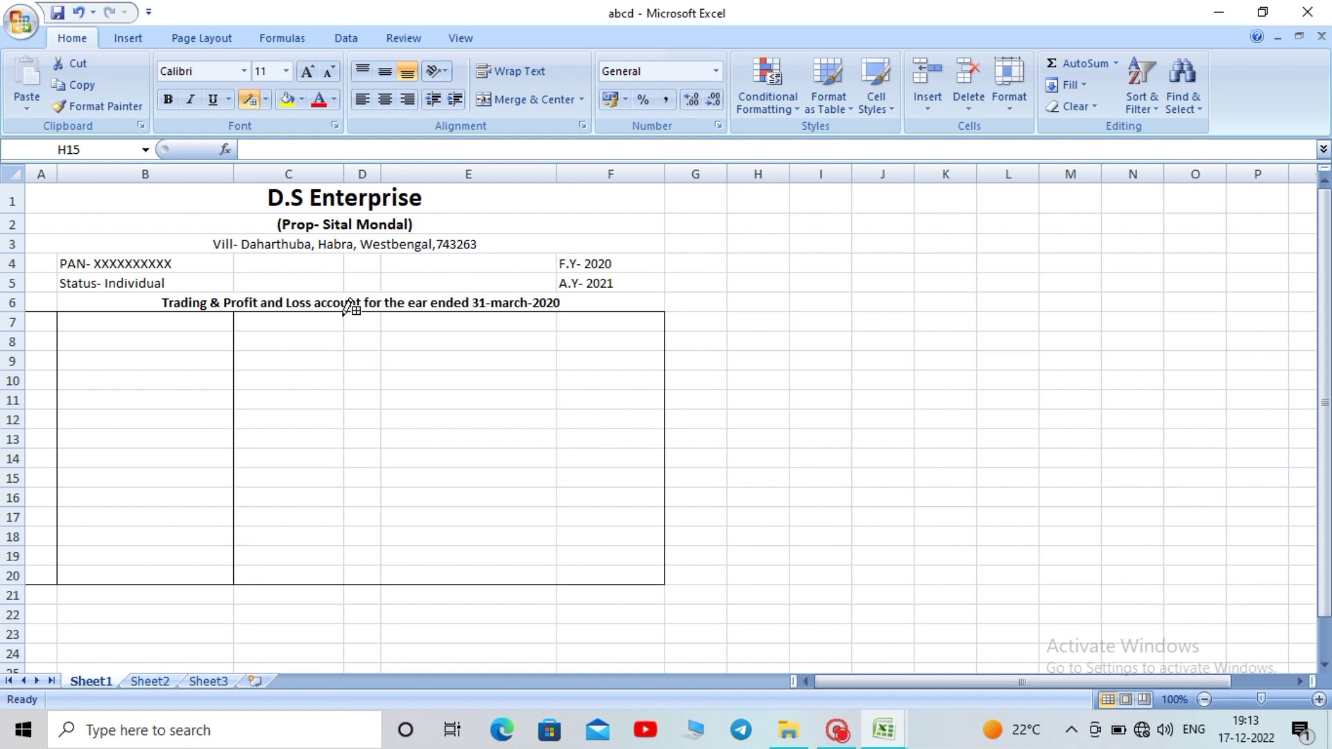
{"action": "mouse_move", "coordinate": [344, 313]}
{"action": "left_mouse_down"}
{"action": "mouse_move", "coordinate": [348, 583]}
{"action": "mouse_move", "coordinate": [381, 573]}
{"action": "mouse_move", "coordinate": [351, 574]}
{"action": "left_mouse_up"}
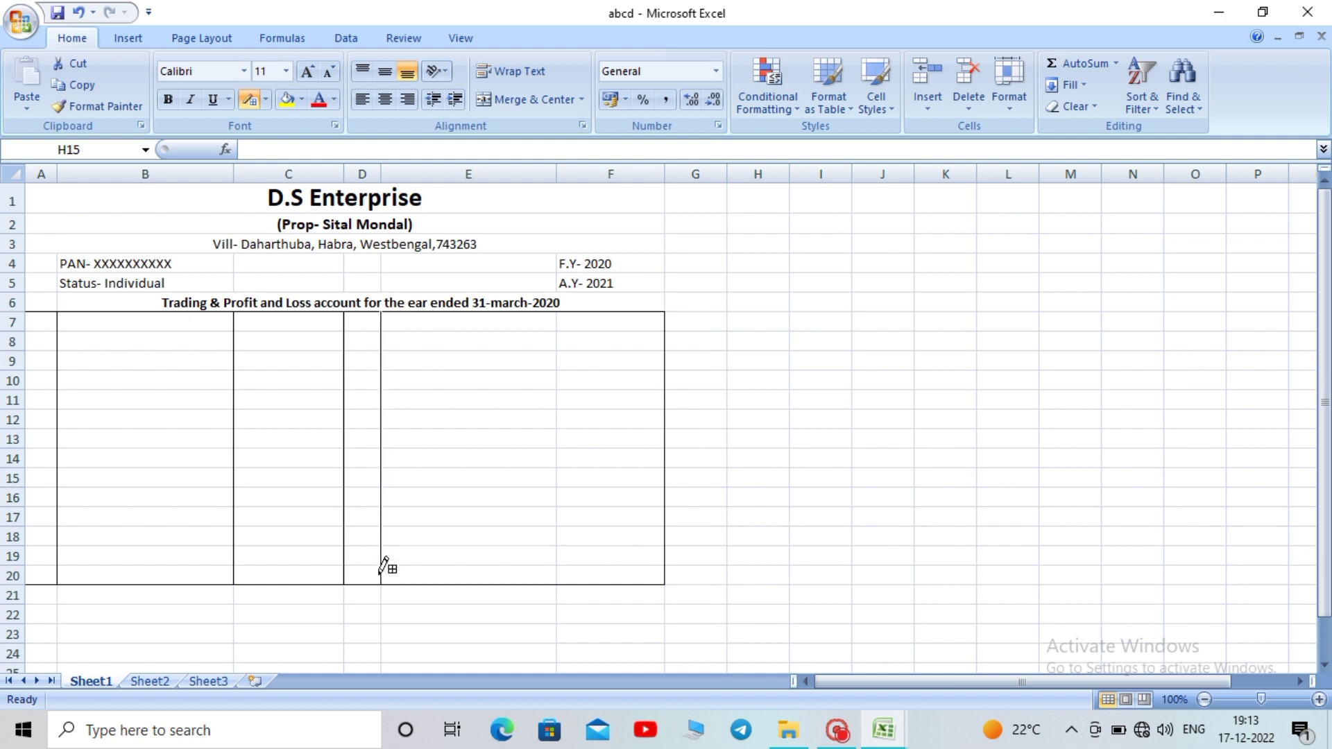
{"action": "left_click_drag", "start_coordinate": [557, 313], "coordinate": [558, 574]}
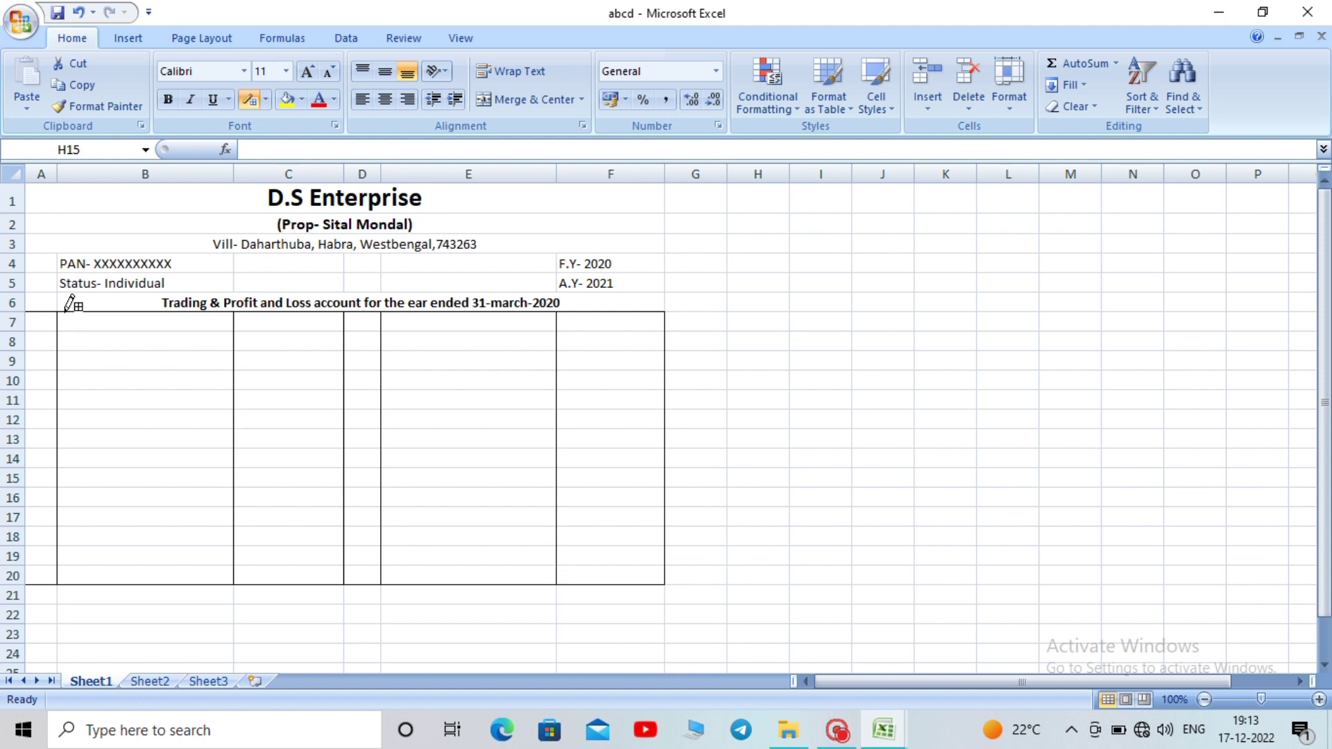
{"action": "mouse_move", "coordinate": [37, 330]}
{"action": "left_mouse_down"}
{"action": "mouse_move", "coordinate": [460, 354]}
{"action": "mouse_move", "coordinate": [660, 325]}
{"action": "left_mouse_up"}
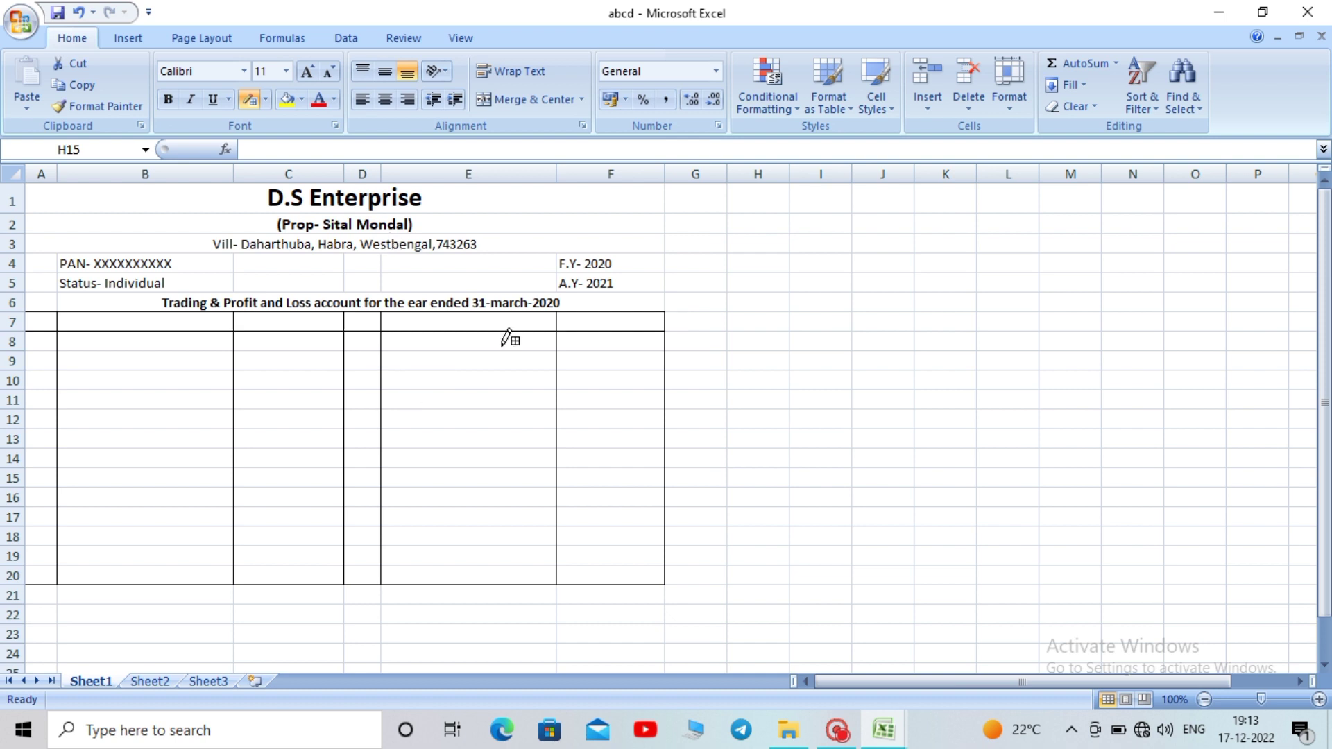
{"action": "key", "text": "Escape"}
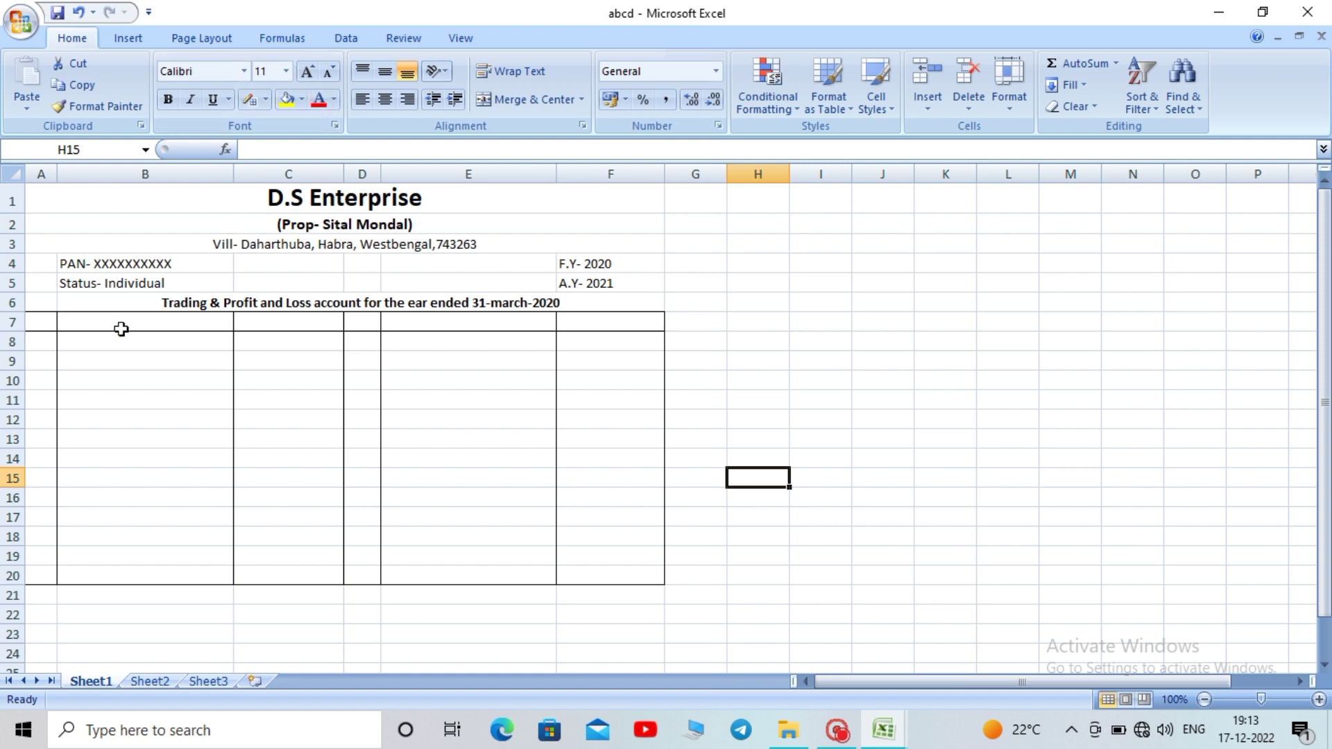
{"action": "left_click_drag", "start_coordinate": [41, 322], "coordinate": [613, 580]}
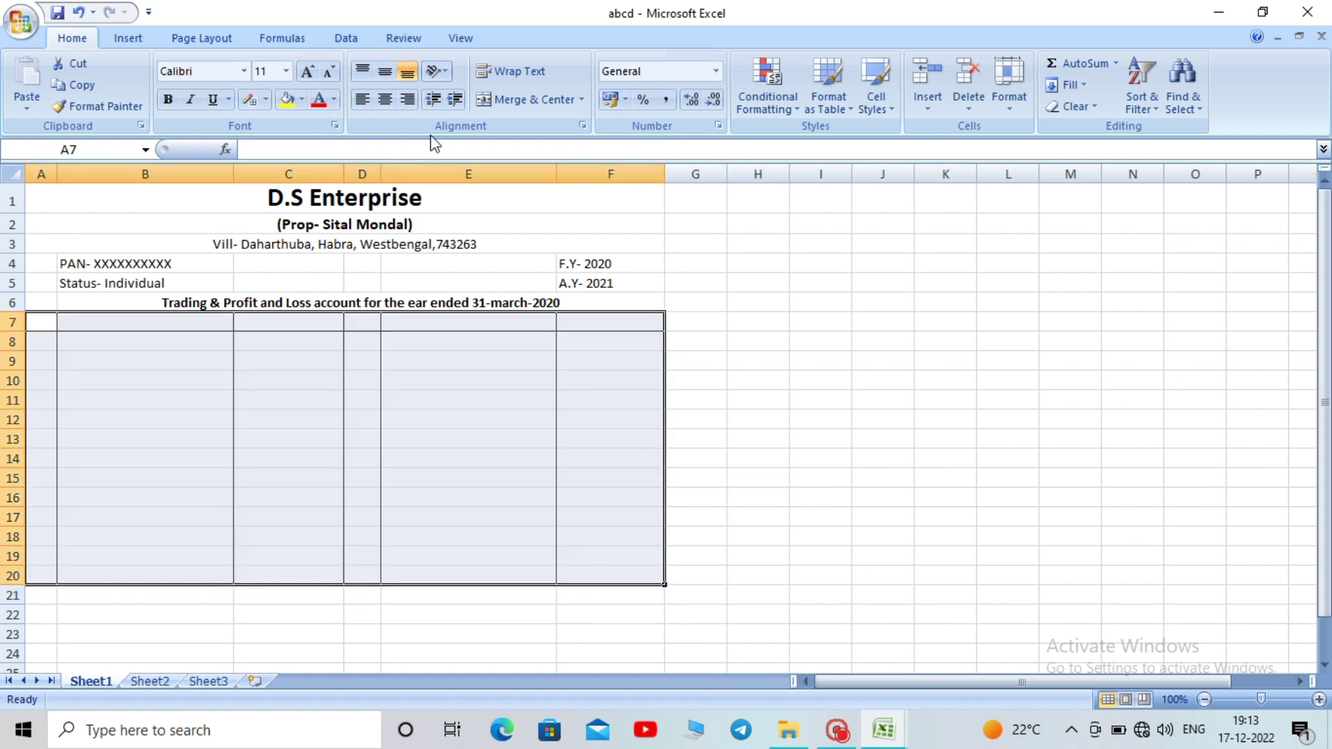
Give the A7:F20 account table a thick outside border
{"action": "left_click", "coordinate": [265, 102]}
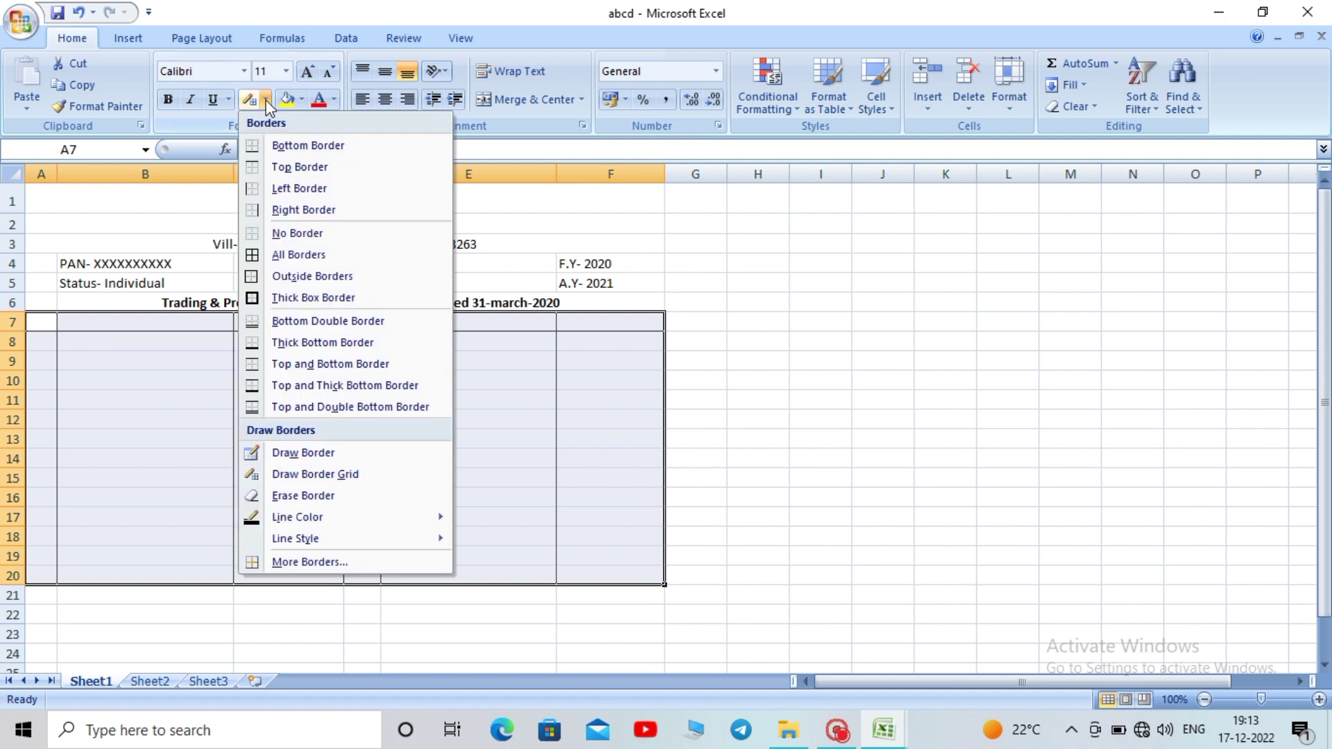
{"action": "left_click", "coordinate": [314, 298]}
{"action": "left_click", "coordinate": [883, 439]}
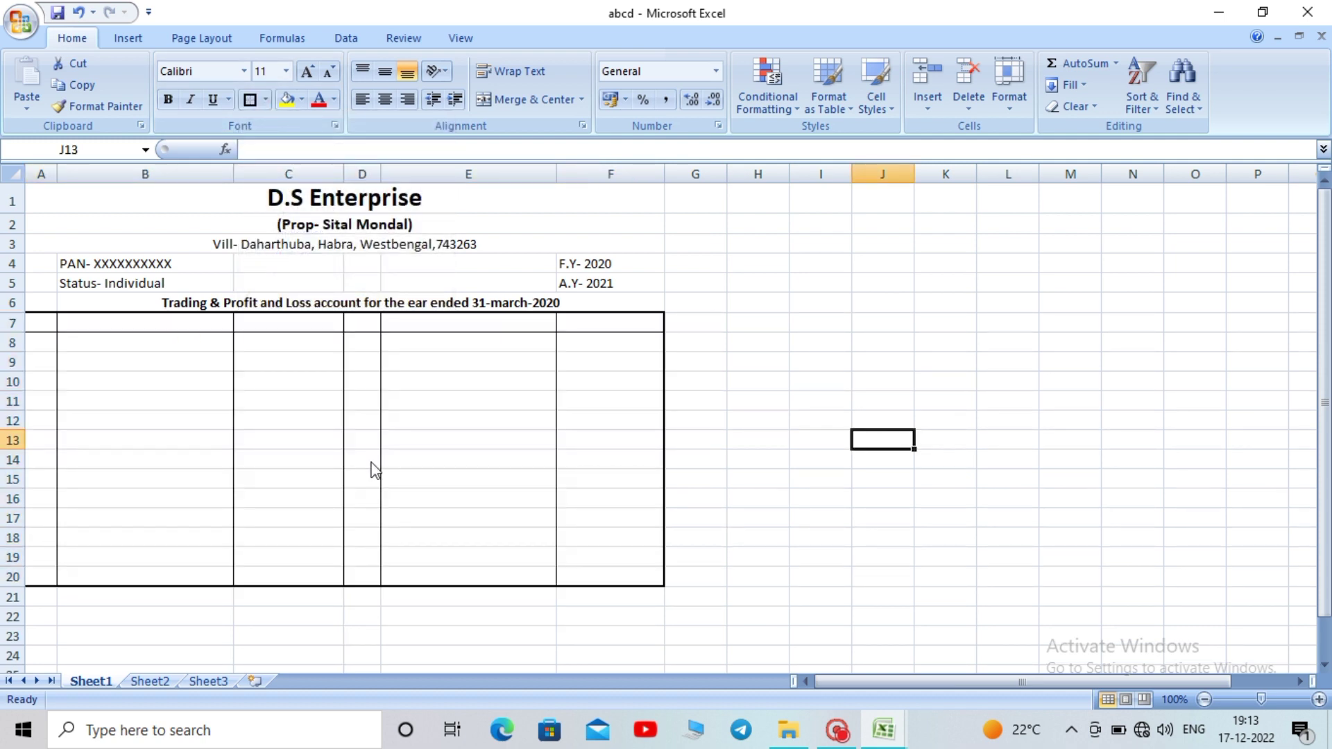
Add top borders to C20 and F20 as total lines
{"action": "left_click", "coordinate": [247, 569]}
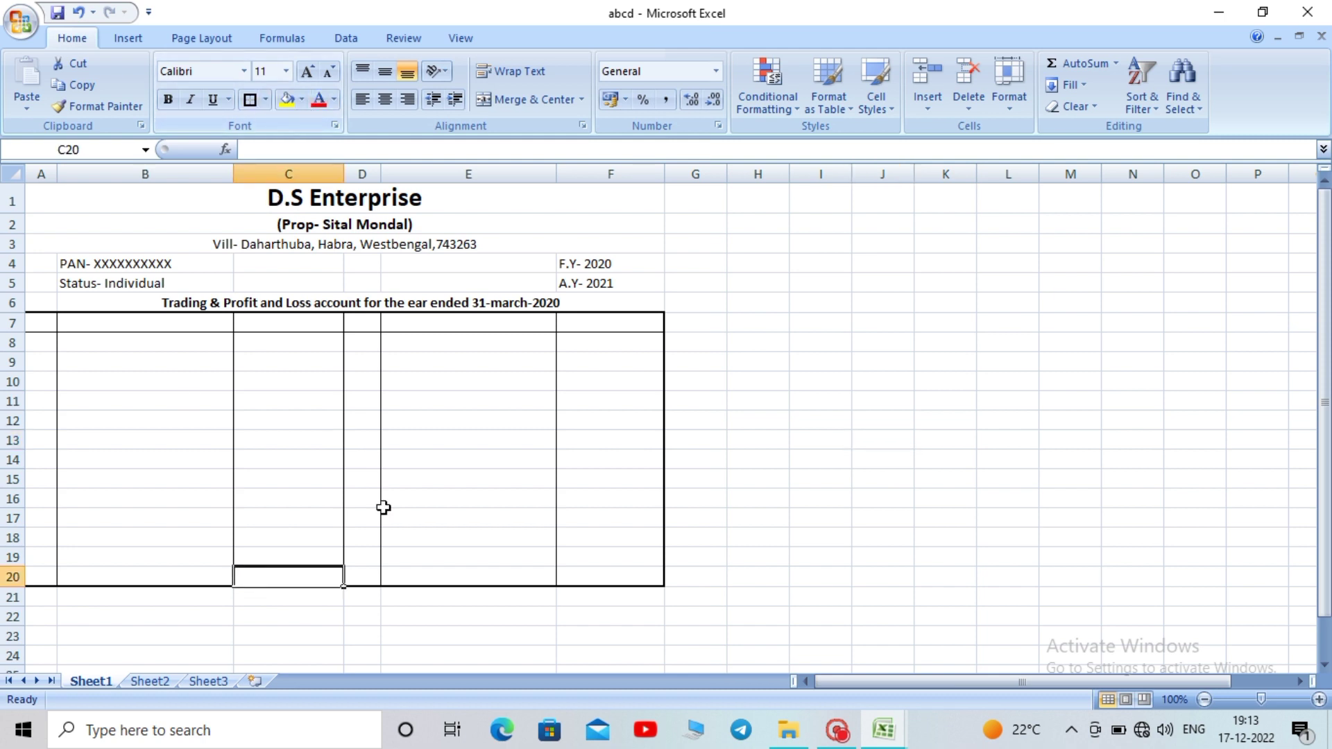
{"action": "left_click", "coordinate": [266, 100]}
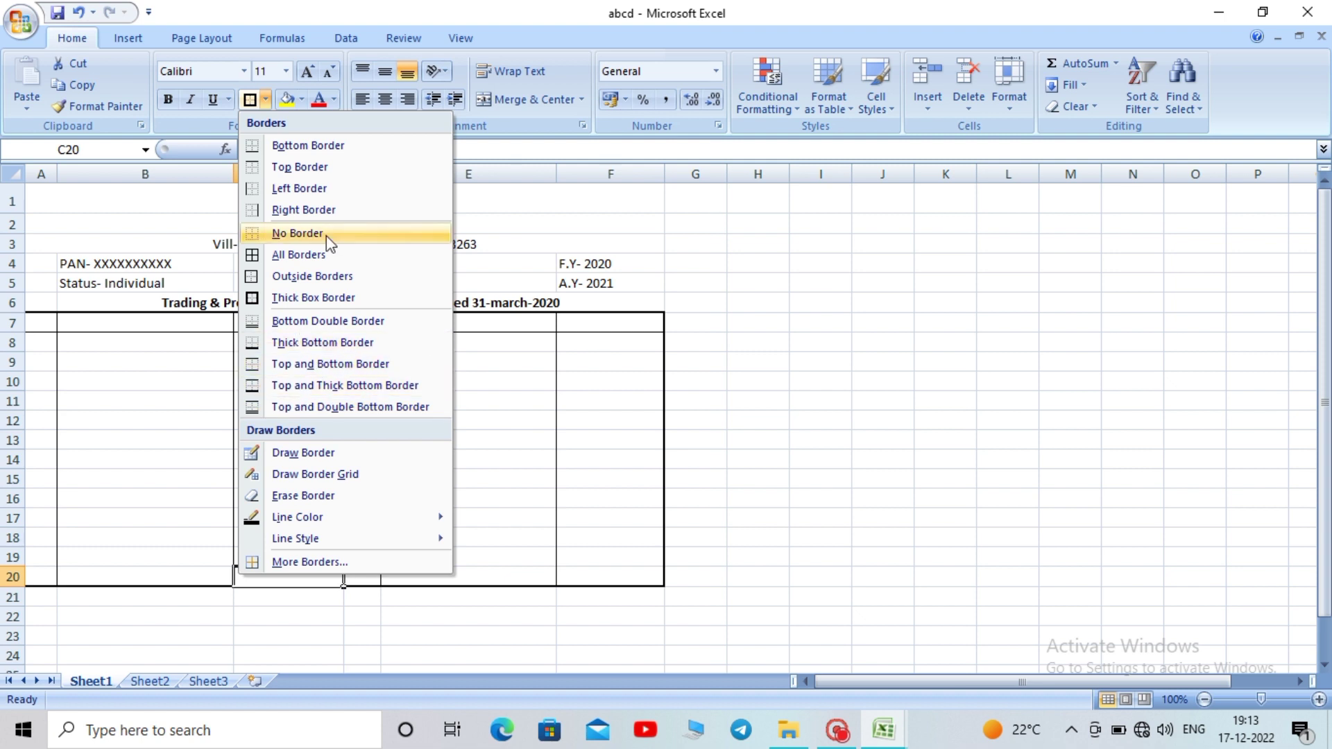
{"action": "left_click", "coordinate": [305, 167]}
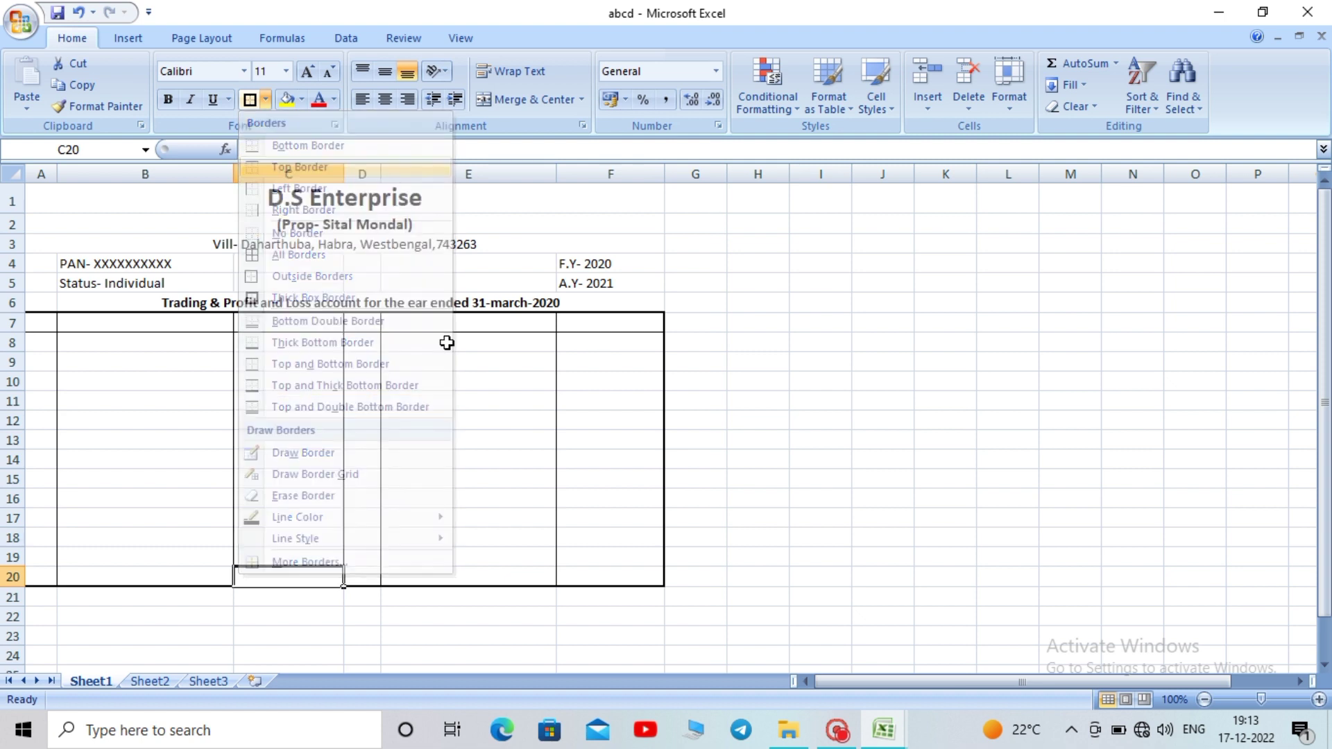
{"action": "left_click", "coordinate": [583, 572]}
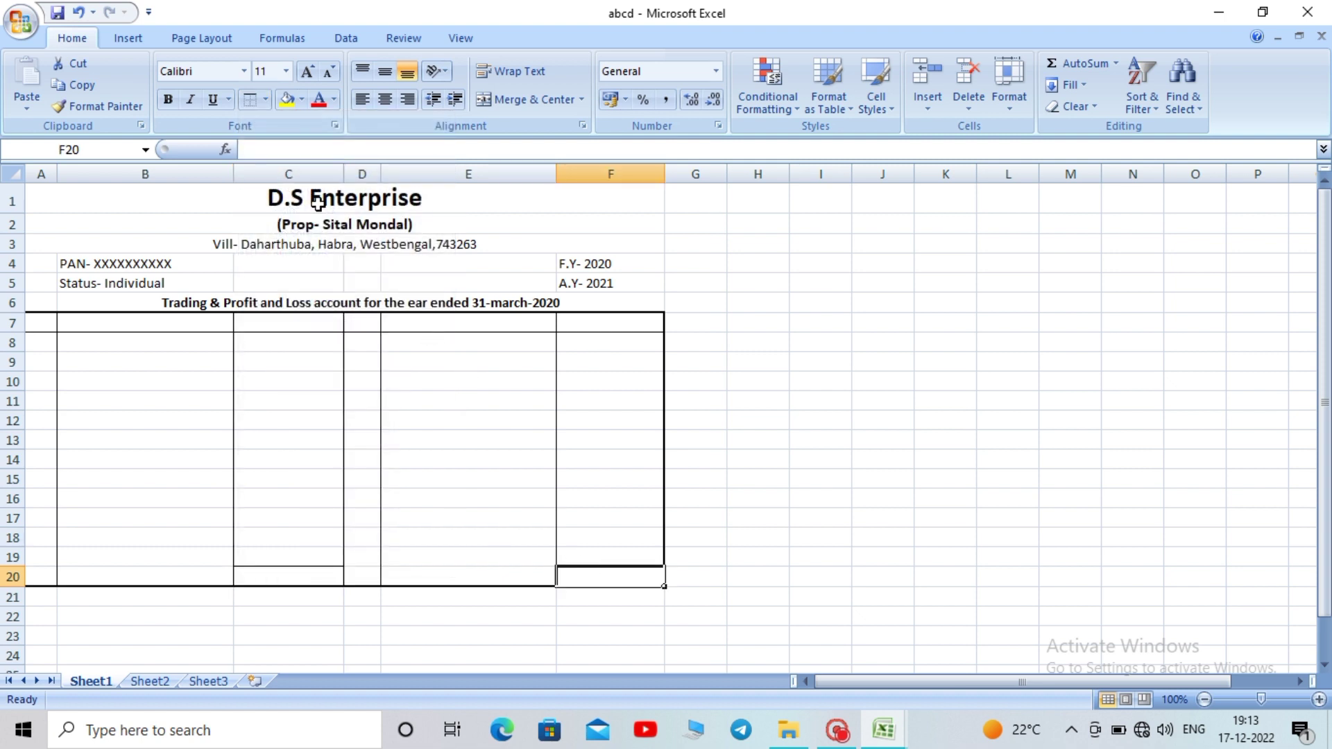
{"action": "left_click", "coordinate": [249, 99]}
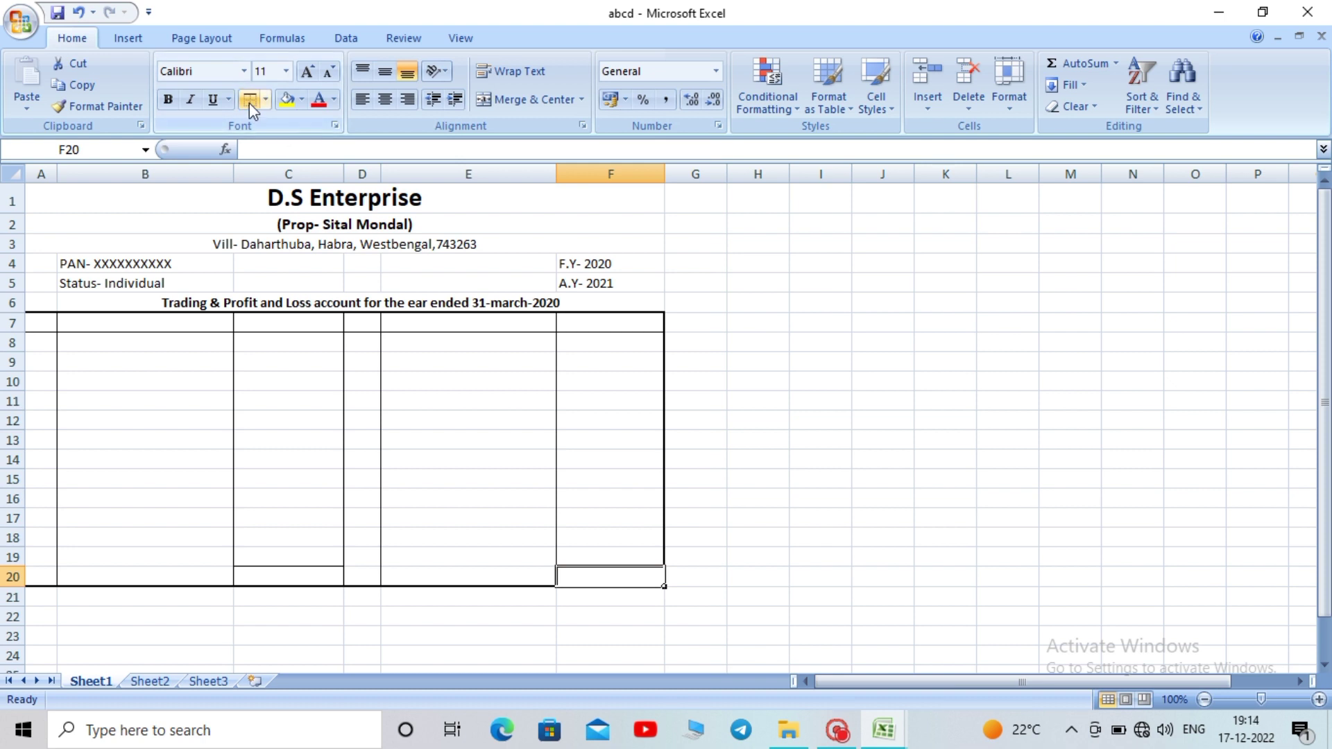
{"action": "left_click", "coordinate": [855, 440]}
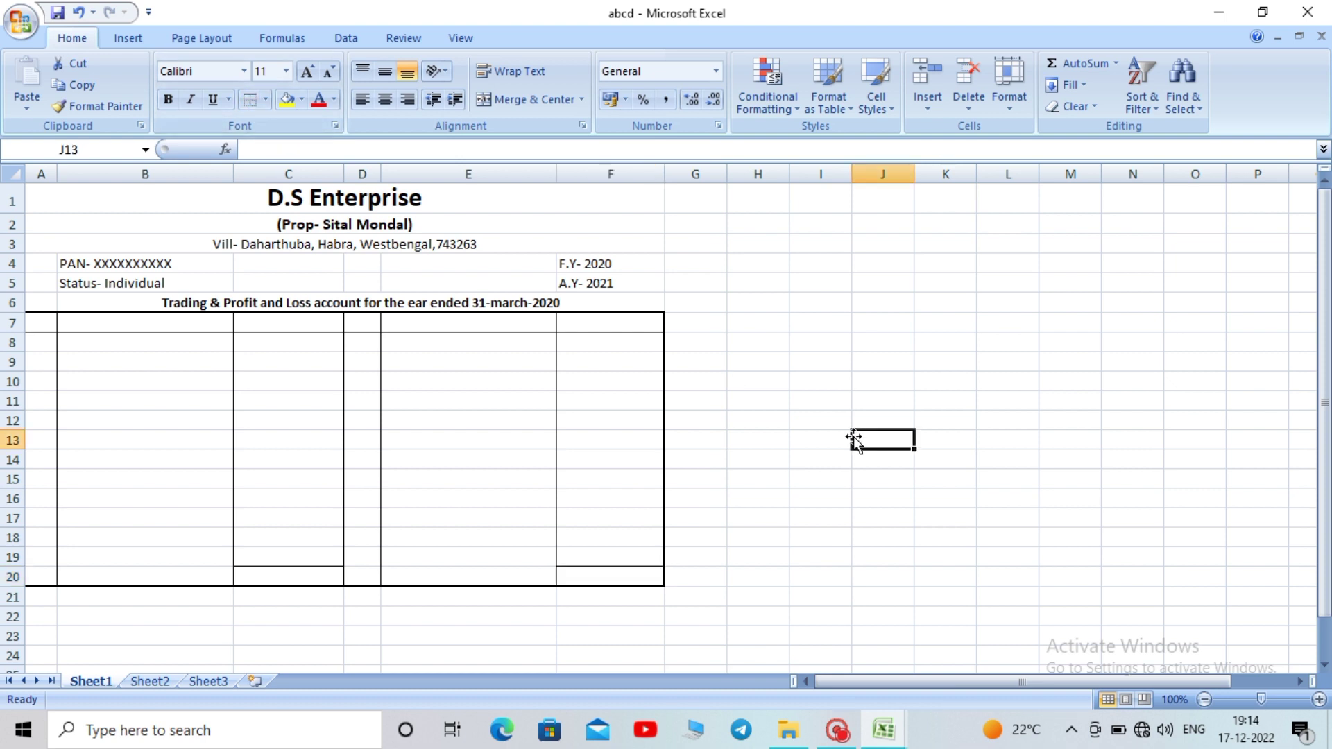
{"action": "left_click", "coordinate": [136, 323]}
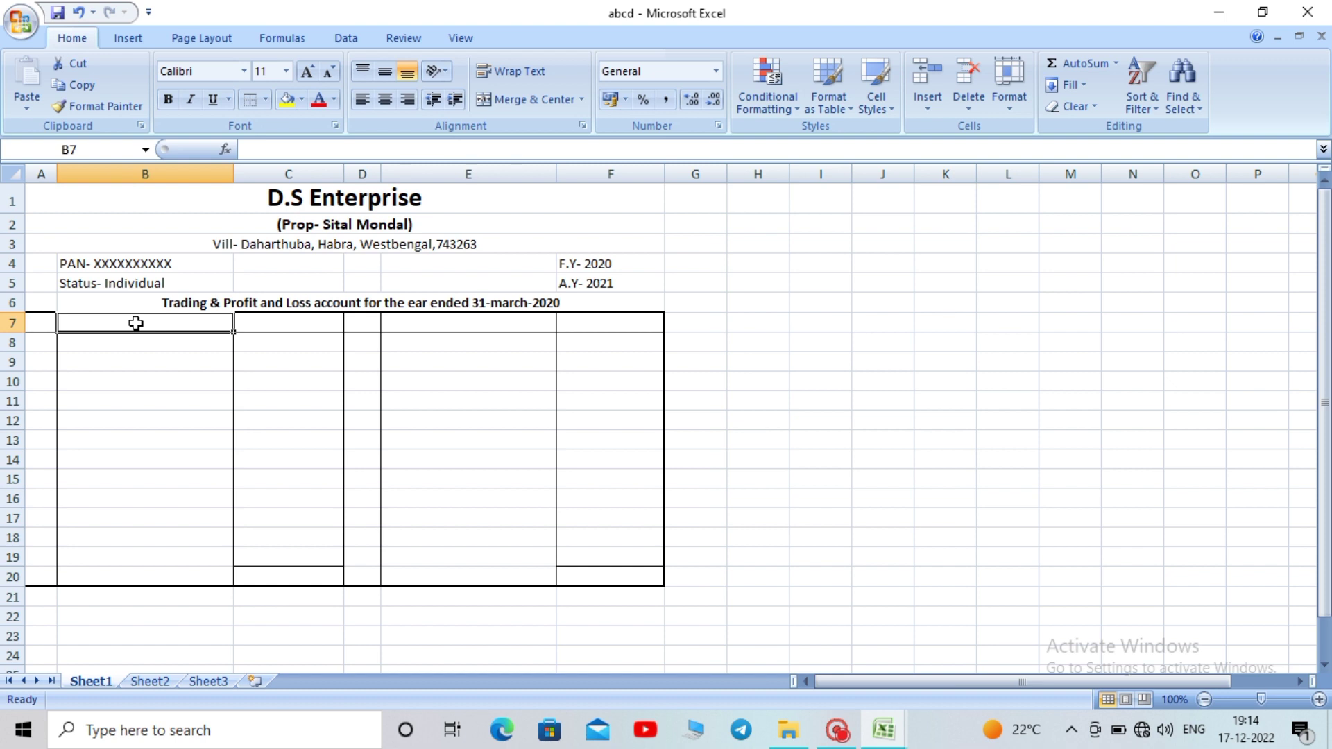
Enter the headings 'Particular' in B7 and 'Amount' in C7
{"action": "type", "text": "P"}
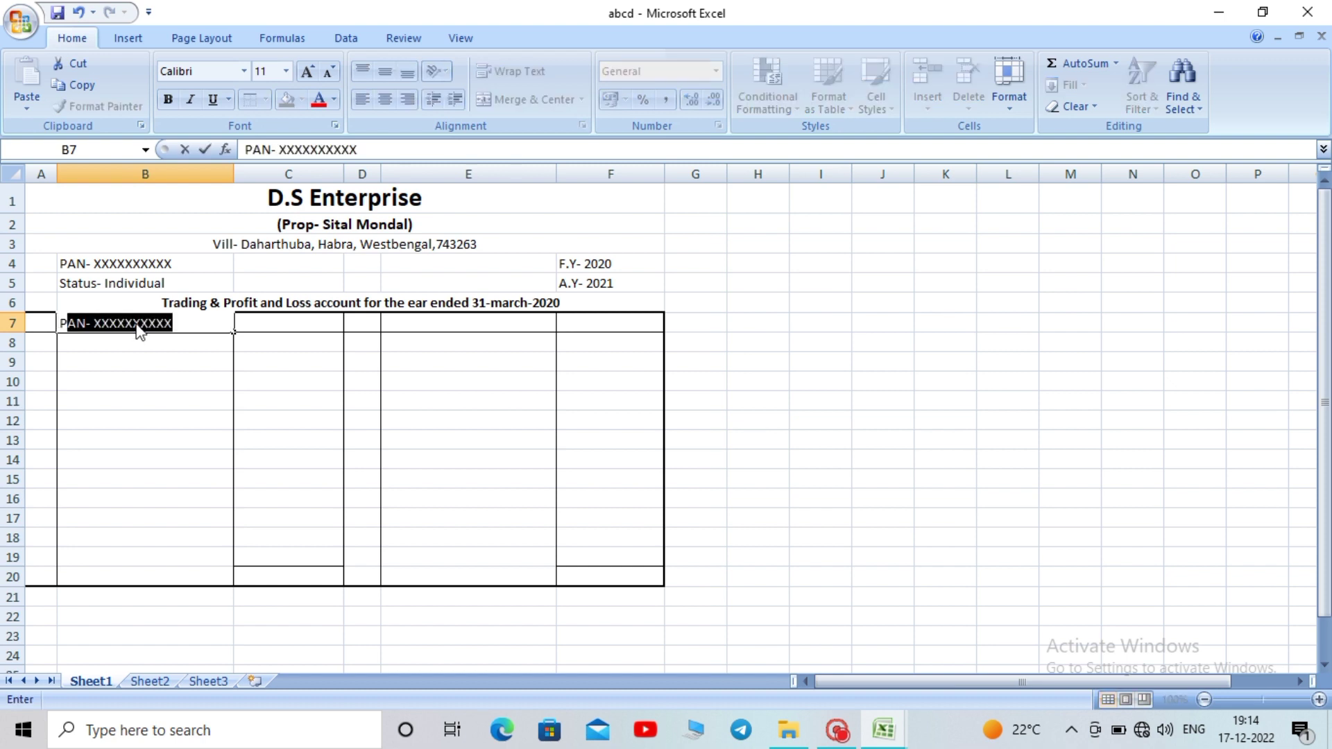
{"action": "type", "text": "arti"}
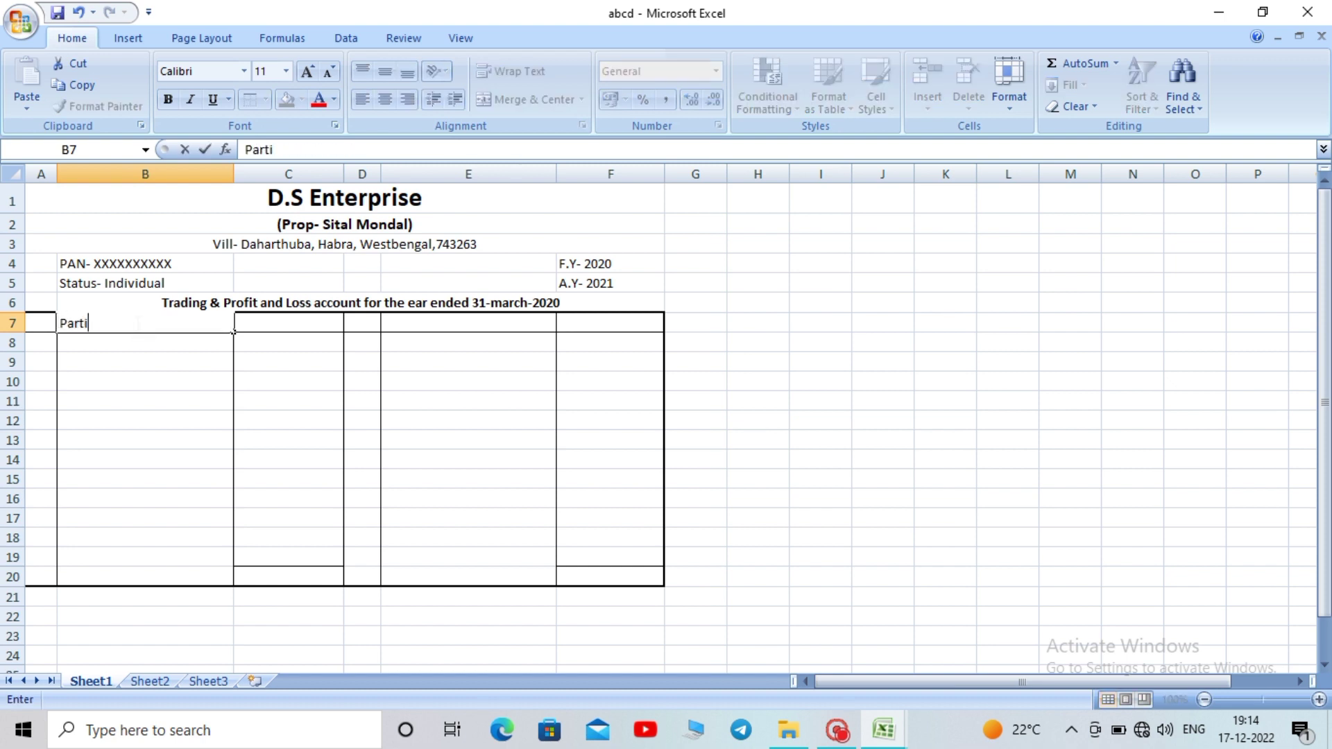
{"action": "type", "text": "cular"}
{"action": "left_click", "coordinate": [324, 458]}
{"action": "left_click", "coordinate": [282, 320]}
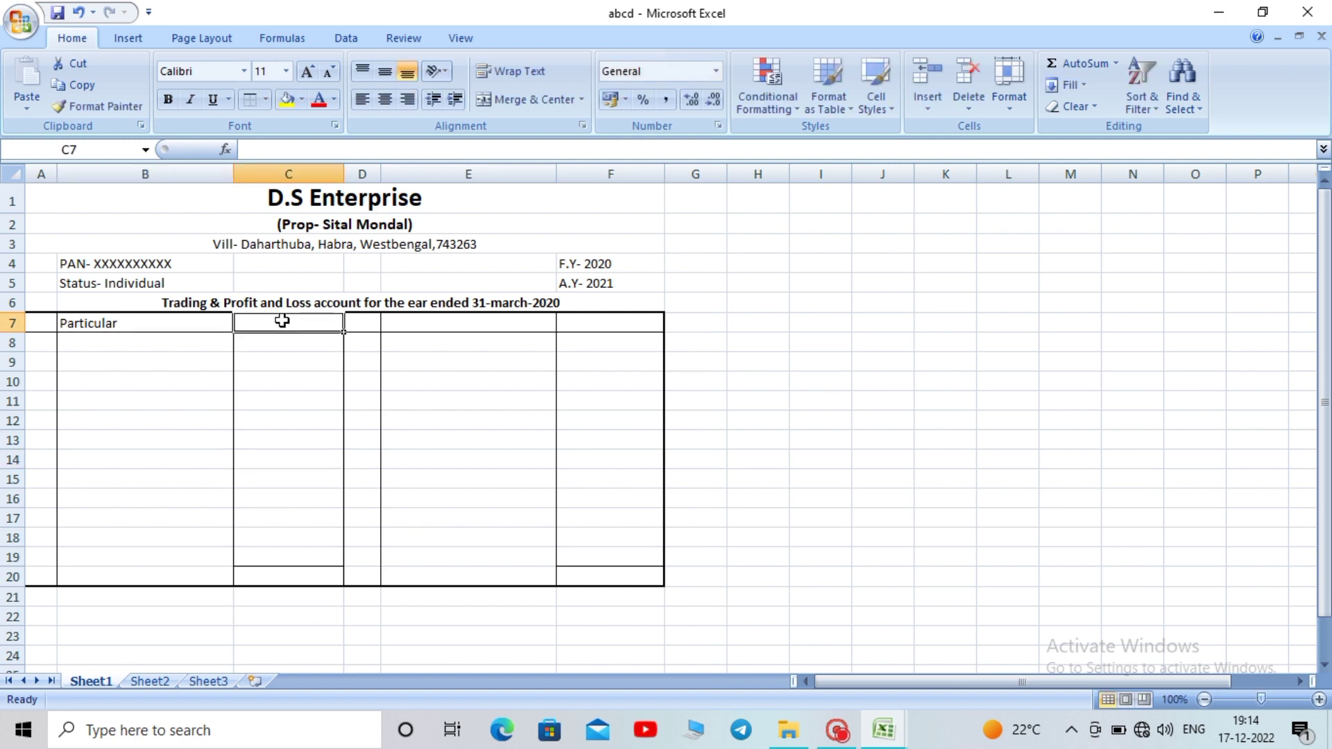
{"action": "type", "text": "A"}
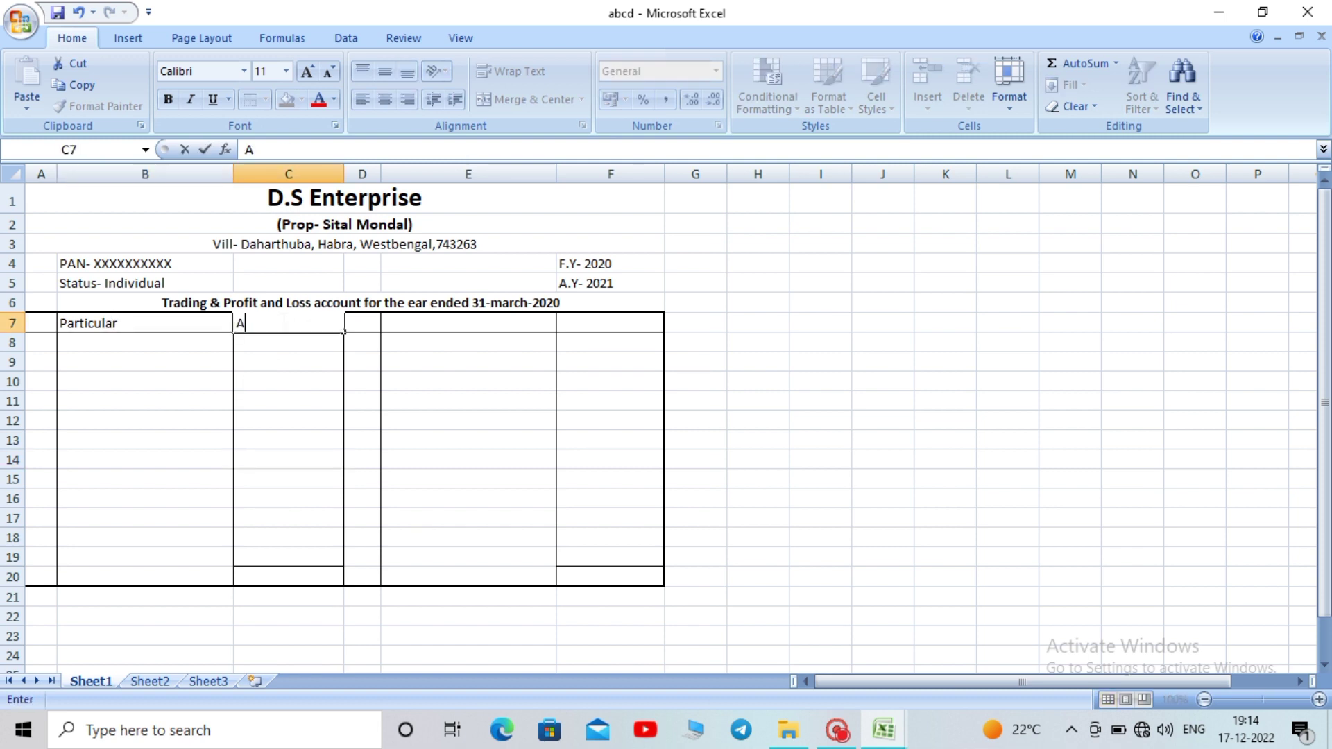
{"action": "type", "text": "mount"}
{"action": "left_click", "coordinate": [541, 438]}
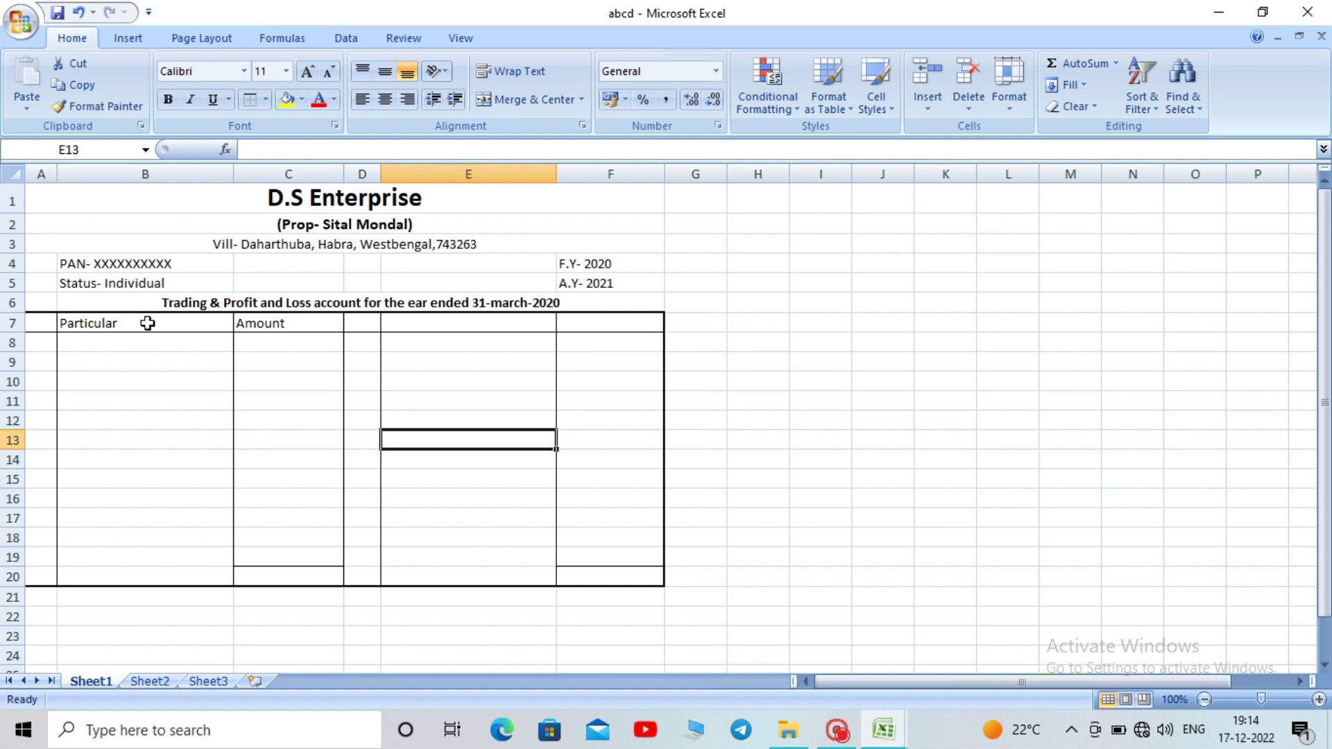
Copy the Particular and Amount headings to E7:F7 for the credit side
{"action": "left_click_drag", "start_coordinate": [146, 322], "coordinate": [272, 319]}
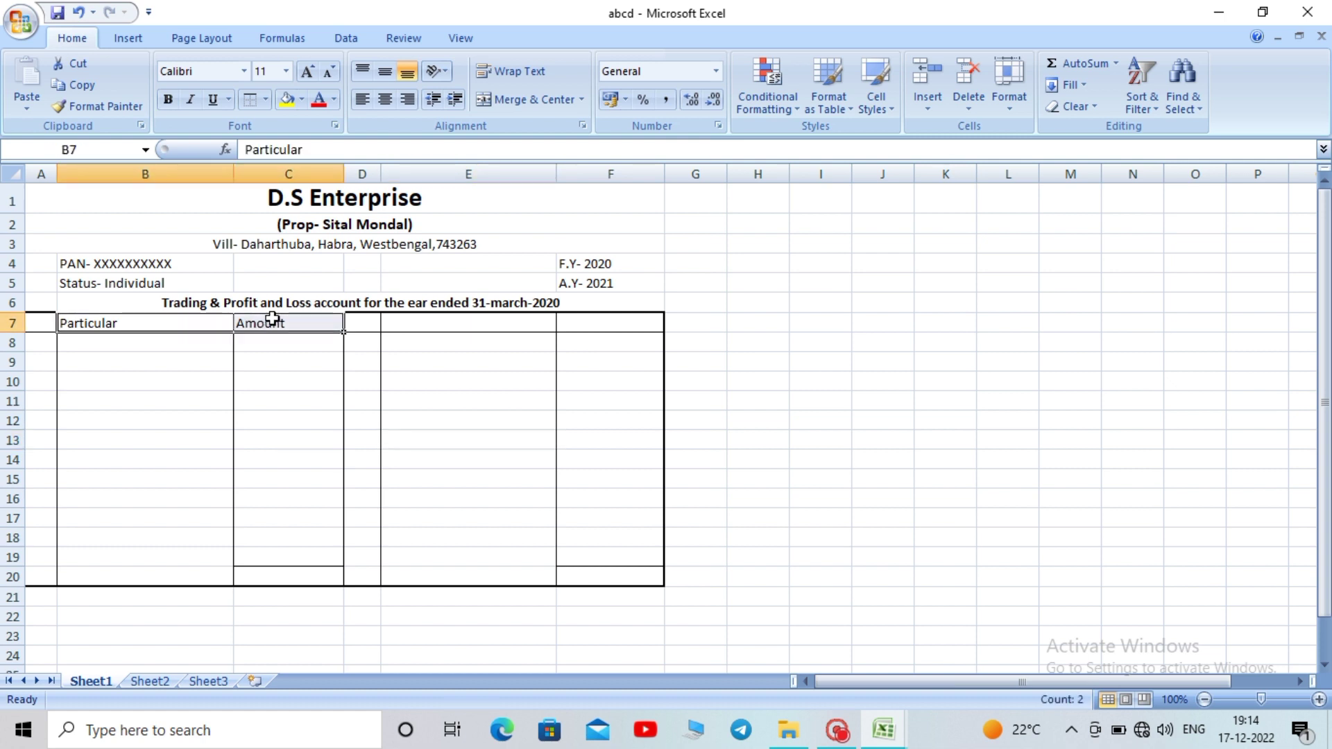
{"action": "key", "text": "ctrl+c"}
{"action": "left_click", "coordinate": [425, 318]}
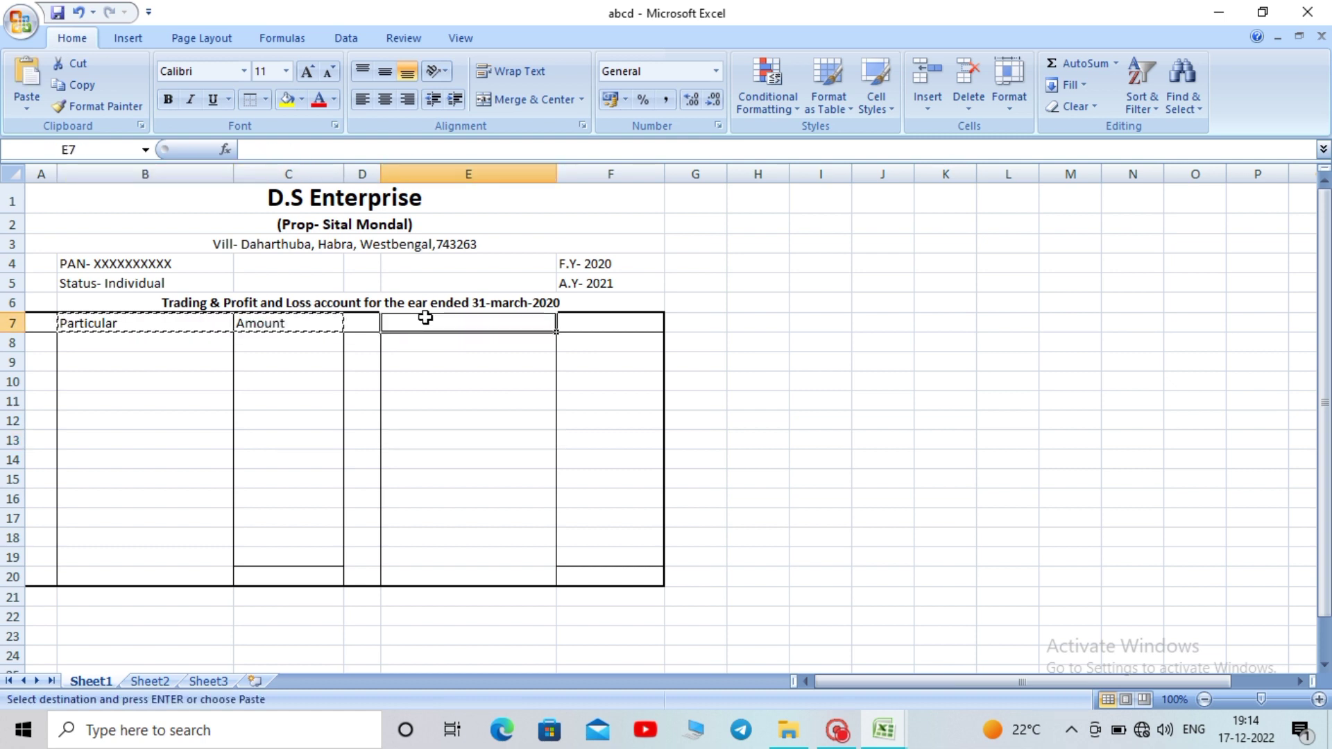
{"action": "key", "text": "ctrl+v"}
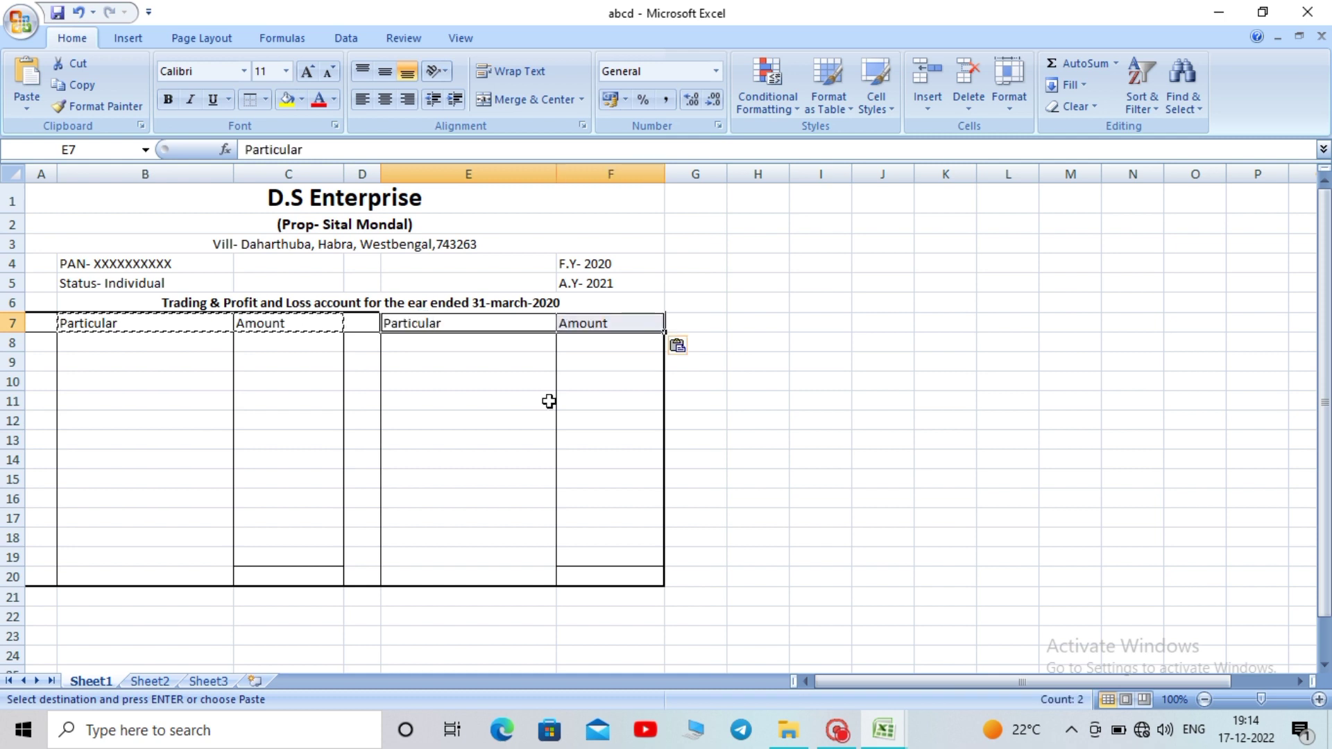
{"action": "left_click", "coordinate": [765, 451]}
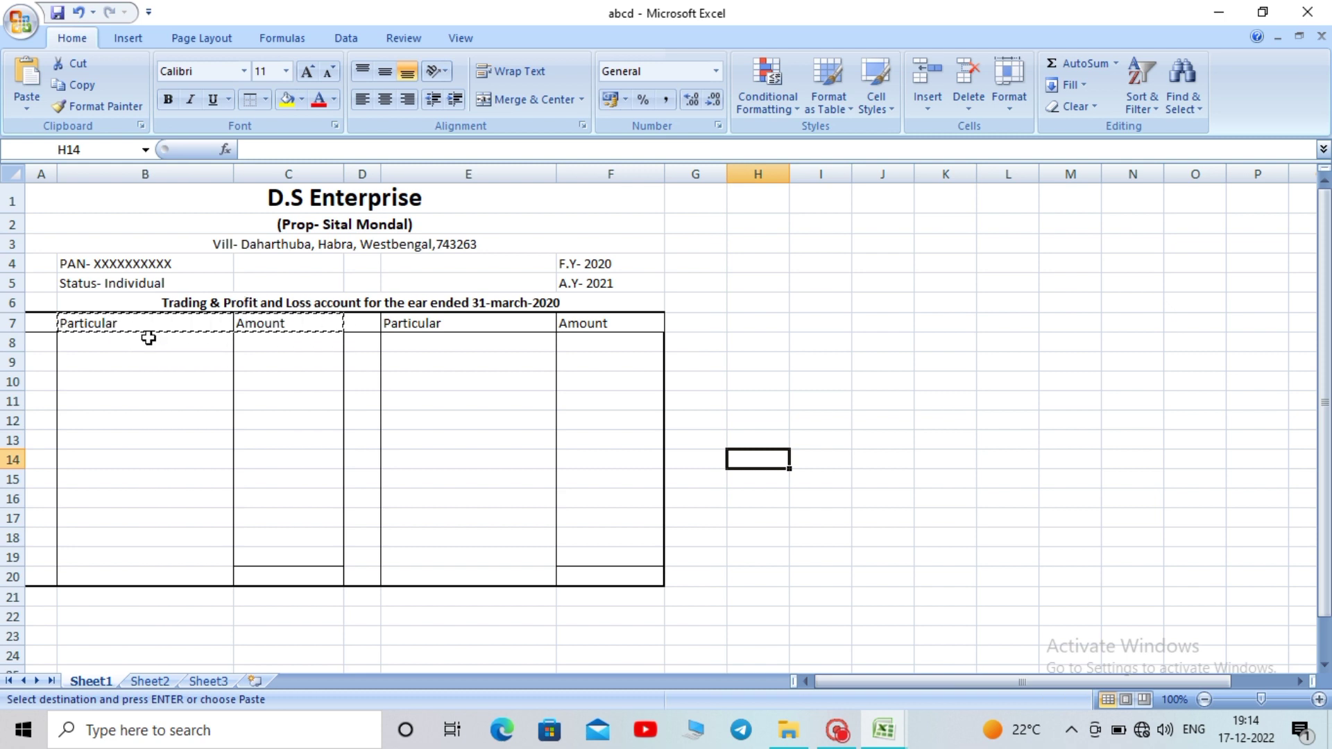
{"action": "key", "text": "Escape"}
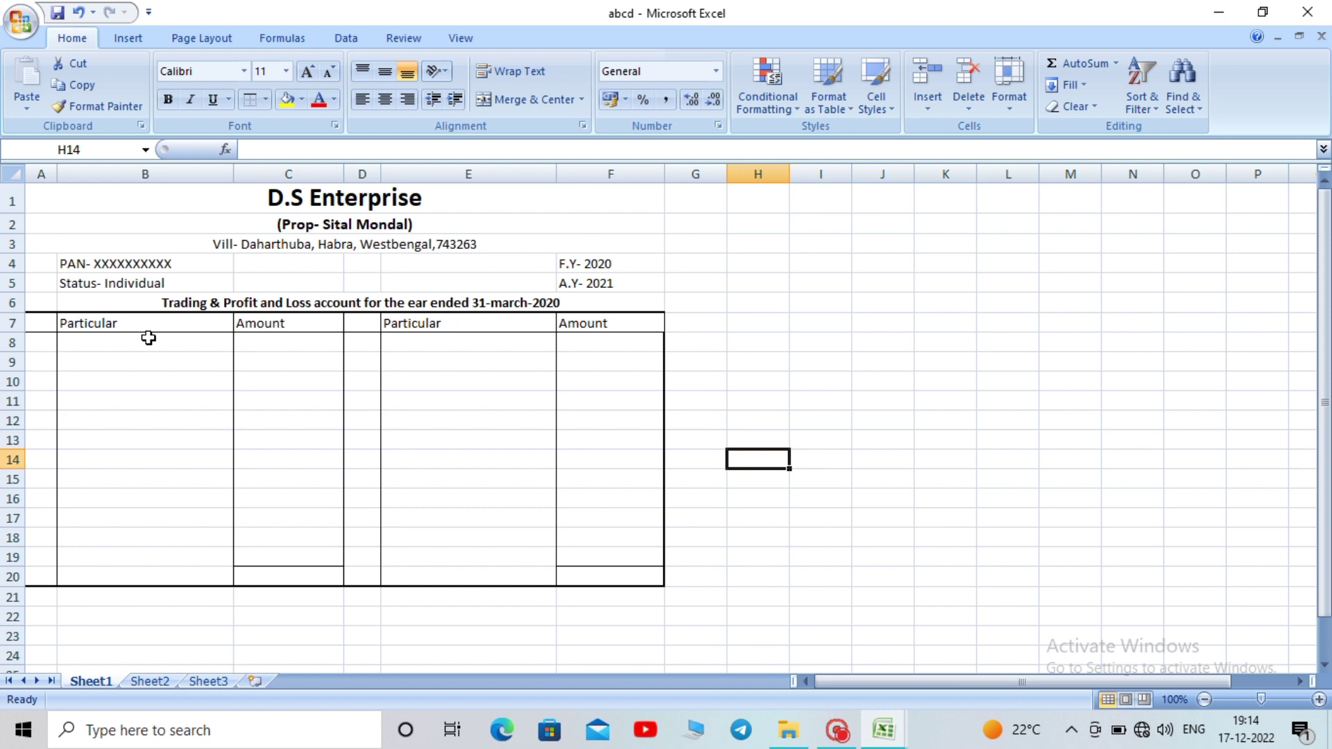
Enter 'To' in A8 for the debit side and 'By' in D8 for the credit side
{"action": "left_click", "coordinate": [163, 392]}
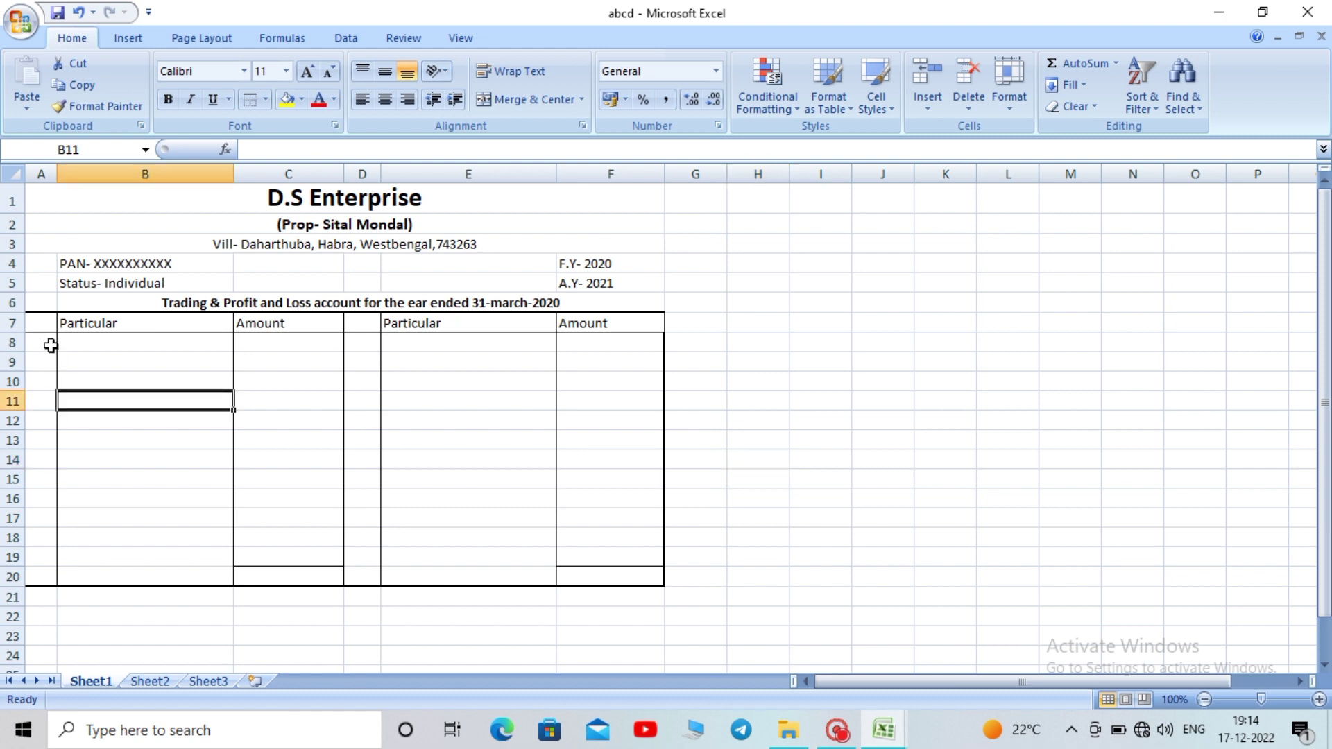
{"action": "left_click", "coordinate": [48, 345]}
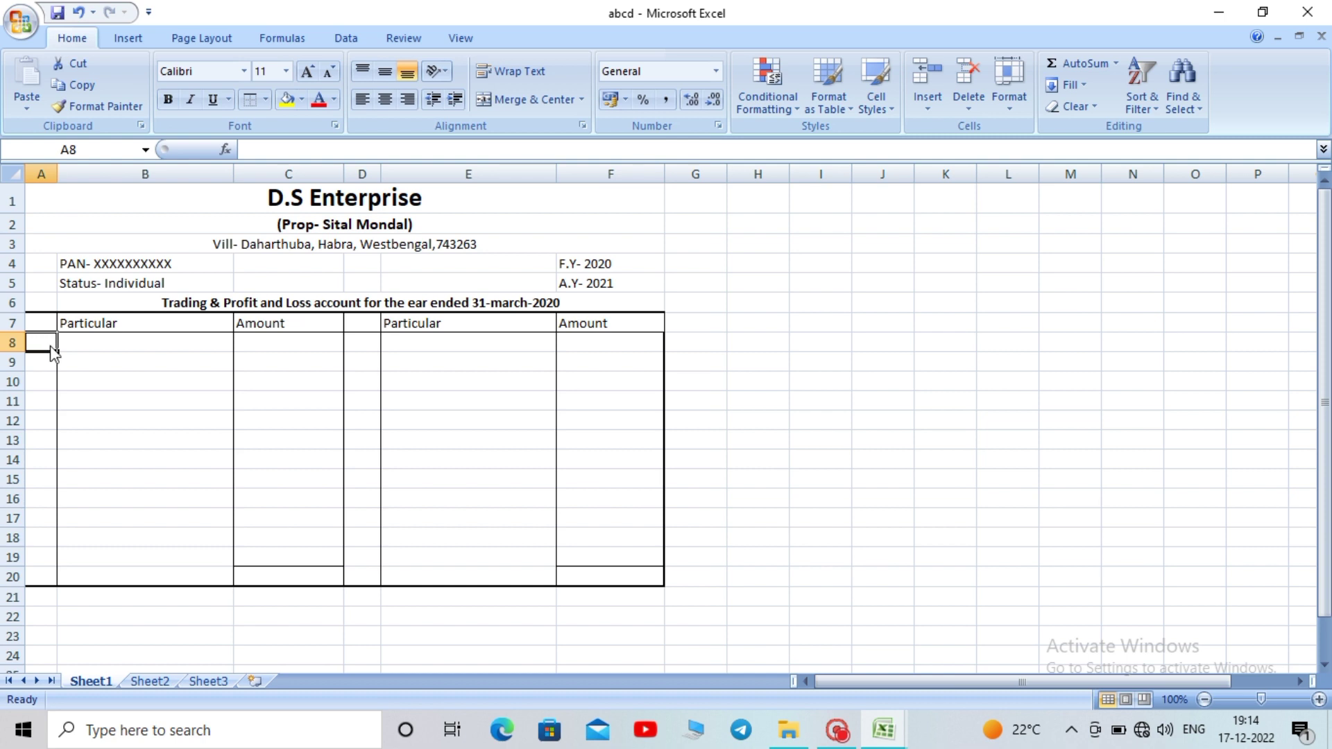
{"action": "type", "text": "To"}
{"action": "left_click", "coordinate": [135, 432]}
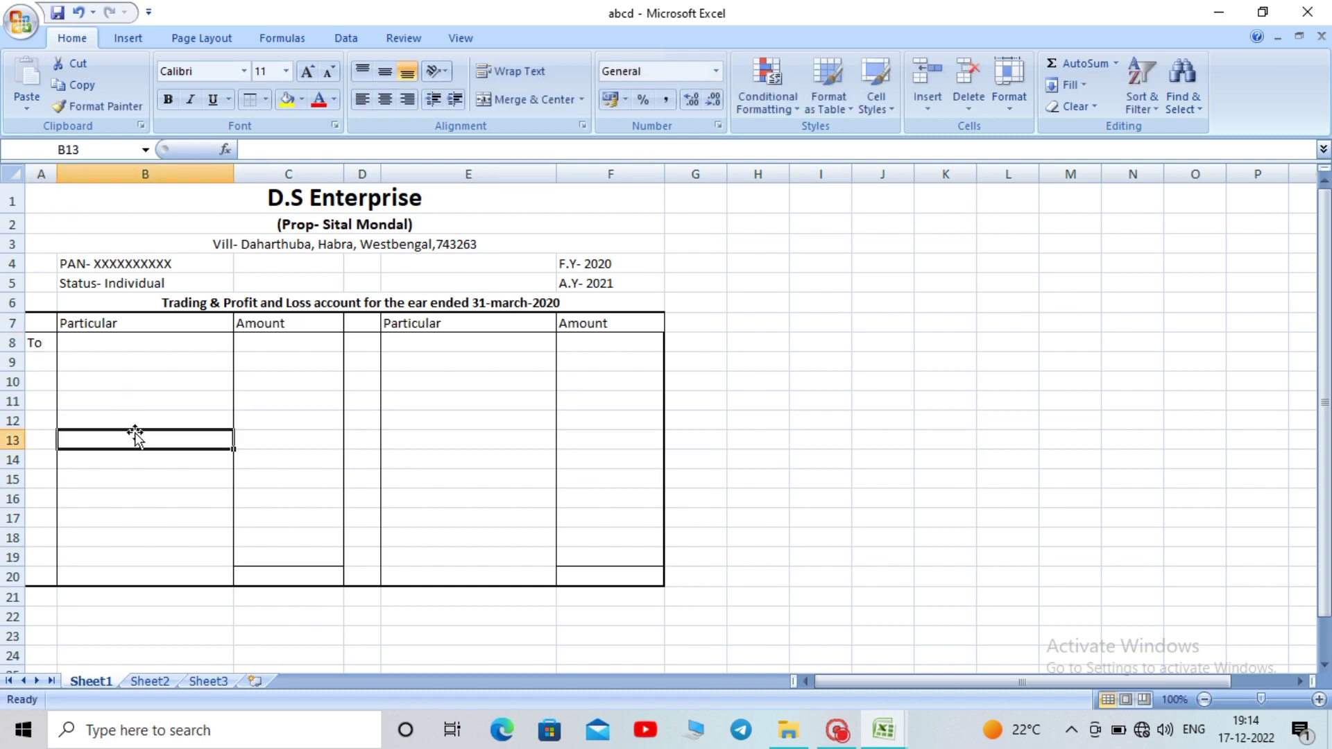
{"action": "left_click", "coordinate": [370, 350]}
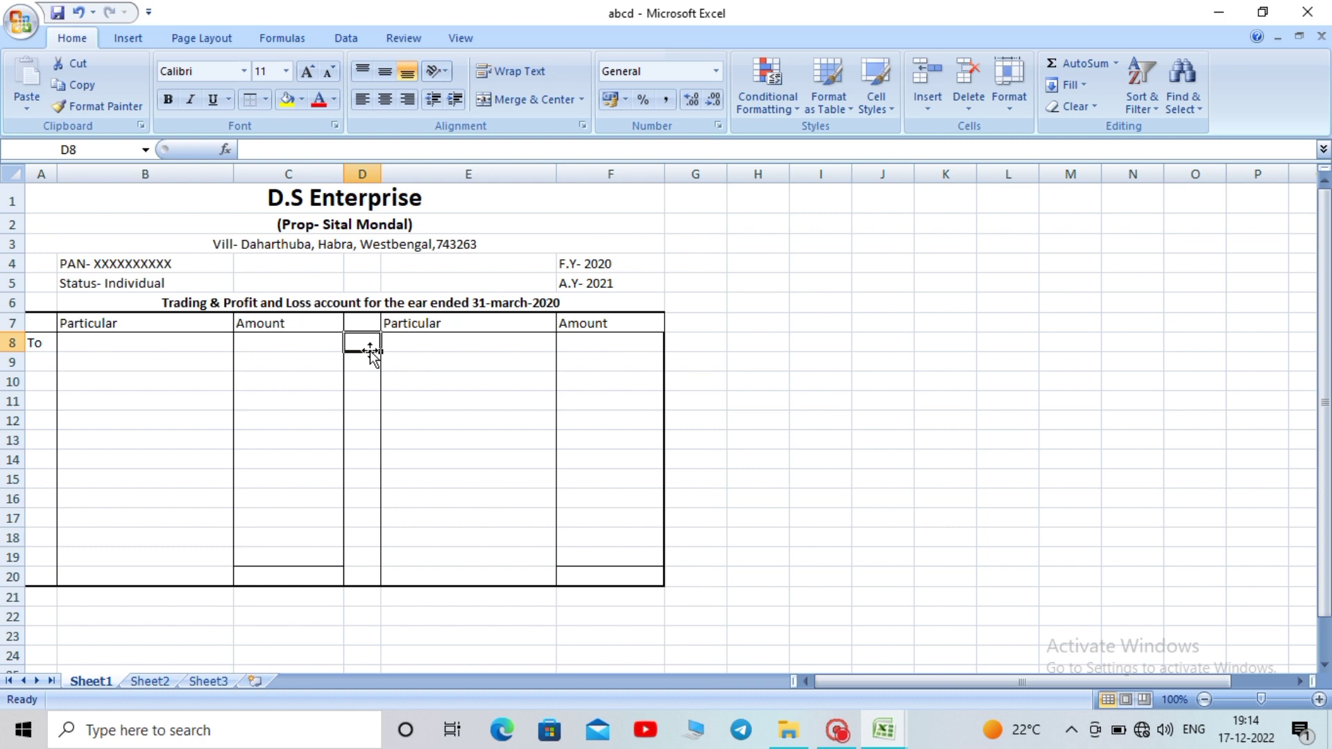
{"action": "type", "text": "By"}
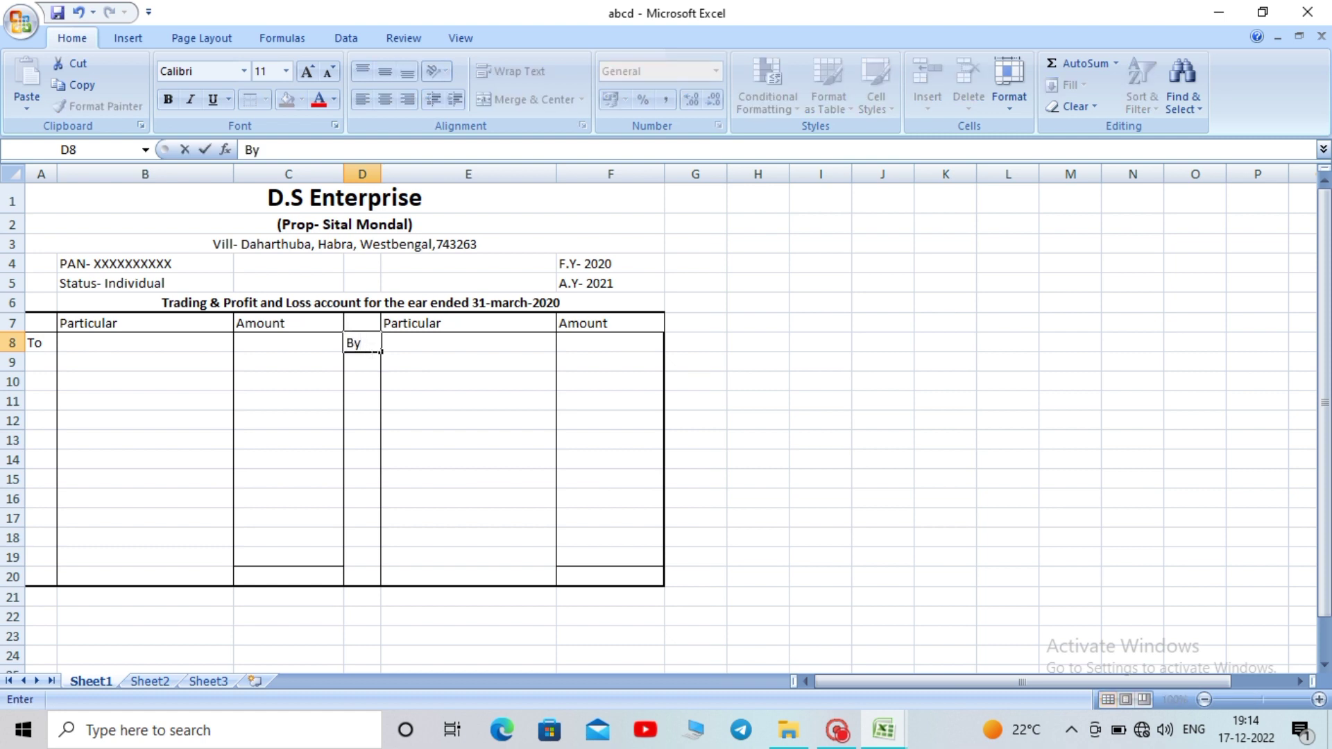
{"action": "left_click", "coordinate": [454, 416]}
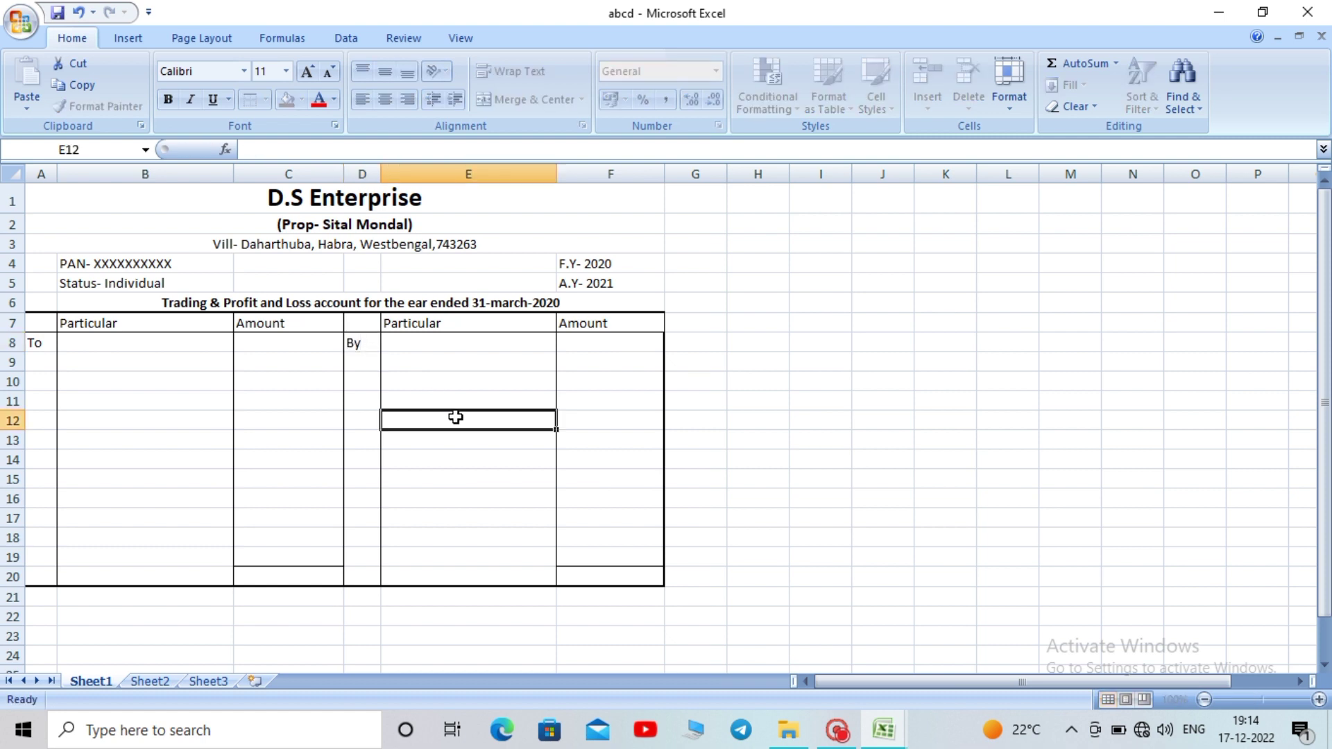
{"action": "left_click", "coordinate": [130, 347]}
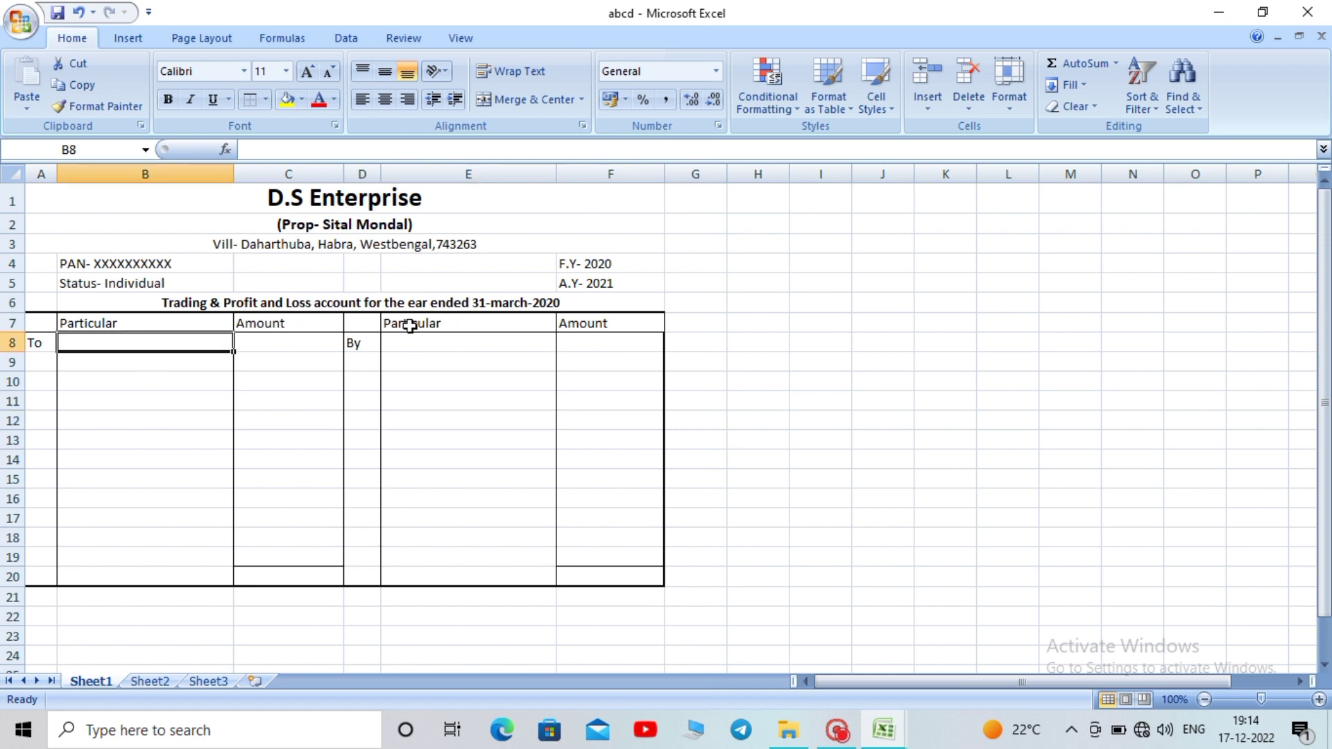
{"action": "left_click", "coordinate": [449, 458]}
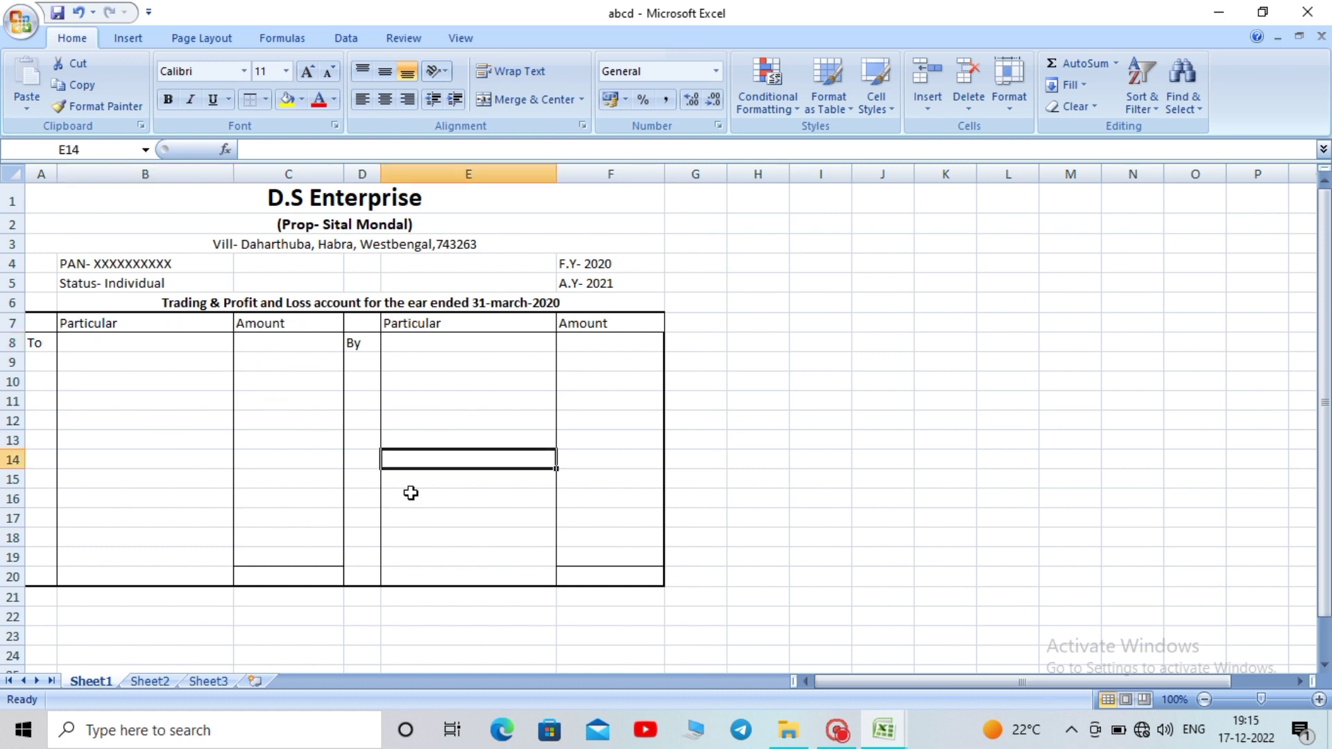
{"action": "left_click", "coordinate": [103, 340]}
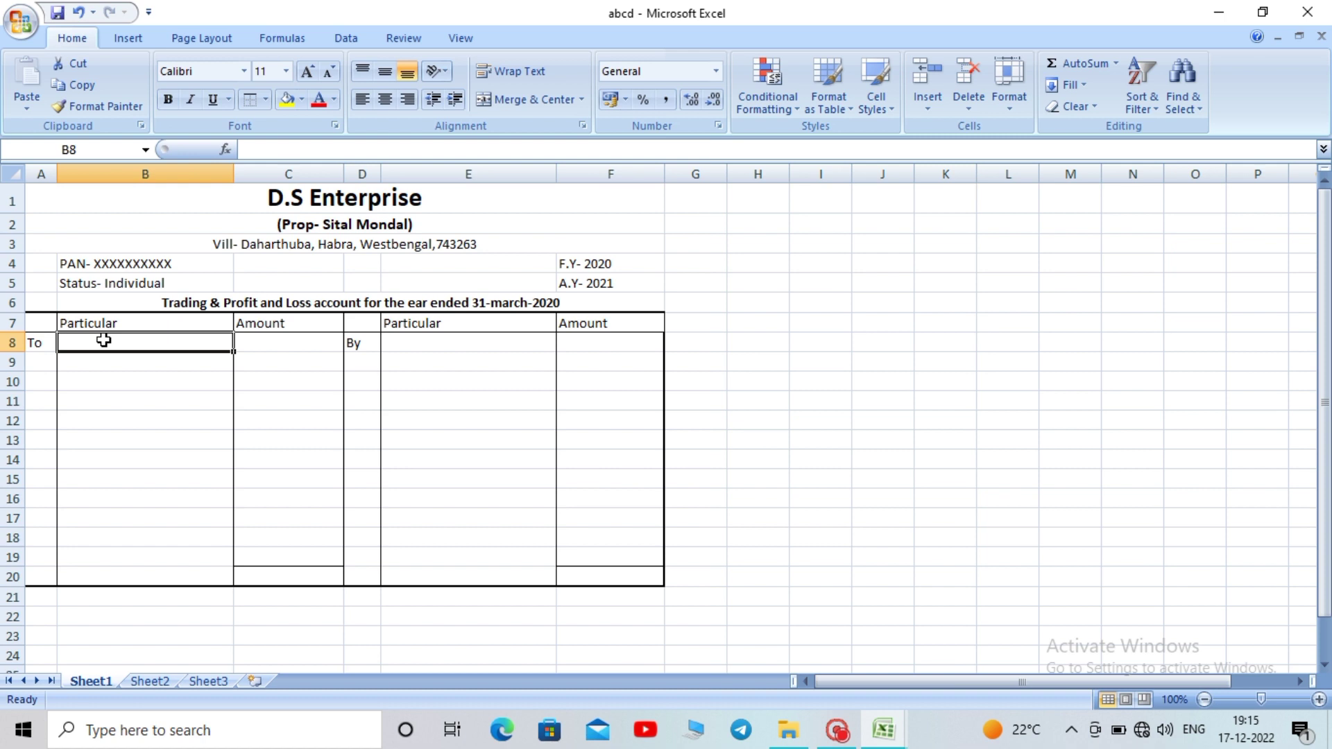
Enter Opening Stock in B8, Sales in E8, Purchase in B9 and Carriage Inword in B10
{"action": "type", "text": "O"}
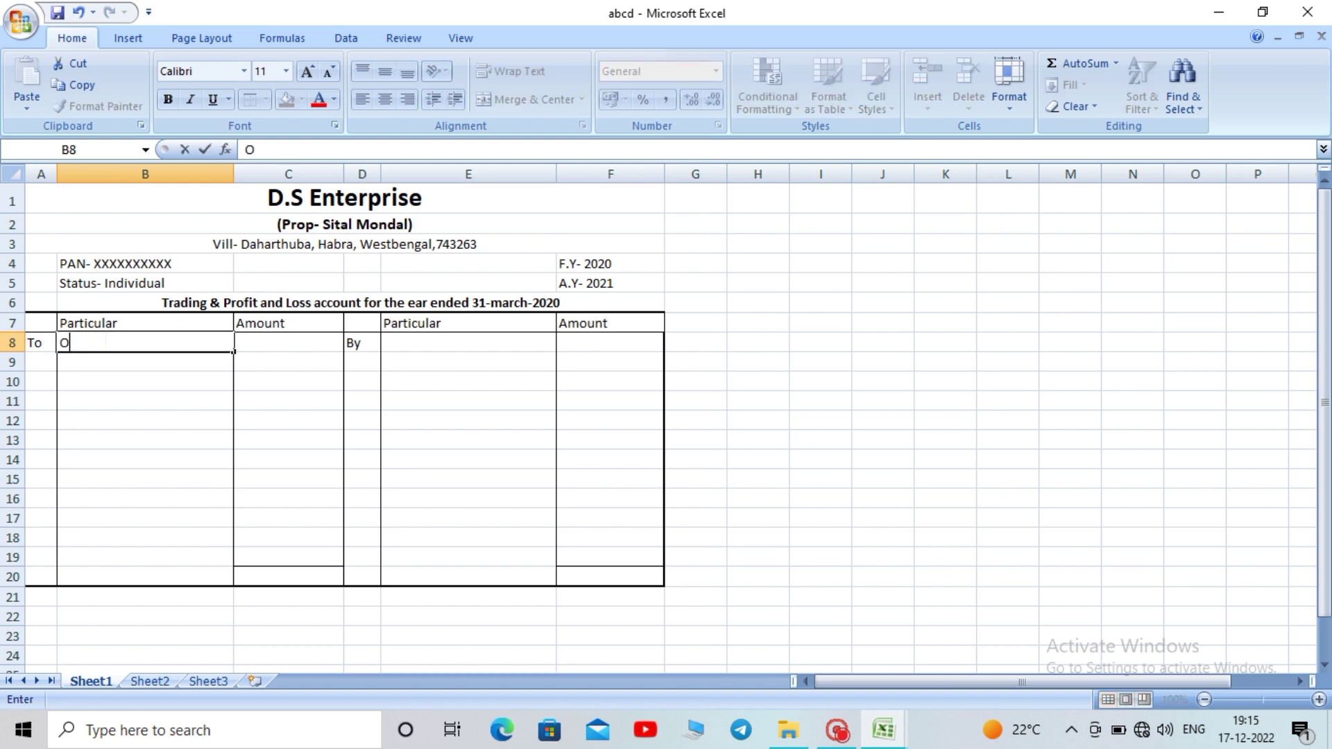
{"action": "type", "text": "pening S"}
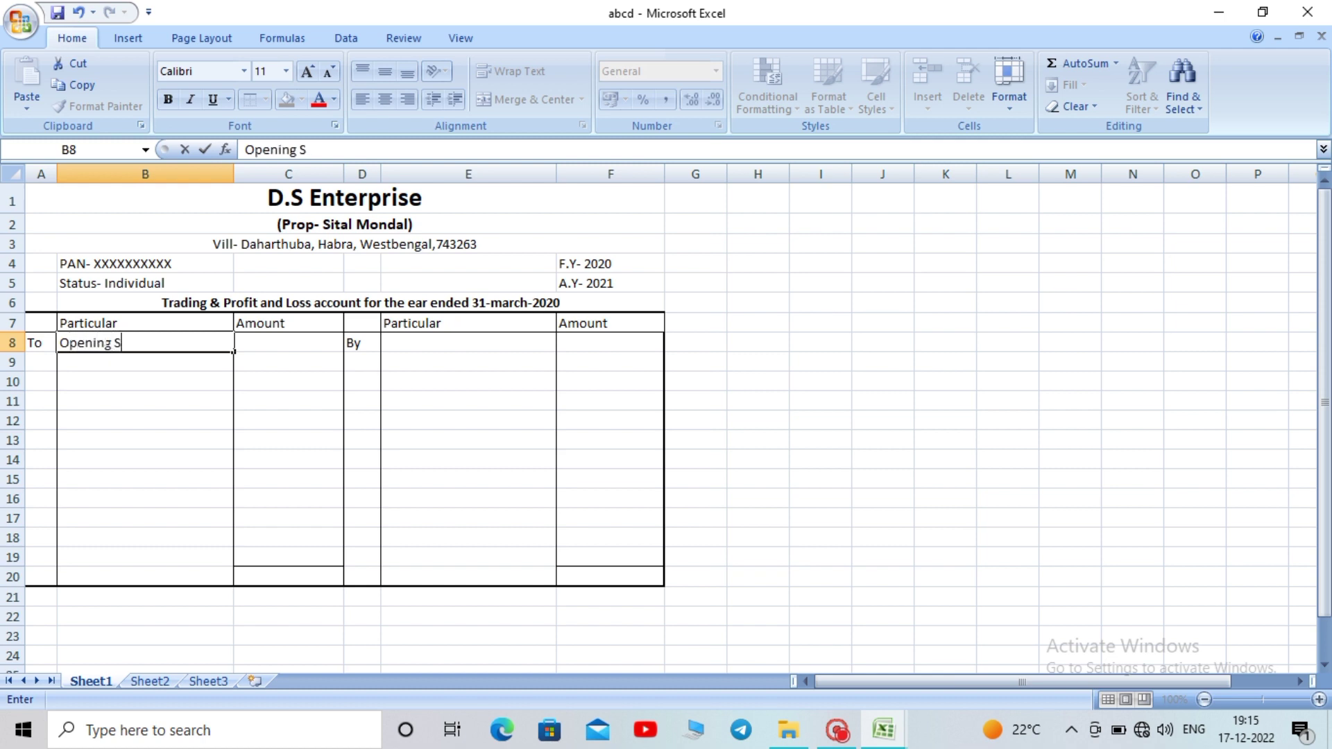
{"action": "type", "text": "tock"}
{"action": "left_click", "coordinate": [167, 402]}
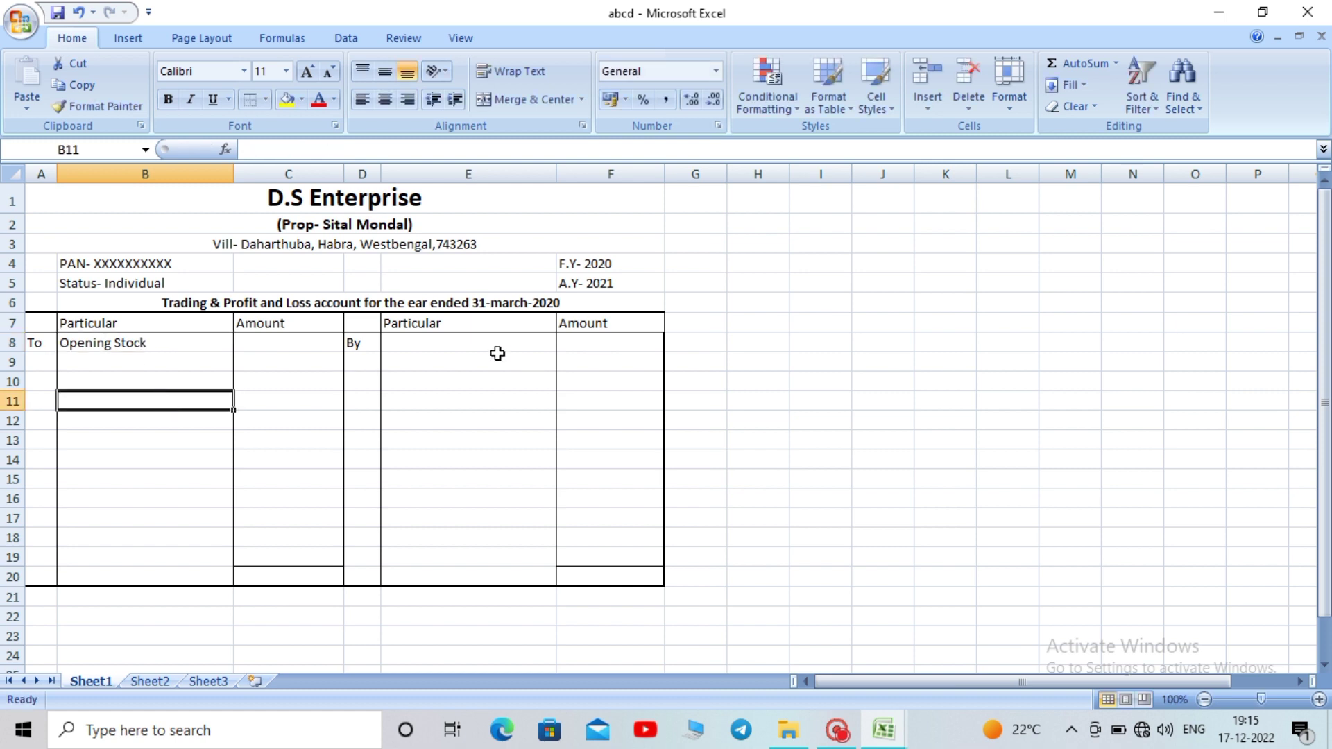
{"action": "left_click", "coordinate": [458, 345]}
{"action": "type", "text": "Sales"}
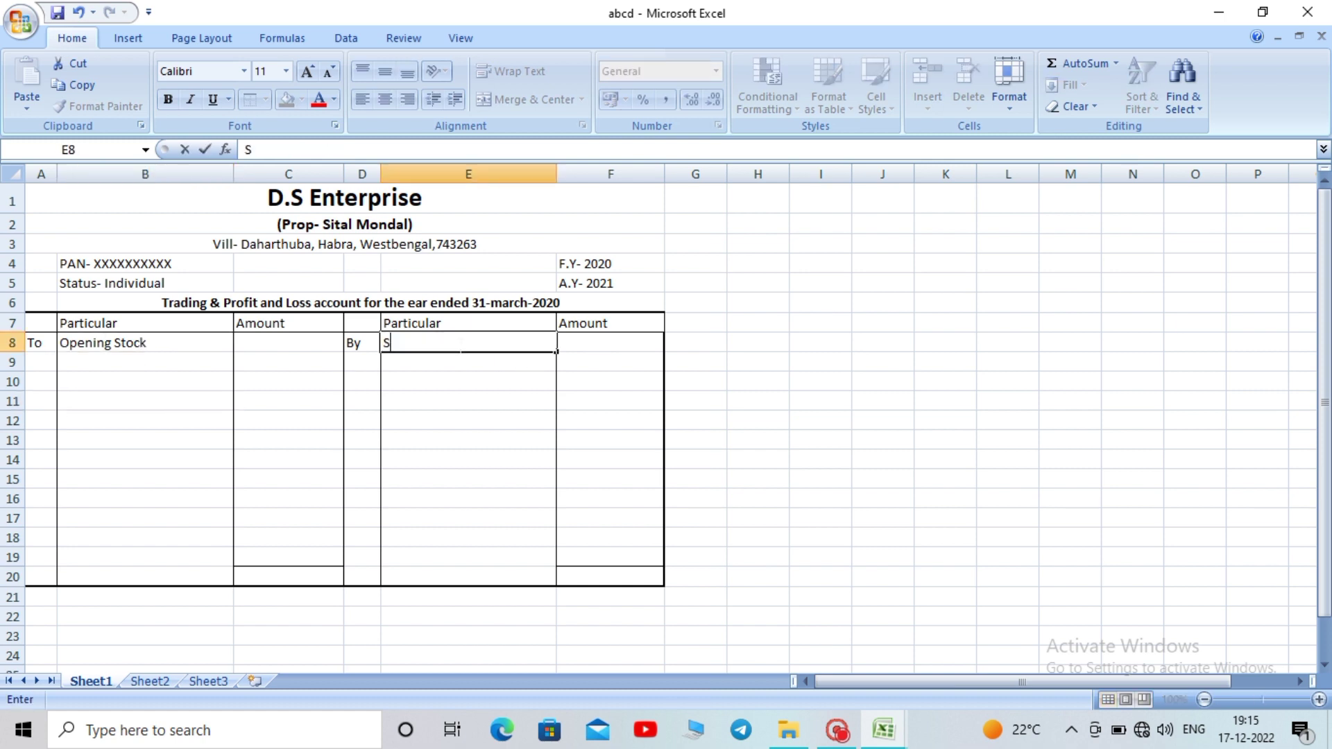
{"action": "left_click", "coordinate": [441, 420]}
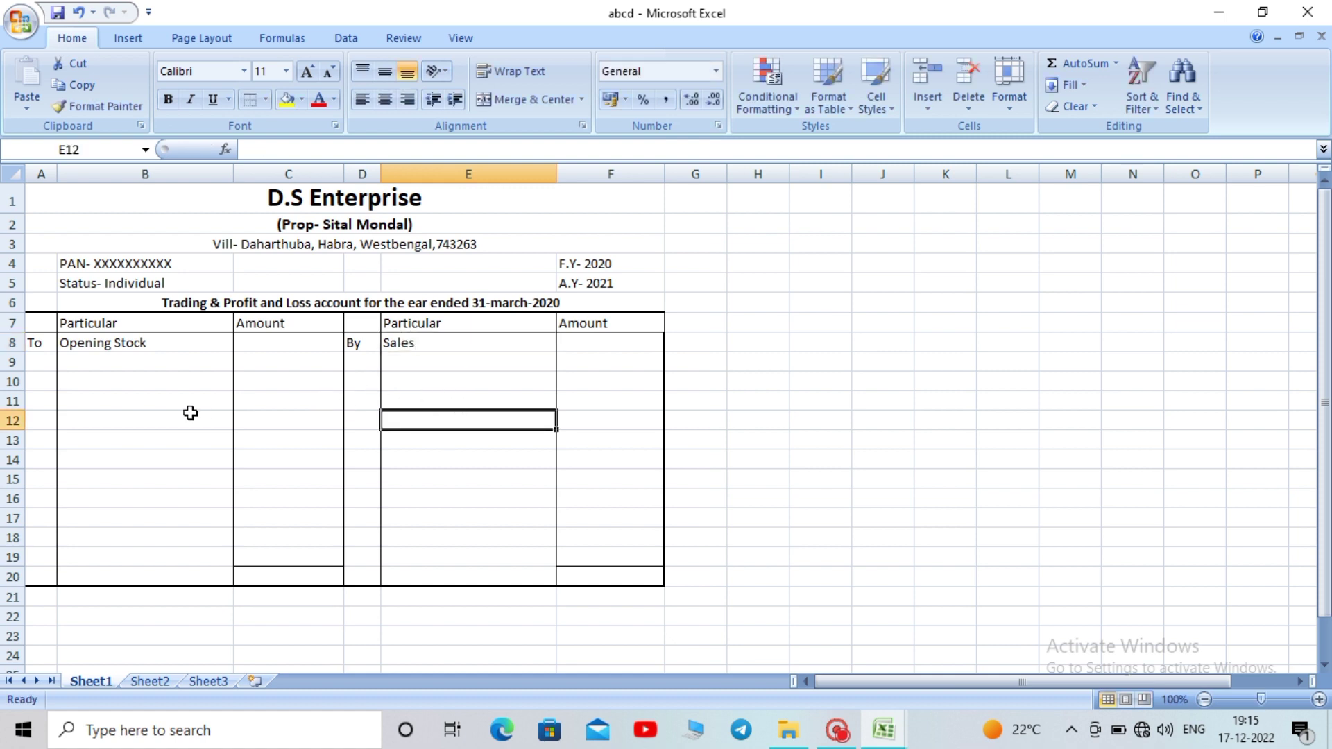
{"action": "left_click", "coordinate": [90, 366]}
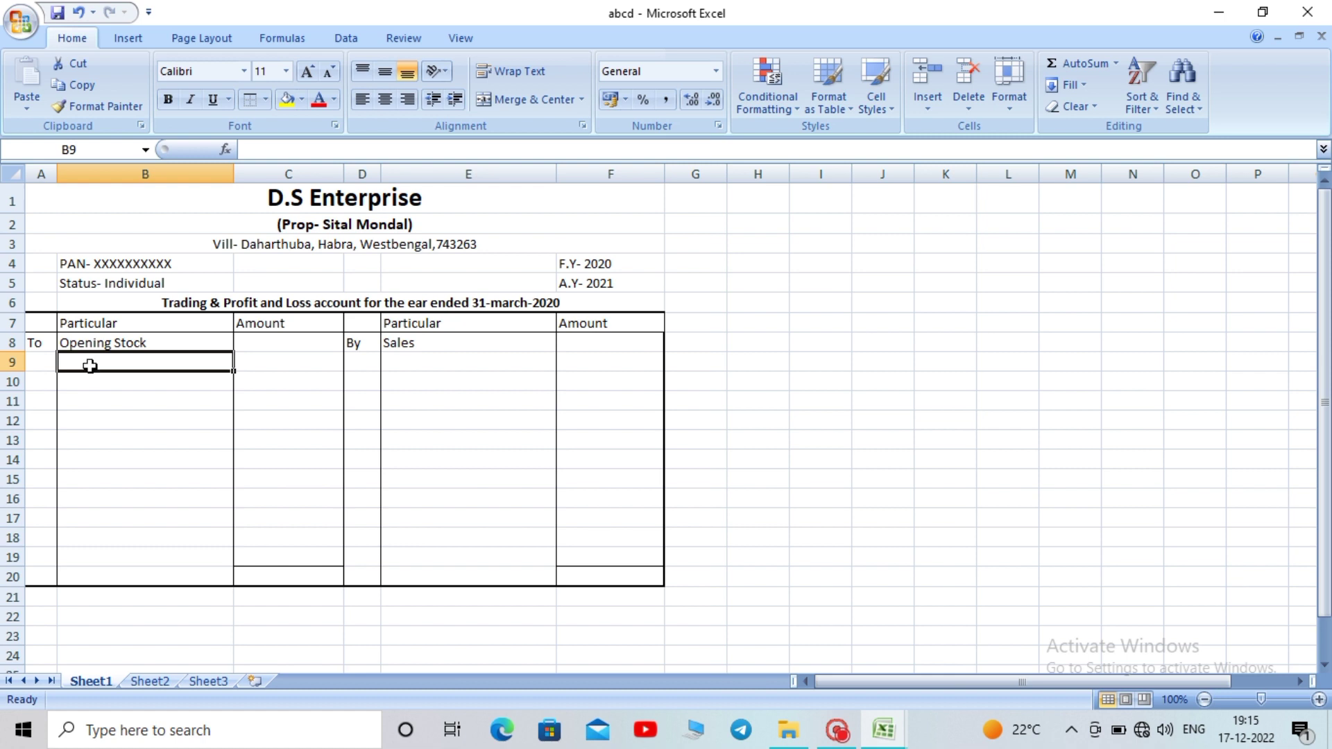
{"action": "type", "text": "P"}
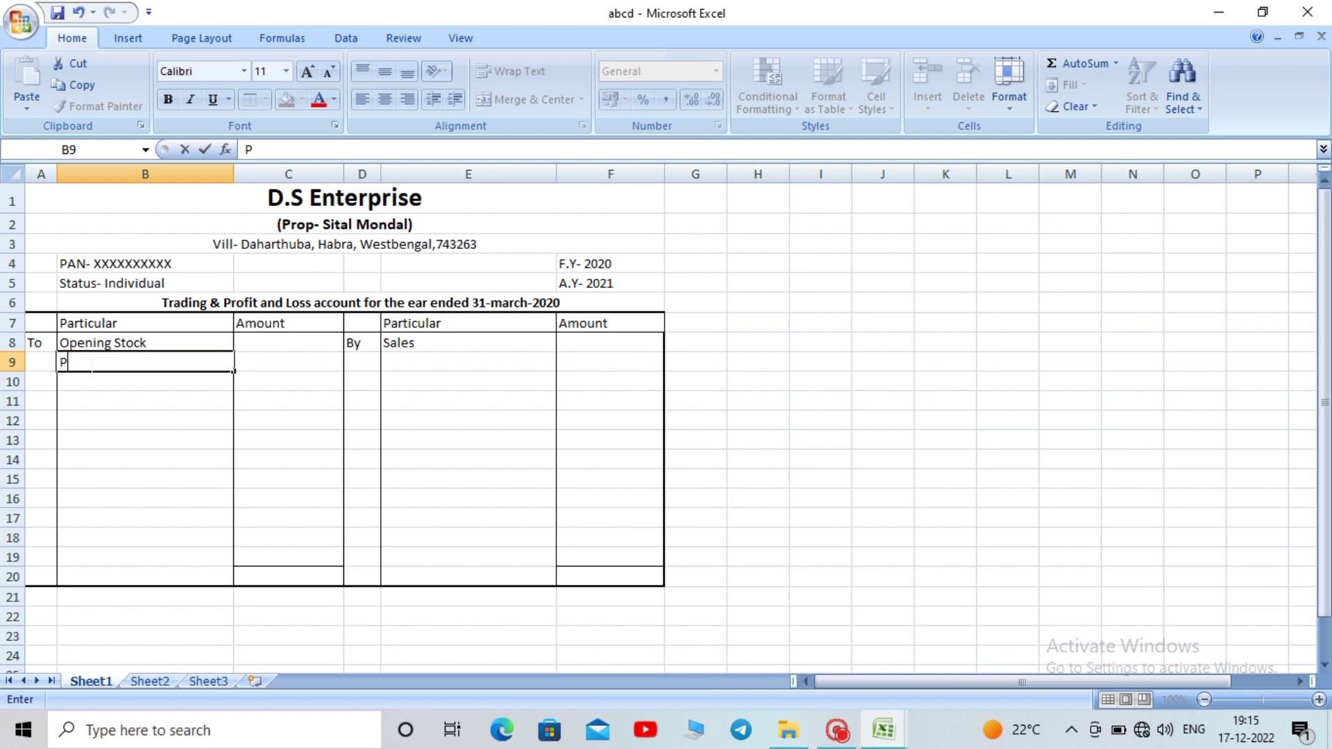
{"action": "type", "text": "iurchase"}
{"action": "key", "text": "Return"}
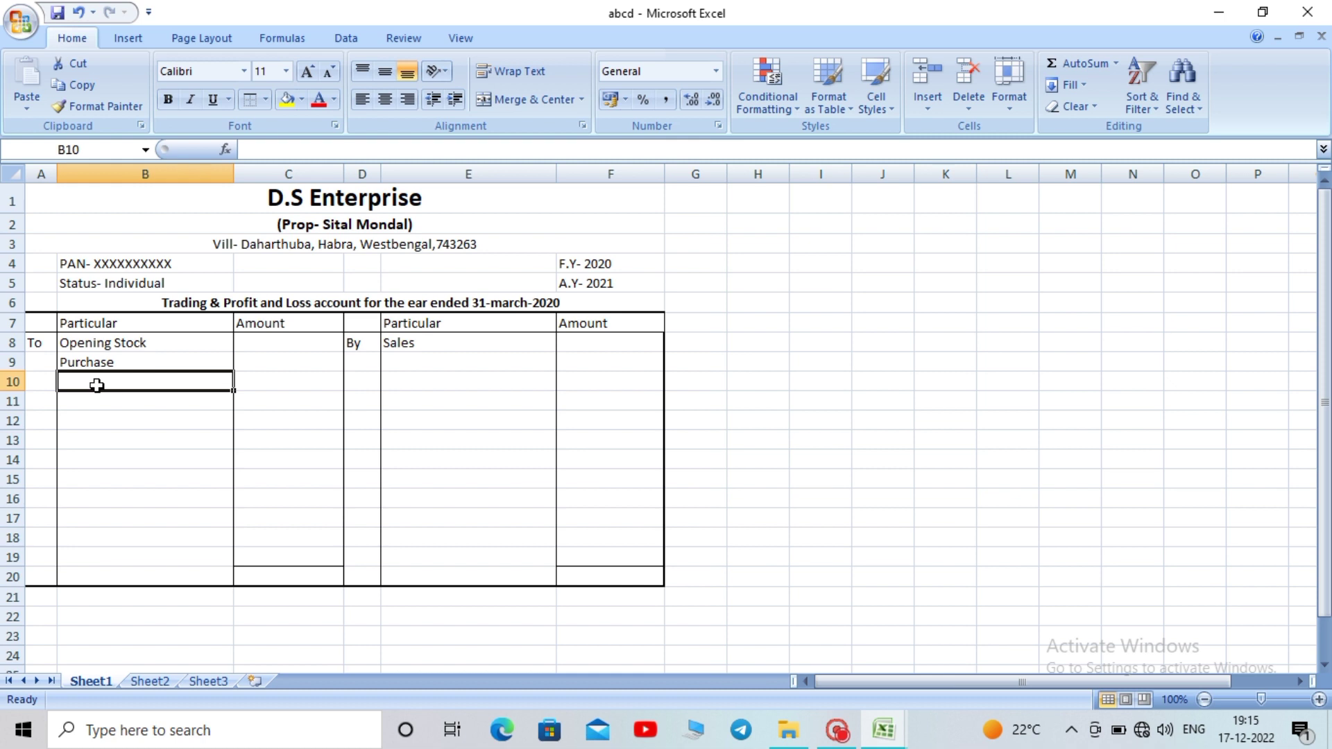
{"action": "type", "text": "Carria"}
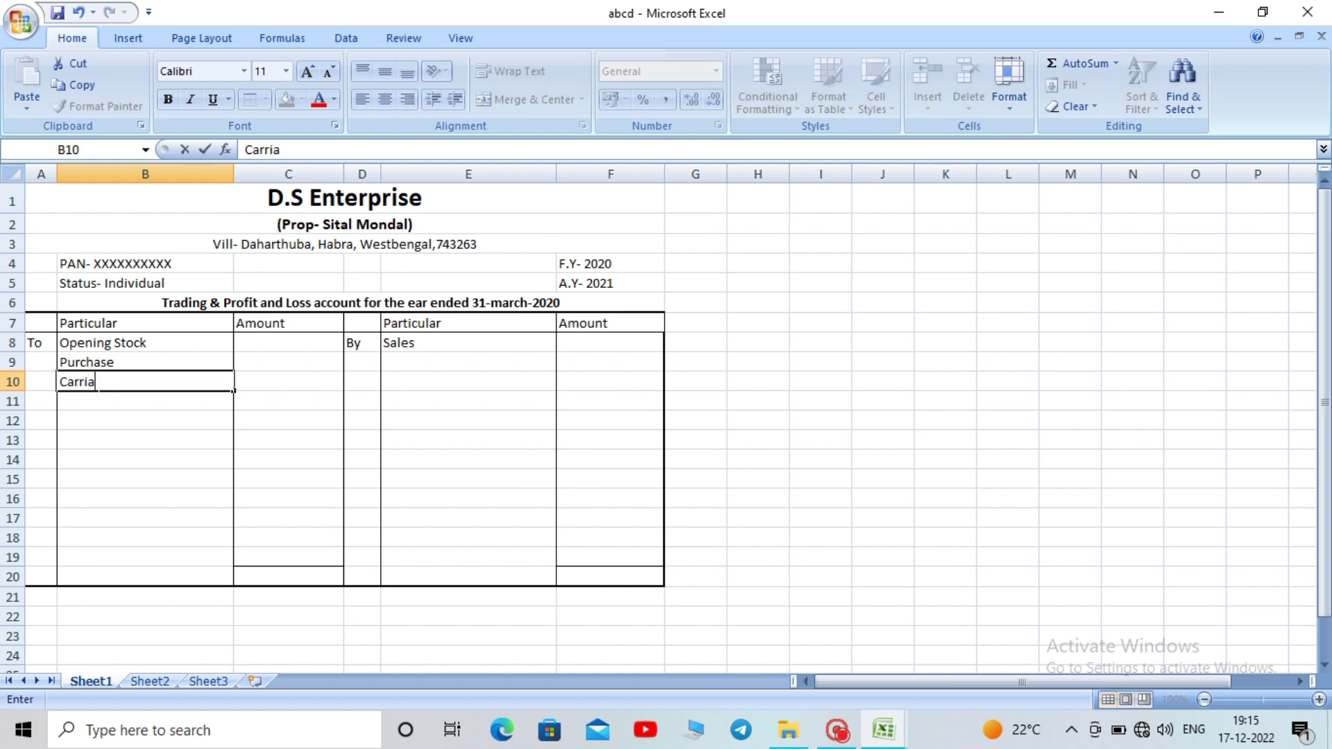
{"action": "type", "text": "ge Inword"}
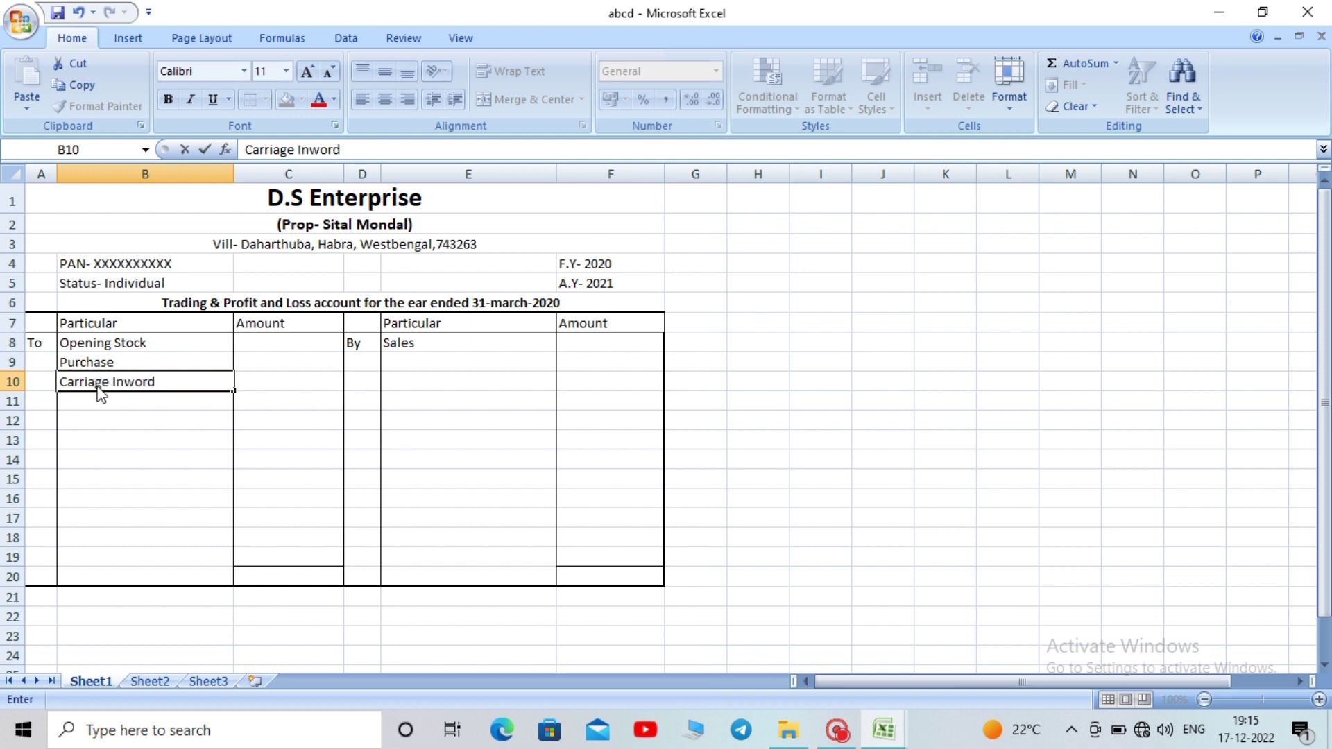
{"action": "left_click", "coordinate": [96, 401]}
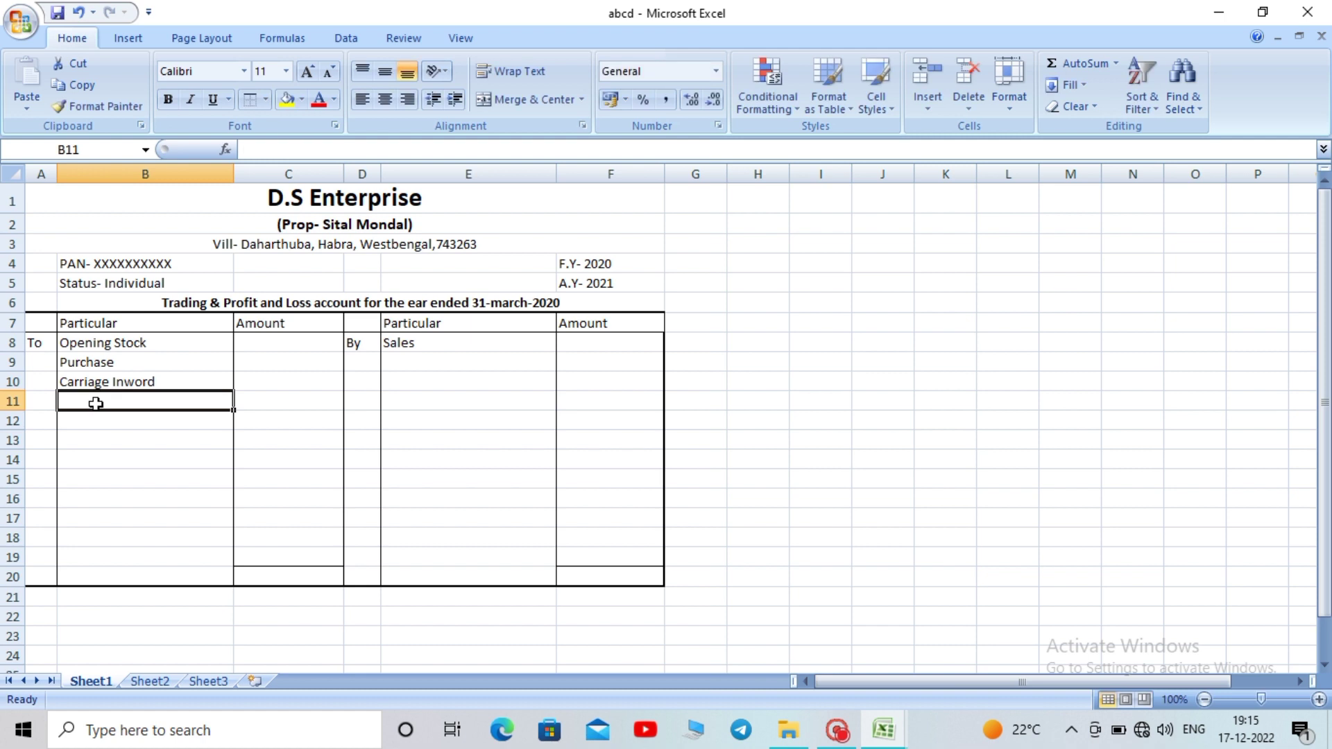
Enter Wages in B11, Gross Profit in B12 and Closing Stock in E11
{"action": "type", "text": "Wa"}
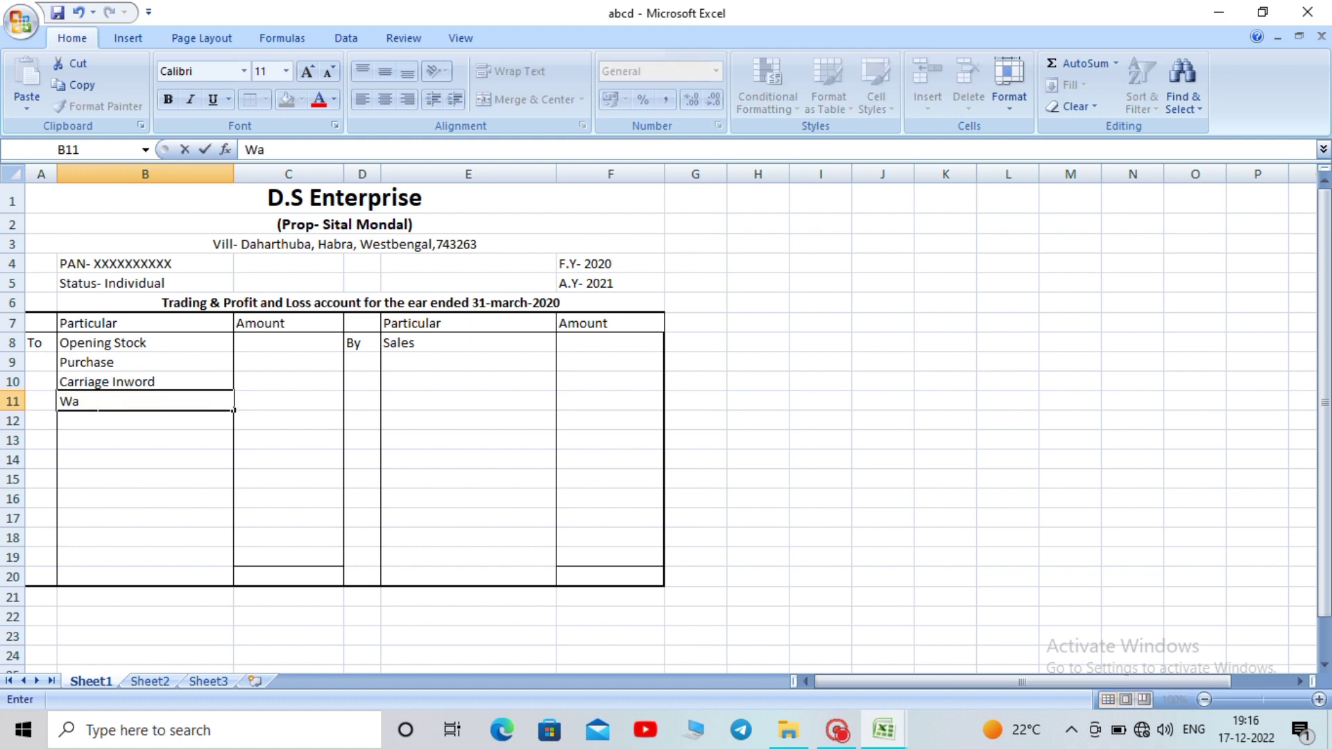
{"action": "type", "text": "ges"}
{"action": "left_click", "coordinate": [145, 453]}
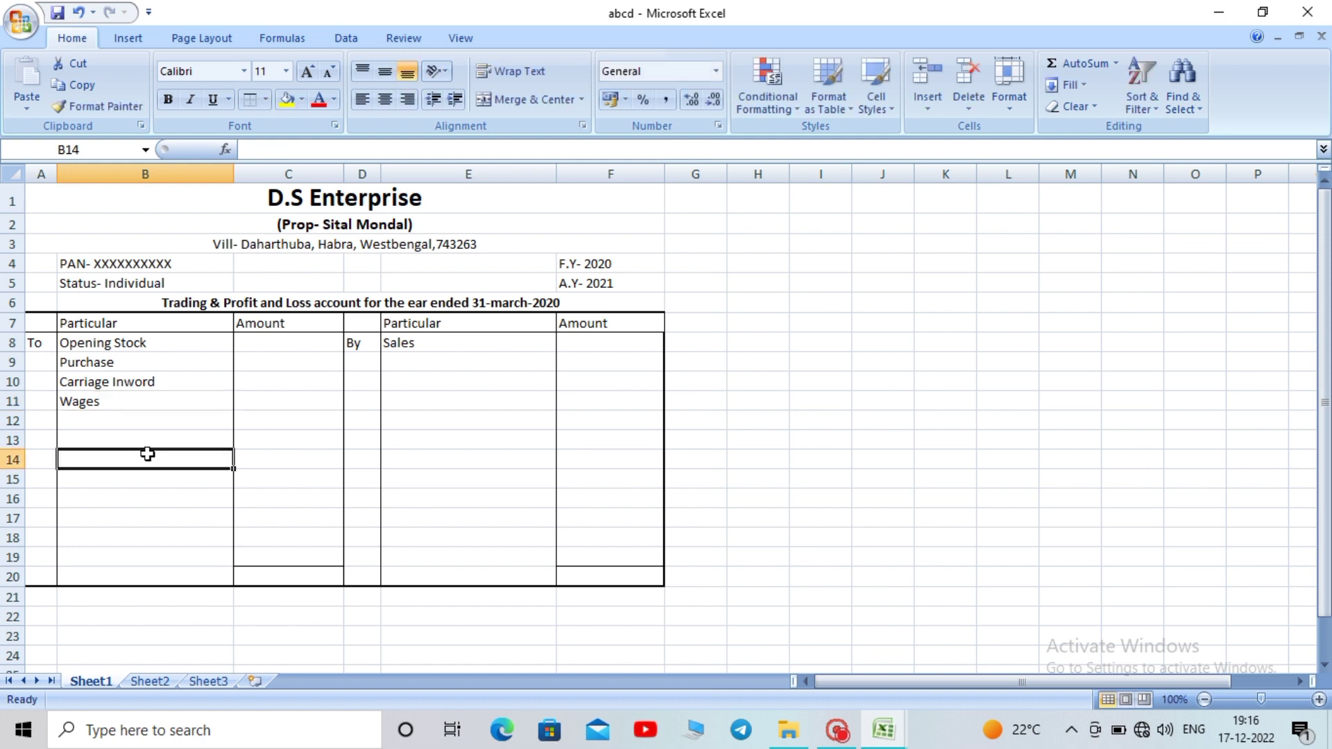
{"action": "left_click", "coordinate": [129, 418]}
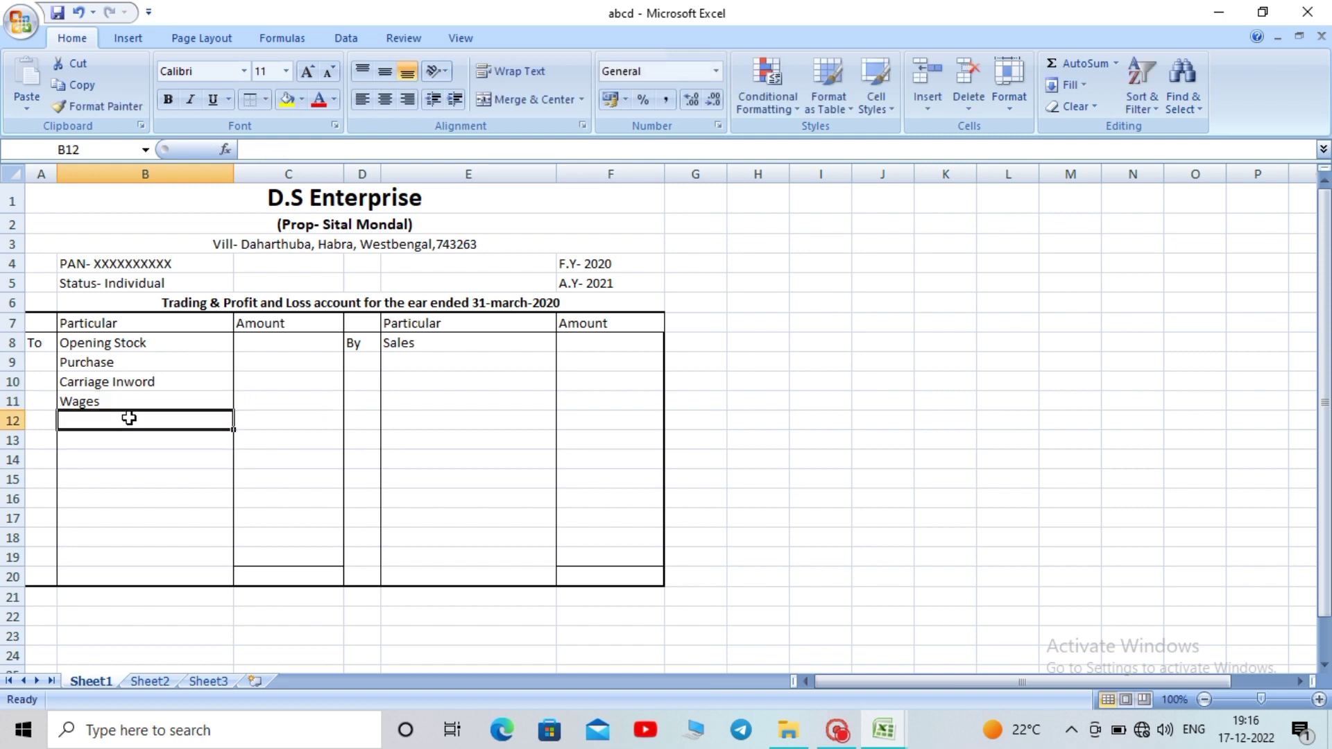
{"action": "type", "text": "G"}
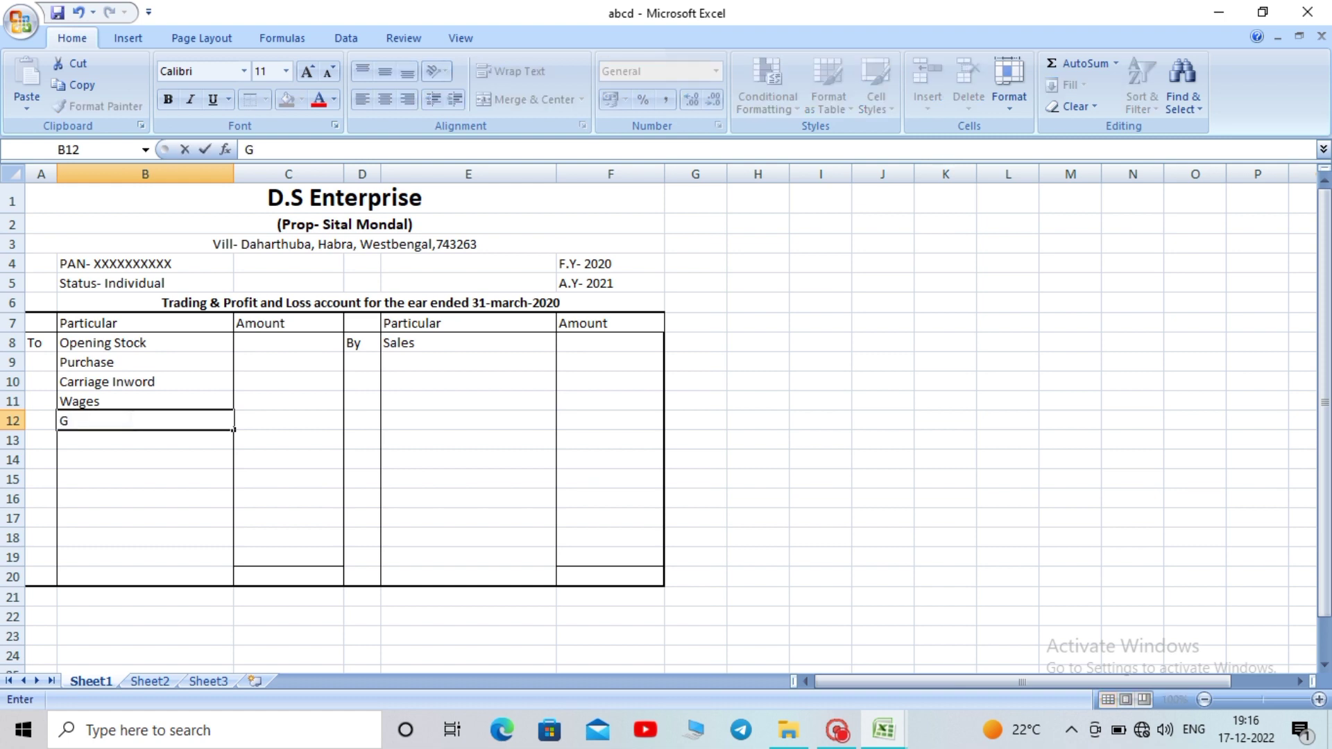
{"action": "type", "text": "ross Profit"}
{"action": "left_click", "coordinate": [156, 475]}
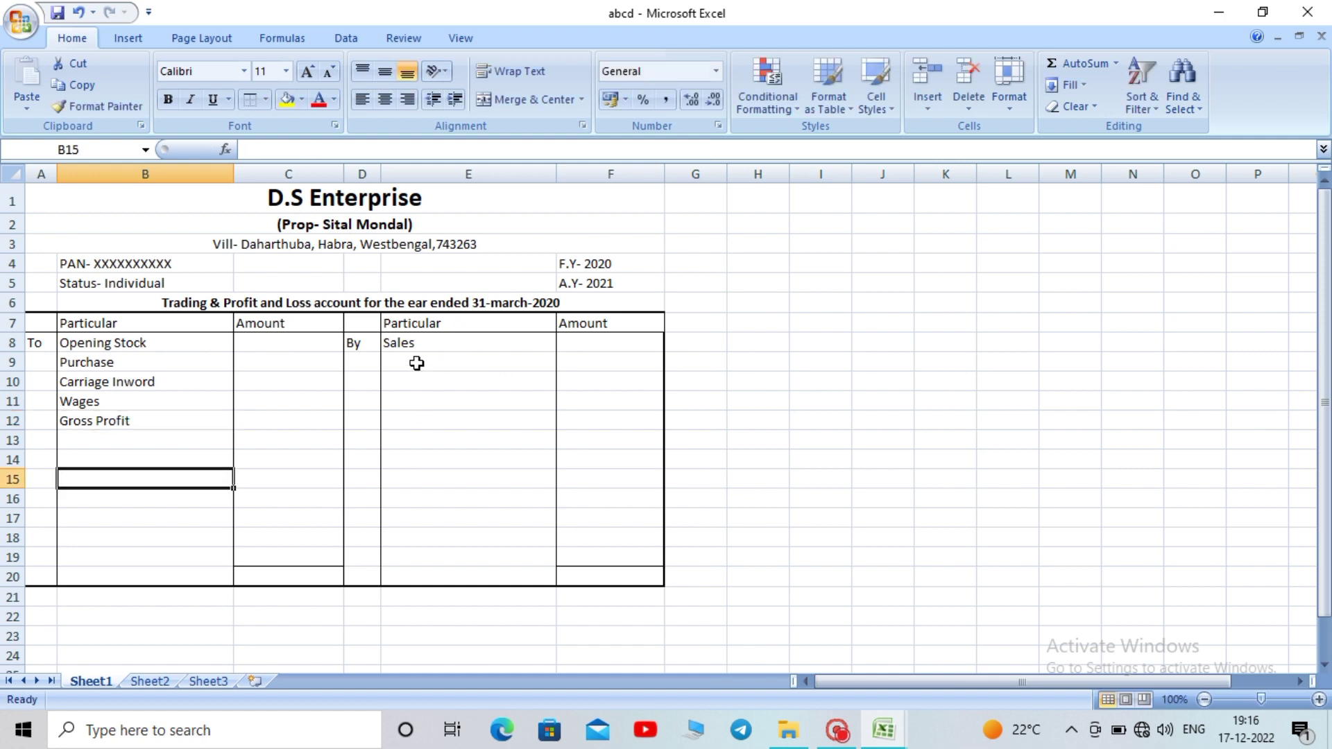
{"action": "left_click", "coordinate": [411, 400]}
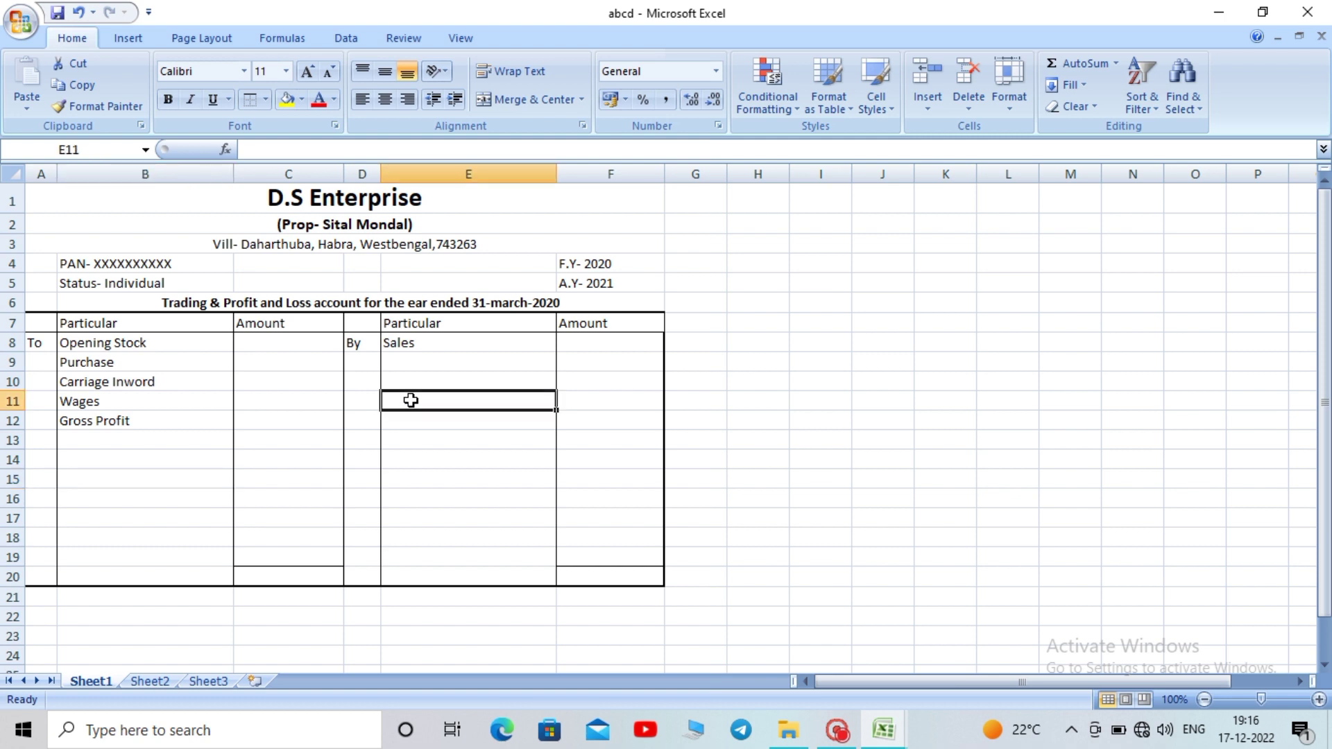
{"action": "type", "text": "Cl"}
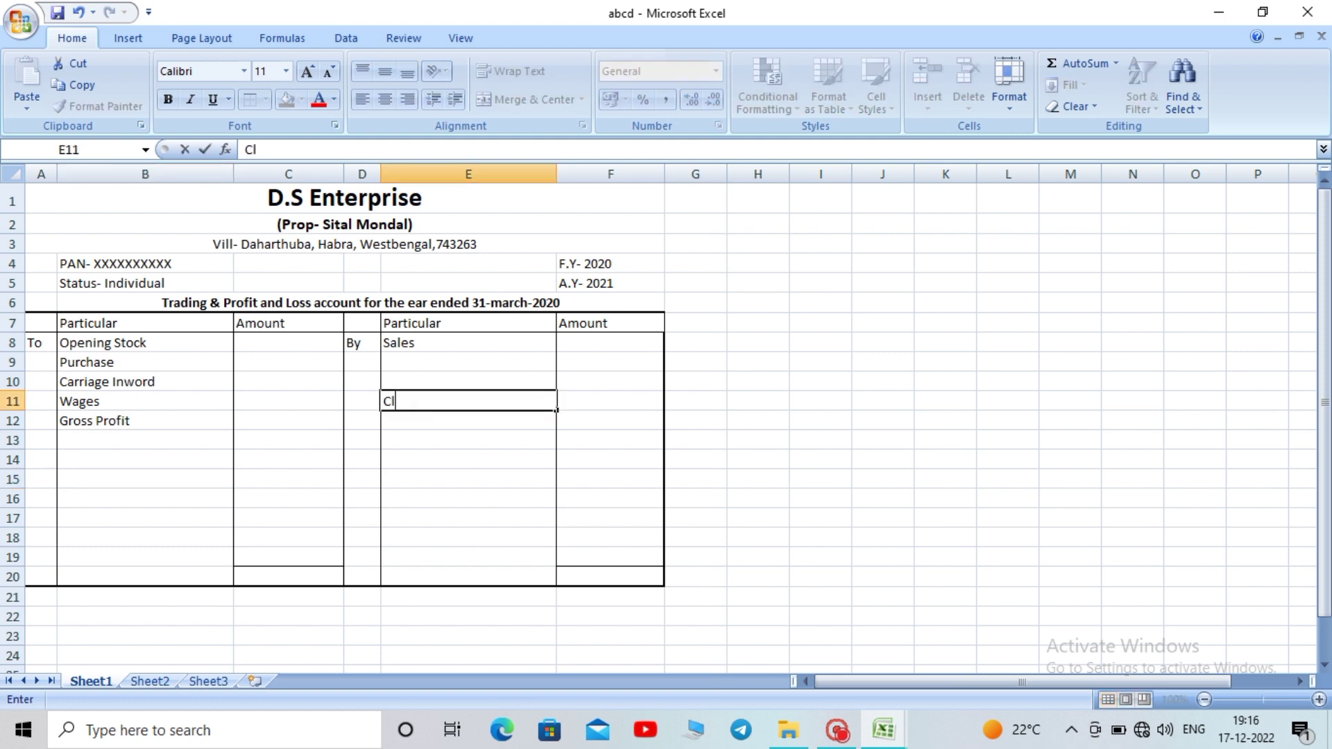
{"action": "type", "text": "osing Stoc"}
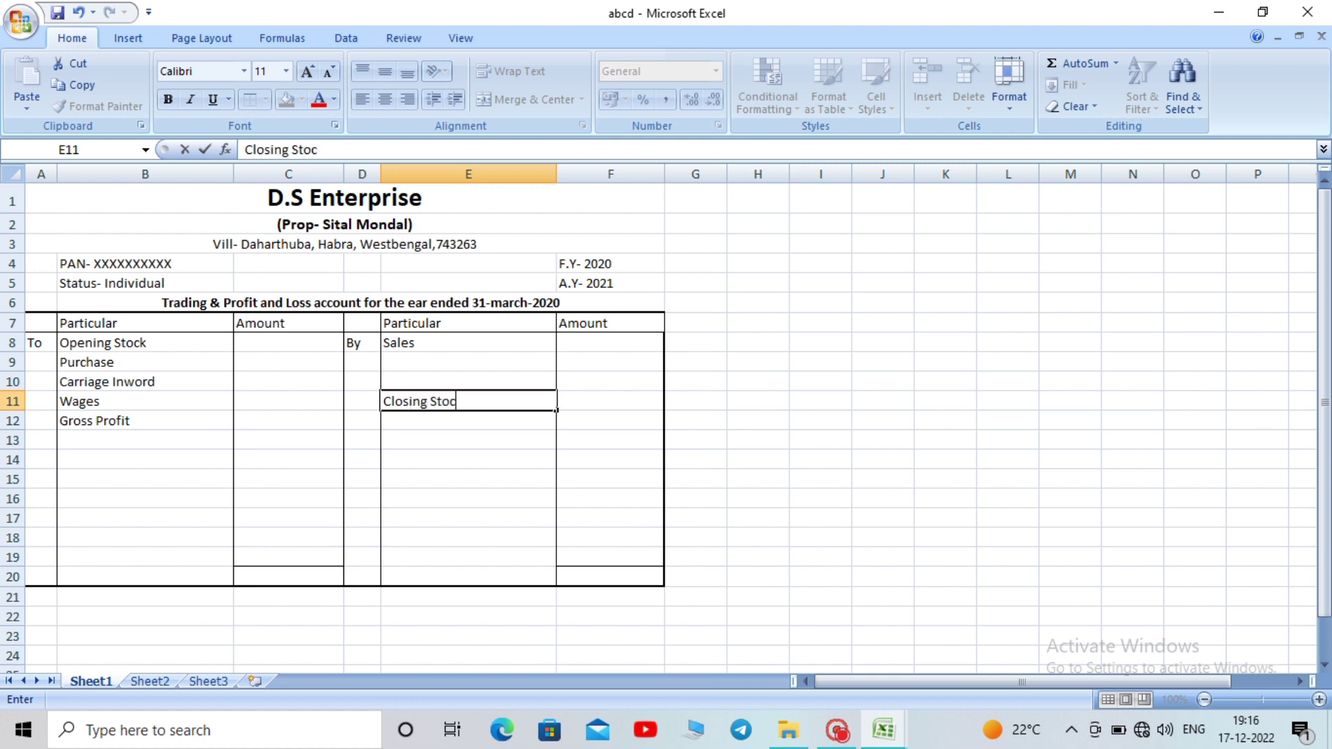
{"action": "type", "text": "k"}
{"action": "left_click", "coordinate": [441, 445]}
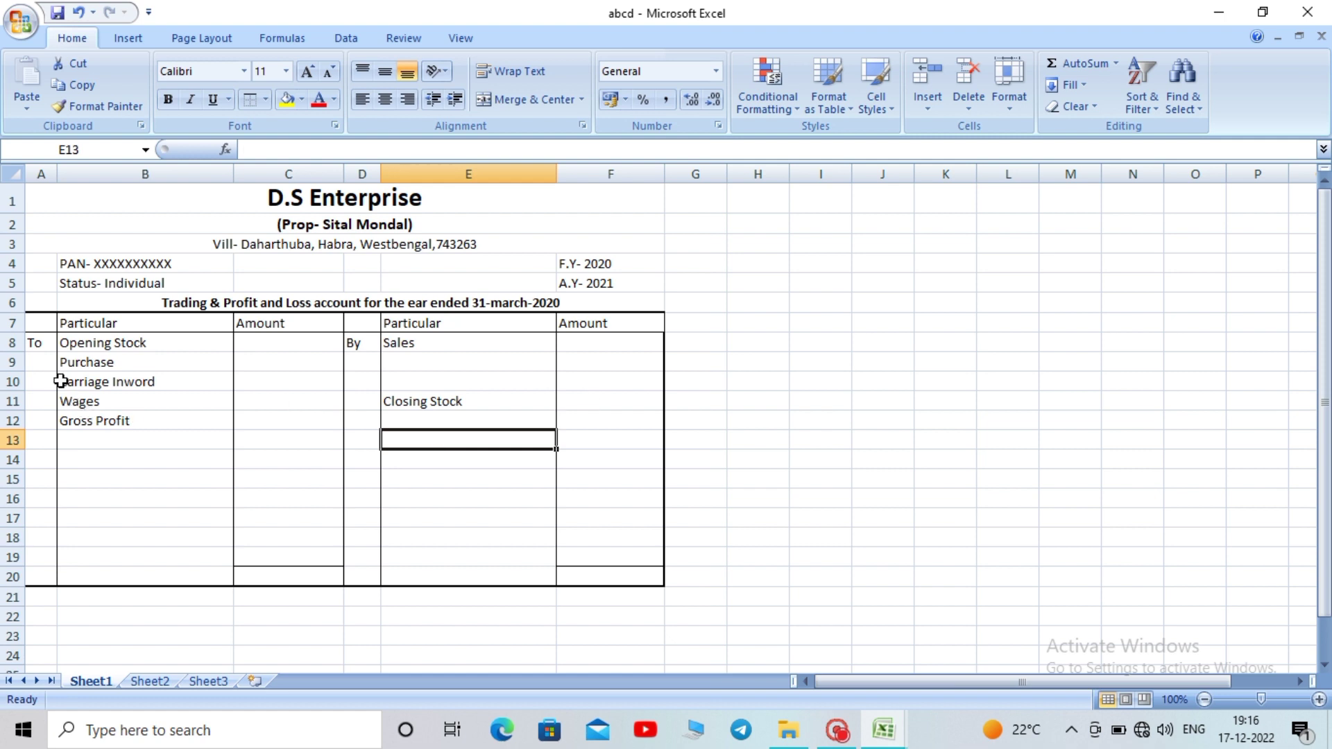
Fill the 'To' label from A8 down through A12 with Ctrl+D
{"action": "left_click", "coordinate": [40, 343]}
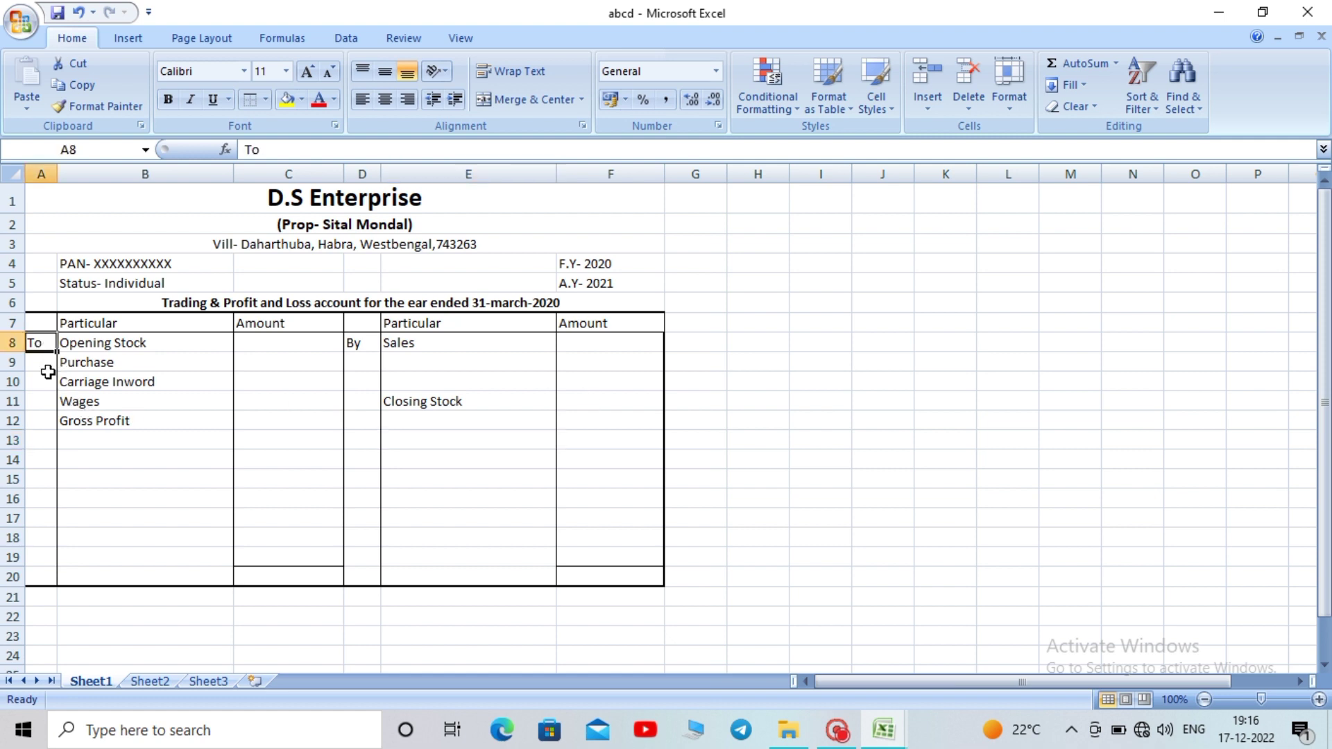
{"action": "left_click_drag", "start_coordinate": [40, 362], "coordinate": [44, 421]}
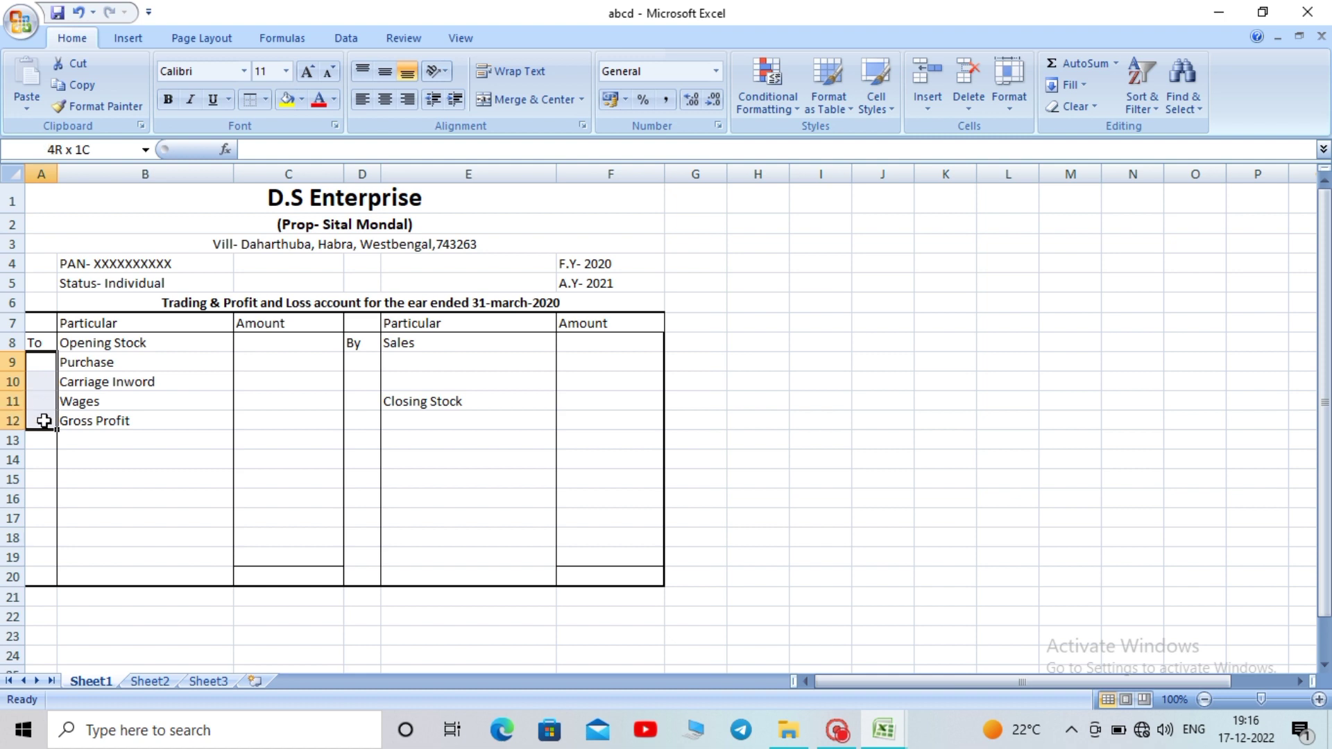
{"action": "left_click", "coordinate": [41, 362]}
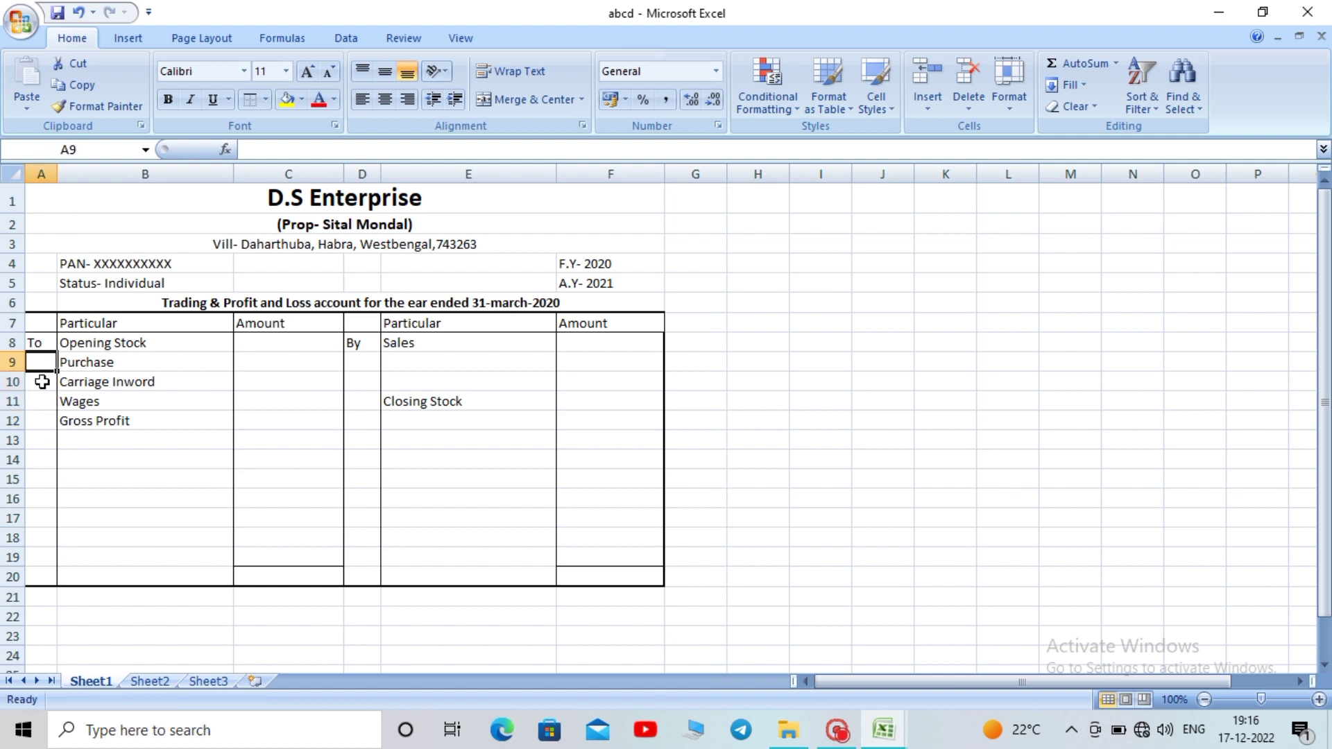
{"action": "left_click", "coordinate": [41, 381]}
{"action": "left_click", "coordinate": [39, 400]}
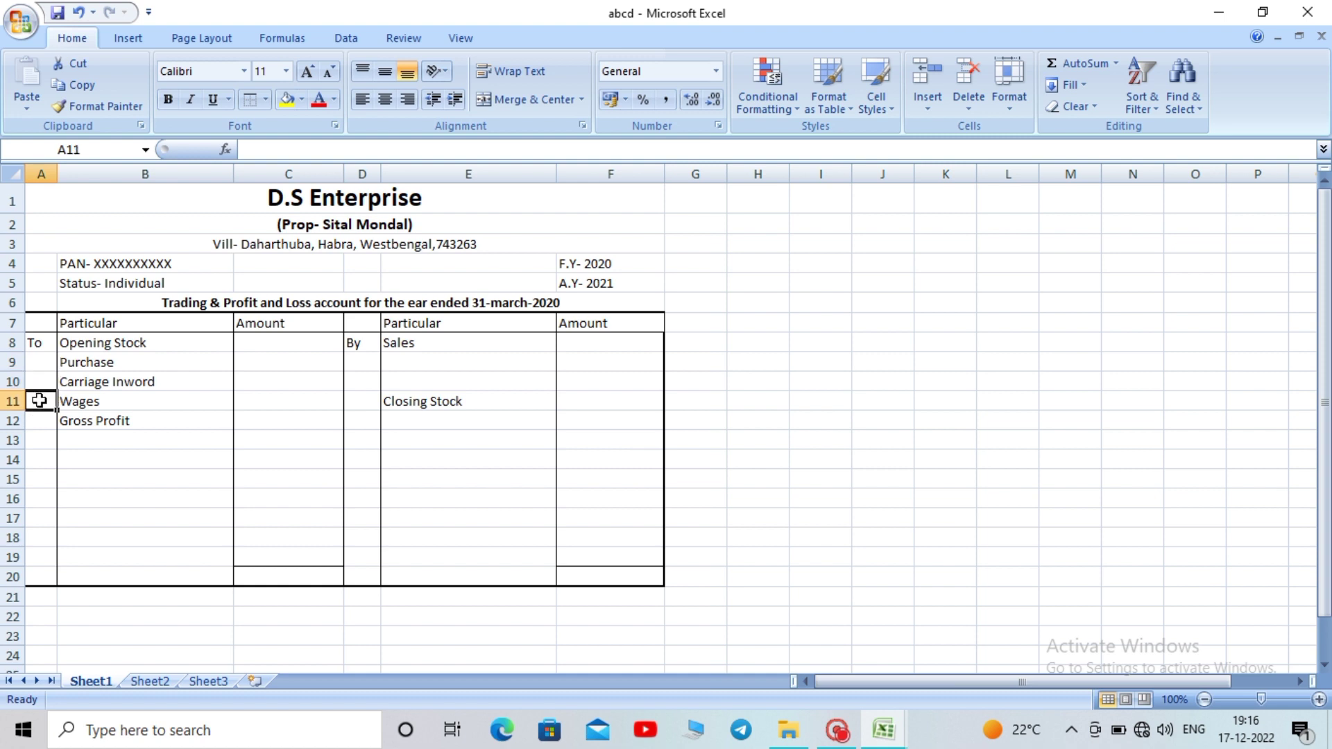
{"action": "left_click", "coordinate": [45, 348]}
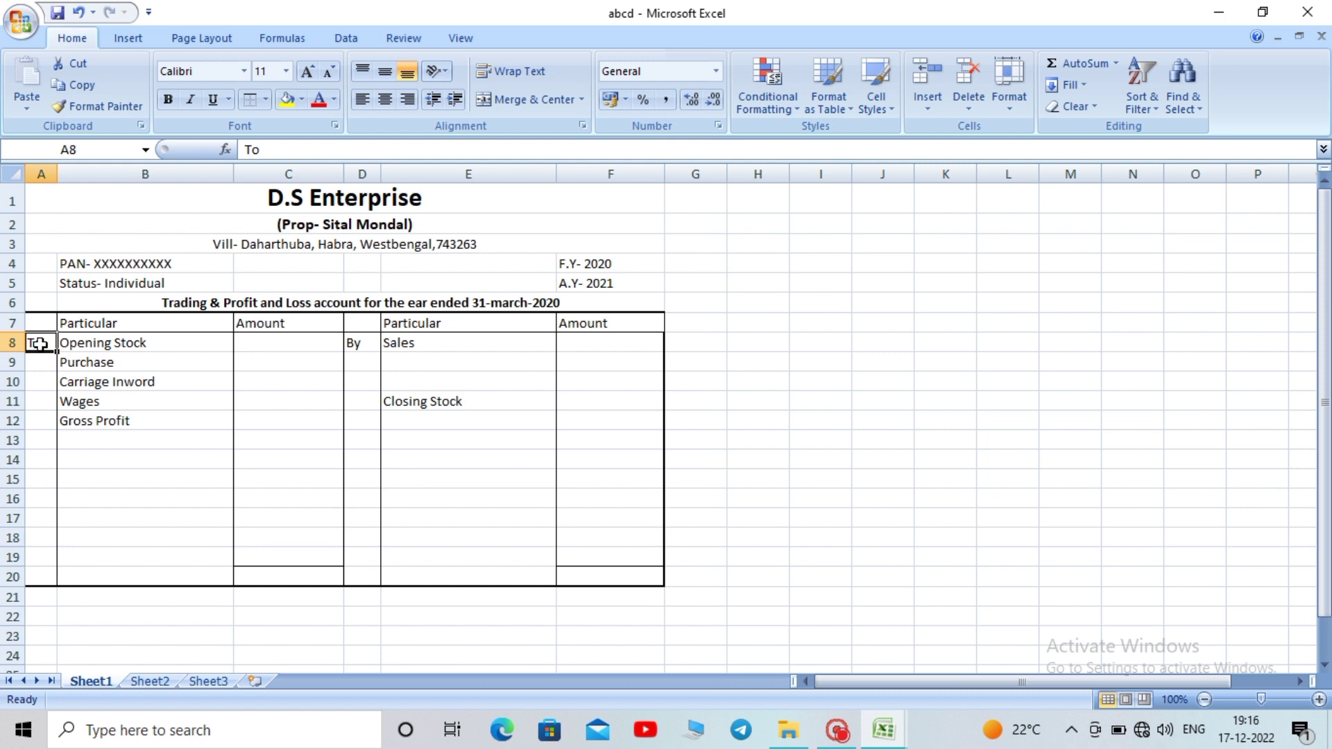
{"action": "left_click_drag", "start_coordinate": [42, 340], "coordinate": [39, 415]}
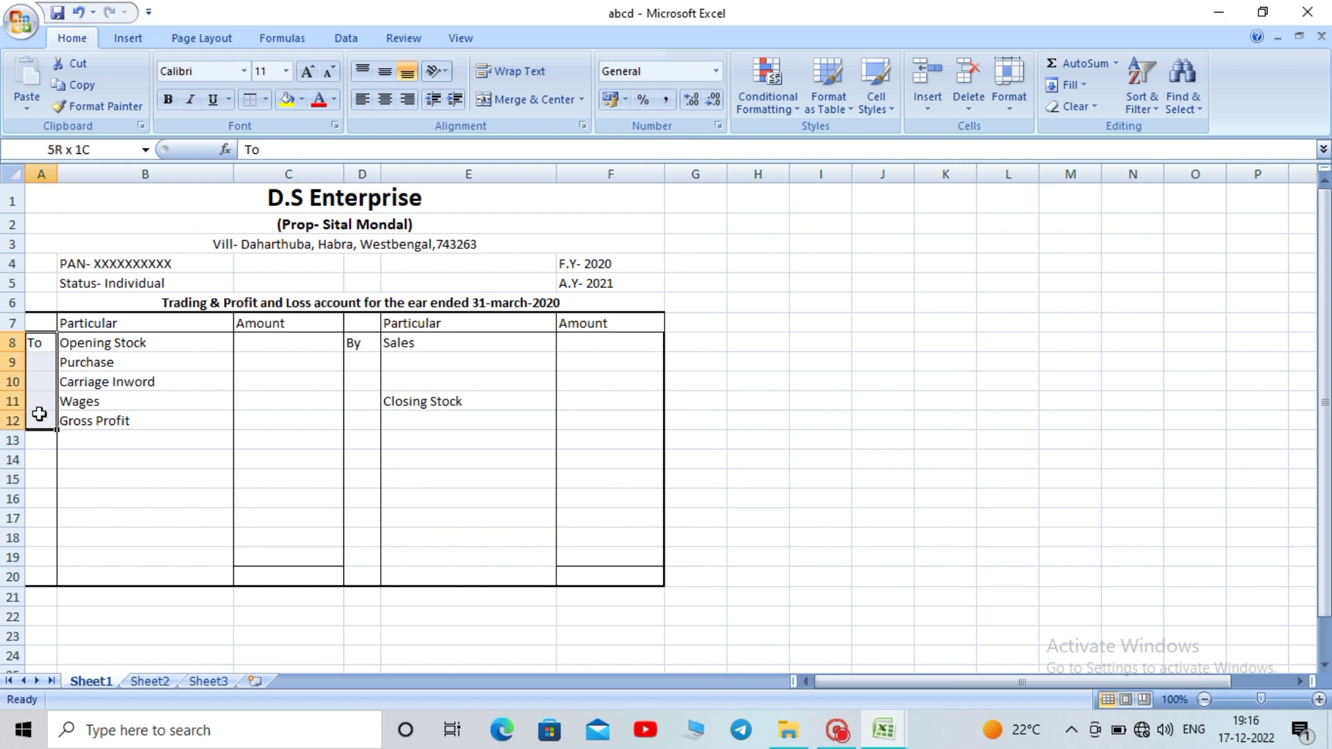
{"action": "left_click_drag", "start_coordinate": [39, 414], "coordinate": [39, 414]}
{"action": "key", "text": "ctrl+d"}
{"action": "left_click", "coordinate": [186, 416]}
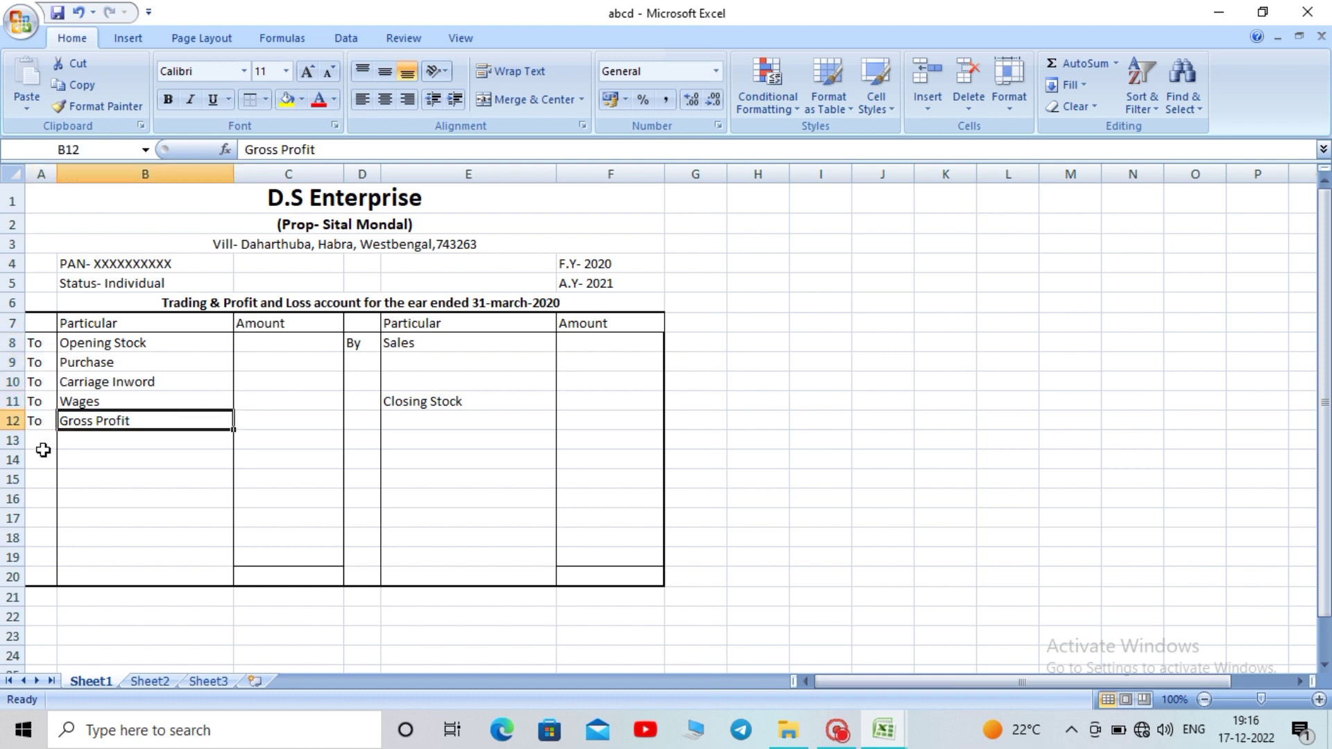
Copy the 'By' label from D8 into D11 beside Closing Stock
{"action": "left_click", "coordinate": [363, 404]}
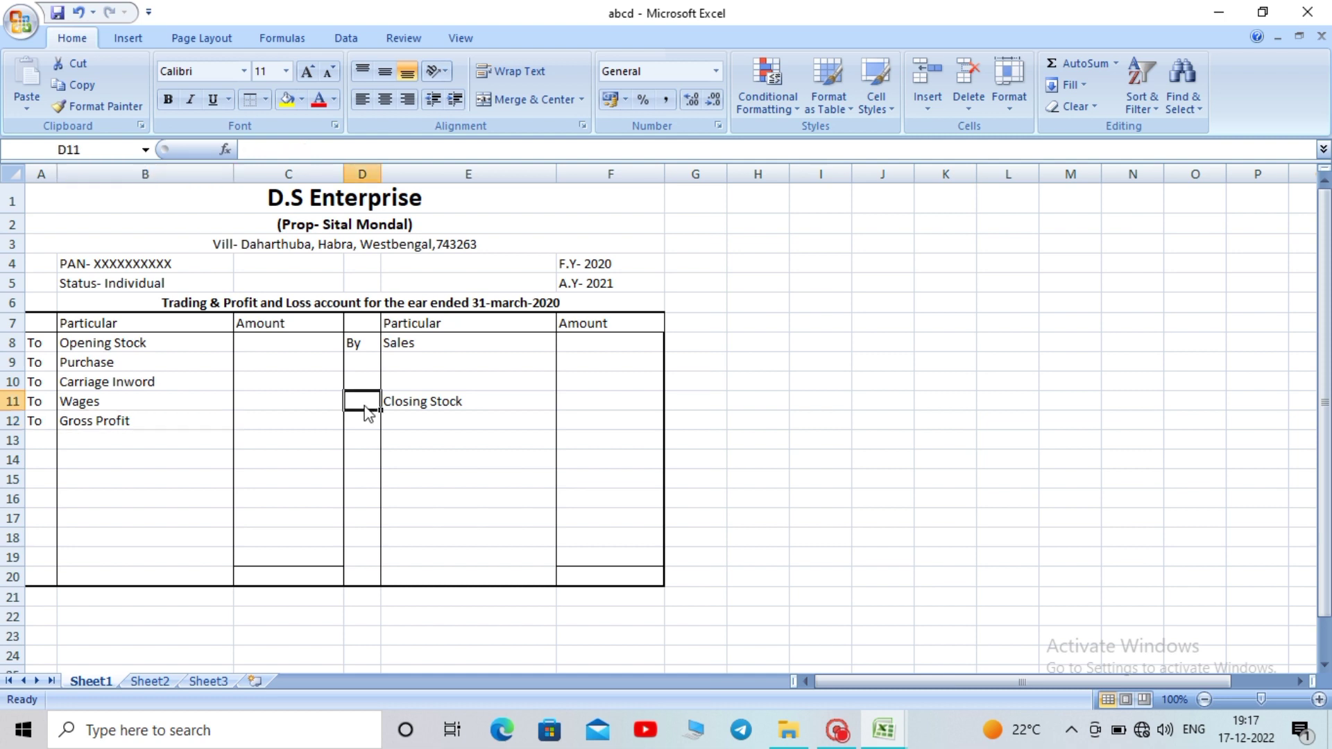
{"action": "left_click", "coordinate": [363, 344]}
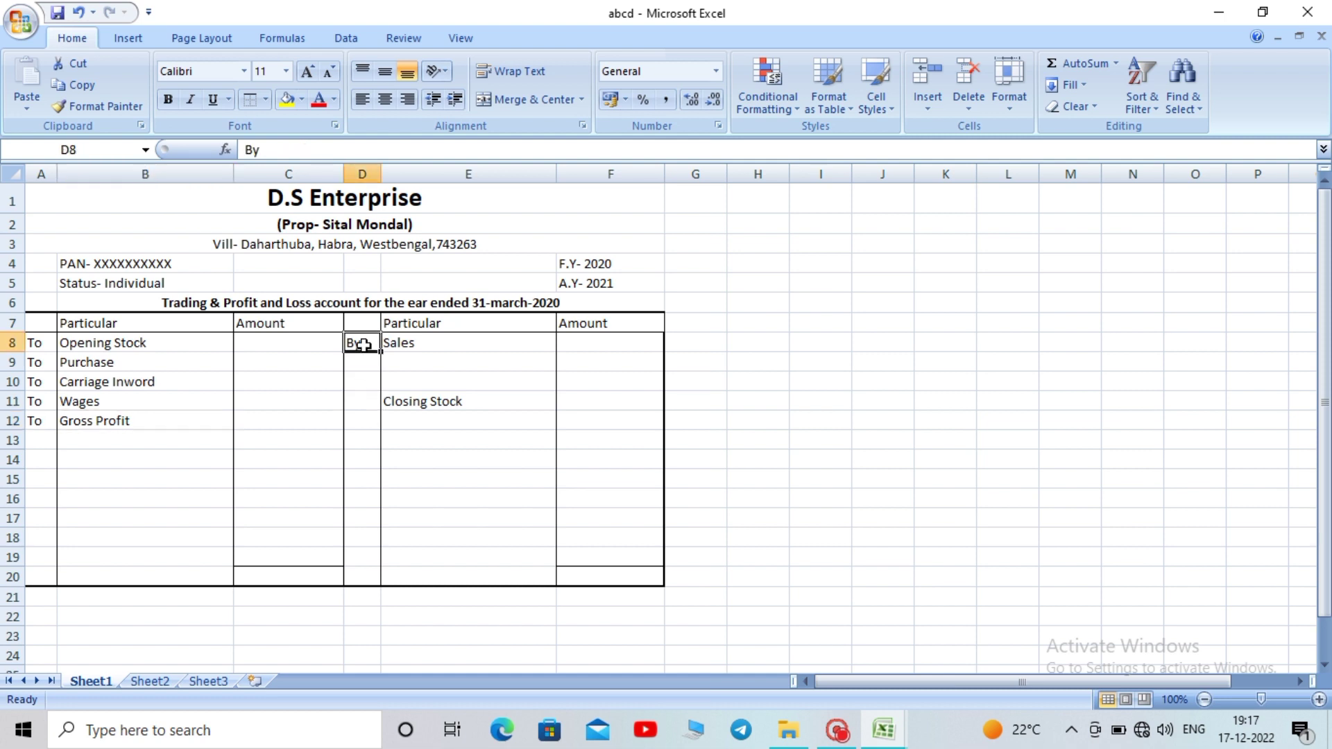
{"action": "key", "text": "ctrl+c"}
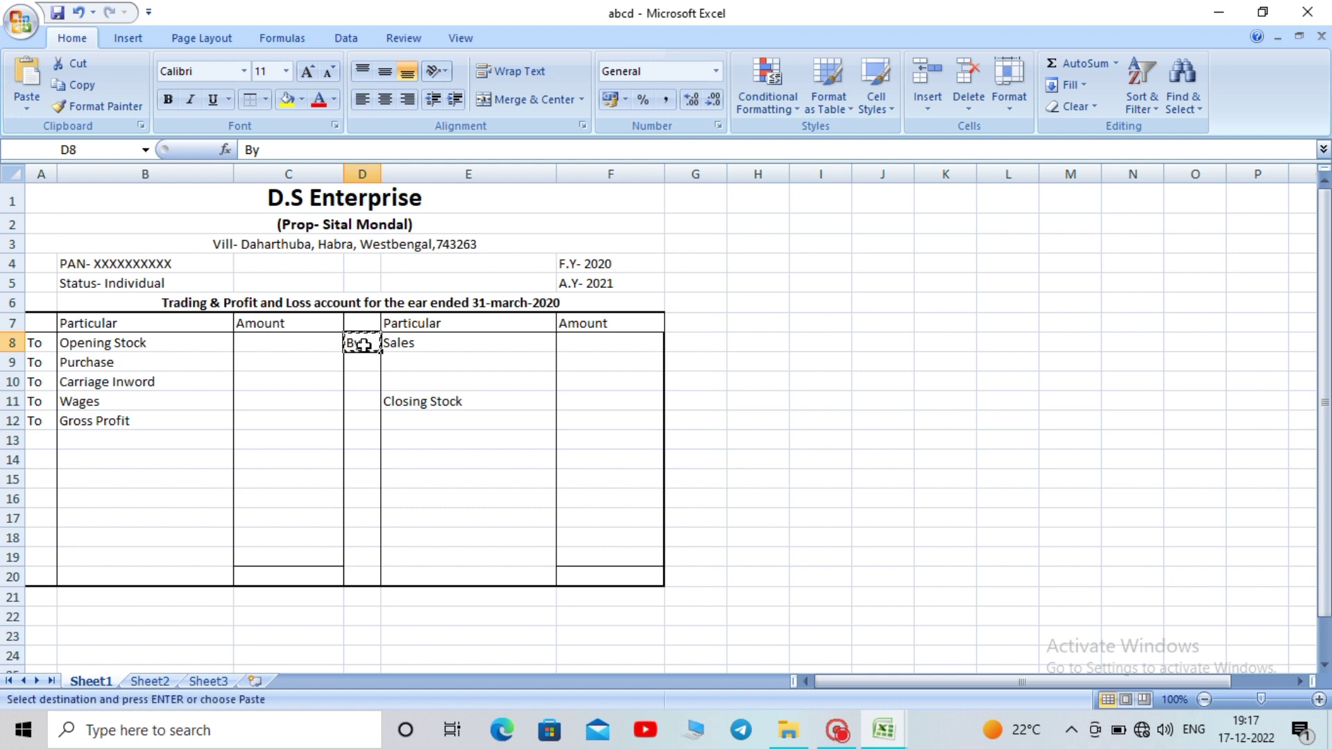
{"action": "left_click", "coordinate": [359, 403]}
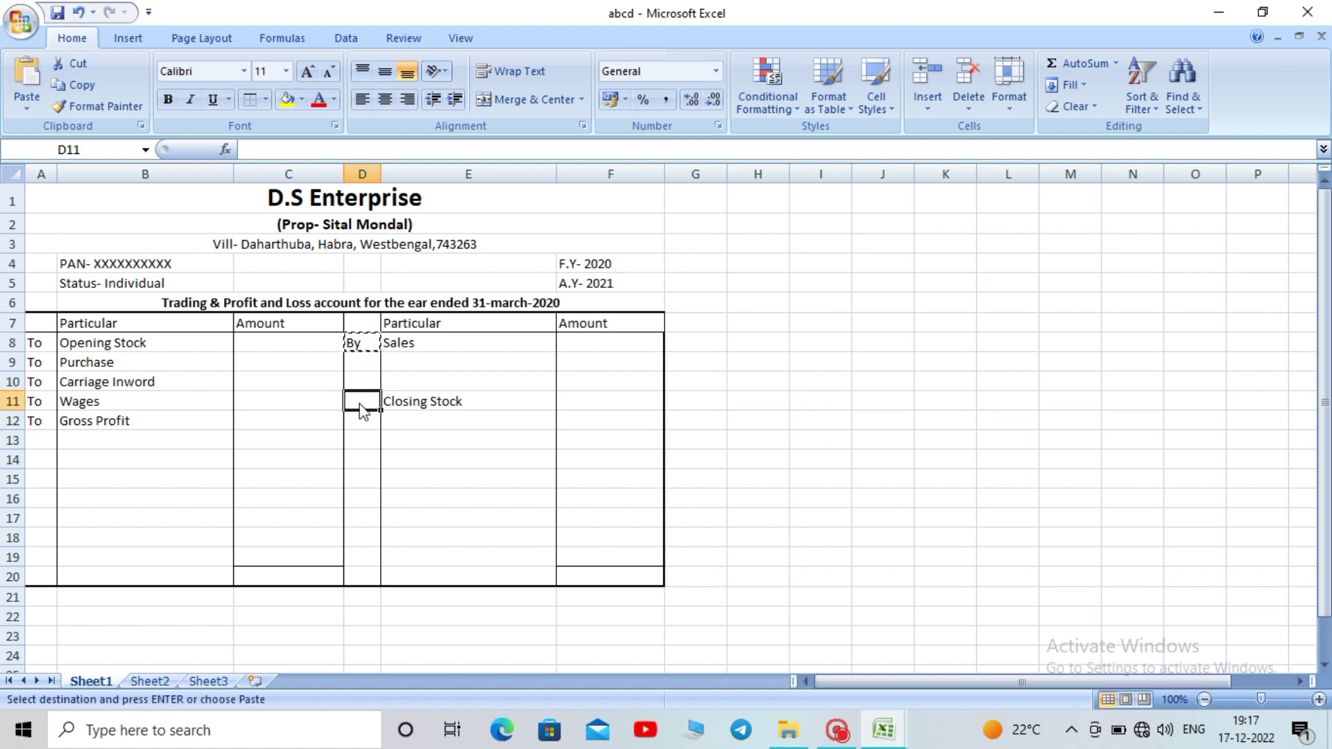
{"action": "key", "text": "ctrl+v"}
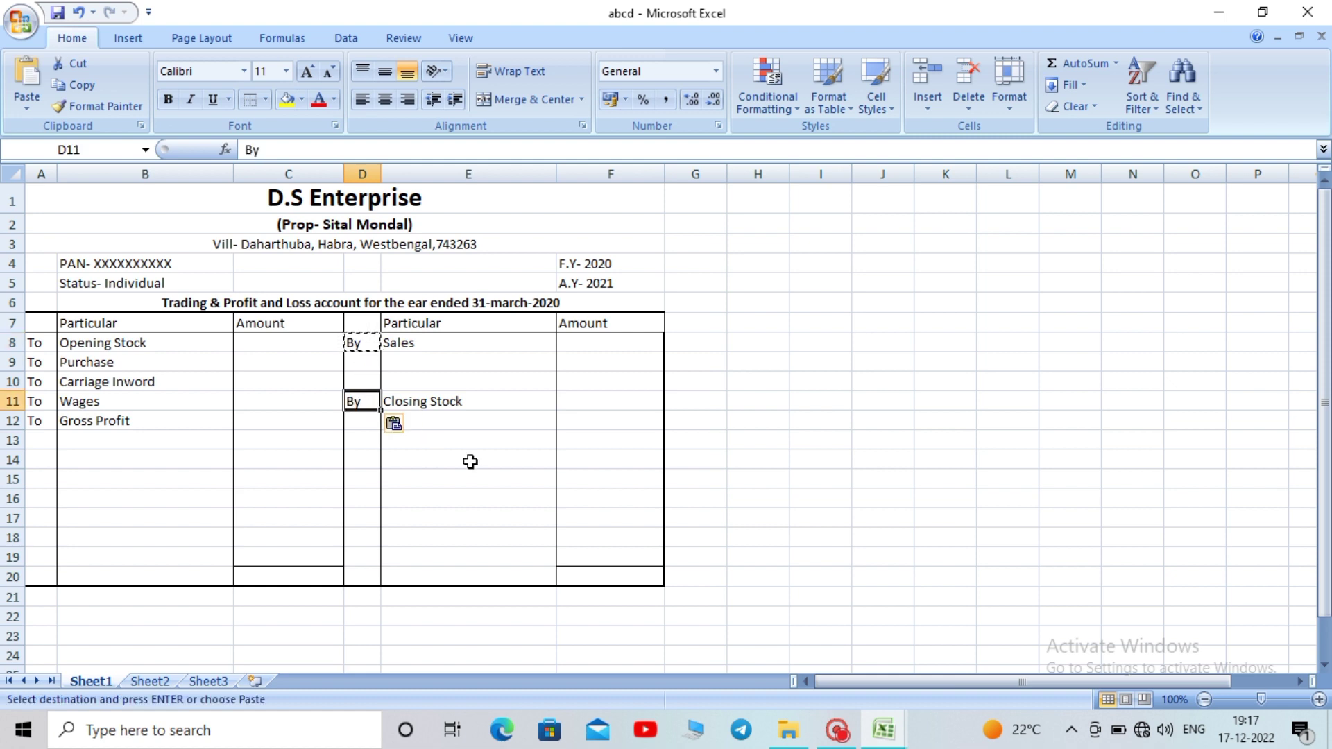
{"action": "key", "text": "Escape"}
{"action": "left_click", "coordinate": [470, 461]}
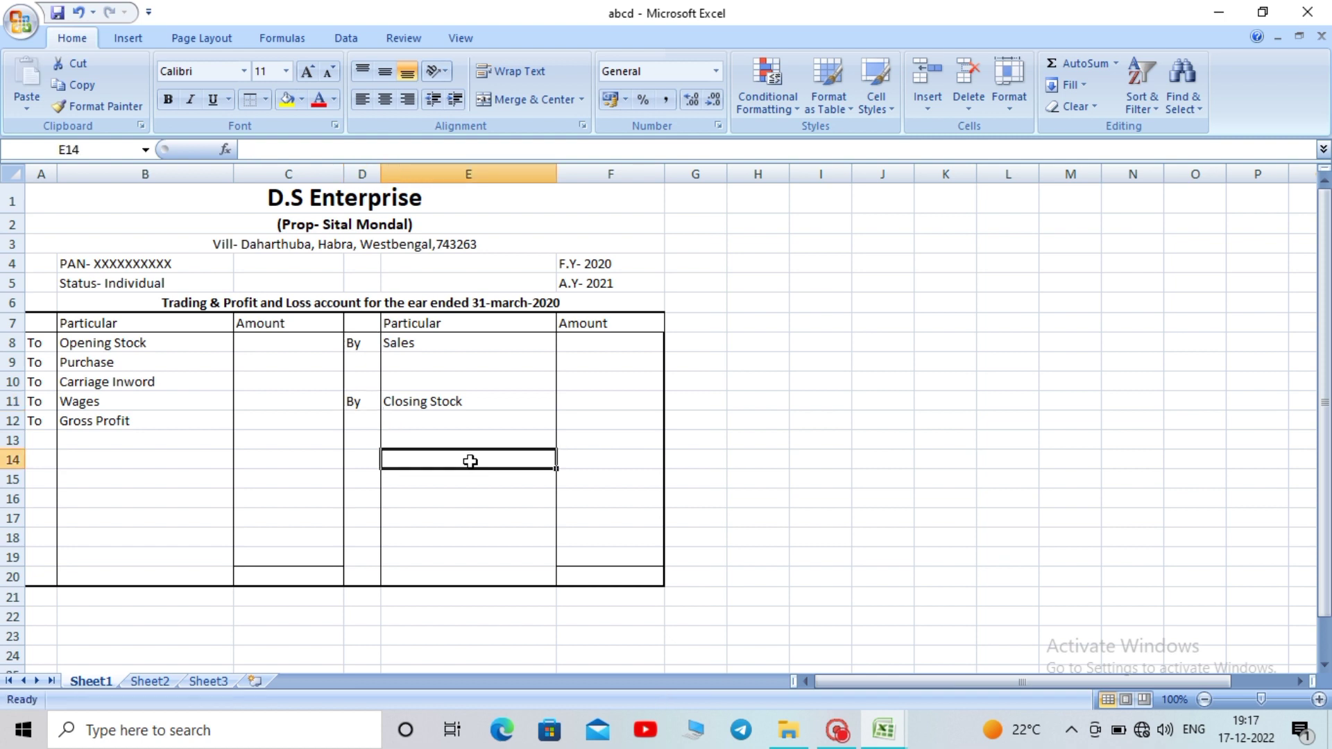
{"action": "left_click", "coordinate": [277, 421]}
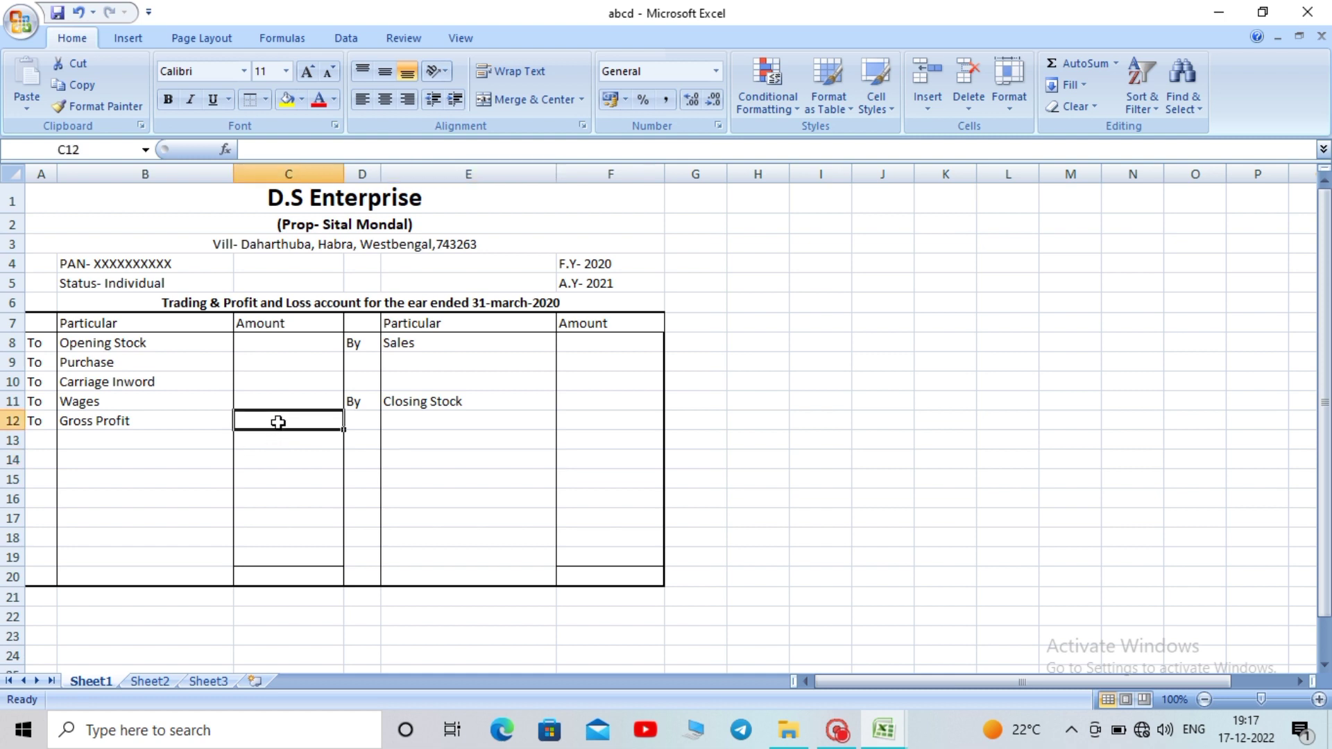
{"action": "left_click", "coordinate": [277, 442]}
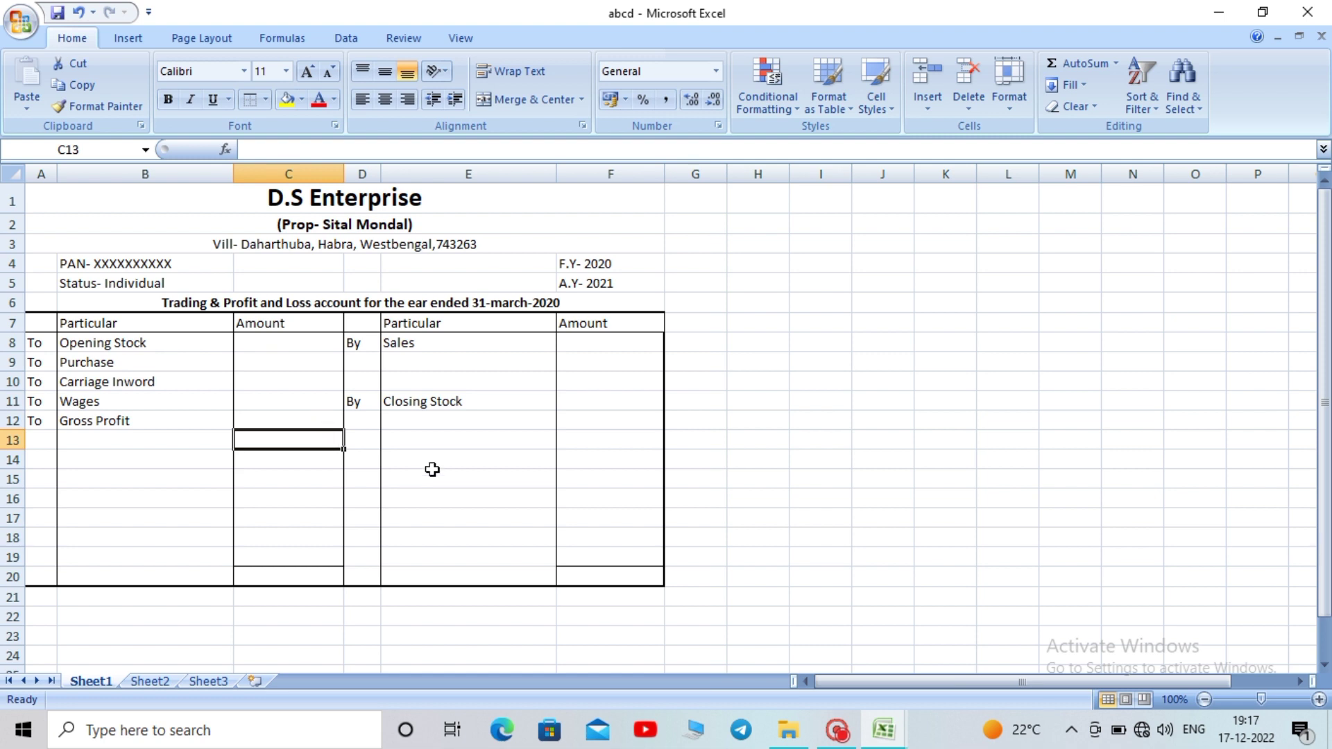
Apply All Borders to the total cells C13 and F13
{"action": "left_click", "coordinate": [600, 441], "text": "ctrl"}
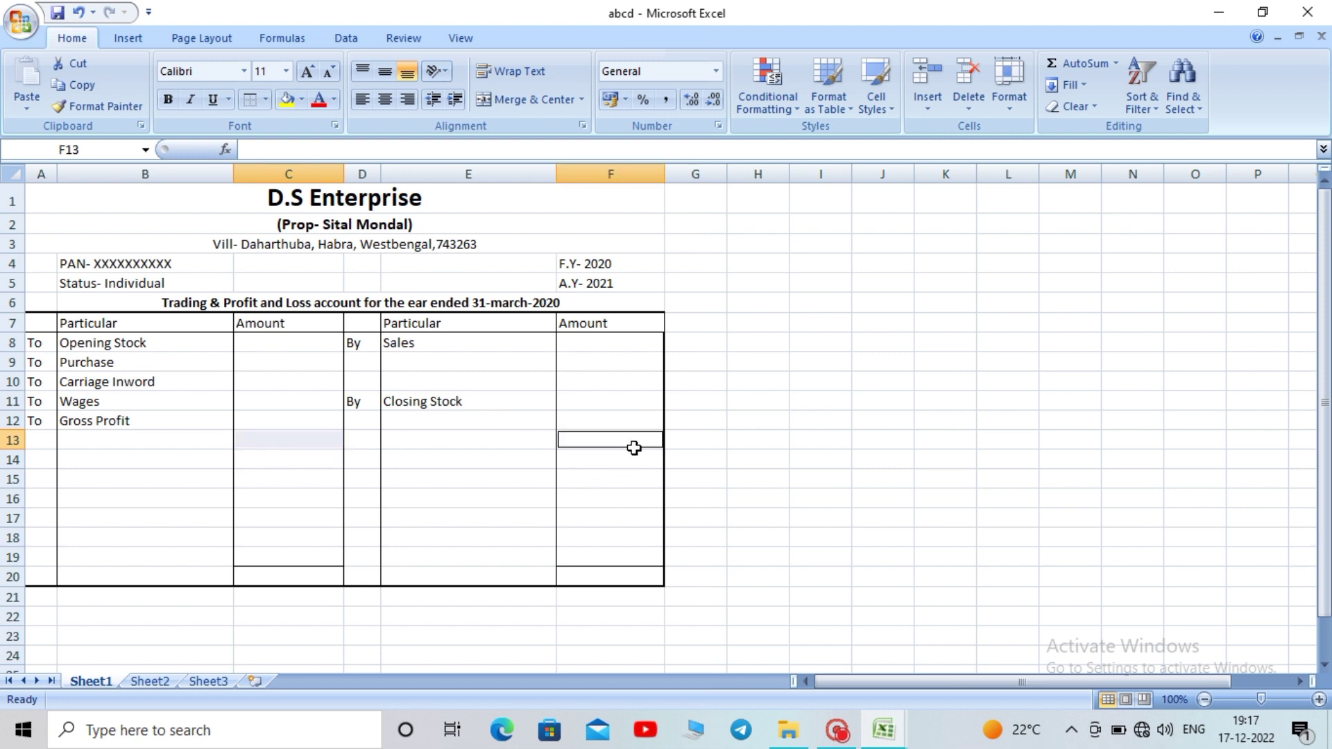
{"action": "left_click", "coordinate": [265, 100]}
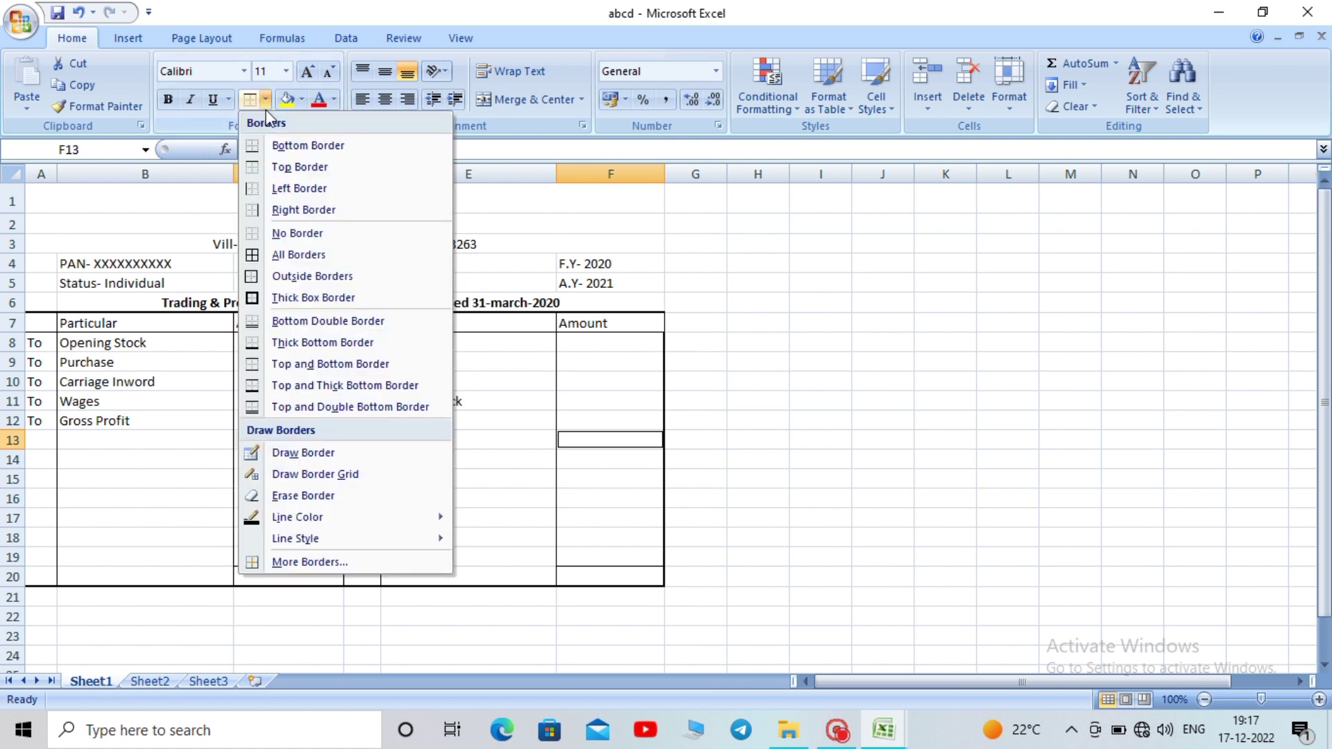
{"action": "left_click", "coordinate": [309, 257]}
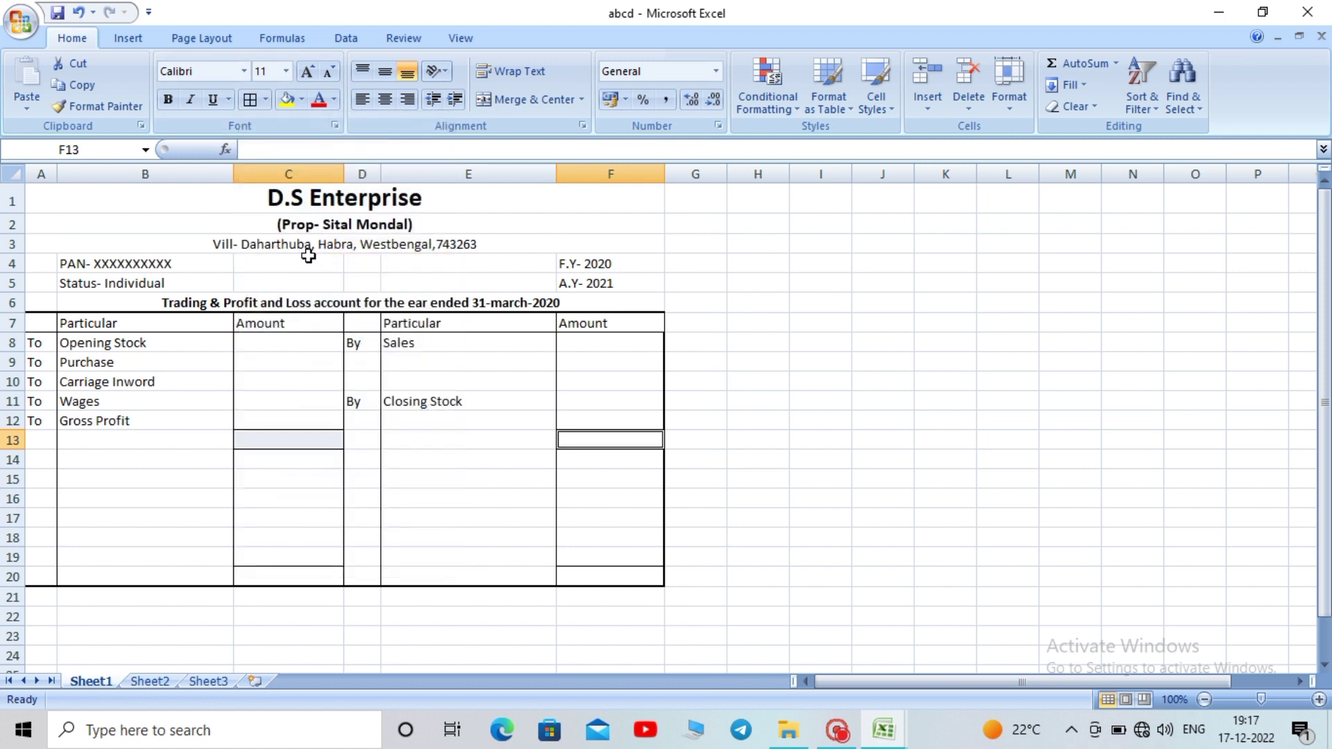
{"action": "left_click", "coordinate": [747, 407]}
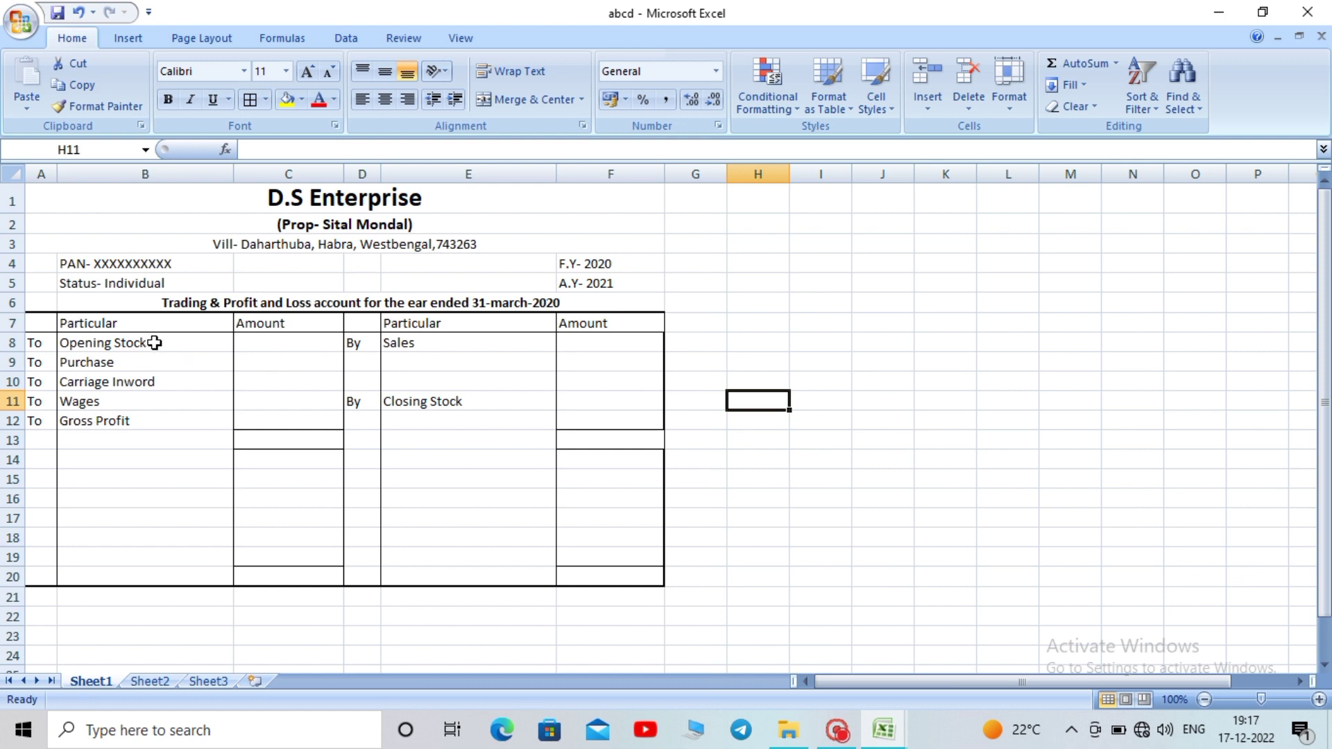
Enter 650000 as the Opening Stock amount in C8
{"action": "left_click_drag", "start_coordinate": [154, 343], "coordinate": [148, 413]}
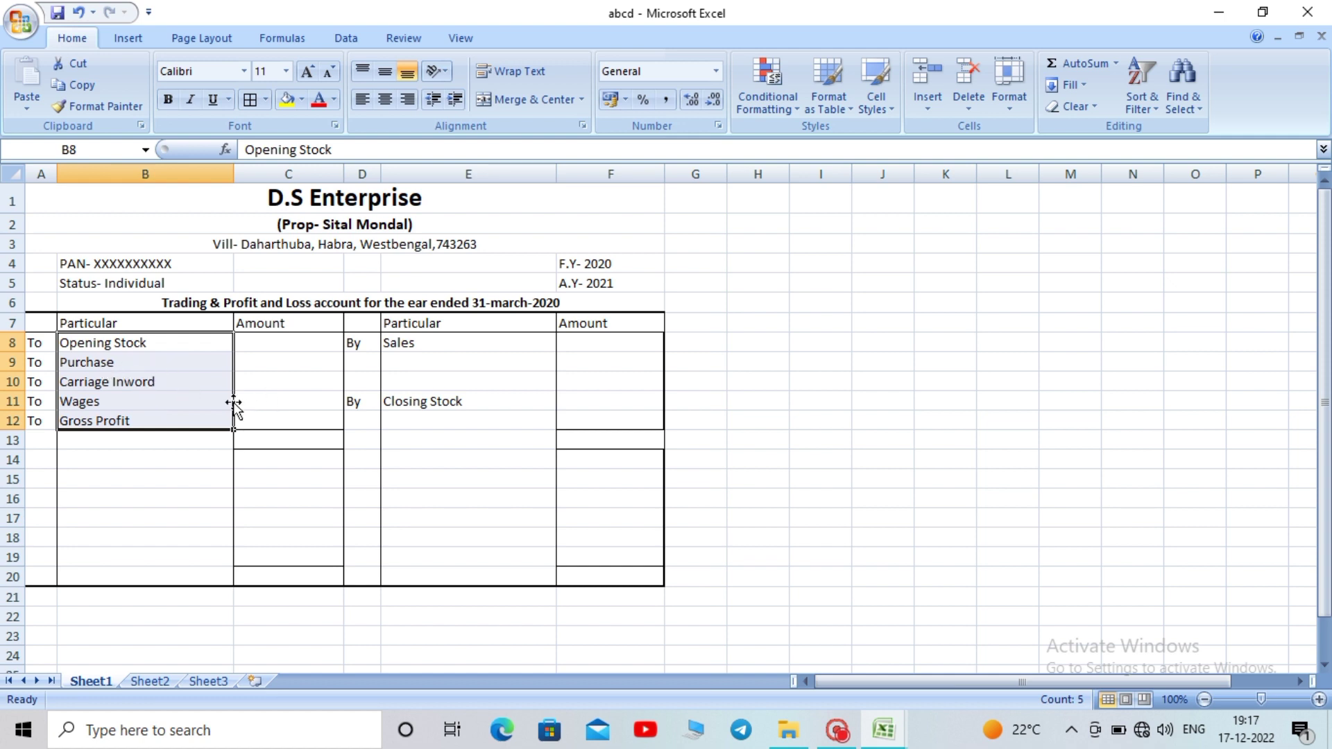
{"action": "left_click", "coordinate": [287, 343]}
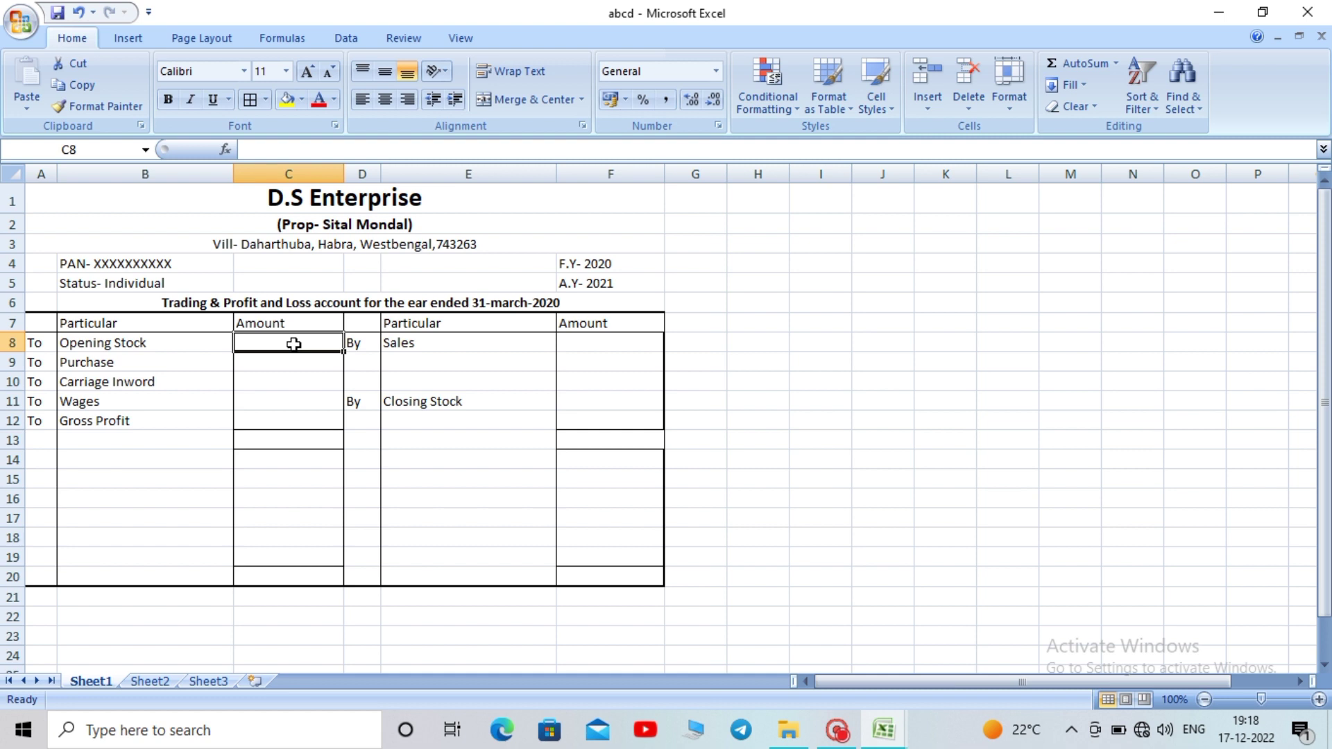
{"action": "type", "text": "65"}
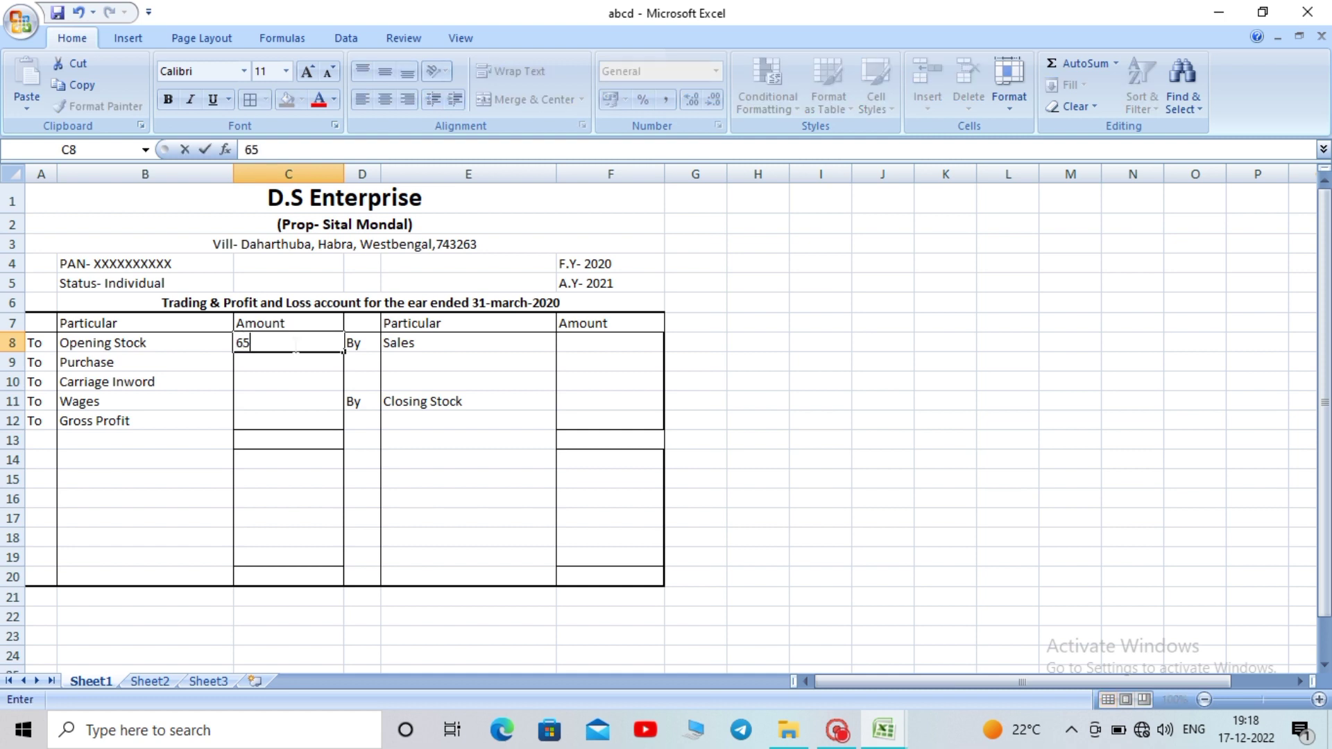
{"action": "type", "text": "0000"}
{"action": "left_click", "coordinate": [456, 468]}
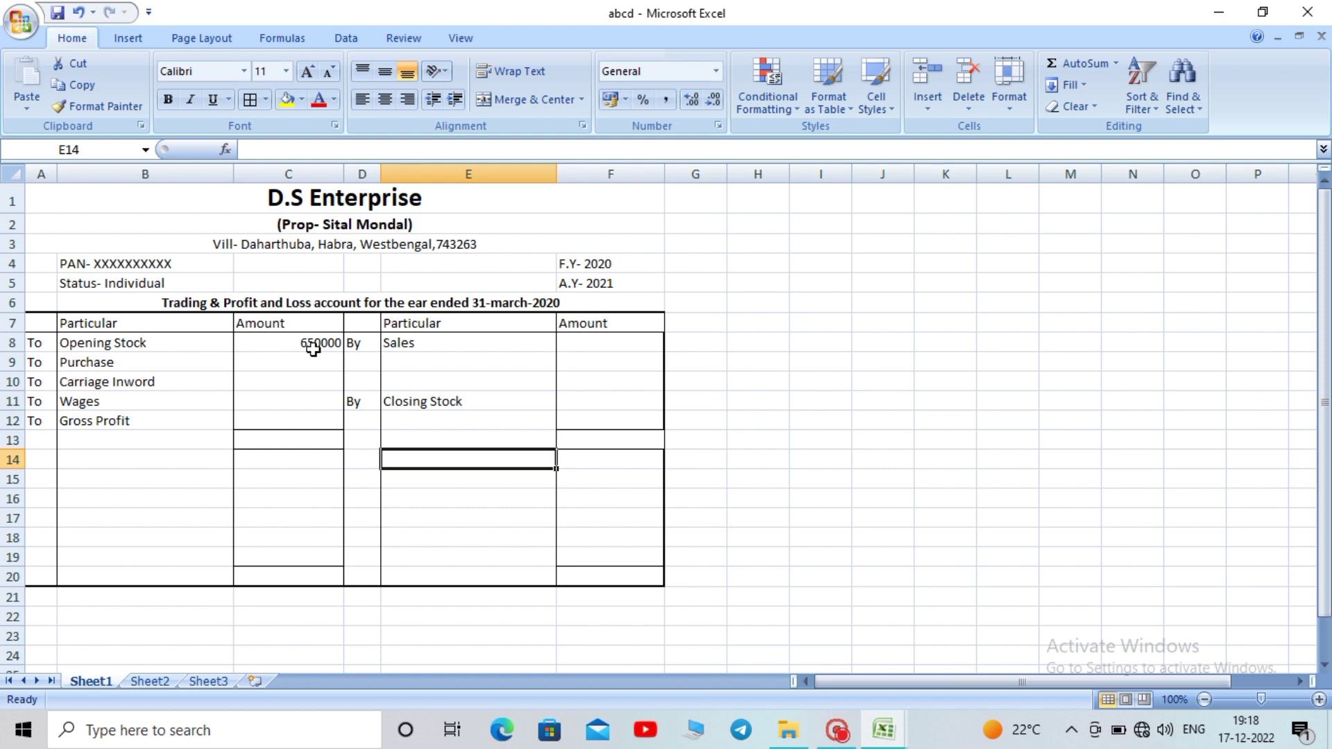
Apply Comma Style with no decimals to the left amounts C8:C18
{"action": "left_click_drag", "start_coordinate": [310, 345], "coordinate": [294, 570]}
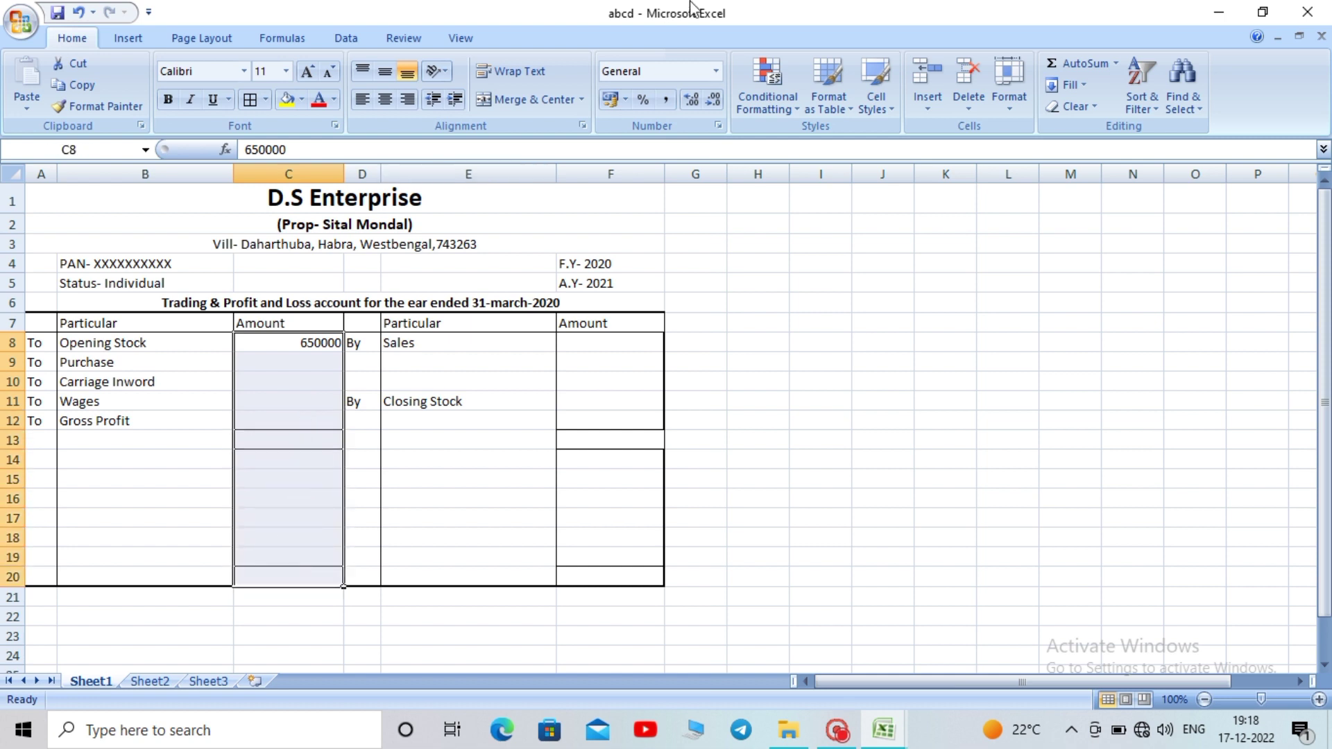
{"action": "left_click", "coordinate": [665, 104]}
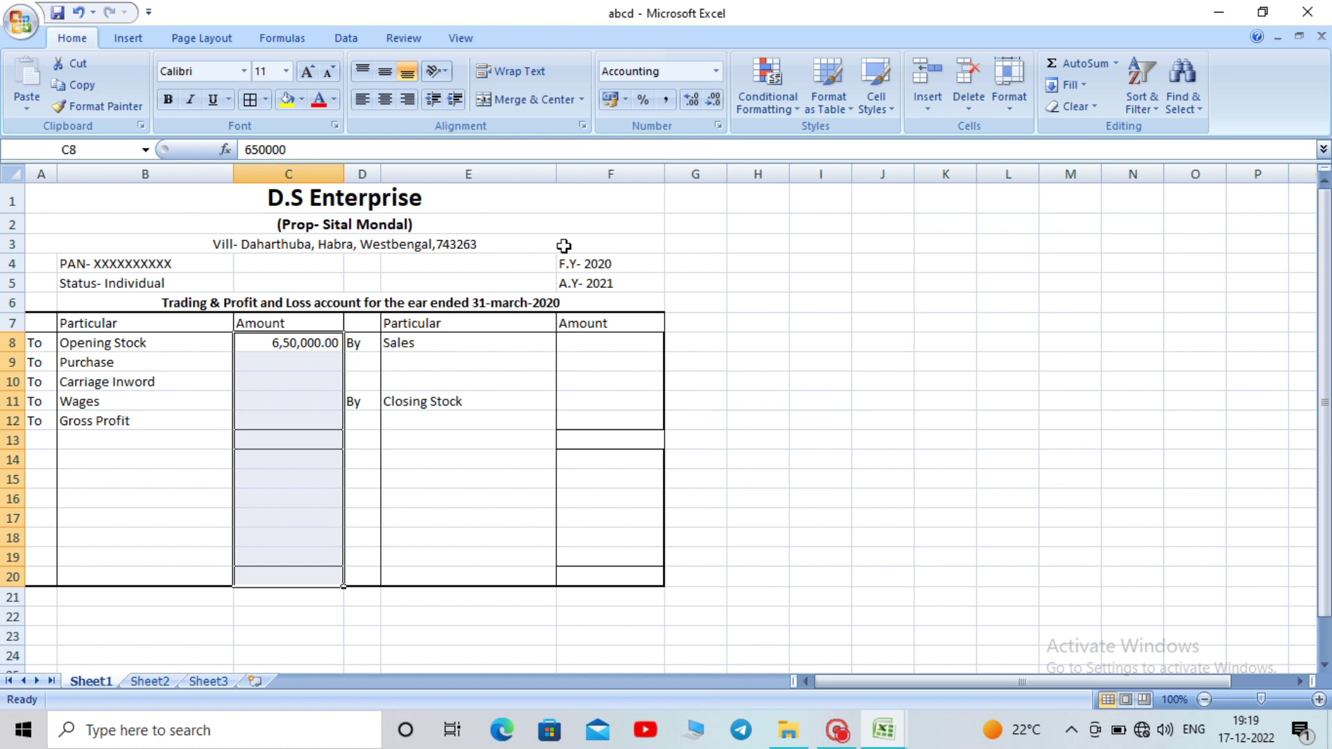
{"action": "left_click", "coordinate": [713, 106]}
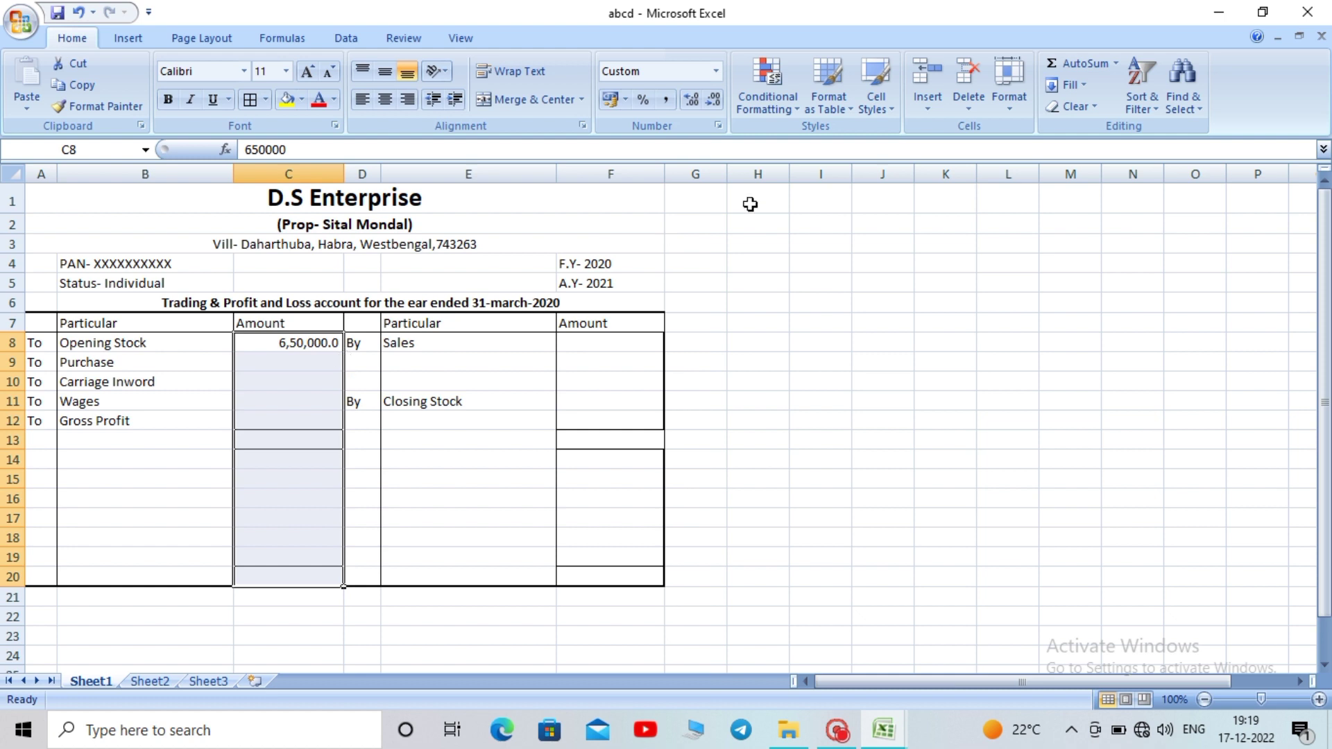
{"action": "left_click", "coordinate": [714, 102]}
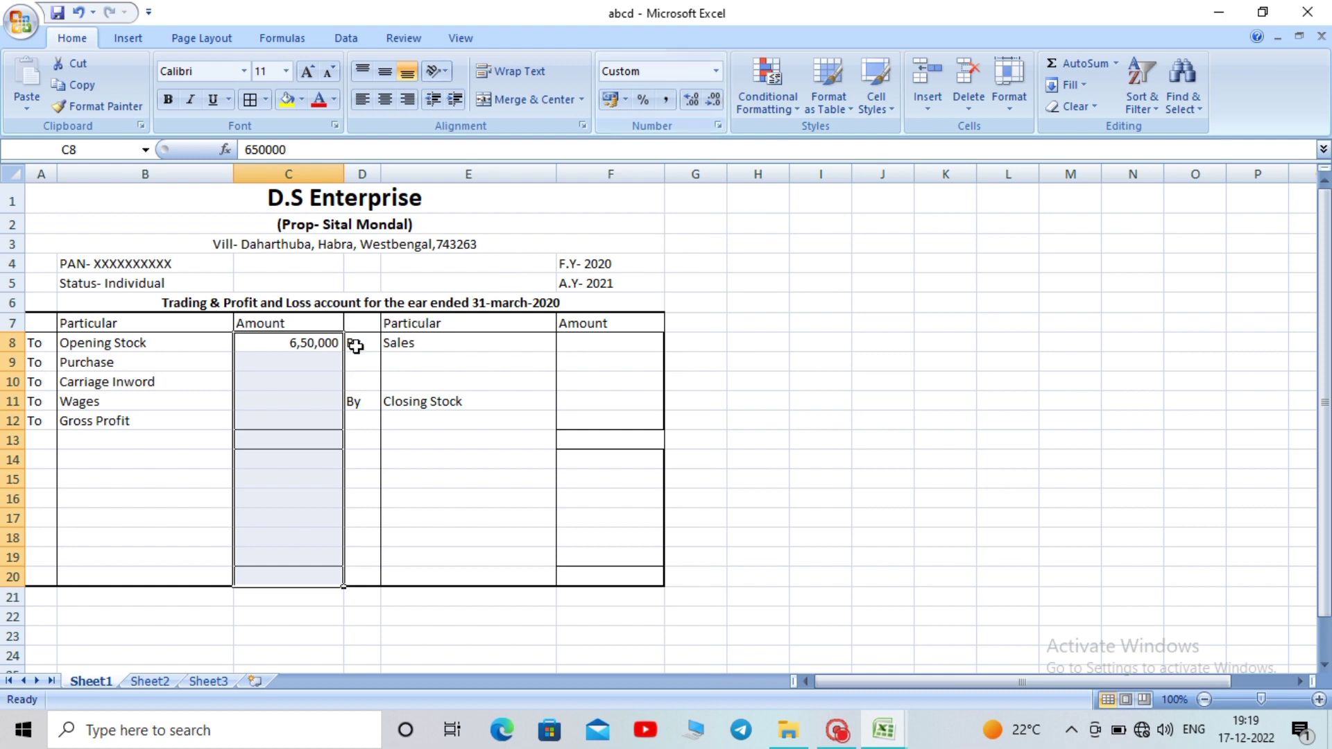
{"action": "left_click", "coordinate": [608, 340]}
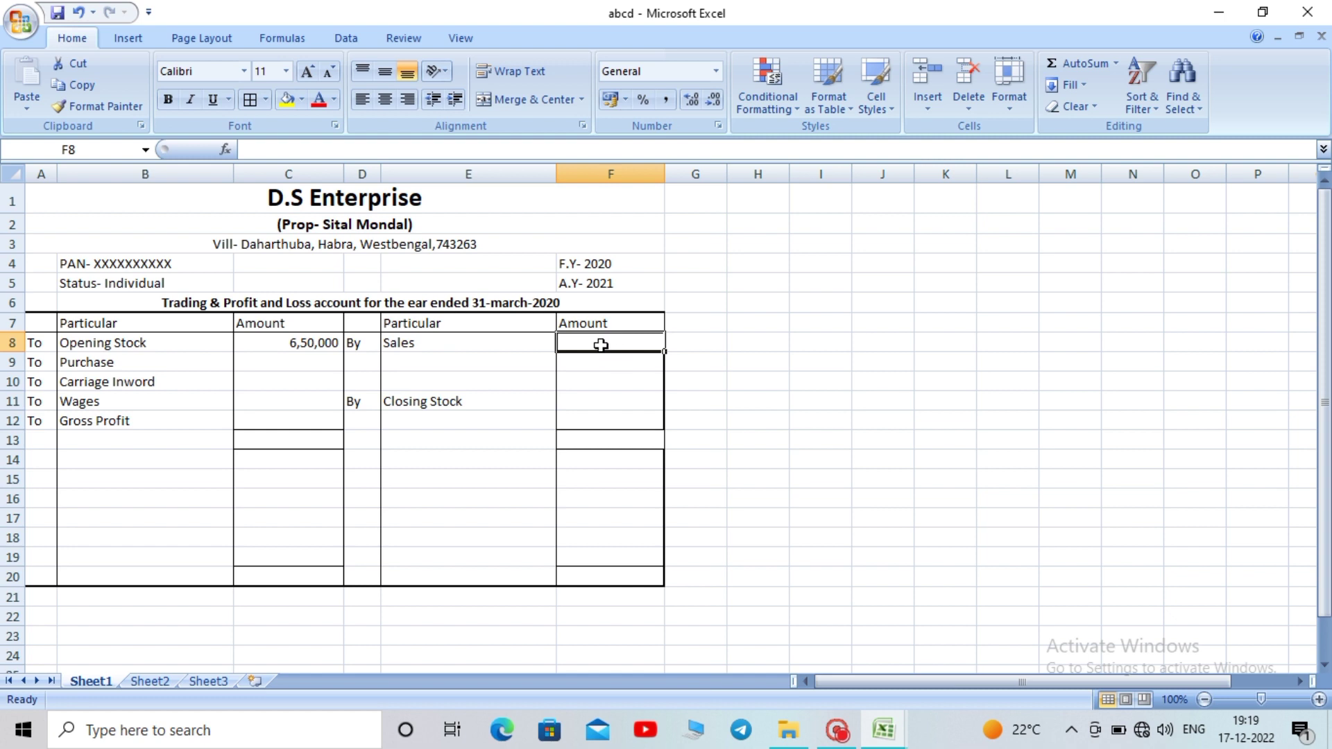
Enter 3040000 for Sales in F8 and give F8:F20 Comma Style with no decimals
{"action": "type", "text": "304"}
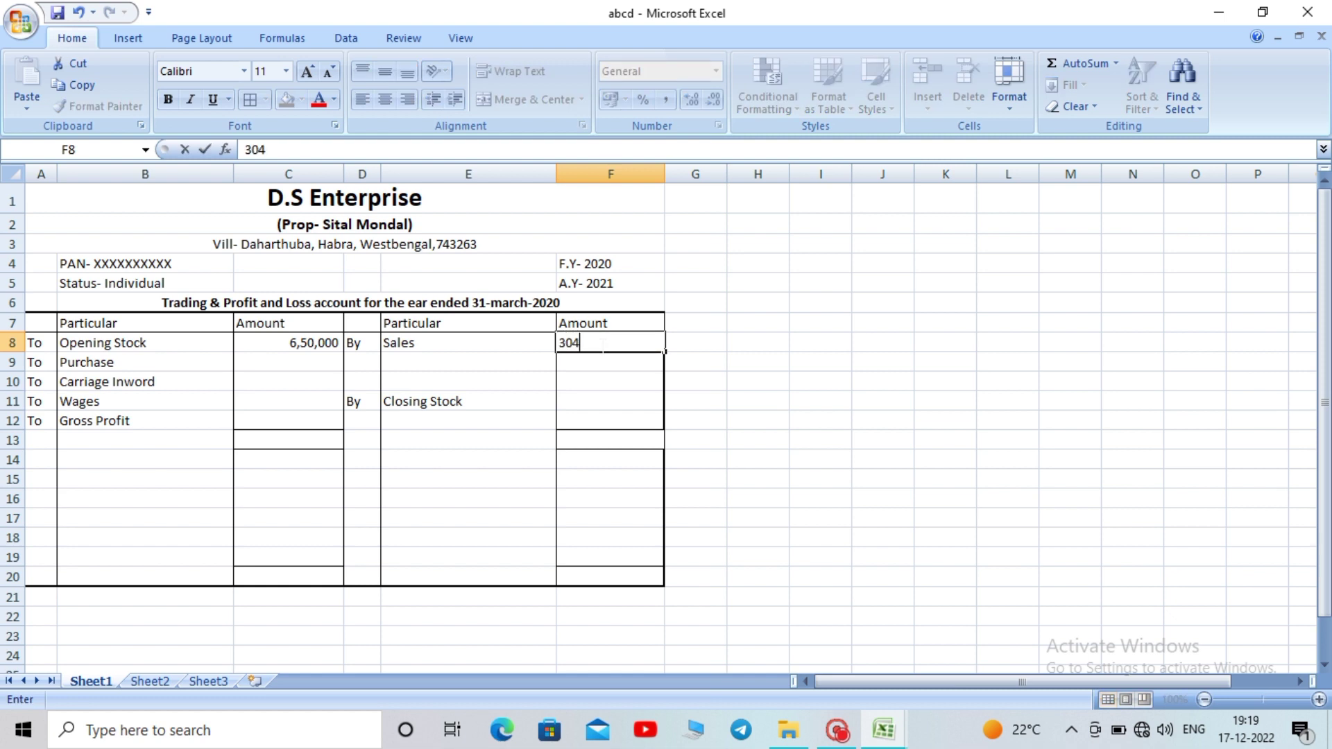
{"action": "type", "text": "0000"}
{"action": "left_click", "coordinate": [740, 408]}
{"action": "left_click_drag", "start_coordinate": [616, 342], "coordinate": [631, 578]}
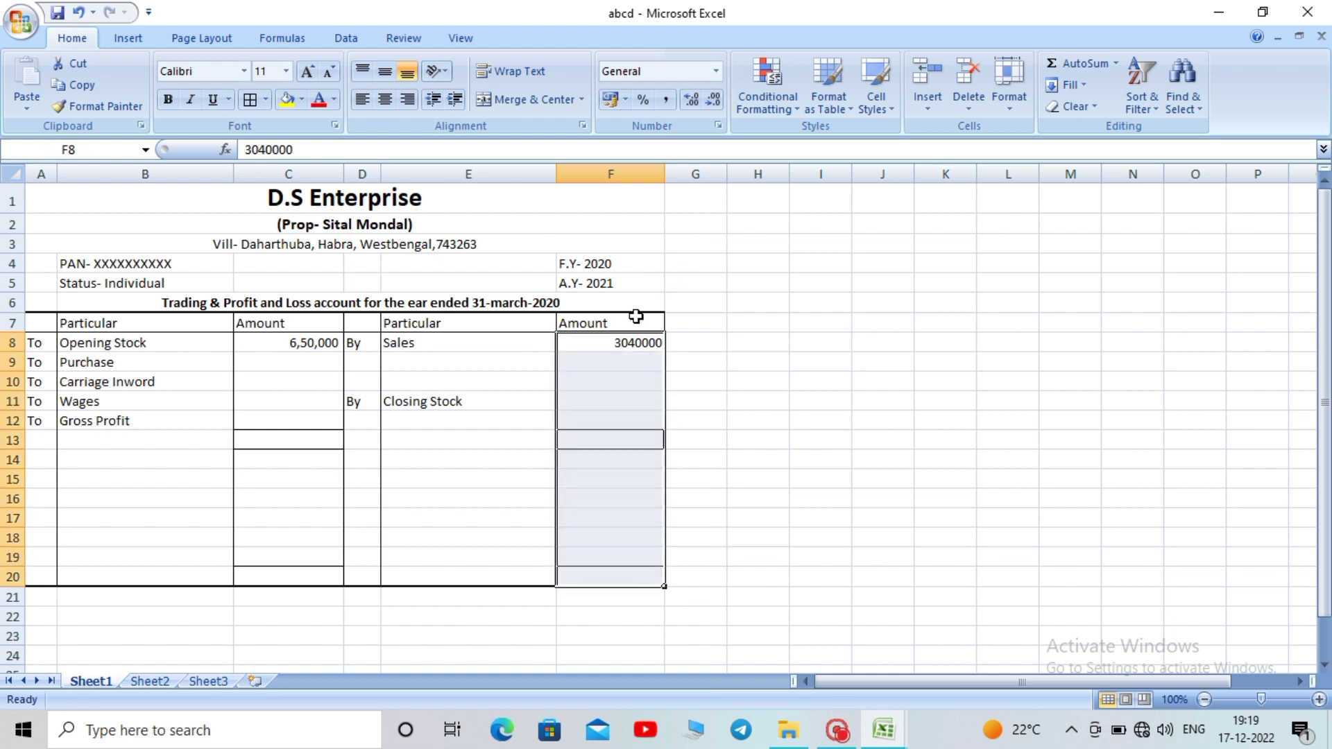
{"action": "left_click", "coordinate": [661, 106]}
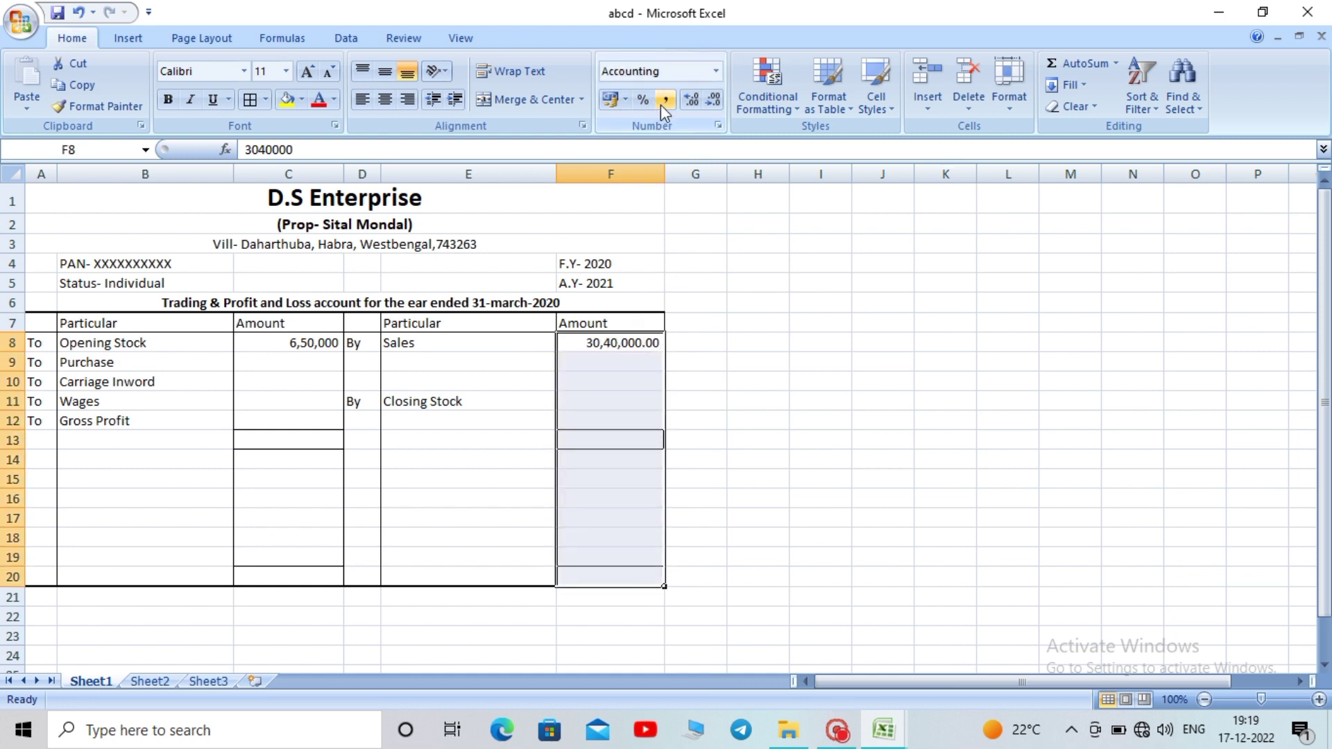
{"action": "left_click", "coordinate": [715, 101]}
{"action": "left_click", "coordinate": [714, 101]}
{"action": "left_click", "coordinate": [793, 349]}
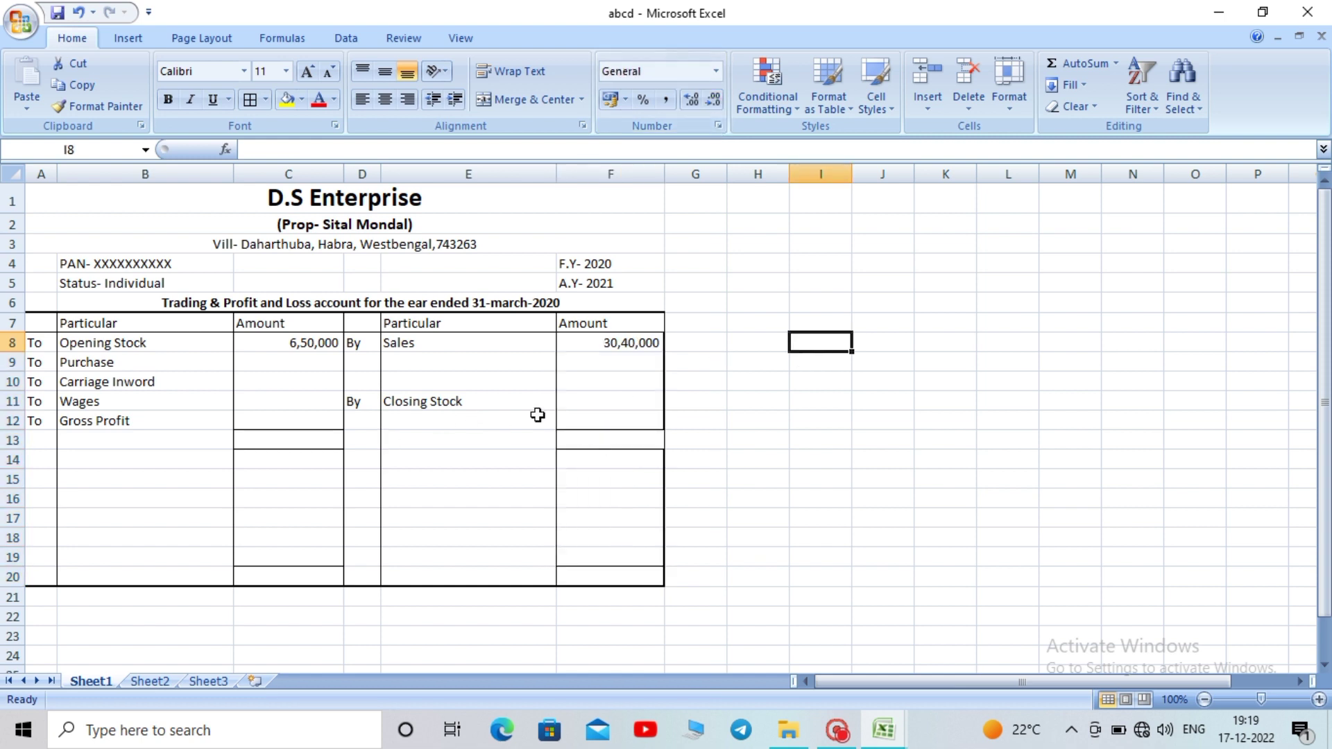
{"action": "left_click", "coordinate": [607, 407]}
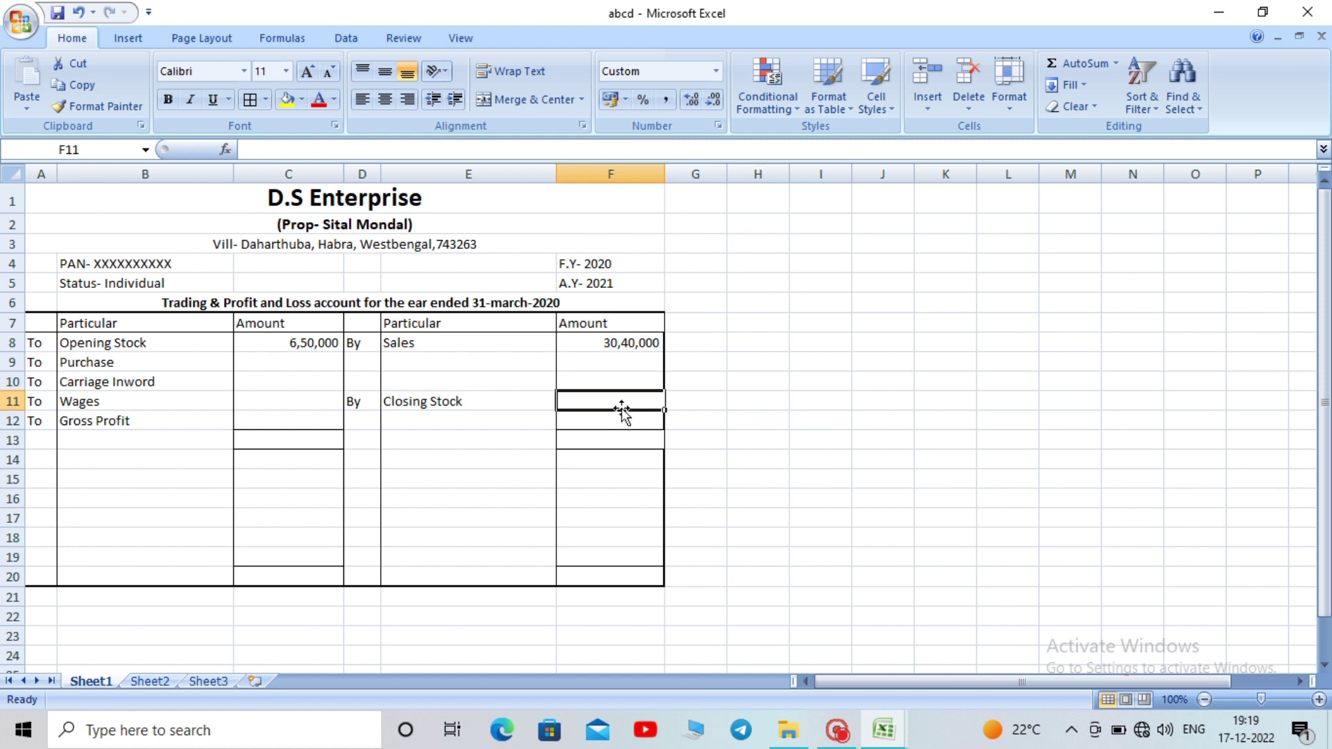
Enter a formula in F11 making Closing Stock 25% of Sales in F8, showing 7,60,000
{"action": "type", "text": "="}
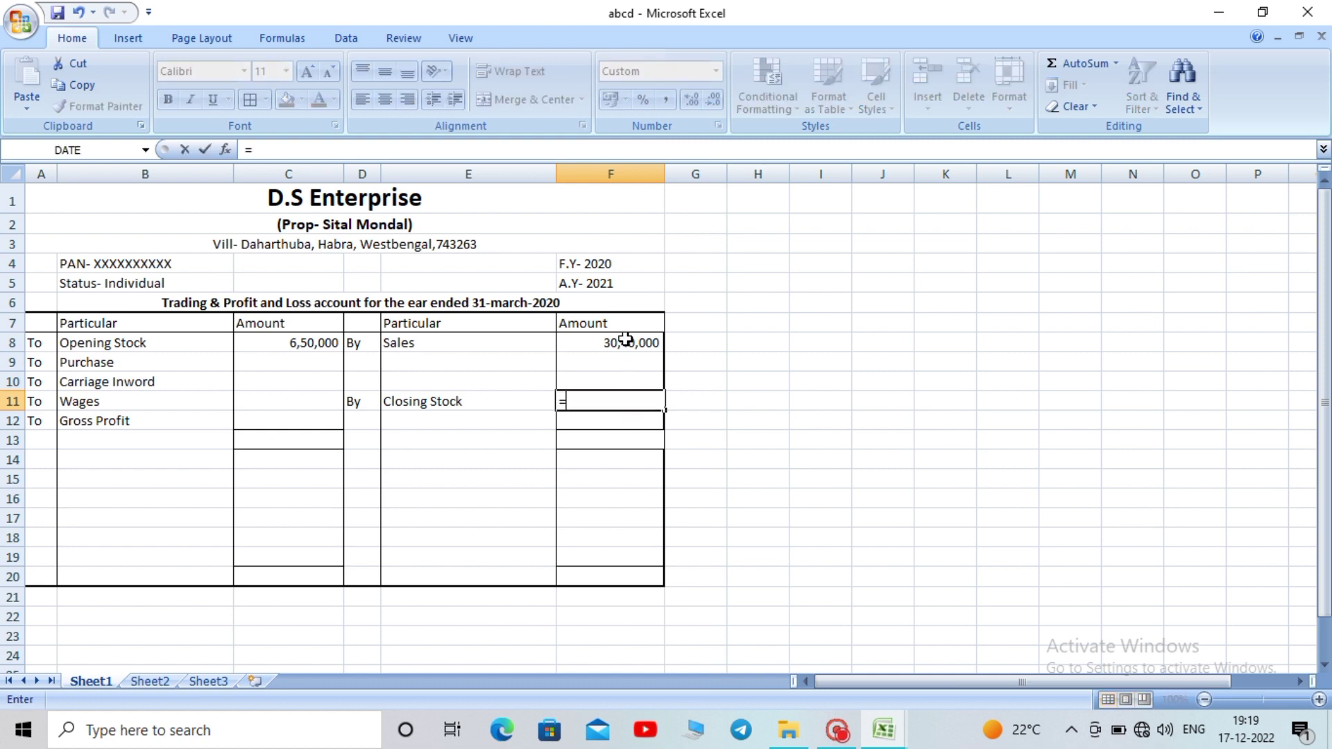
{"action": "left_click", "coordinate": [627, 339]}
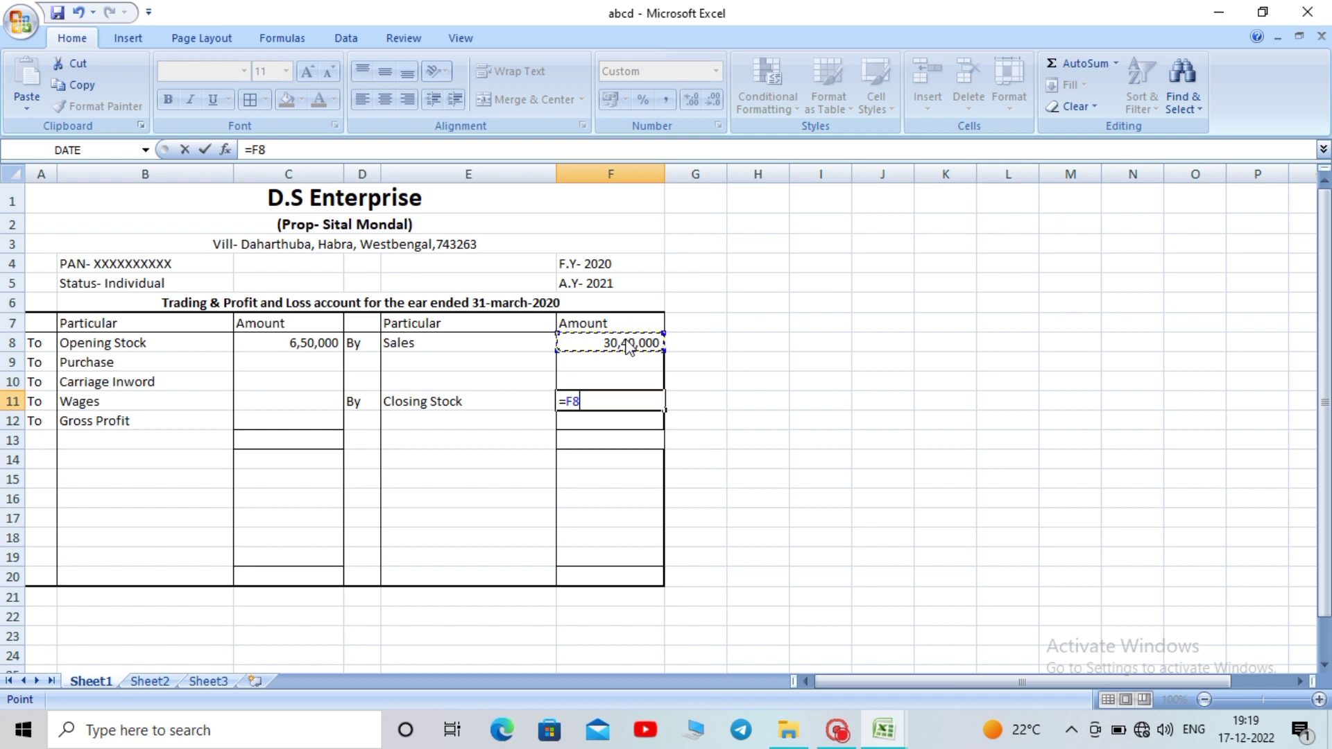
{"action": "type", "text": "*"}
{"action": "type", "text": "5%"}
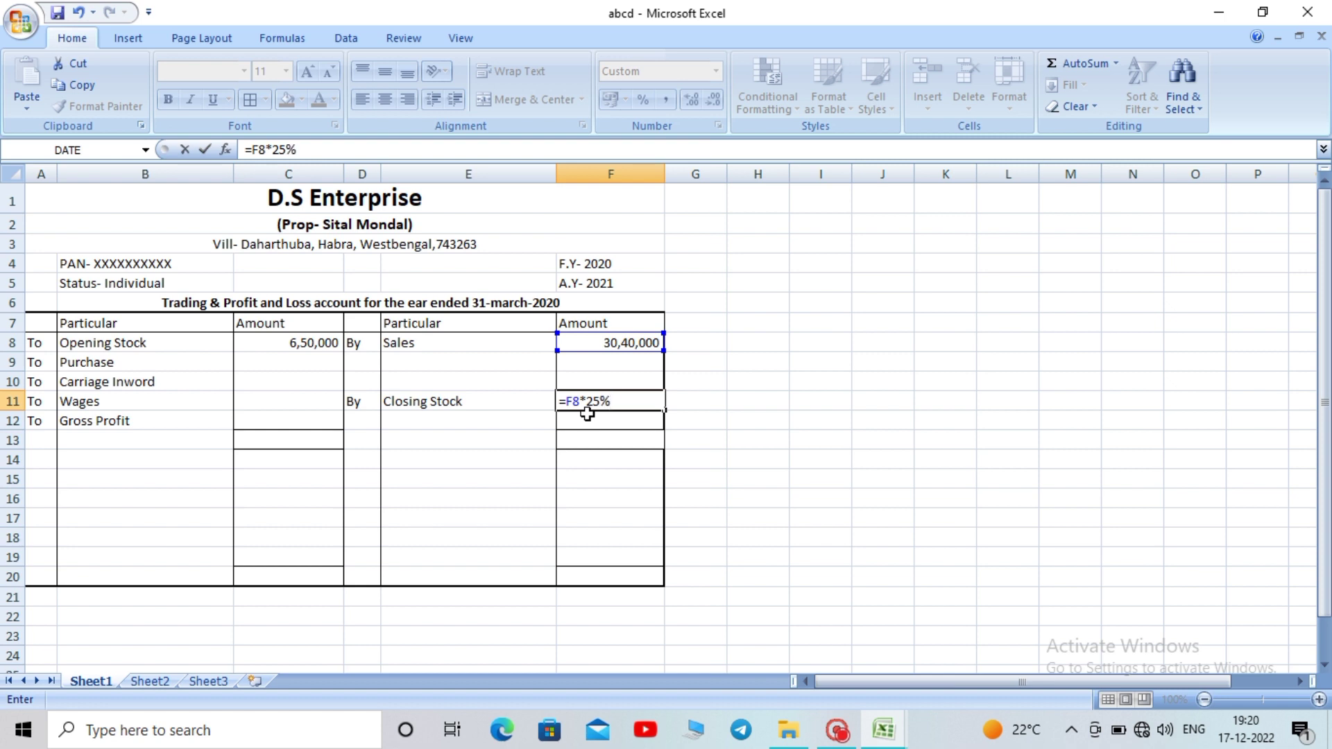
{"action": "key", "text": "ctrl+Return"}
{"action": "key", "text": "Return"}
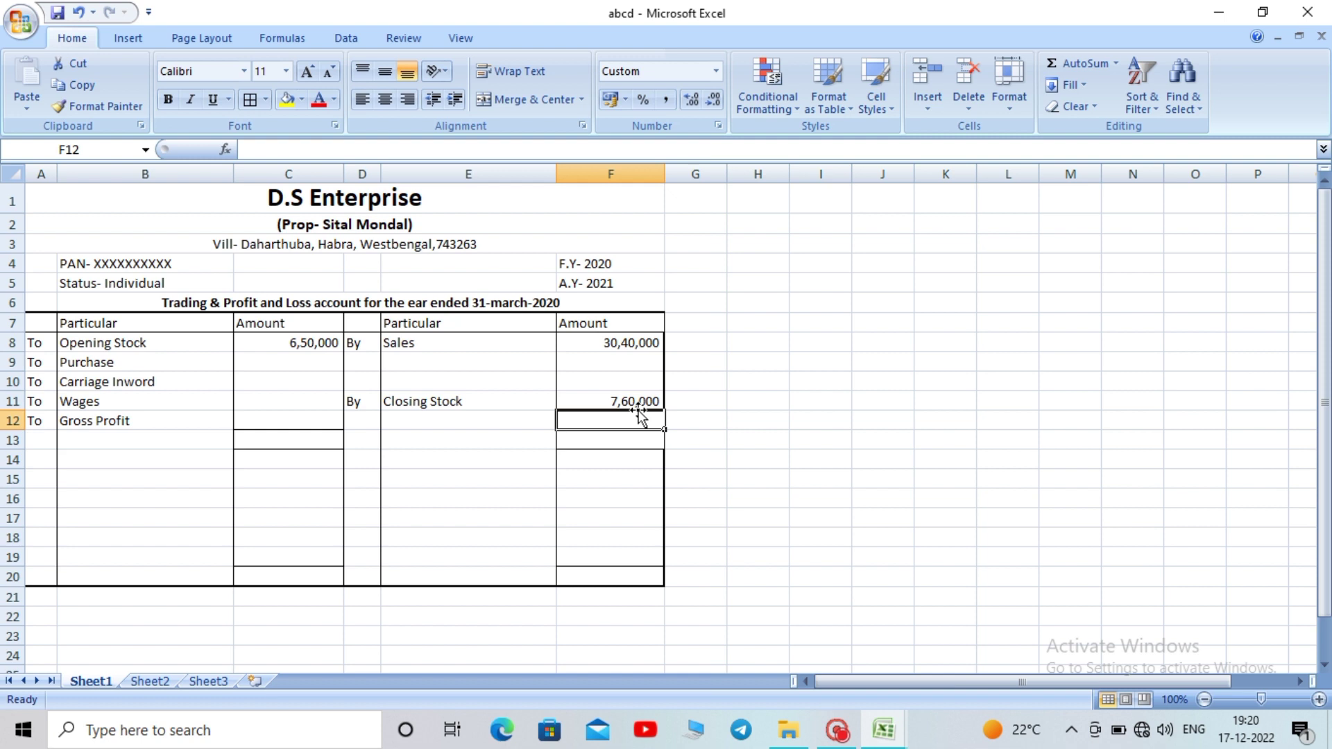
{"action": "left_click", "coordinate": [715, 440]}
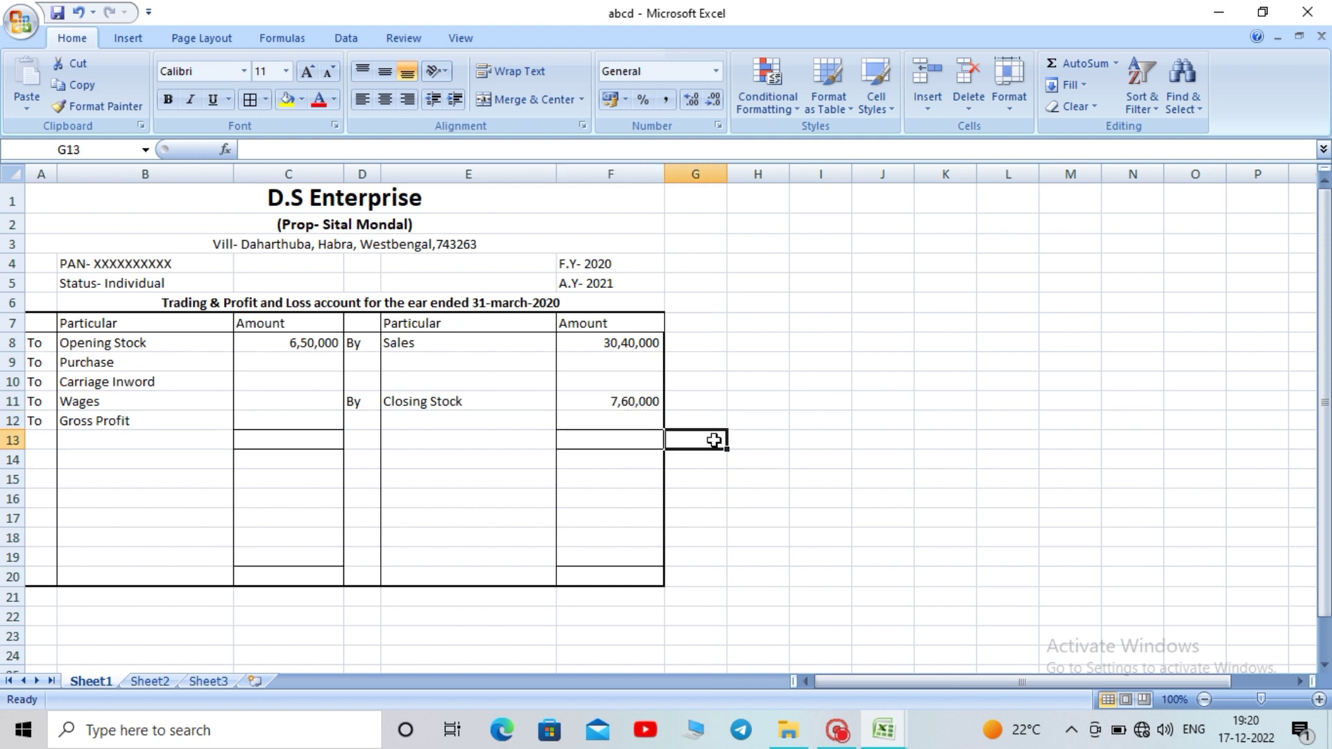
AutoSum F13, extending the range up to F8 so the credit total shows 38,00,000
{"action": "left_click", "coordinate": [628, 445]}
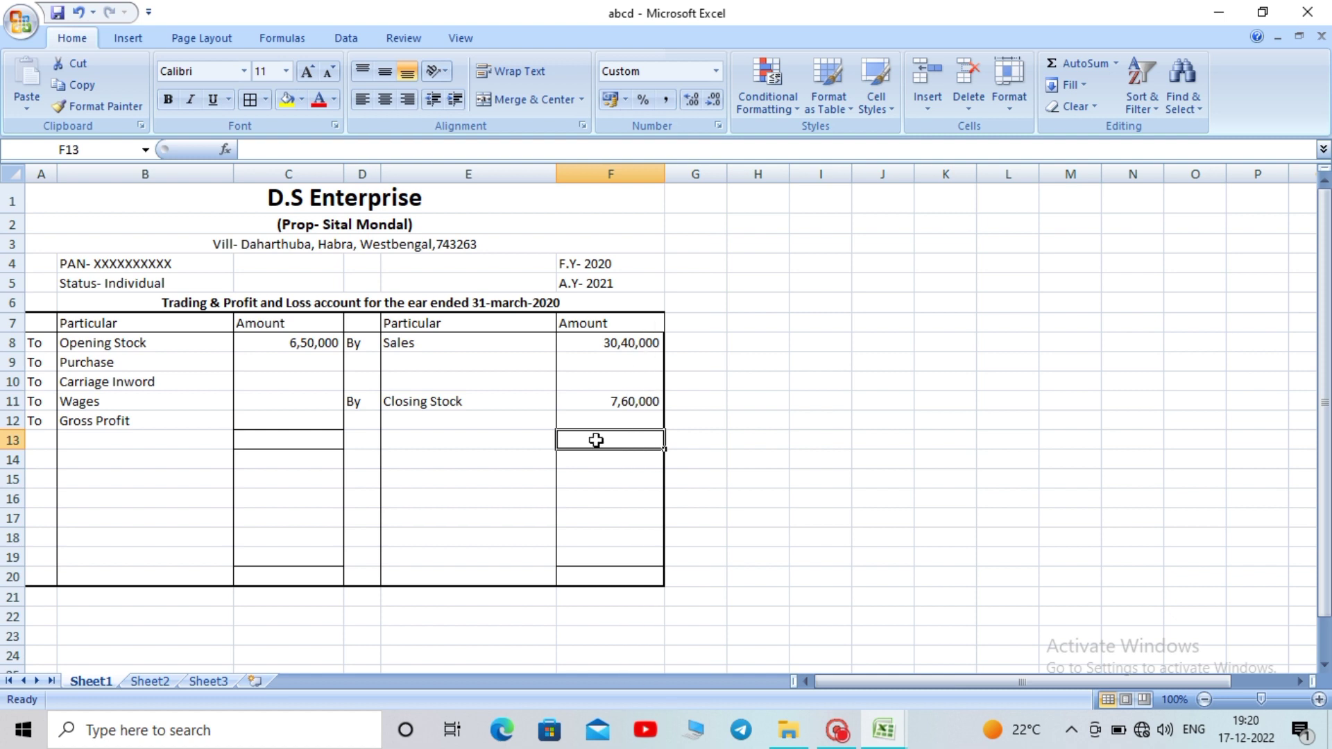
{"action": "left_click", "coordinate": [1081, 68]}
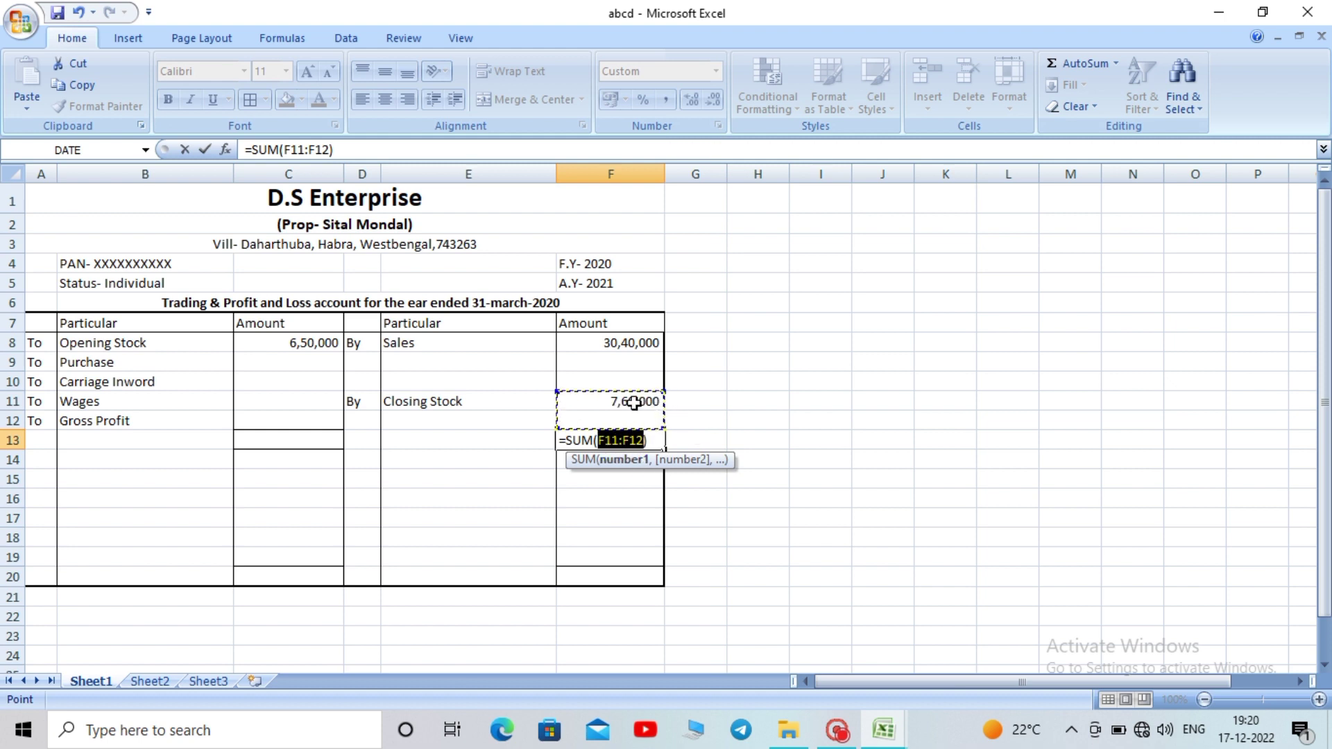
{"action": "key", "text": "Return"}
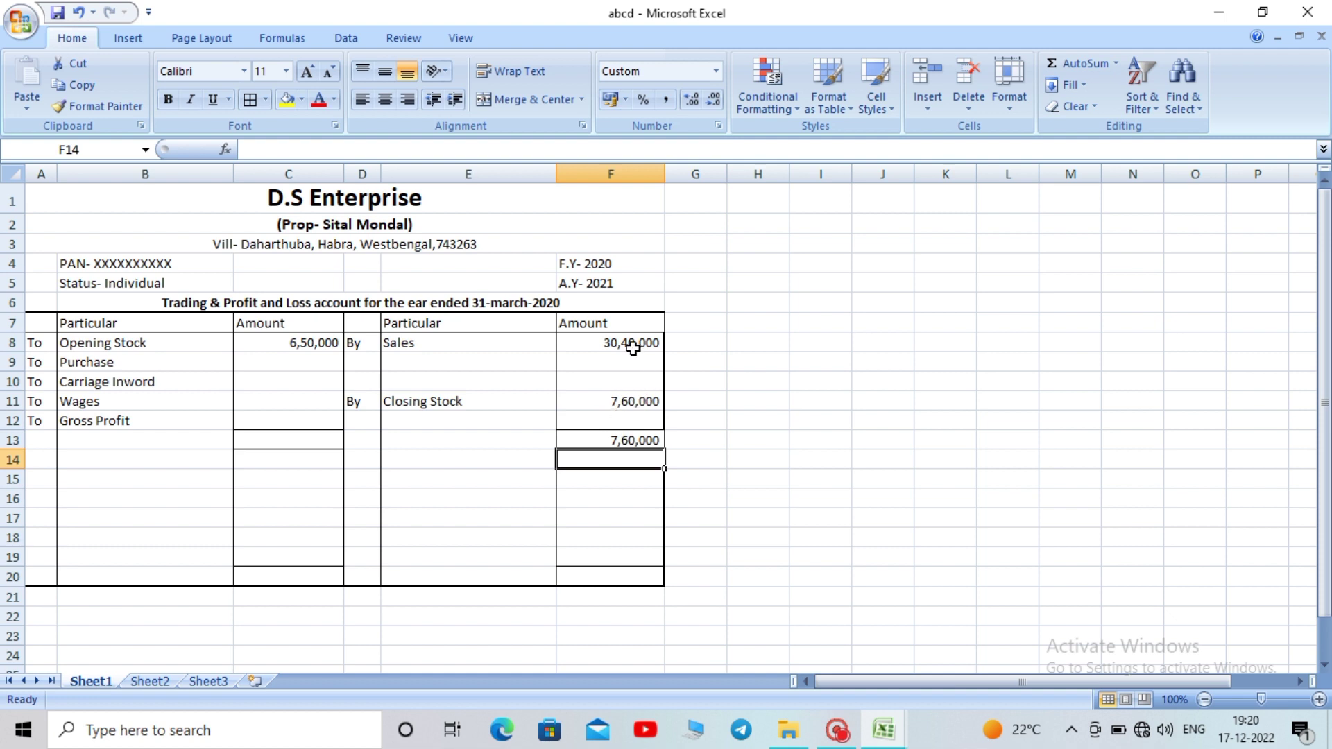
{"action": "left_click", "coordinate": [627, 441]}
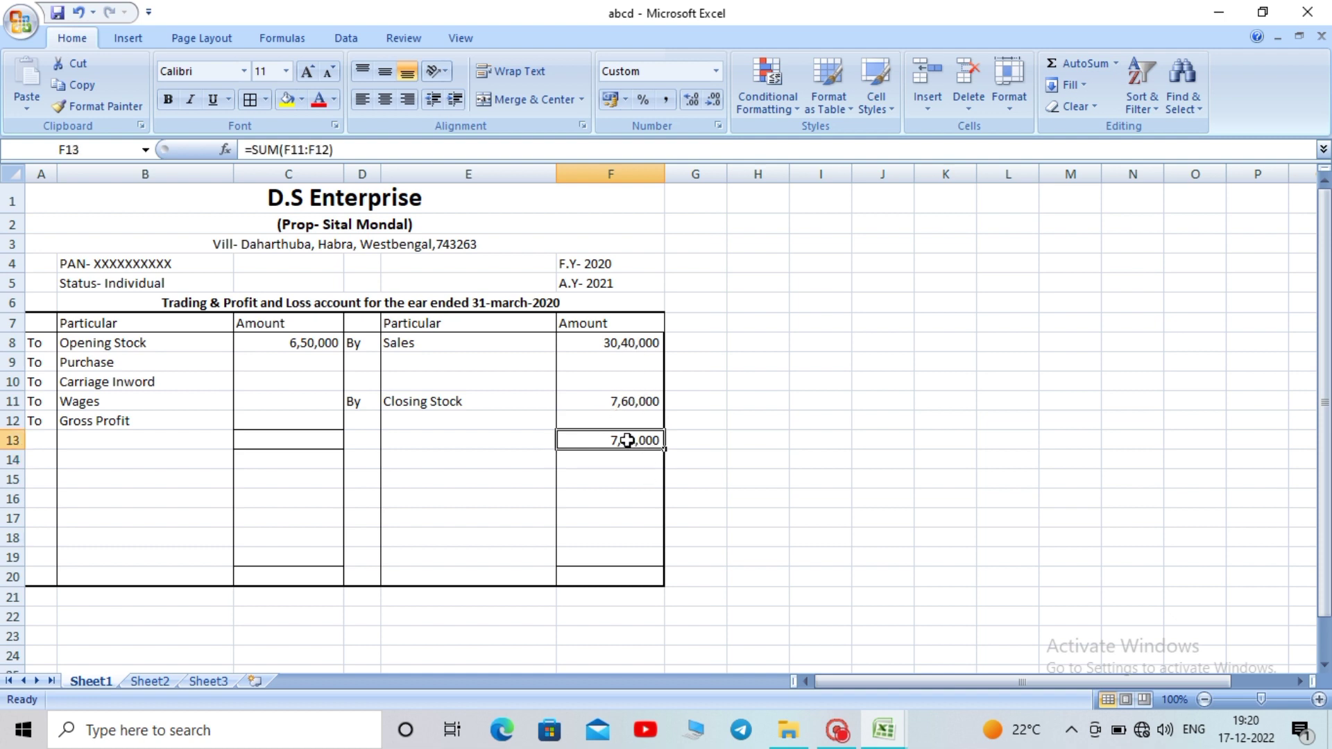
{"action": "double_click", "coordinate": [627, 440]}
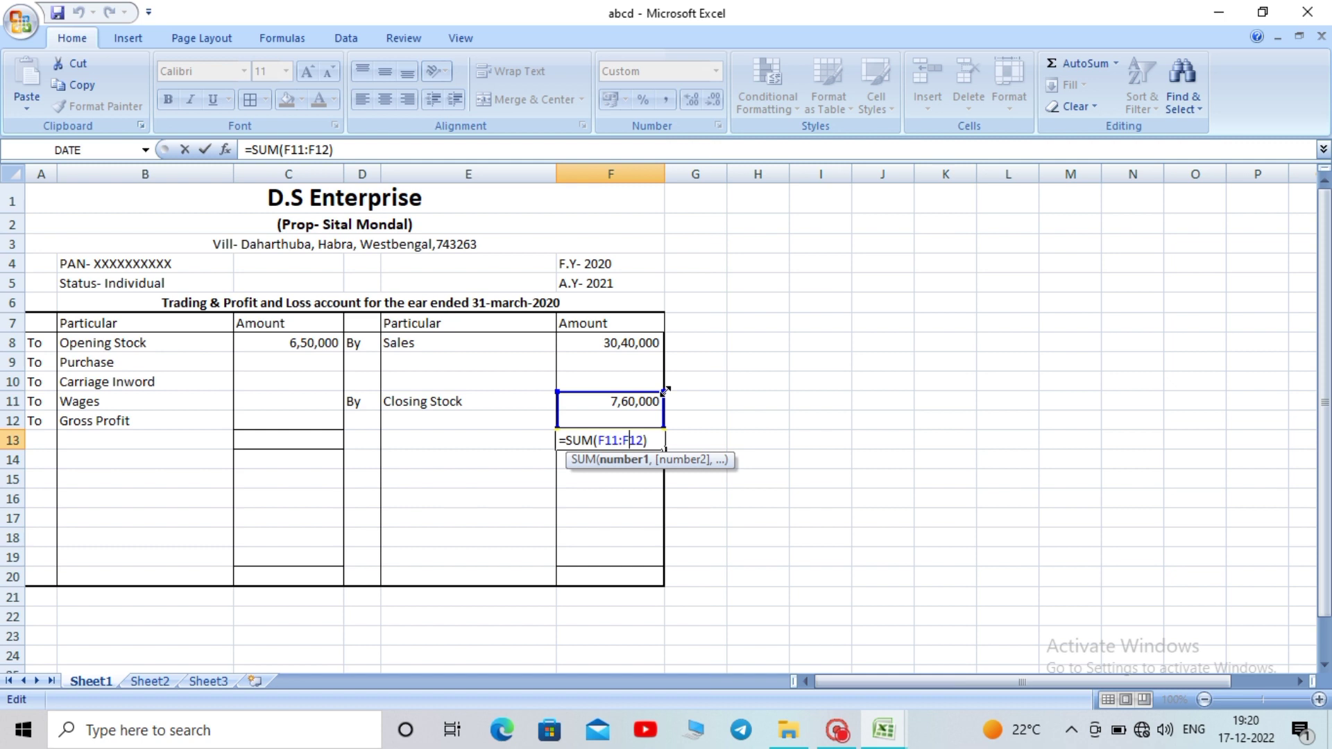
{"action": "left_click_drag", "start_coordinate": [664, 391], "coordinate": [661, 334]}
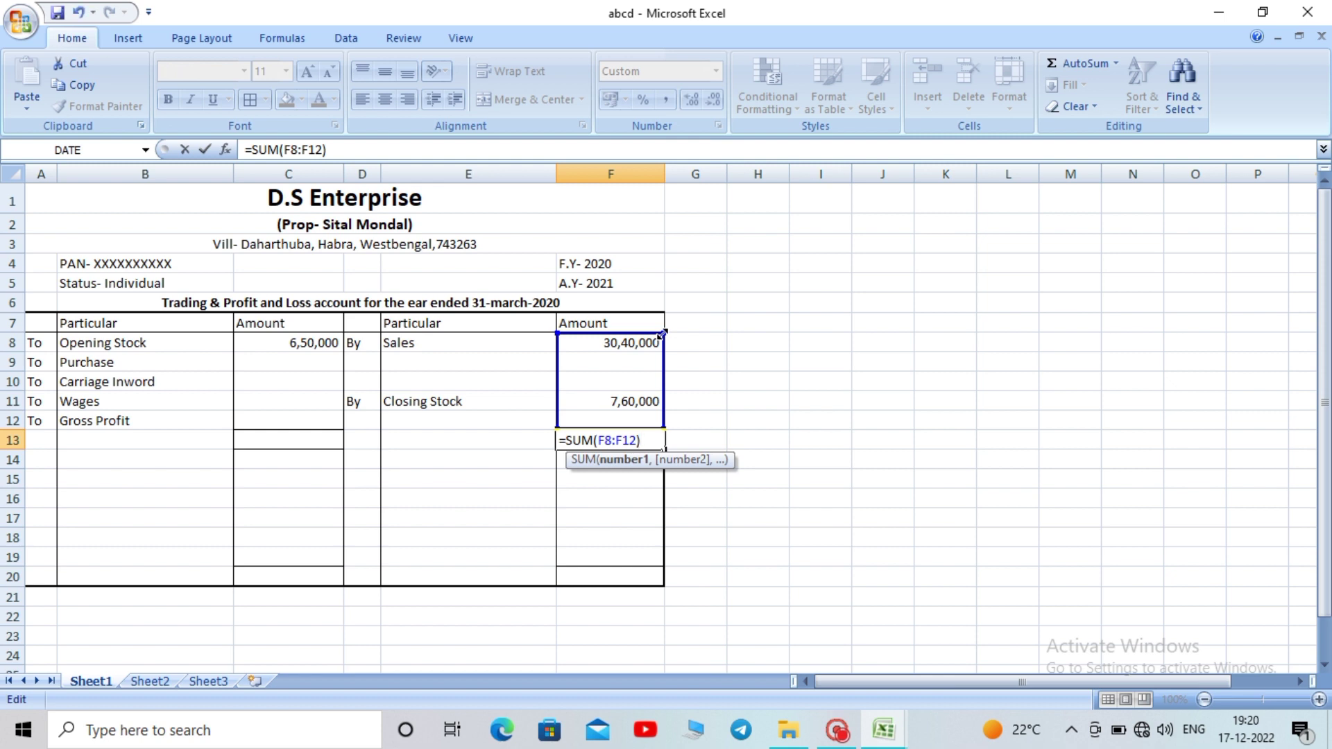
{"action": "key", "text": "Return"}
{"action": "left_click", "coordinate": [722, 426]}
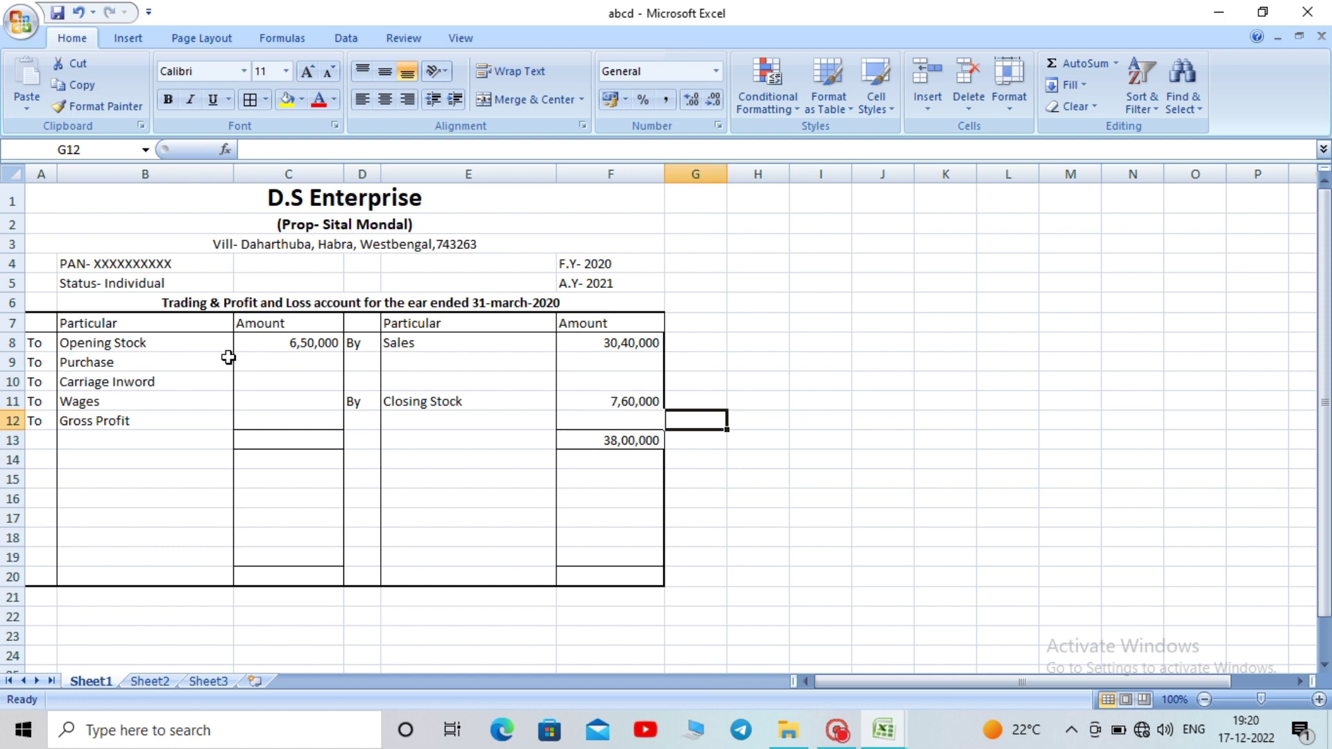
{"action": "left_click", "coordinate": [275, 362]}
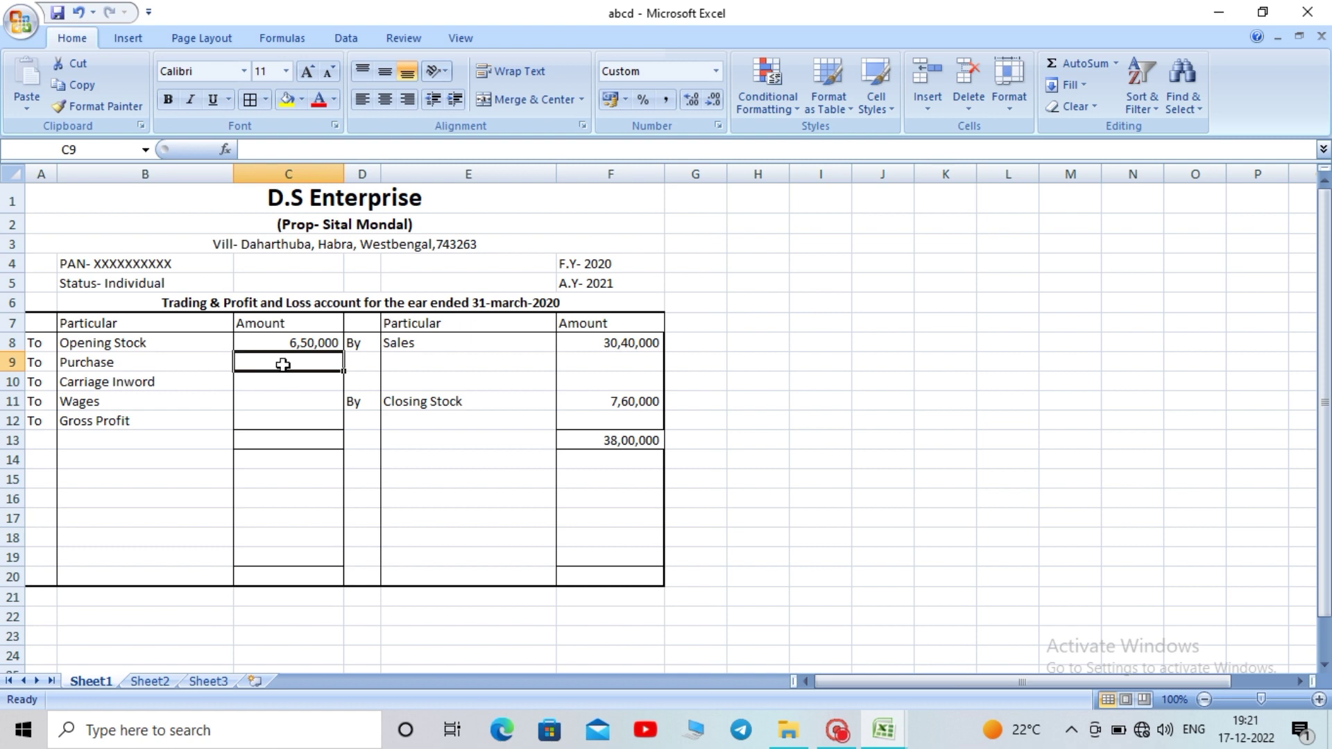
Enter =F8*0.7 in C9 so Purchase shows 21,28,000
{"action": "type", "text": "="}
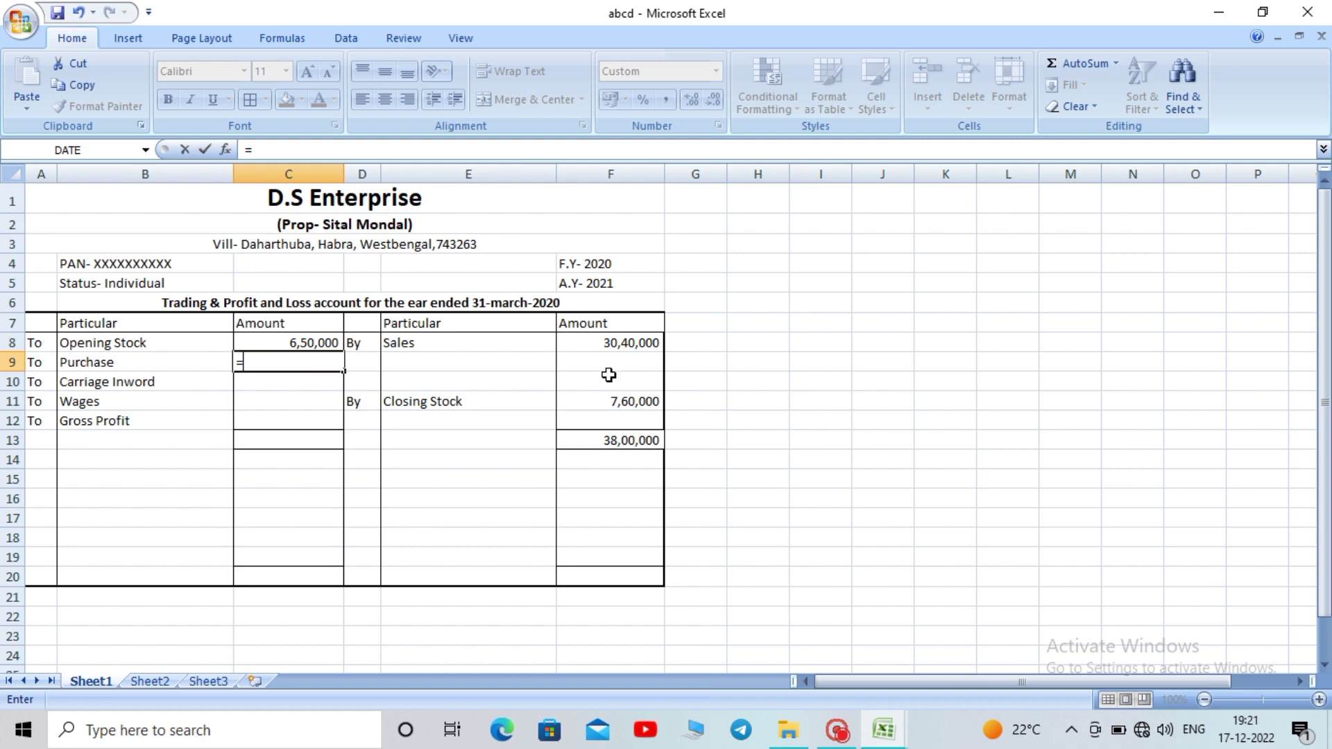
{"action": "left_click", "coordinate": [607, 345]}
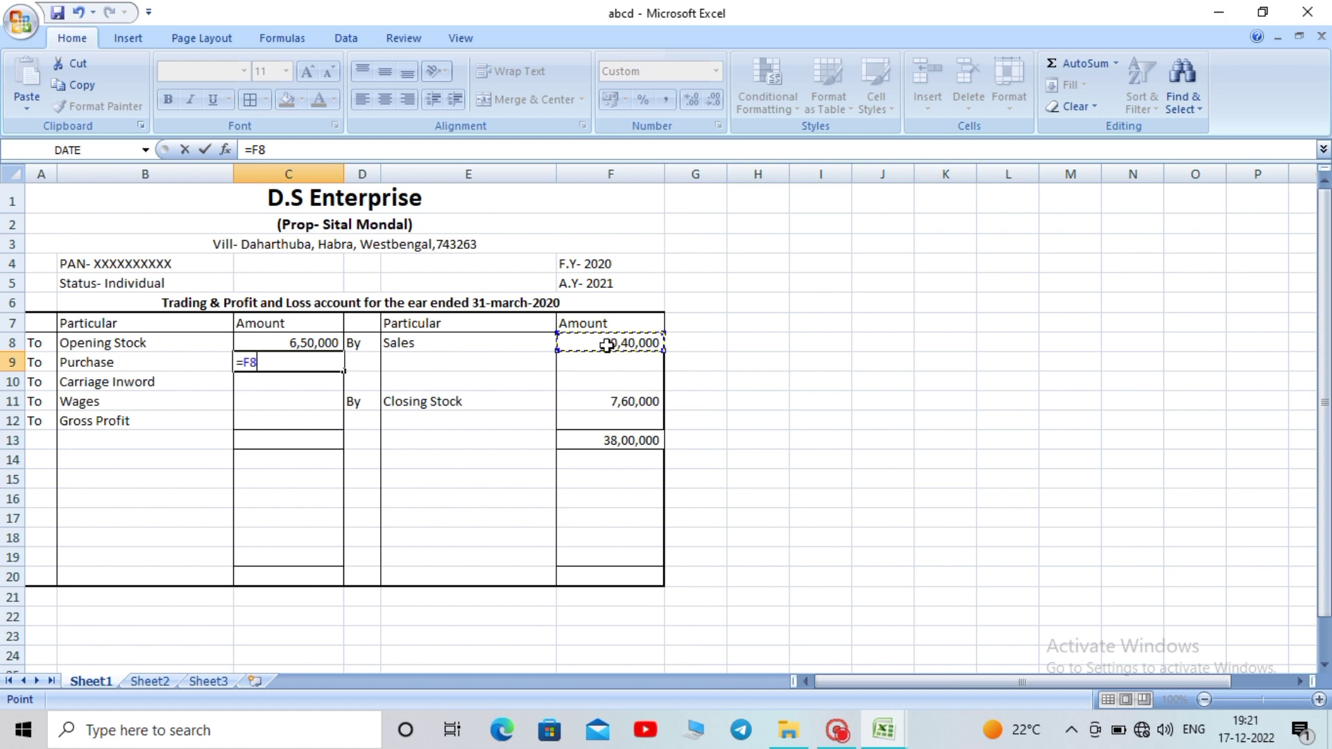
{"action": "type", "text": "*"}
{"action": "type", "text": "0.7"}
{"action": "key", "text": "Return"}
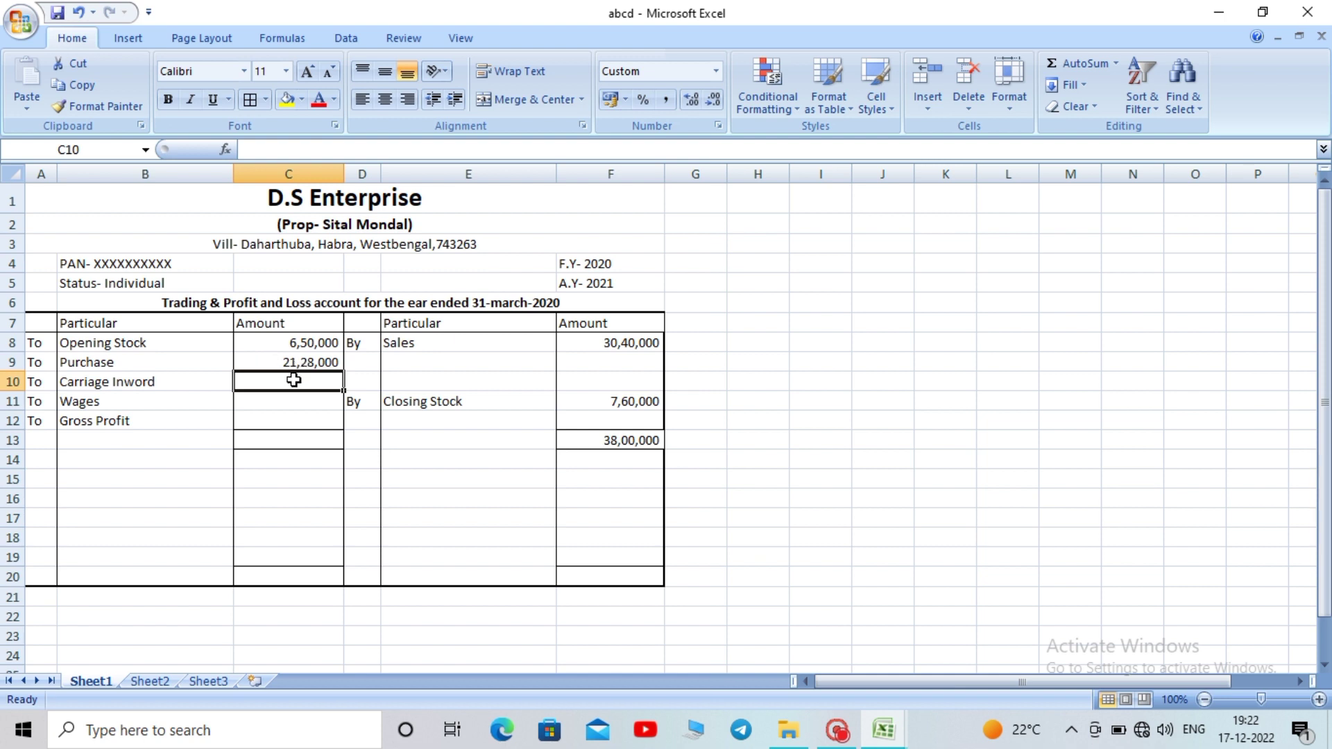
Enter 26400 in cell C10 so Carriage Inword shows 26,400 in the debit Amount column
{"action": "left_click", "coordinate": [199, 390]}
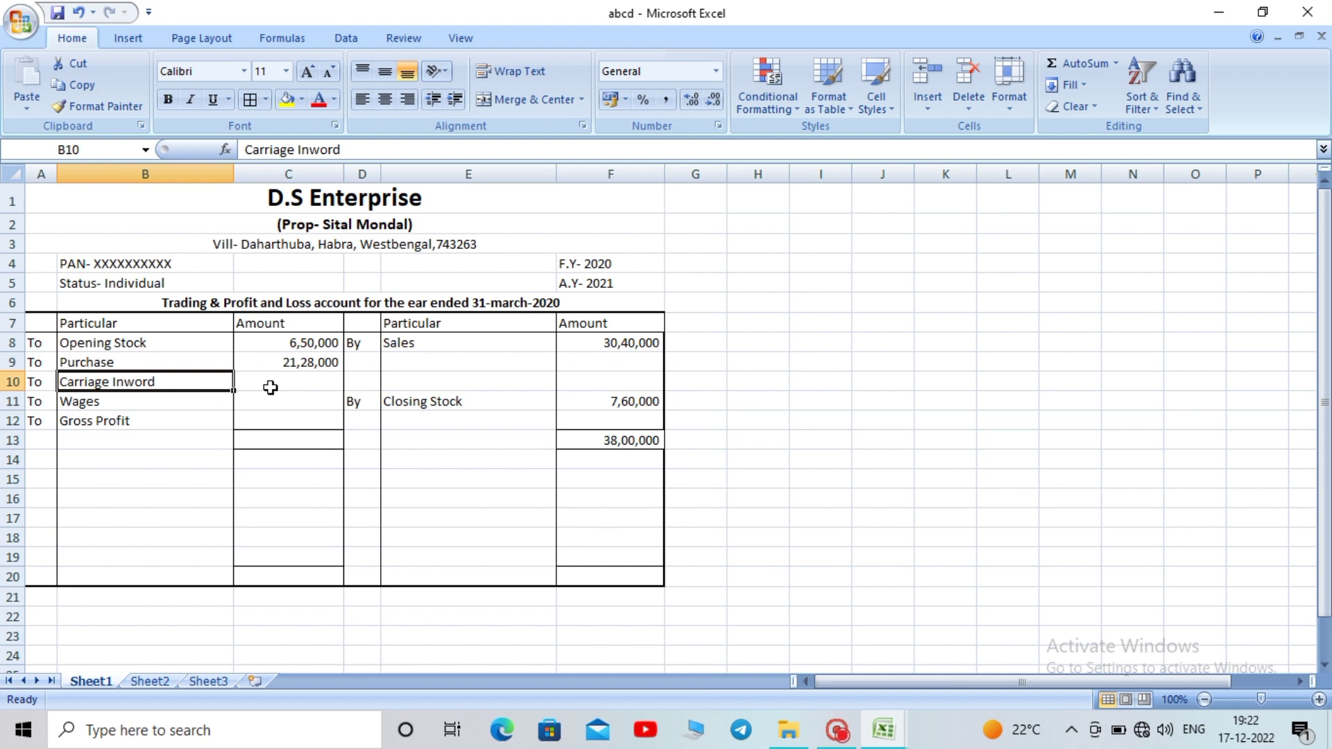
{"action": "left_click", "coordinate": [270, 388]}
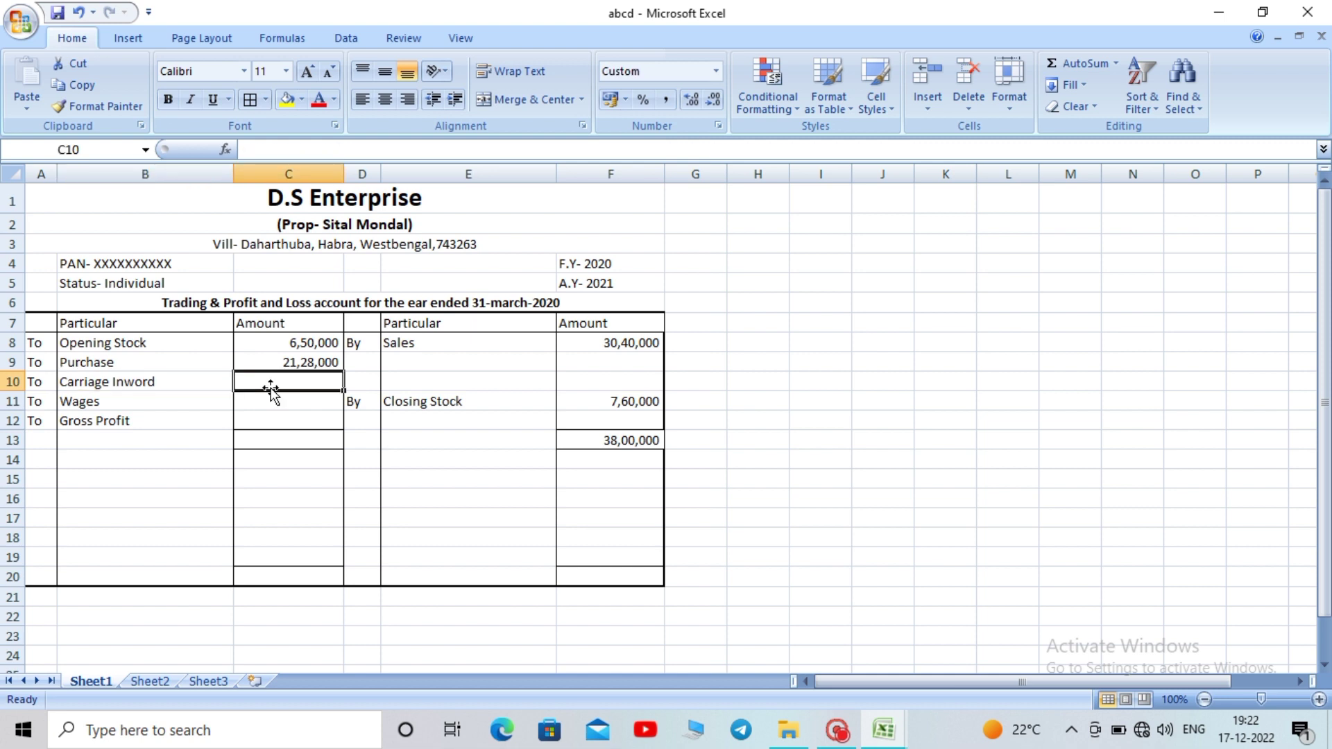
{"action": "type", "text": "2"}
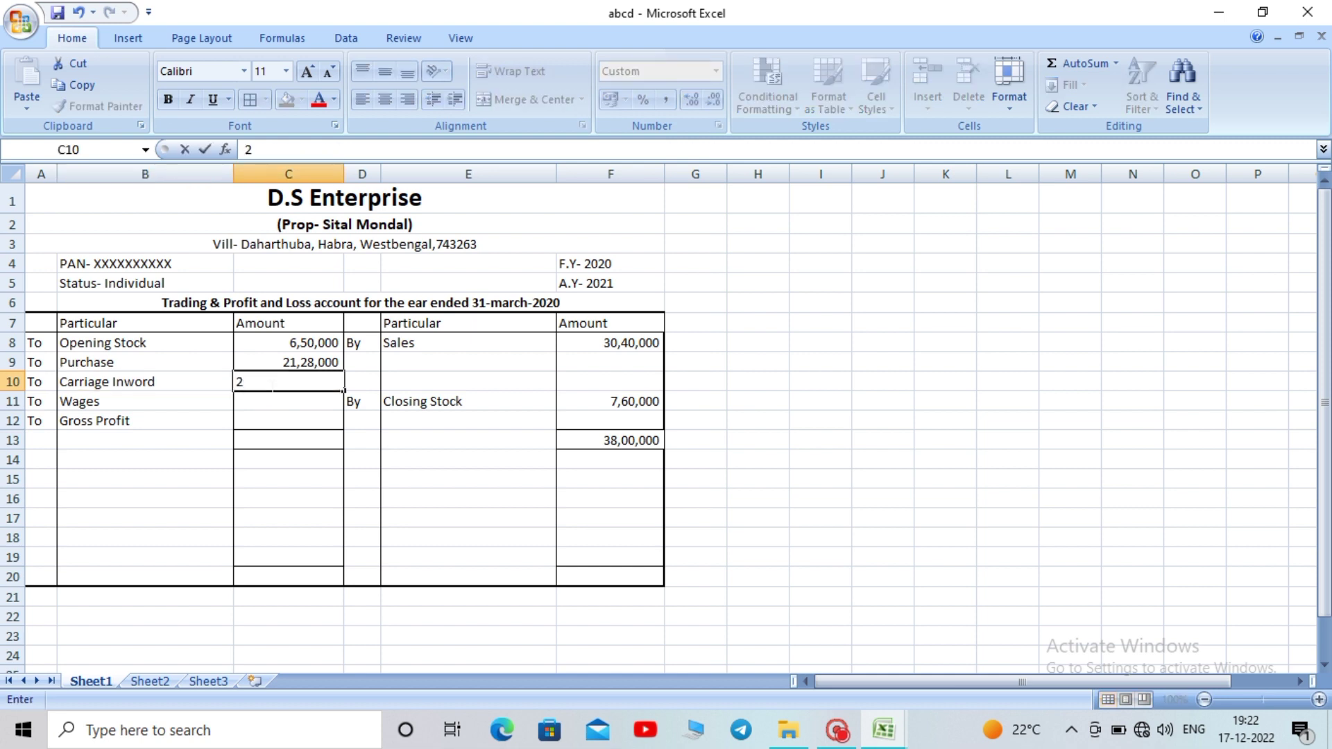
{"action": "type", "text": "6400"}
{"action": "key", "text": "Return"}
{"action": "left_click", "coordinate": [455, 497]}
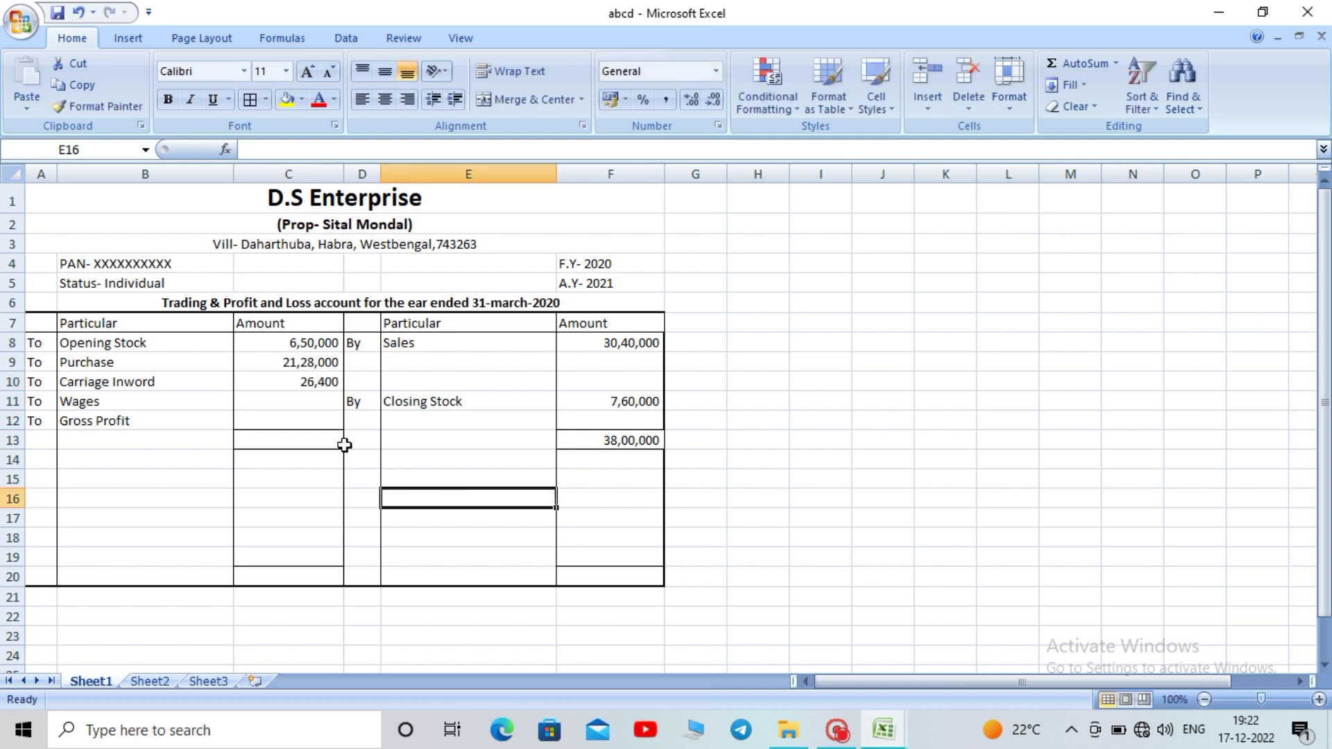
{"action": "left_click", "coordinate": [314, 399]}
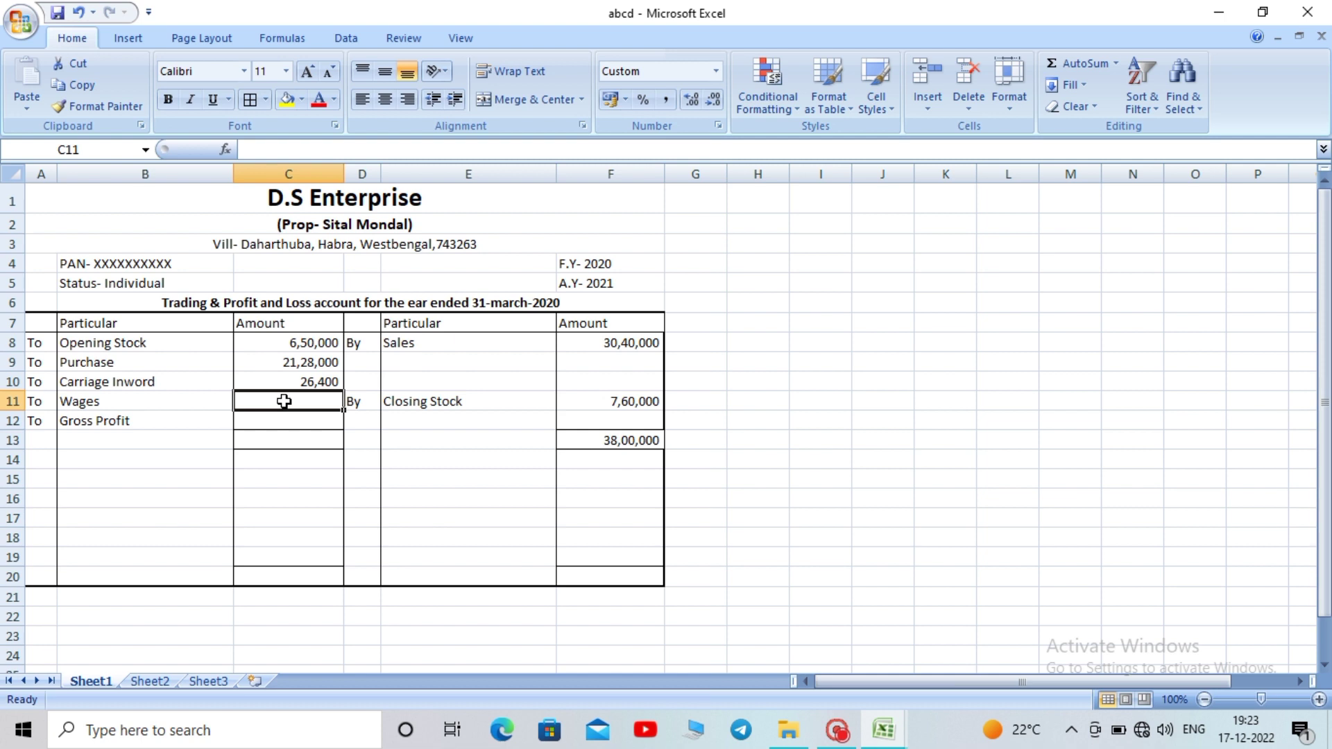
Enter 64000 as Wages in C11, correcting the extra zero
{"action": "type", "text": "640000"}
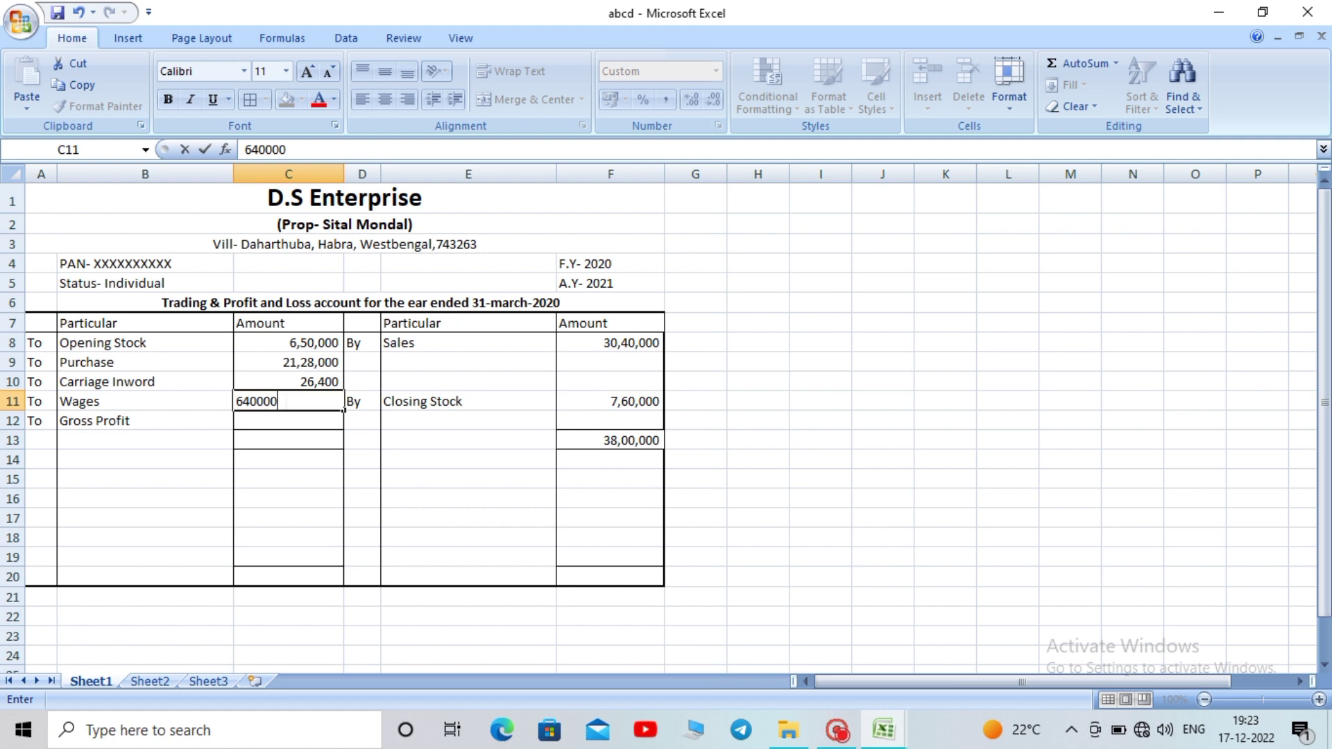
{"action": "key", "text": "BackSpace"}
{"action": "key", "text": "Return"}
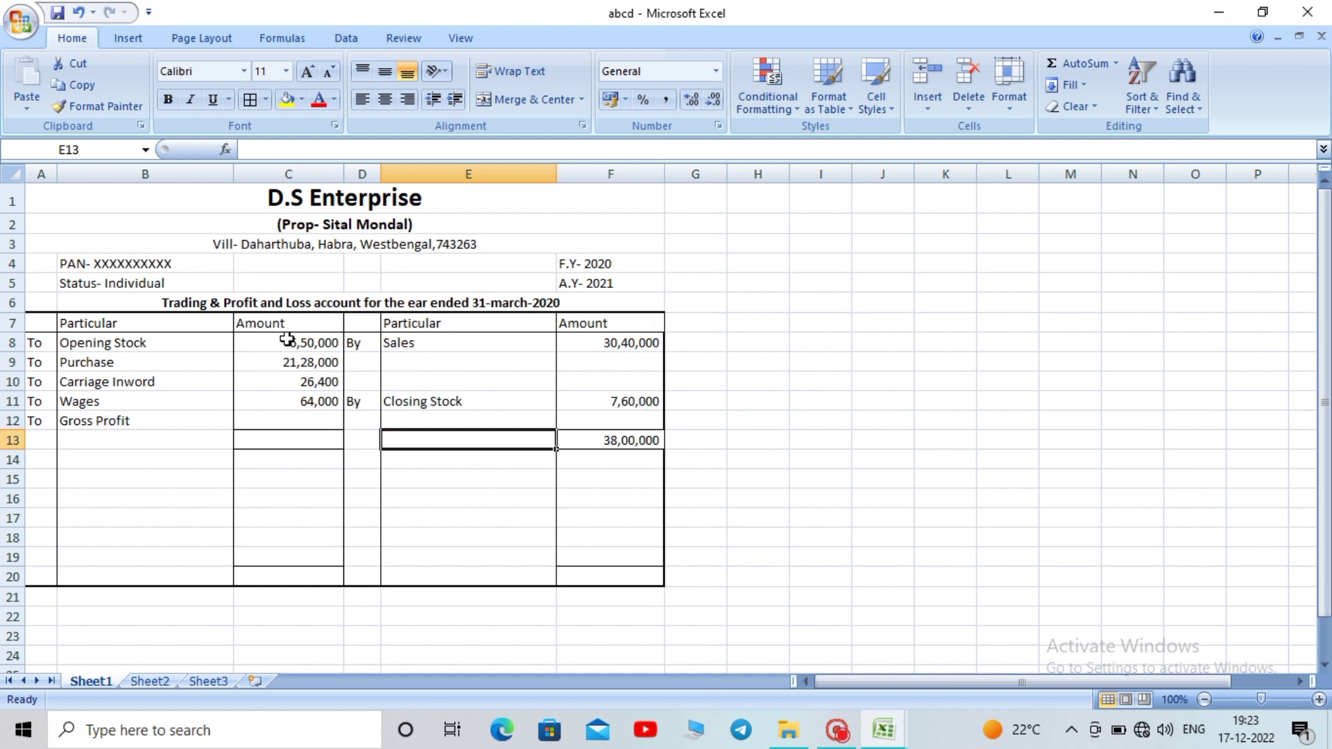
{"action": "left_click", "coordinate": [269, 423]}
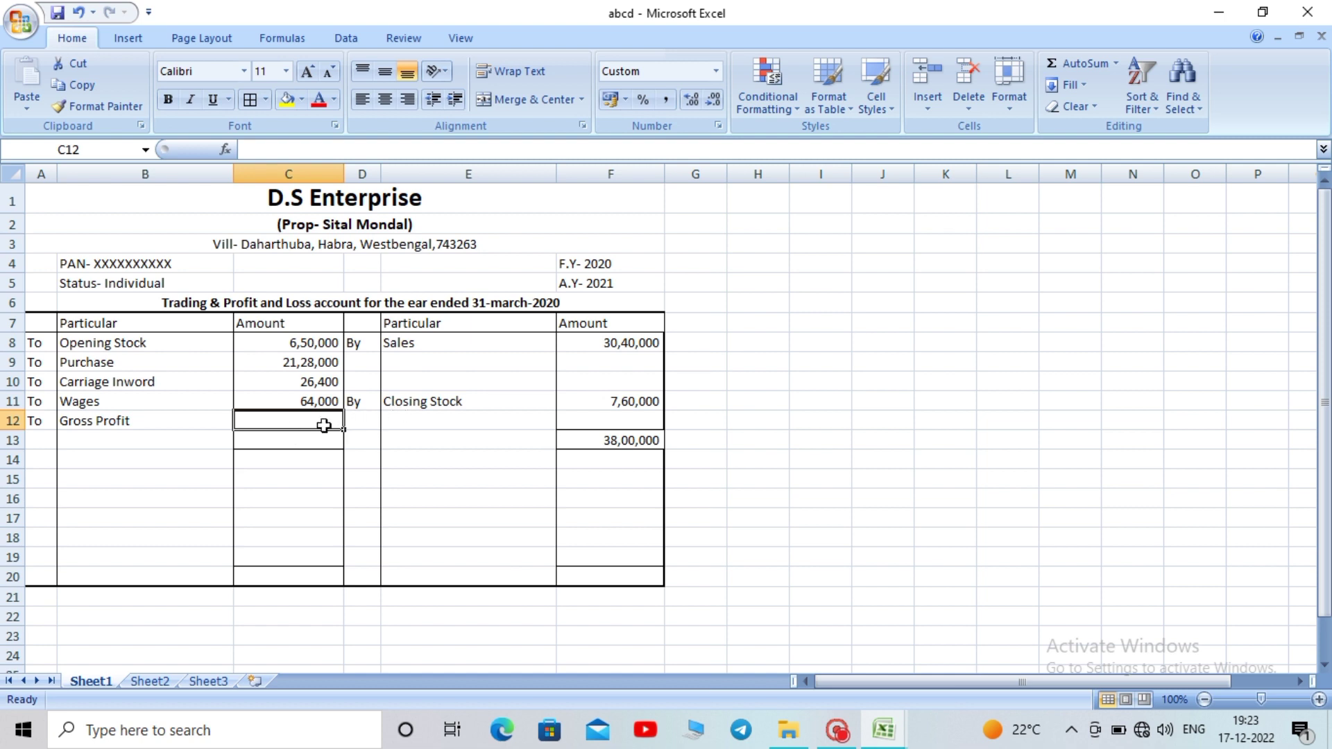
Enter =F8*0.3 for Gross Profit in C12 and AutoSum the debit side in C13
{"action": "type", "text": "="}
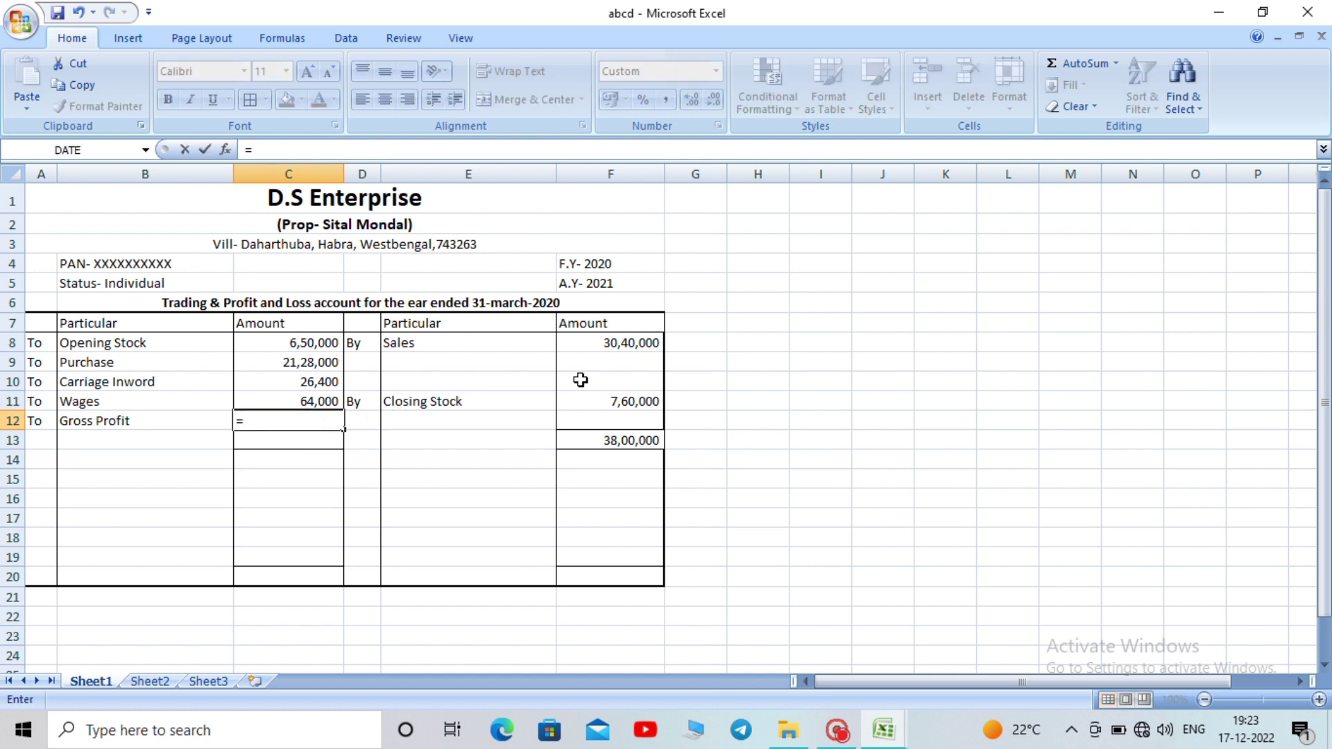
{"action": "left_click", "coordinate": [614, 344]}
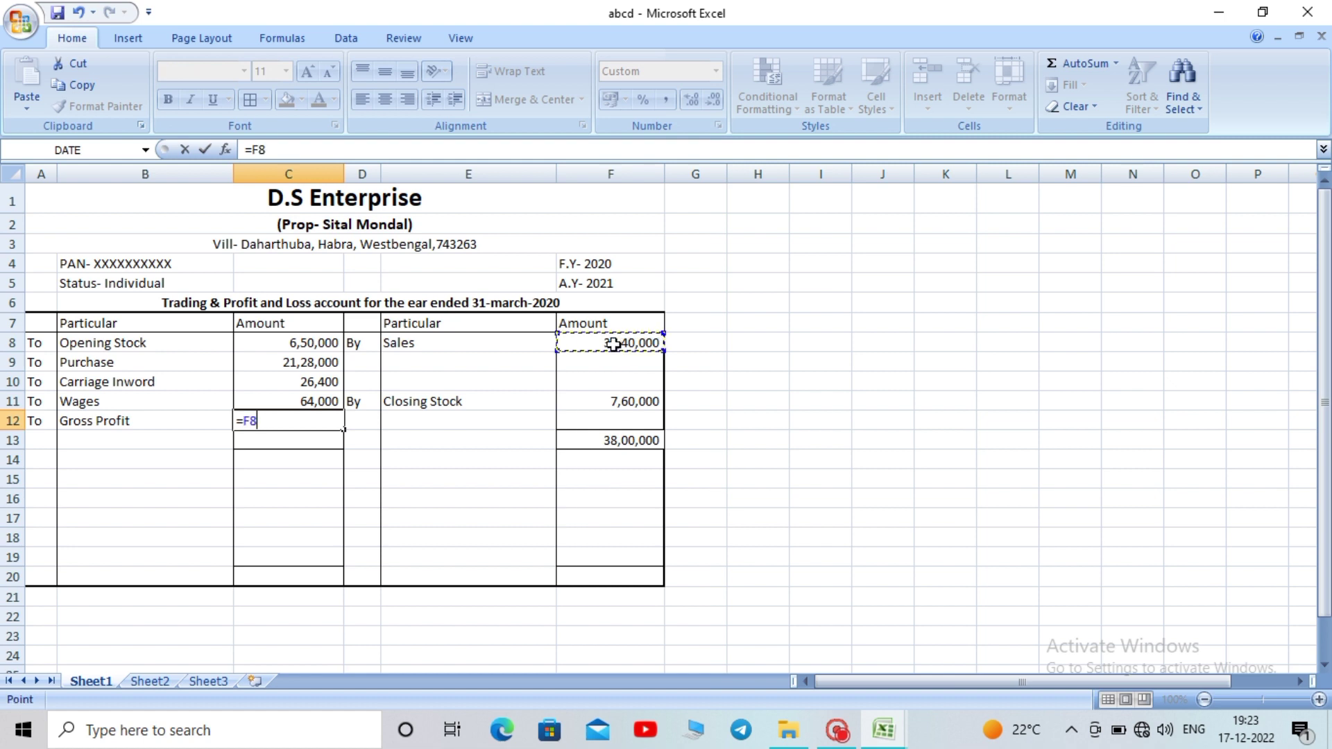
{"action": "type", "text": "*0.3"}
{"action": "key", "text": "Return"}
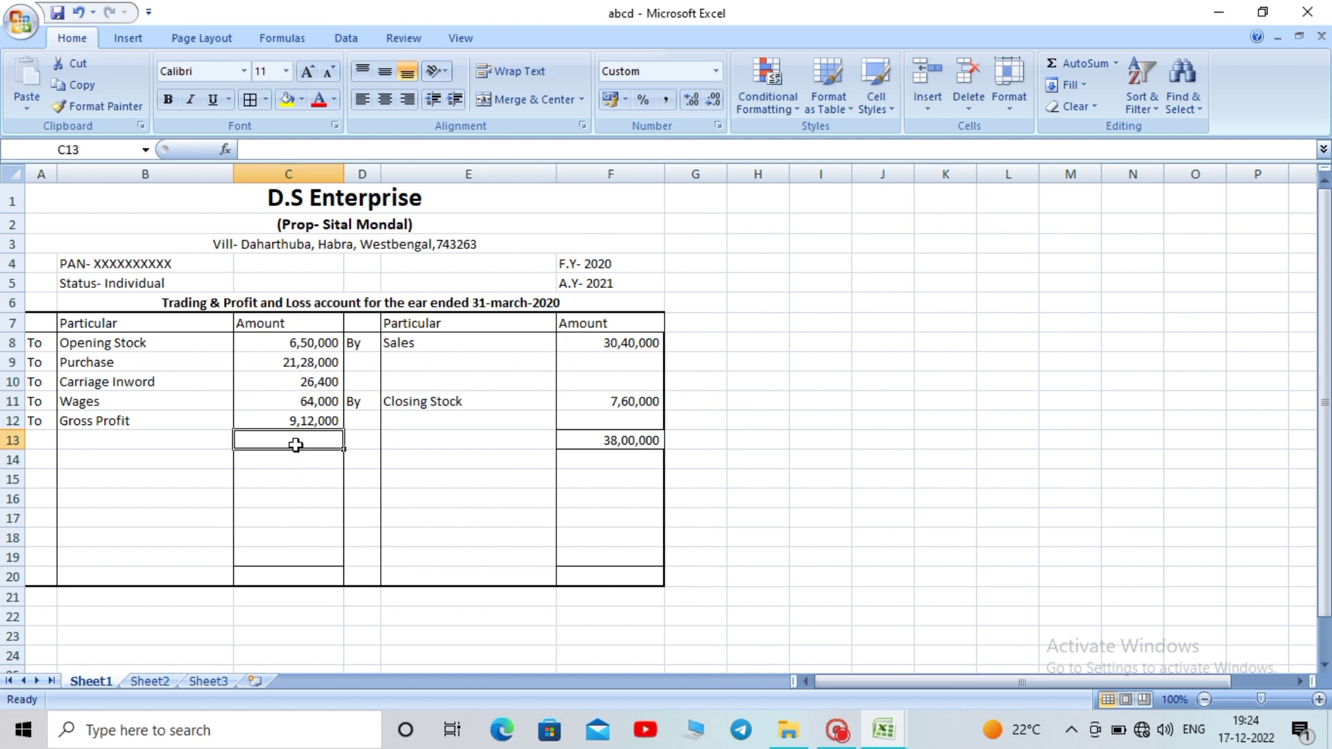
{"action": "left_click", "coordinate": [1056, 64]}
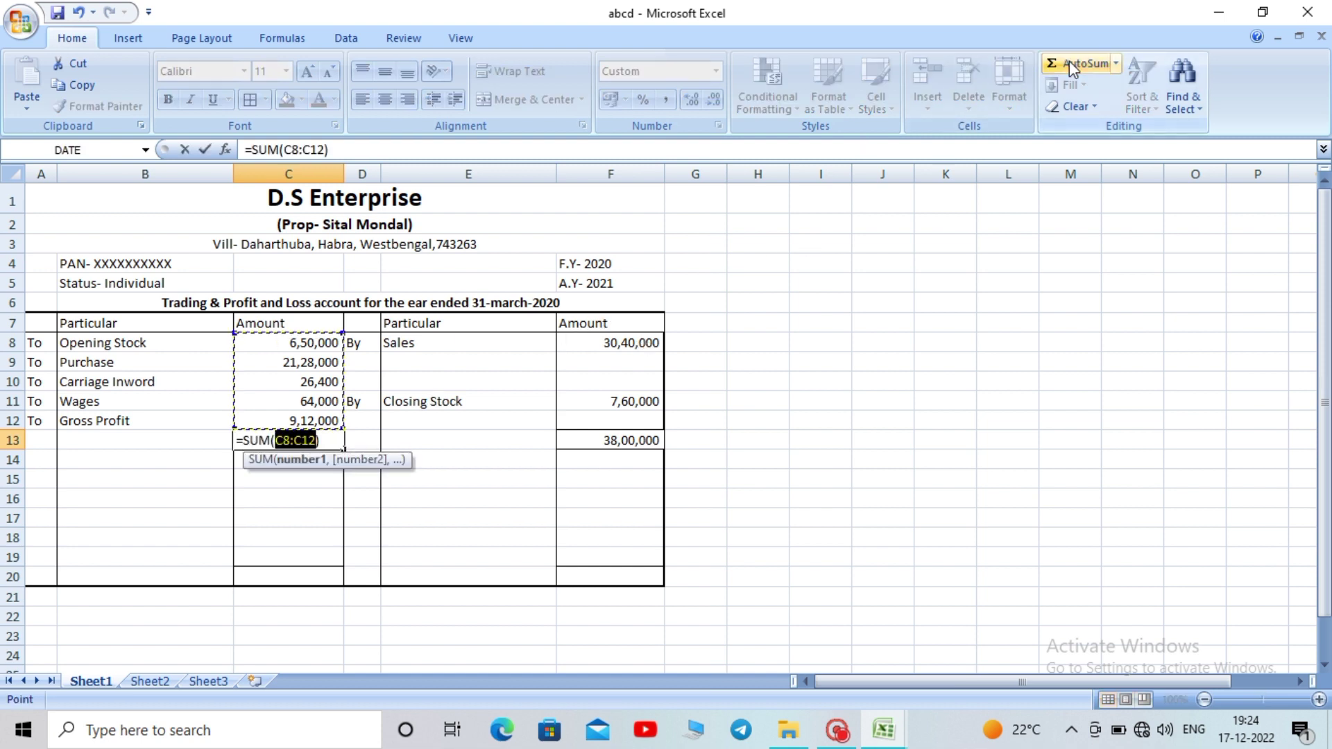
{"action": "key", "text": "Return"}
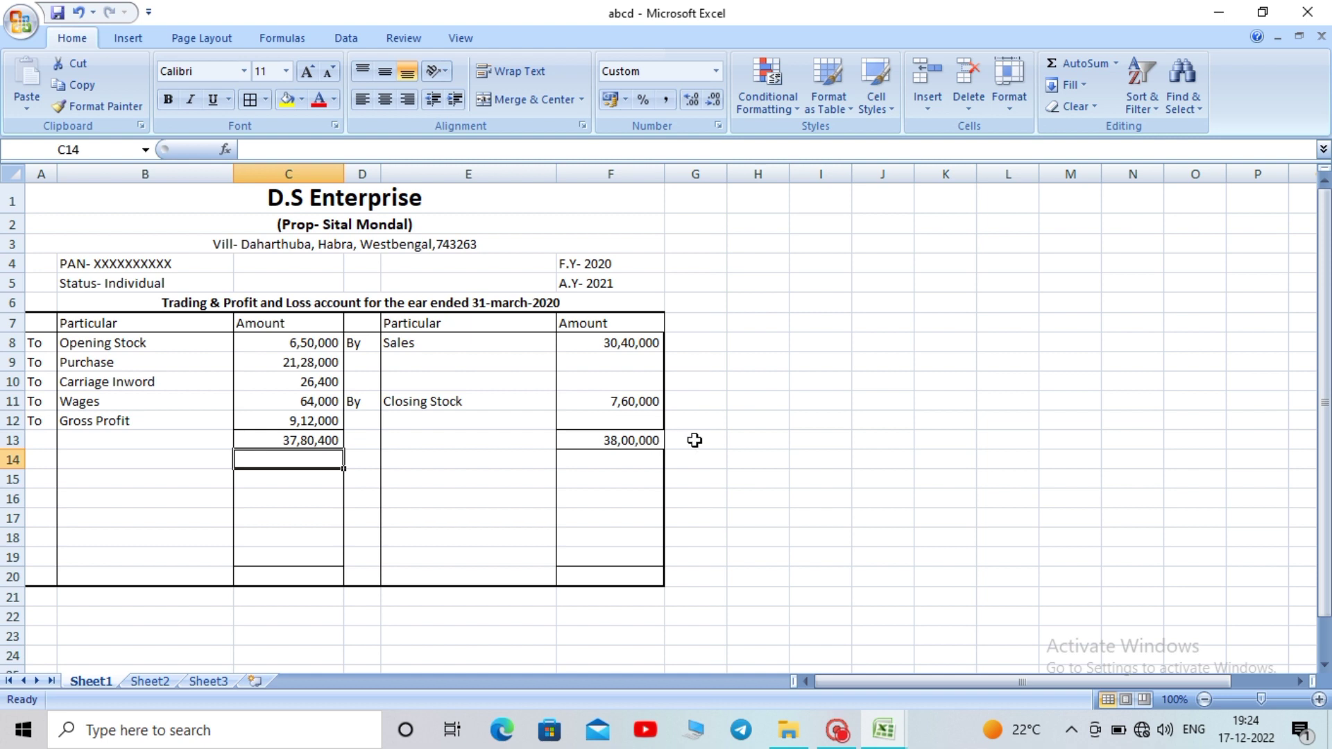
Enter =F13-C13 in G13 to show the 19,600 difference between the totals
{"action": "left_click", "coordinate": [715, 439]}
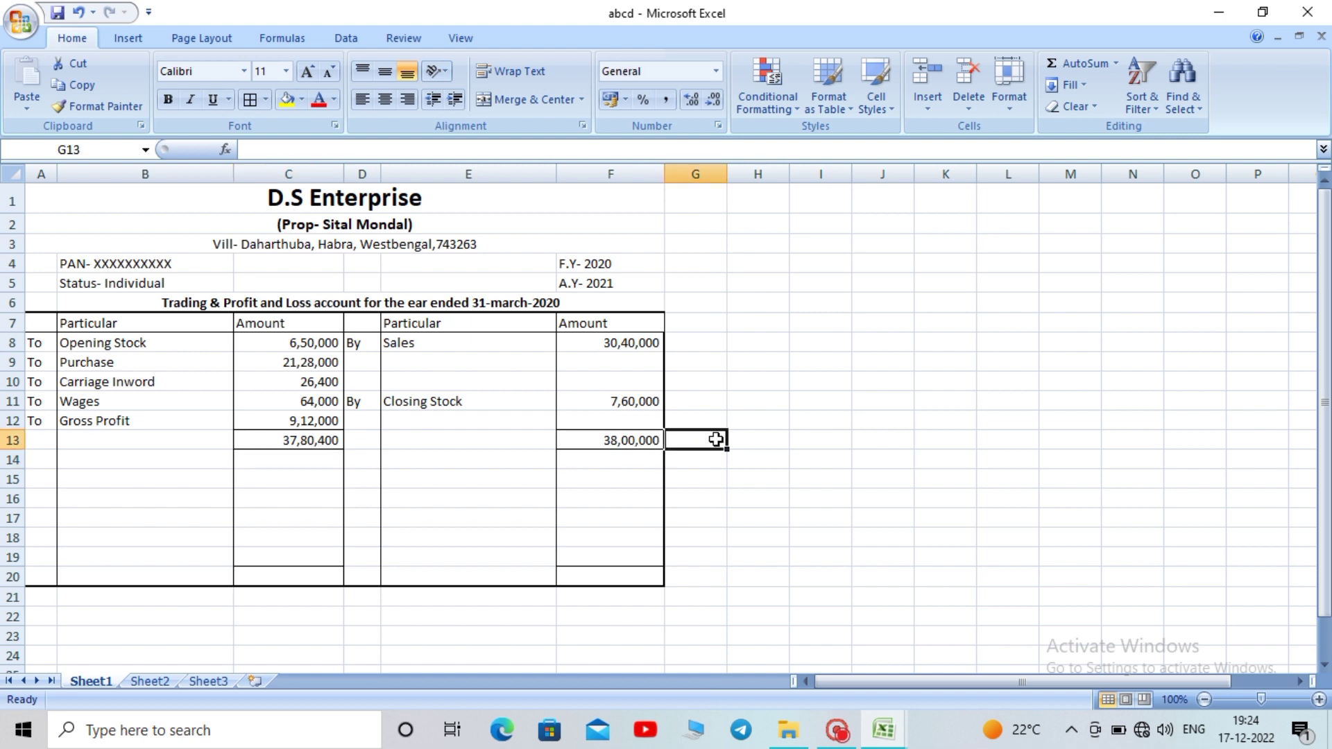
{"action": "type", "text": "="}
{"action": "left_click", "coordinate": [600, 442]}
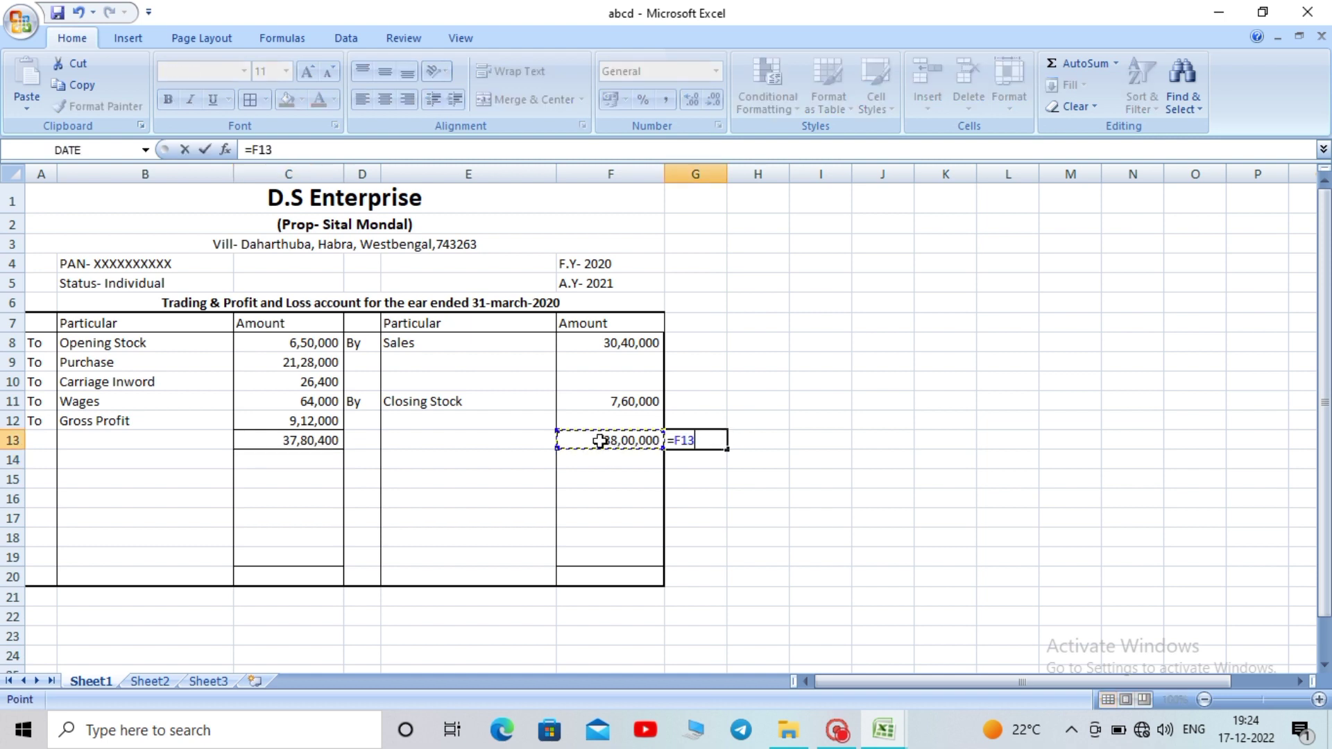
{"action": "type", "text": "-"}
{"action": "left_click", "coordinate": [312, 442]}
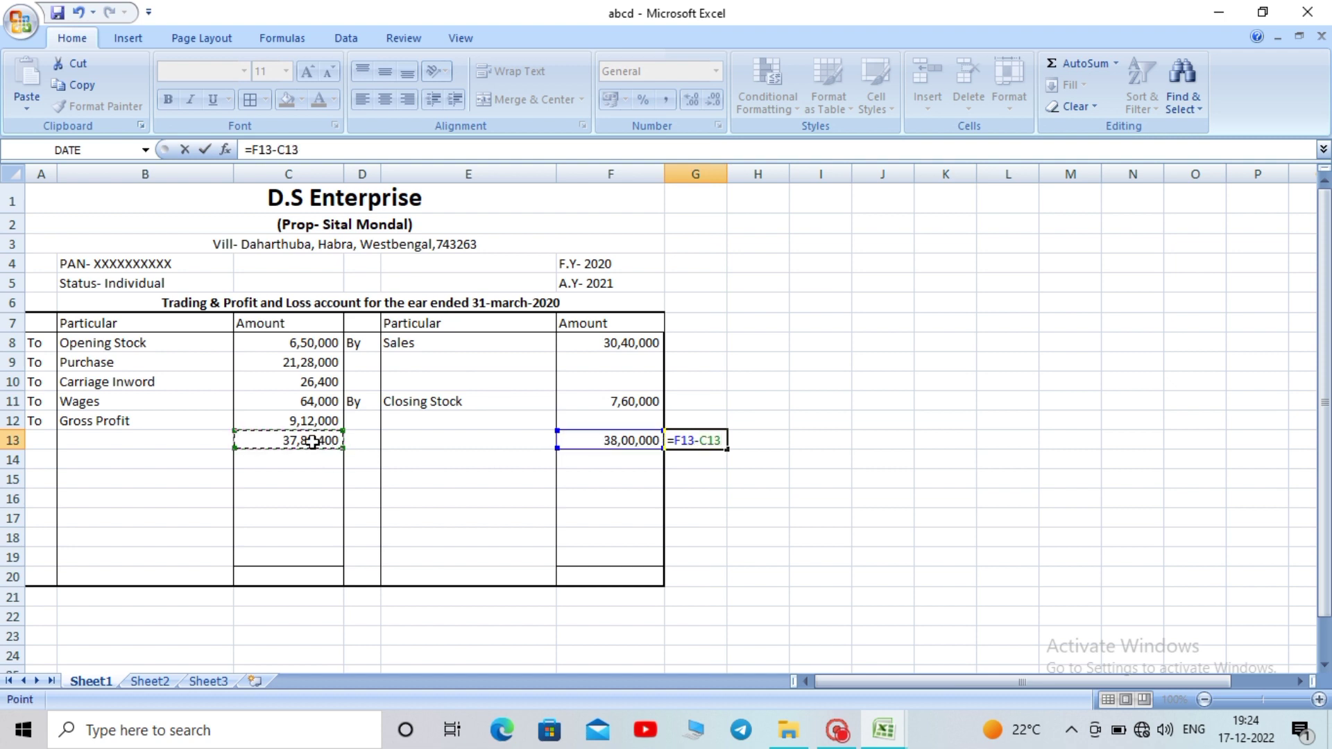
{"action": "key", "text": "Return"}
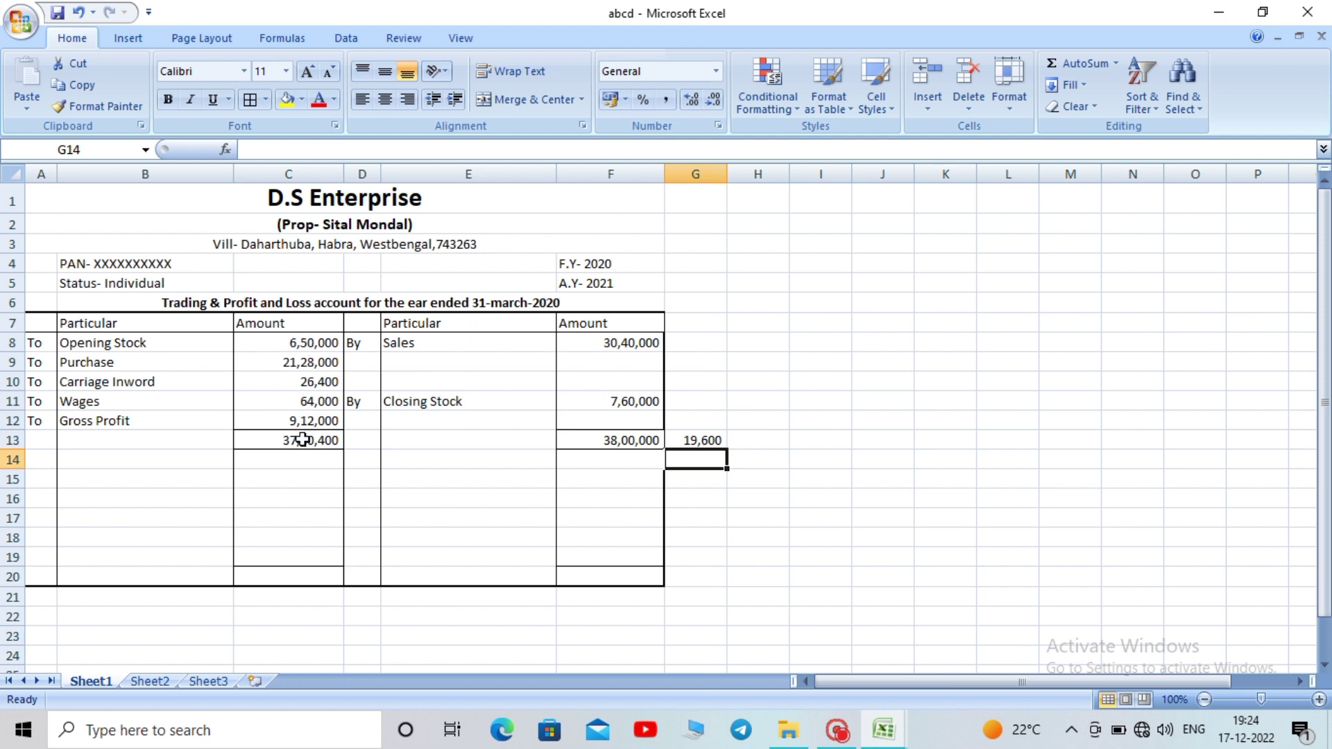
{"action": "left_click", "coordinate": [287, 344]}
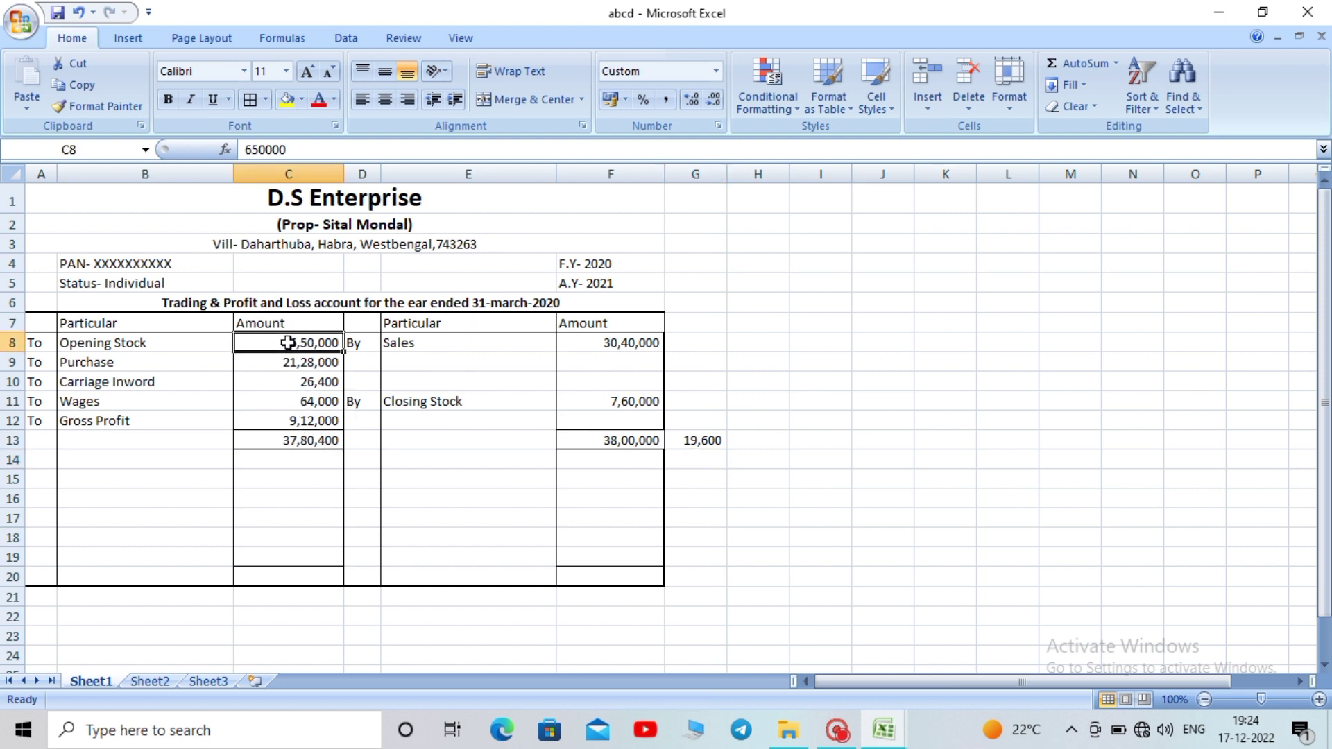
{"action": "left_click", "coordinate": [617, 406]}
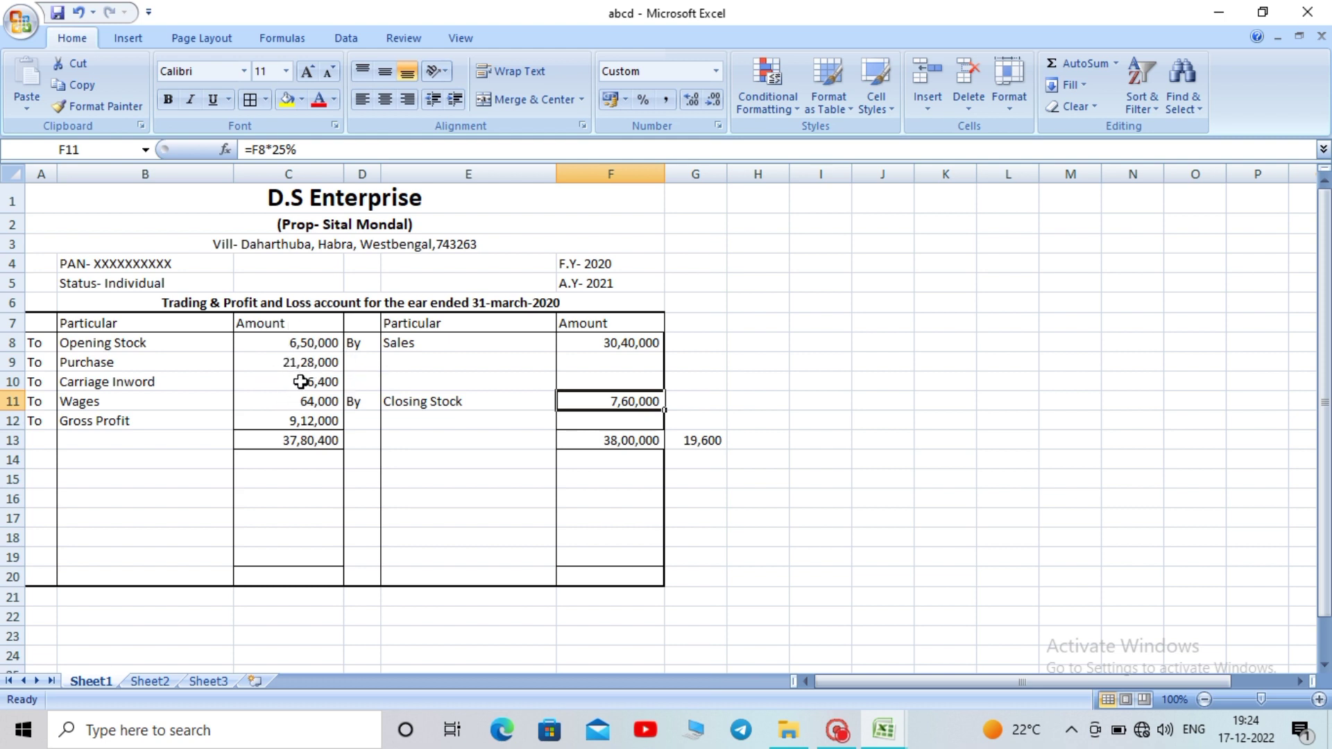
{"action": "left_click", "coordinate": [77, 368]}
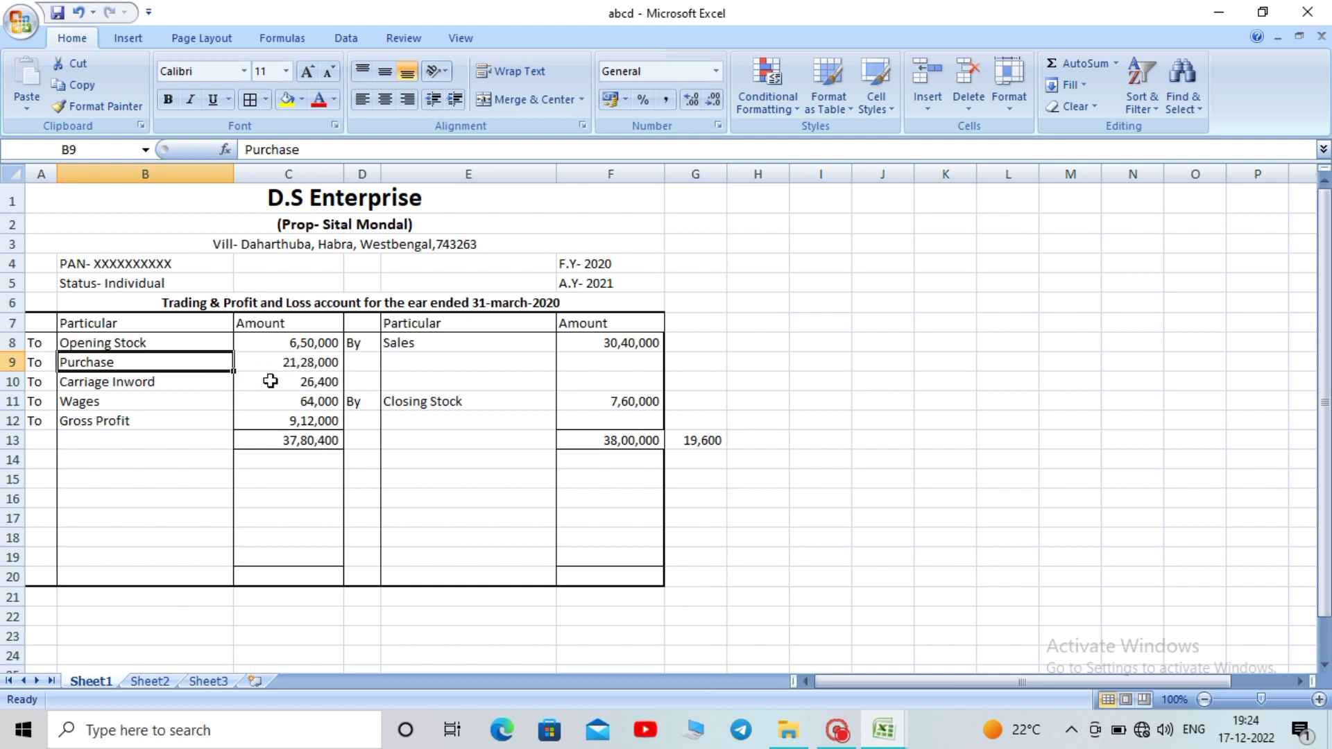
{"action": "left_click", "coordinate": [269, 380]}
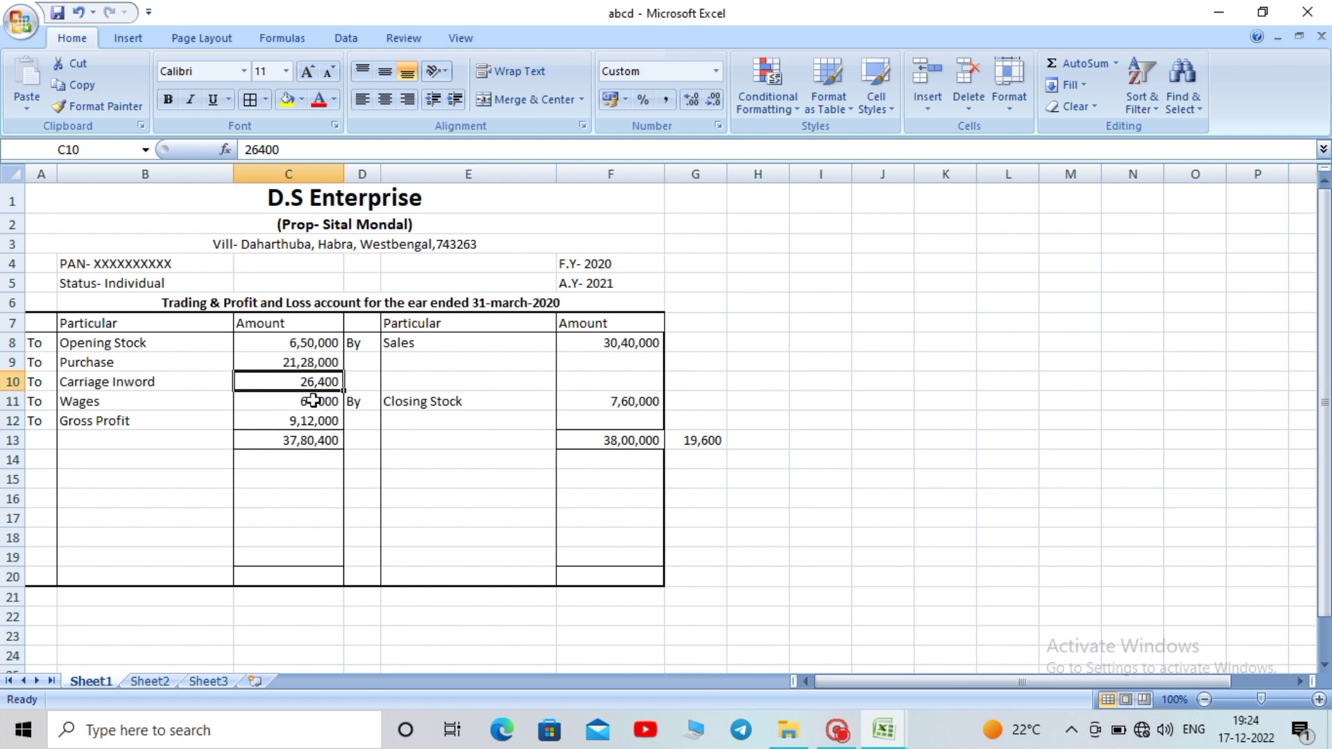
{"action": "left_click", "coordinate": [701, 441]}
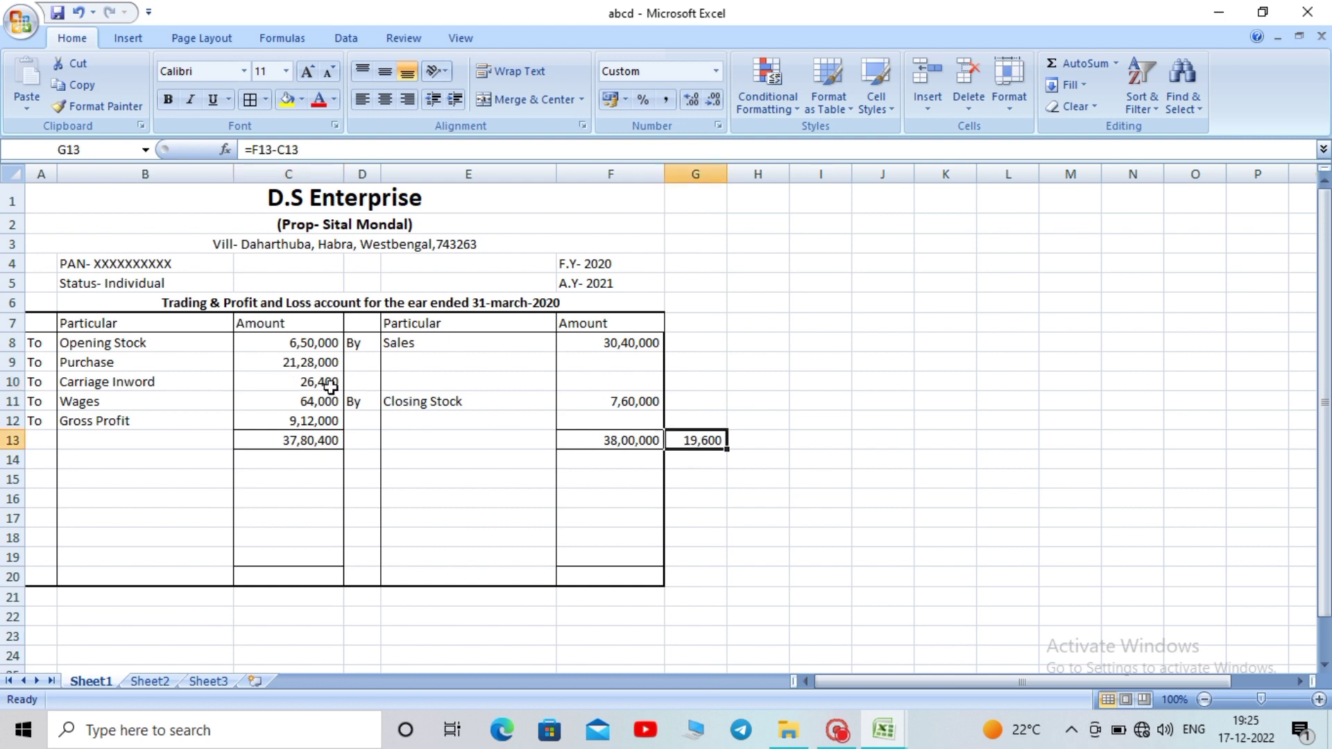
{"action": "left_click", "coordinate": [290, 388]}
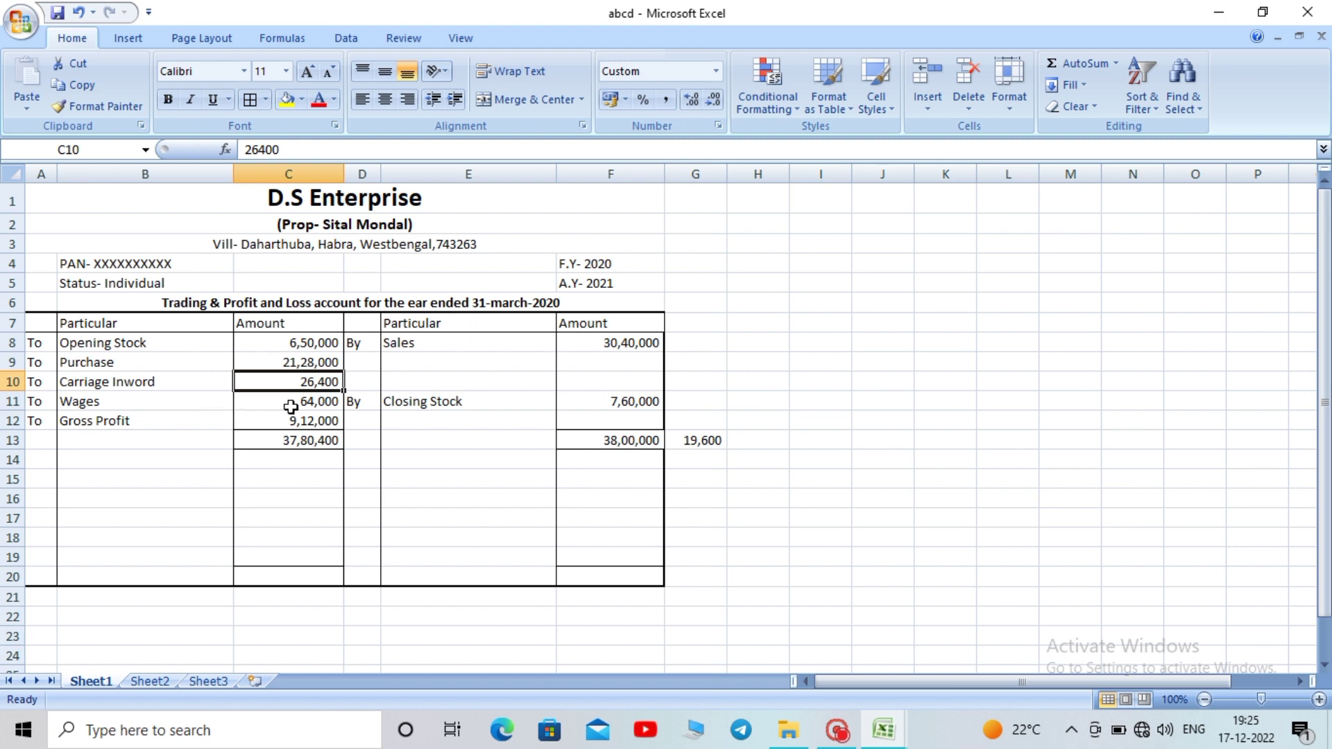
{"action": "left_click", "coordinate": [602, 339]}
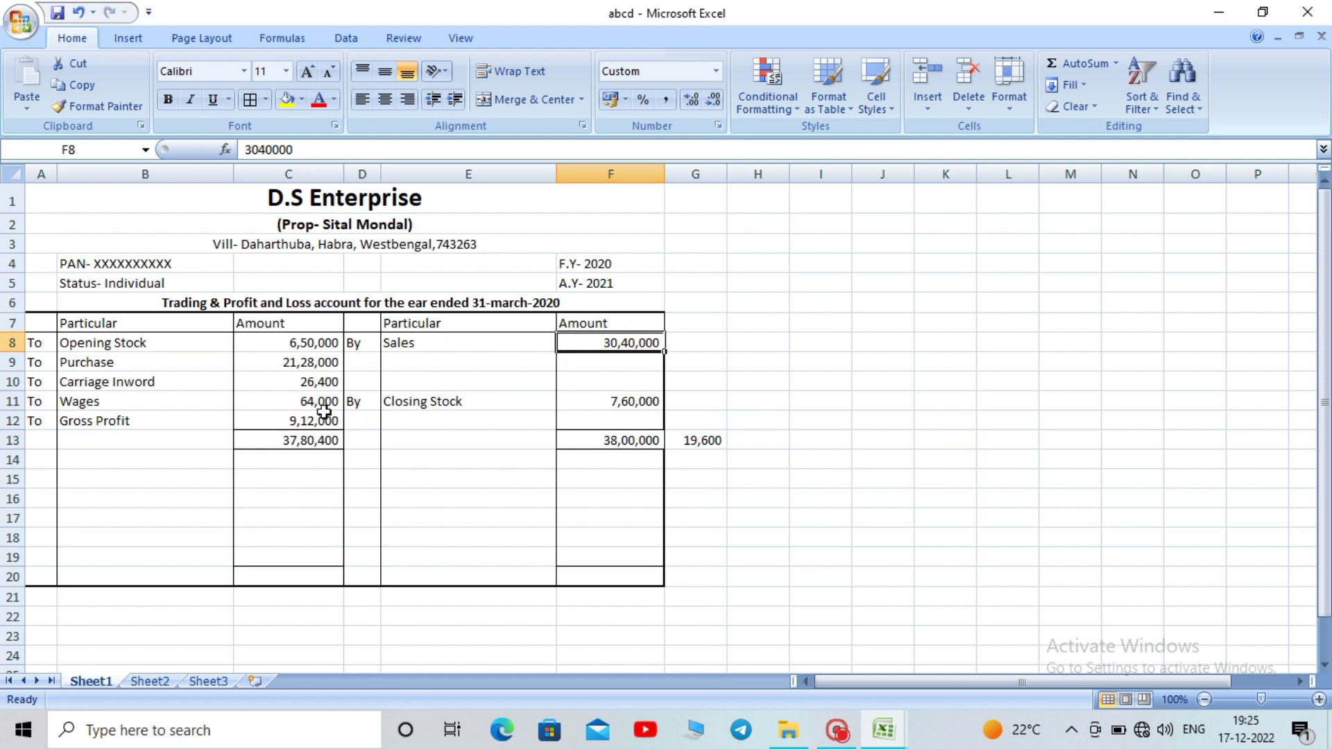
{"action": "left_click", "coordinate": [305, 368]}
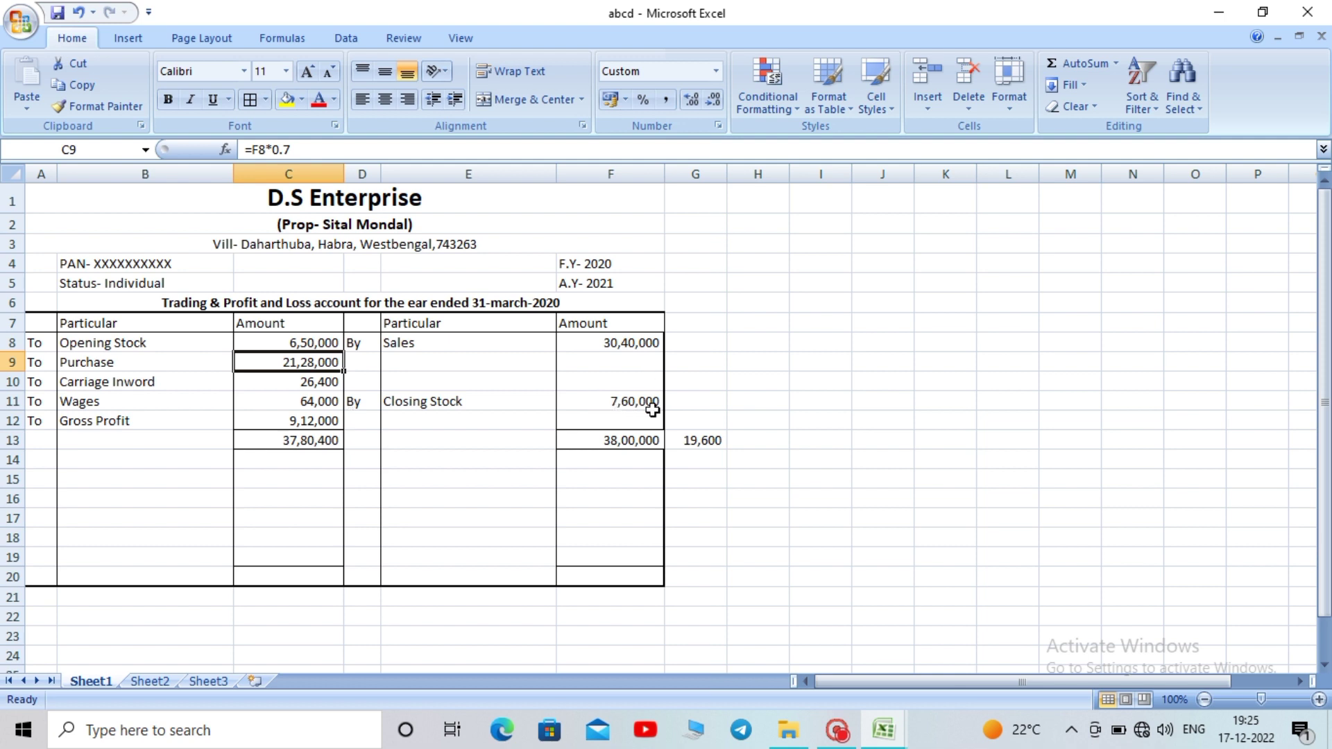
{"action": "left_click", "coordinate": [627, 343]}
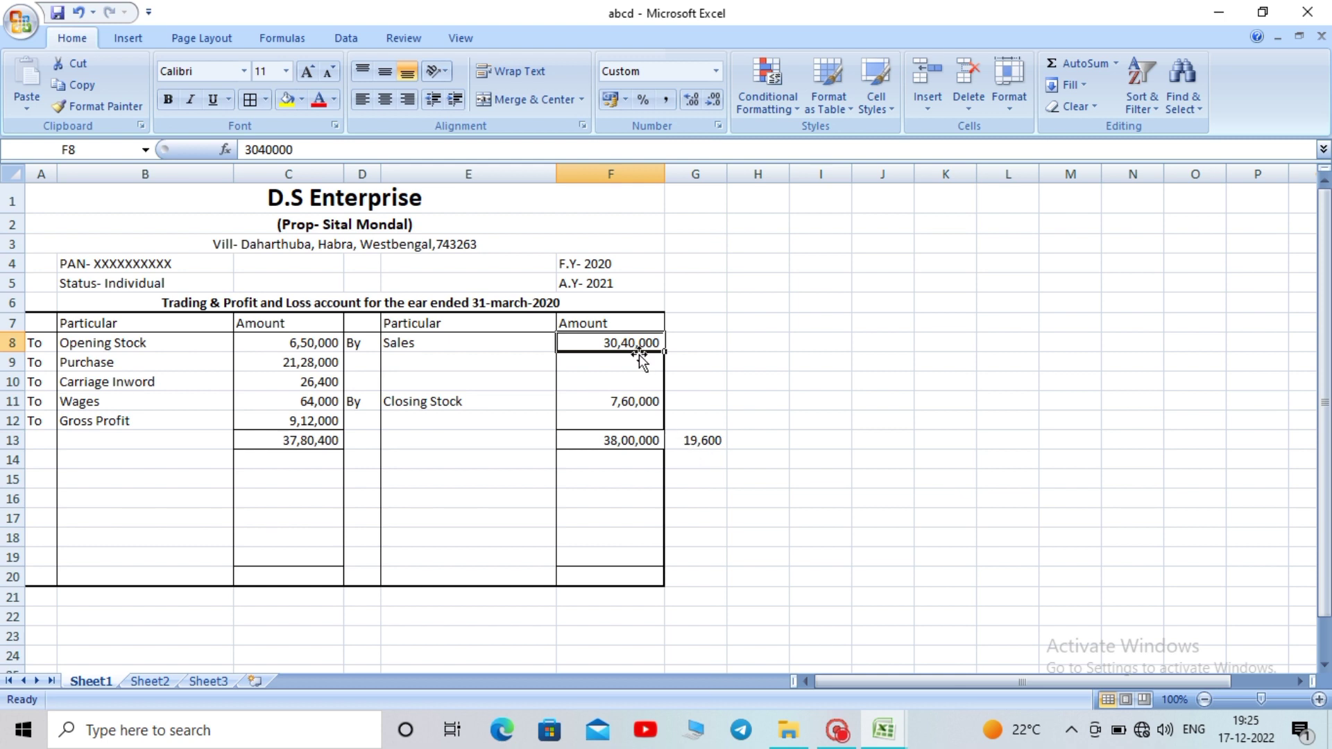
{"action": "type", "text": "0"}
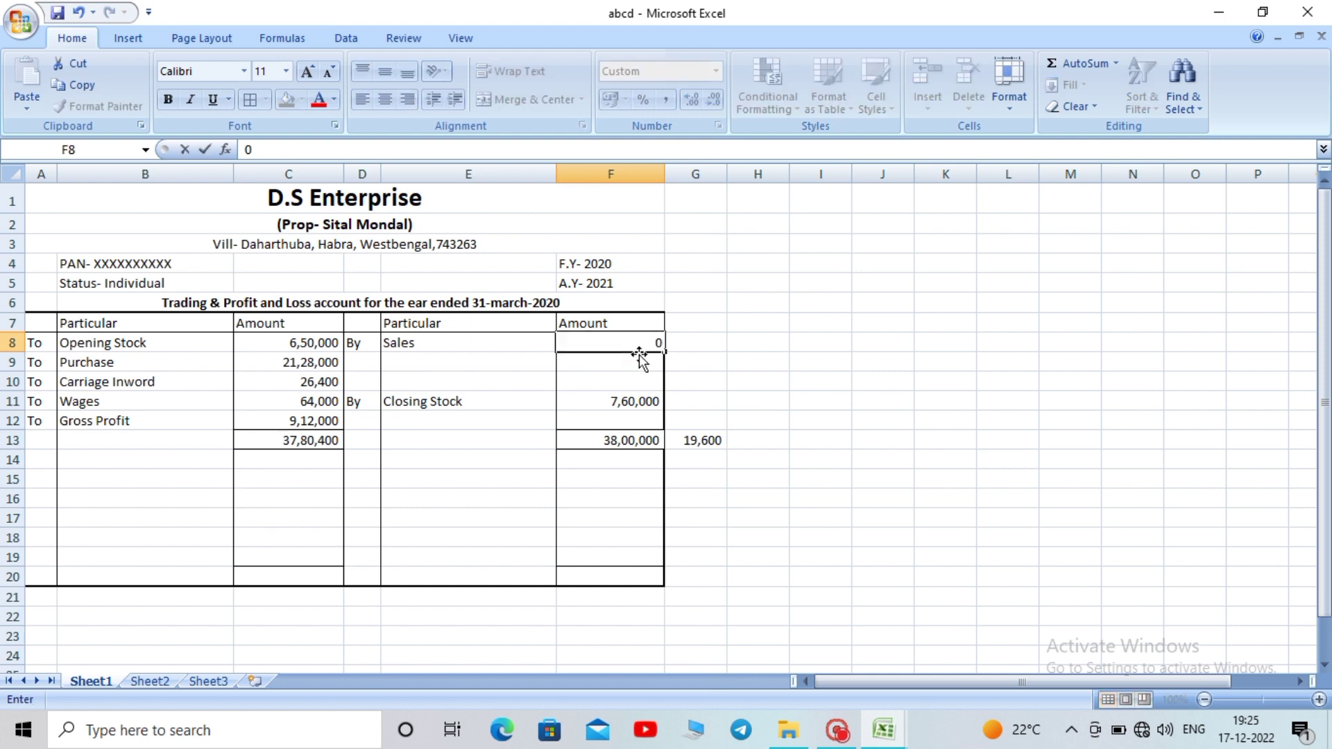
{"action": "key", "text": "Return"}
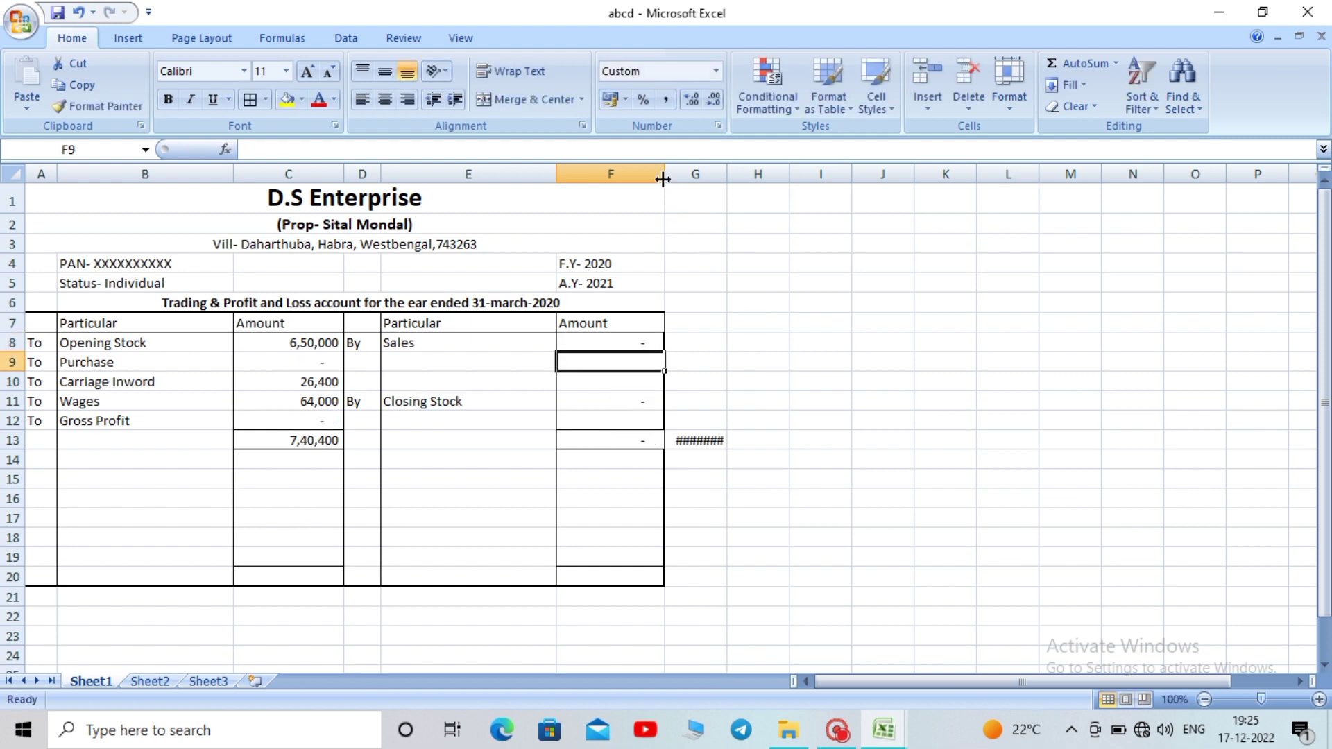
{"action": "left_click_drag", "start_coordinate": [663, 179], "coordinate": [673, 179]}
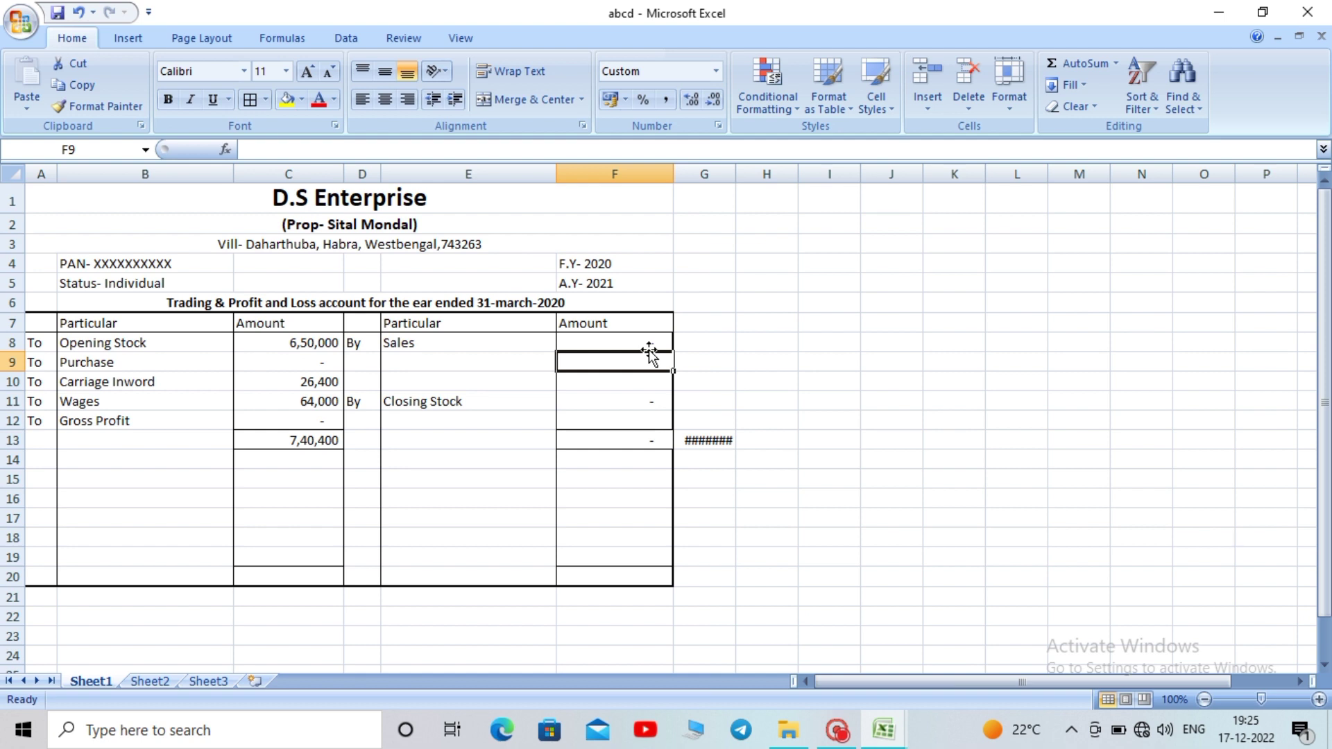
{"action": "key", "text": "ctrl+z"}
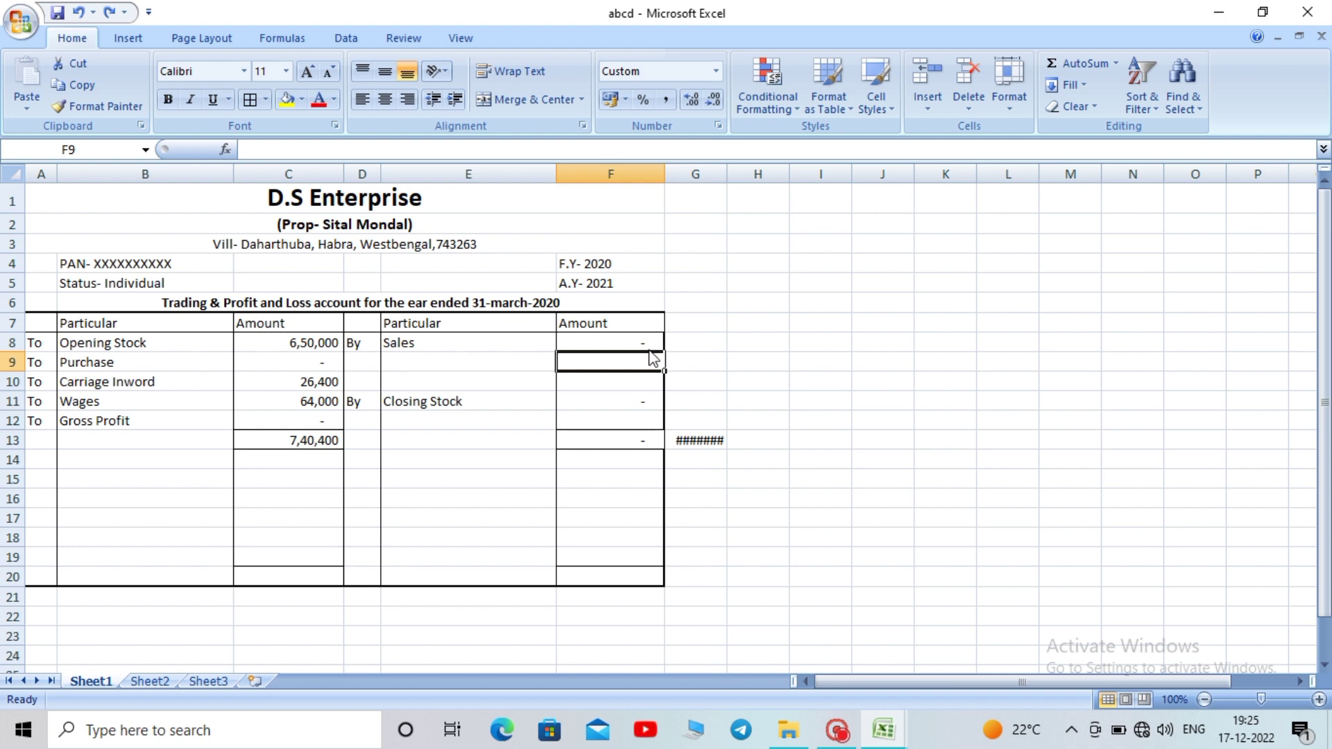
{"action": "key", "text": "ctrl+z"}
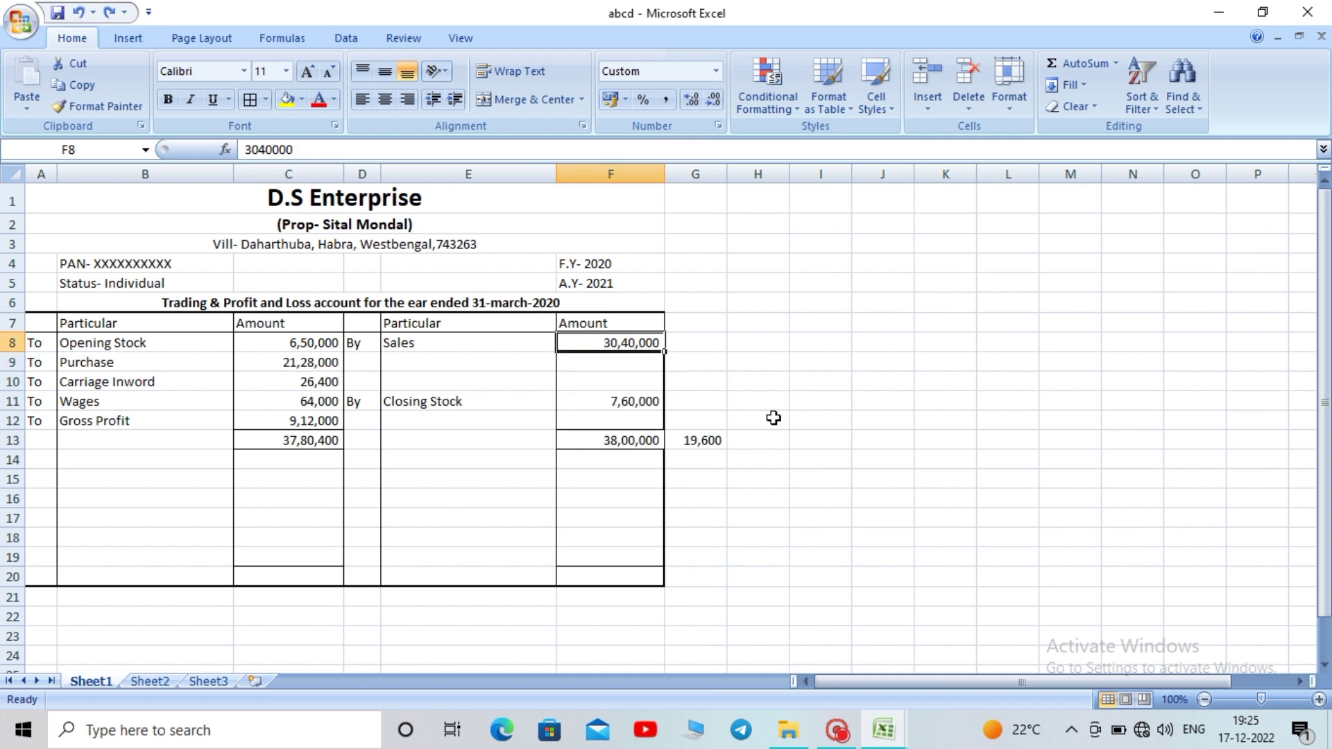
{"action": "left_click", "coordinate": [800, 410]}
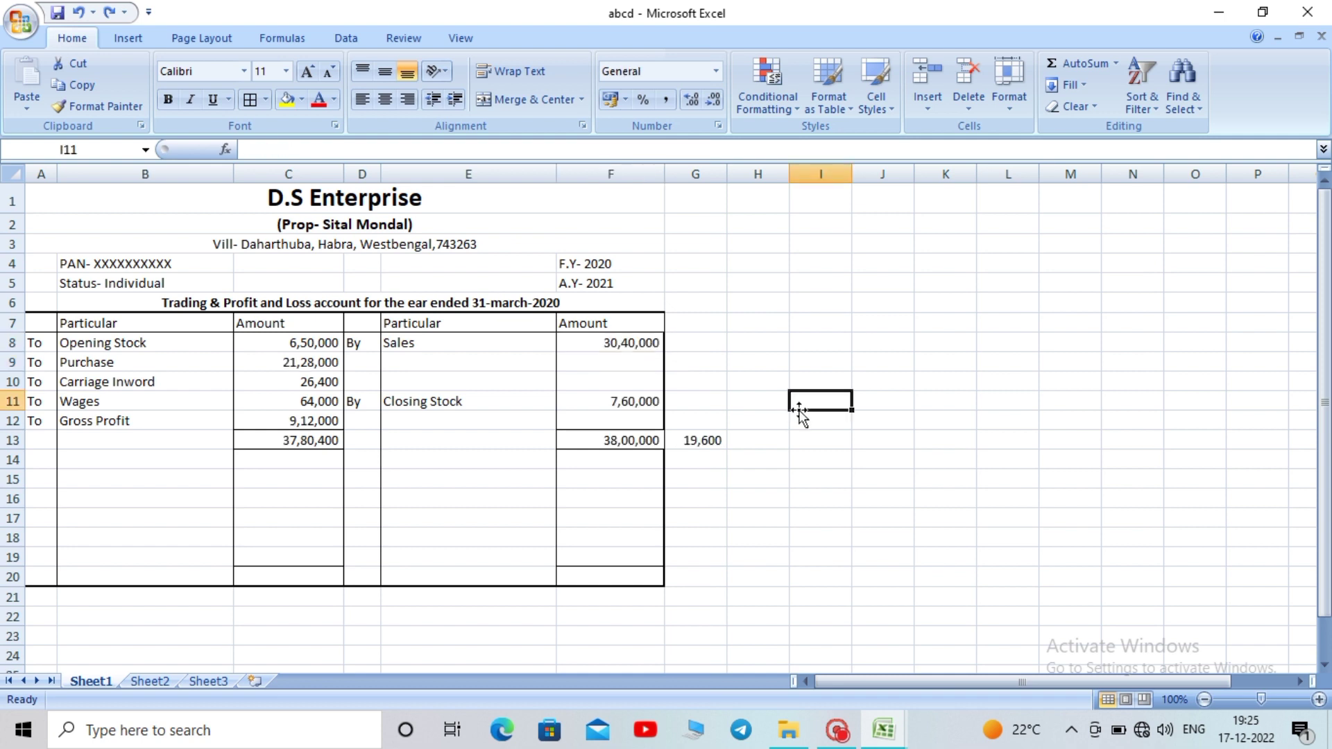
{"action": "left_click", "coordinate": [808, 476]}
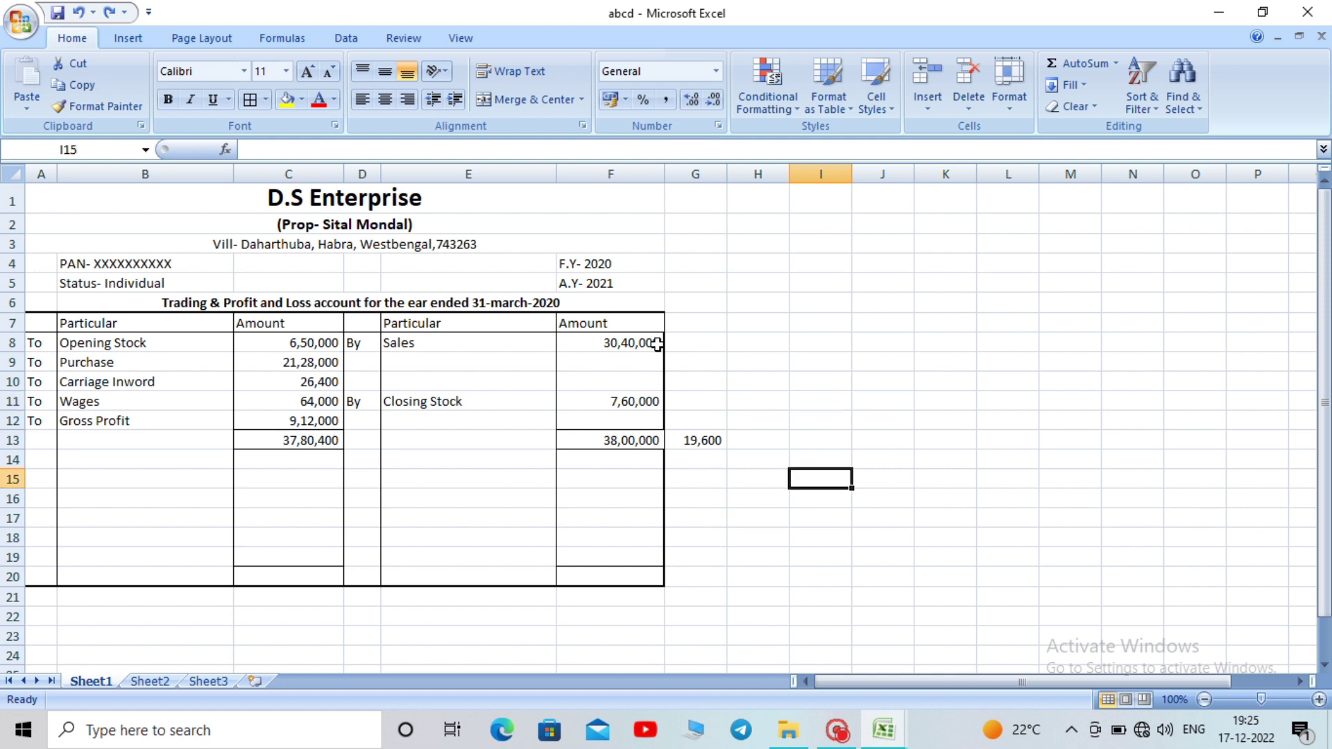
{"action": "left_click", "coordinate": [645, 400]}
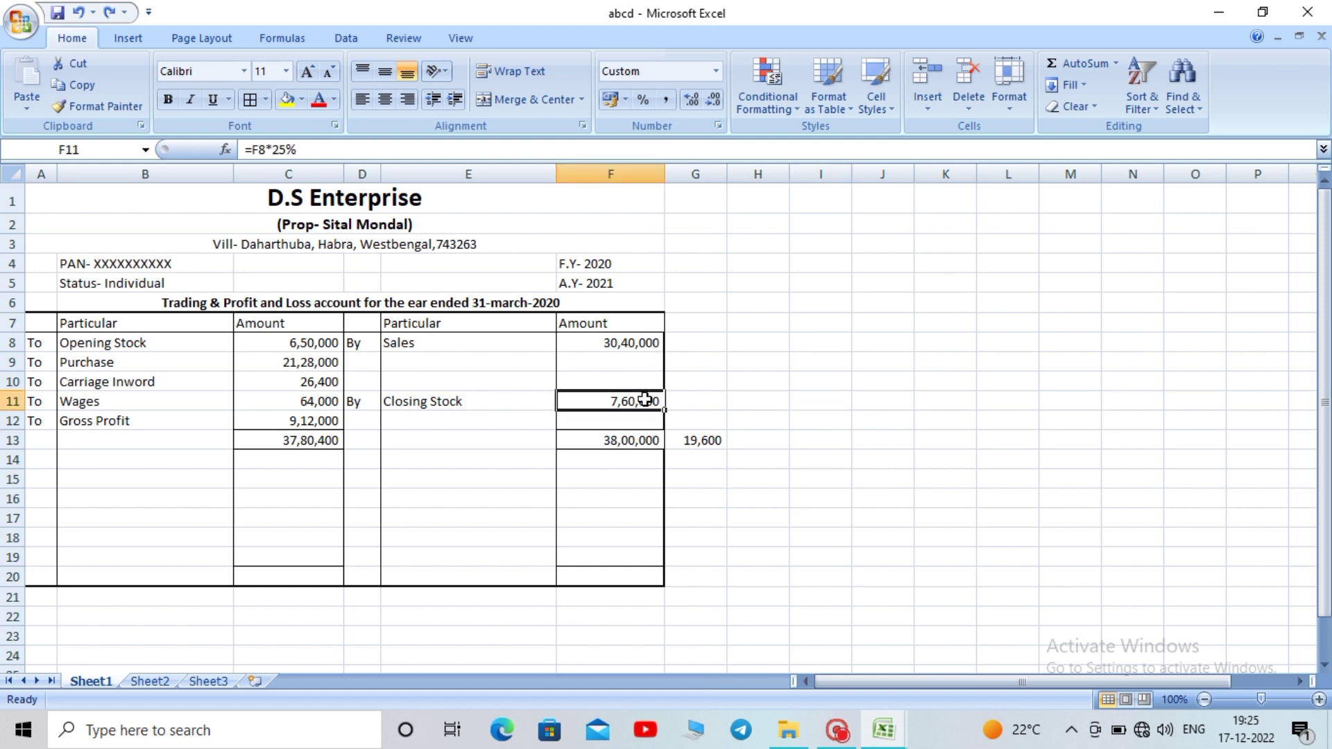
Enter 740400 as Closing Stock in F11 so both sides total 37,80,400
{"action": "type", "text": "0"}
{"action": "key", "text": "Return"}
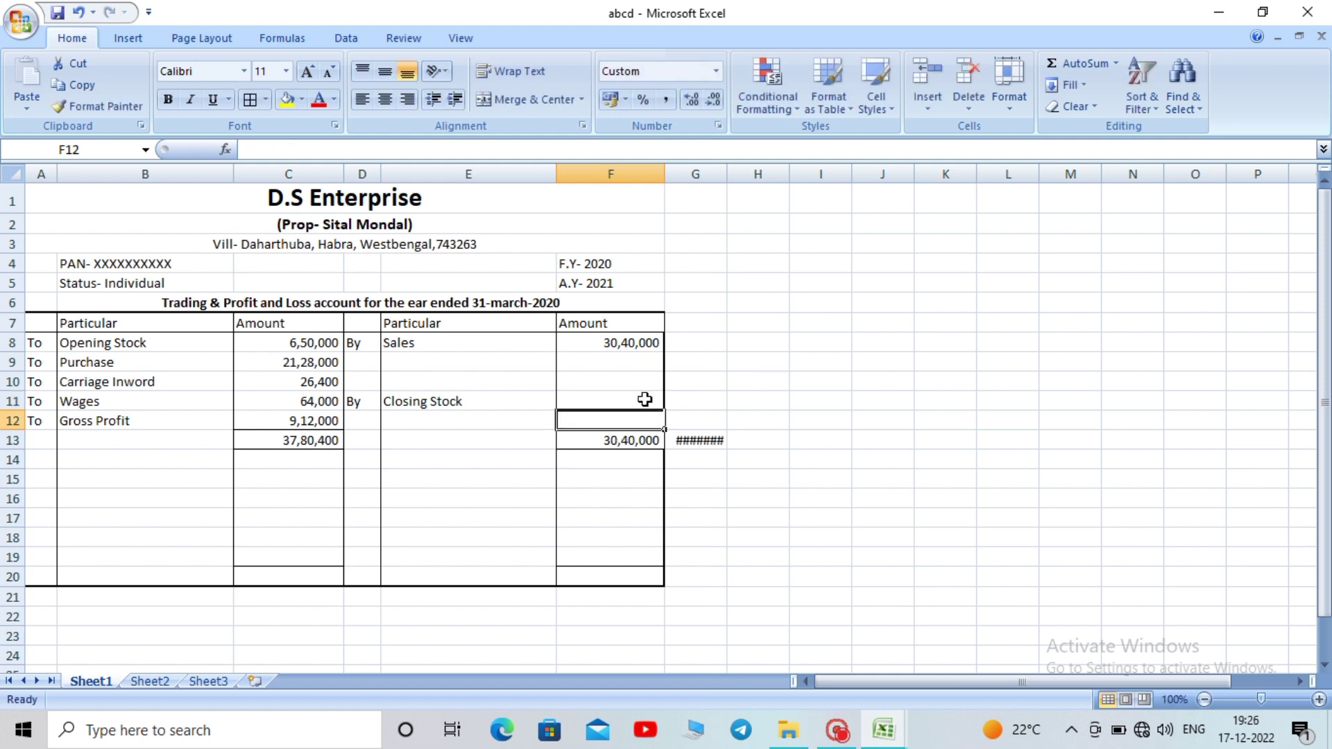
{"action": "left_click_drag", "start_coordinate": [727, 169], "coordinate": [750, 169]}
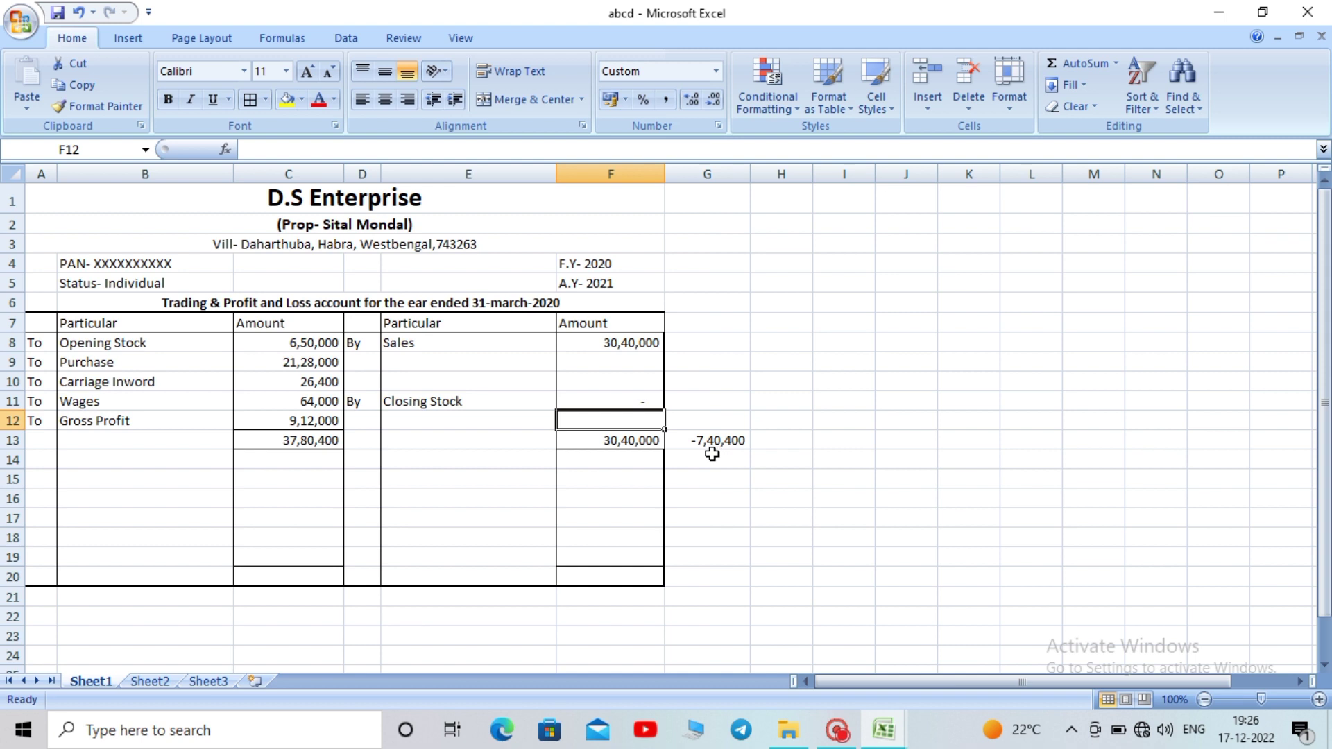
{"action": "left_click", "coordinate": [599, 400]}
{"action": "type", "text": "7"}
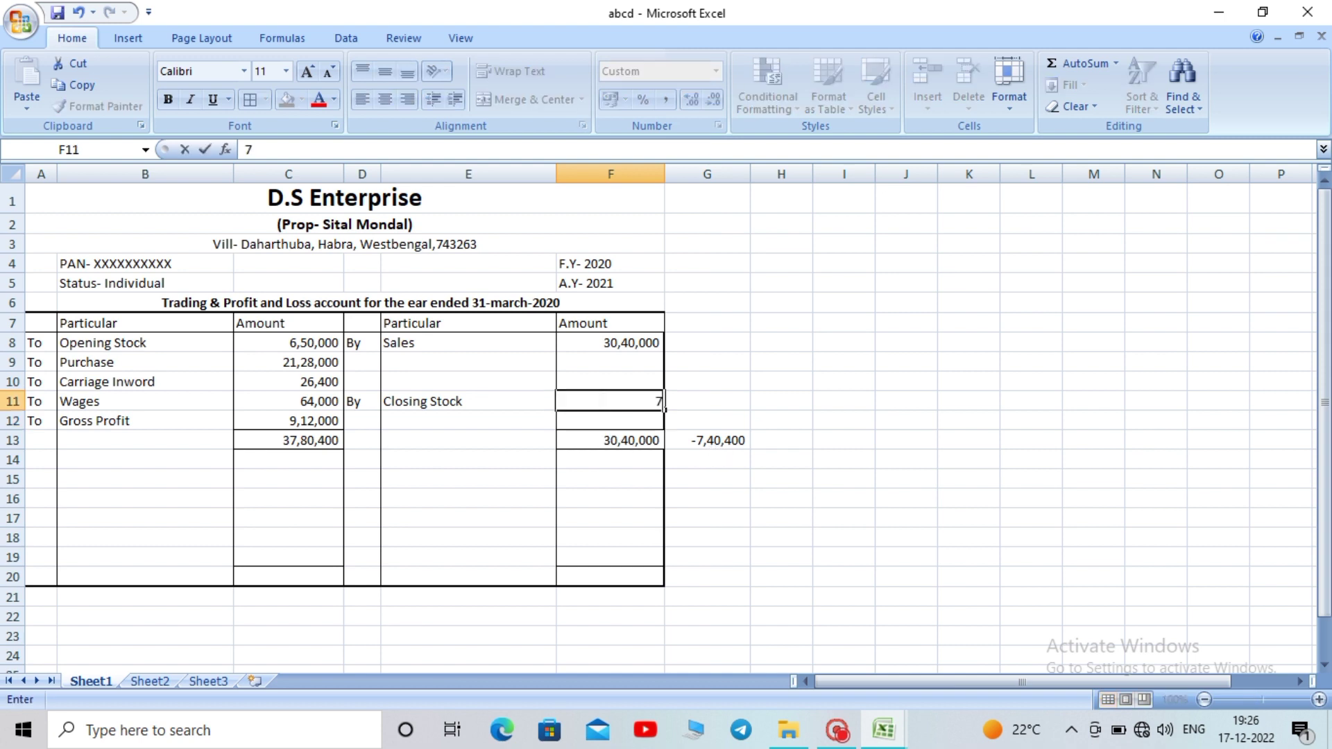
{"action": "type", "text": "40400"}
{"action": "key", "text": "Return"}
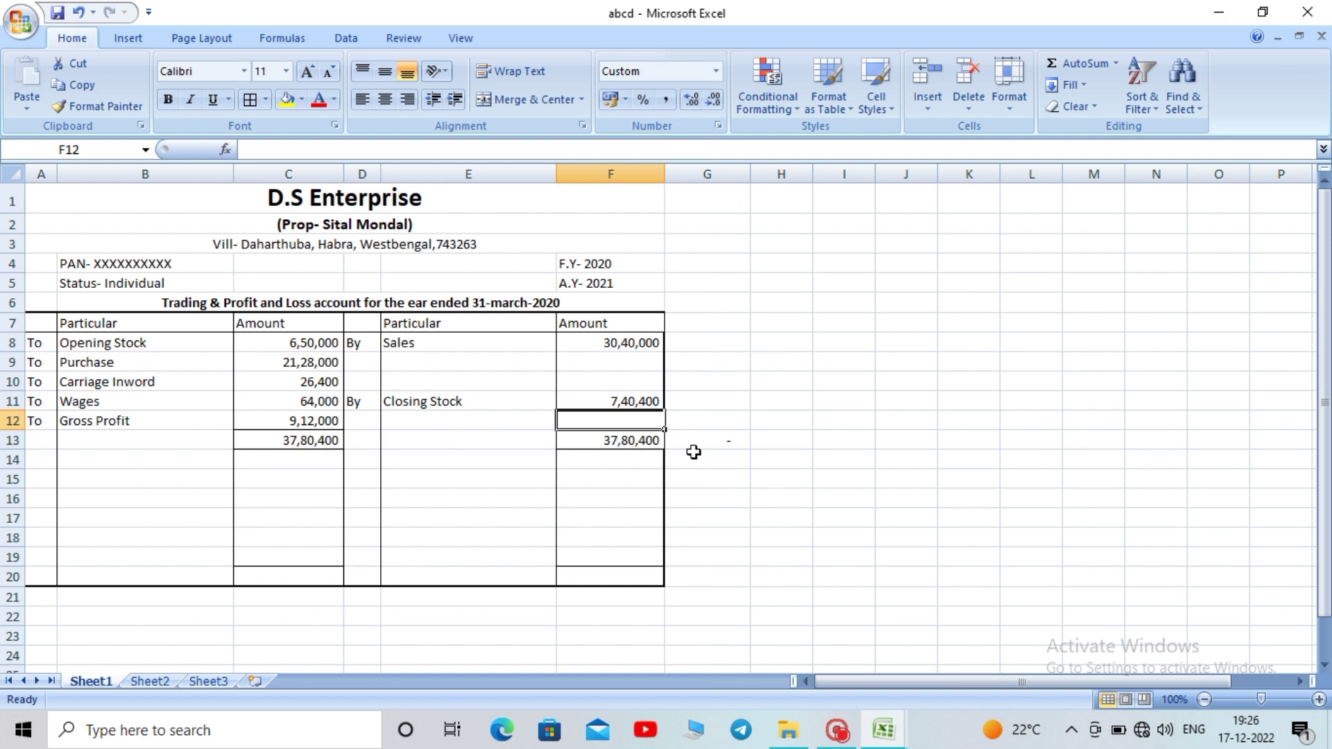
{"action": "left_click", "coordinate": [616, 399]}
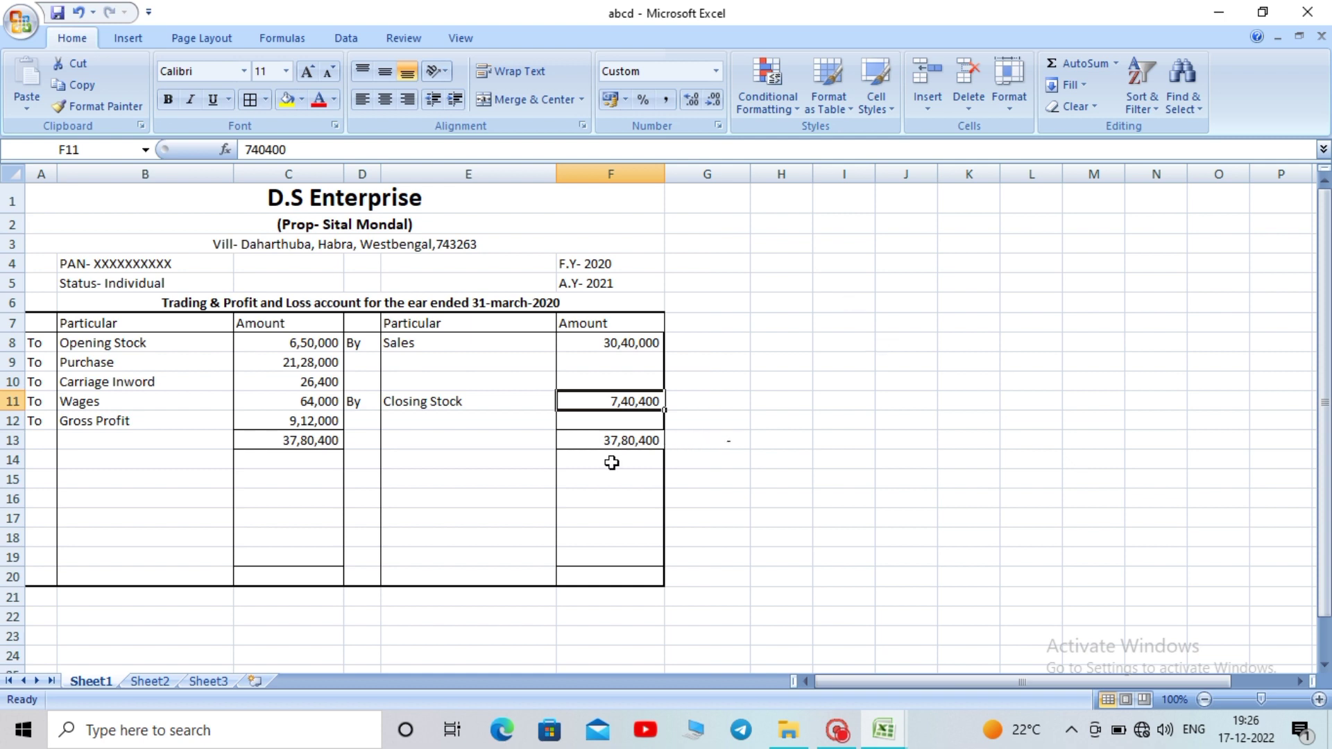
Insert blank rows at row 16 so the bordered table extends to row 24
{"action": "left_click", "coordinate": [505, 516]}
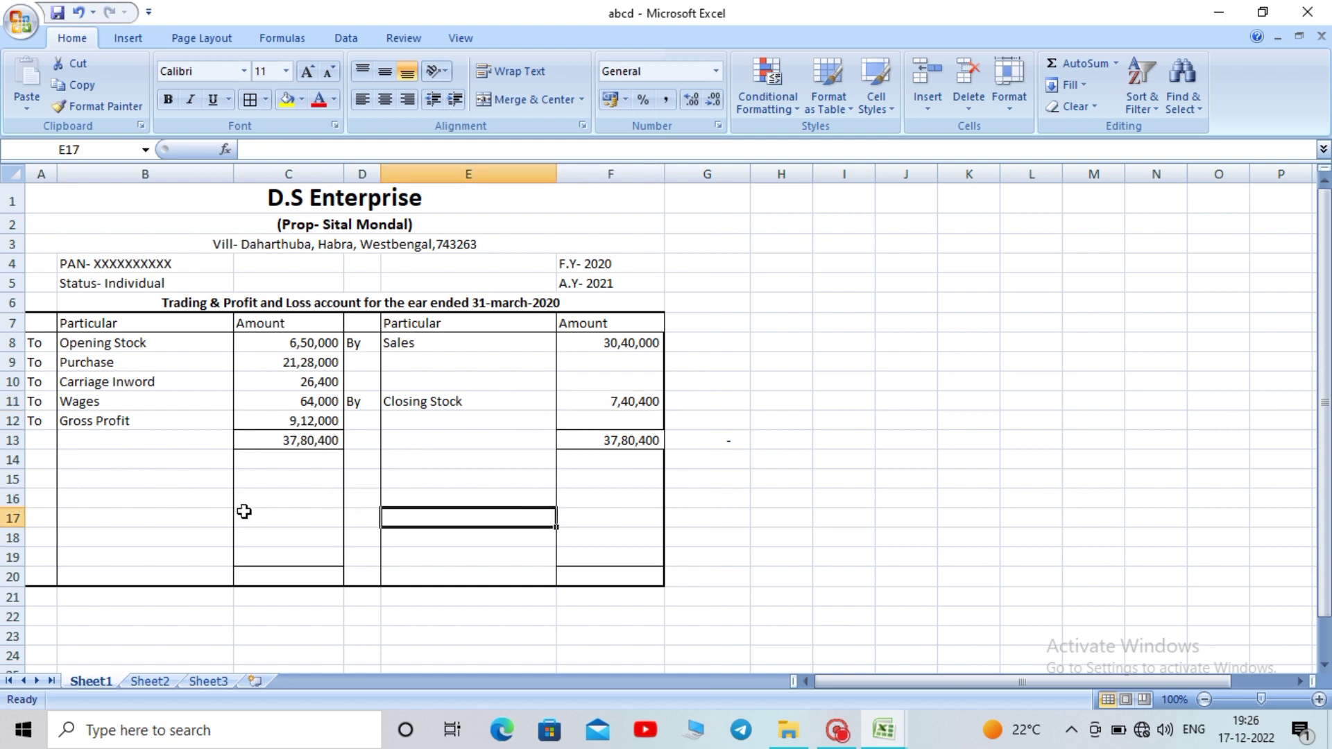
{"action": "left_click_drag", "start_coordinate": [288, 458], "coordinate": [282, 528]}
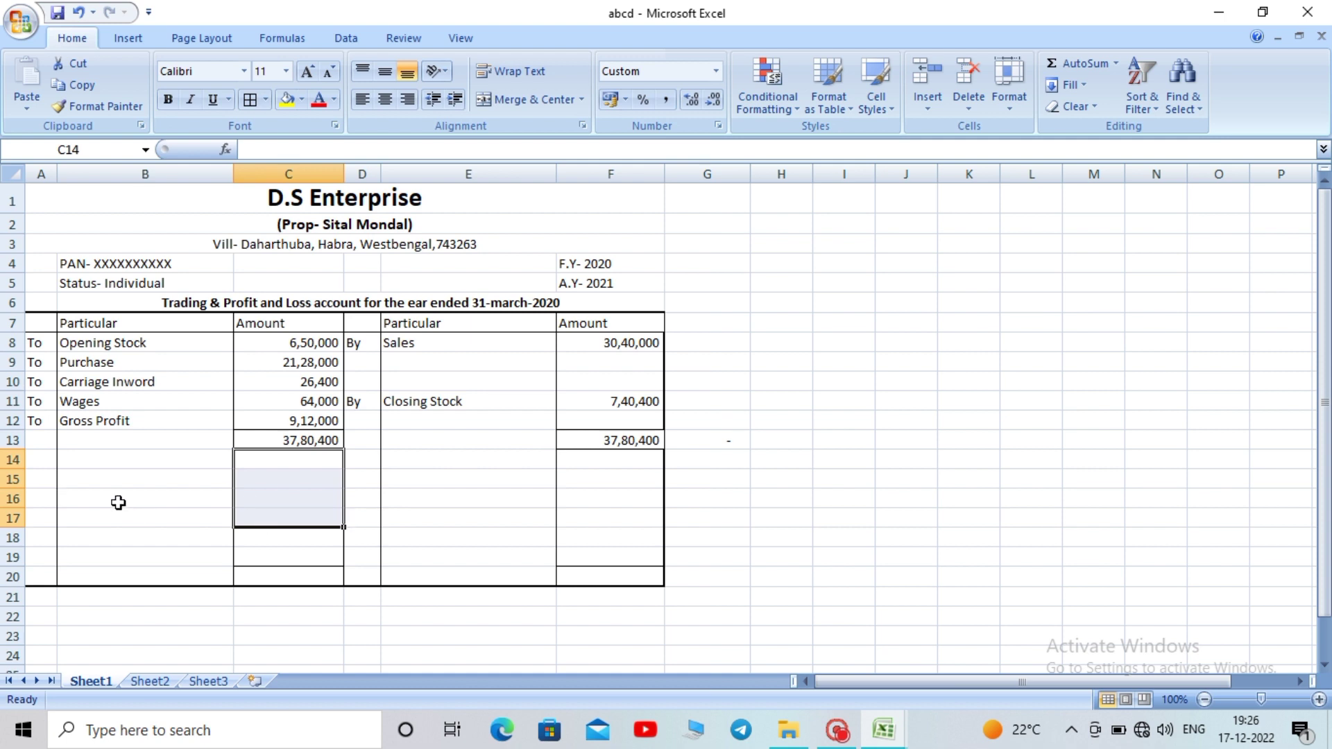
{"action": "left_click", "coordinate": [10, 498]}
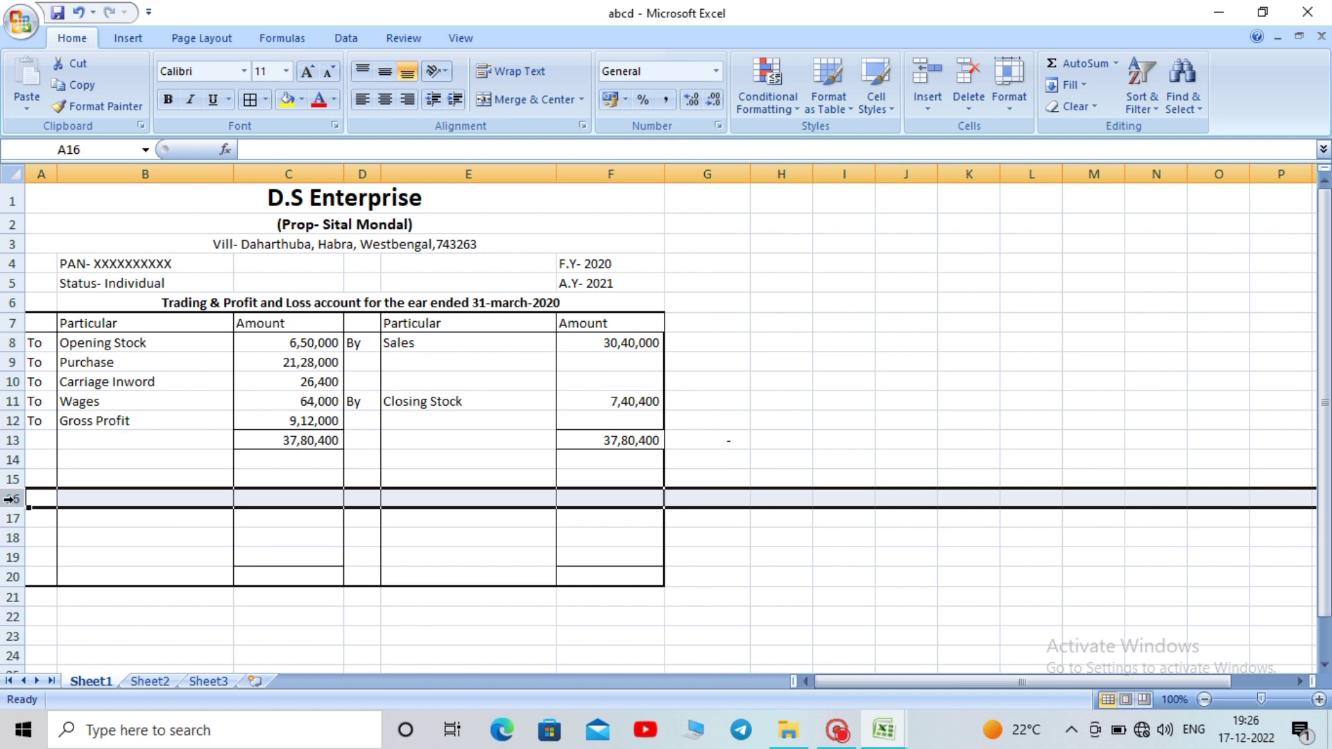
{"action": "key", "text": "ctrl+shift+plus"}
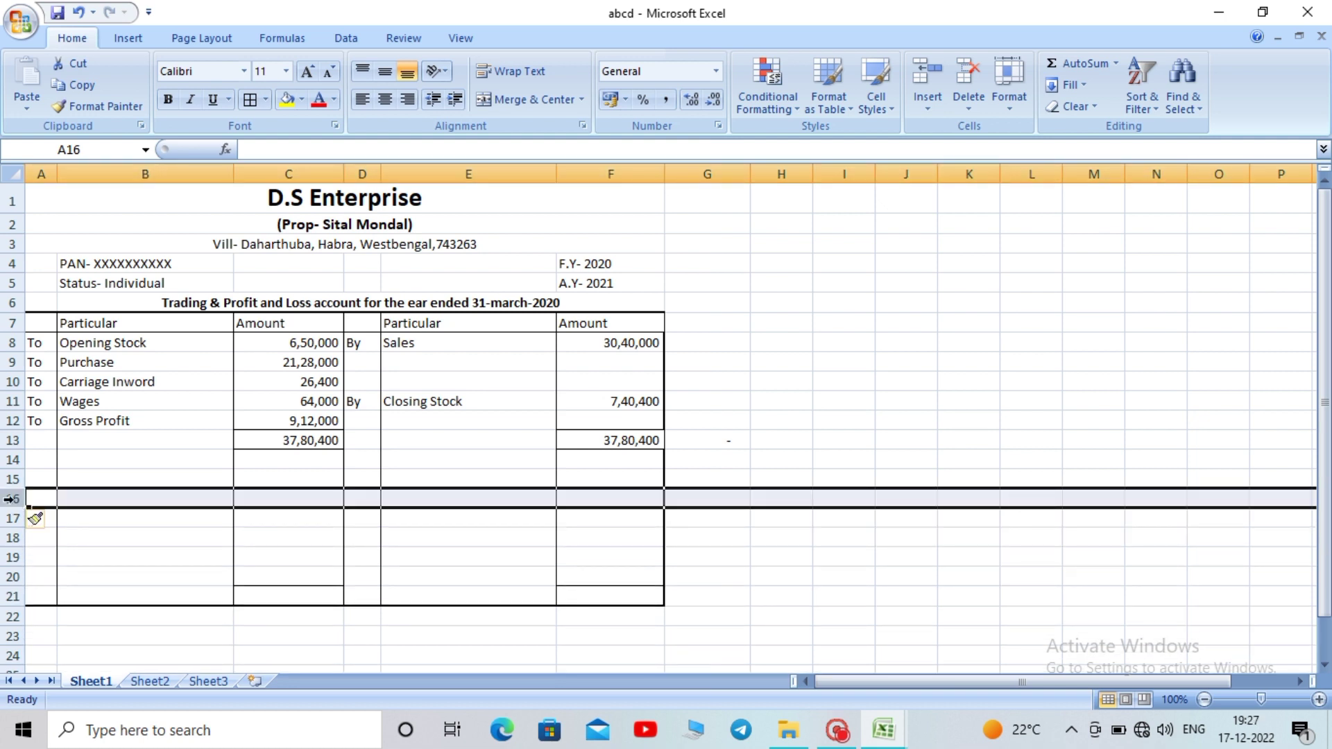
{"action": "key", "text": "ctrl+shift+plus"}
{"action": "key", "text": "ctrl+shift+plus"}
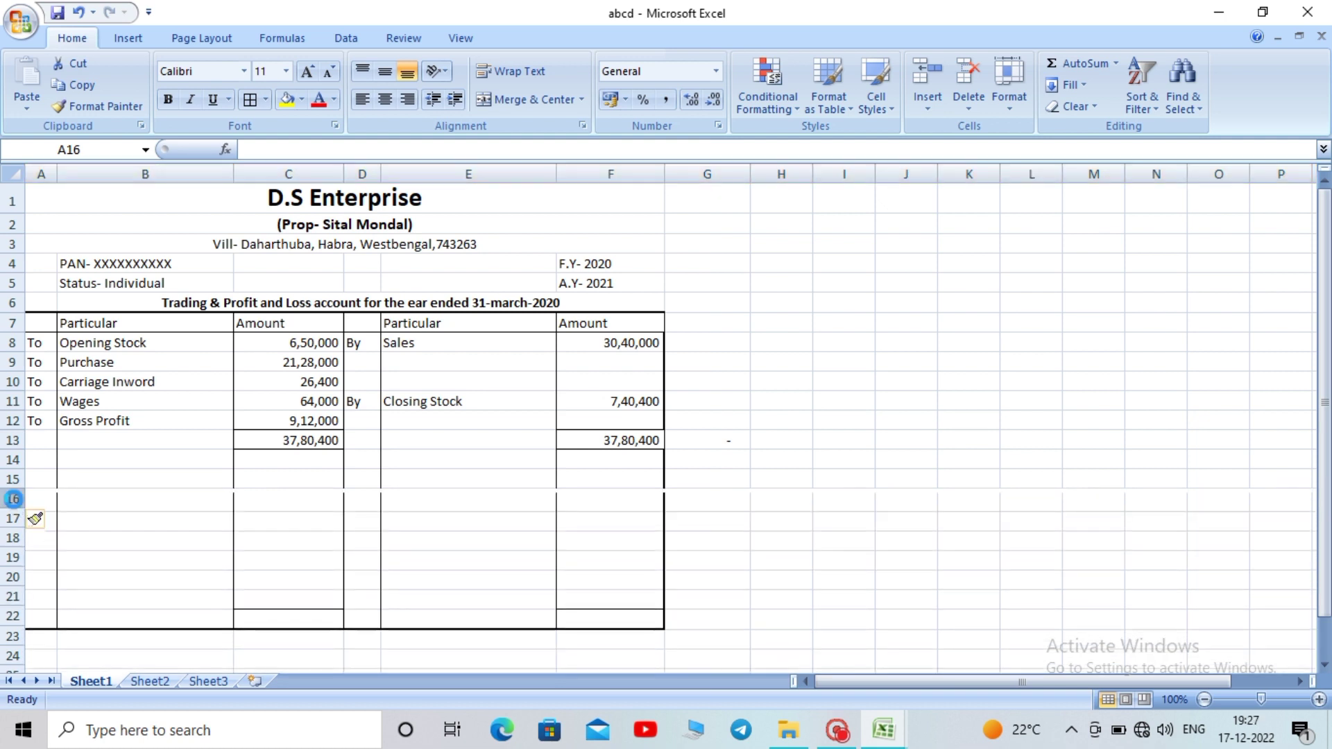
{"action": "key", "text": "ctrl+shift+plus"}
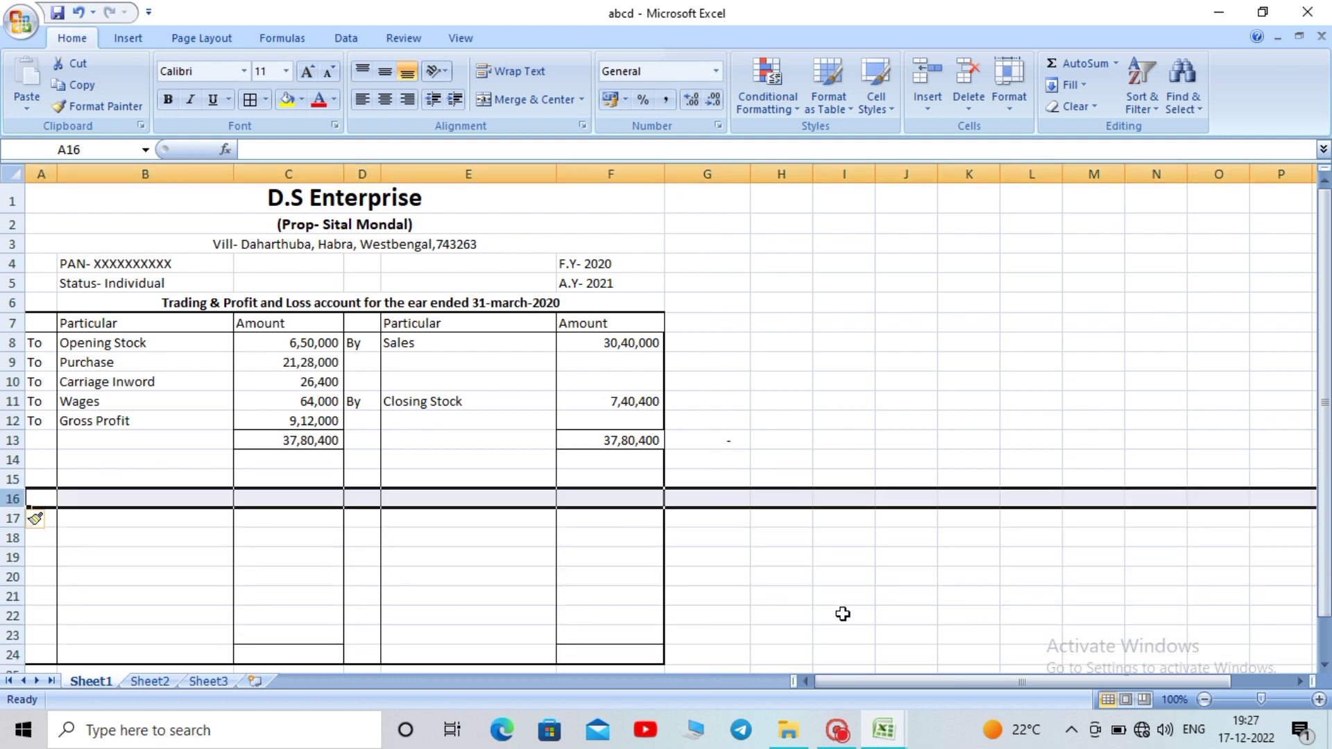
Copy the 'To' labels from A8:A12
{"action": "left_click_drag", "start_coordinate": [1324, 309], "coordinate": [1324, 347]}
{"action": "left_click", "coordinate": [1070, 530]}
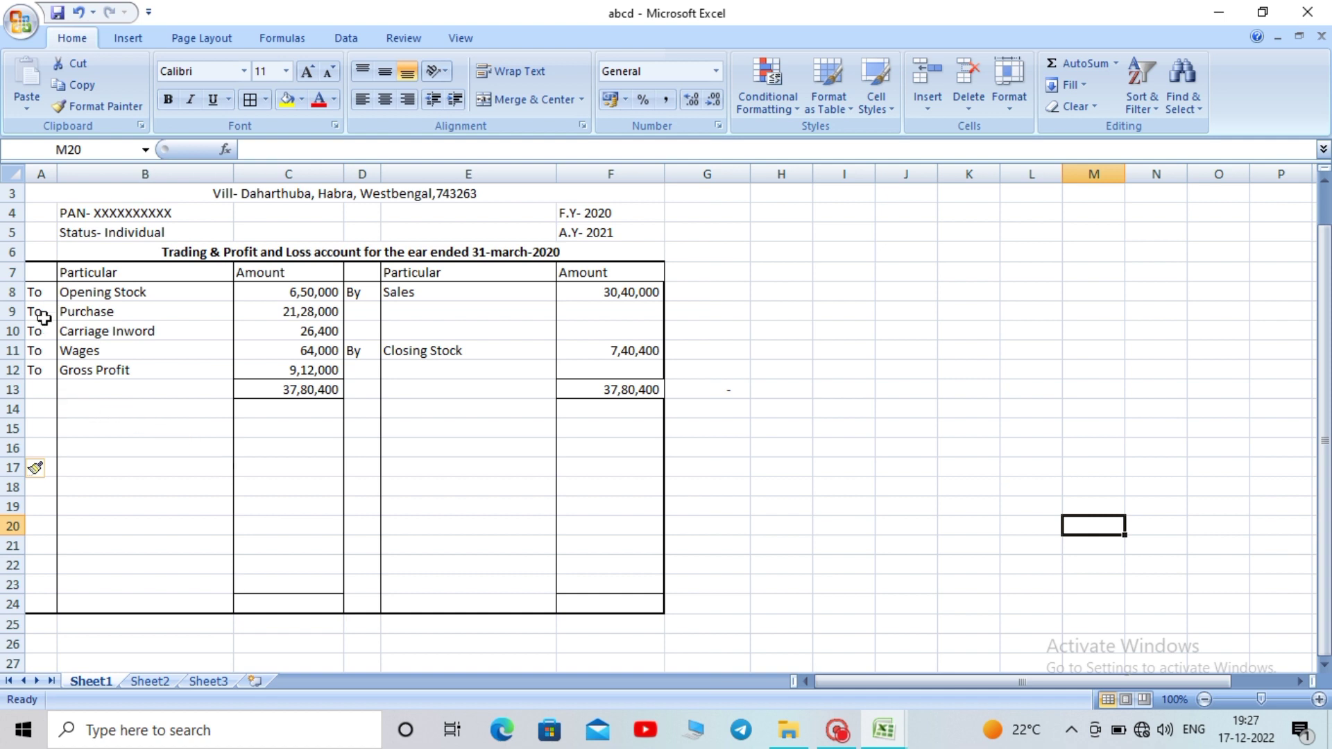
{"action": "left_click_drag", "start_coordinate": [35, 292], "coordinate": [36, 369]}
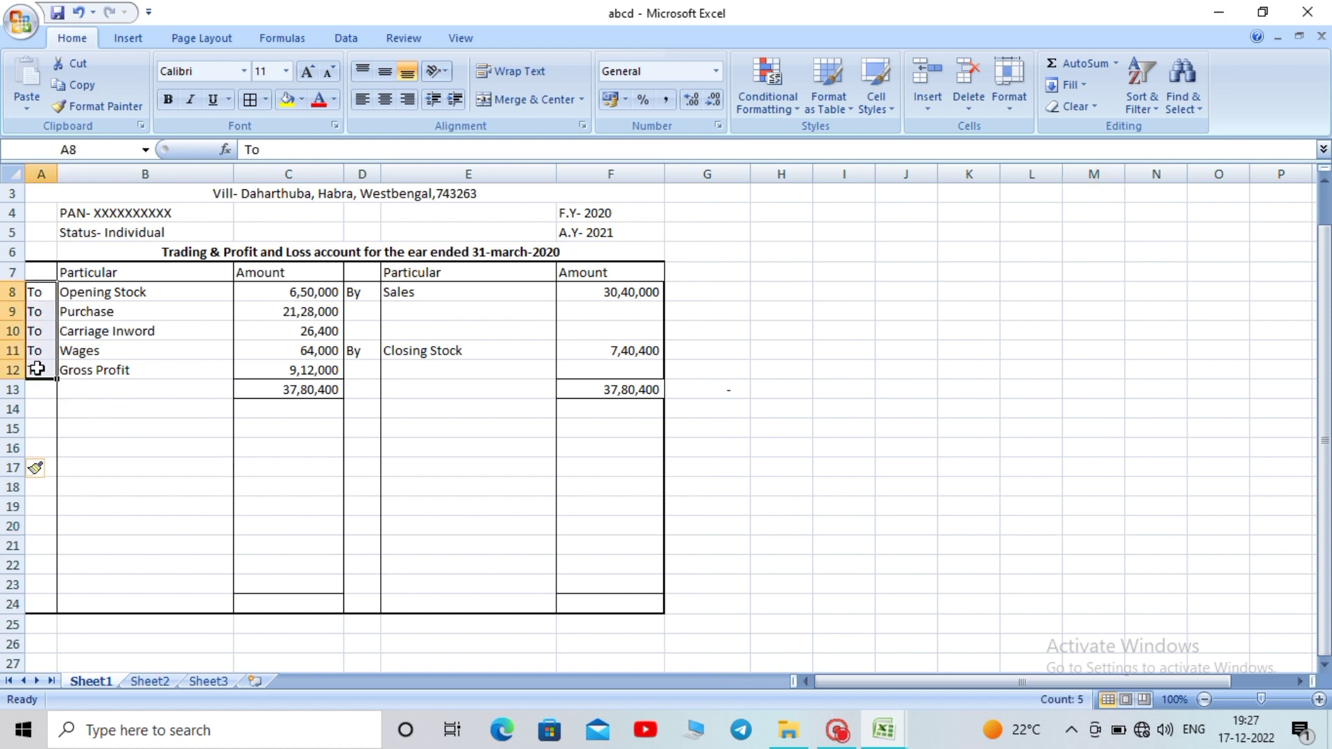
{"action": "key", "text": "ctrl+c"}
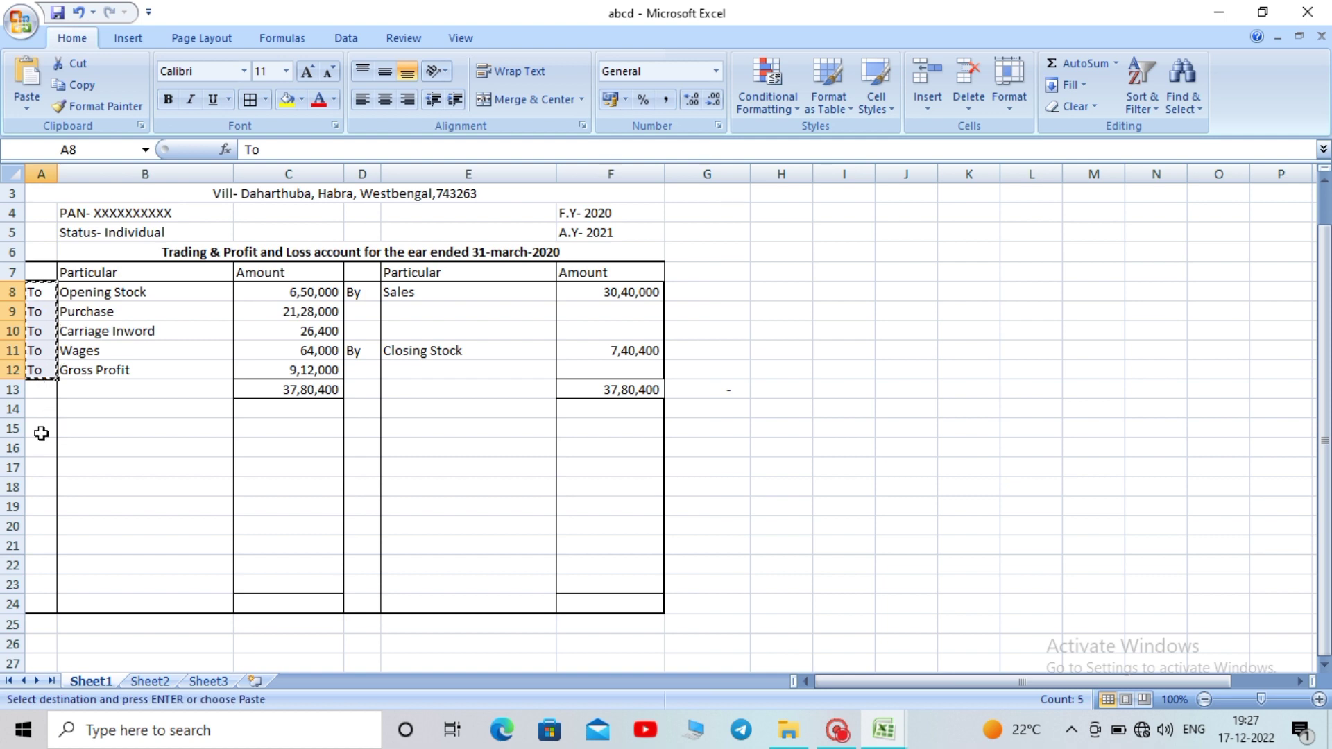
Paste the 'To' labels at A15 and fill them down to A22
{"action": "left_click", "coordinate": [37, 433]}
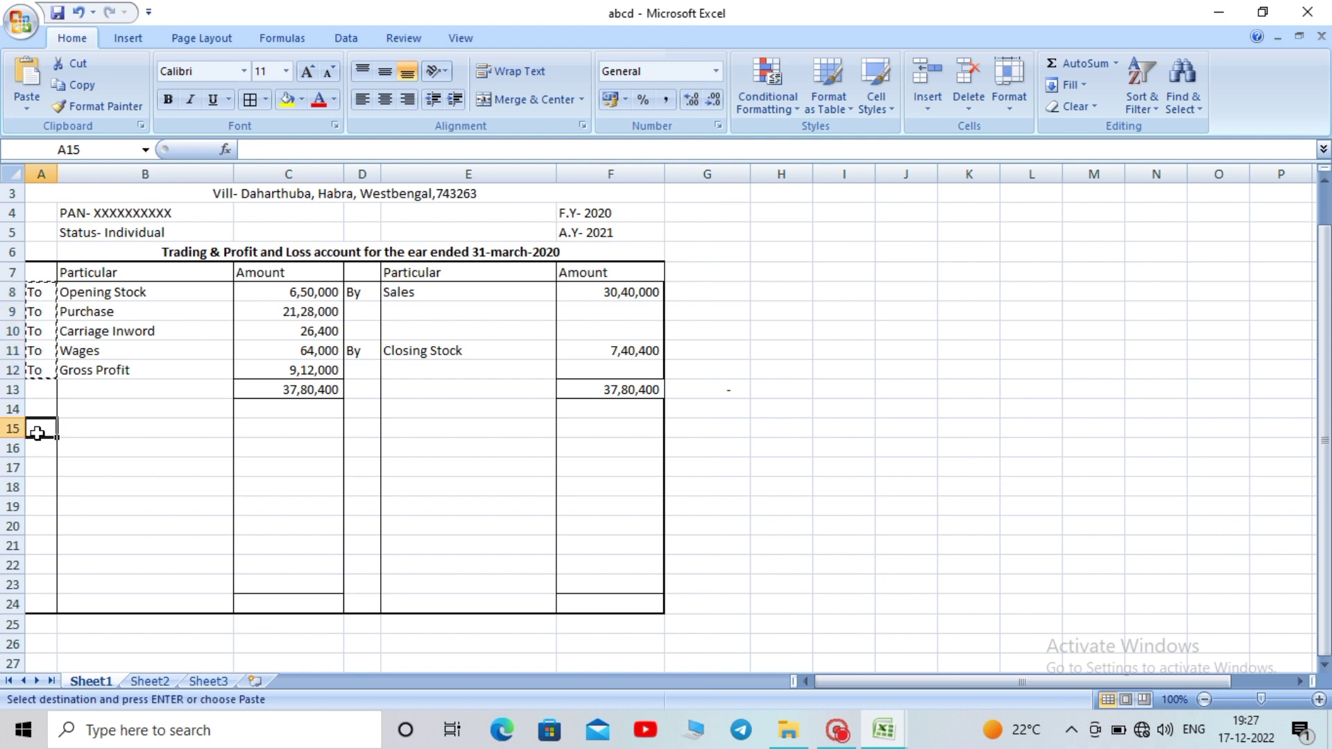
{"action": "key", "text": "ctrl+v"}
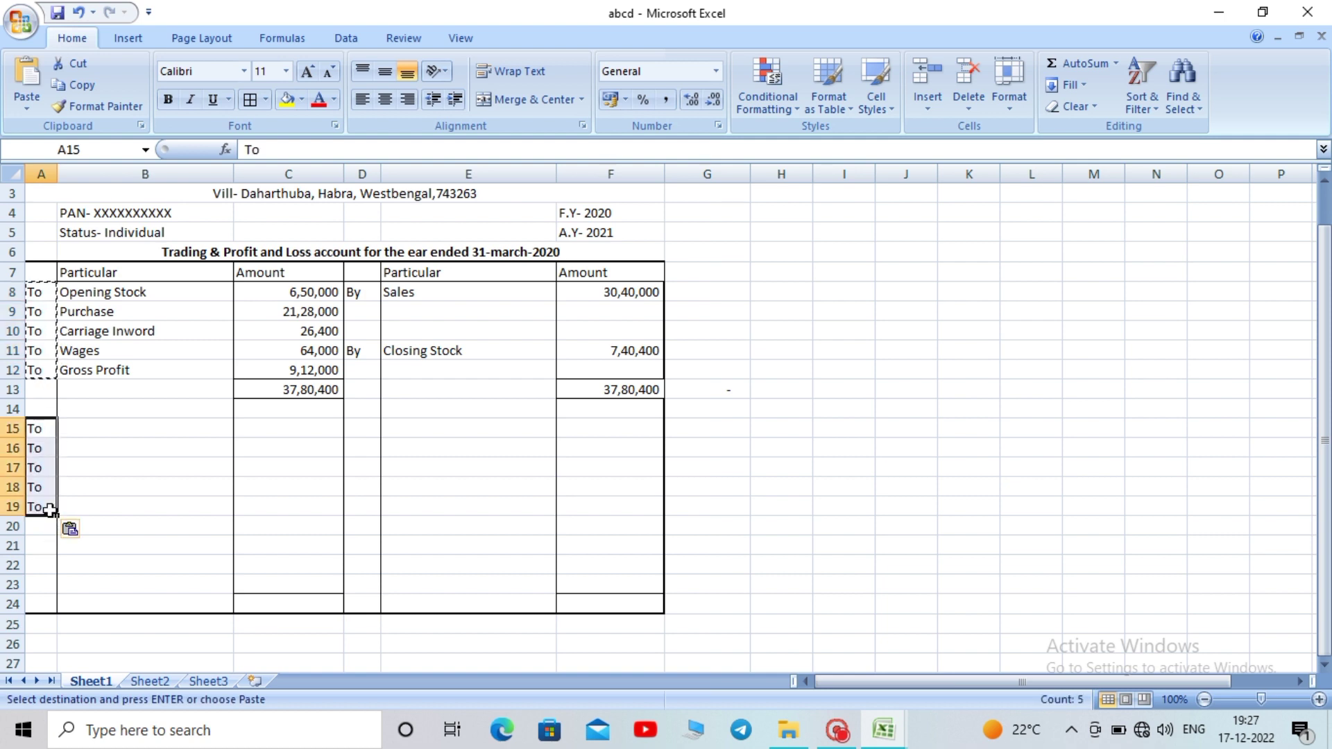
{"action": "left_click_drag", "start_coordinate": [57, 515], "coordinate": [54, 571]}
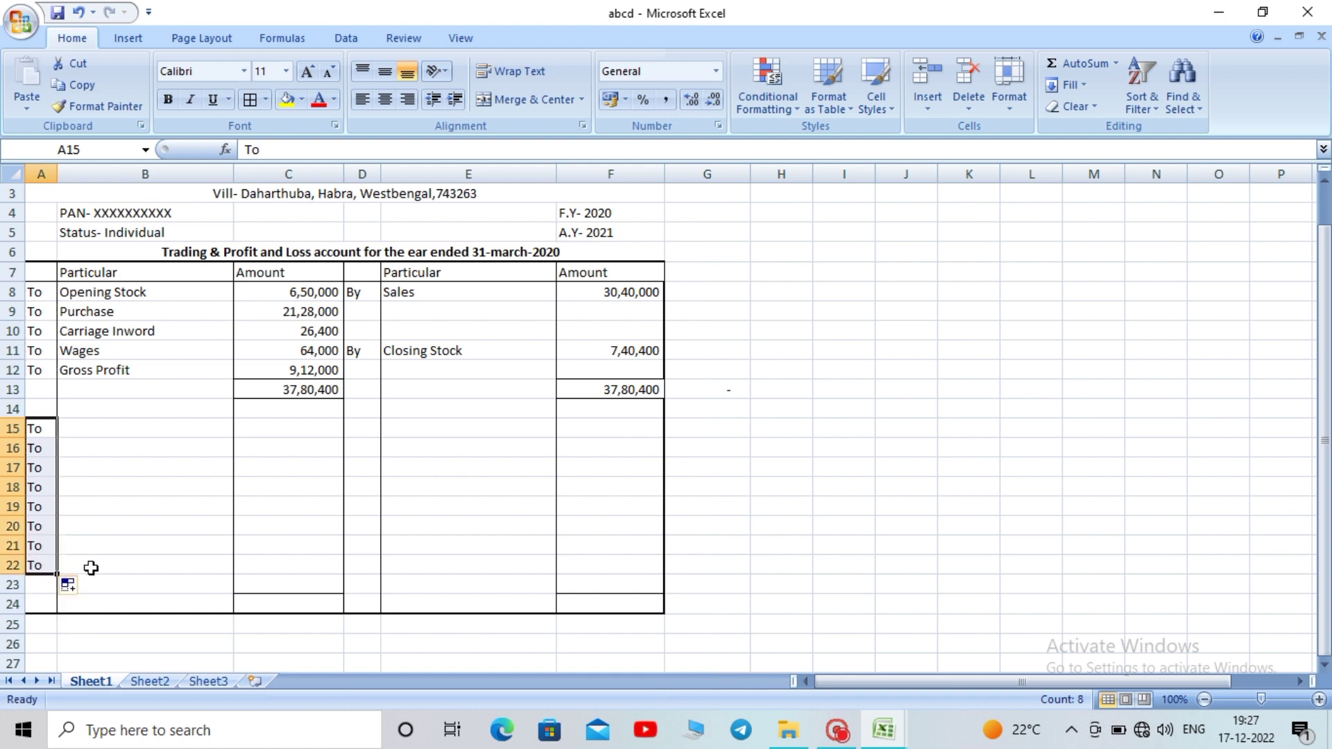
{"action": "left_click", "coordinate": [322, 560]}
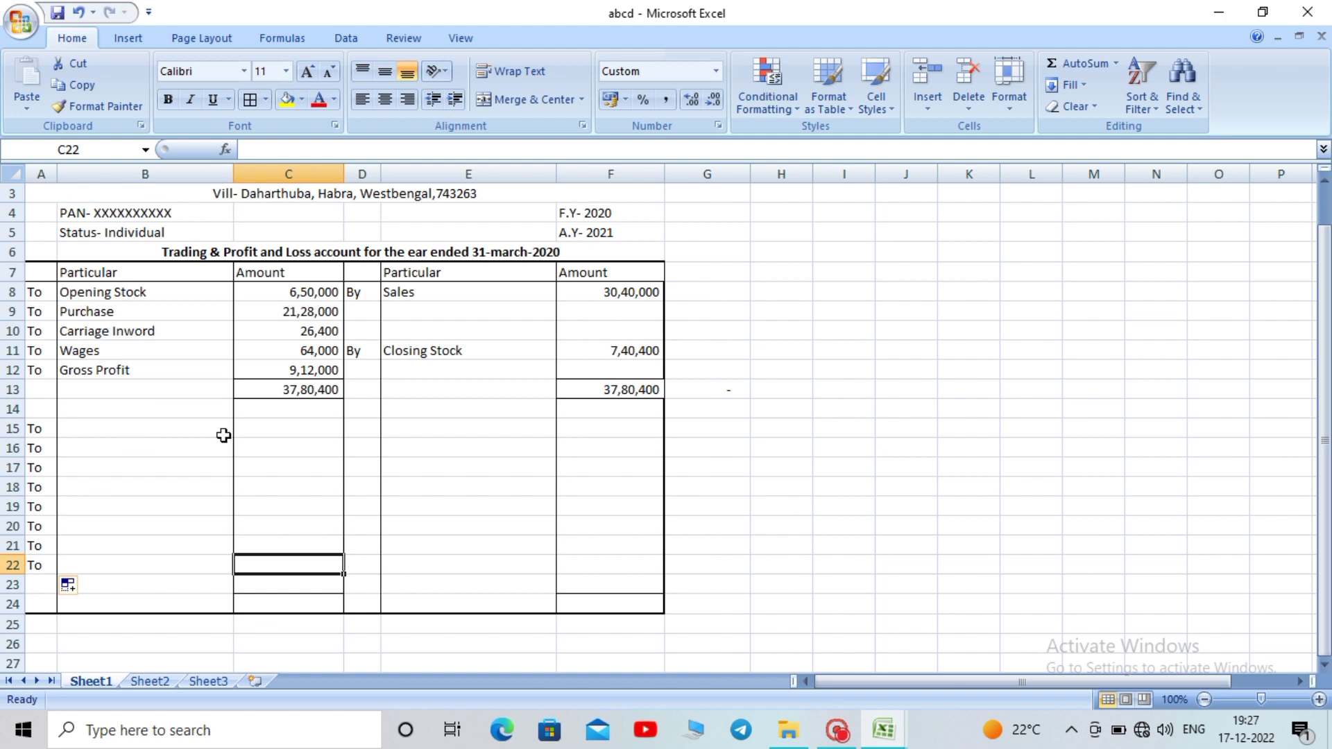
Select the Gross Profit row A12:C12
{"action": "left_click", "coordinate": [36, 366]}
{"action": "left_click_drag", "start_coordinate": [36, 366], "coordinate": [298, 371]}
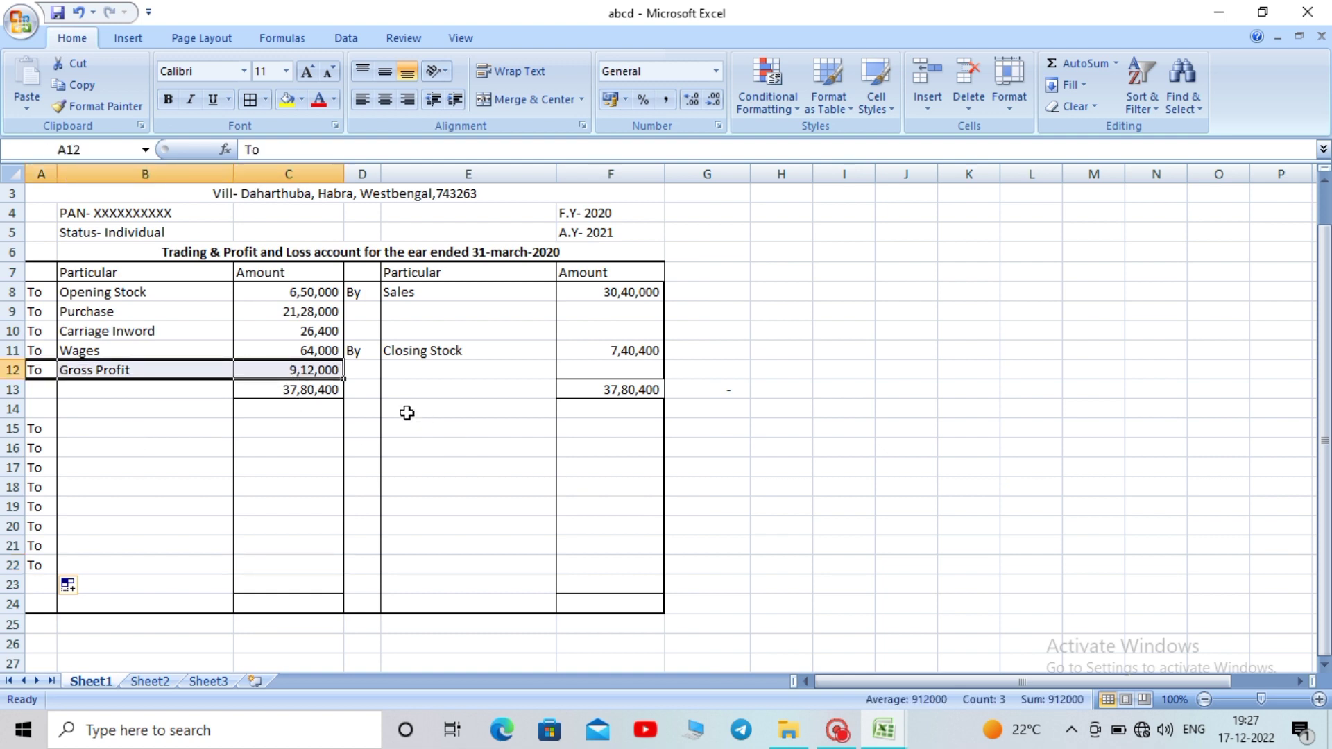
{"action": "left_click_drag", "start_coordinate": [399, 410], "coordinate": [595, 423]}
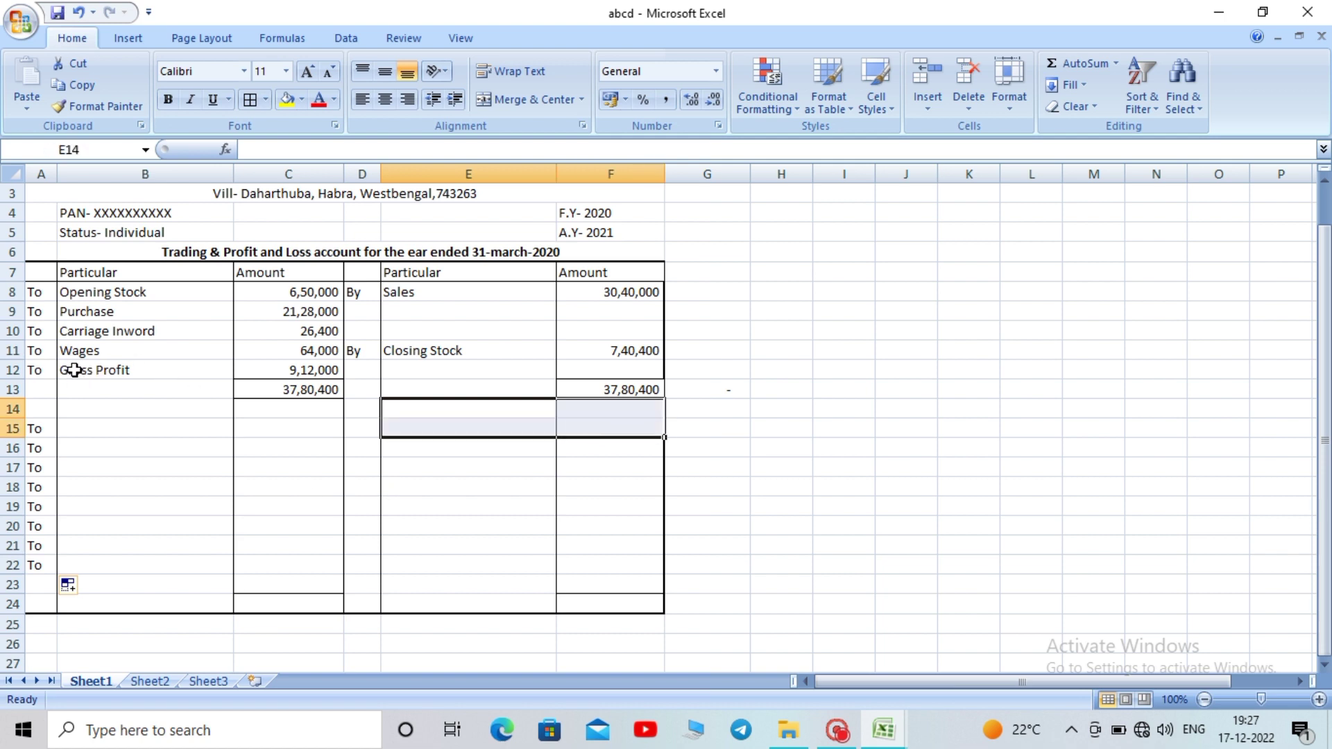
Paste the Gross Profit label and 9,12,000 as values only into E15:F15
{"action": "left_click_drag", "start_coordinate": [67, 372], "coordinate": [275, 370]}
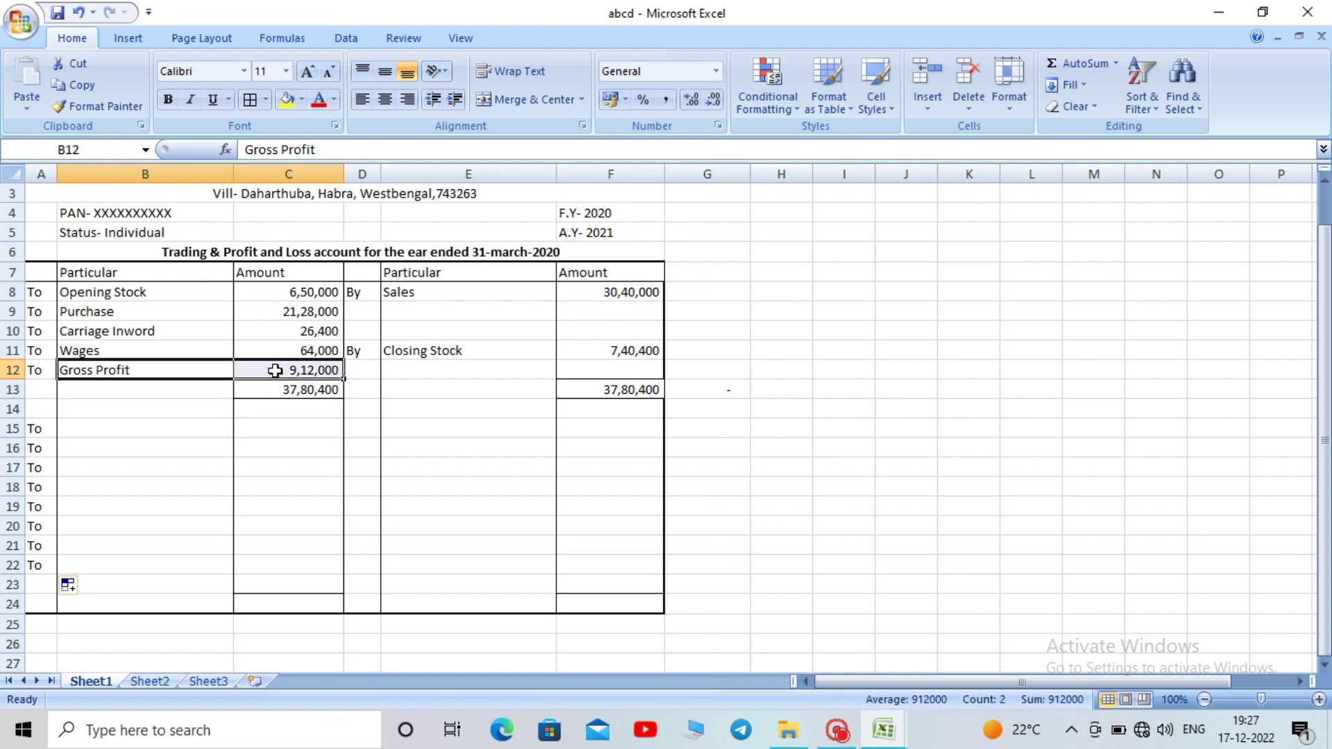
{"action": "key", "text": "ctrl+c"}
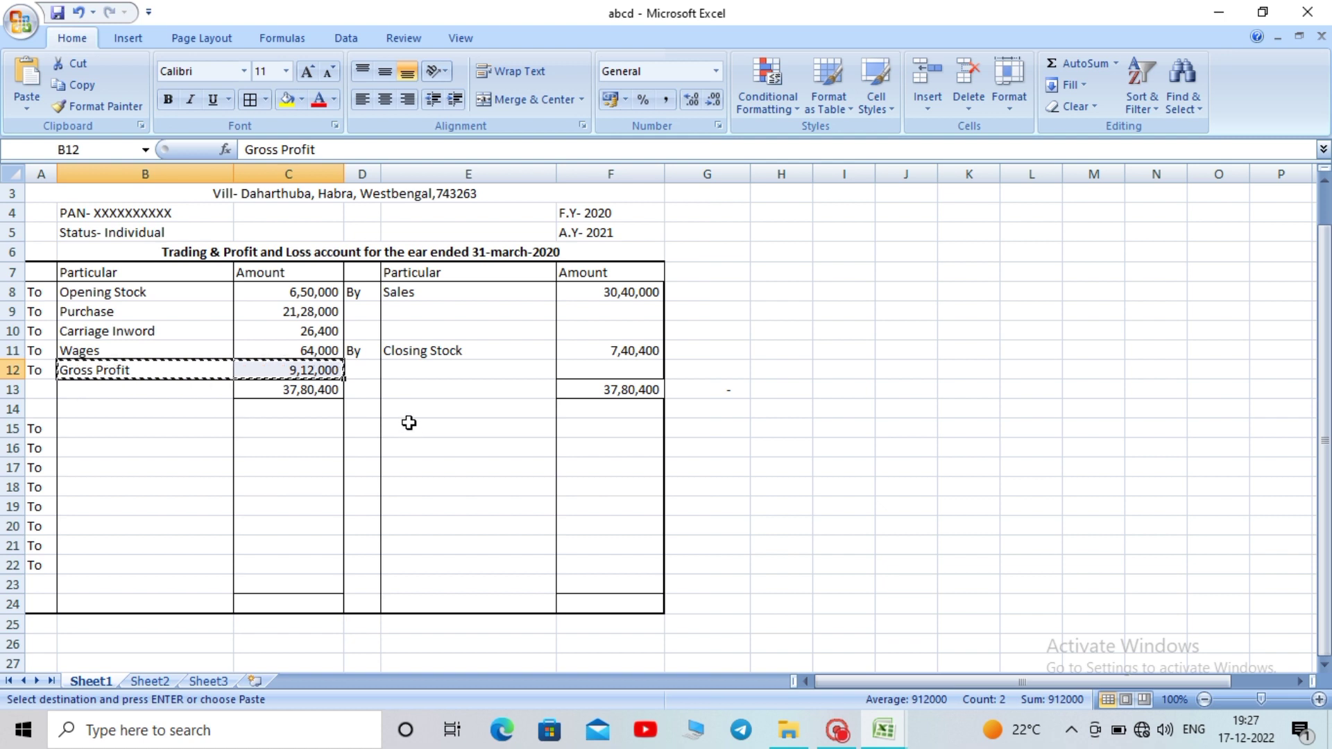
{"action": "left_click", "coordinate": [408, 432]}
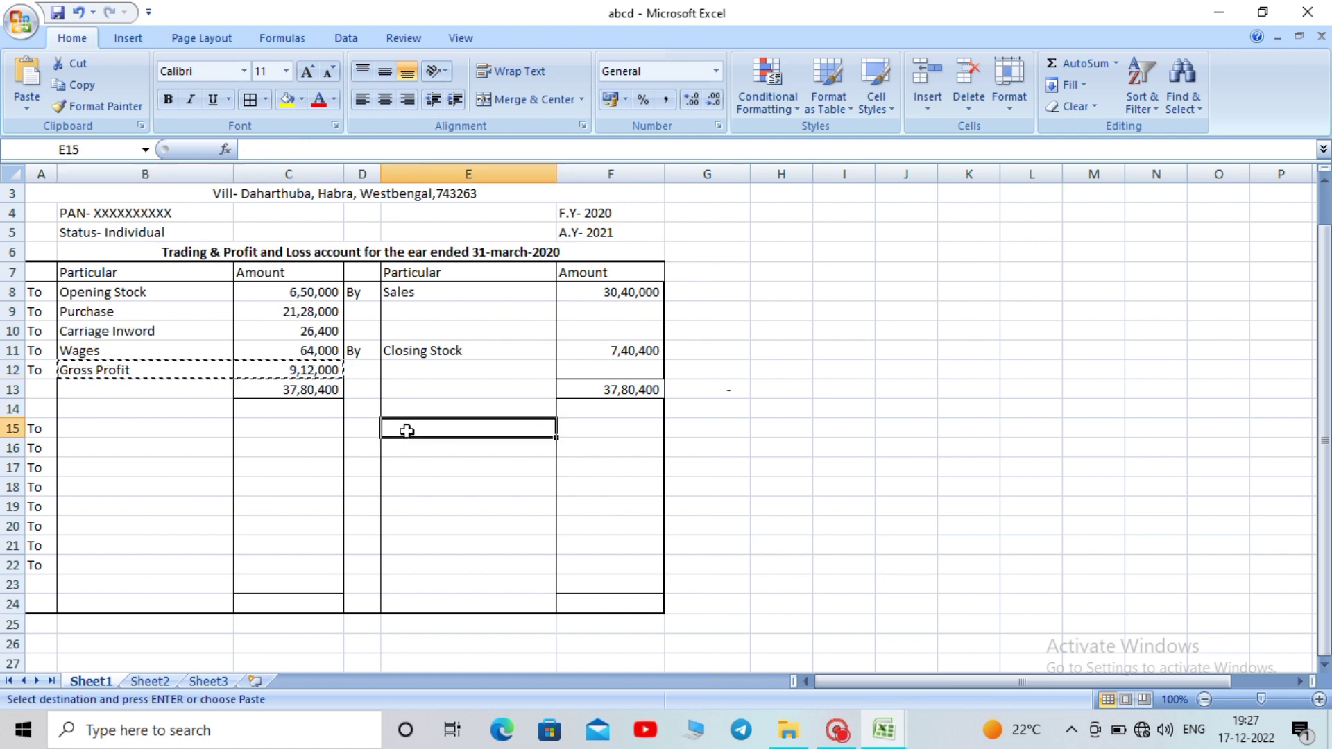
{"action": "key", "text": "ctrl+v"}
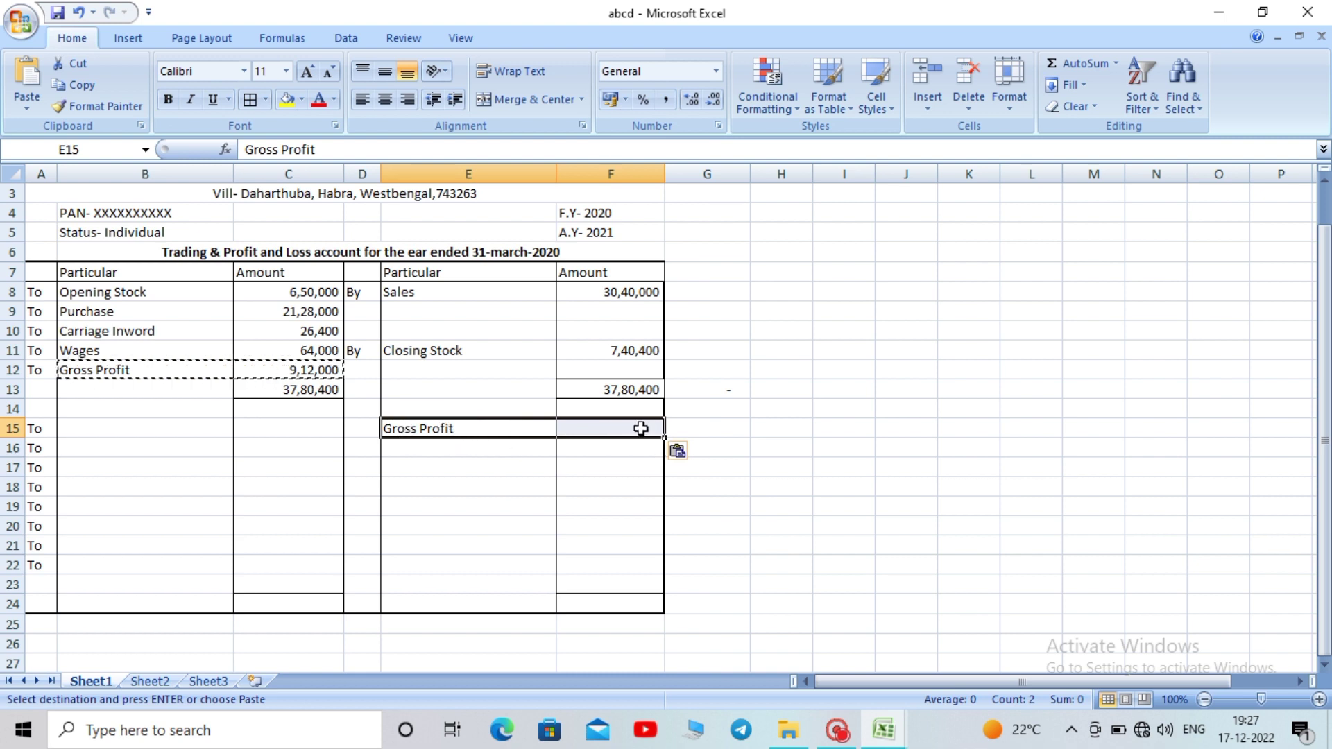
{"action": "left_click", "coordinate": [693, 456]}
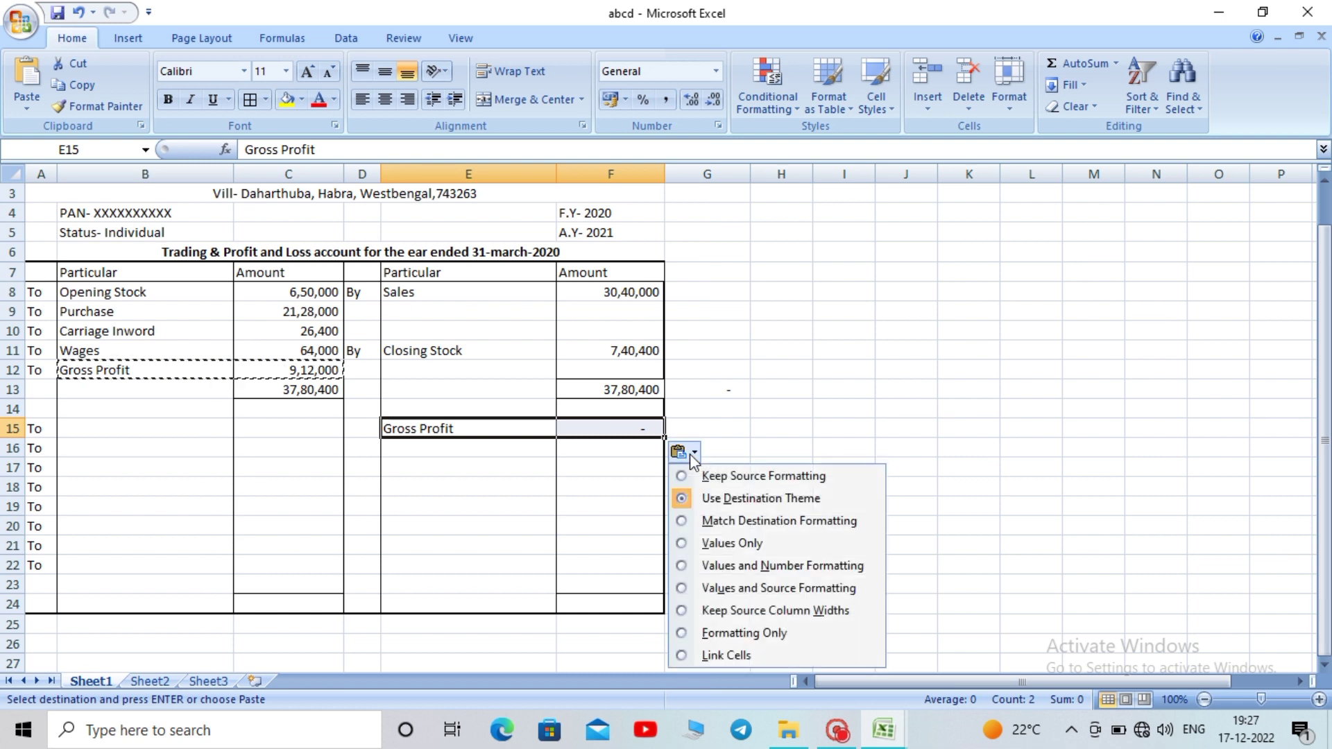
{"action": "left_click", "coordinate": [728, 548]}
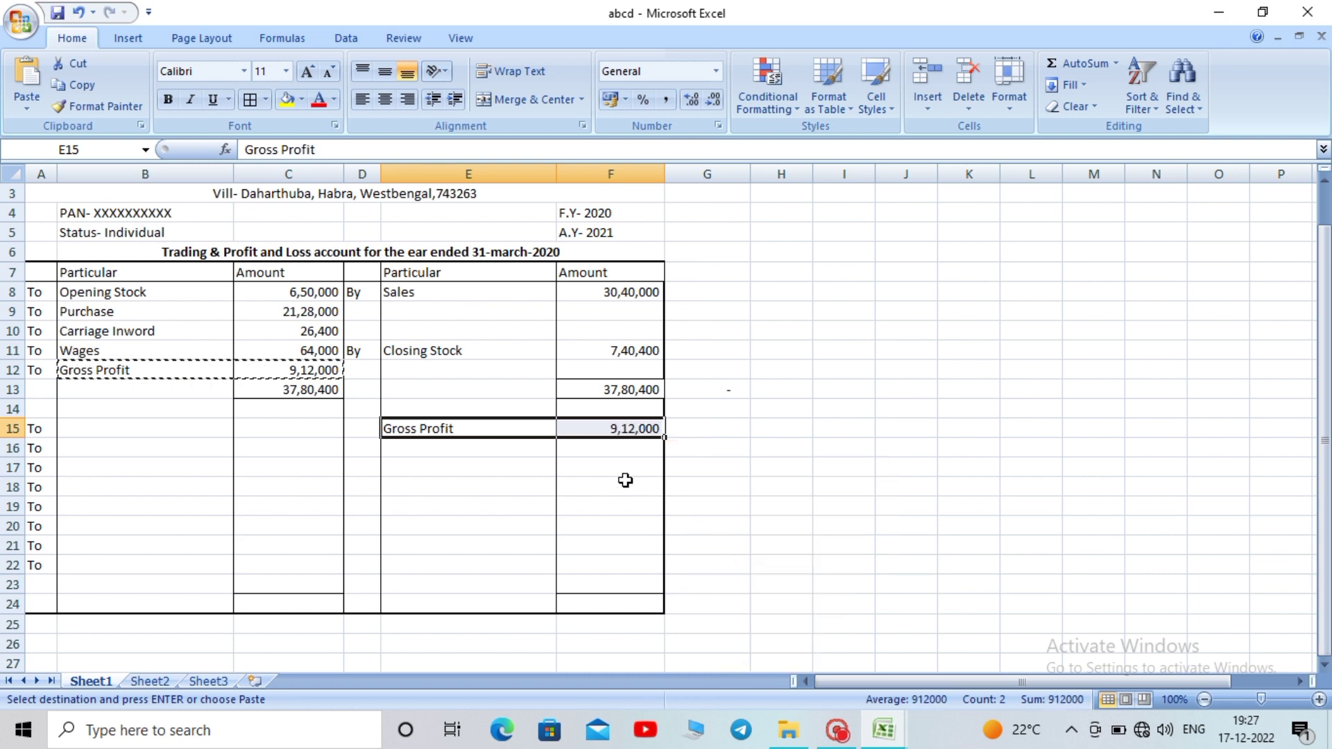
{"action": "key", "text": "Escape"}
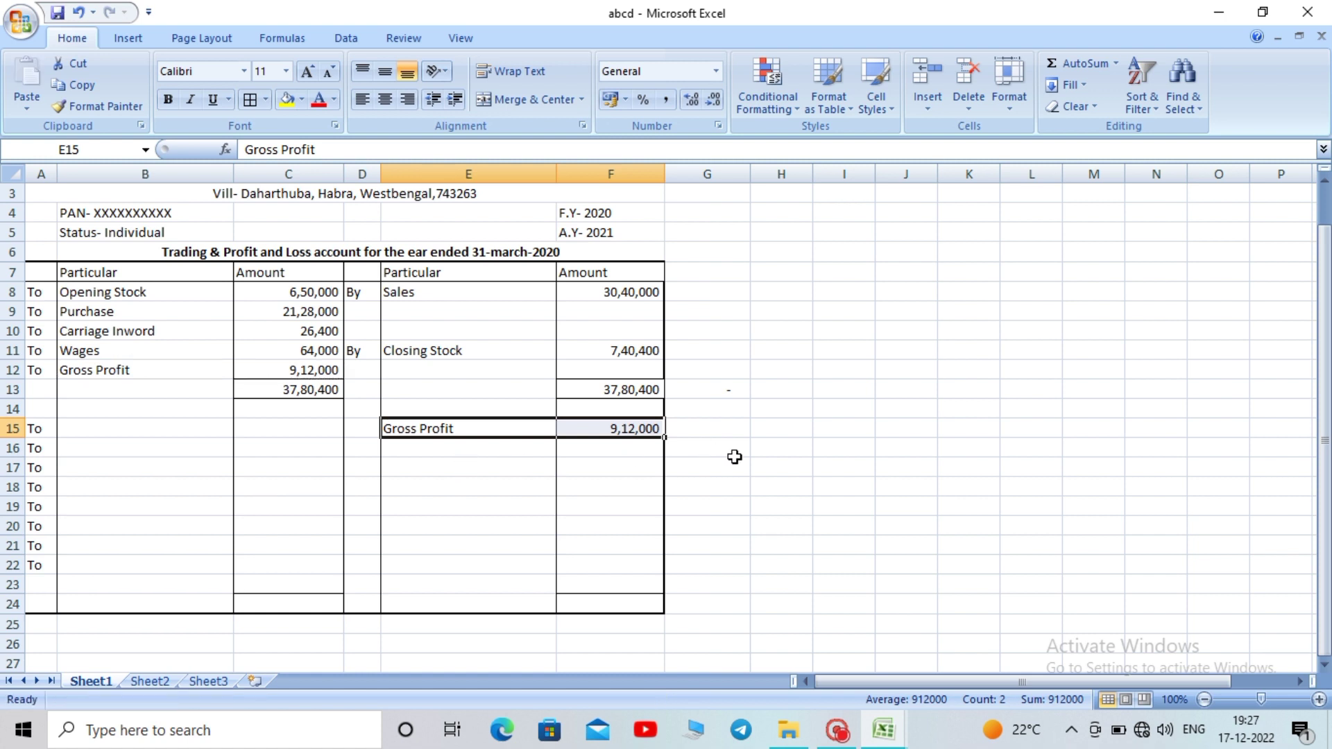
{"action": "left_click", "coordinate": [734, 452]}
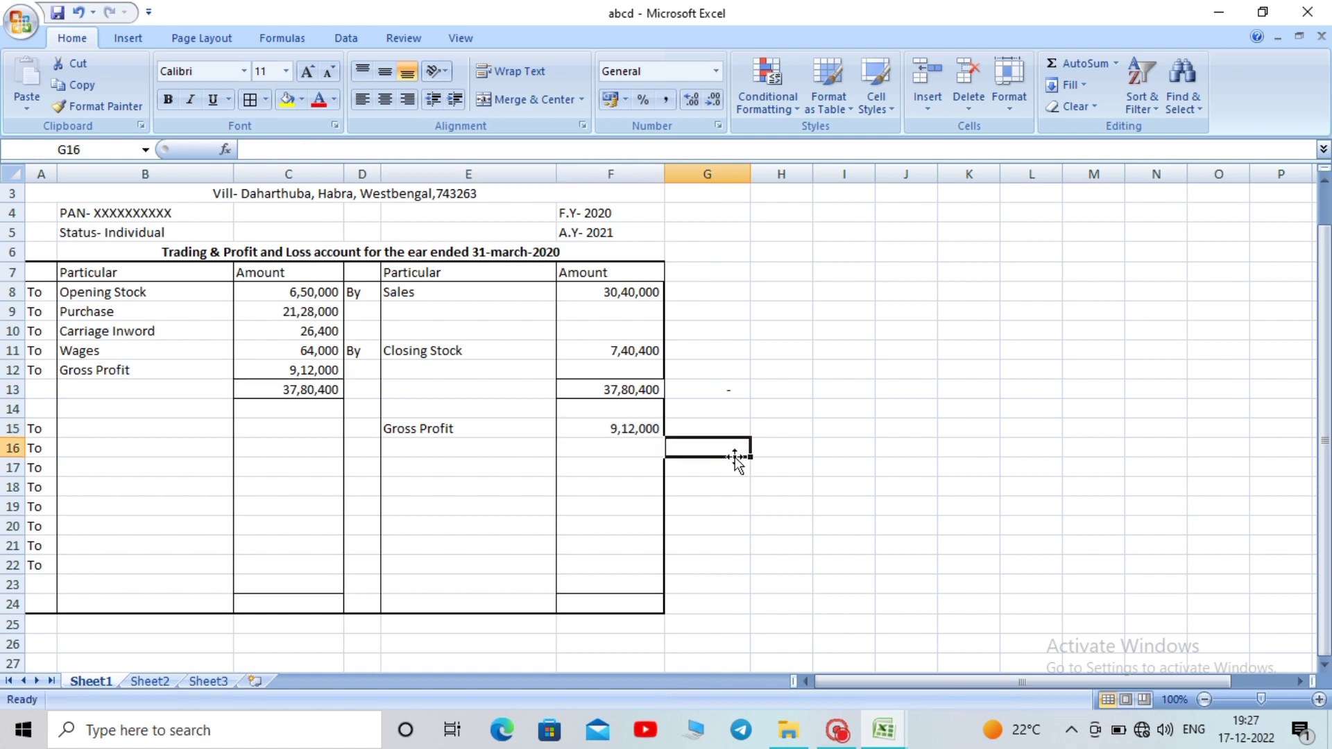
{"action": "left_click", "coordinate": [112, 426]}
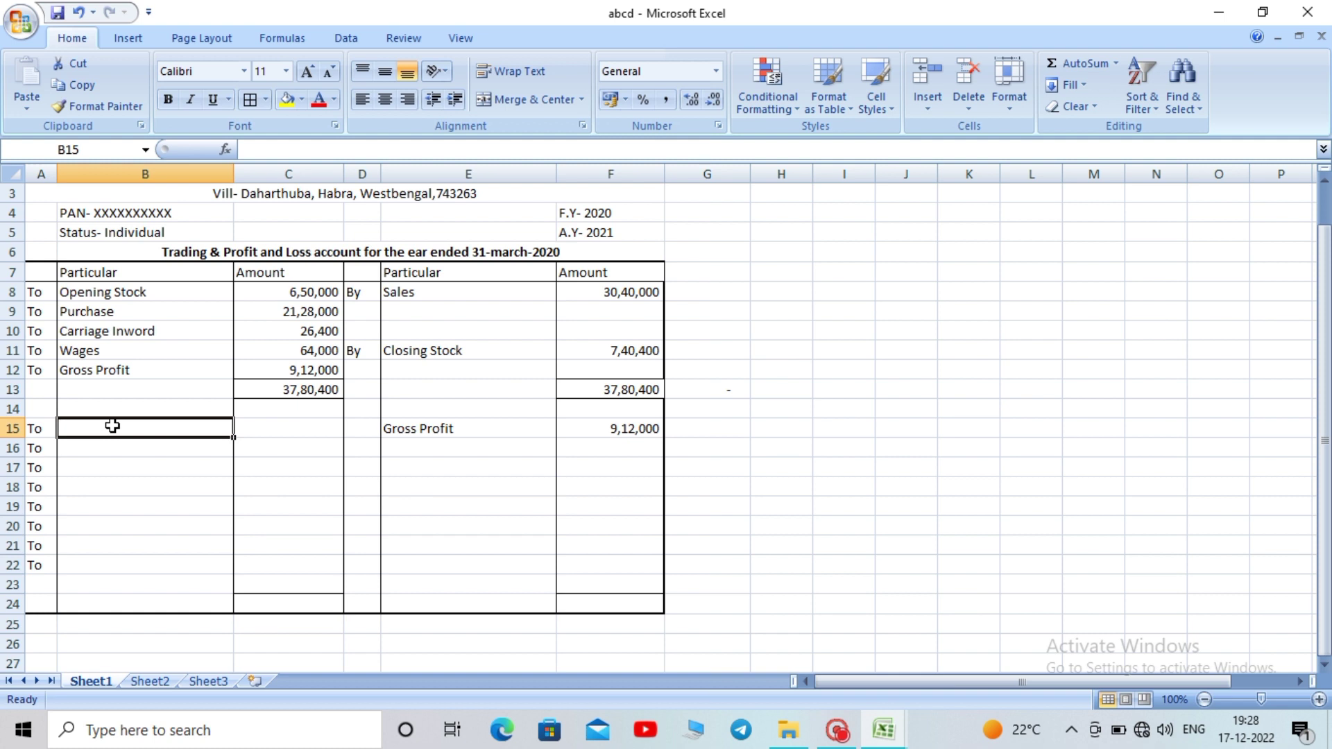
Enter Water Expences in B15 and Electricity in B16
{"action": "type", "text": "Wate"}
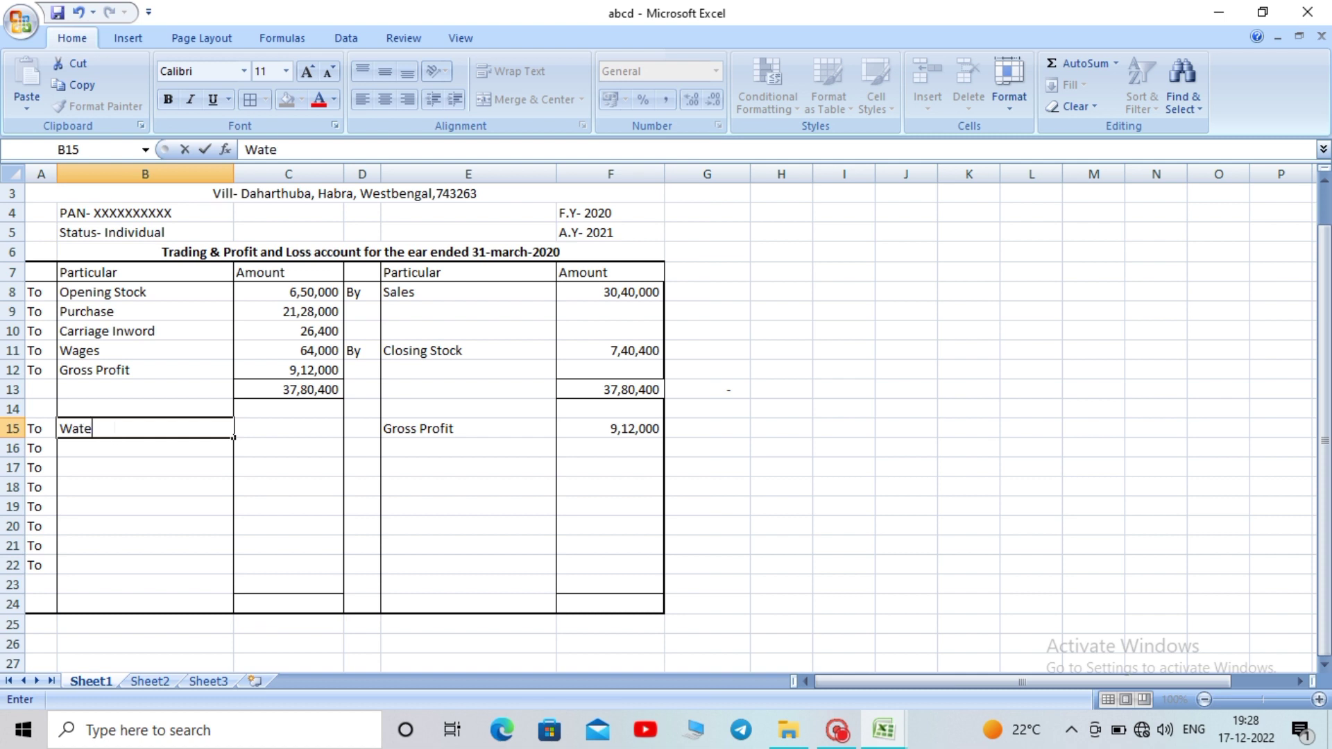
{"action": "type", "text": "r Expences"}
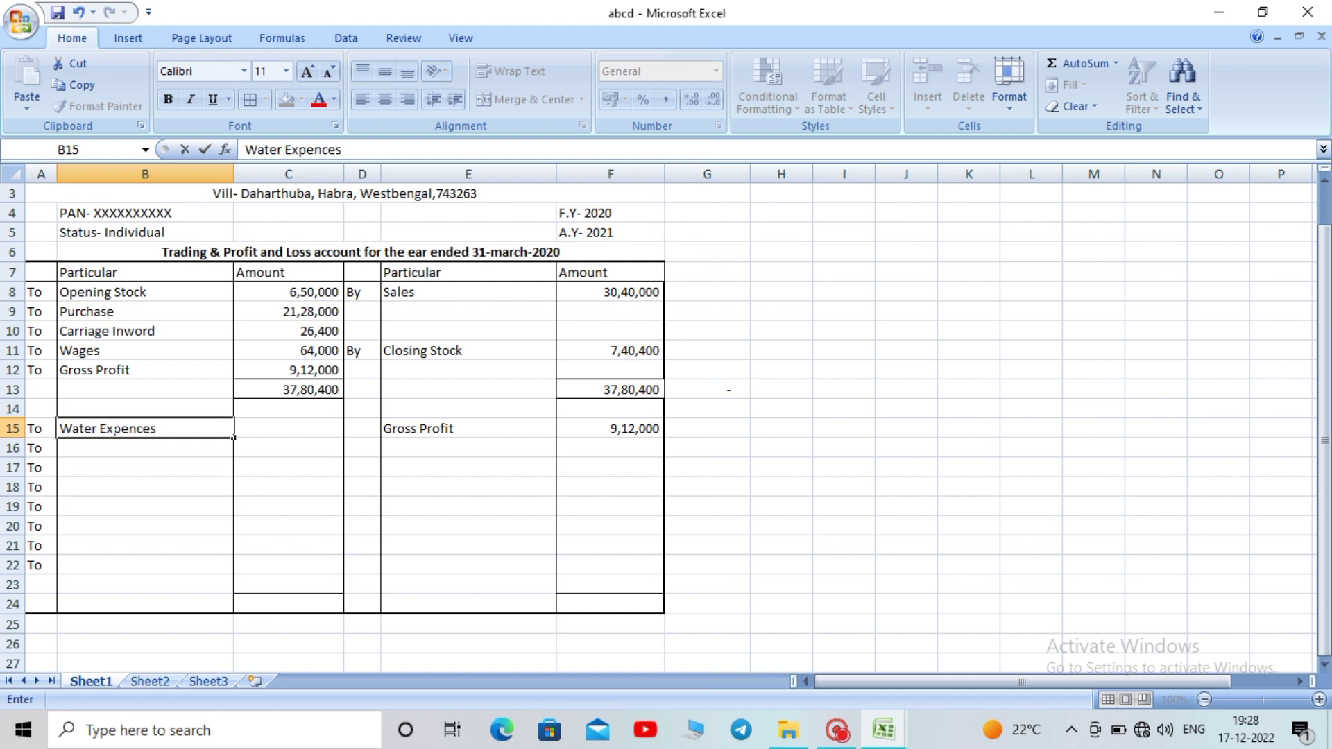
{"action": "key", "text": "Return"}
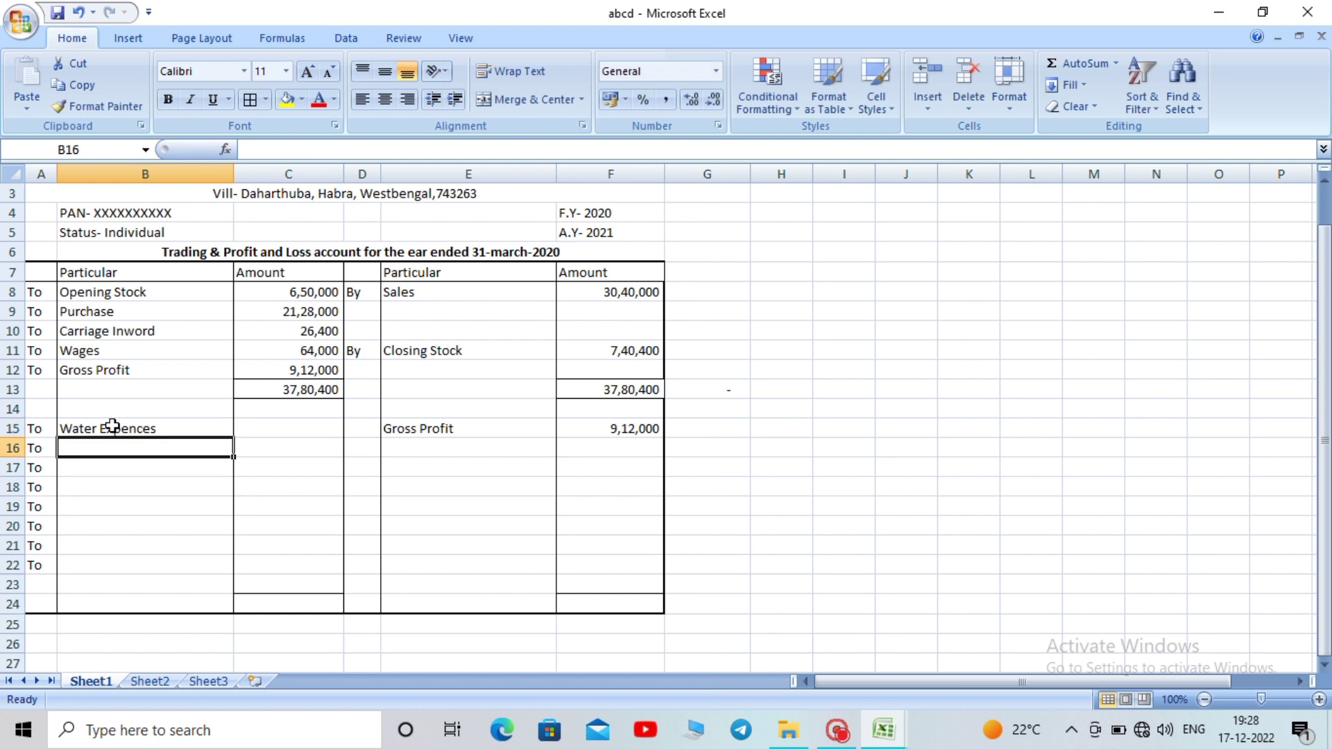
{"action": "type", "text": "E"}
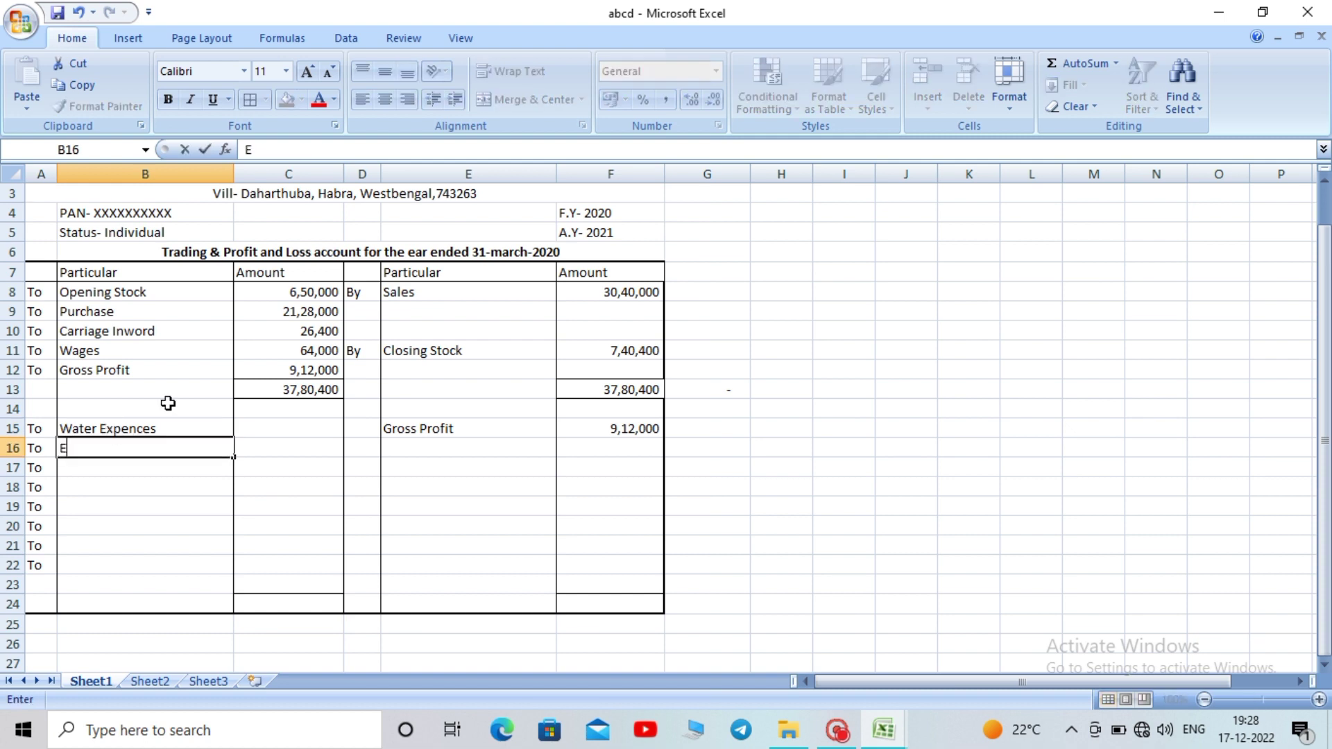
{"action": "type", "text": "lectricity"}
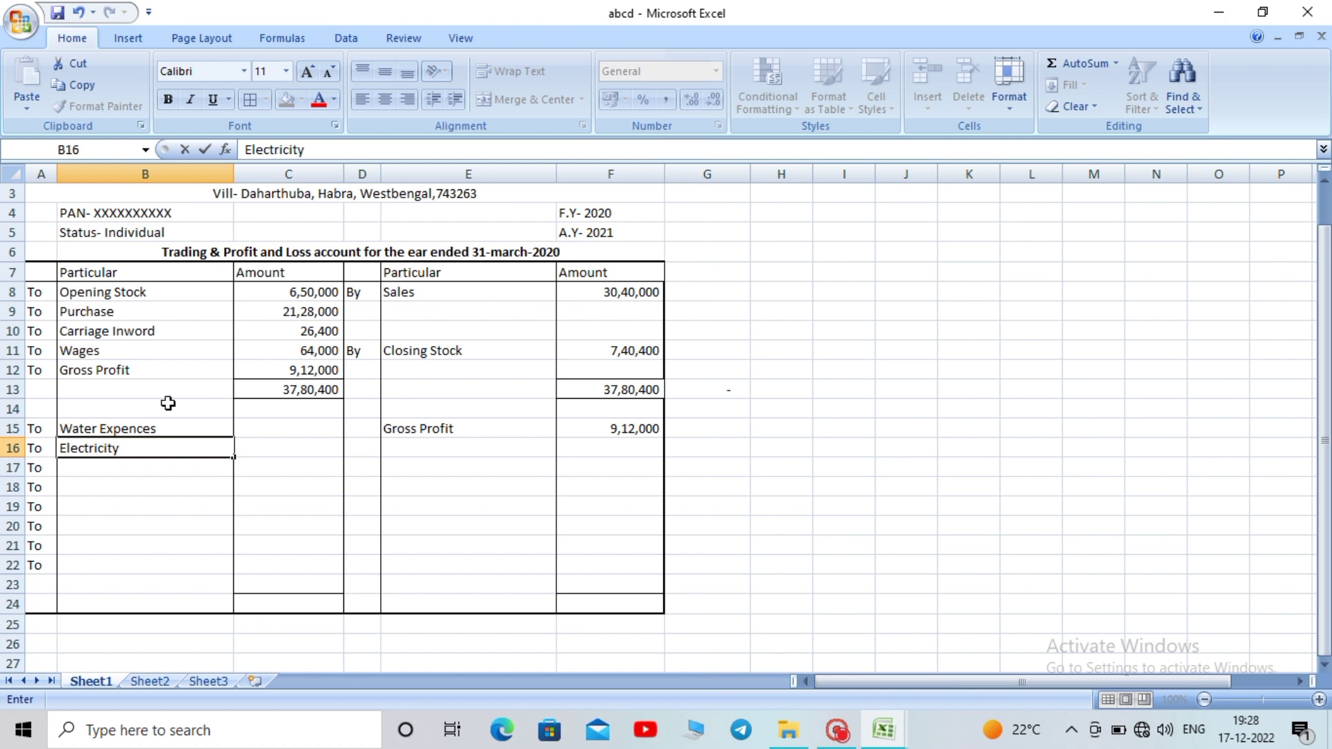
{"action": "key", "text": "Return"}
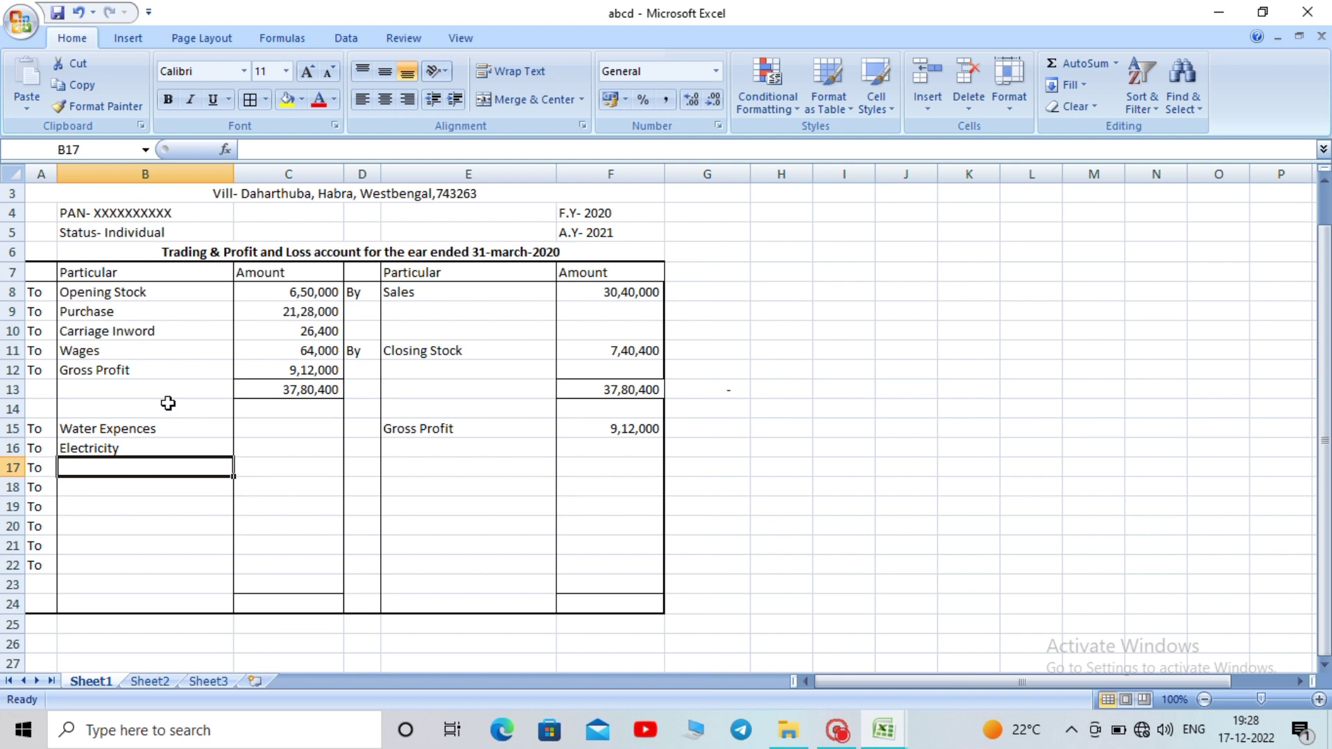
Add Salary, General Expences and Tea & Tiffin Expences in B17 to B19
{"action": "type", "text": "Salar"}
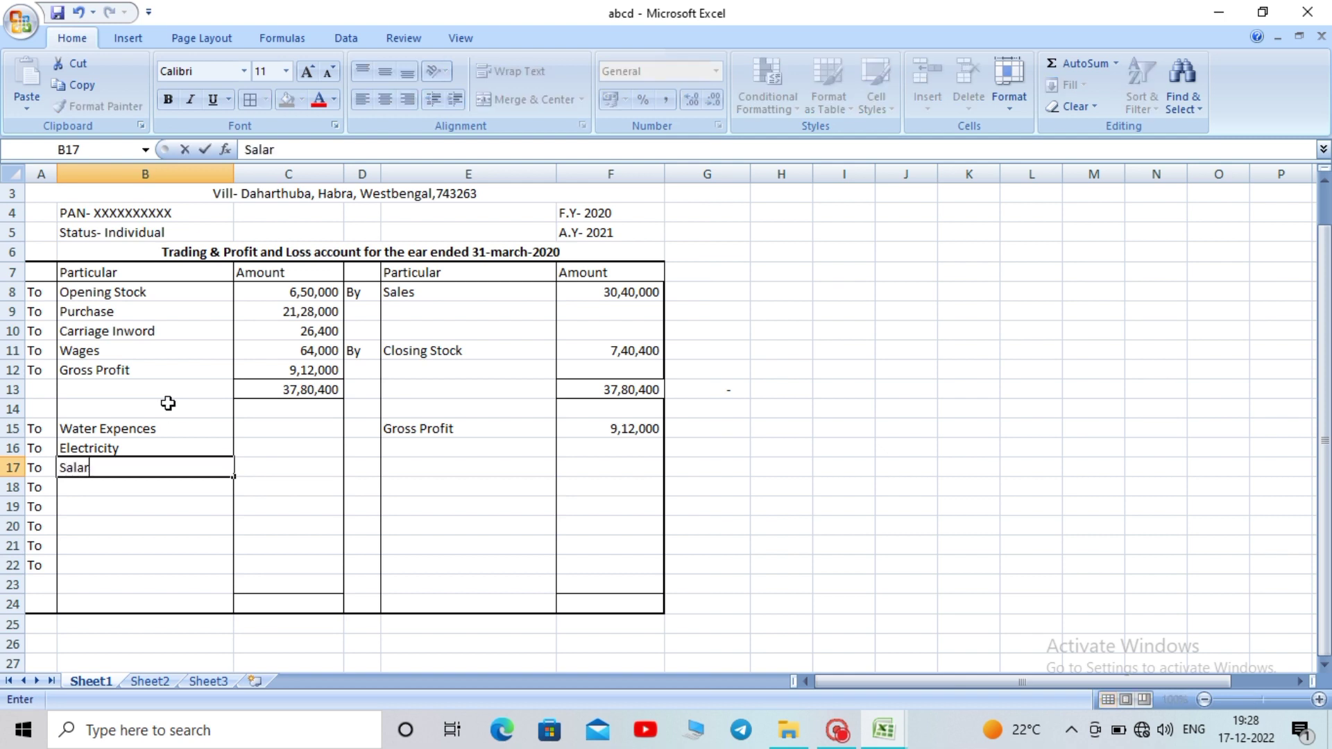
{"action": "type", "text": "y"}
{"action": "key", "text": "Return"}
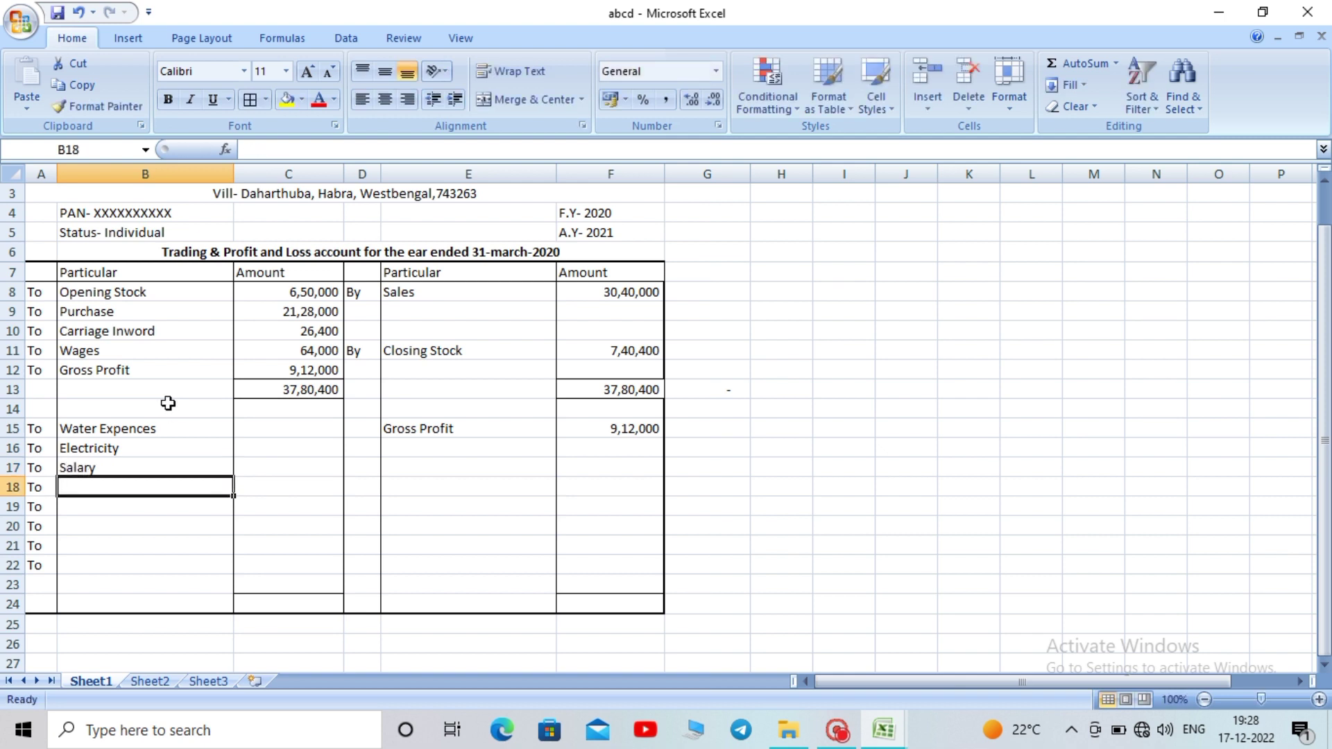
{"action": "type", "text": "Ge"}
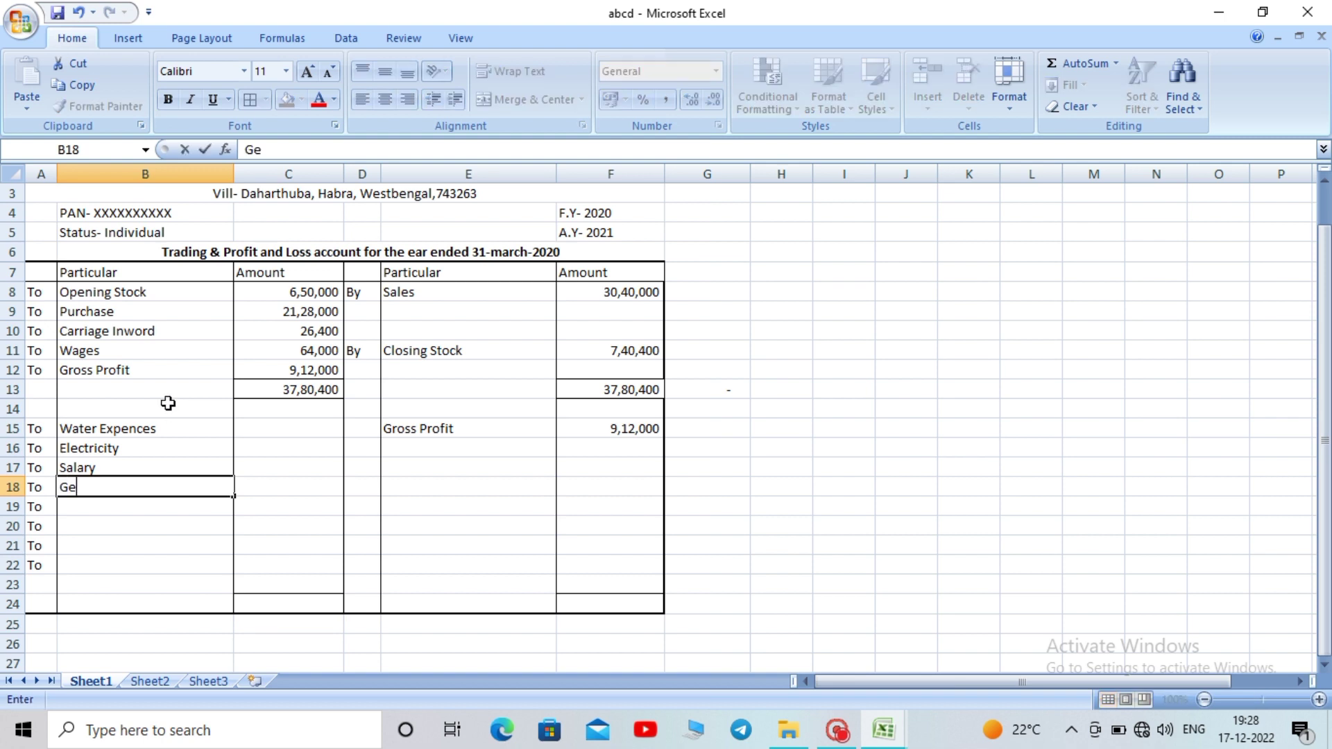
{"action": "type", "text": "neral Expem"}
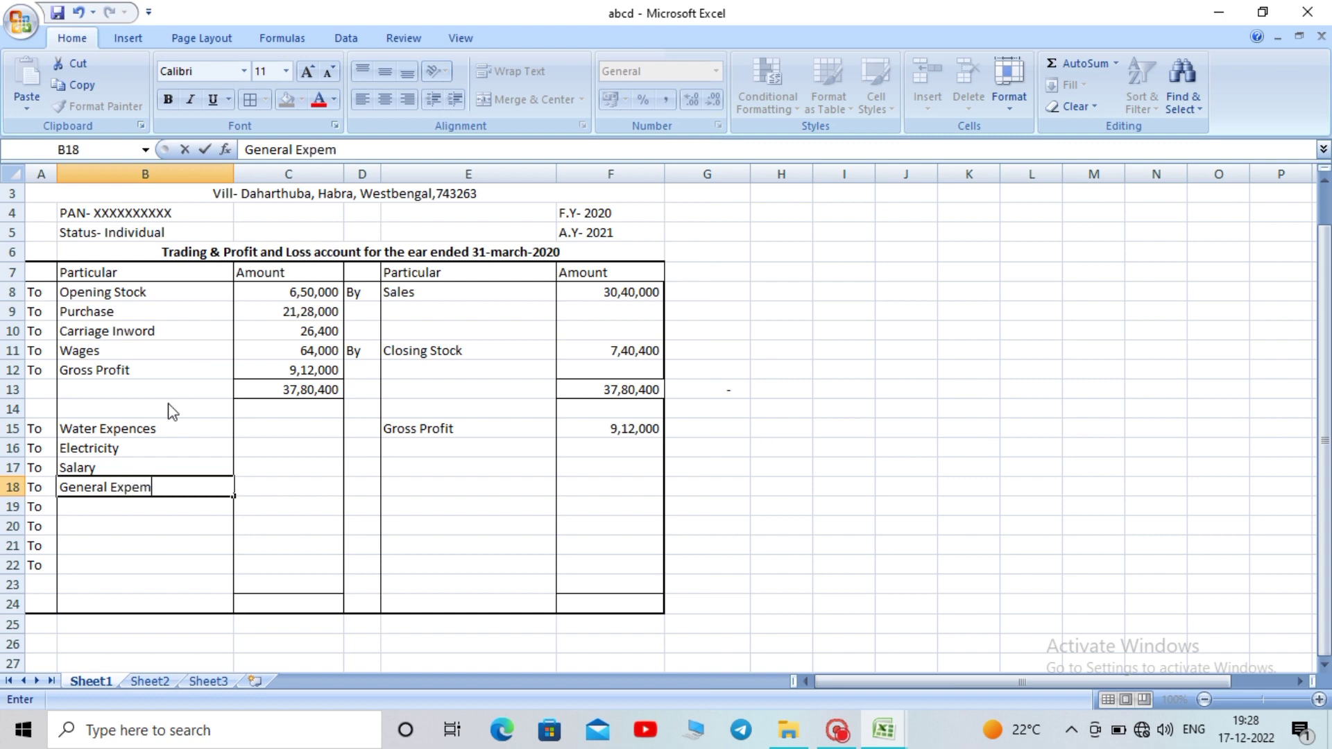
{"action": "key", "text": "BackSpace"}
{"action": "type", "text": "nces"}
{"action": "key", "text": "Return"}
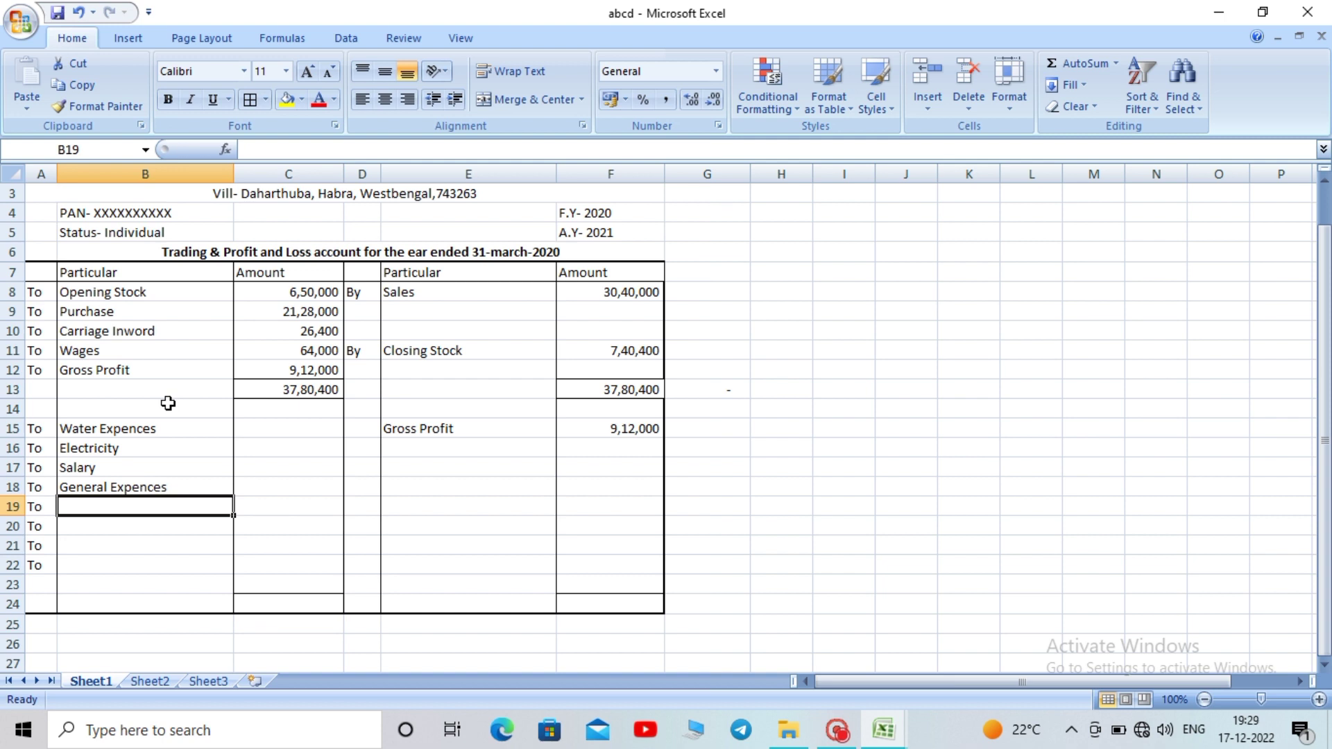
{"action": "type", "text": "Tiff"}
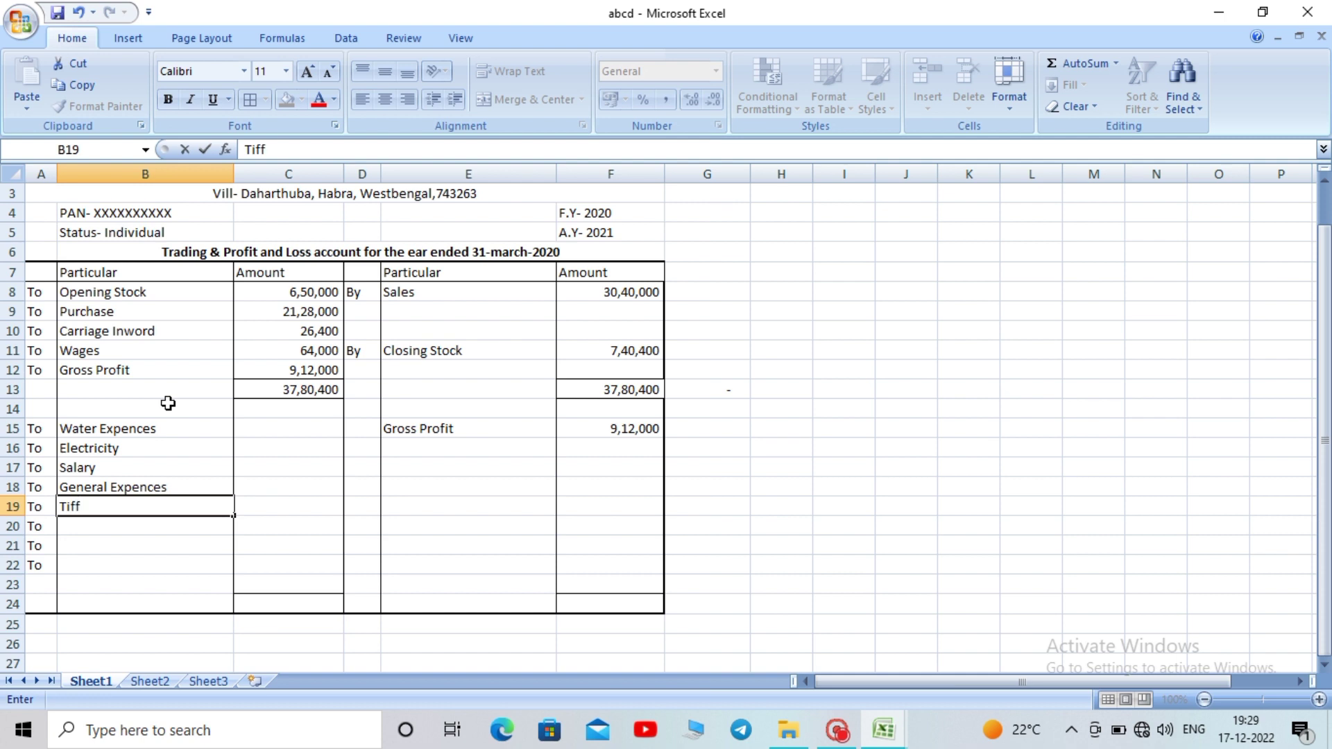
{"action": "key", "text": "BackSpace"}
{"action": "key", "text": "BackSpace"}
{"action": "key", "text": "BackSpace"}
{"action": "key", "text": "BackSpace"}
{"action": "type", "text": "Tea & Tiffi"}
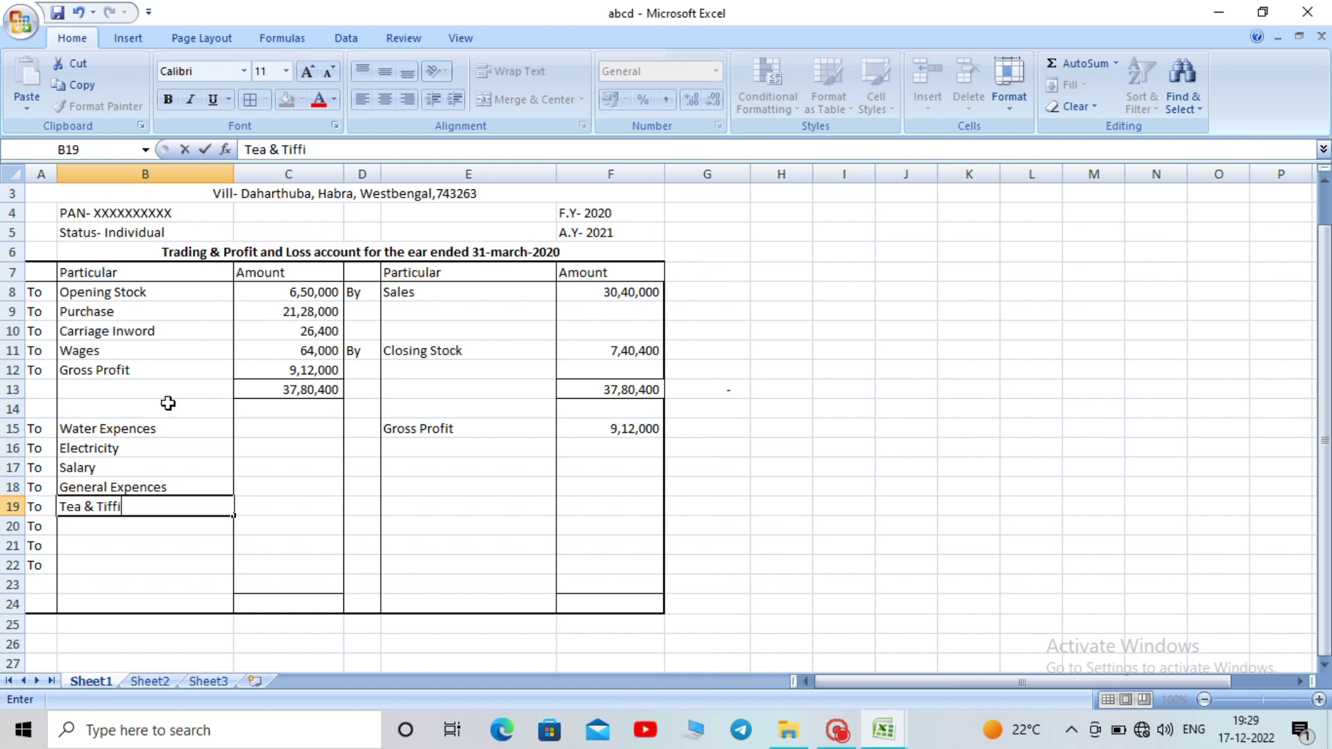
{"action": "type", "text": "n Expences"}
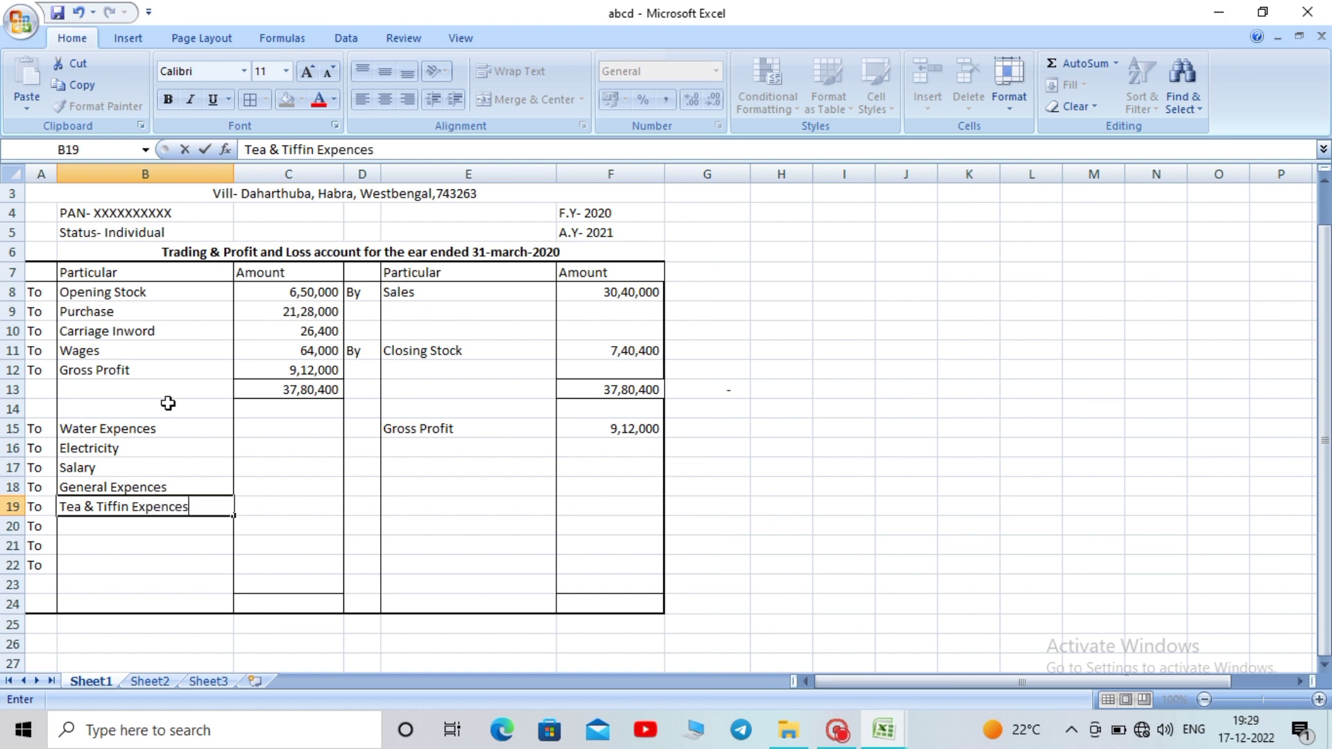
{"action": "key", "text": "Return"}
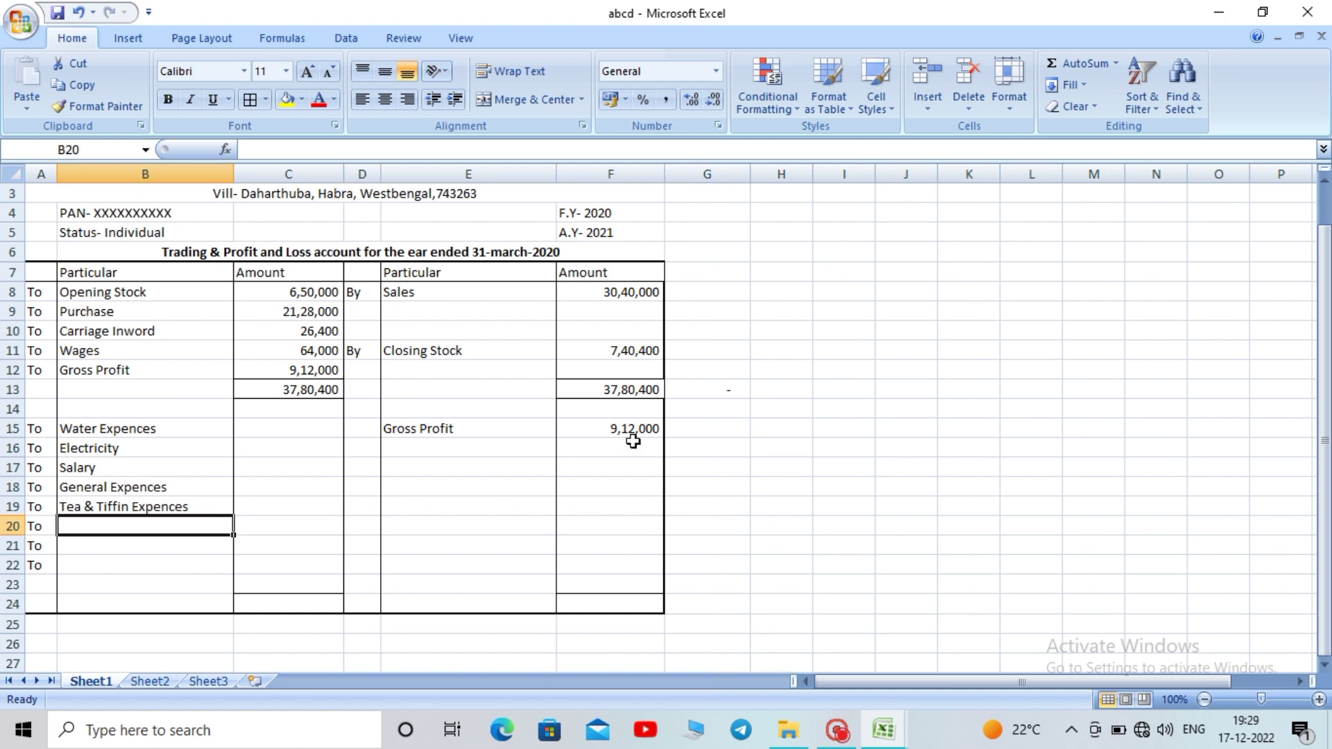
Copy Donation & Subs. through Printing and stationery from DS Enterprise, then return to abcd
{"action": "mouse_move", "coordinate": [875, 744]}
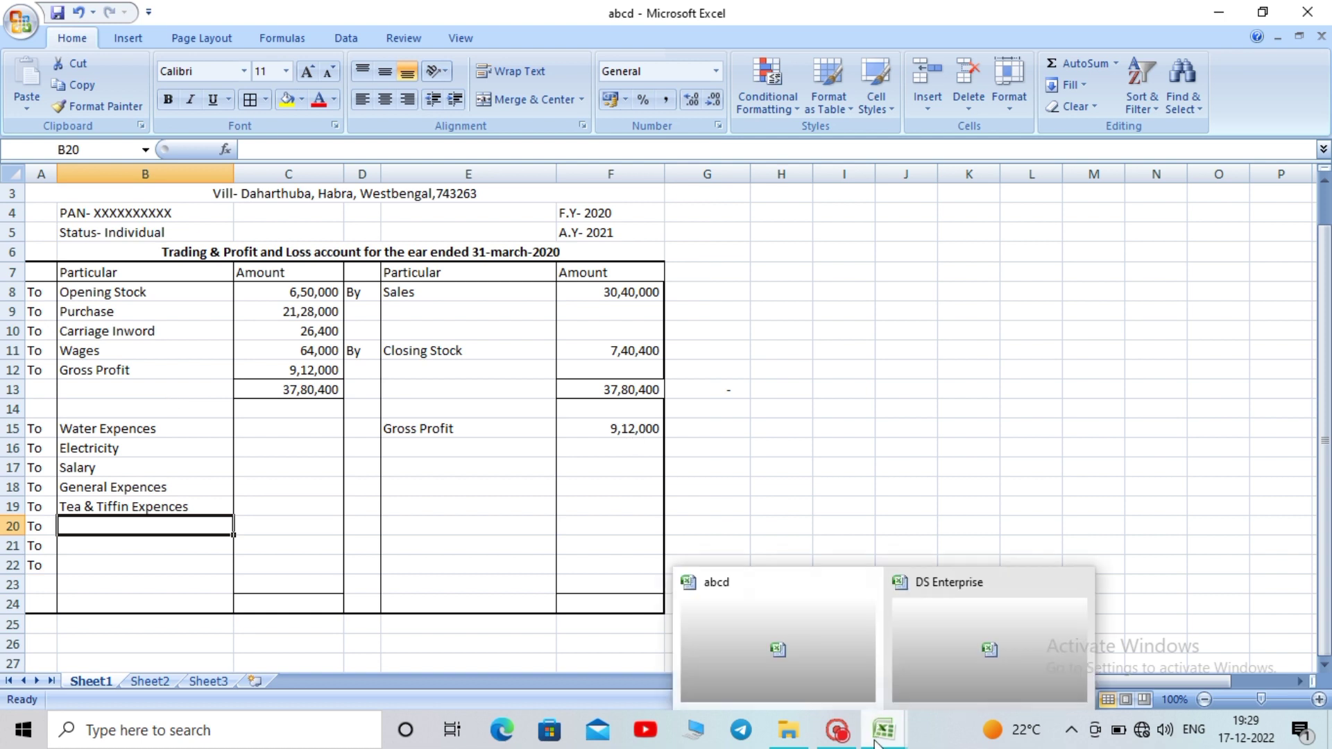
{"action": "left_click", "coordinate": [938, 641]}
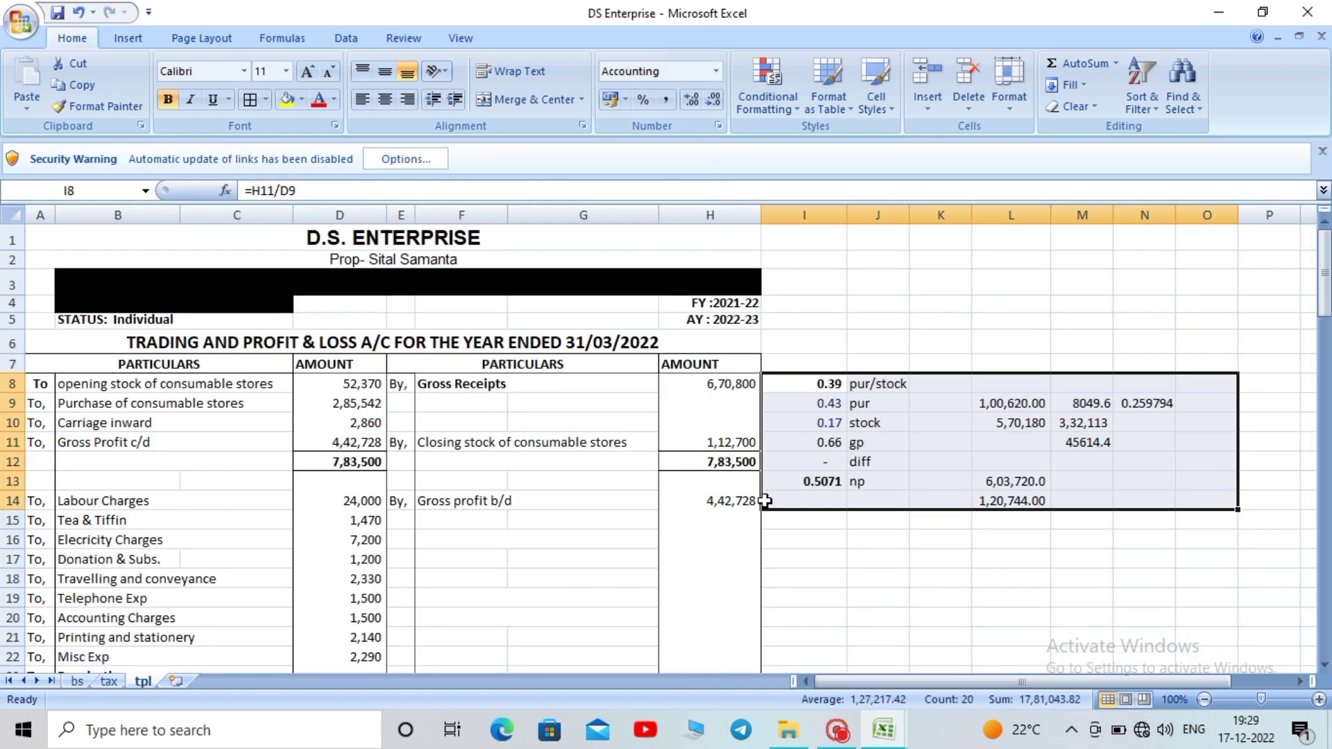
{"action": "left_click_drag", "start_coordinate": [1324, 283], "coordinate": [1324, 290]}
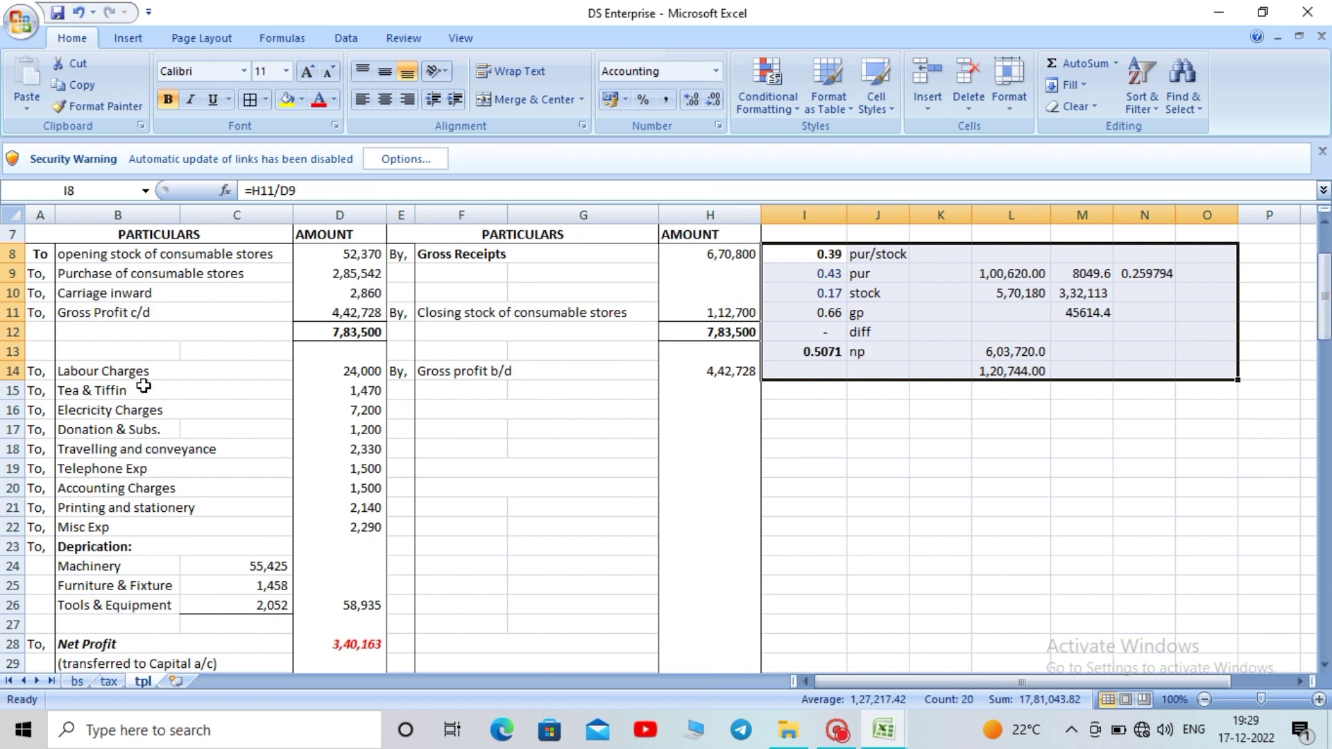
{"action": "left_click", "coordinate": [121, 428]}
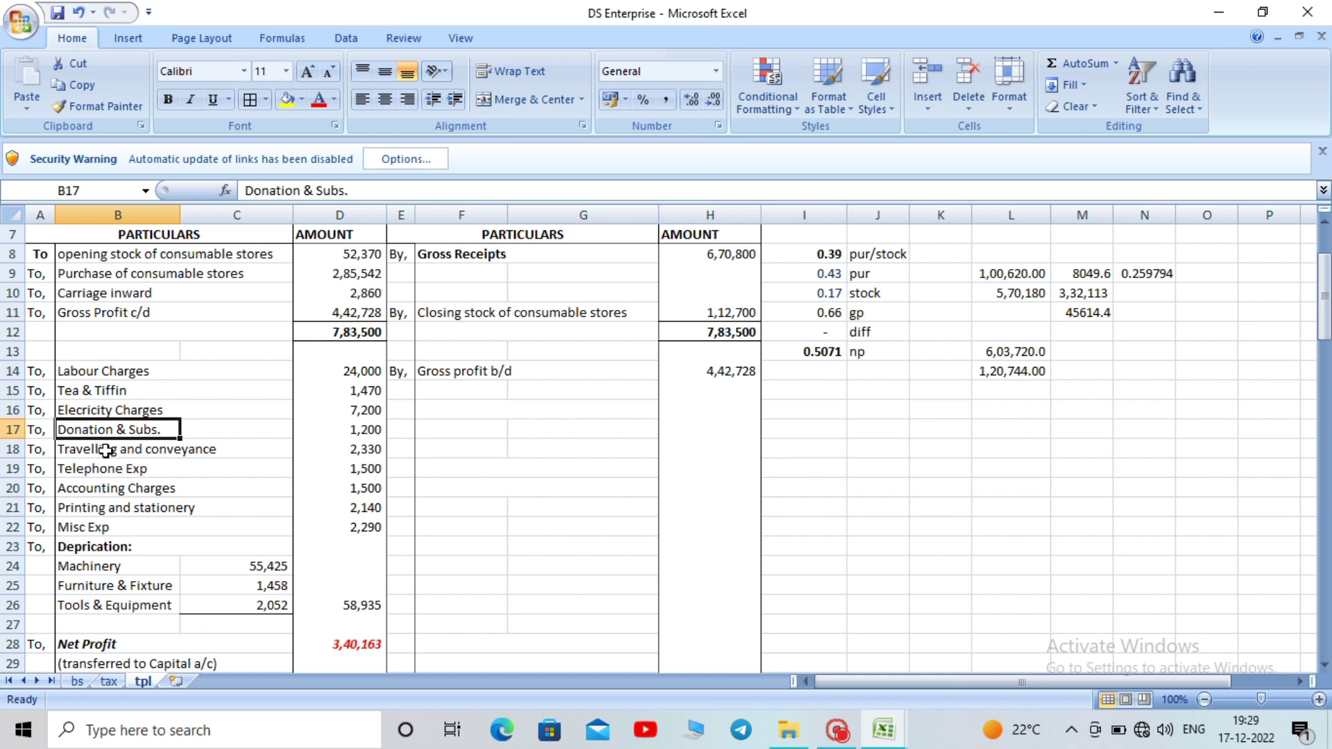
{"action": "left_click", "coordinate": [105, 452], "text": "shift"}
{"action": "left_click_drag", "start_coordinate": [96, 472], "coordinate": [99, 499]}
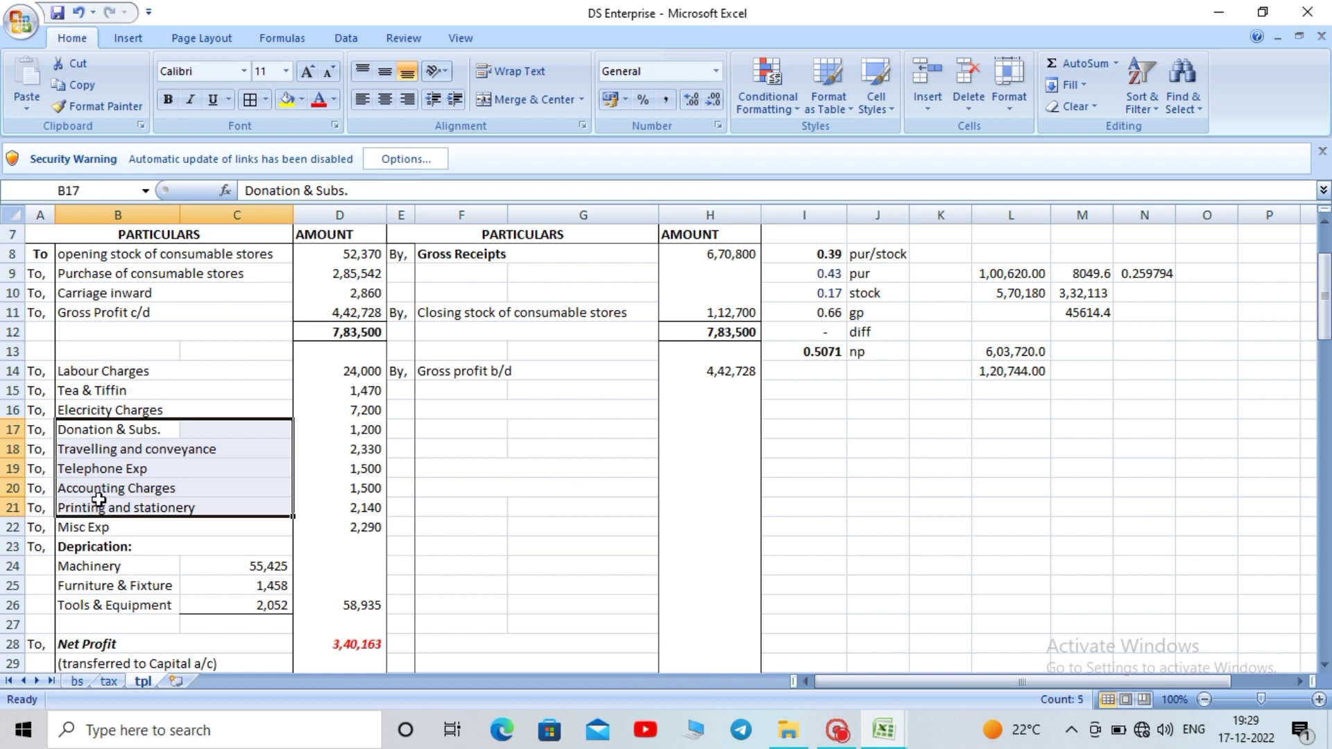
{"action": "key", "text": "ctrl+c"}
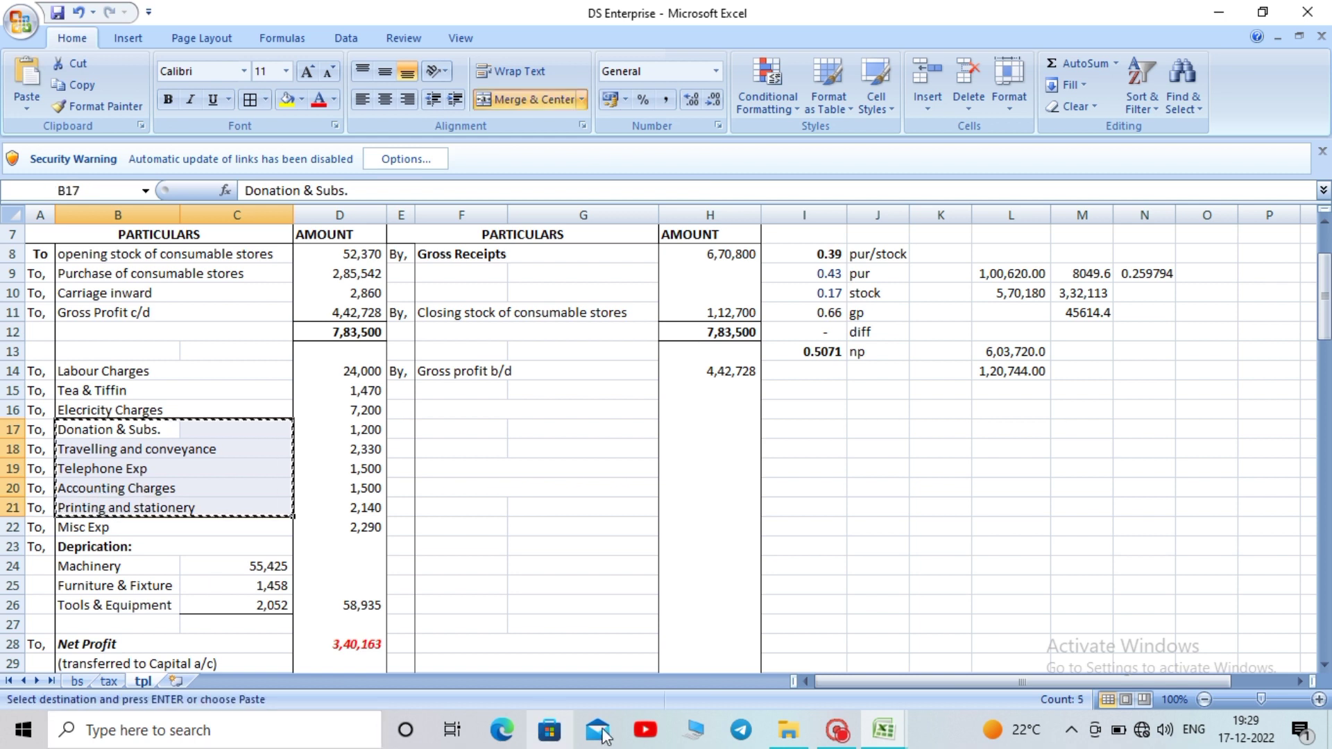
{"action": "mouse_move", "coordinate": [883, 732]}
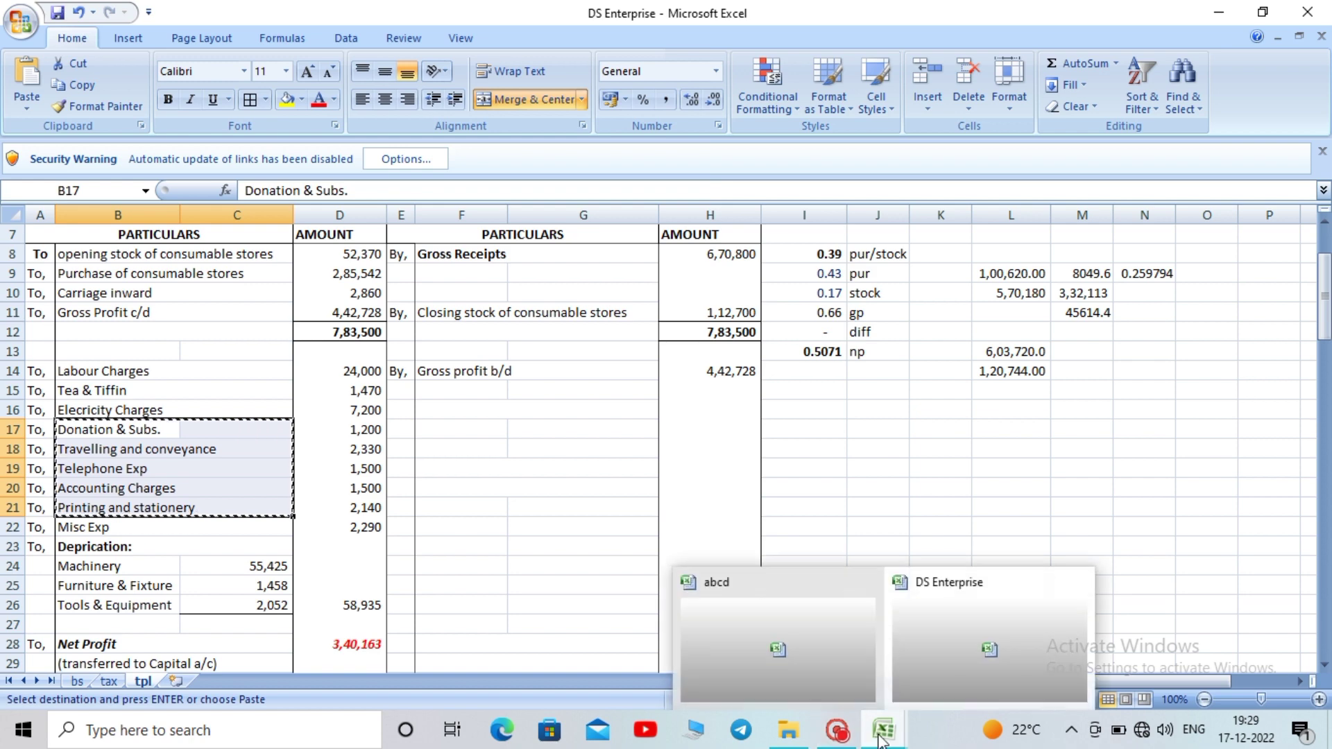
{"action": "left_click", "coordinate": [807, 656]}
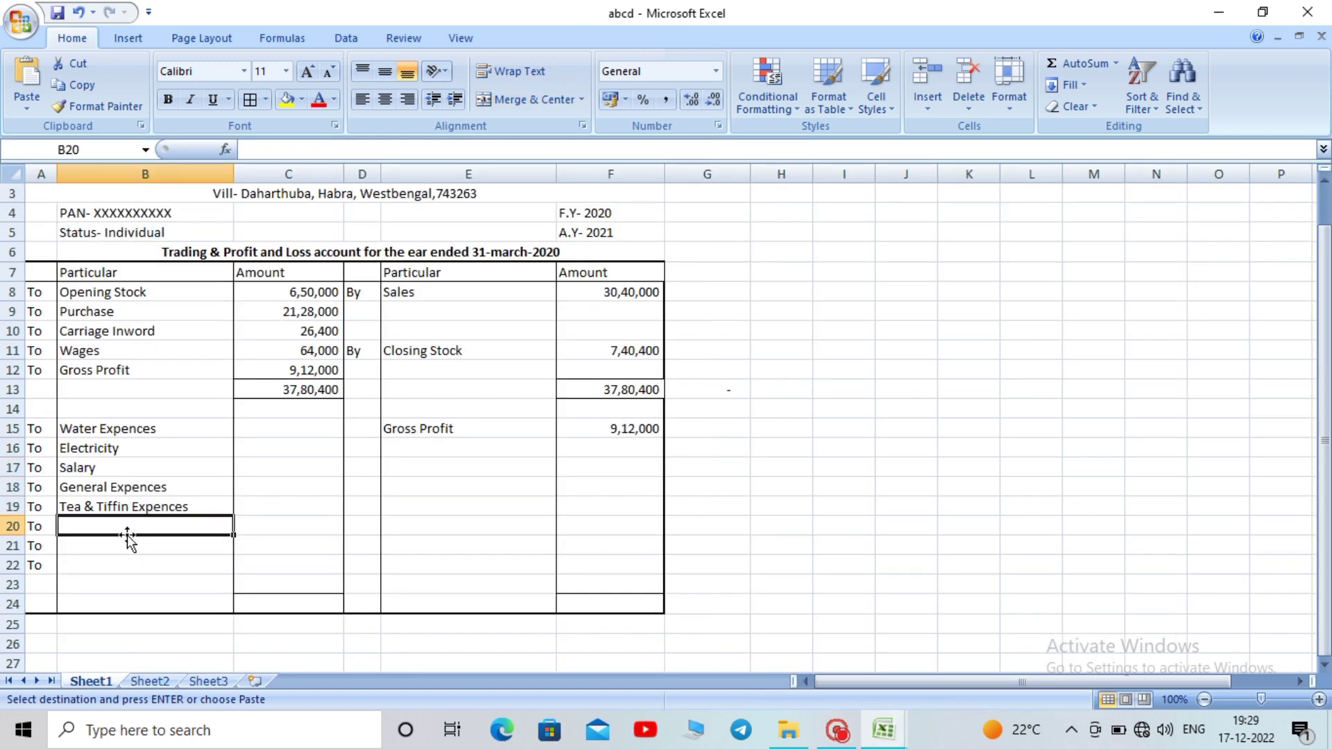
Paste the five expense names below Tea & Tiffin Expences and insert rows above Printing and stationery
{"action": "key", "text": "ctrl+v"}
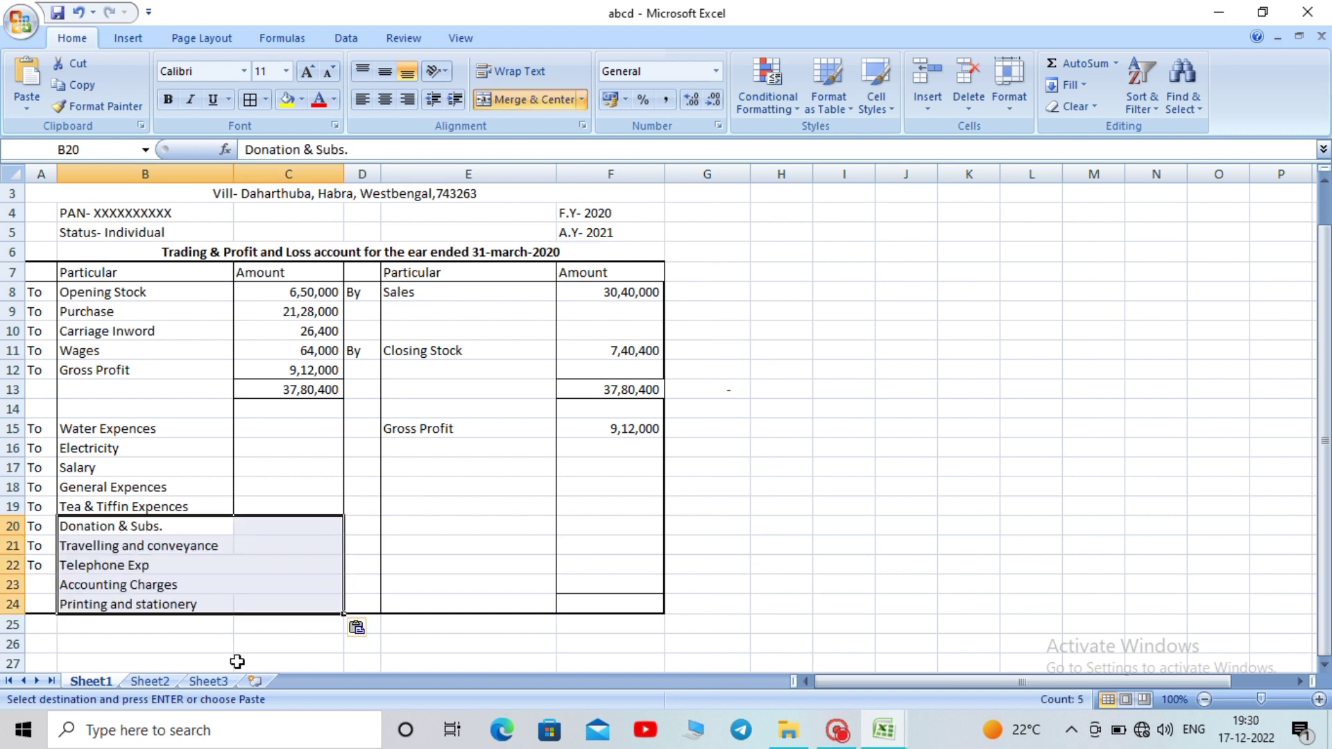
{"action": "left_click", "coordinate": [237, 662]}
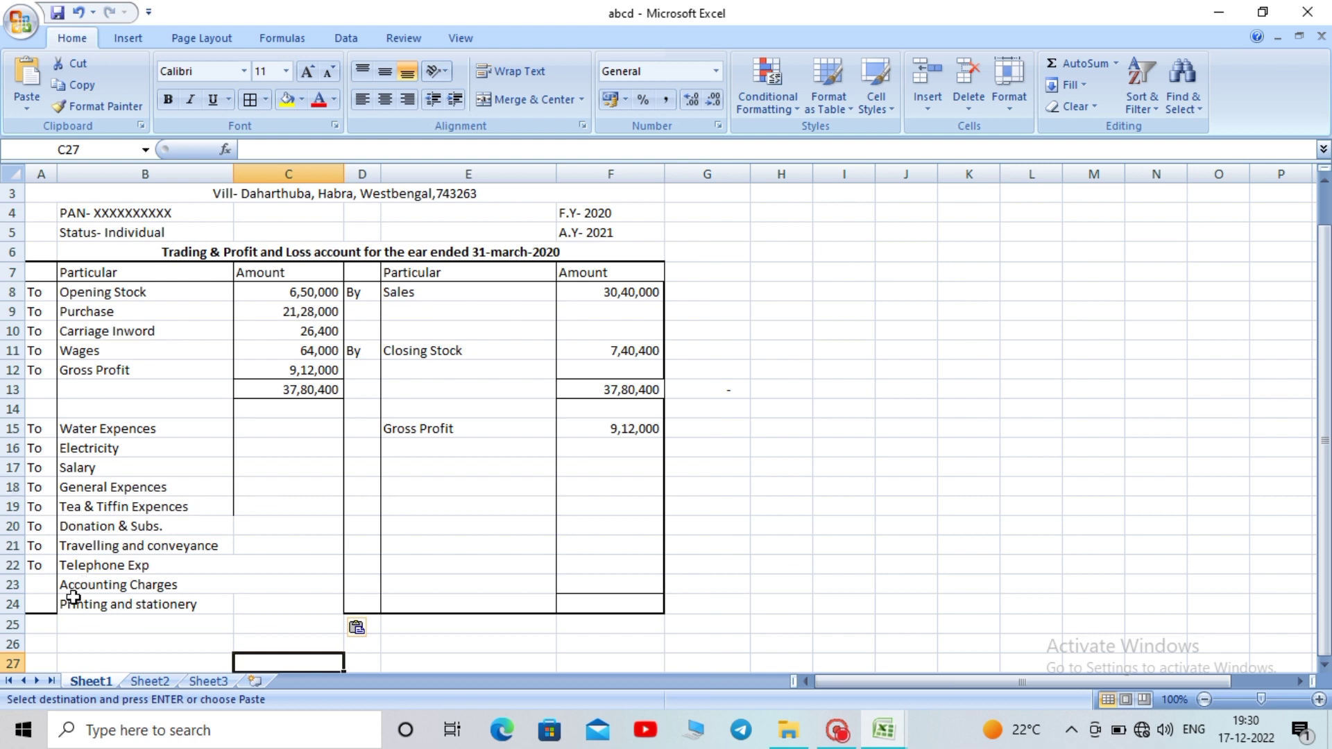
{"action": "left_click", "coordinate": [12, 604]}
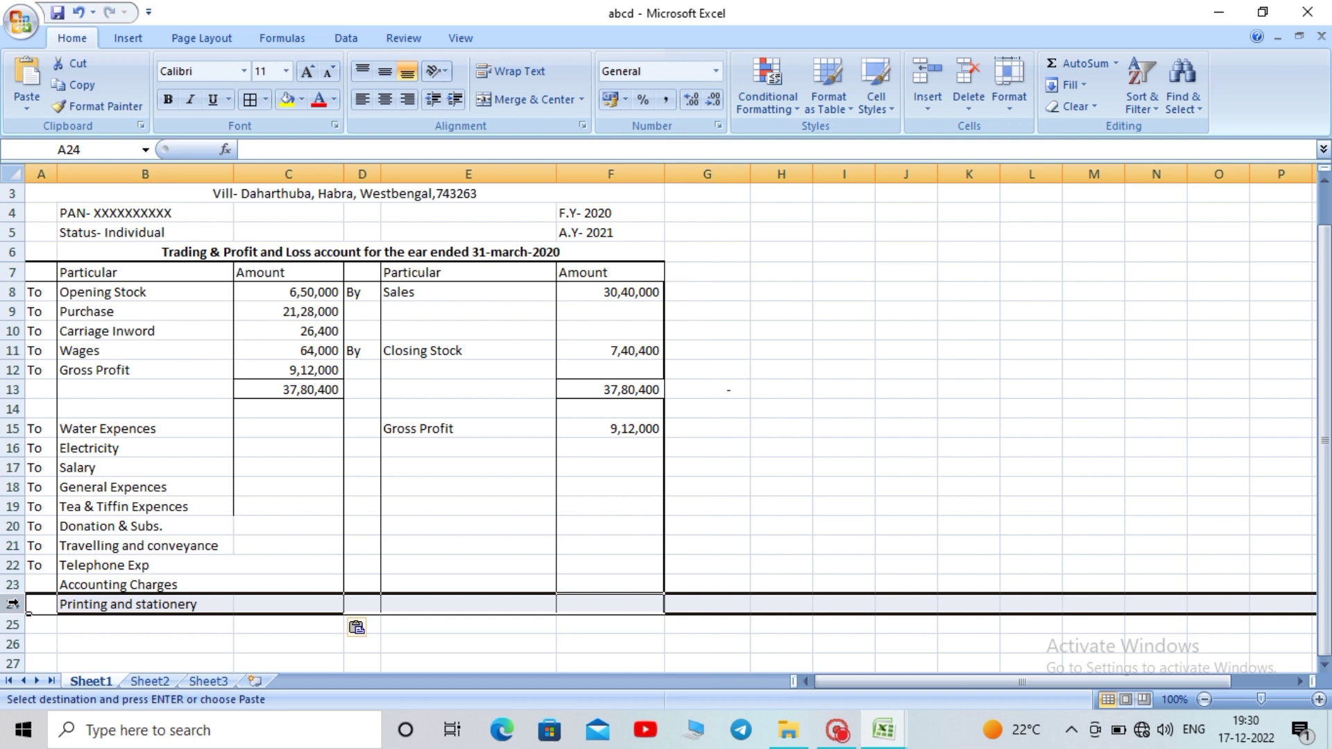
{"action": "key", "text": "ctrl+plus"}
{"action": "key", "text": "ctrl+plus"}
{"action": "key", "text": "ctrl+plus"}
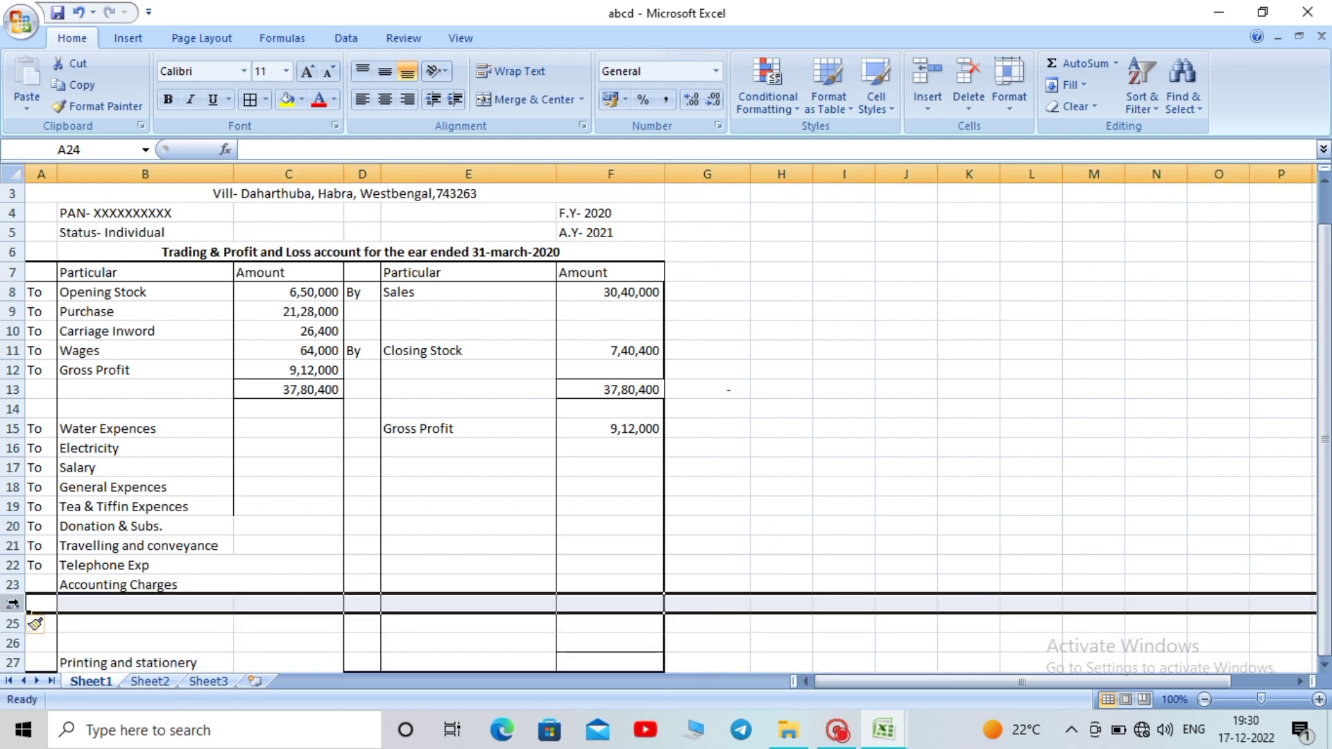
{"action": "left_click_drag", "start_coordinate": [1325, 345], "coordinate": [1325, 346]}
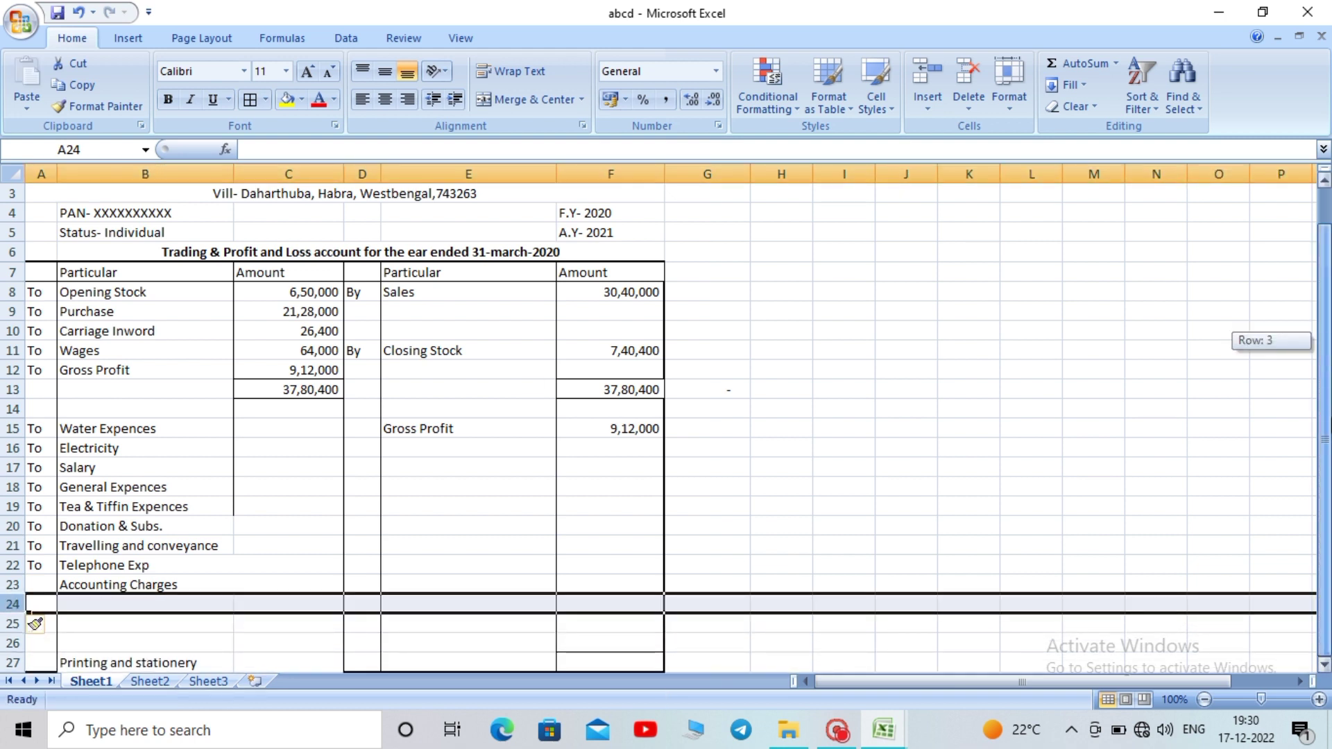
{"action": "left_click", "coordinate": [1325, 295]}
{"action": "left_click", "coordinate": [1055, 529]}
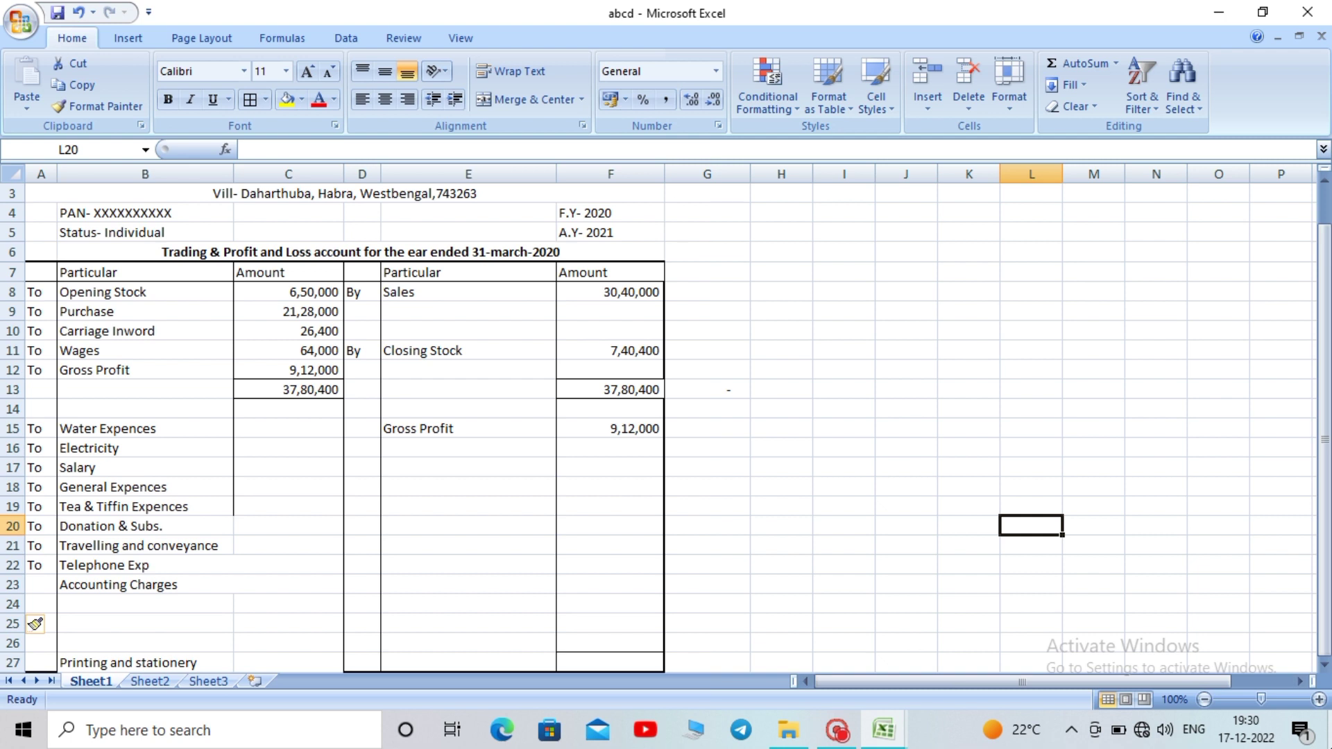
{"action": "left_click", "coordinate": [1325, 670]}
{"action": "left_click", "coordinate": [1325, 670]}
{"action": "left_click", "coordinate": [1325, 669]}
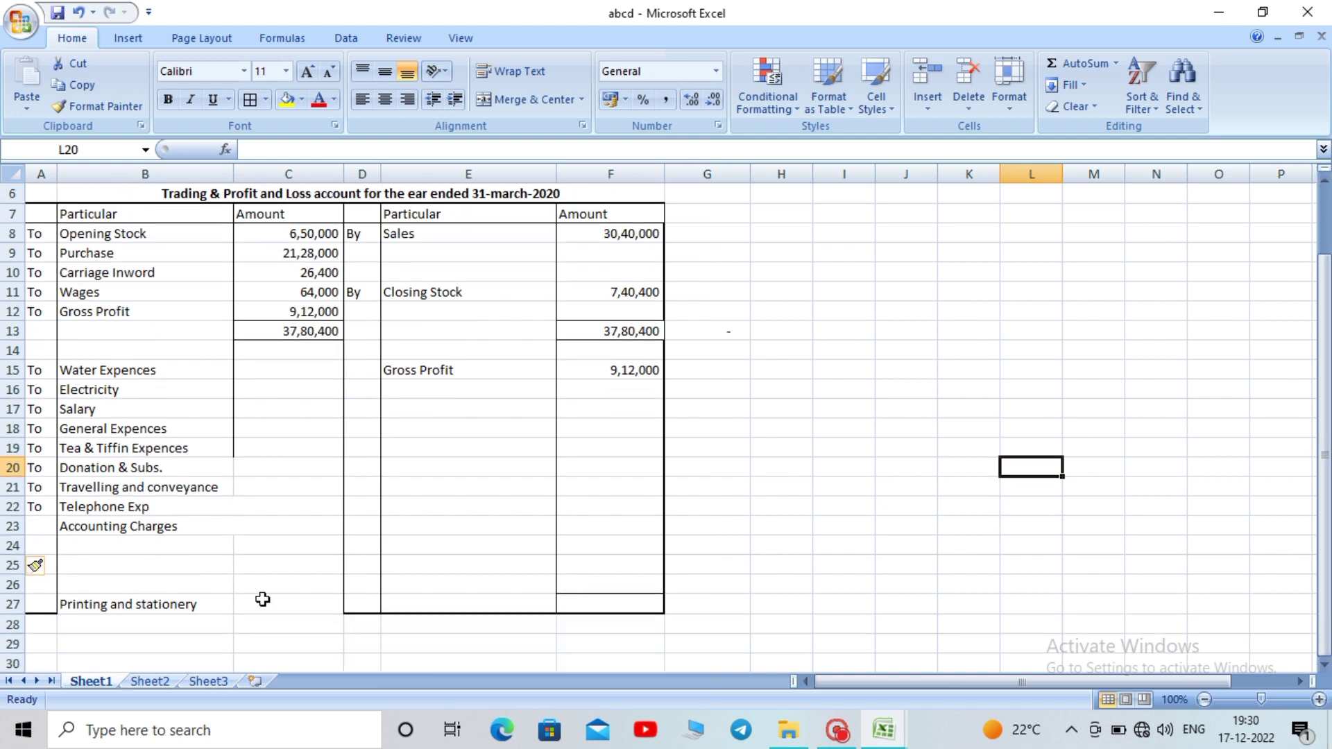
Move Printing and stationery up to B24 and delete the extra blank row 26
{"action": "left_click", "coordinate": [179, 605]}
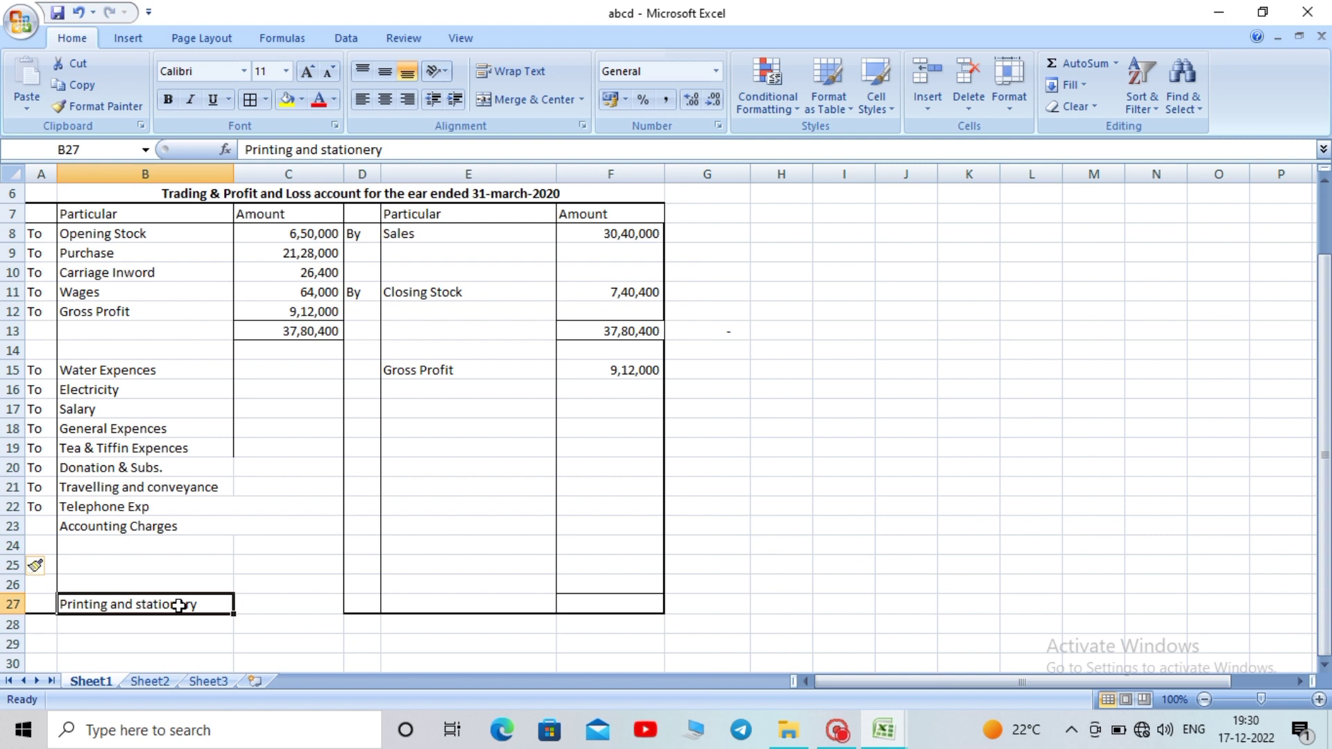
{"action": "key", "text": "ctrl+x"}
{"action": "left_click", "coordinate": [143, 550]}
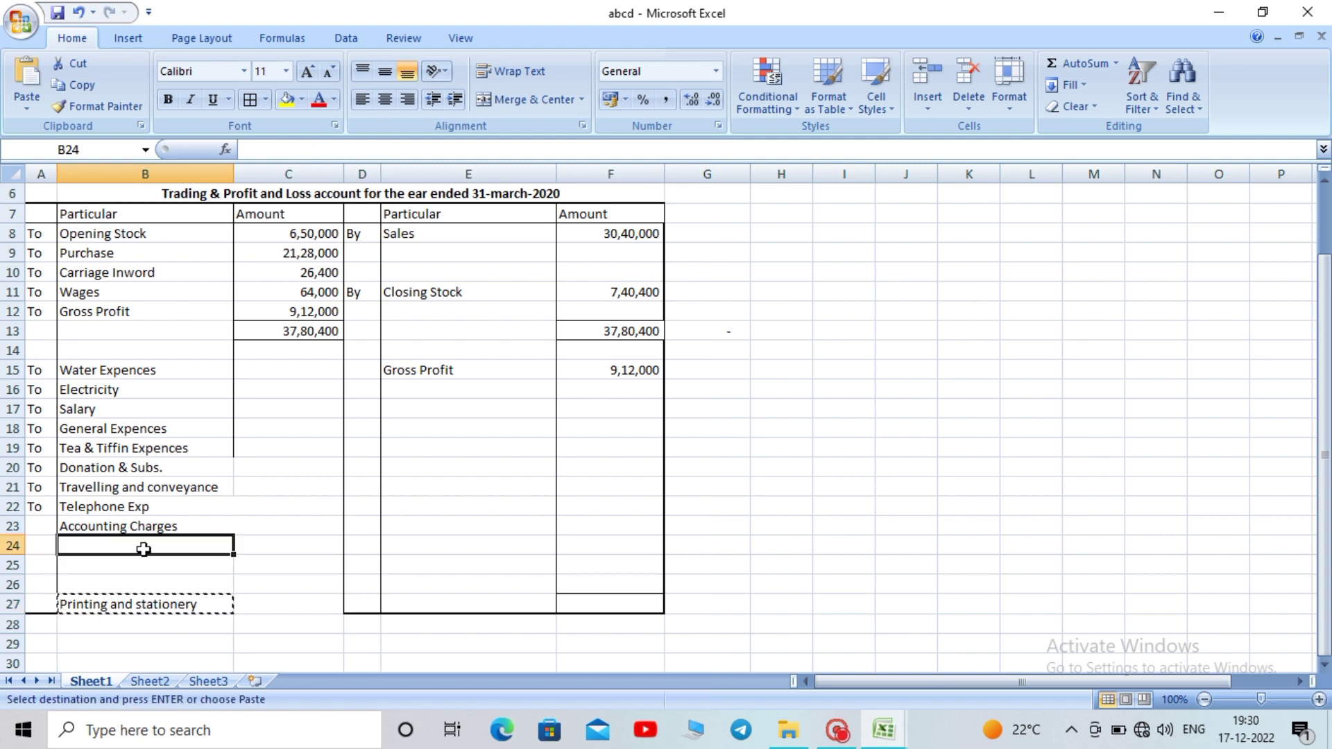
{"action": "key", "text": "ctrl+v"}
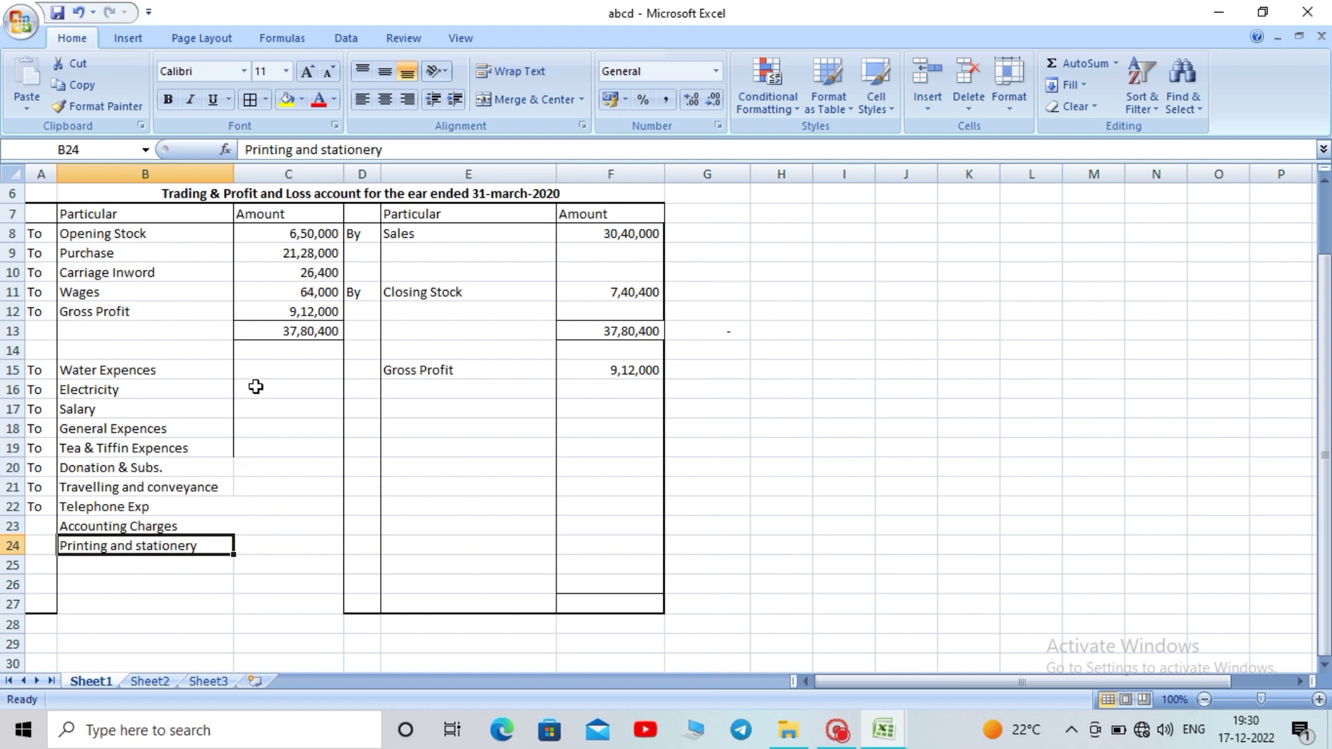
{"action": "left_click", "coordinate": [520, 462]}
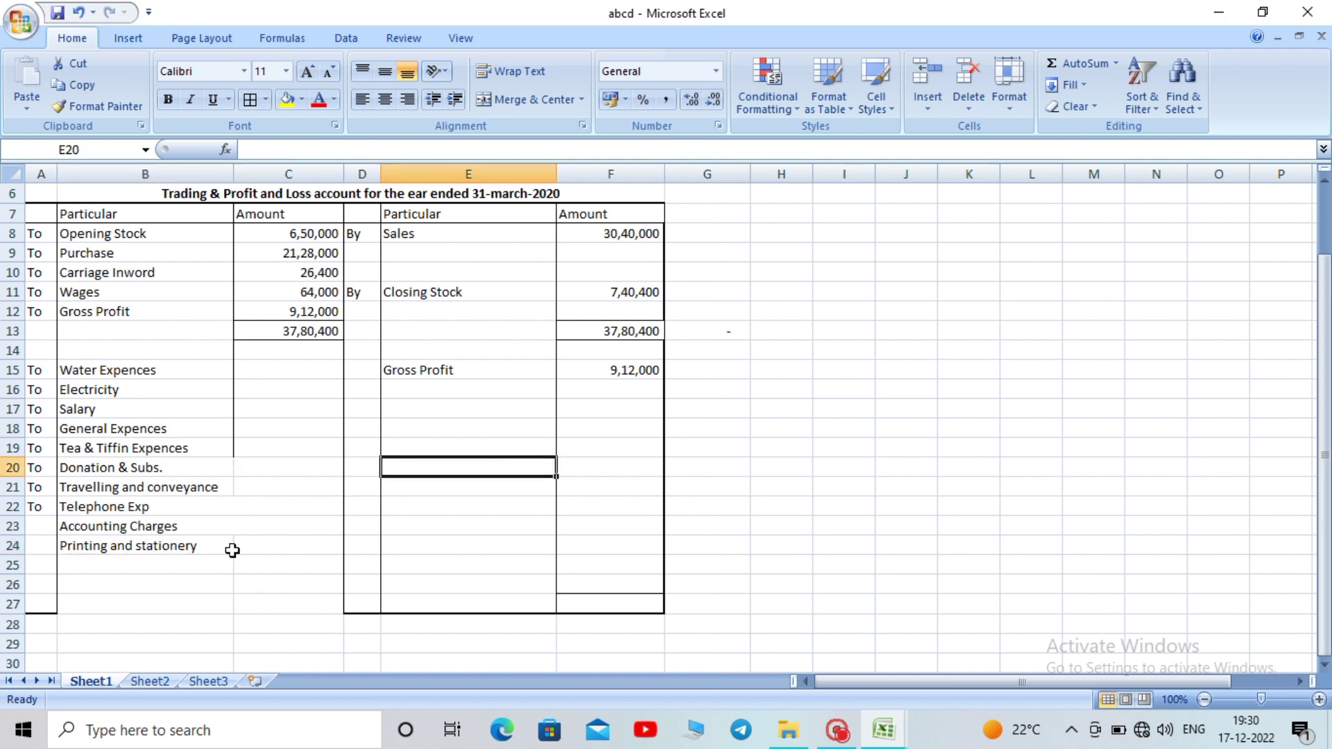
{"action": "left_click", "coordinate": [5, 584]}
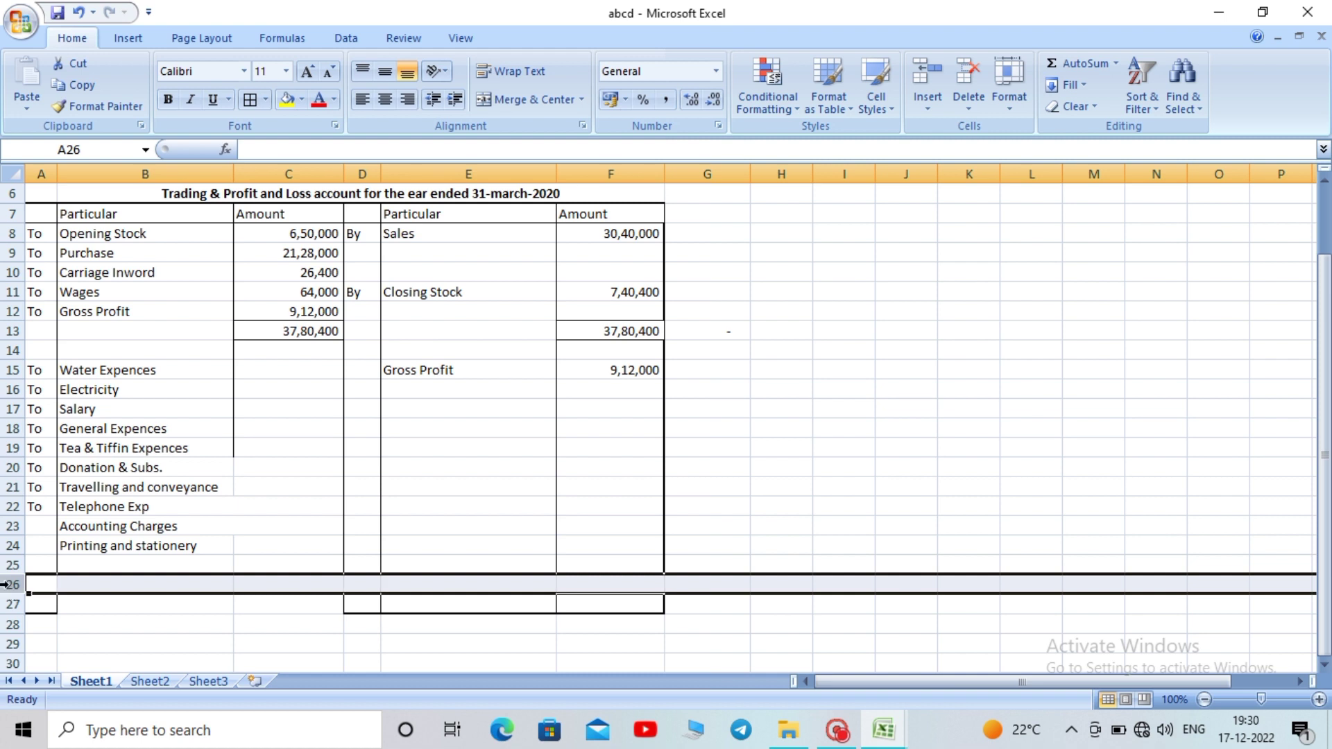
{"action": "key", "text": "ctrl+minus"}
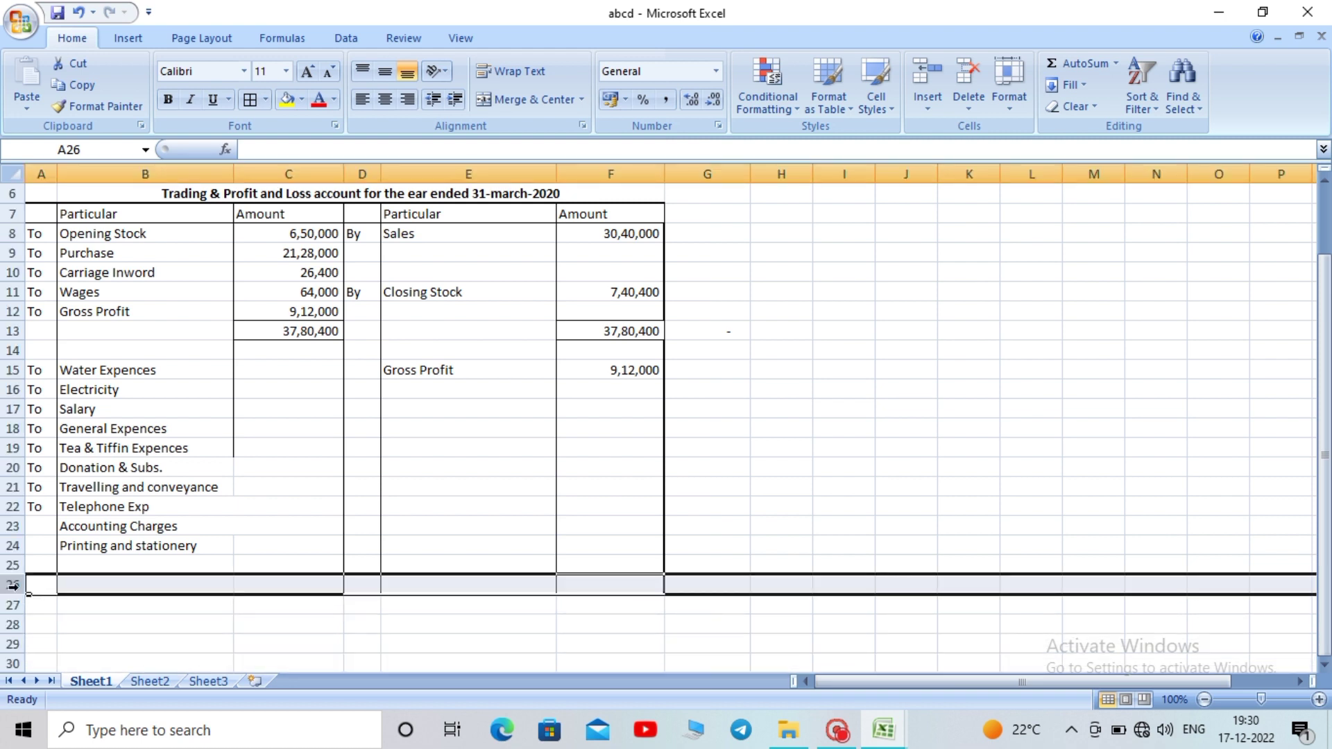
{"action": "left_click", "coordinate": [364, 650]}
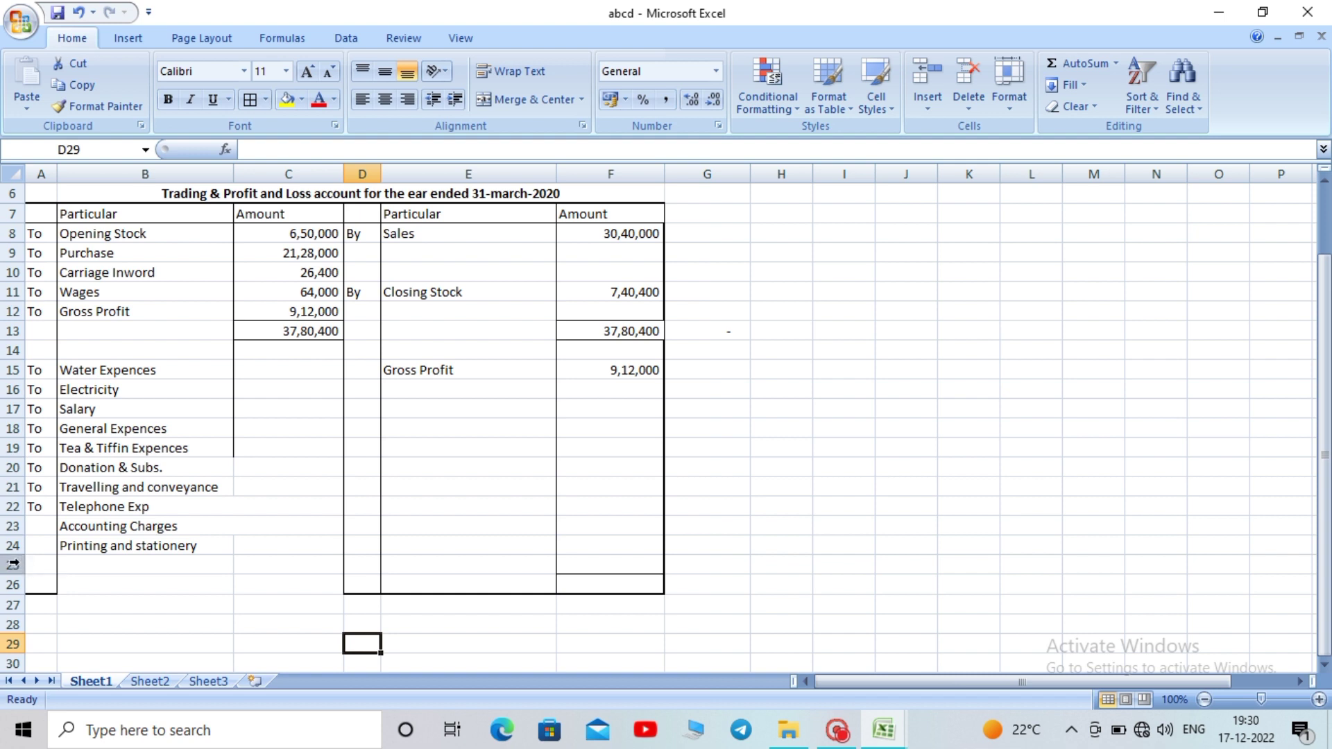
Insert a row at 25 and enter Dereciation in B25
{"action": "left_click", "coordinate": [13, 564]}
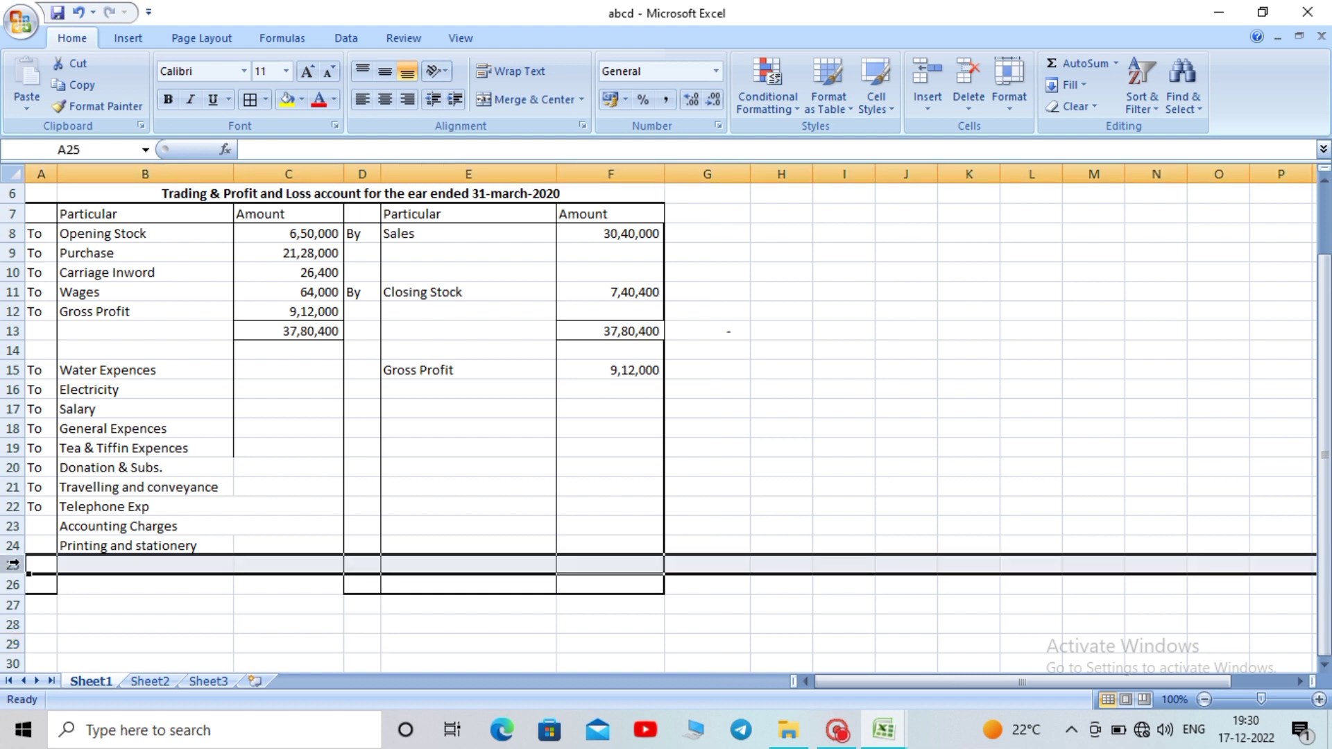
{"action": "key", "text": "ctrl+plus"}
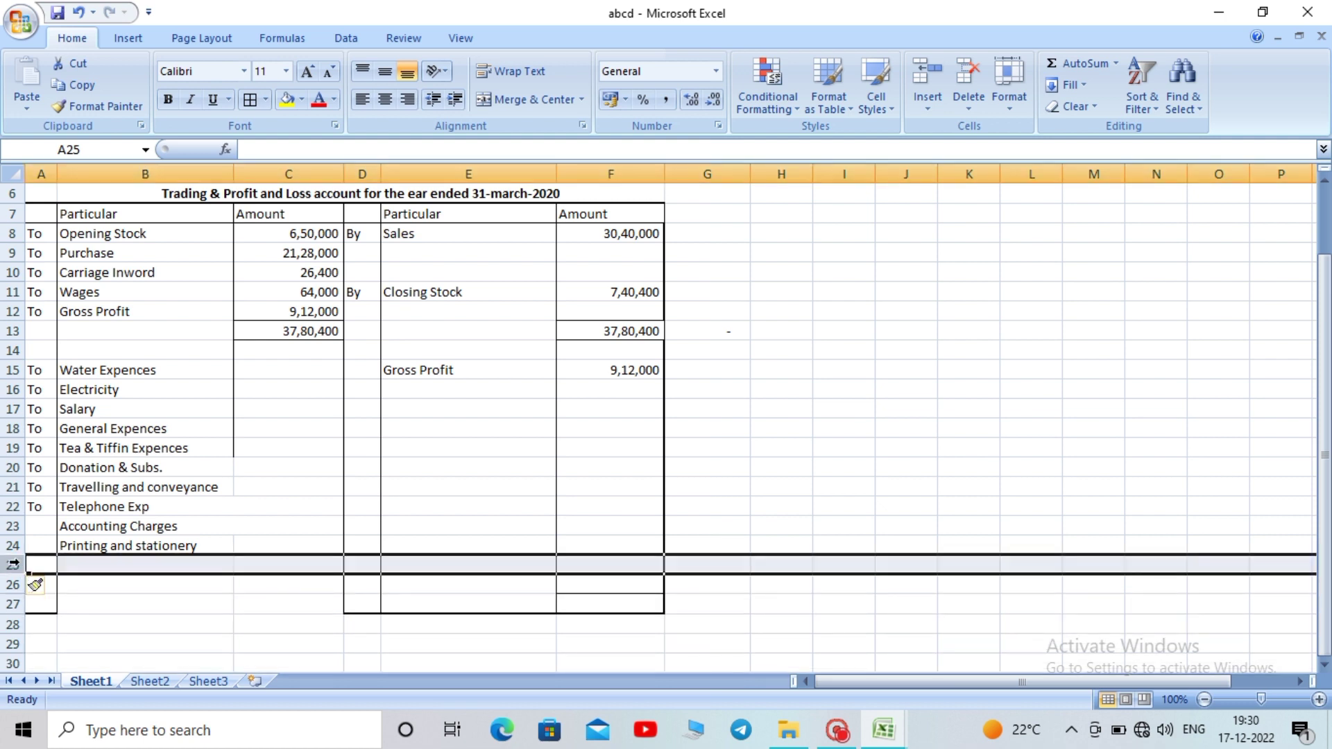
{"action": "left_click", "coordinate": [103, 562]}
{"action": "type", "text": "D"}
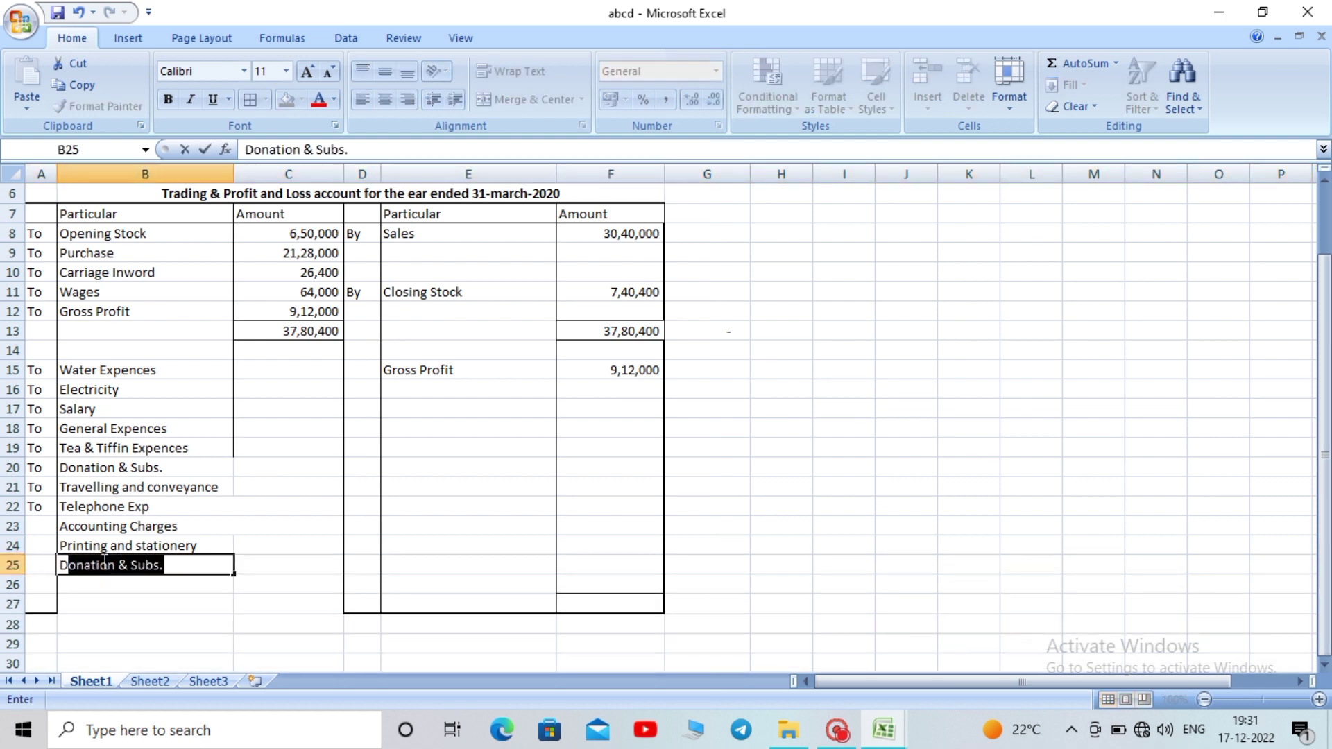
{"action": "type", "text": "ereciation"}
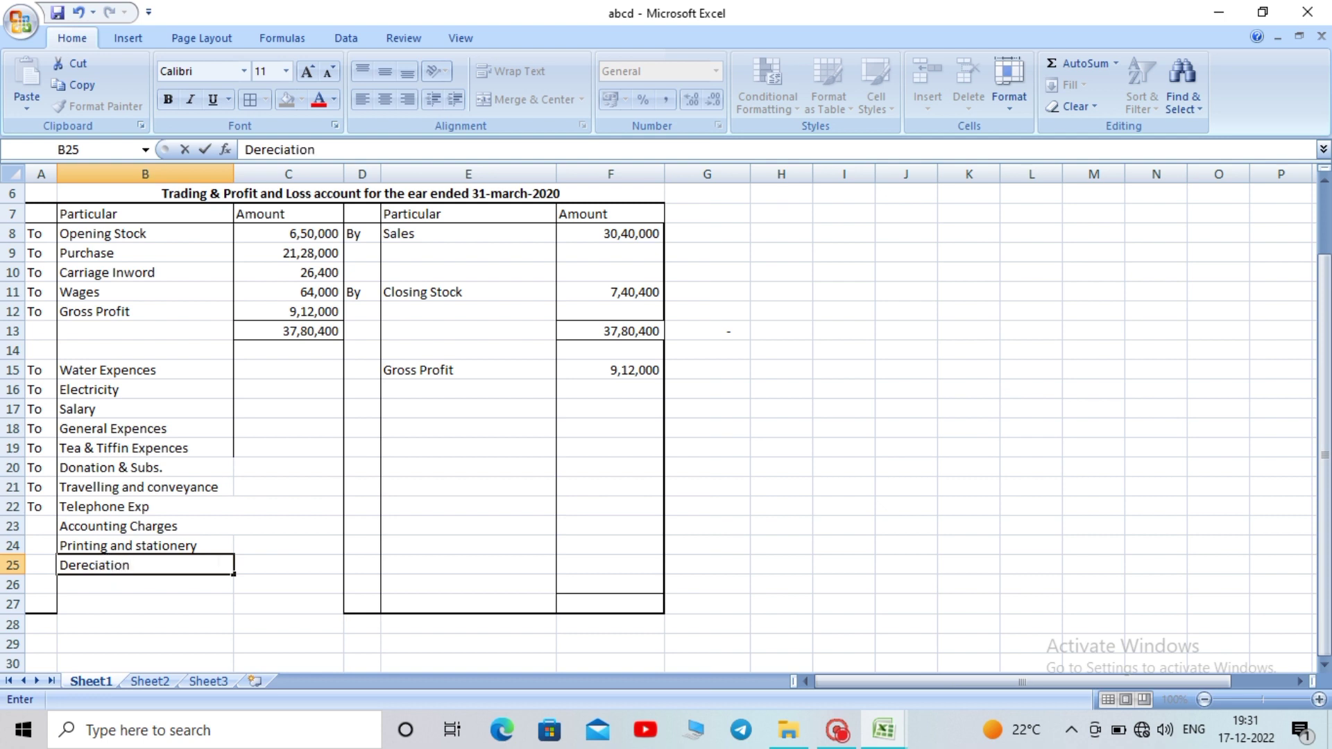
{"action": "left_click", "coordinate": [206, 598]}
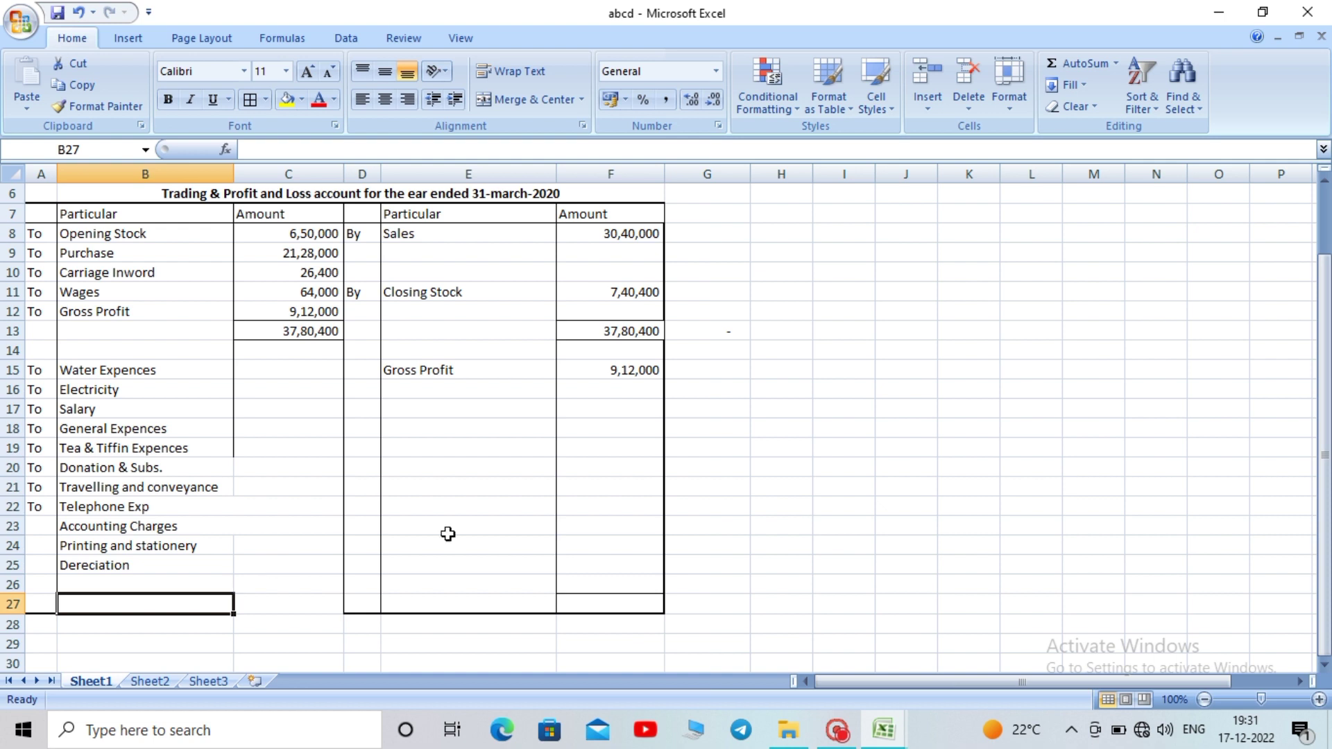
Draw column C's left border down to row 27, undoing a stray box
{"action": "left_click", "coordinate": [266, 100]}
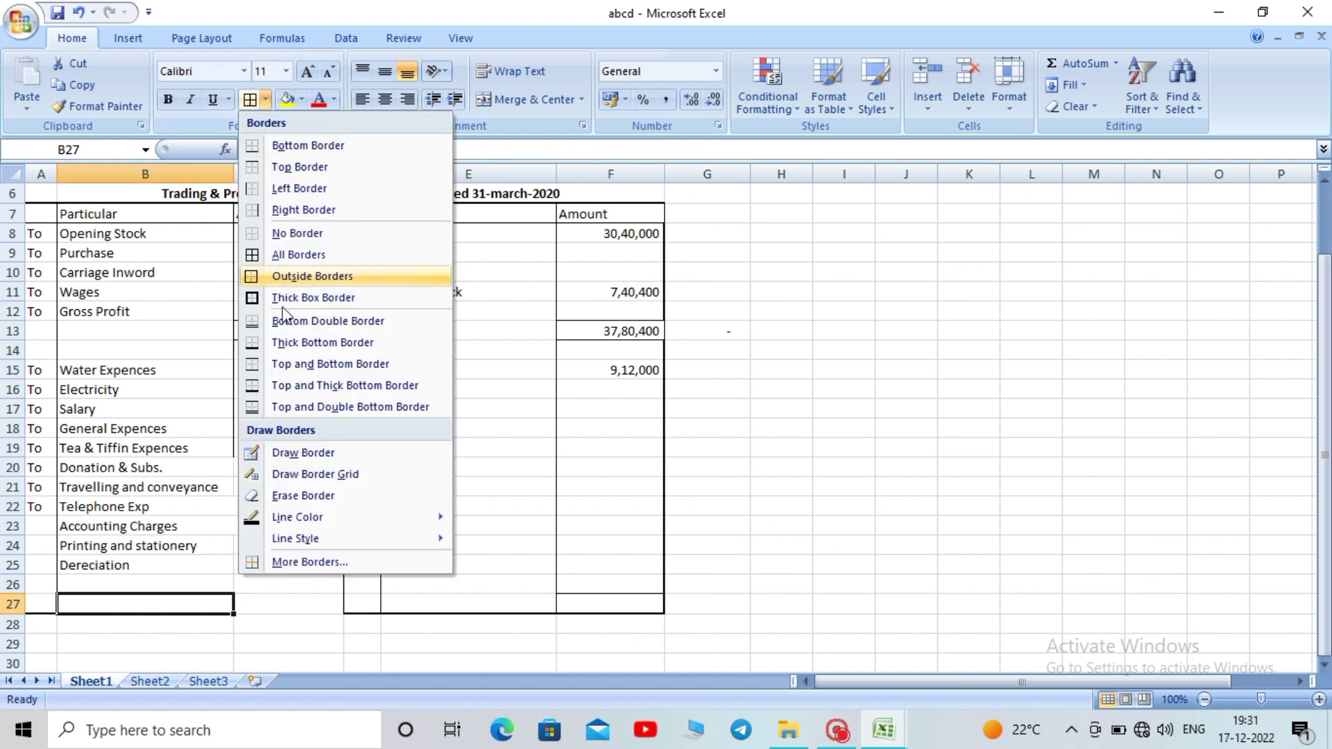
{"action": "left_click", "coordinate": [306, 457]}
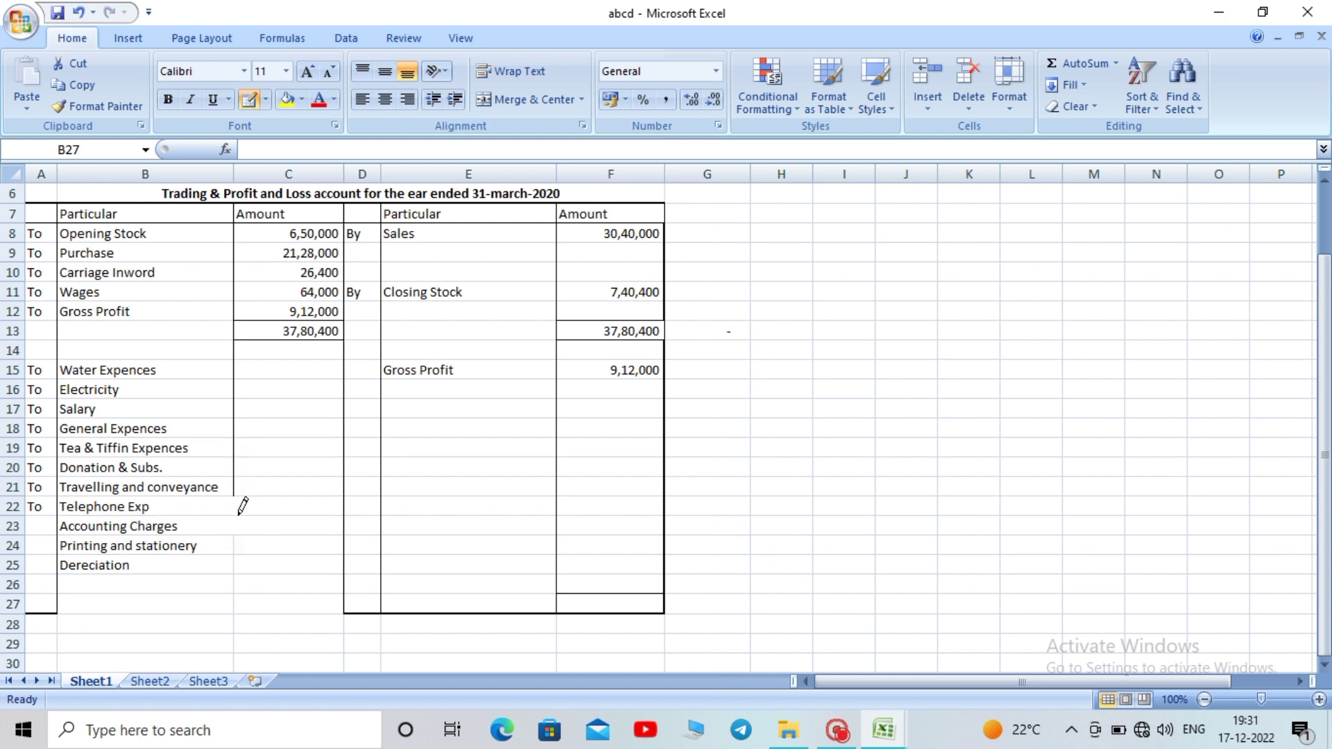
{"action": "left_click_drag", "start_coordinate": [236, 540], "coordinate": [238, 612]}
{"action": "left_click_drag", "start_coordinate": [238, 485], "coordinate": [236, 517]}
{"action": "key", "text": "ctrl+z"}
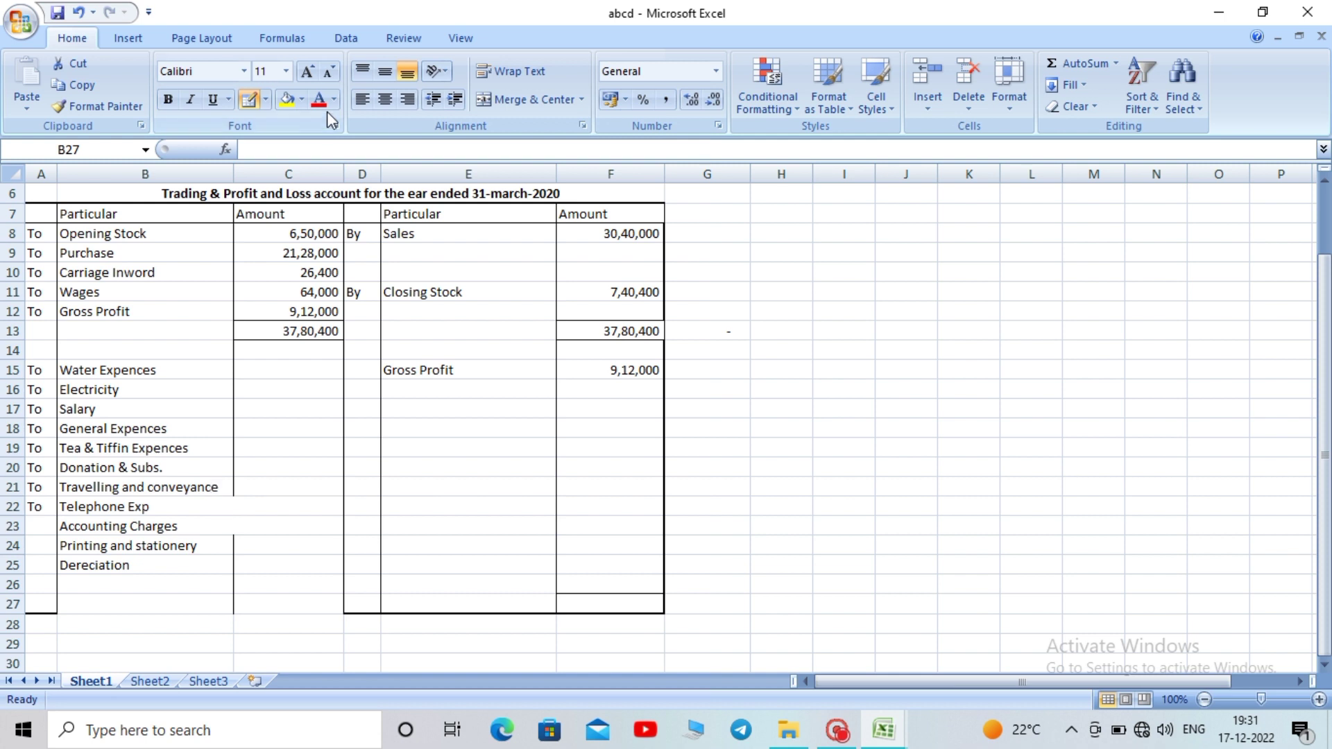
{"action": "left_click", "coordinate": [250, 494]}
Unmerge the Telephone Exp and Accounting Charges cells in rows 22 and 23
{"action": "left_click_drag", "start_coordinate": [229, 506], "coordinate": [240, 507]}
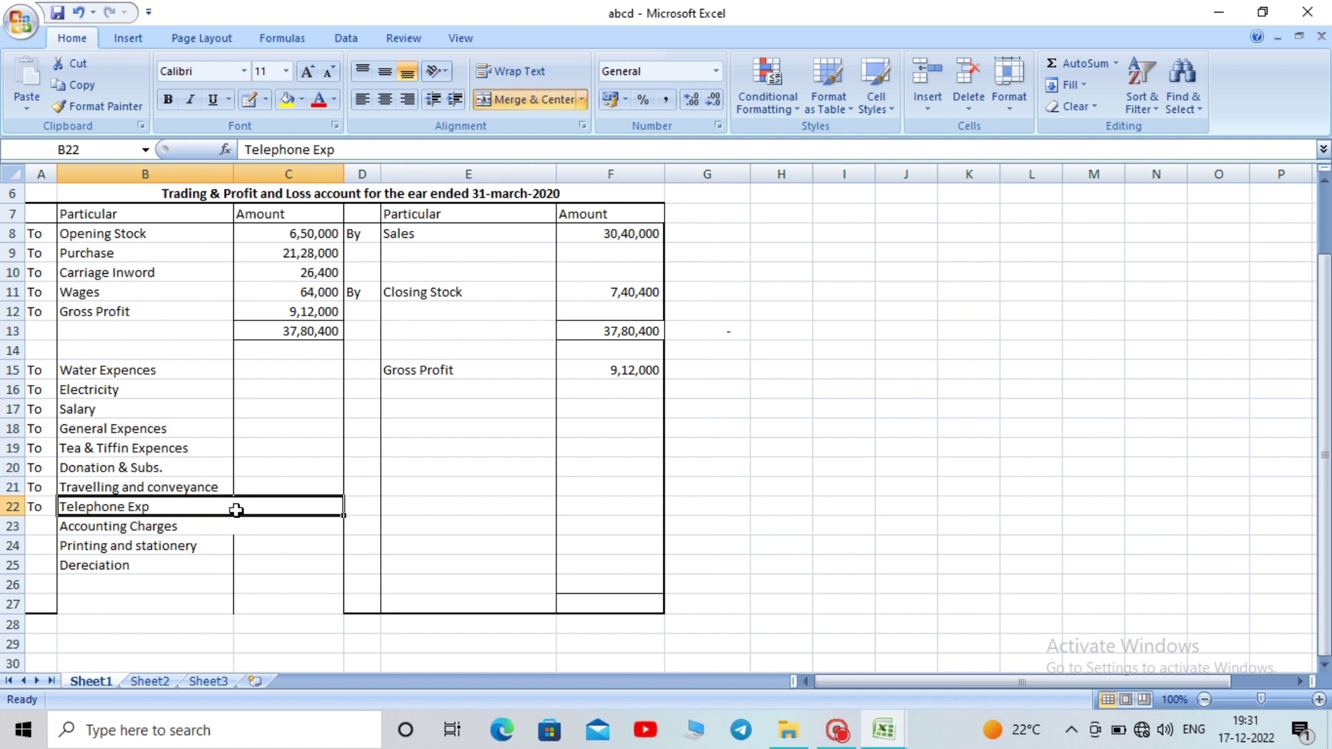
{"action": "left_click", "coordinate": [526, 94]}
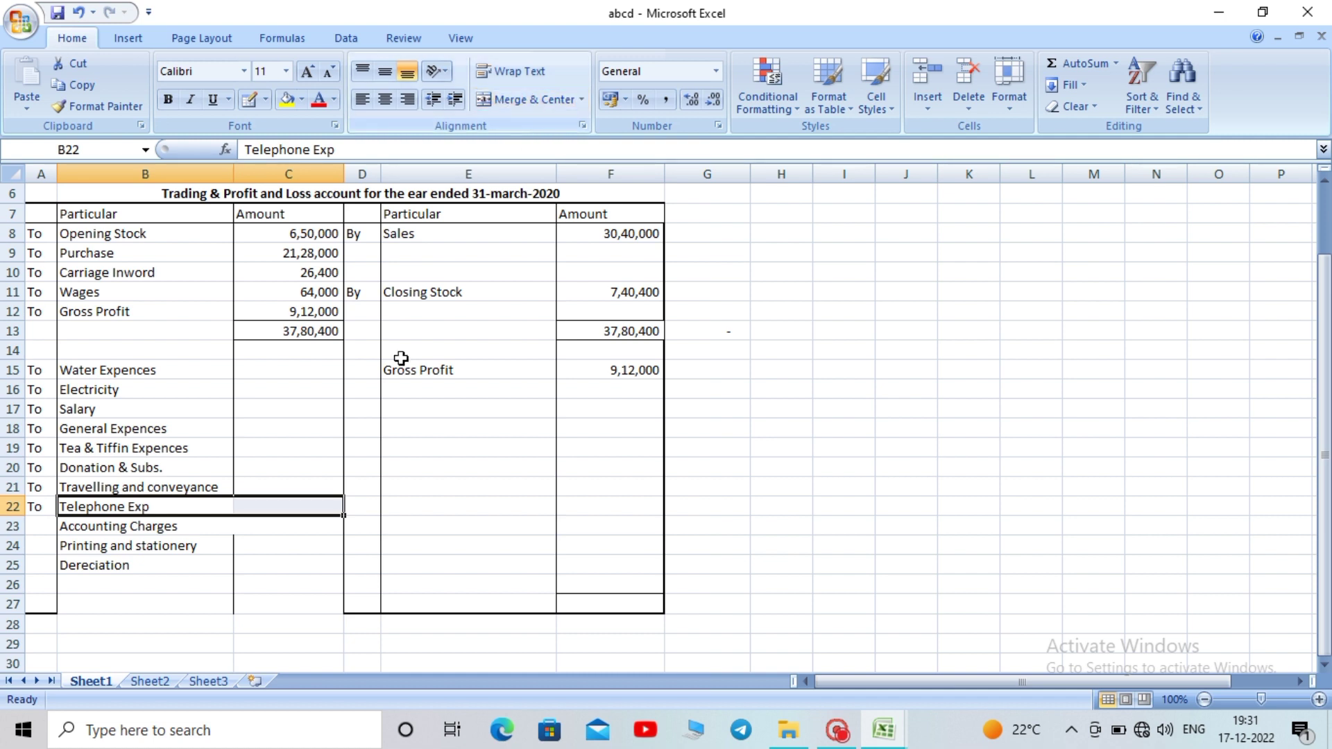
{"action": "left_click", "coordinate": [259, 533]}
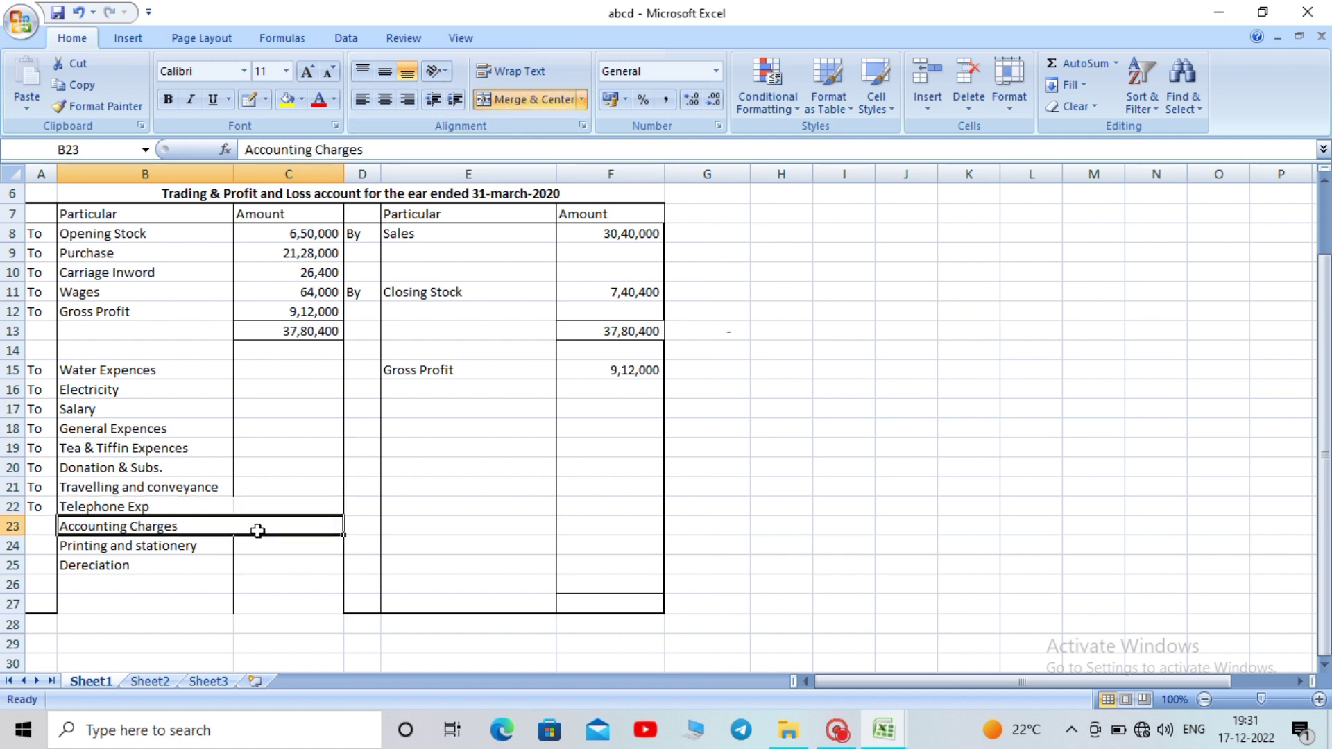
{"action": "left_click", "coordinate": [513, 105]}
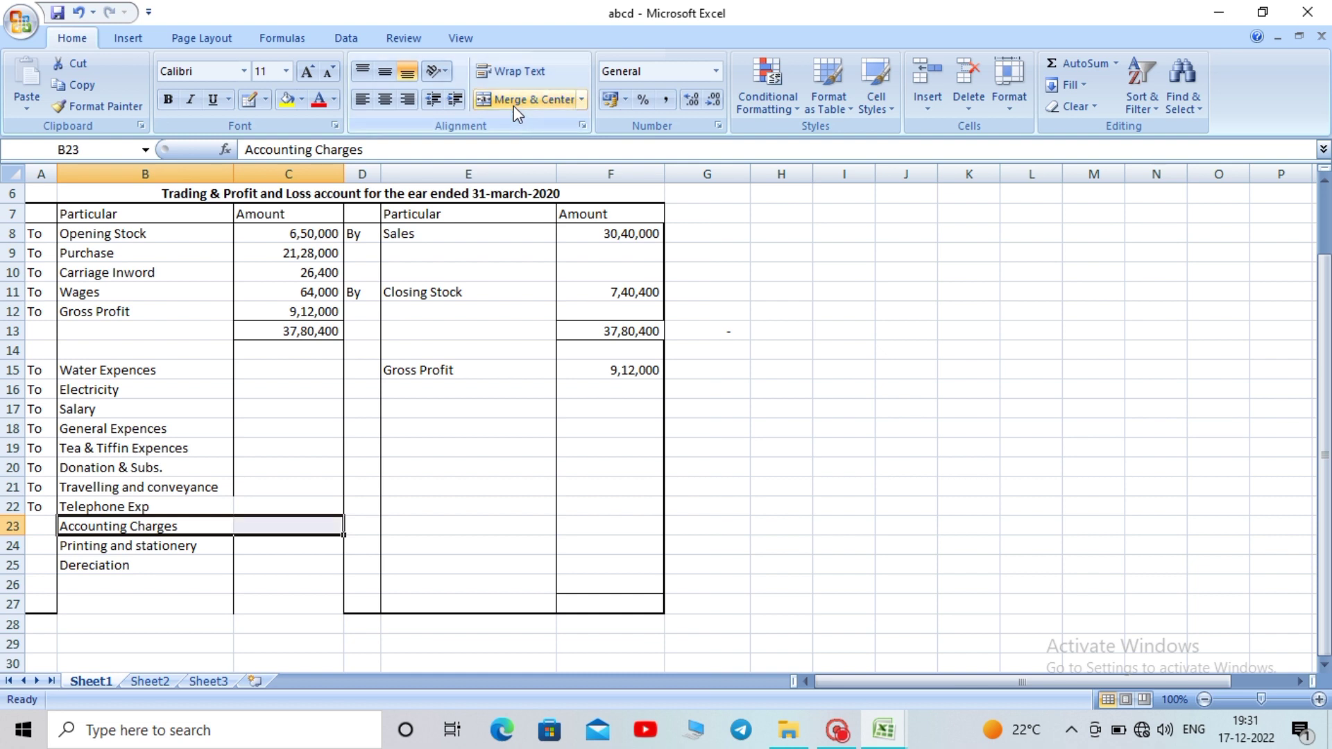
{"action": "left_click", "coordinate": [501, 449]}
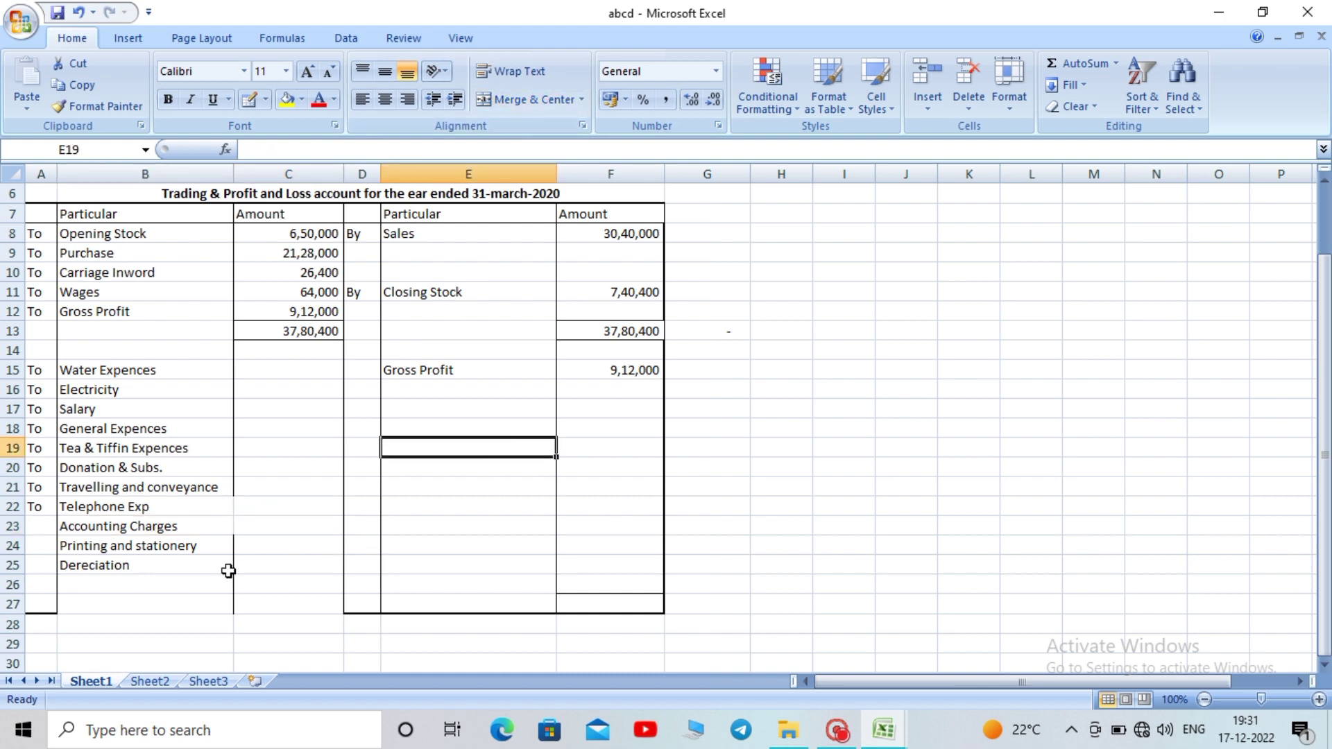
Redraw the column B/C border gap, outline A27:C27 and underline C26, then save
{"action": "left_click", "coordinate": [266, 99]}
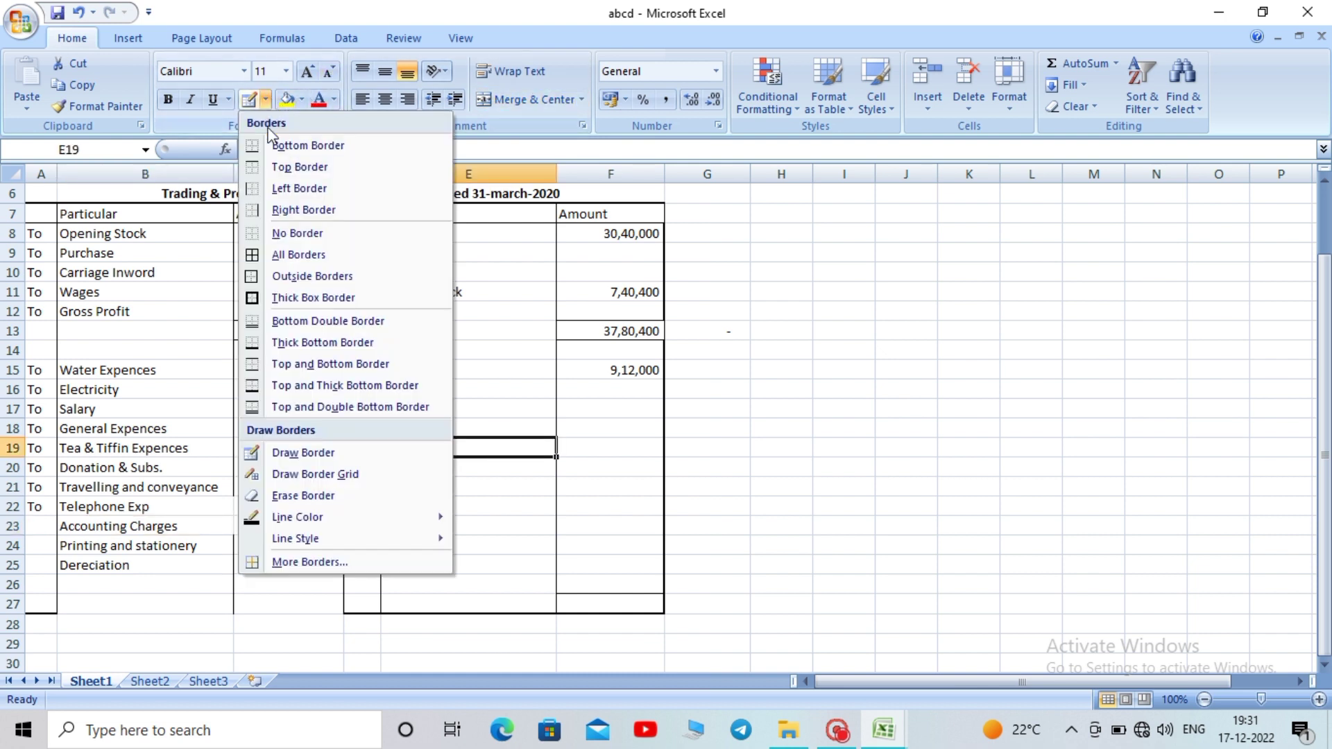
{"action": "left_click", "coordinate": [305, 453]}
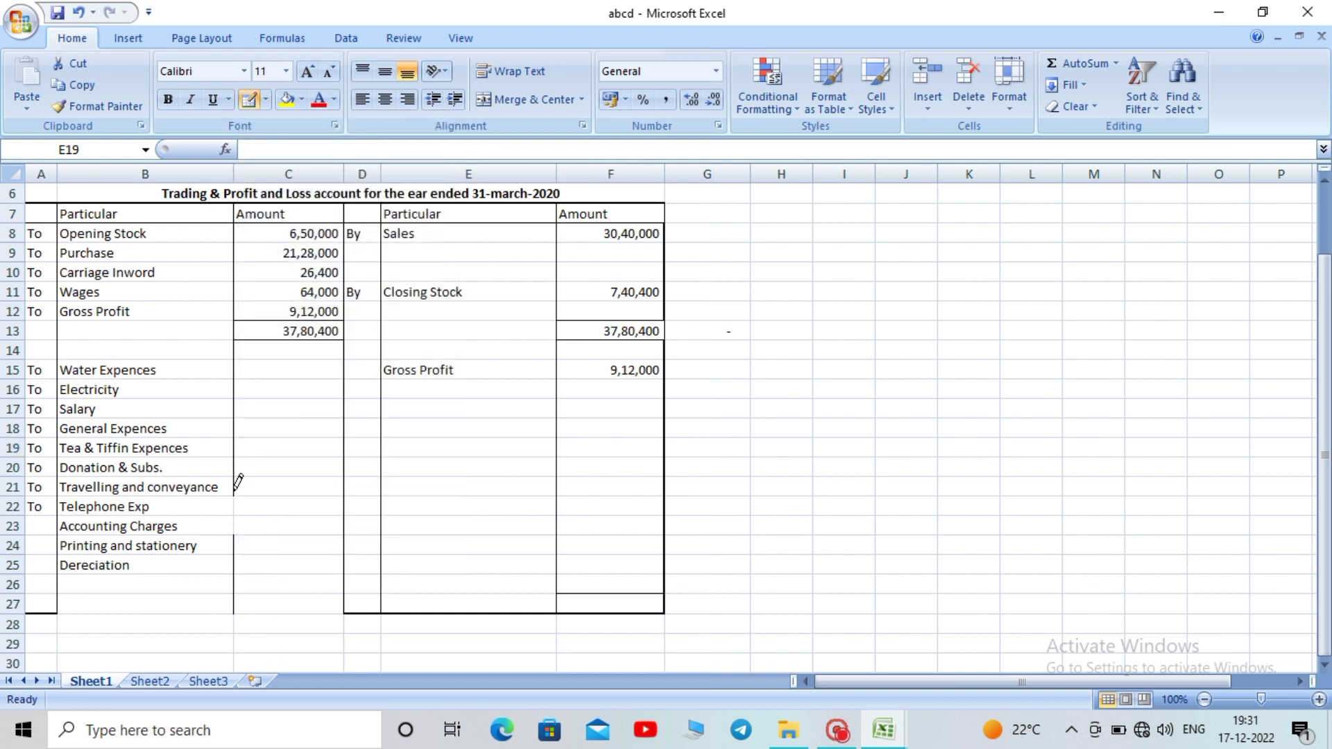
{"action": "left_click_drag", "start_coordinate": [236, 483], "coordinate": [234, 575]}
{"action": "mouse_move", "coordinate": [58, 605]}
{"action": "left_mouse_down"}
{"action": "mouse_move", "coordinate": [335, 627]}
{"action": "mouse_move", "coordinate": [323, 599]}
{"action": "mouse_move", "coordinate": [311, 616]}
{"action": "left_mouse_up"}
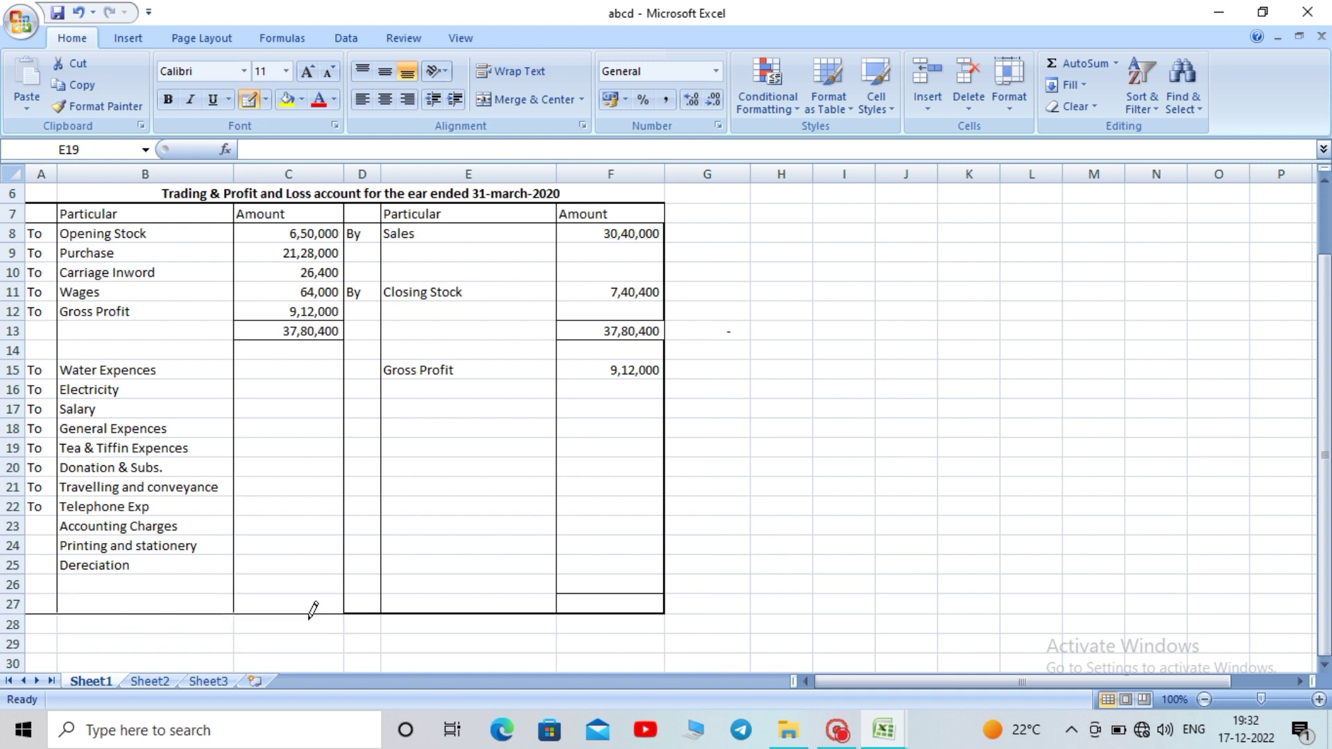
{"action": "left_click_drag", "start_coordinate": [234, 594], "coordinate": [307, 592]}
{"action": "key", "text": "ctrl+s"}
Apply a Thick Box Border around the whole A7:F27 account
{"action": "left_click_drag", "start_coordinate": [1327, 333], "coordinate": [1327, 326]}
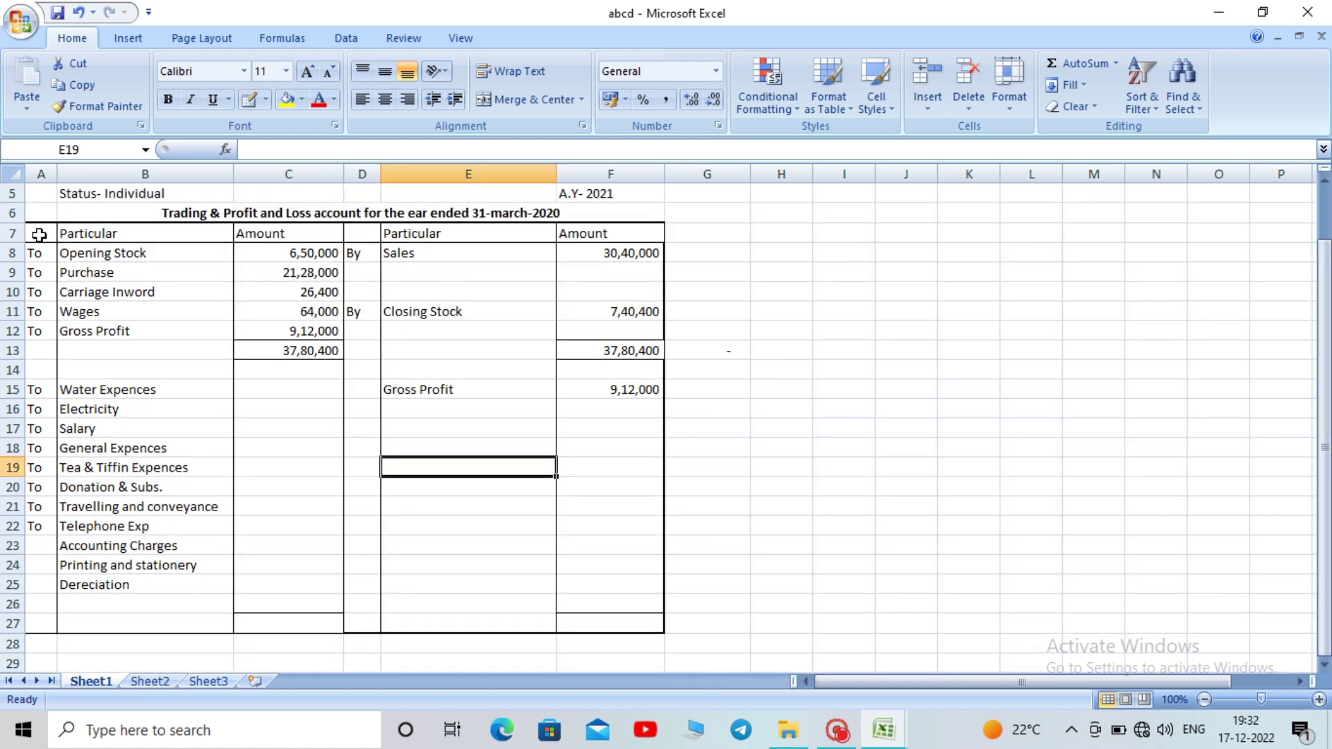
{"action": "left_click_drag", "start_coordinate": [39, 234], "coordinate": [576, 580]}
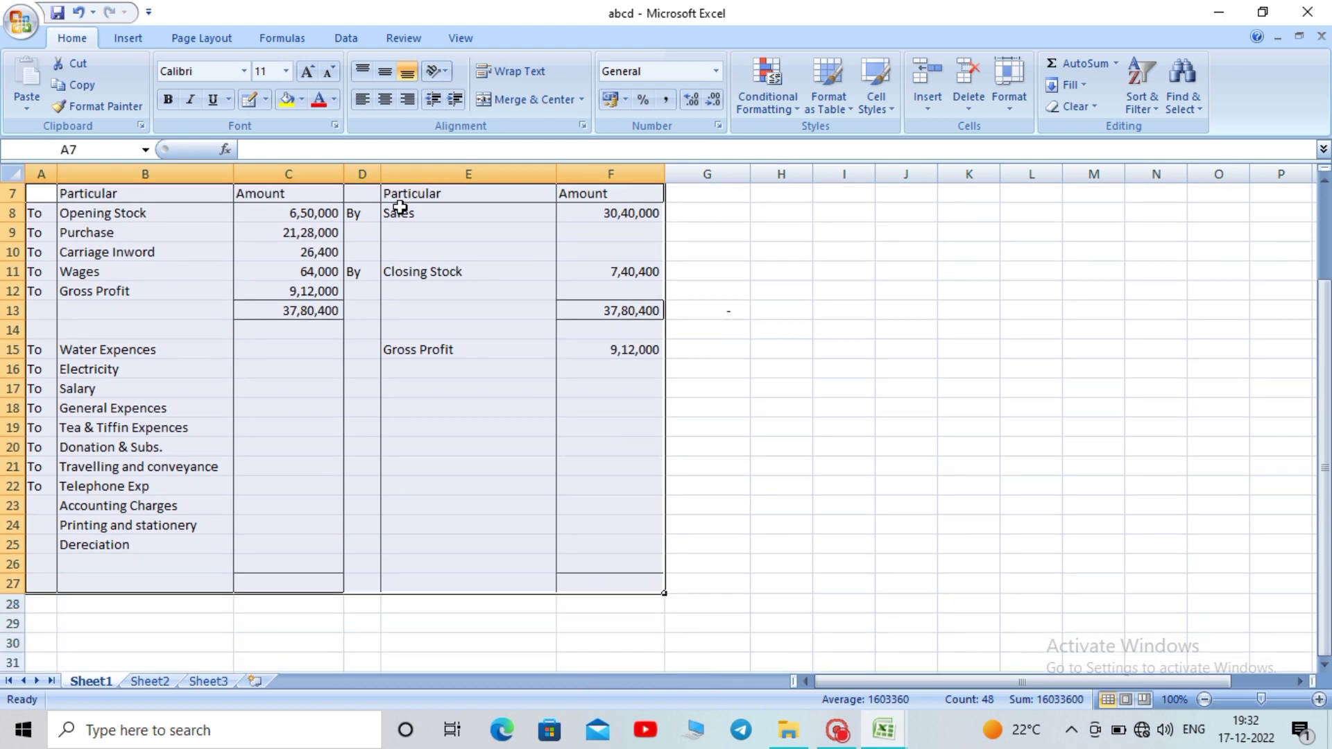
{"action": "left_click", "coordinate": [265, 100]}
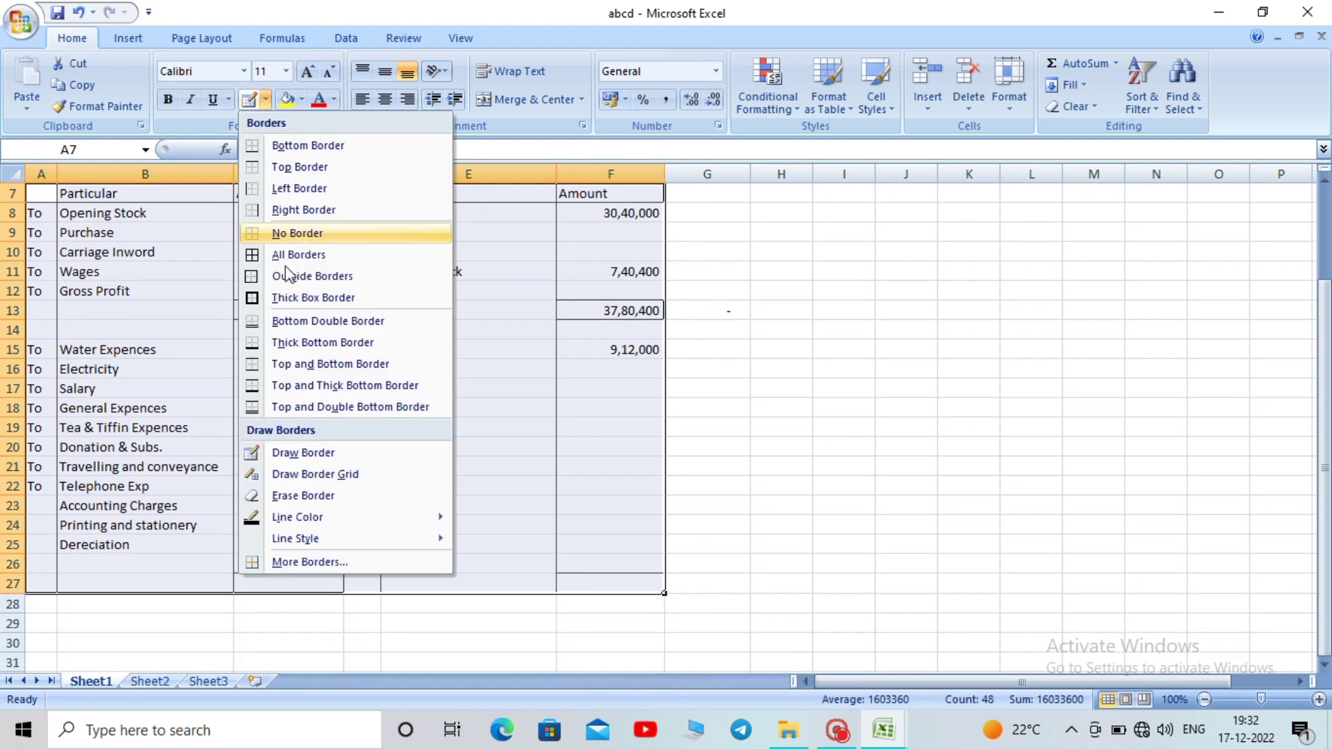
{"action": "left_click", "coordinate": [299, 304]}
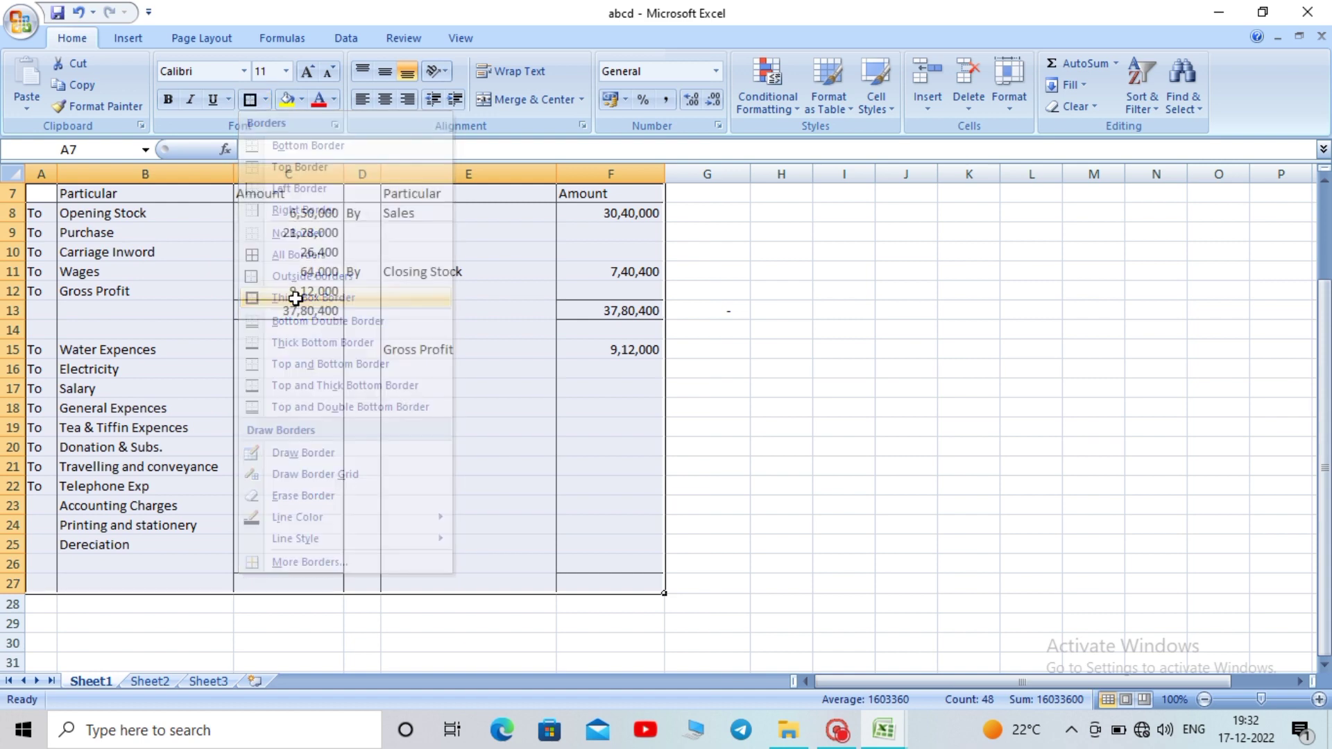
{"action": "left_click", "coordinate": [822, 490]}
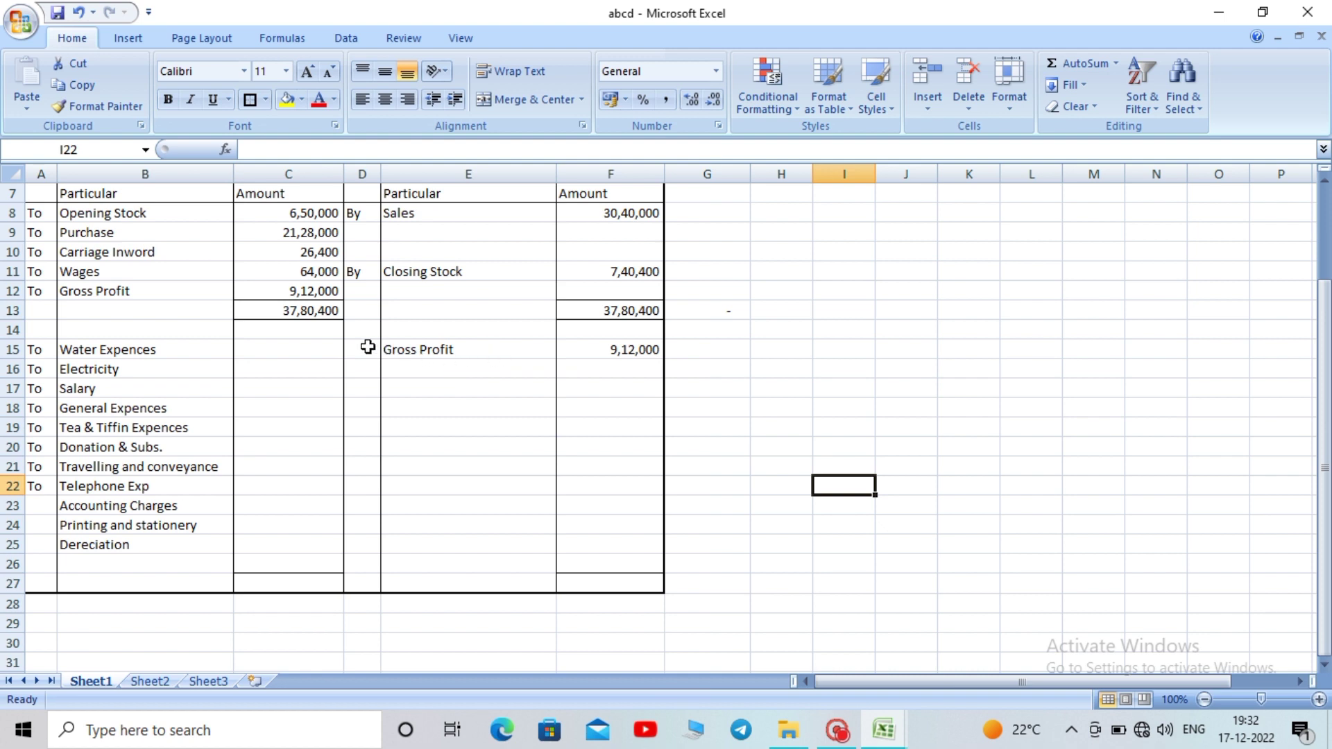
Copy the By label from D11 into D15 beside Gross Profit
{"action": "left_click", "coordinate": [368, 273]}
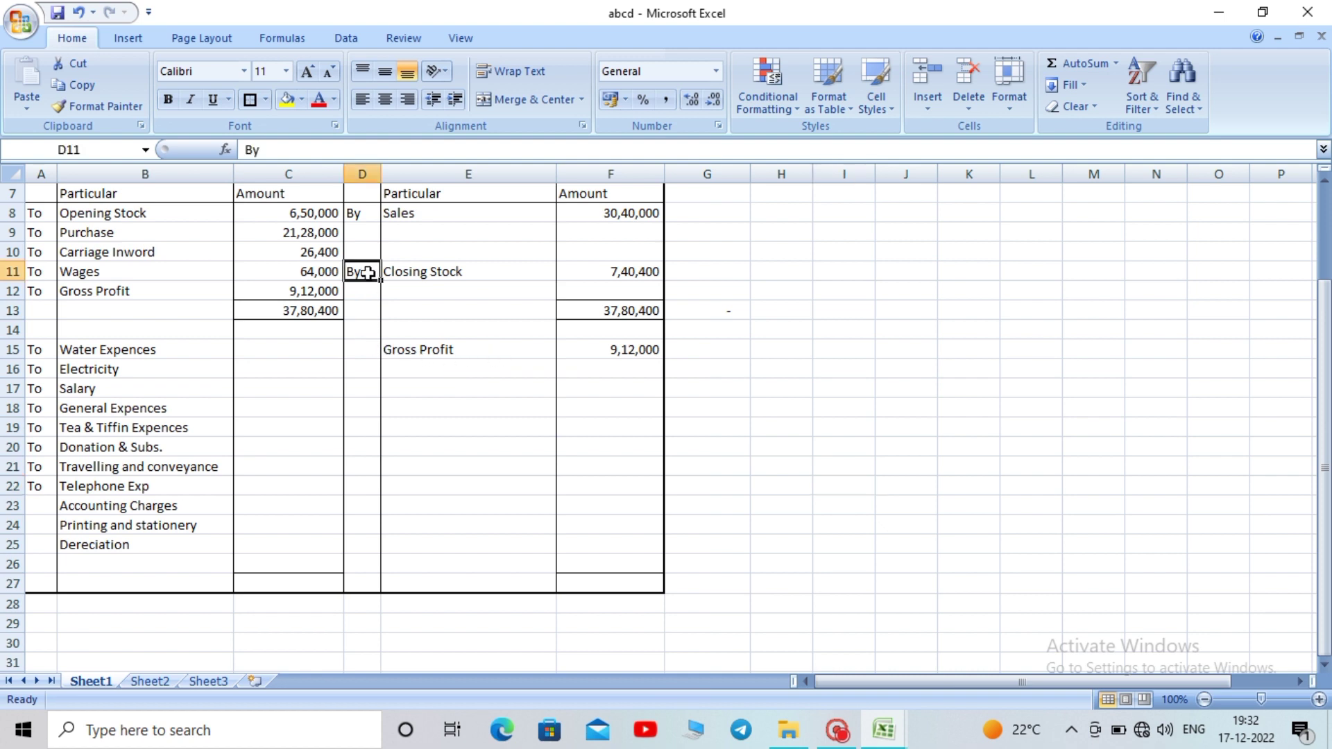
{"action": "key", "text": "ctrl+c"}
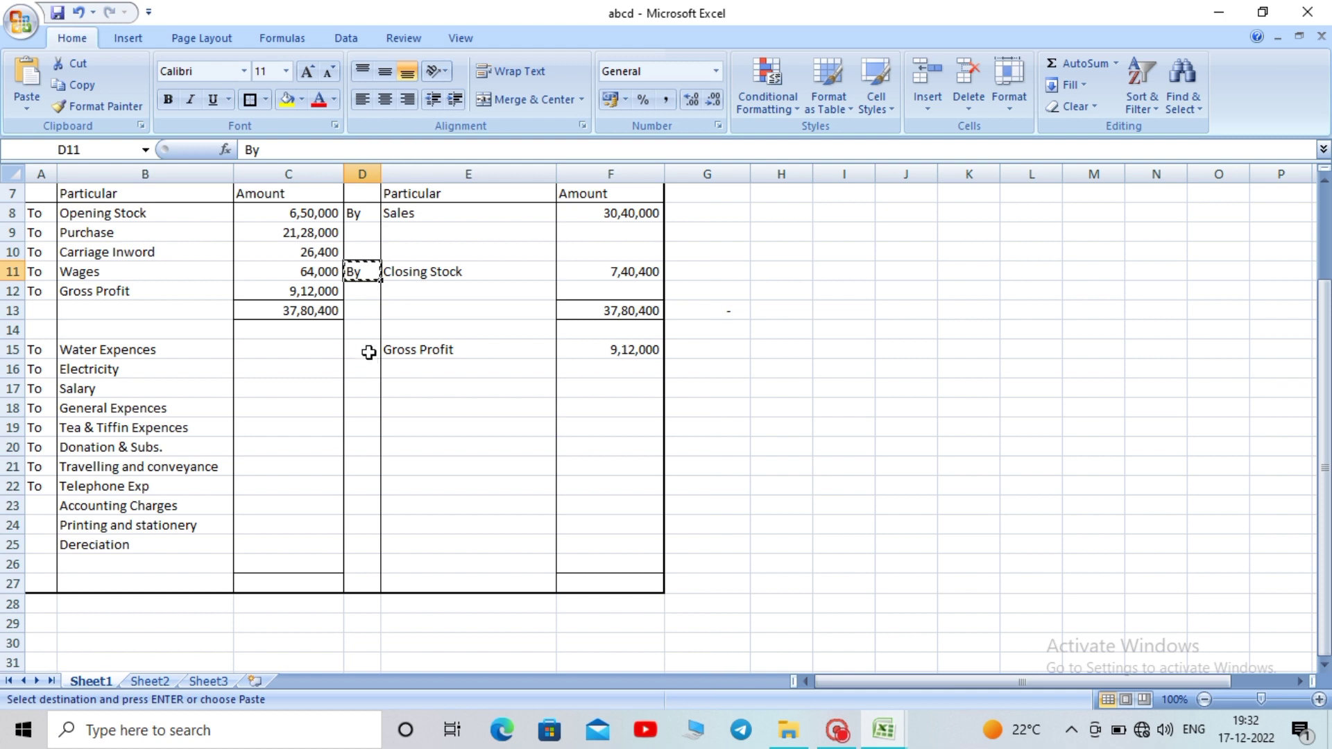
{"action": "left_click", "coordinate": [368, 351]}
{"action": "key", "text": "ctrl+v"}
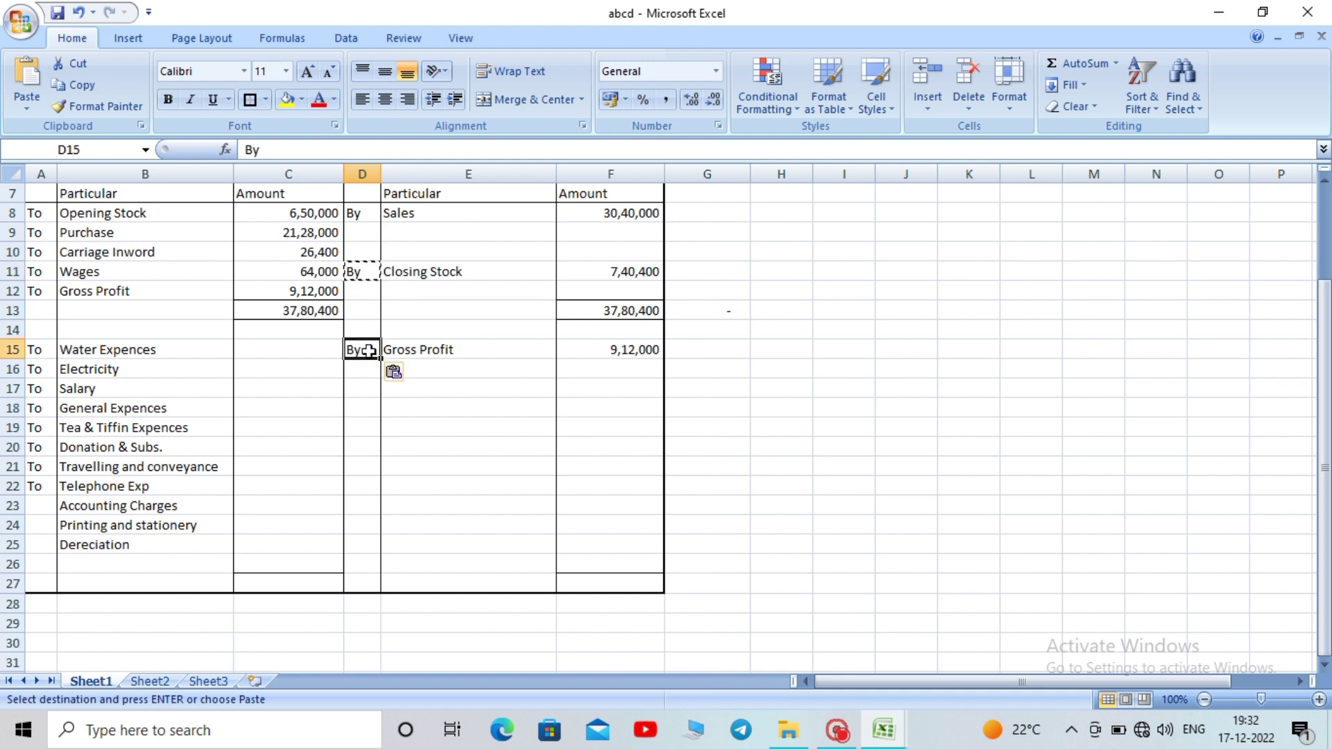
{"action": "key", "text": "Escape"}
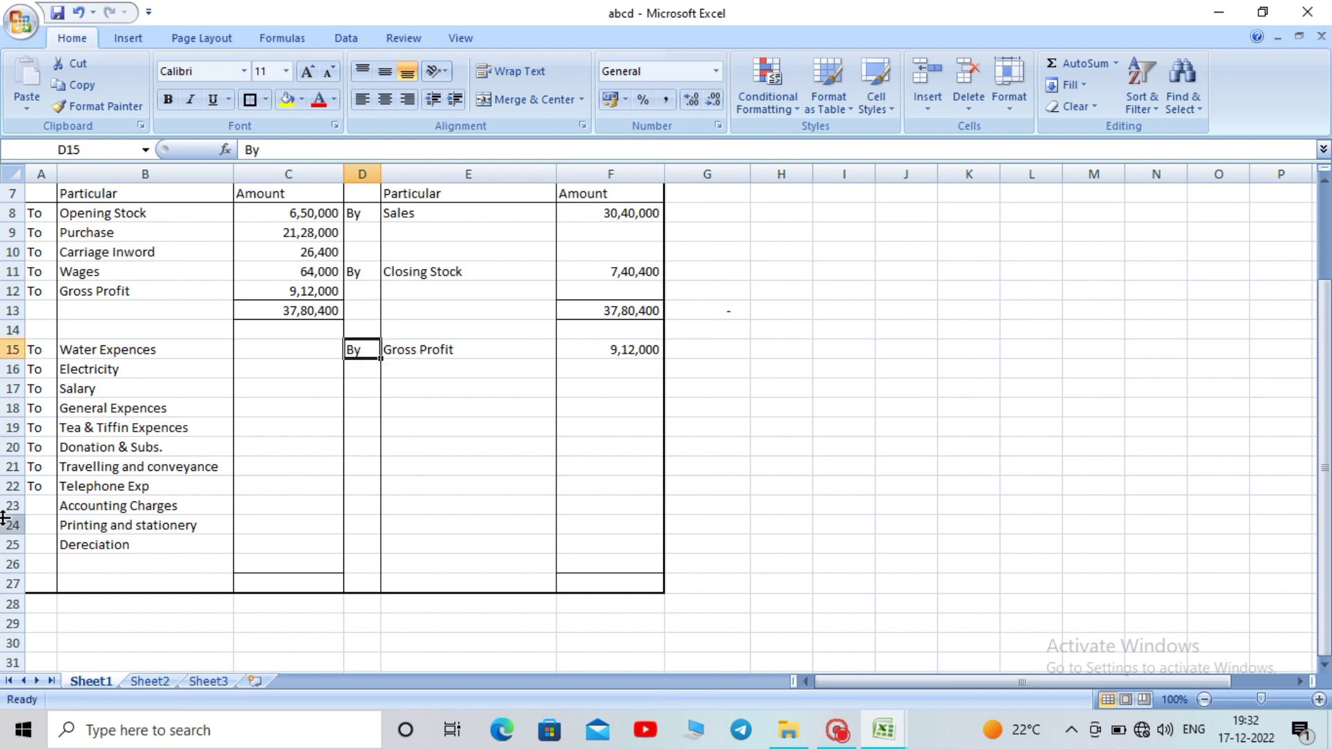
Fill the To label from A22 down through rows 23 to 25
{"action": "left_click", "coordinate": [45, 491]}
{"action": "left_click_drag", "start_coordinate": [45, 491], "coordinate": [47, 538]}
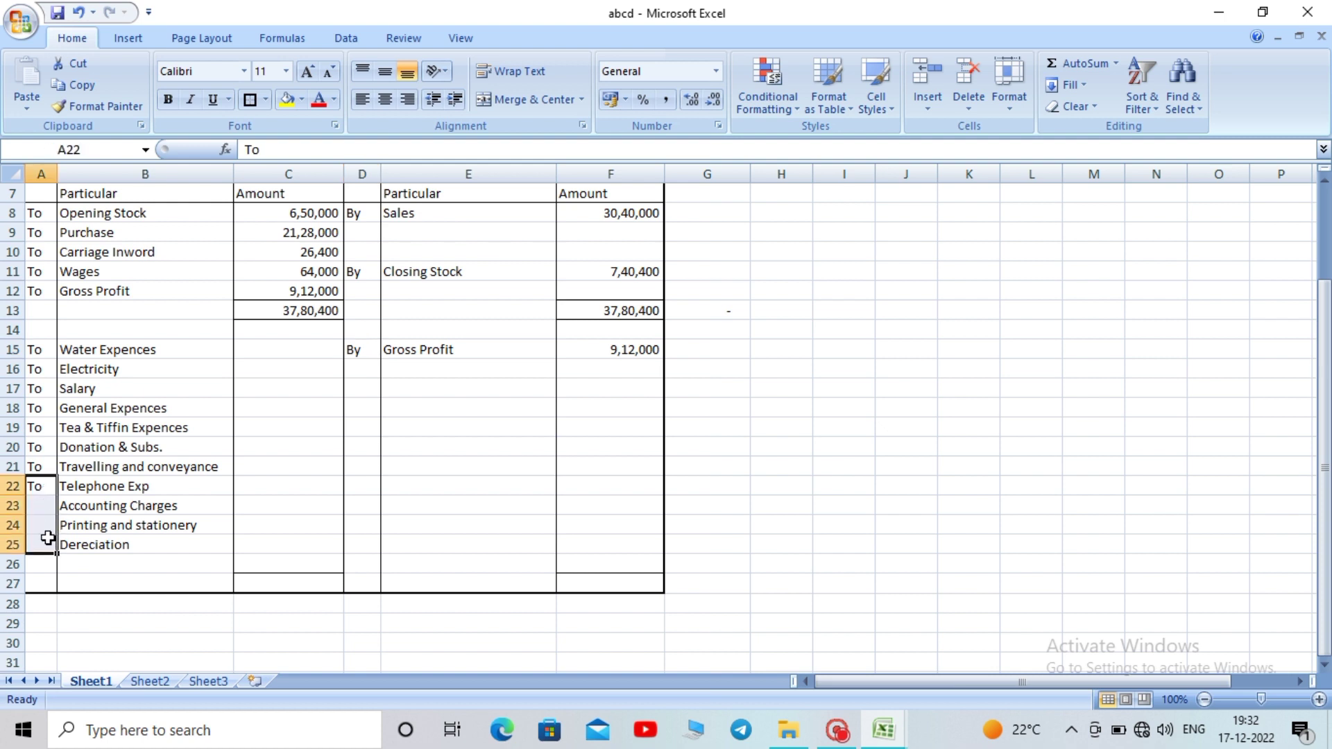
{"action": "key", "text": "ctrl+d"}
{"action": "left_click", "coordinate": [755, 451]}
{"action": "left_click", "coordinate": [447, 371]}
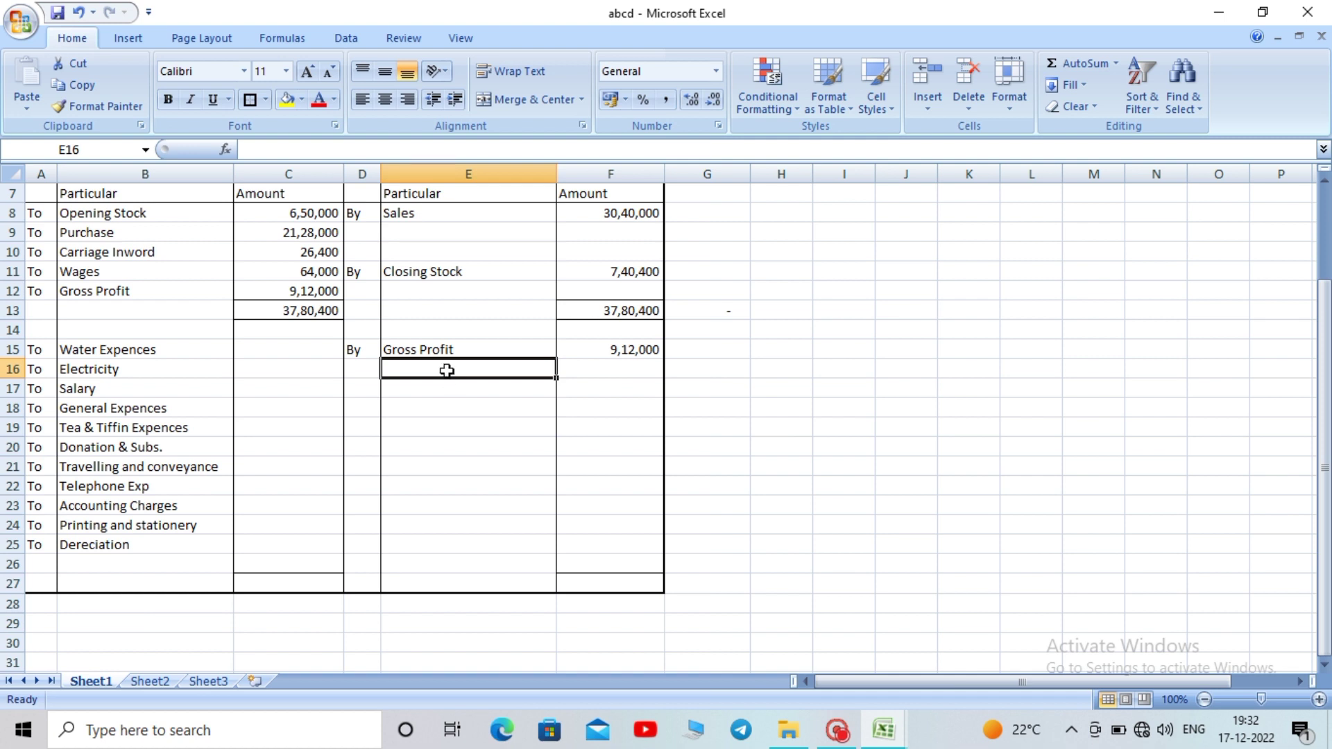
Add Commission Received with an amount of 24,000 on the credit side in row 16
{"action": "type", "text": "Commi"}
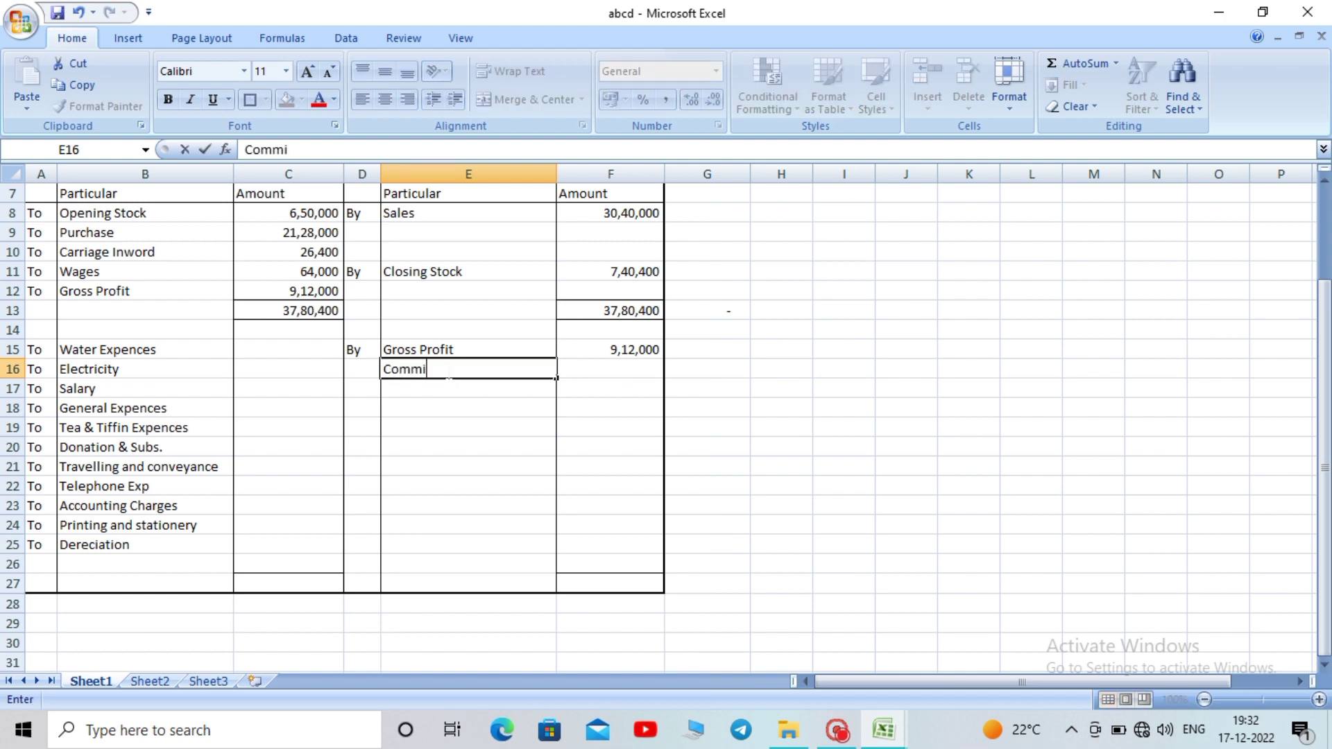
{"action": "type", "text": "ssion Received"}
{"action": "left_click", "coordinate": [601, 465]}
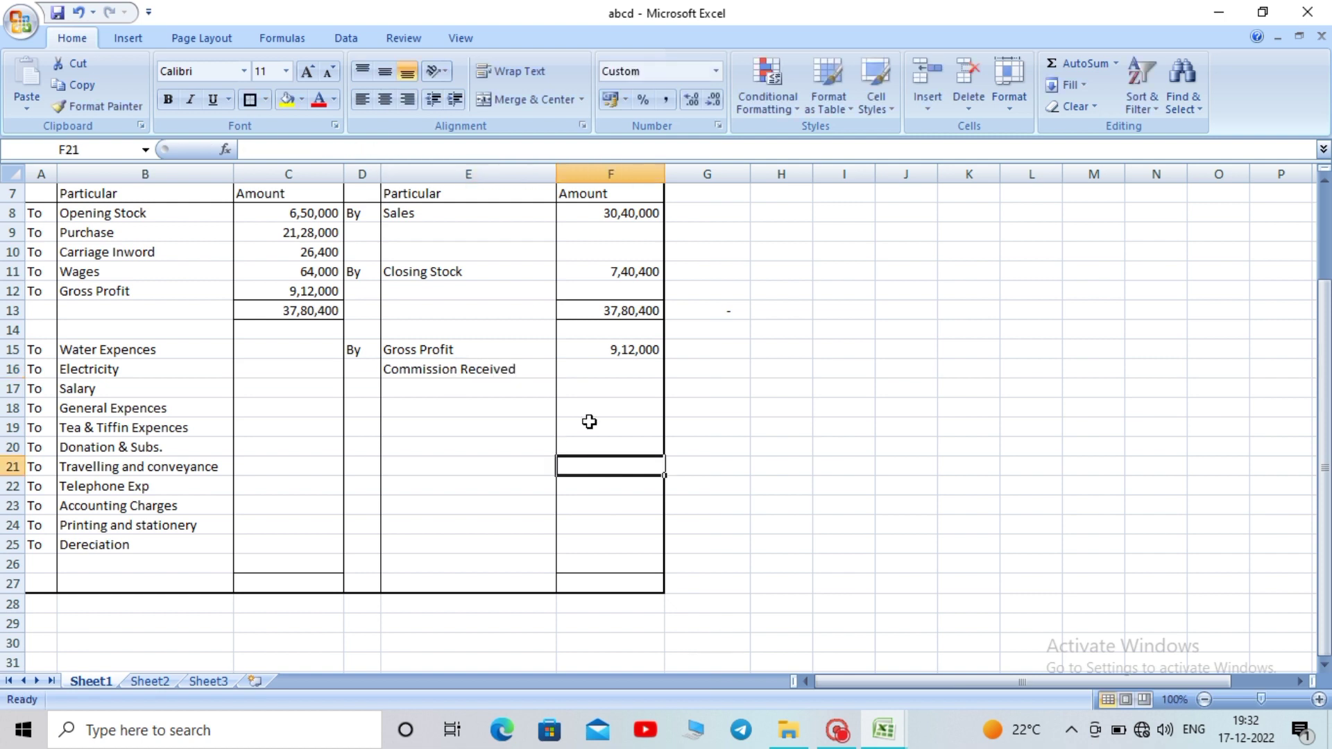
{"action": "left_click", "coordinate": [619, 367]}
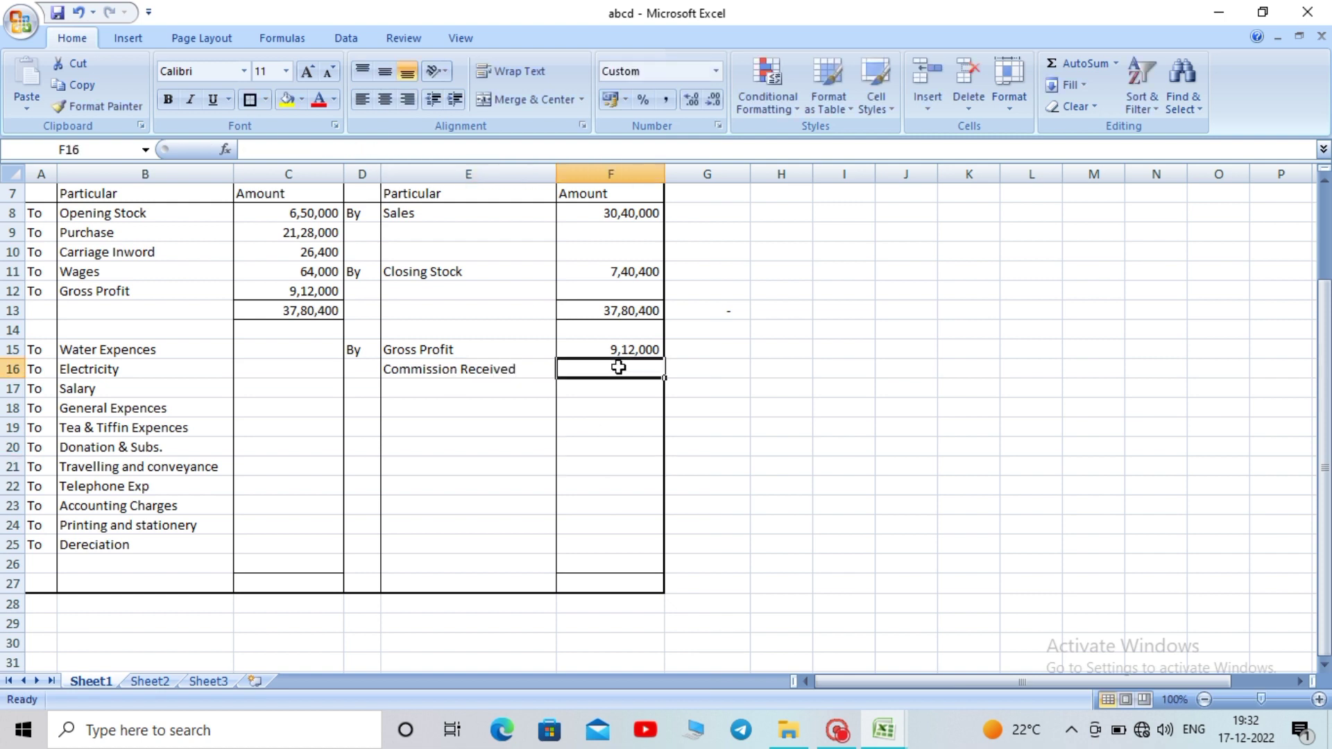
{"action": "type", "text": "2"}
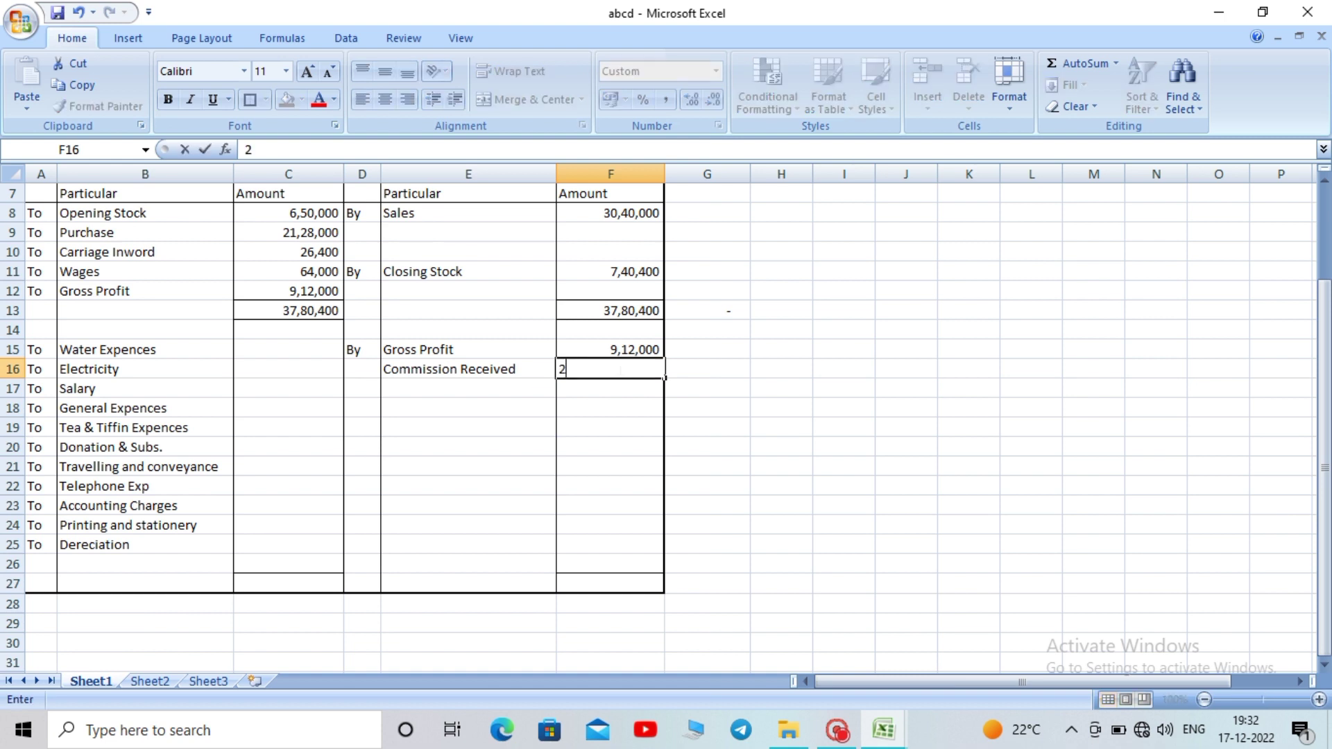
{"action": "type", "text": "4,00"}
{"action": "type", "text": "000"}
{"action": "key", "text": "Return"}
Total the credit-side amounts in F27 with =SUM(F15:F26), giving 9,36,000
{"action": "left_click", "coordinate": [628, 585]}
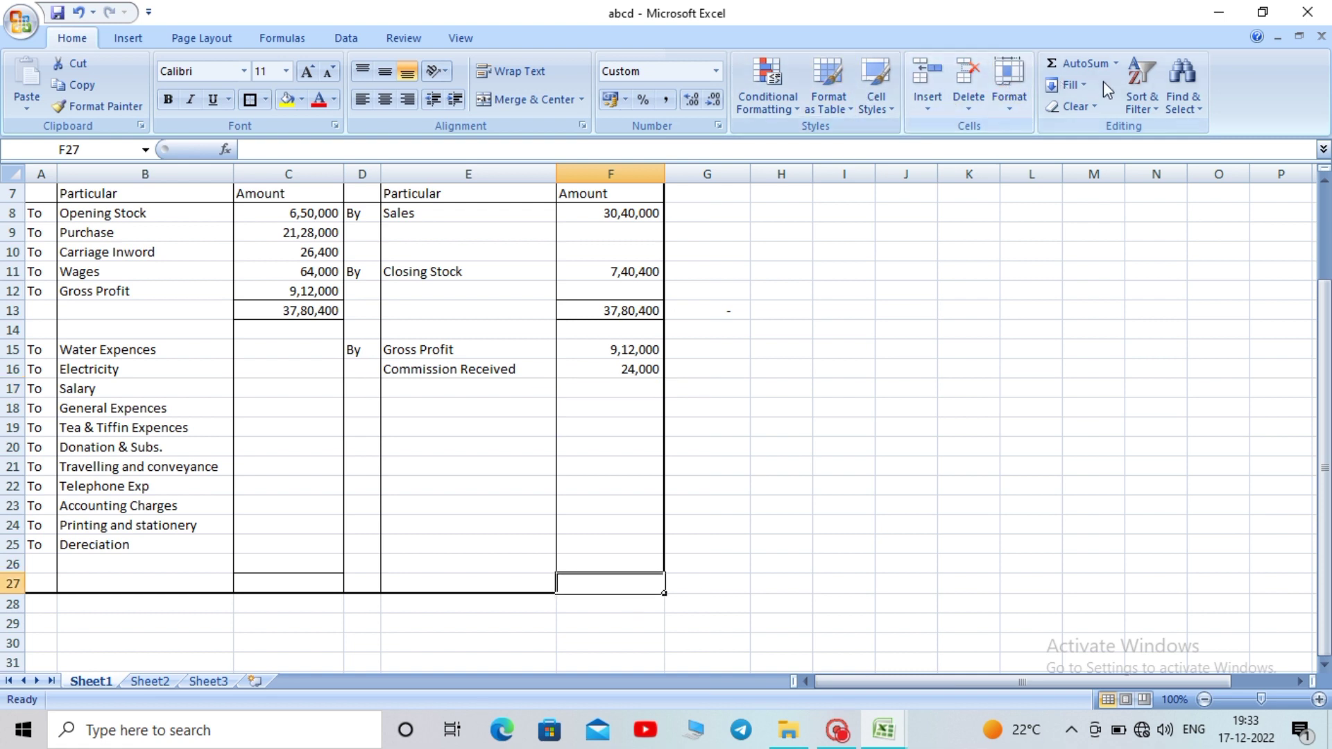
{"action": "left_click", "coordinate": [1079, 74]}
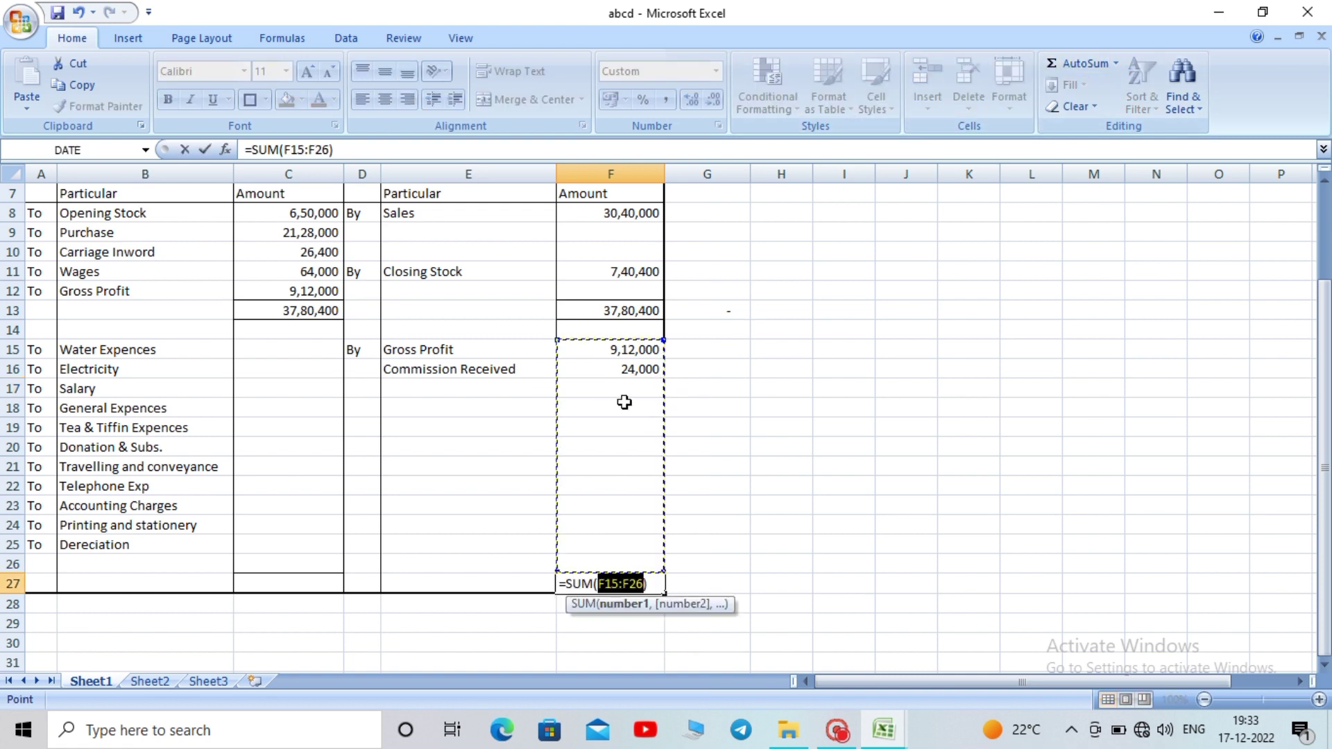
{"action": "key", "text": "Return"}
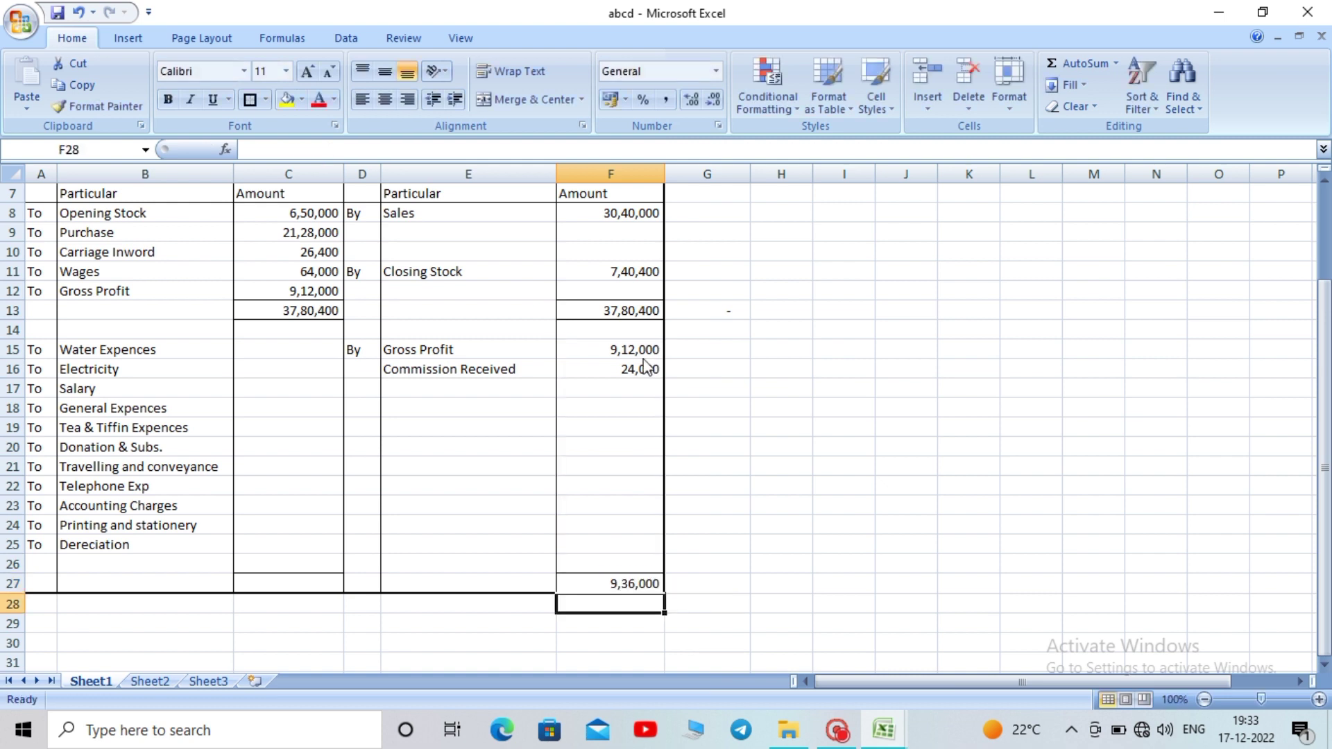
Set C27 to =F27 so the debit total matches the 9,36,000 credit total
{"action": "left_click", "coordinate": [283, 589]}
{"action": "type", "text": "="}
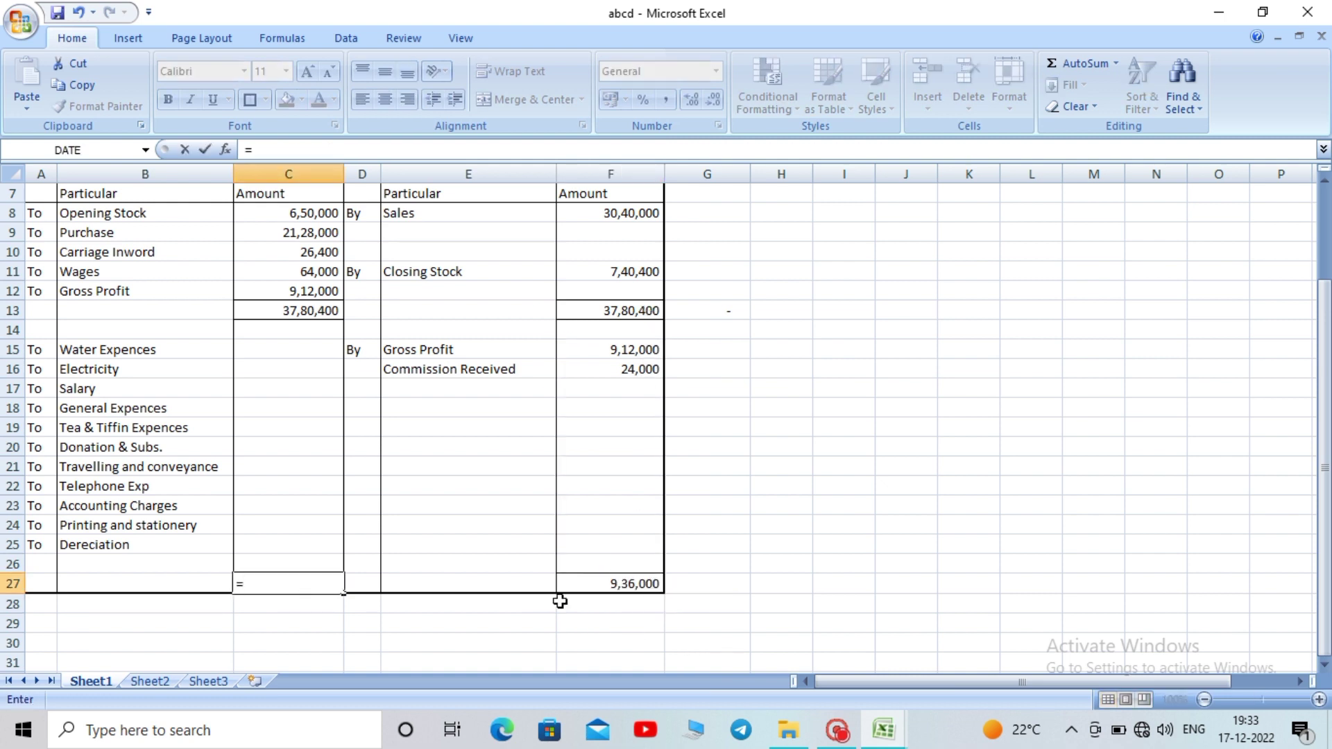
{"action": "left_click", "coordinate": [610, 575]}
{"action": "key", "text": "Return"}
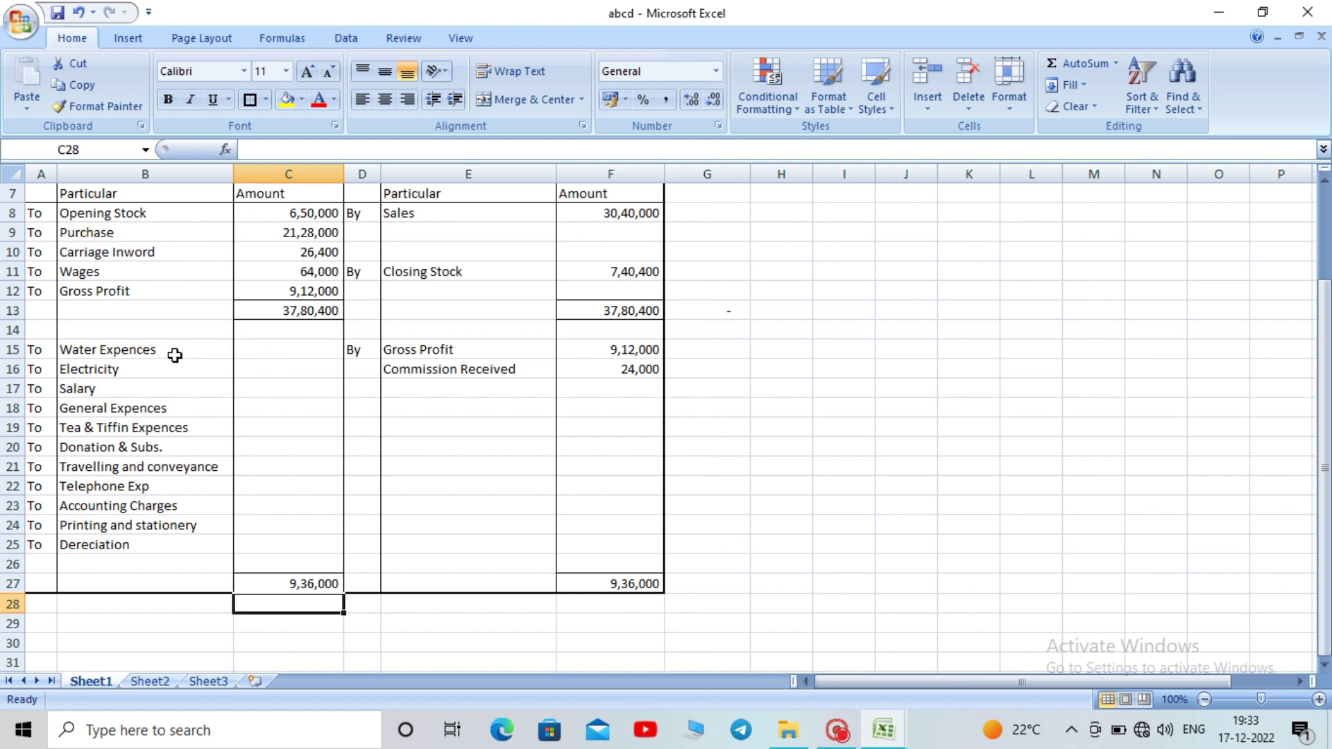
{"action": "left_click", "coordinate": [277, 353]}
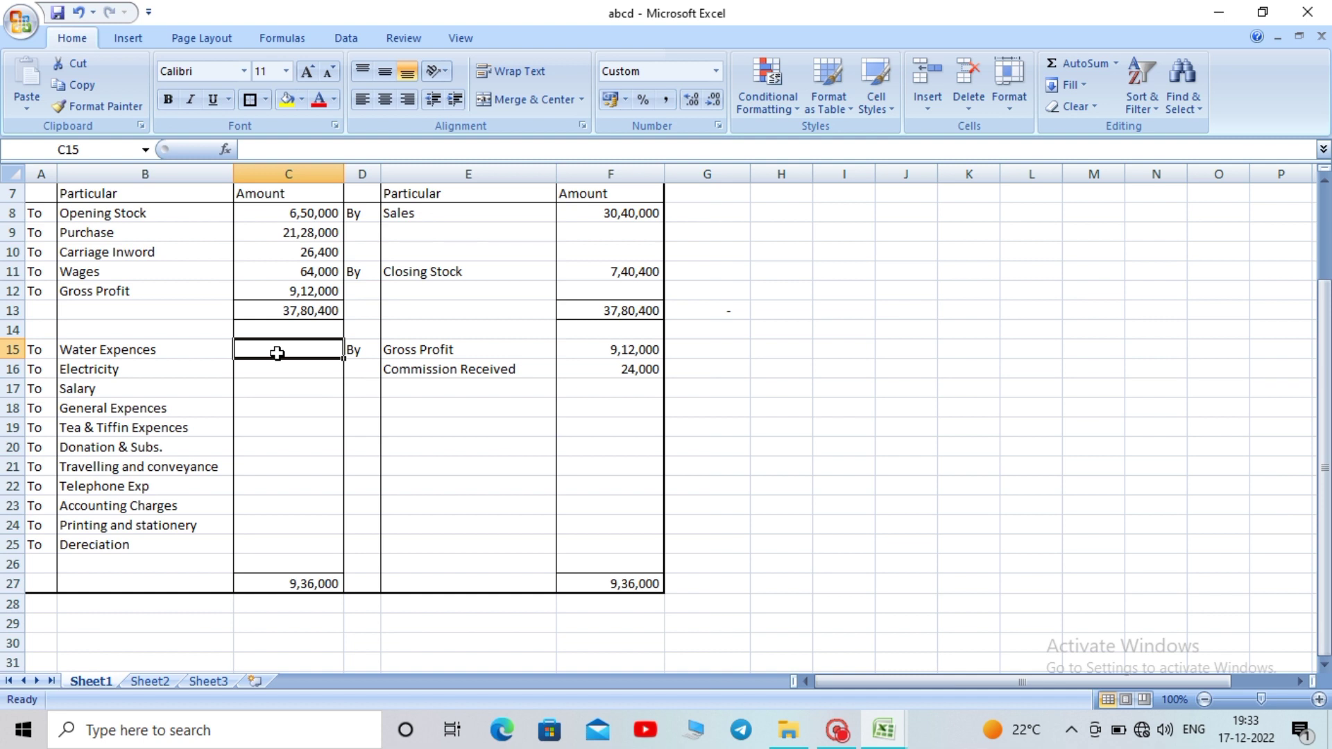
Enter 5,200, 26890 and 60000 for Water Expences, Electricity and Salary in C15:C17
{"action": "type", "text": "5,20"}
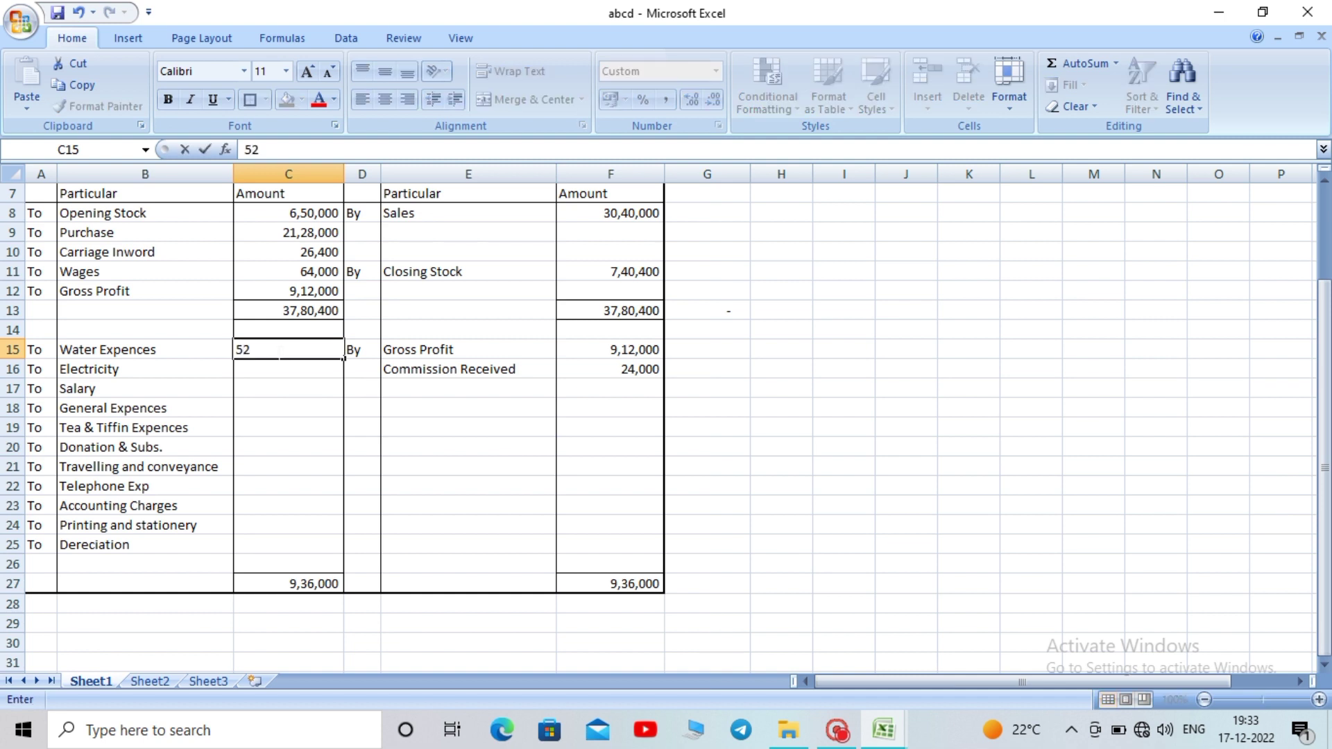
{"action": "type", "text": "00"}
{"action": "key", "text": "Return"}
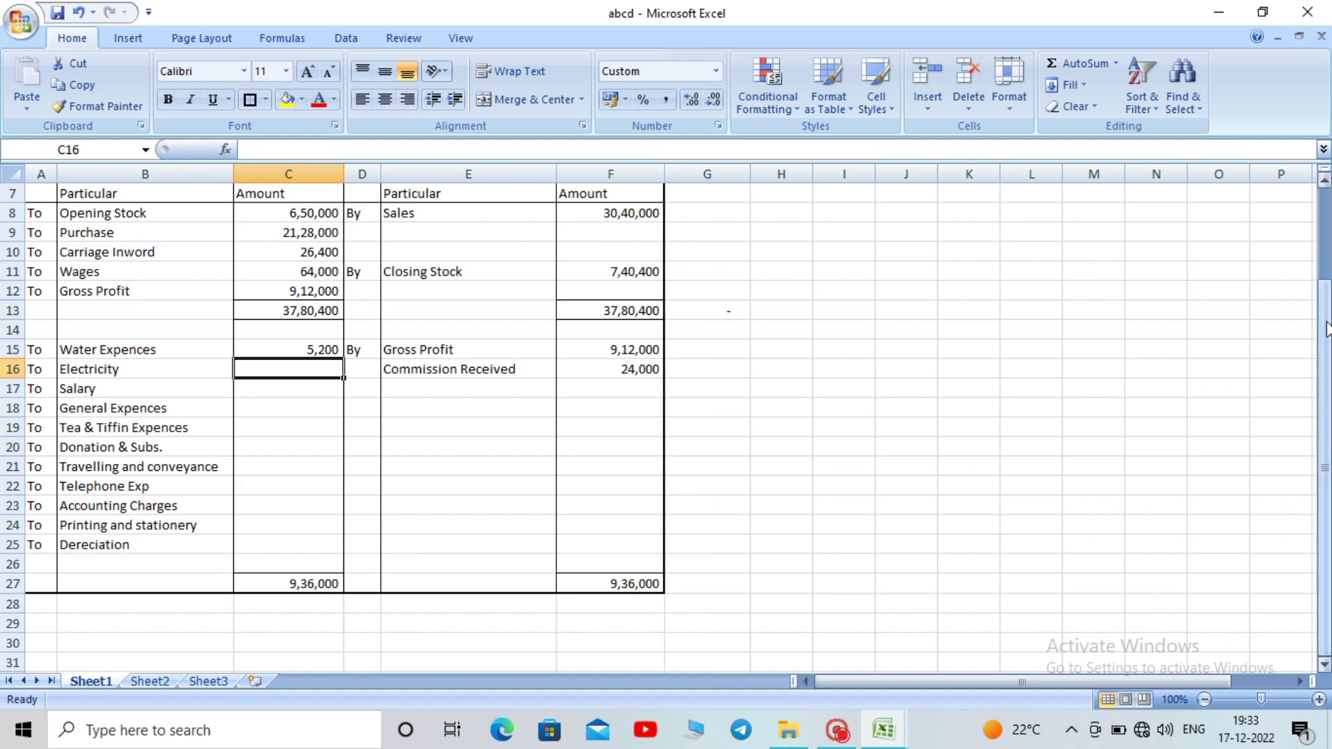
{"action": "left_click_drag", "start_coordinate": [1324, 324], "coordinate": [1313, 234]}
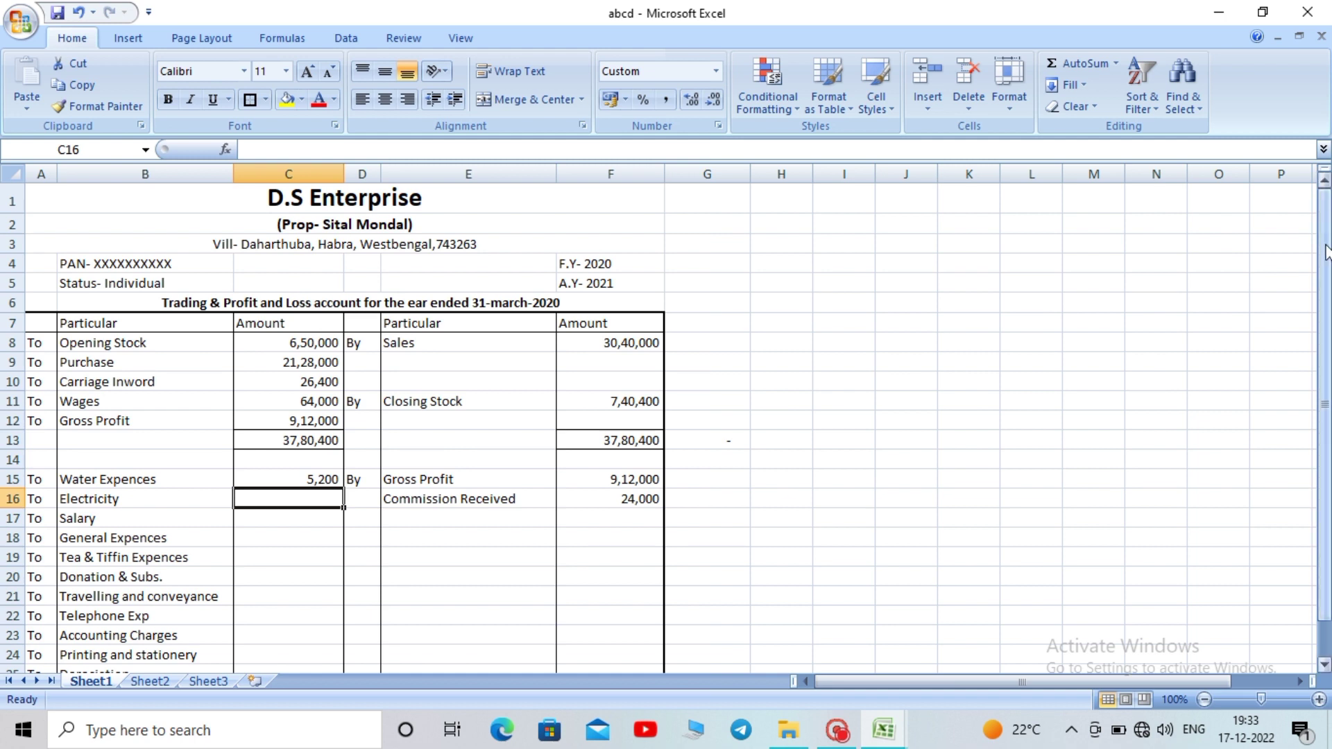
{"action": "left_click_drag", "start_coordinate": [1325, 252], "coordinate": [1325, 287]}
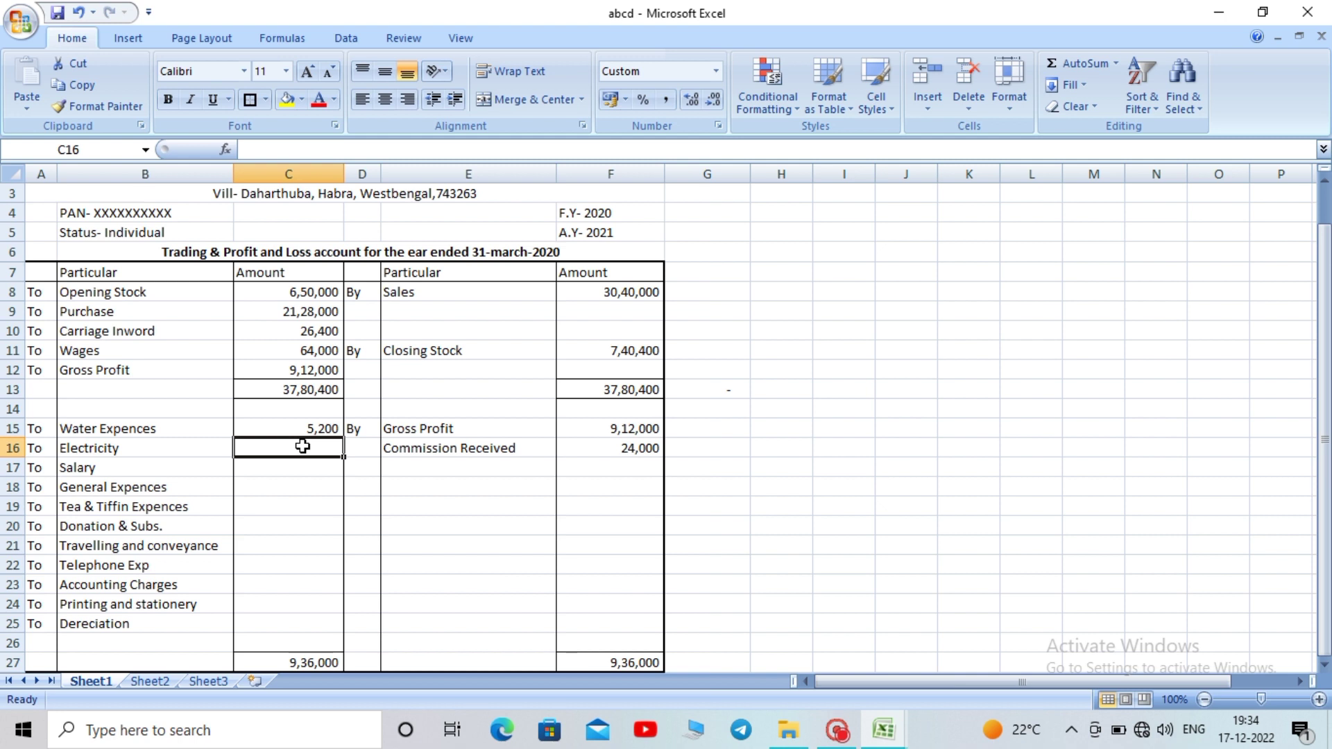
{"action": "type", "text": "26"}
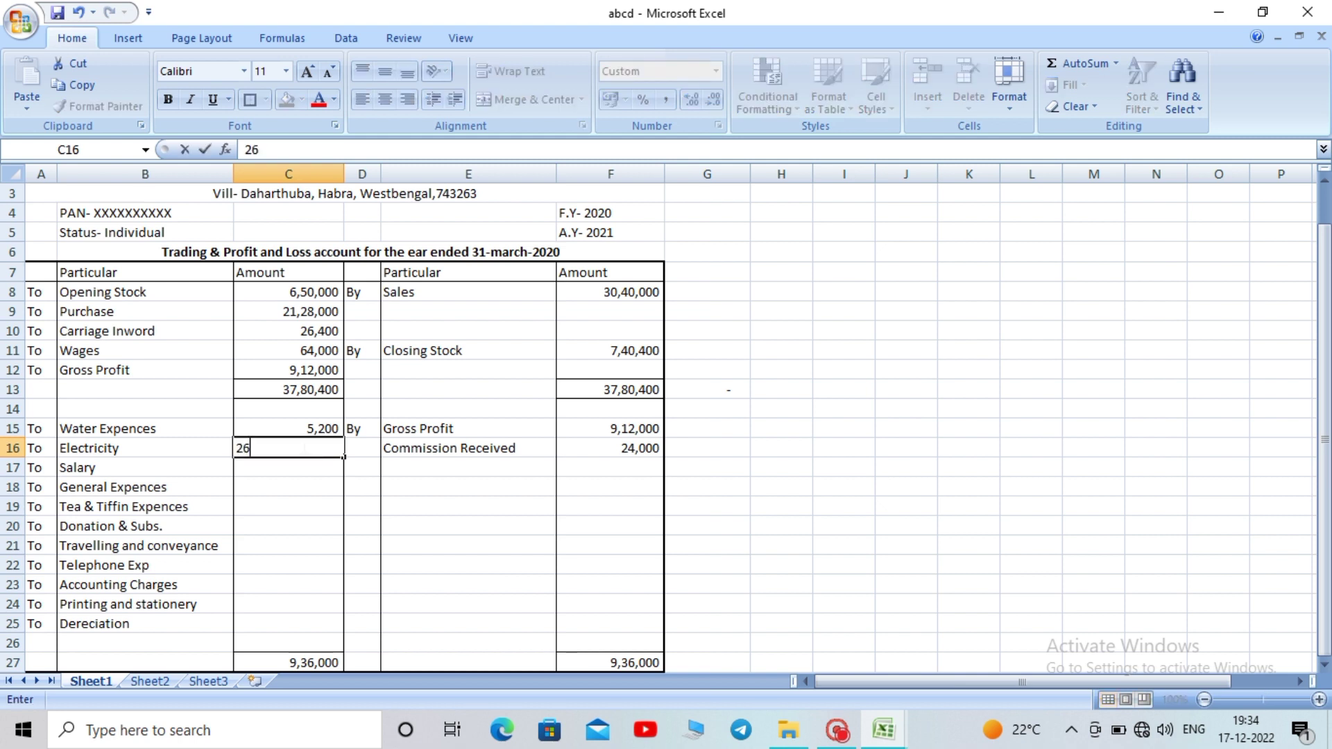
{"action": "type", "text": "890"}
{"action": "key", "text": "Return"}
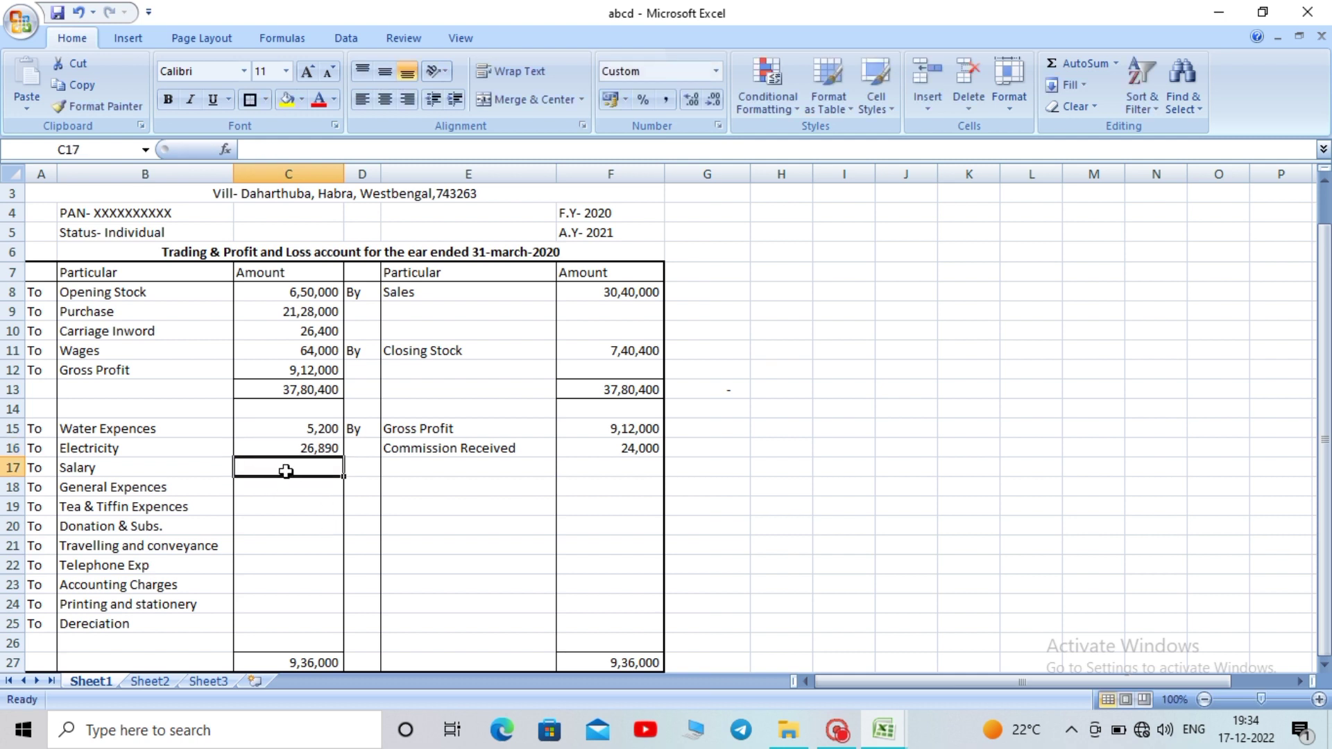
{"action": "type", "text": "60000"}
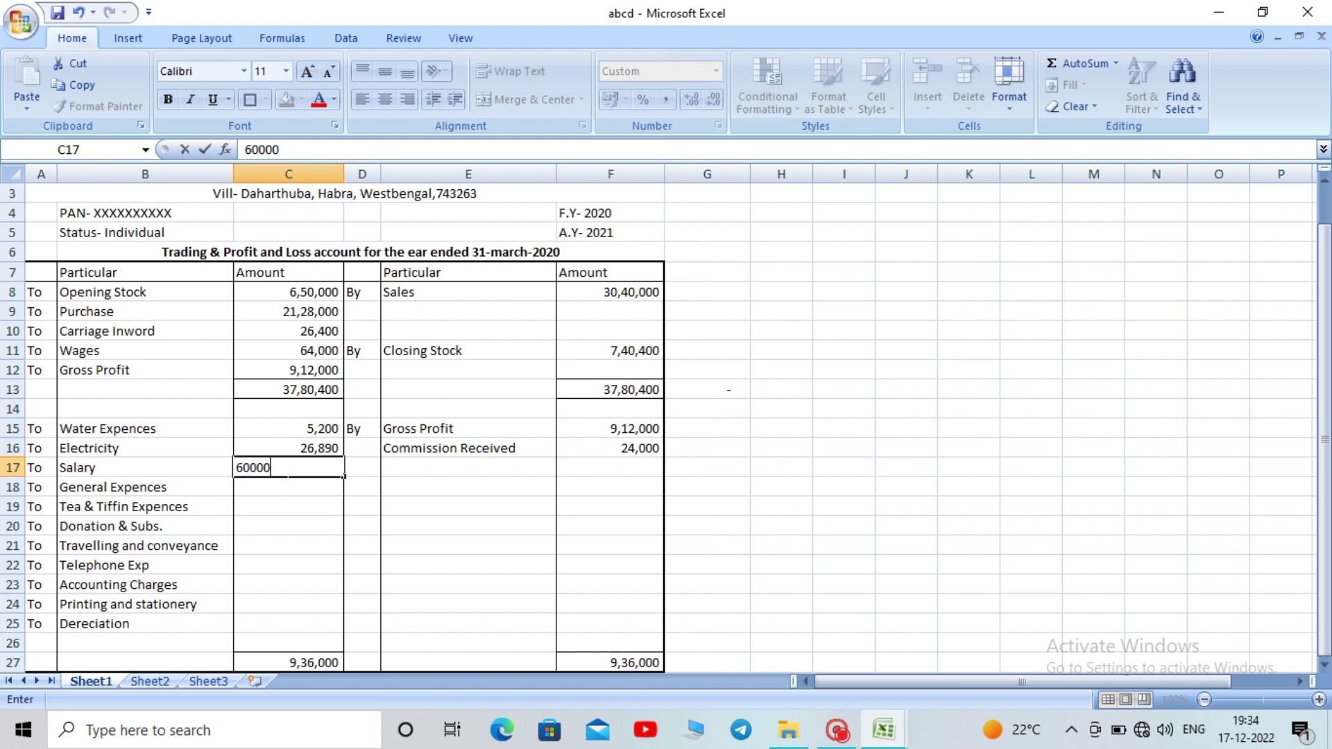
{"action": "key", "text": "Return"}
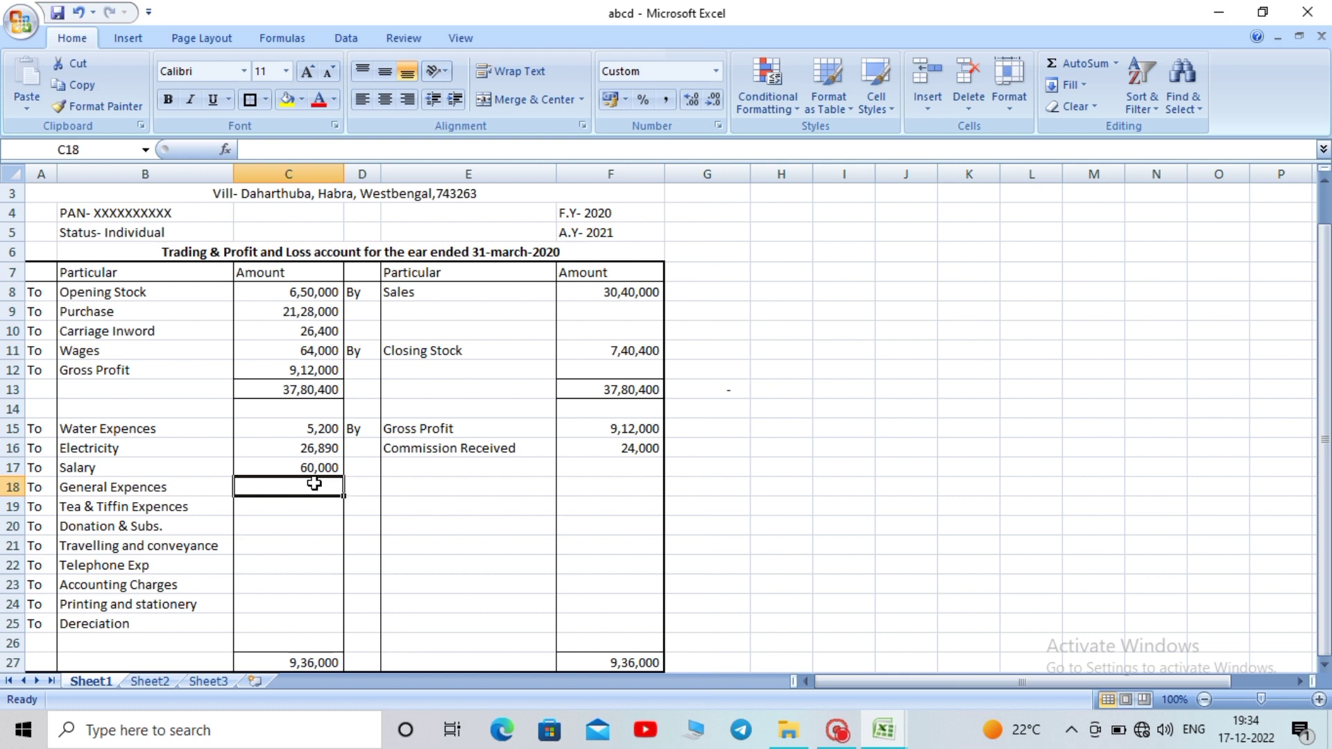
Enter 3280, 1800, 2500 and 3500 for General Expences through travelling in C18:C21
{"action": "type", "text": "3"}
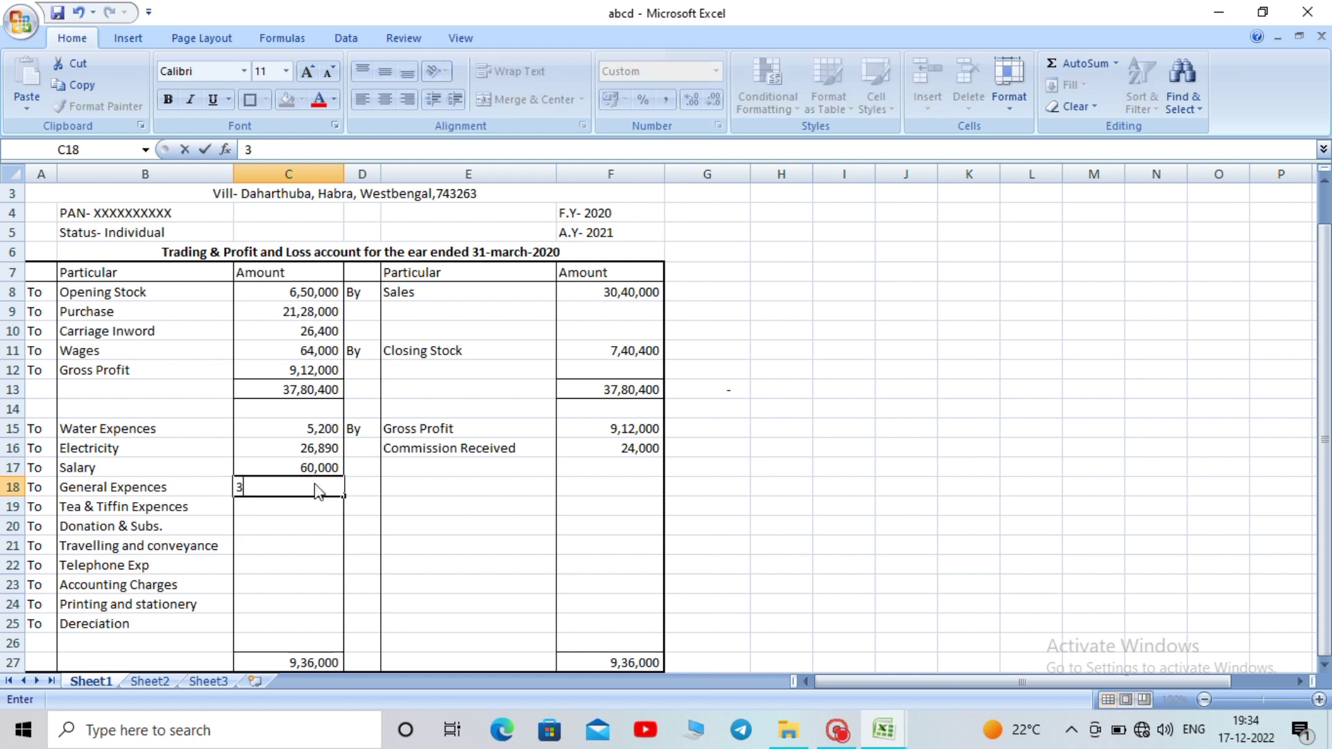
{"action": "type", "text": "280"}
{"action": "key", "text": "Return"}
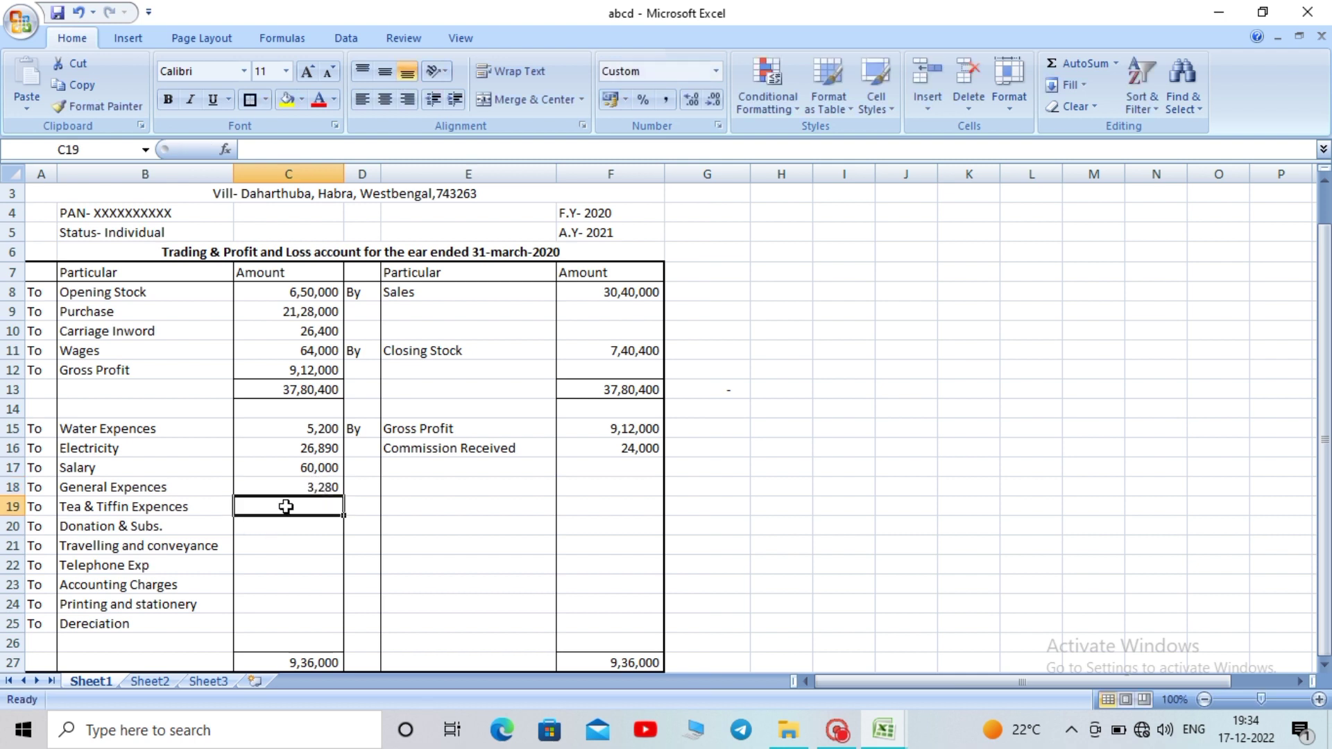
{"action": "type", "text": "1800"}
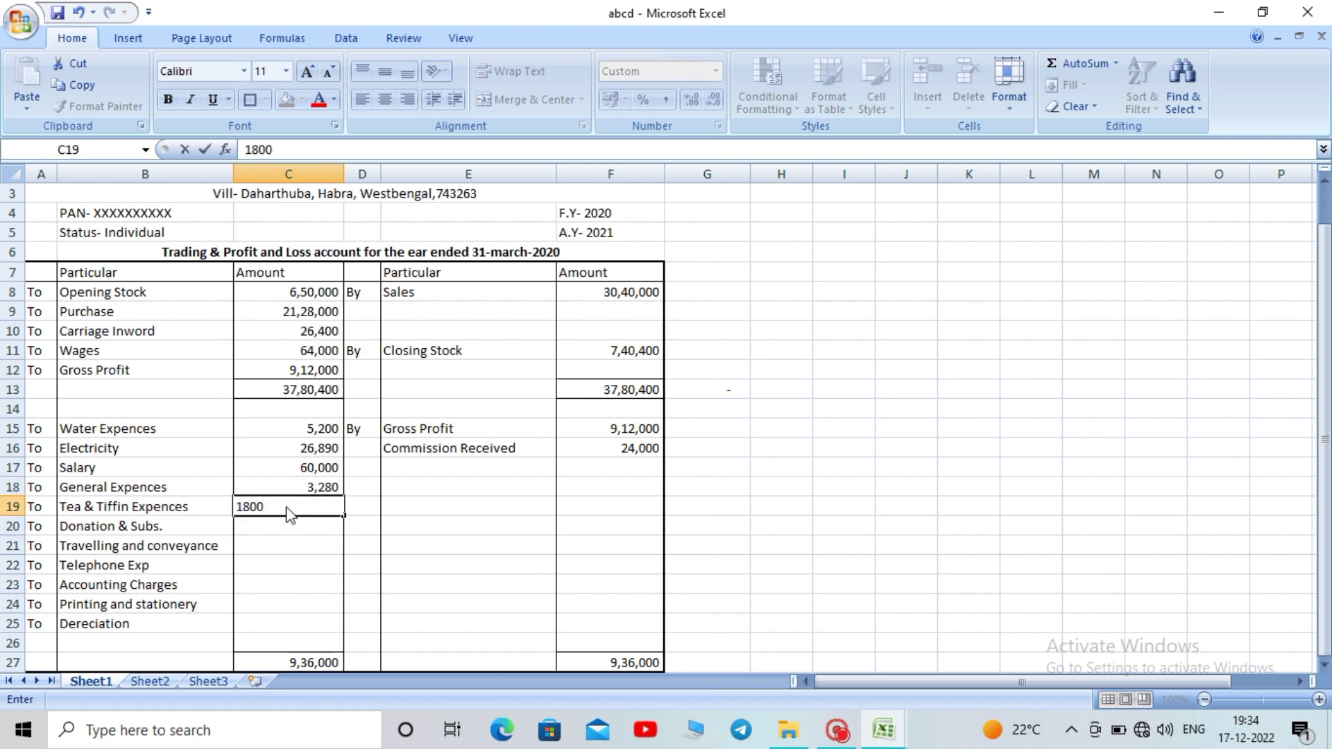
{"action": "key", "text": "Return"}
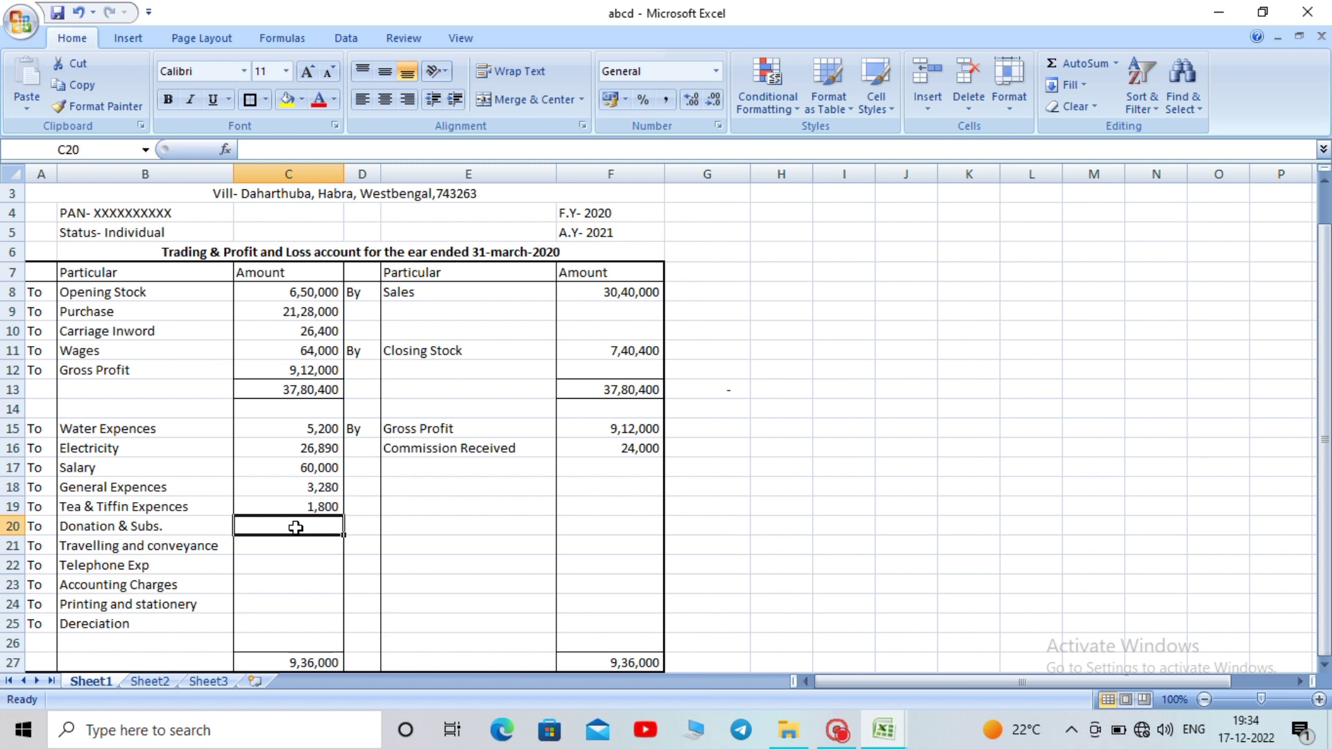
{"action": "type", "text": "2500"}
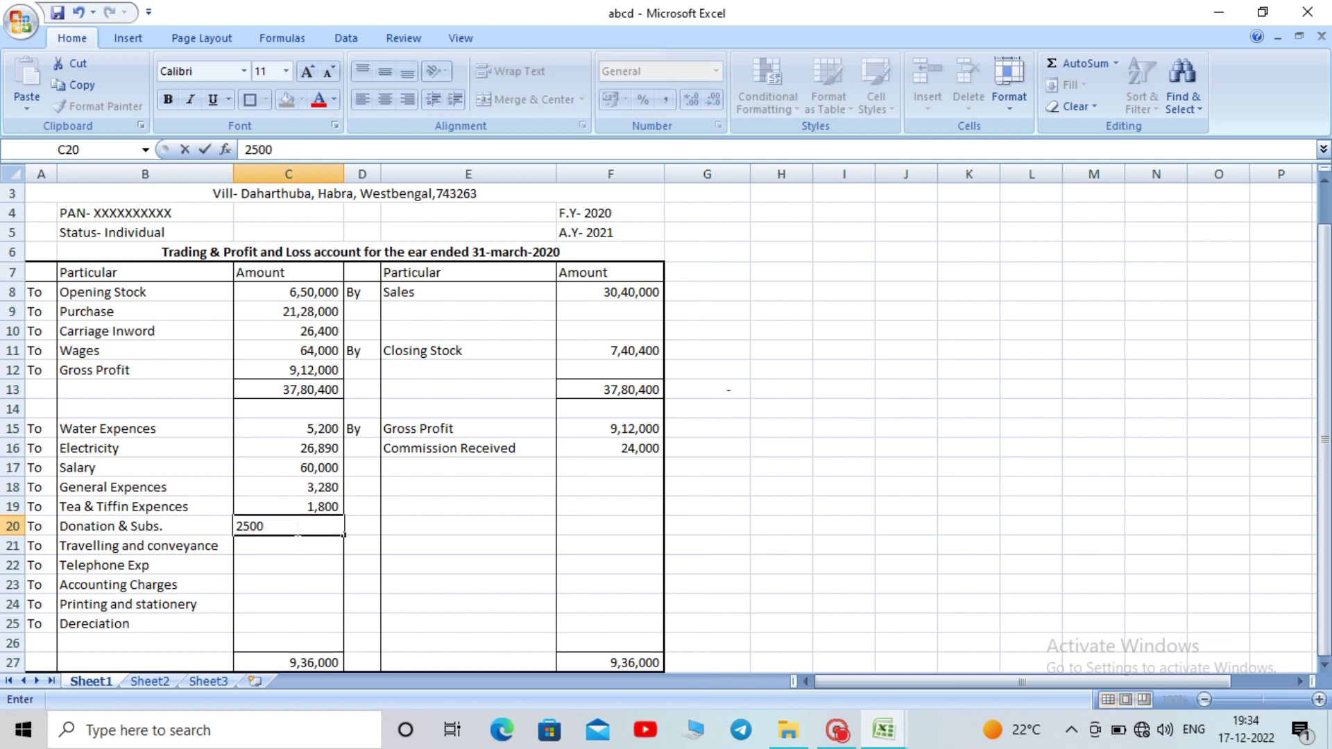
{"action": "key", "text": "Return"}
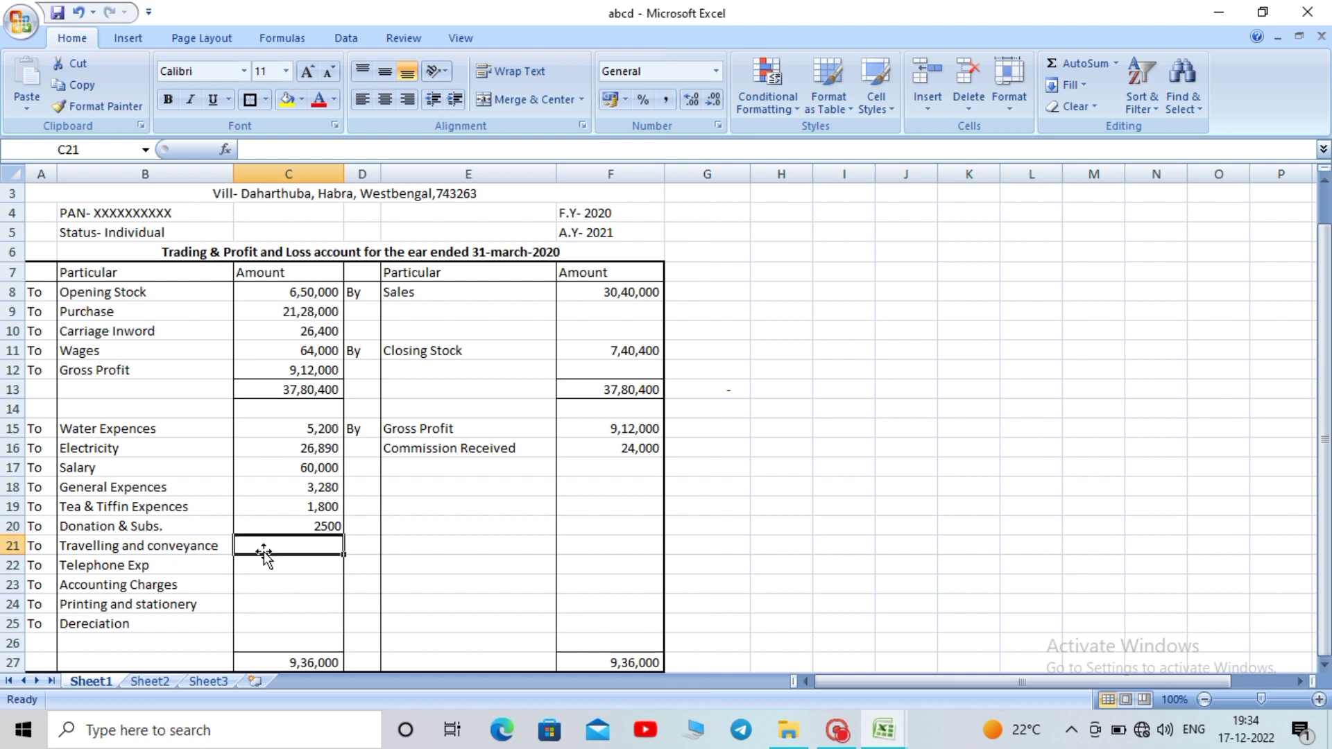
{"action": "type", "text": "35"}
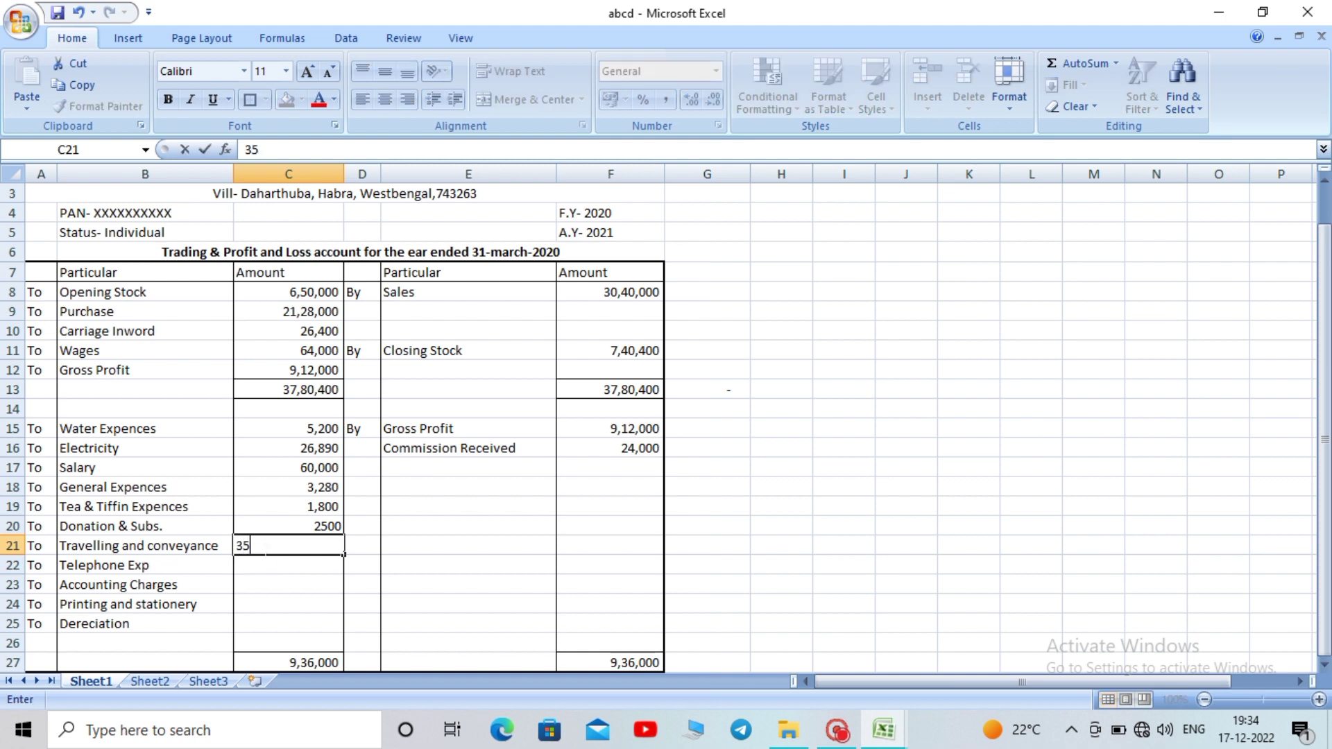
{"action": "type", "text": "00"}
{"action": "key", "text": "Return"}
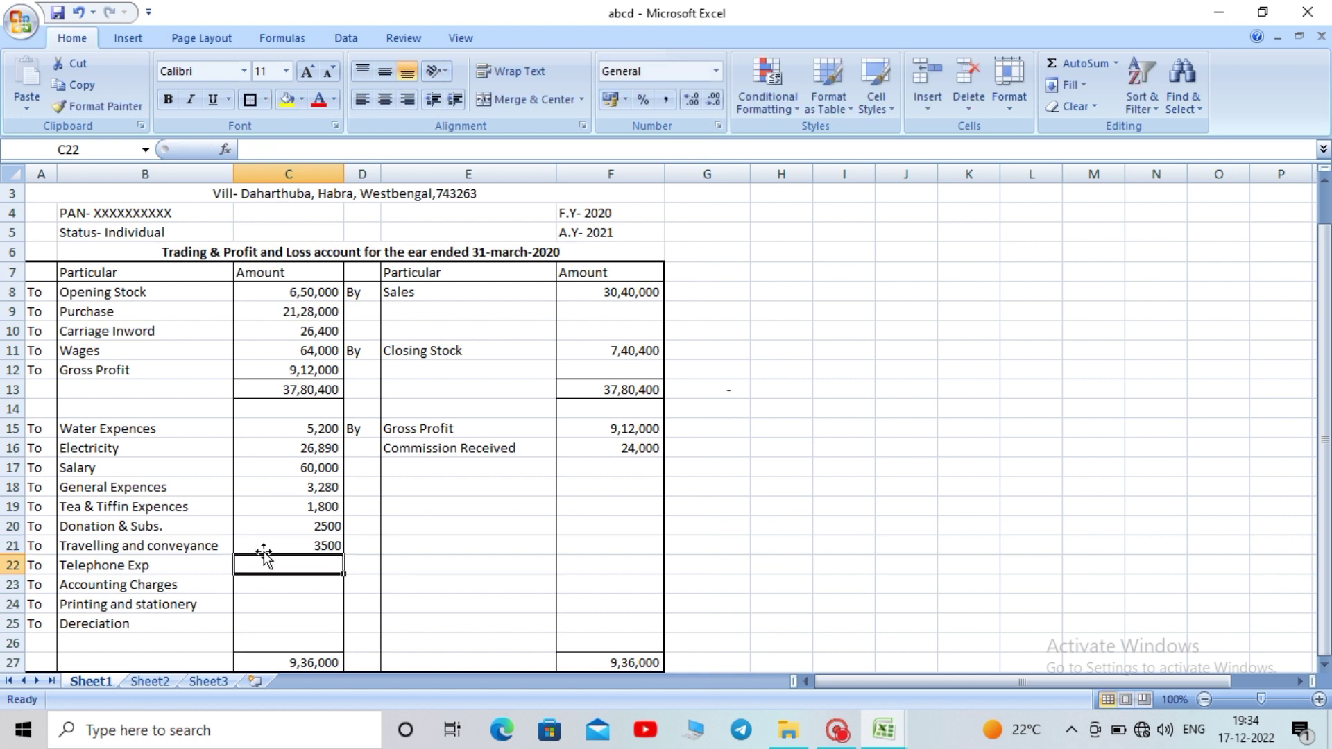
Enter 1800, 1000 and 1280 for Telephone, Accounting Charges and Printing and stationery
{"action": "type", "text": "1"}
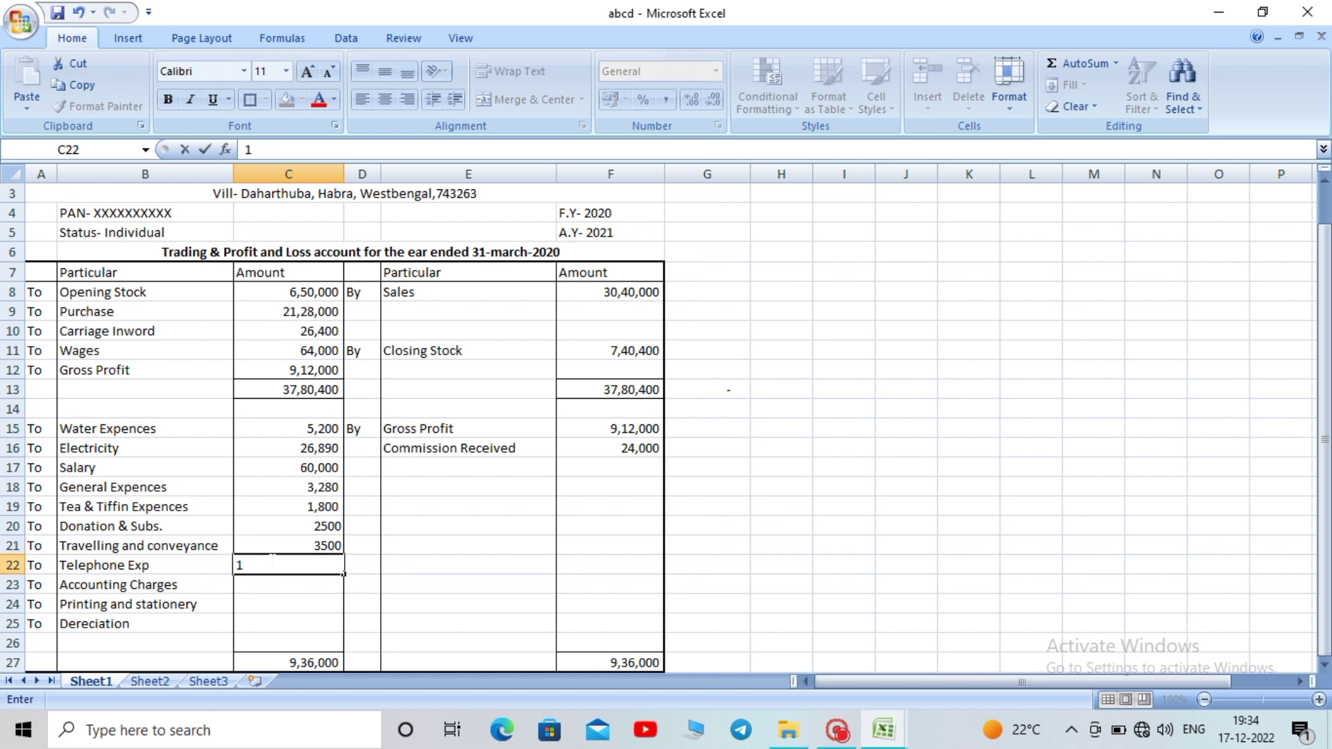
{"action": "type", "text": "800"}
{"action": "key", "text": "Return"}
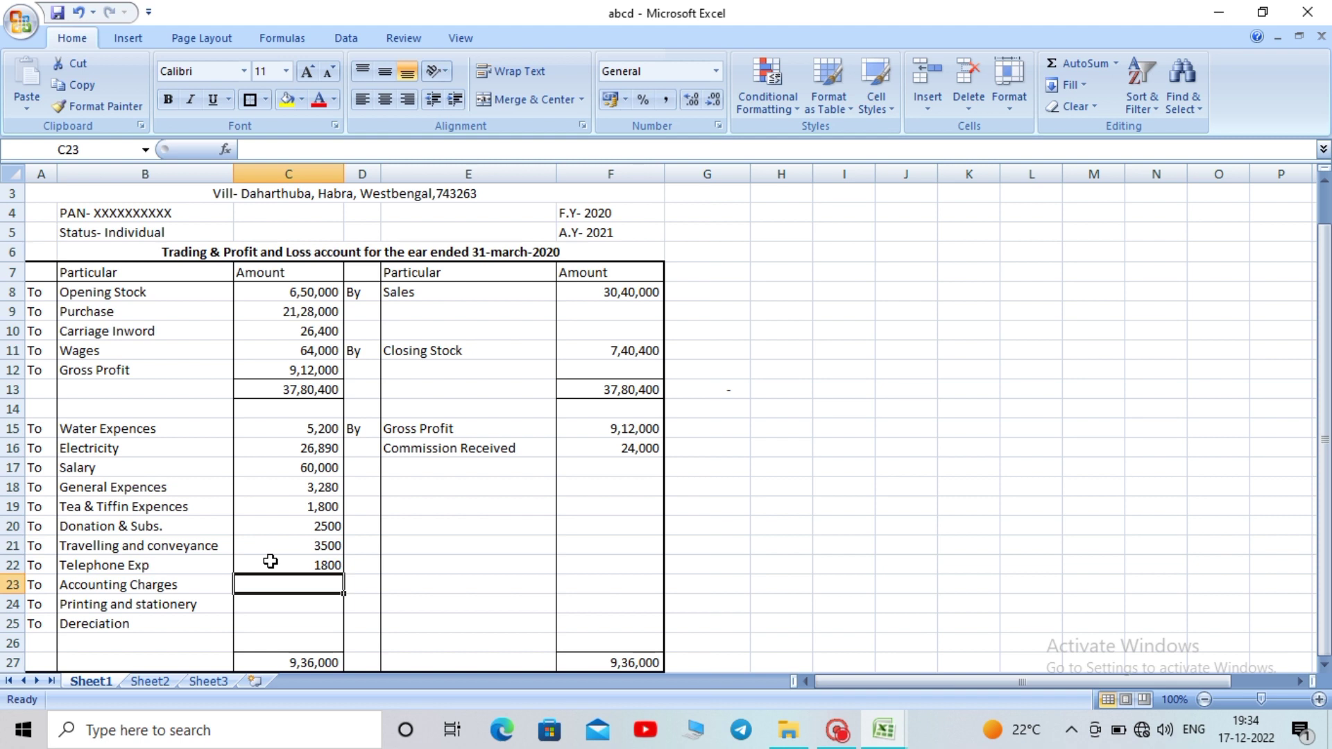
{"action": "type", "text": "10000"}
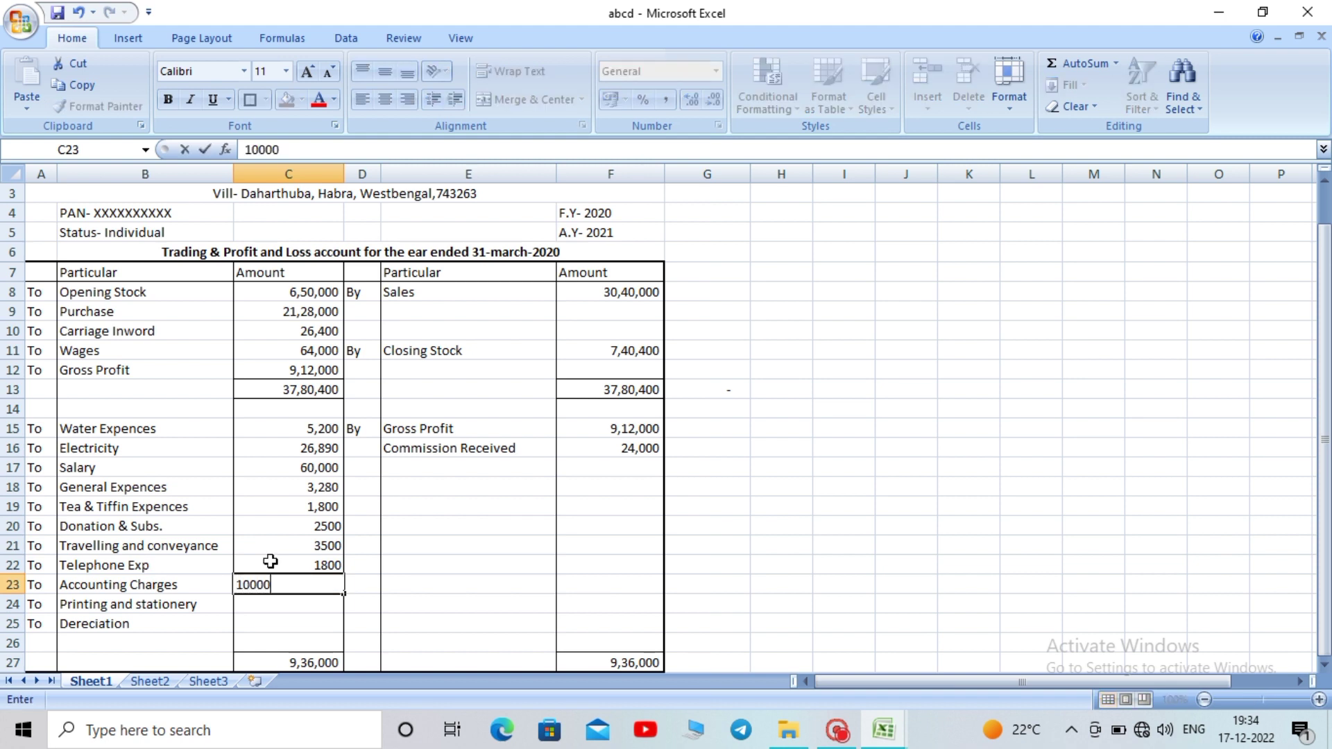
{"action": "key", "text": "BackSpace"}
{"action": "key", "text": "Return"}
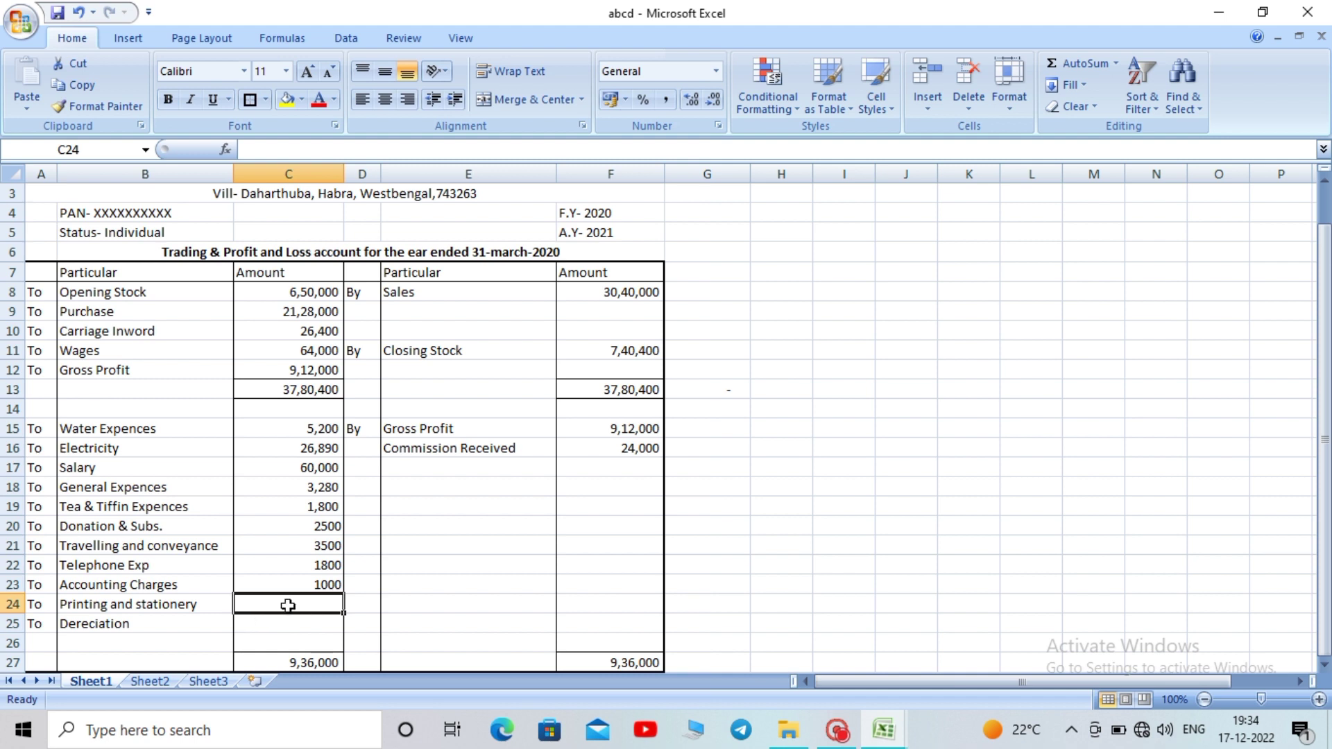
{"action": "type", "text": "1280"}
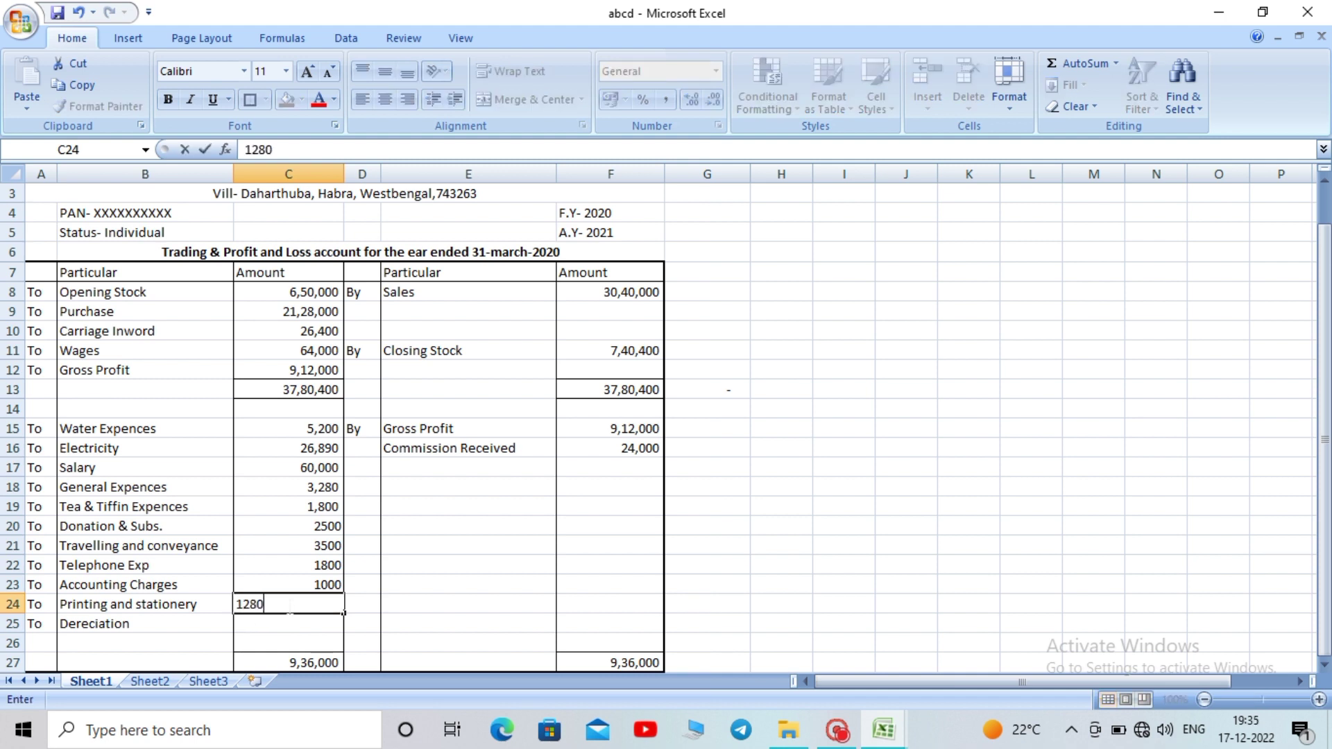
{"action": "key", "text": "Return"}
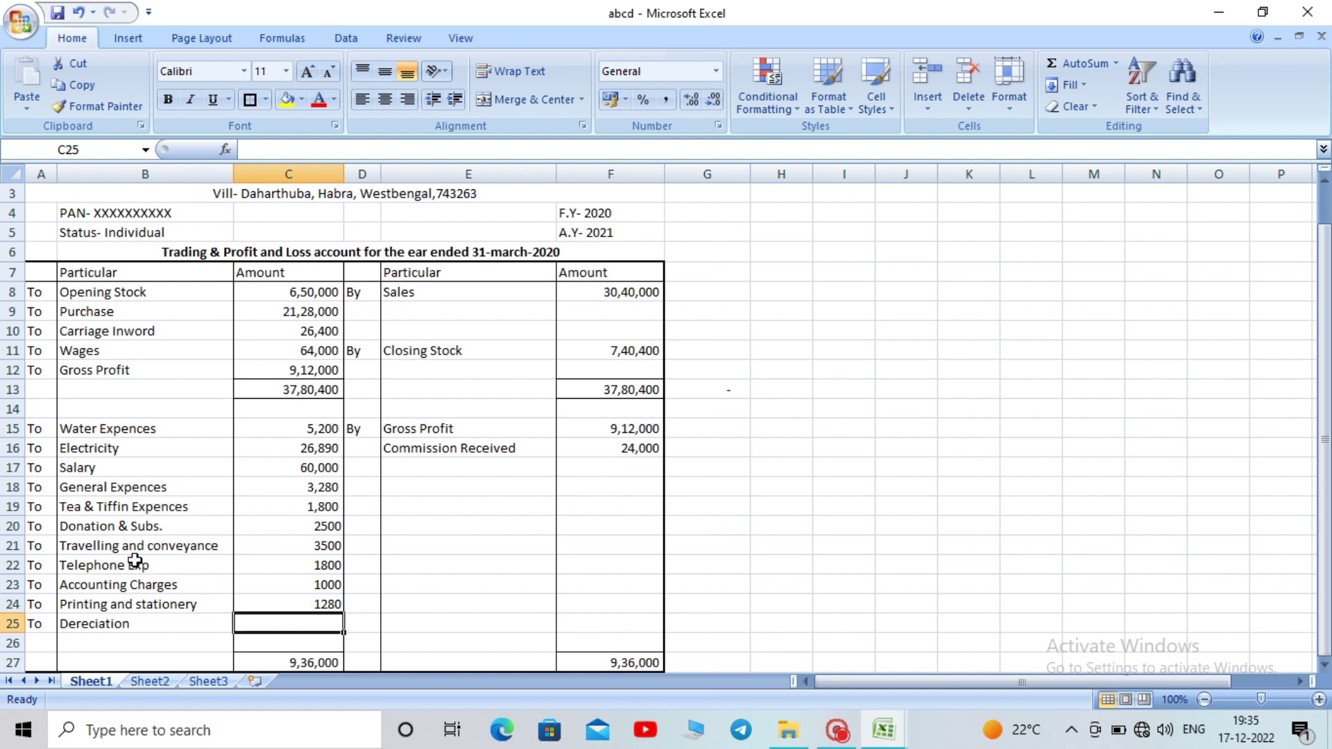
Restore the accidentally deleted Dereciation row and enter 60000 as its amount in C25
{"action": "left_click", "coordinate": [10, 624]}
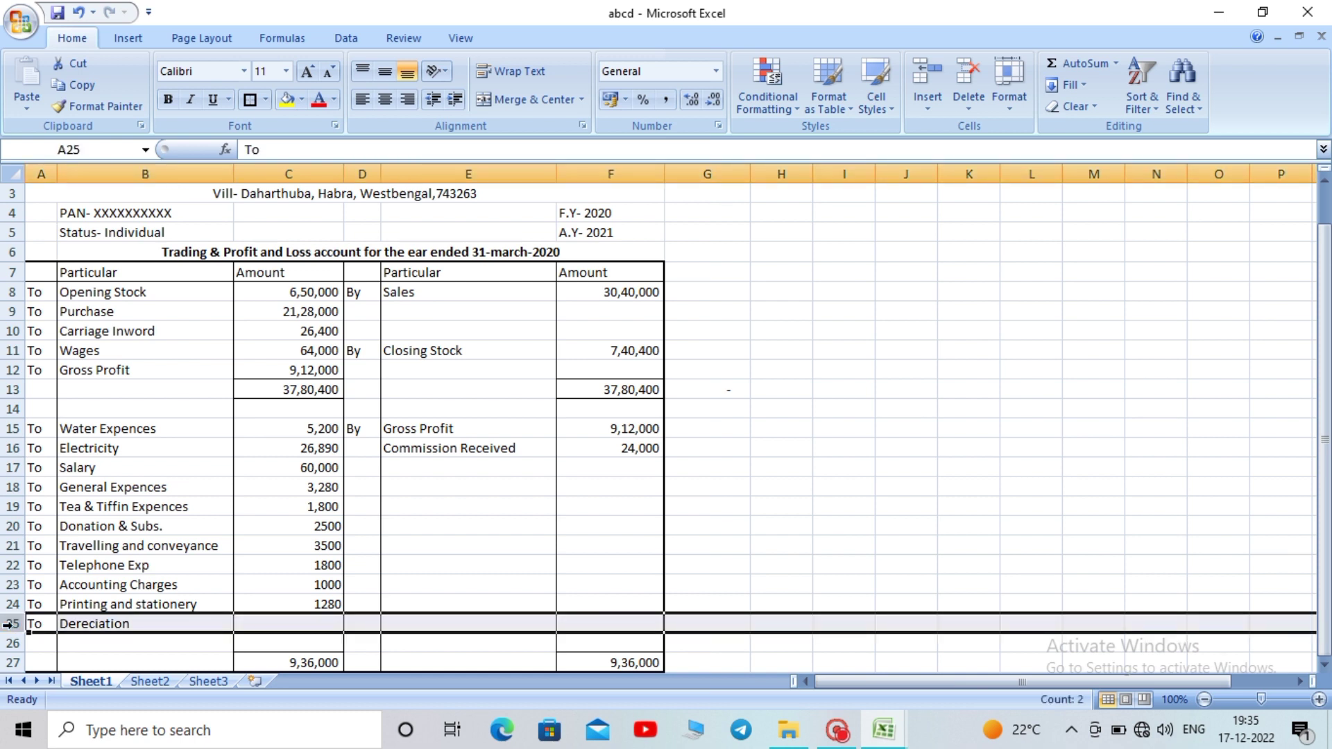
{"action": "key", "text": "ctrl+minus"}
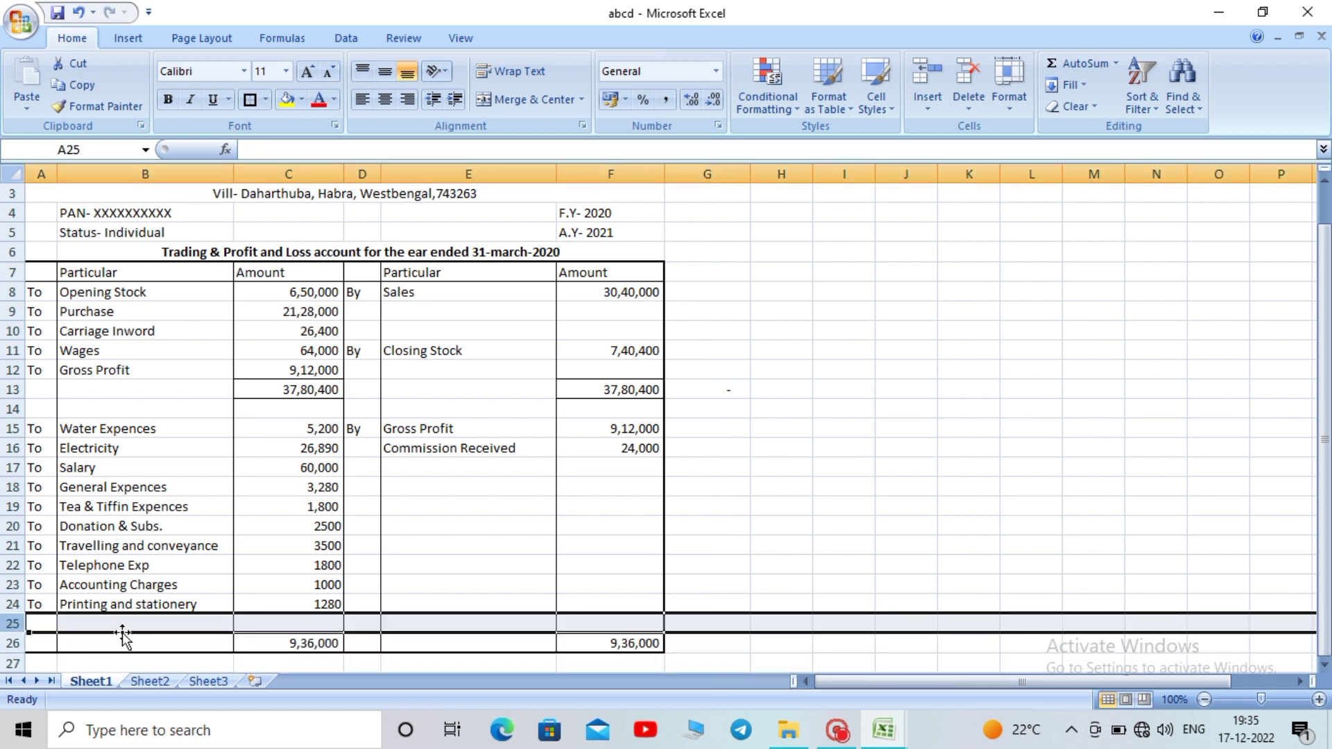
{"action": "left_click", "coordinate": [110, 625]}
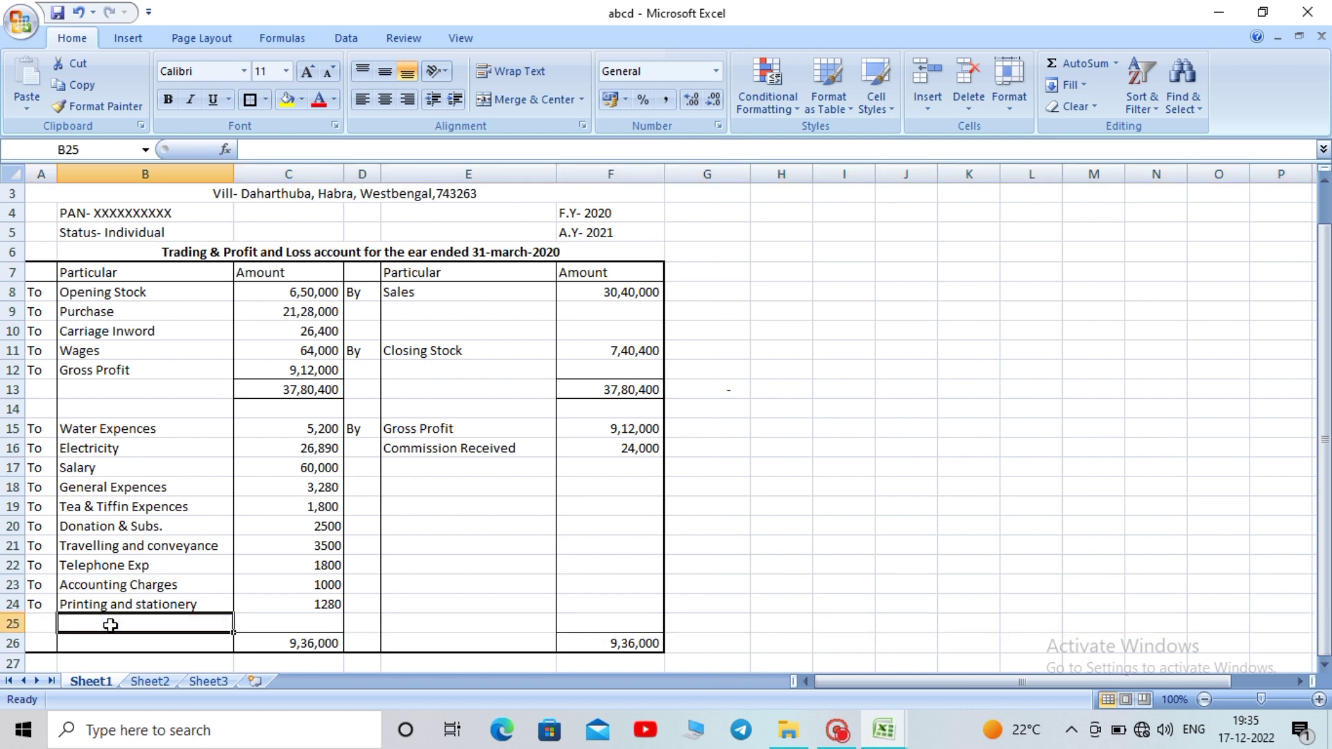
{"action": "key", "text": "ctrl+z"}
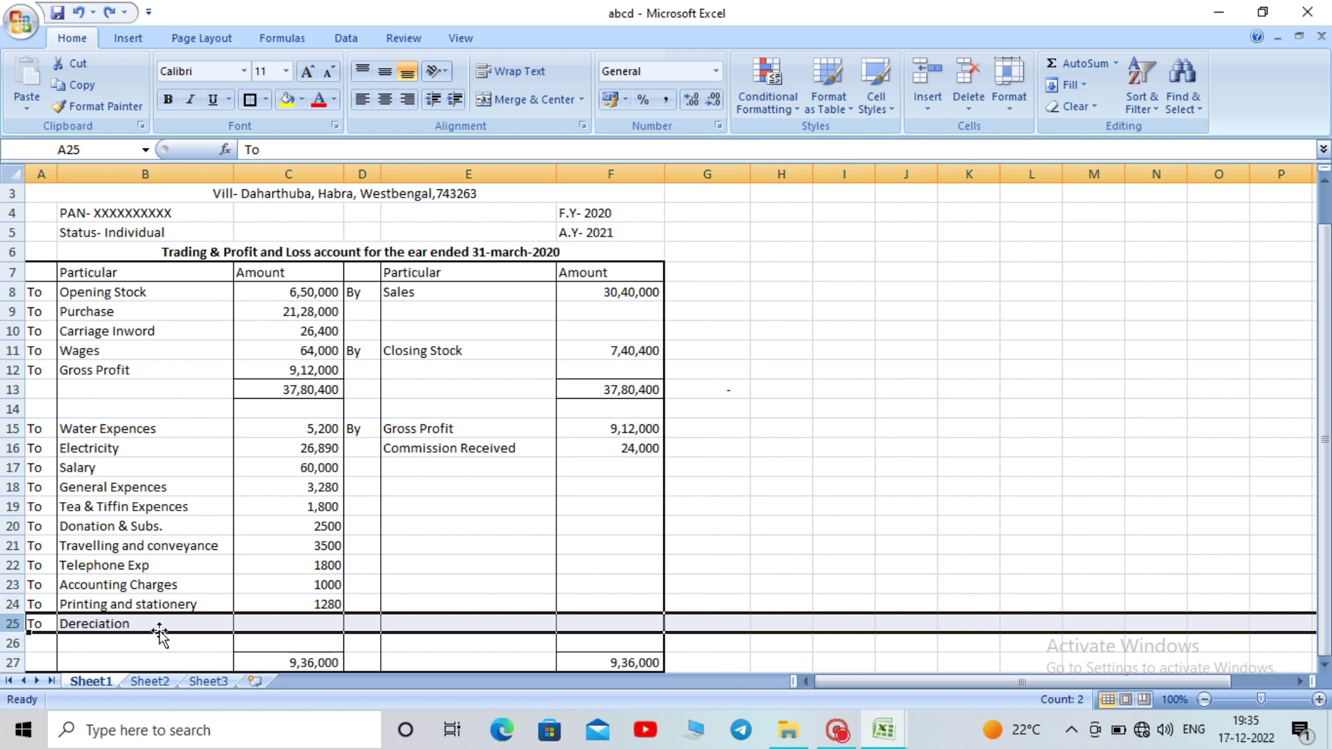
{"action": "left_click", "coordinate": [296, 623]}
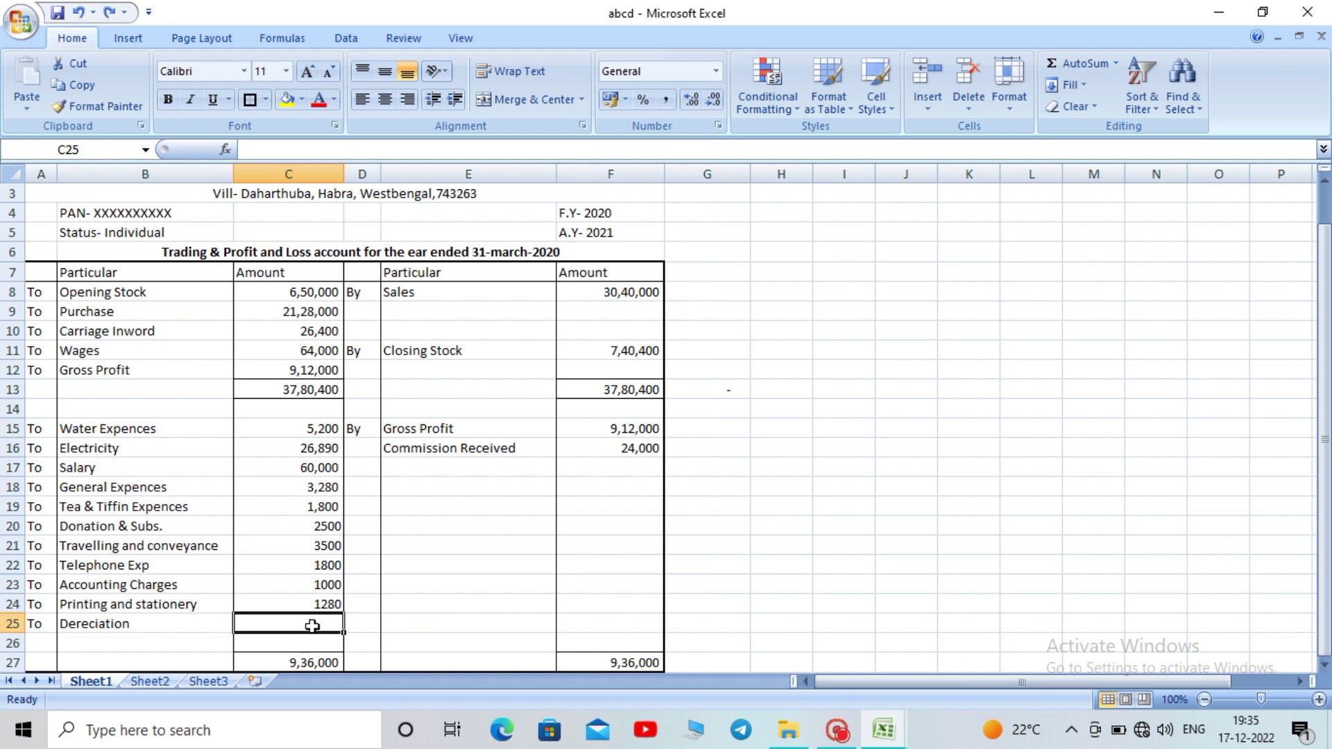
{"action": "type", "text": "6"}
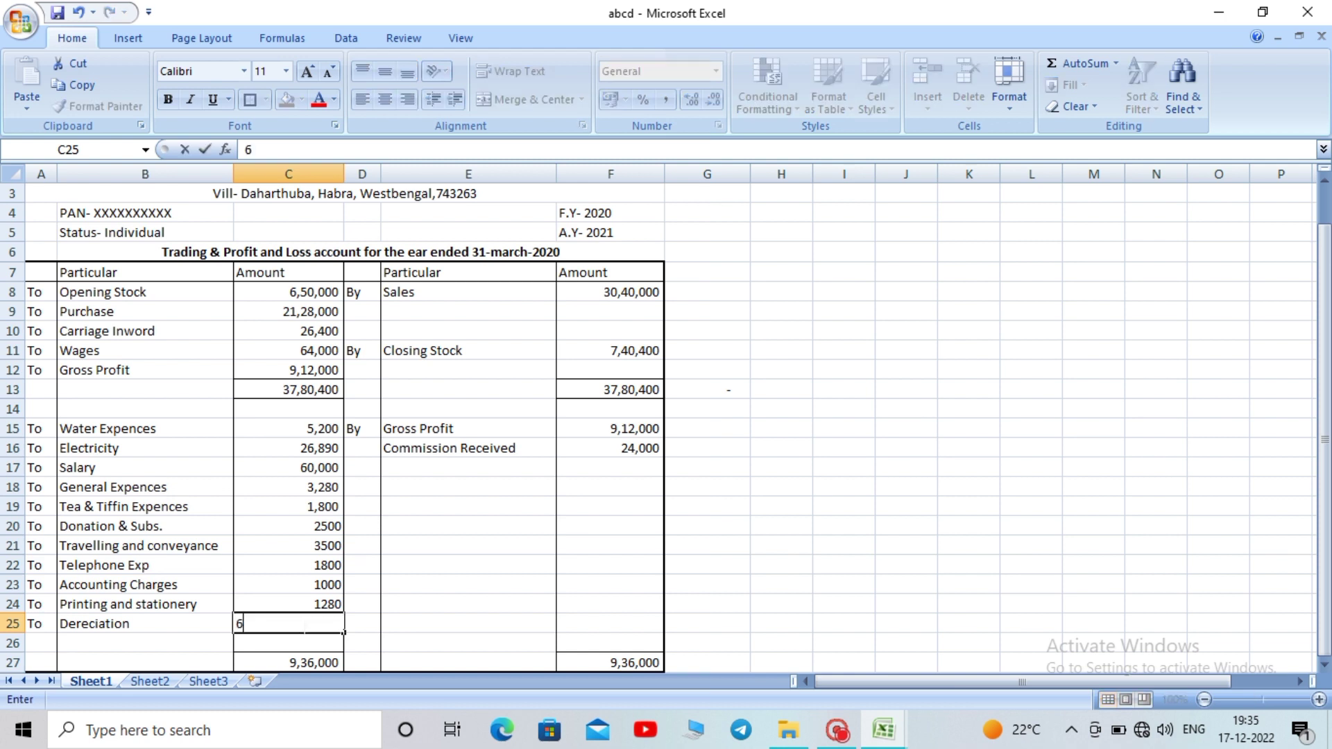
{"action": "type", "text": "0000"}
{"action": "key", "text": "Return"}
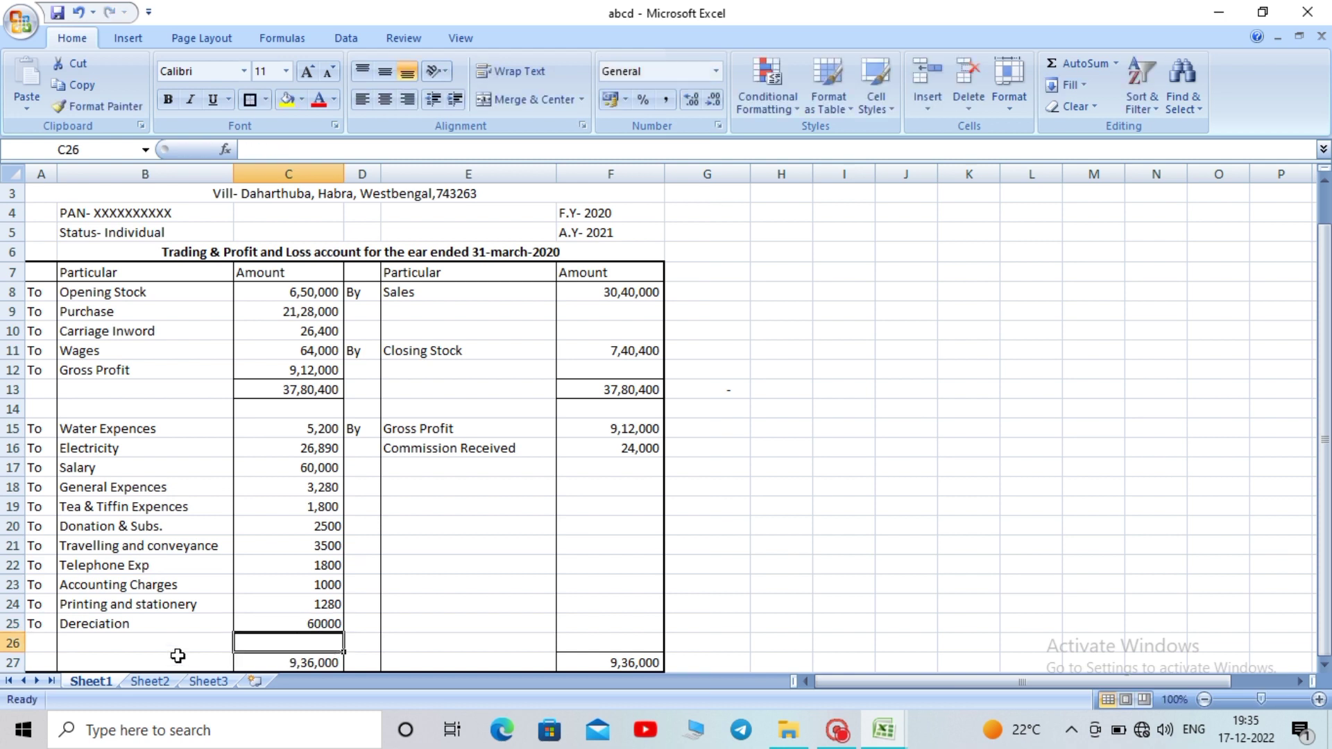
{"action": "left_click", "coordinate": [168, 647]}
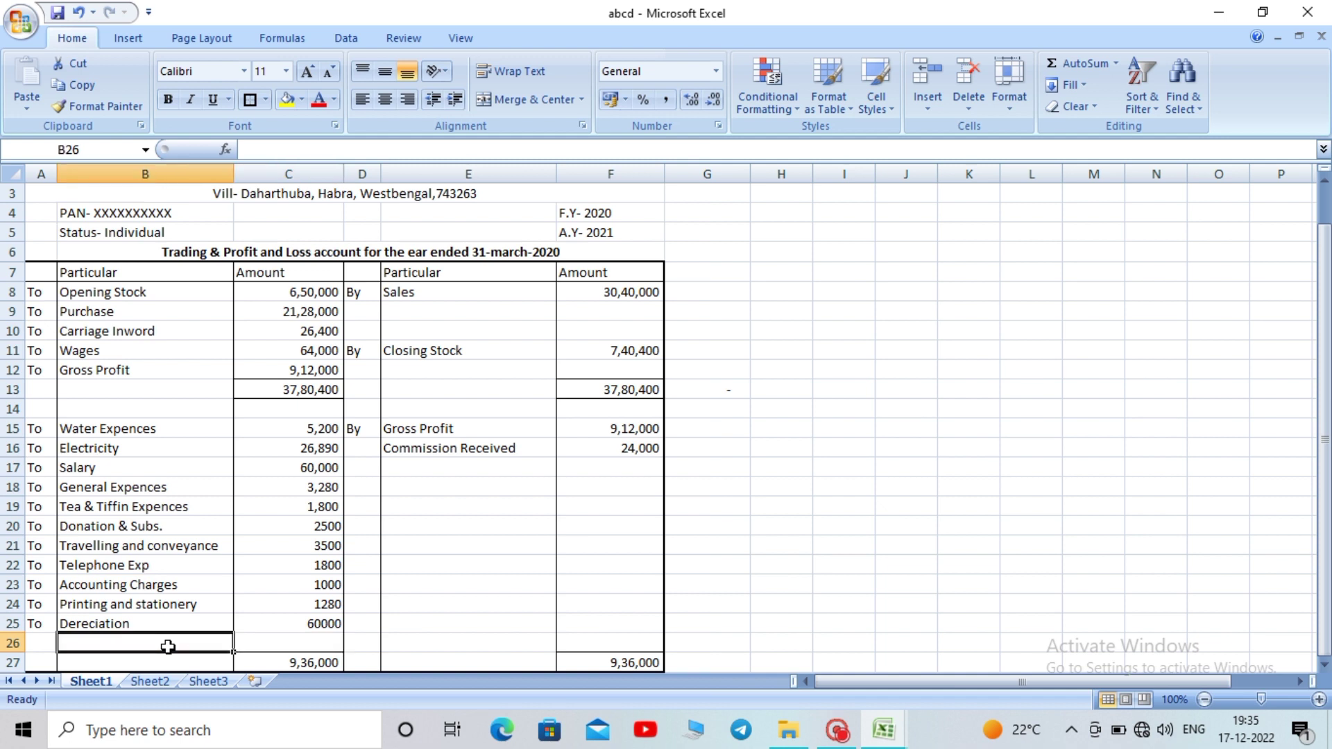
Type the Net Profit label in B26
{"action": "type", "text": "N"}
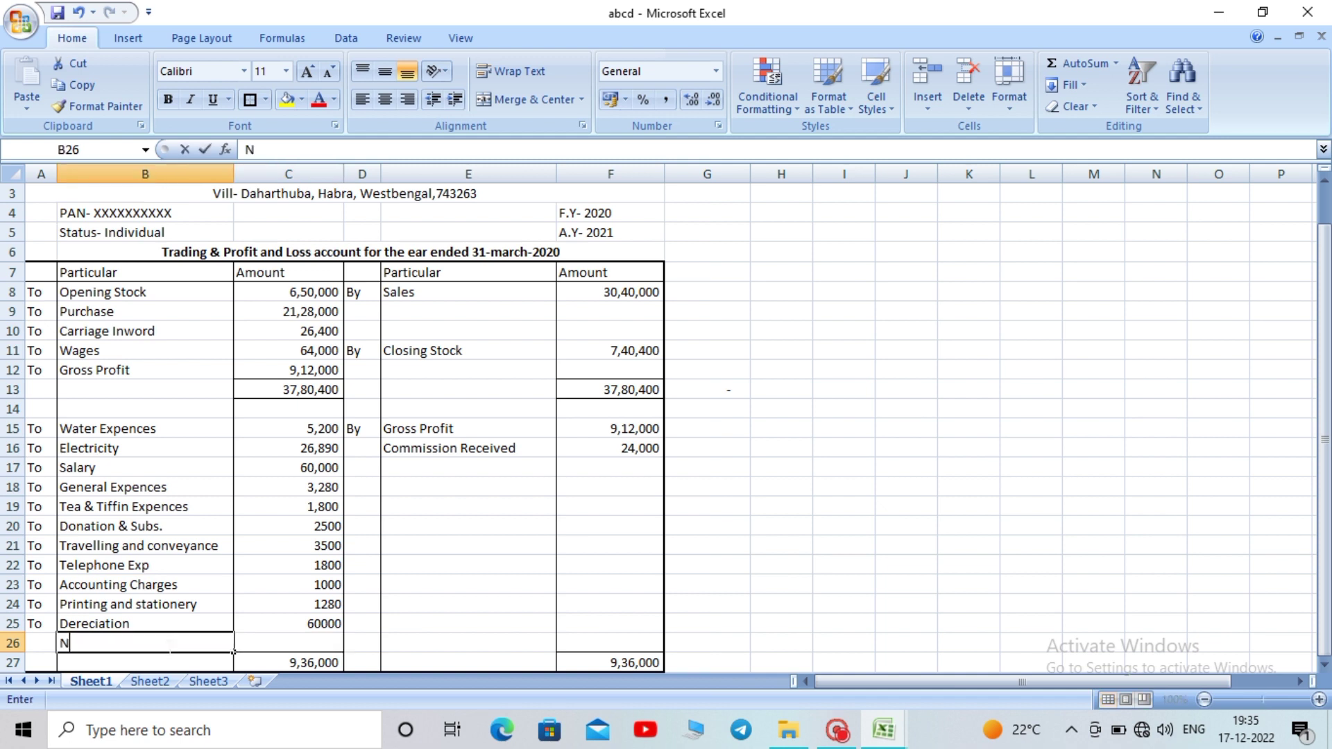
{"action": "type", "text": "et P"}
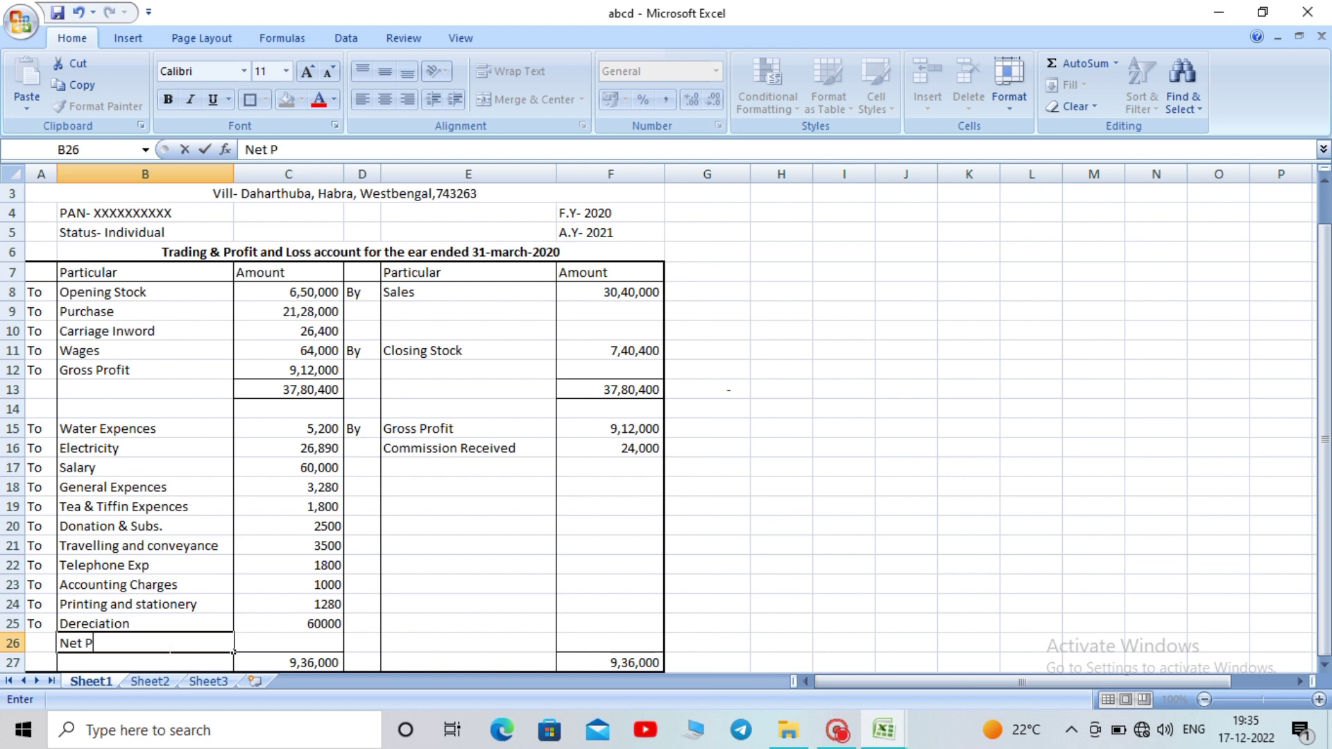
{"action": "type", "text": "rofit"}
{"action": "left_click", "coordinate": [493, 605]}
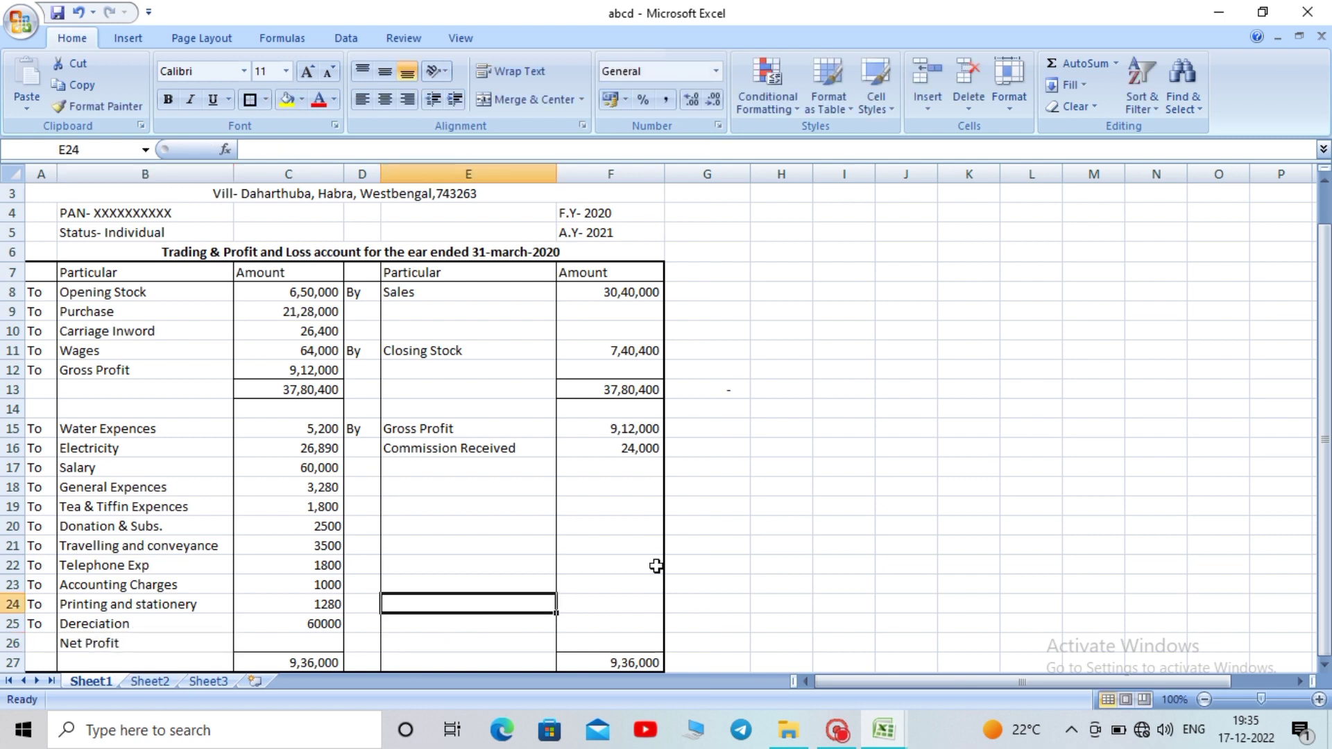
{"action": "left_click_drag", "start_coordinate": [1324, 326], "coordinate": [1326, 330]}
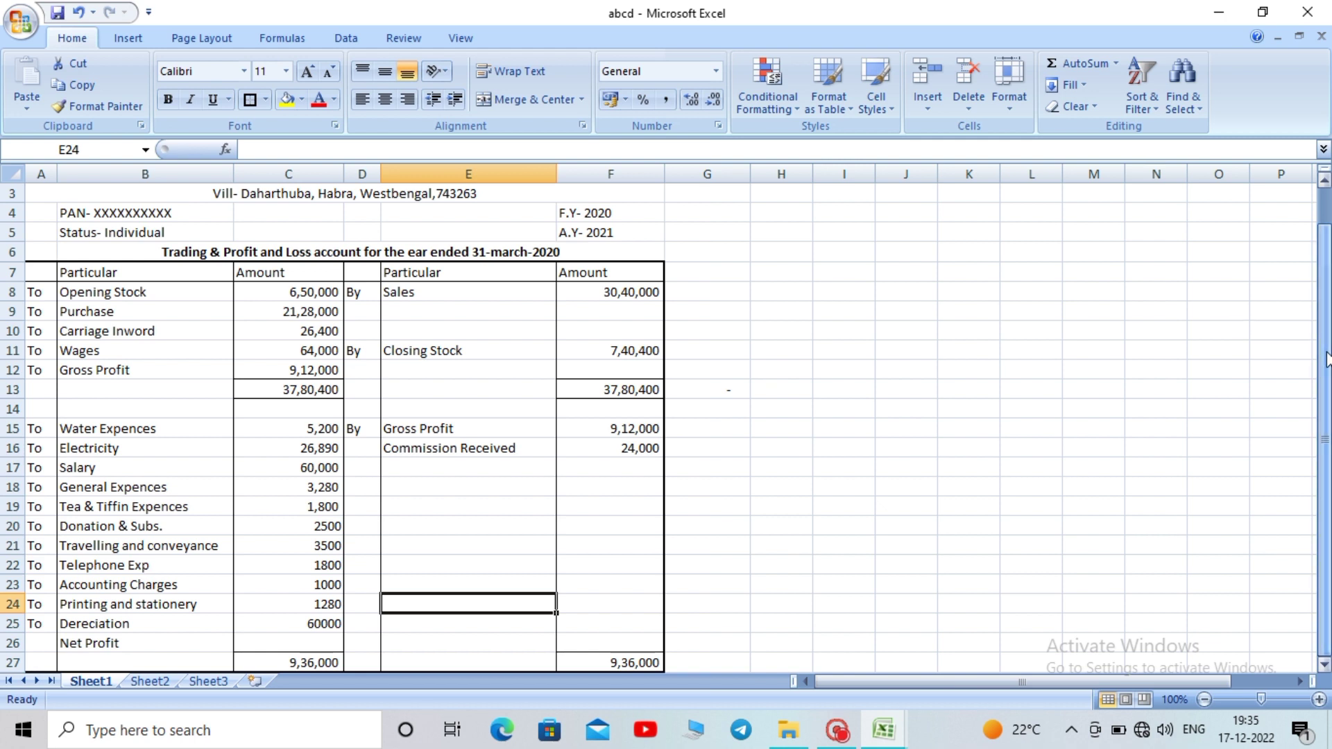
{"action": "left_click", "coordinate": [1324, 666]}
{"action": "left_click", "coordinate": [1323, 666]}
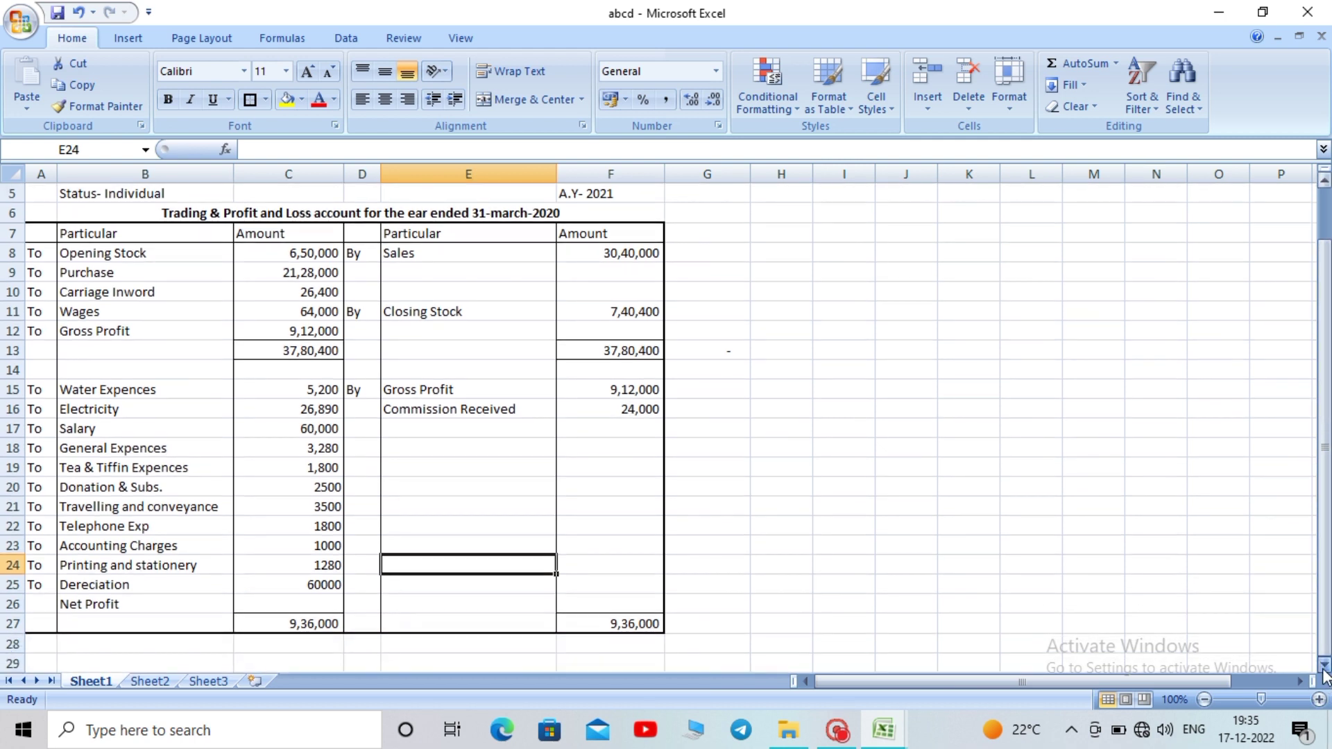
Enter =C27-SUM(C15:C25) in C26, giving a net profit of 7,68,750
{"action": "left_click", "coordinate": [328, 601]}
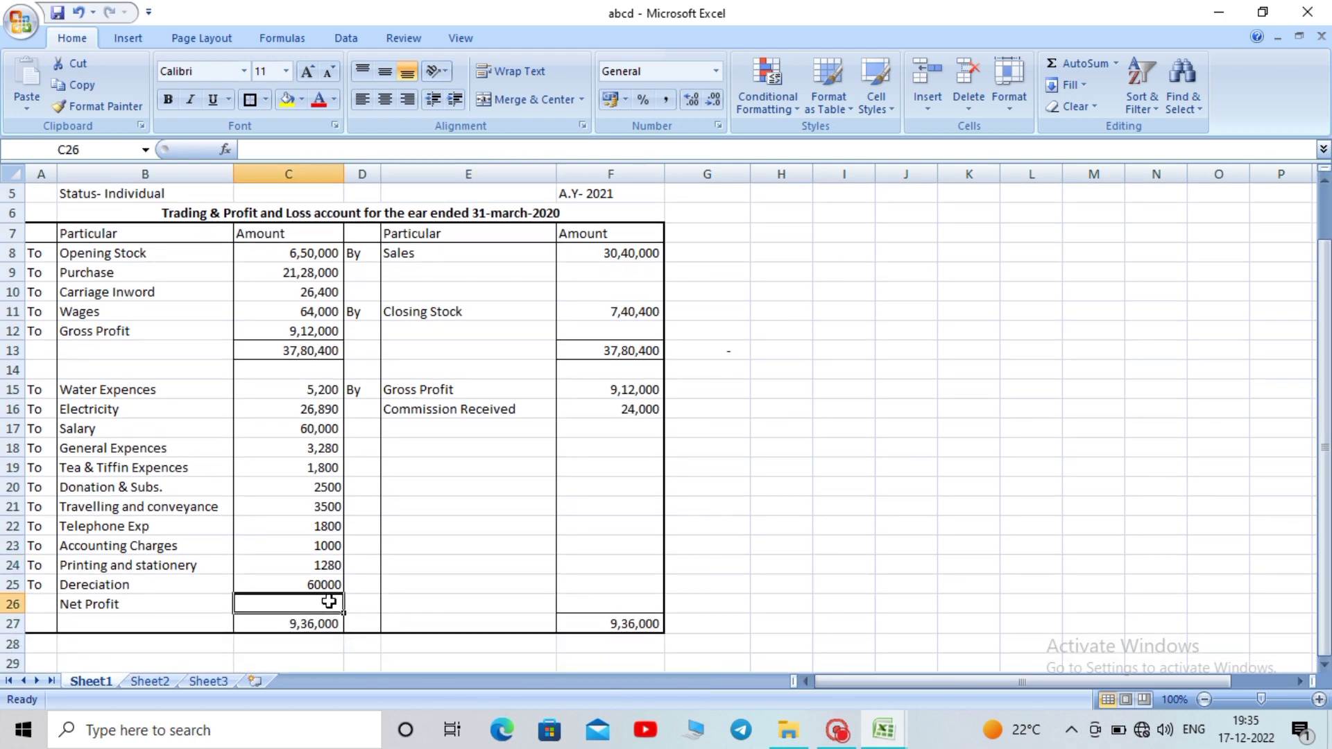
{"action": "type", "text": "="}
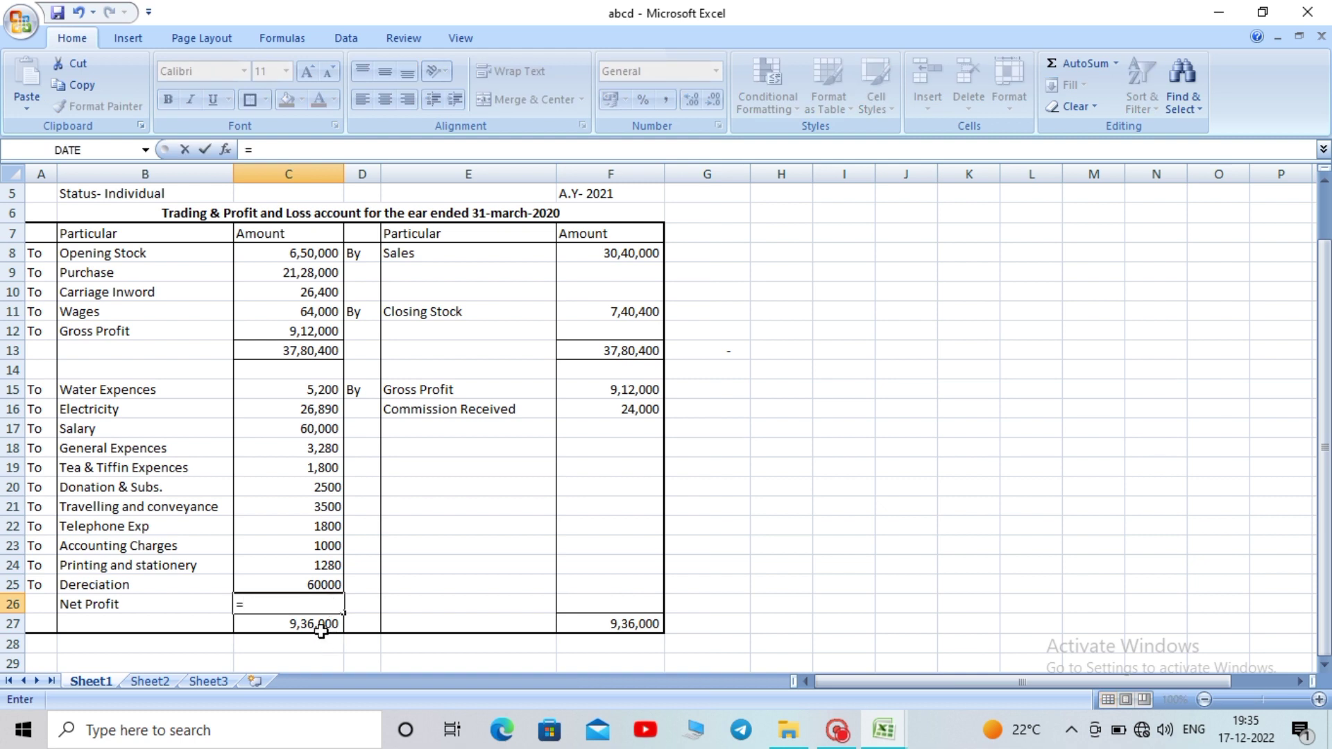
{"action": "left_click", "coordinate": [316, 626]}
{"action": "type", "text": "-"}
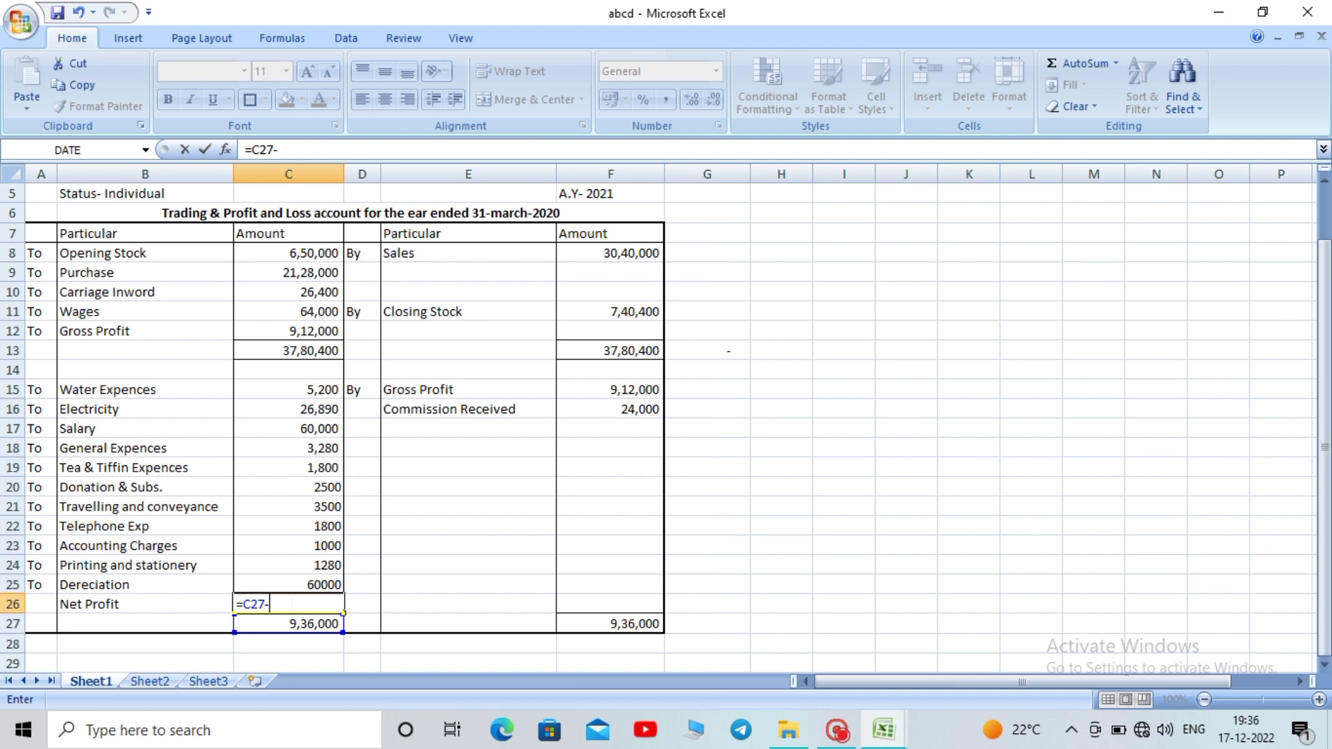
{"action": "type", "text": "s"}
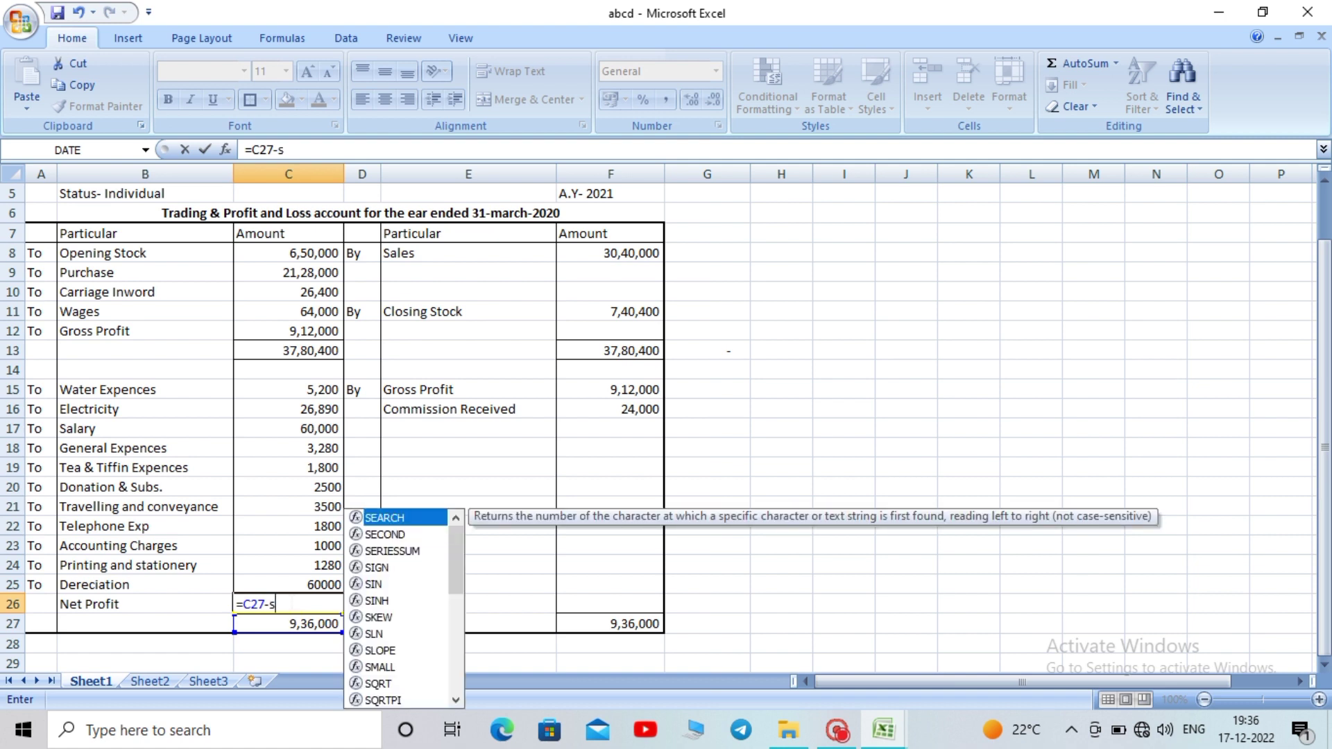
{"action": "type", "text": "um"}
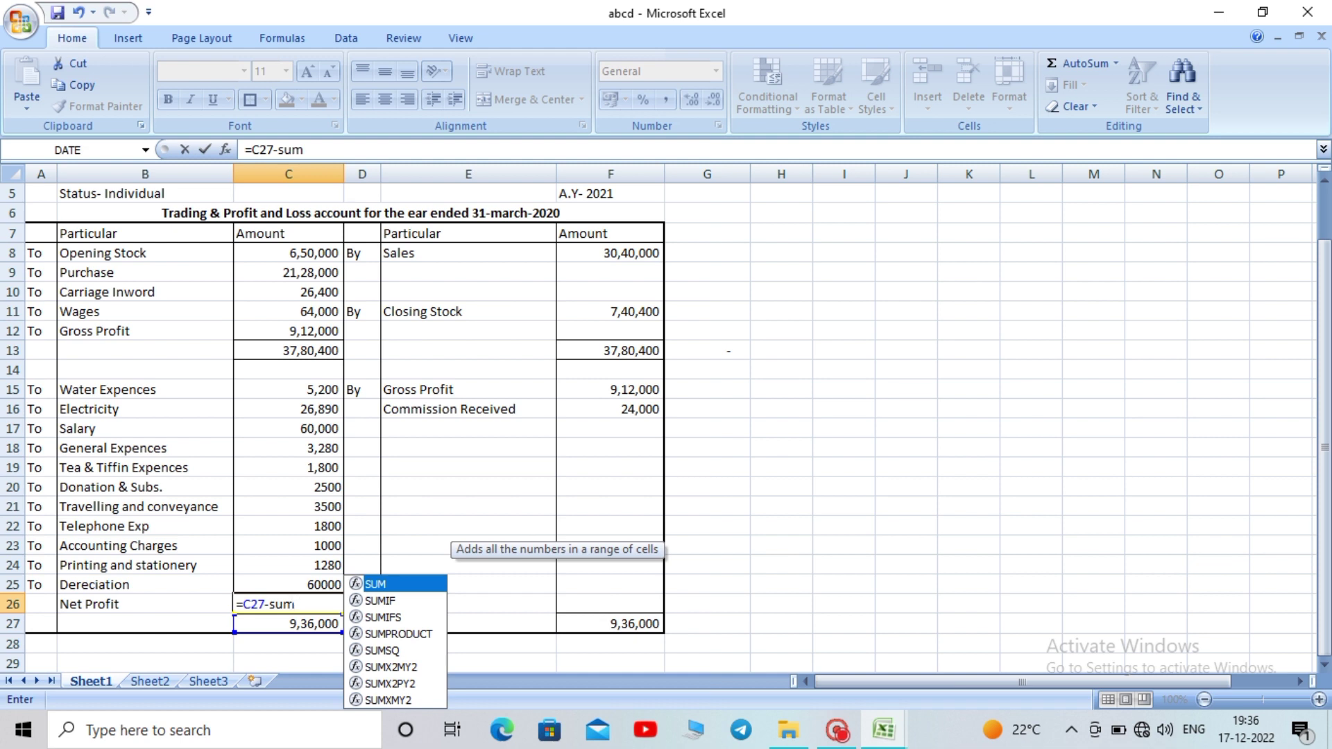
{"action": "type", "text": "("}
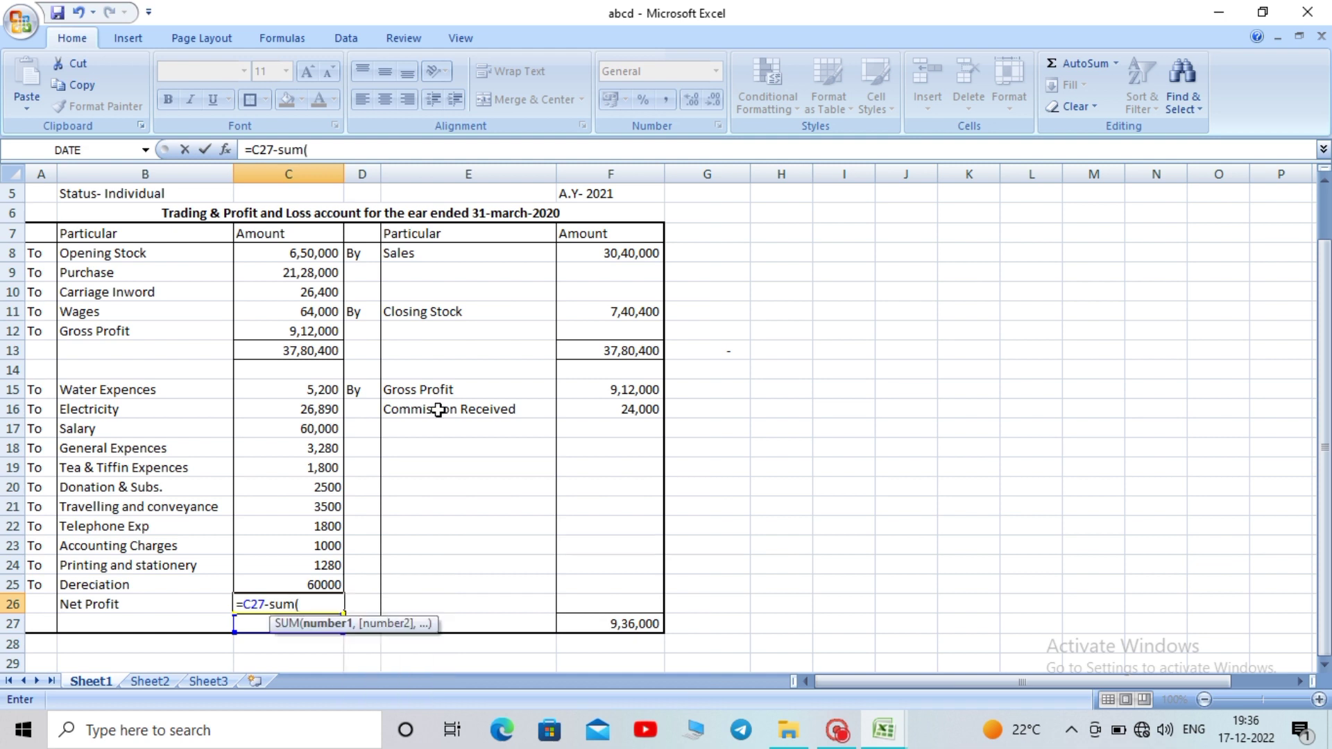
{"action": "left_click_drag", "start_coordinate": [324, 392], "coordinate": [334, 587]}
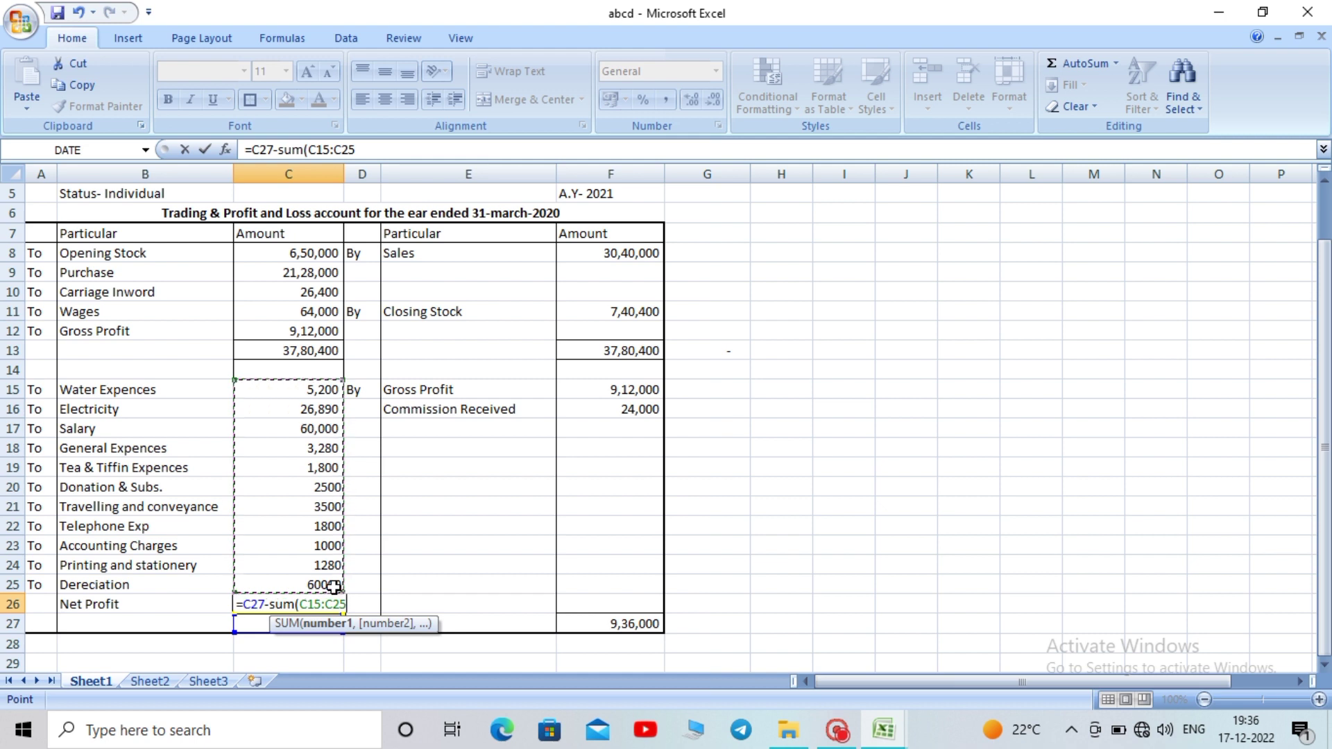
{"action": "type", "text": ")"}
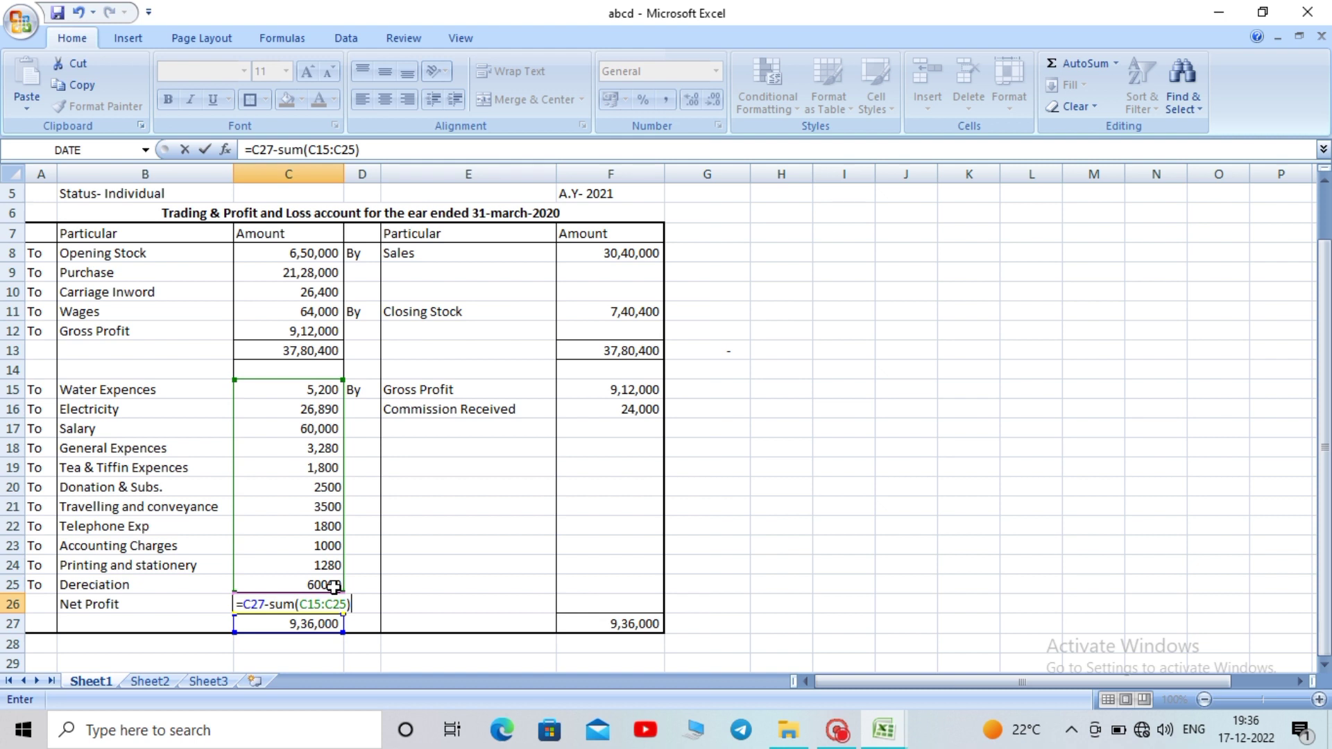
{"action": "key", "text": "Return"}
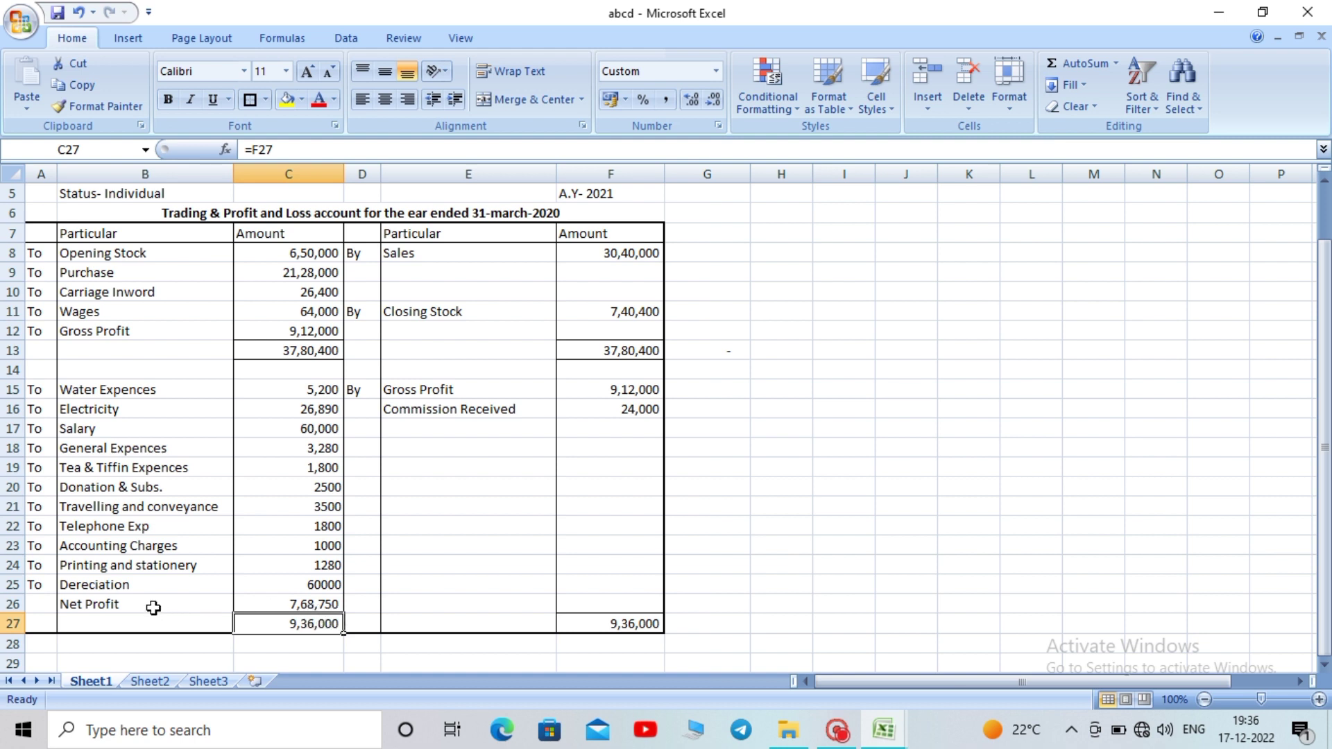
Fill To into A26 beside Net Profit with Ctrl+D
{"action": "left_click", "coordinate": [47, 604]}
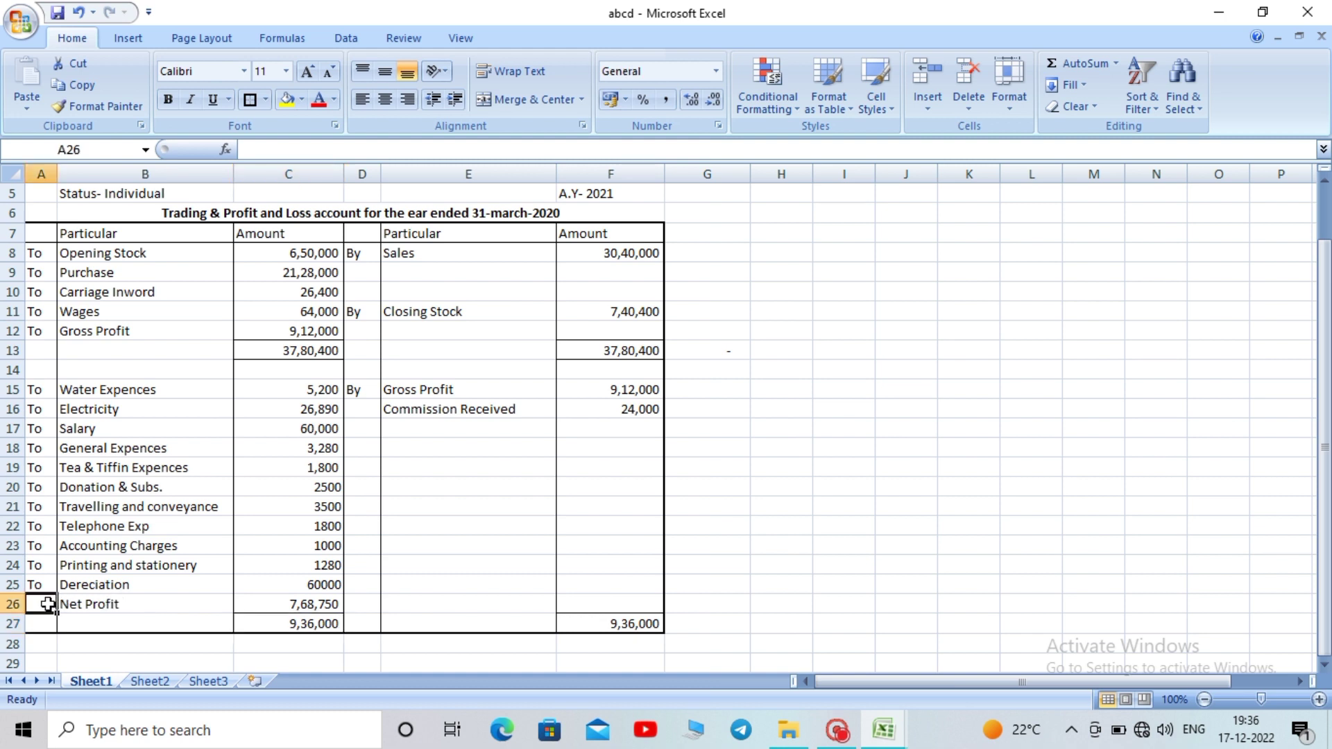
{"action": "key", "text": "ctrl+d"}
{"action": "mouse_move", "coordinate": [1329, 293]}
{"action": "left_mouse_down"}
{"action": "mouse_move", "coordinate": [1330, 266]}
{"action": "mouse_move", "coordinate": [1330, 280]}
{"action": "left_mouse_up"}
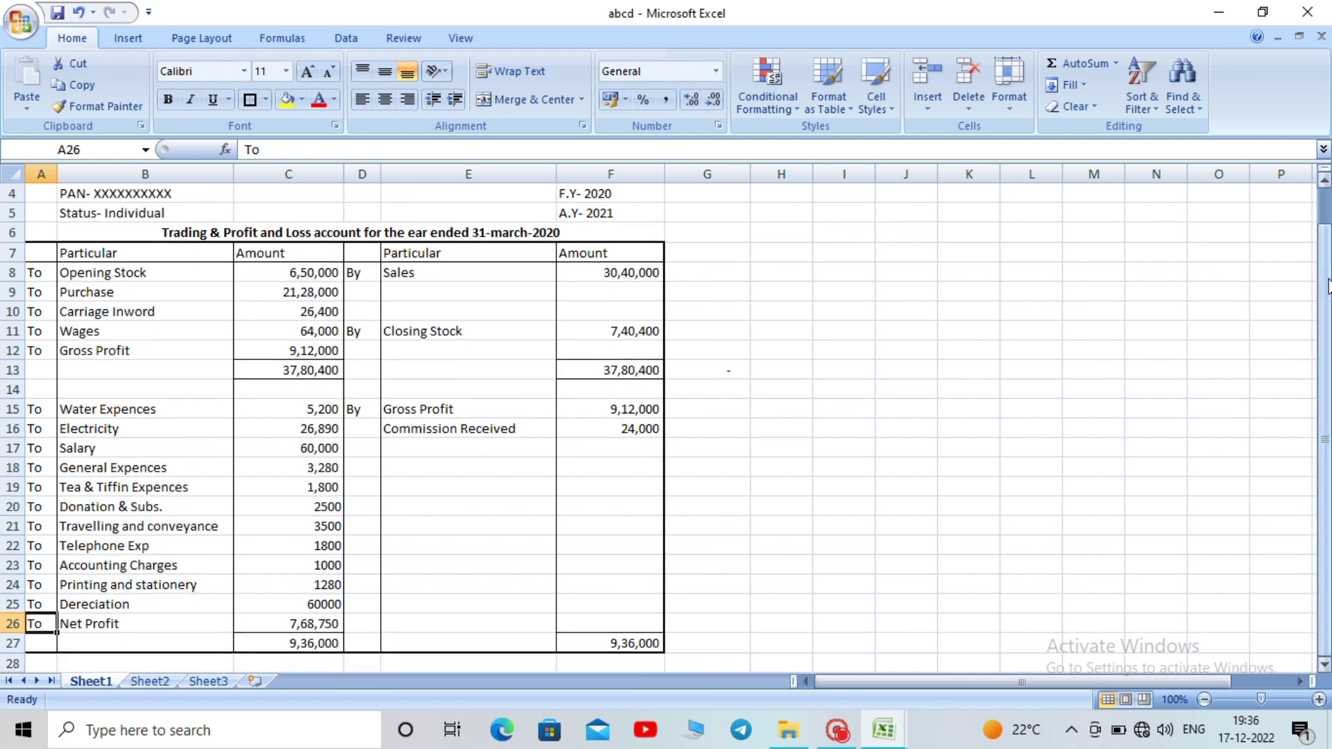
{"action": "left_click_drag", "start_coordinate": [1329, 284], "coordinate": [1322, 251]}
Relabel the gross profit entries as 'Gross Profit c/d' in row 12 and 'Gross Profit b/d' on the credit side
{"action": "left_click", "coordinate": [154, 367]}
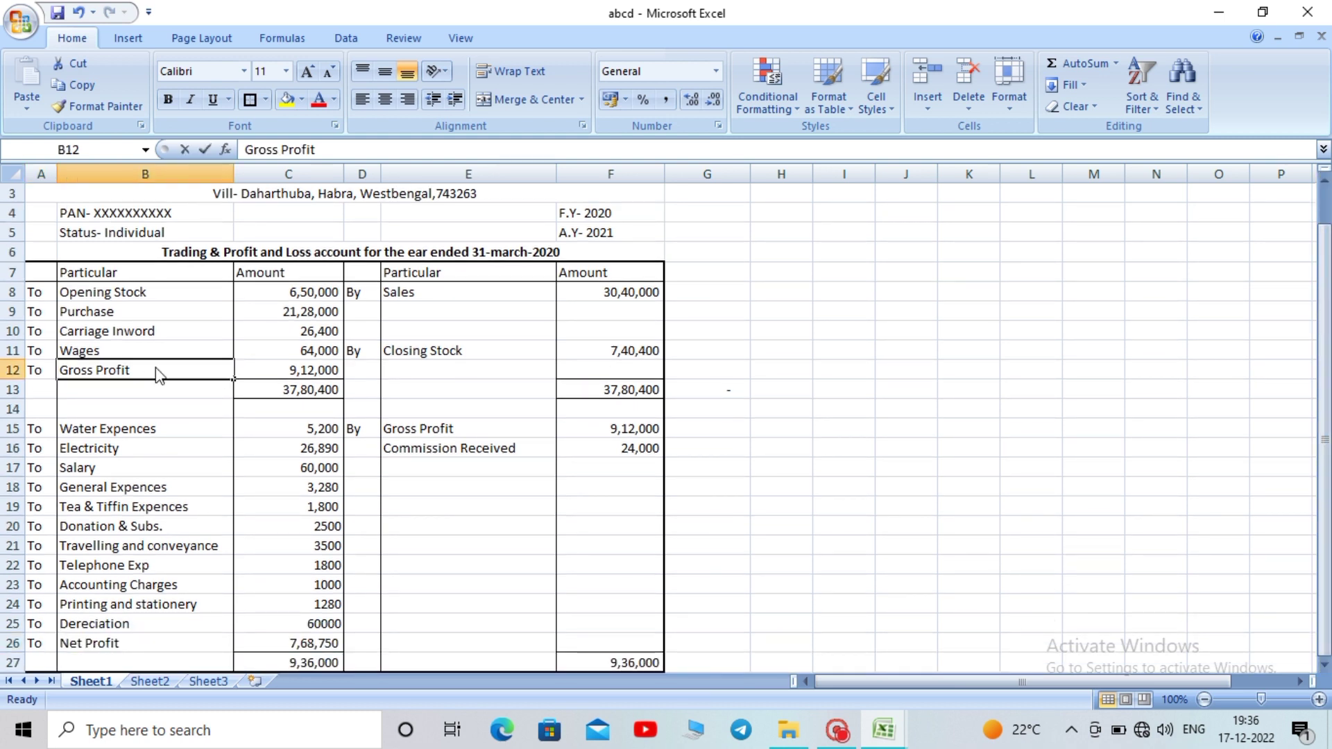
{"action": "double_click", "coordinate": [154, 367]}
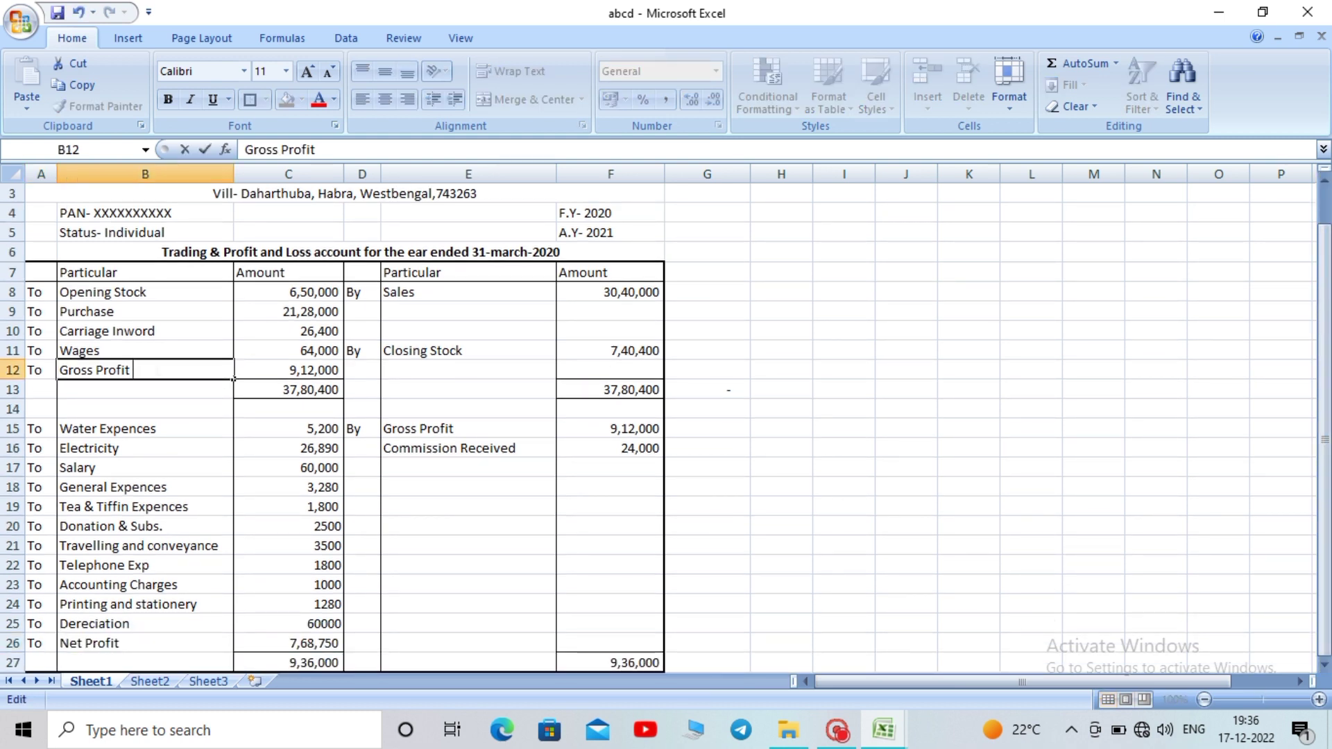
{"action": "type", "text": "C"}
{"action": "key", "text": "BackSpace"}
{"action": "key", "text": "BackSpace"}
{"action": "left_click", "coordinate": [495, 448]}
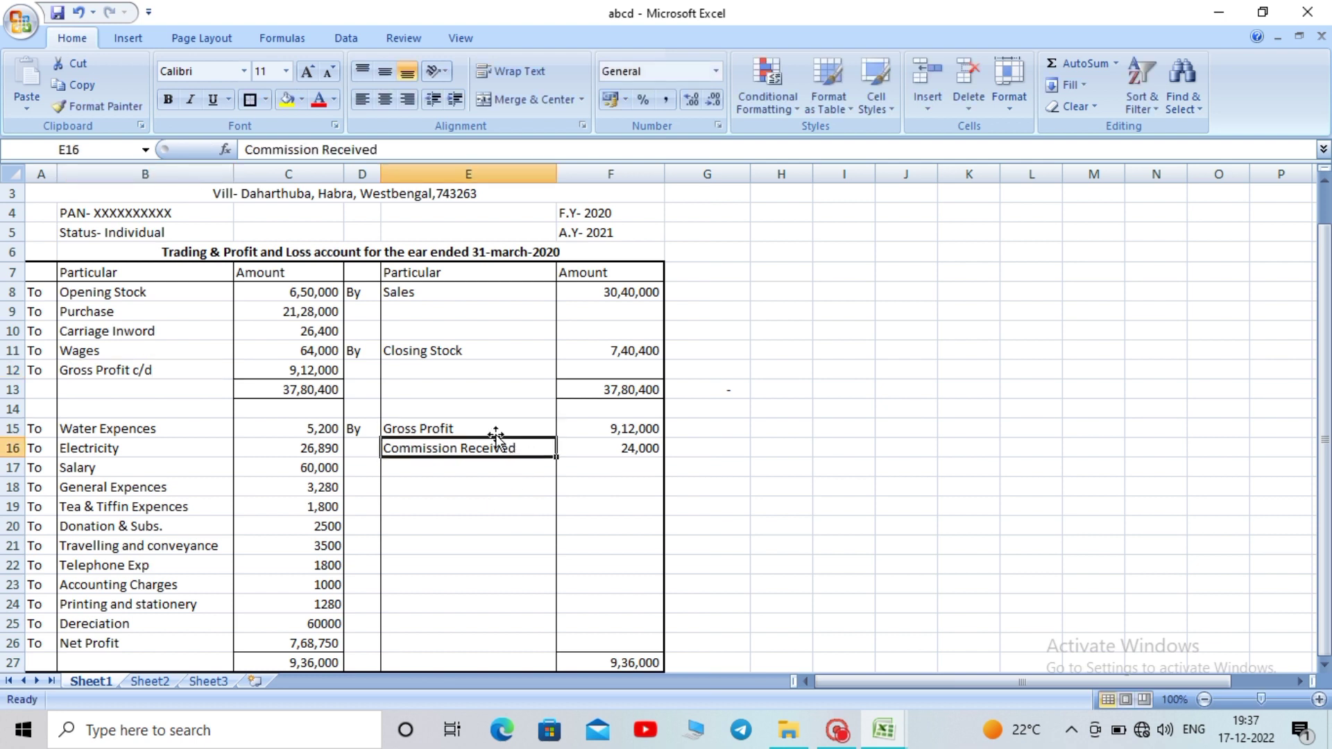
{"action": "double_click", "coordinate": [486, 428]}
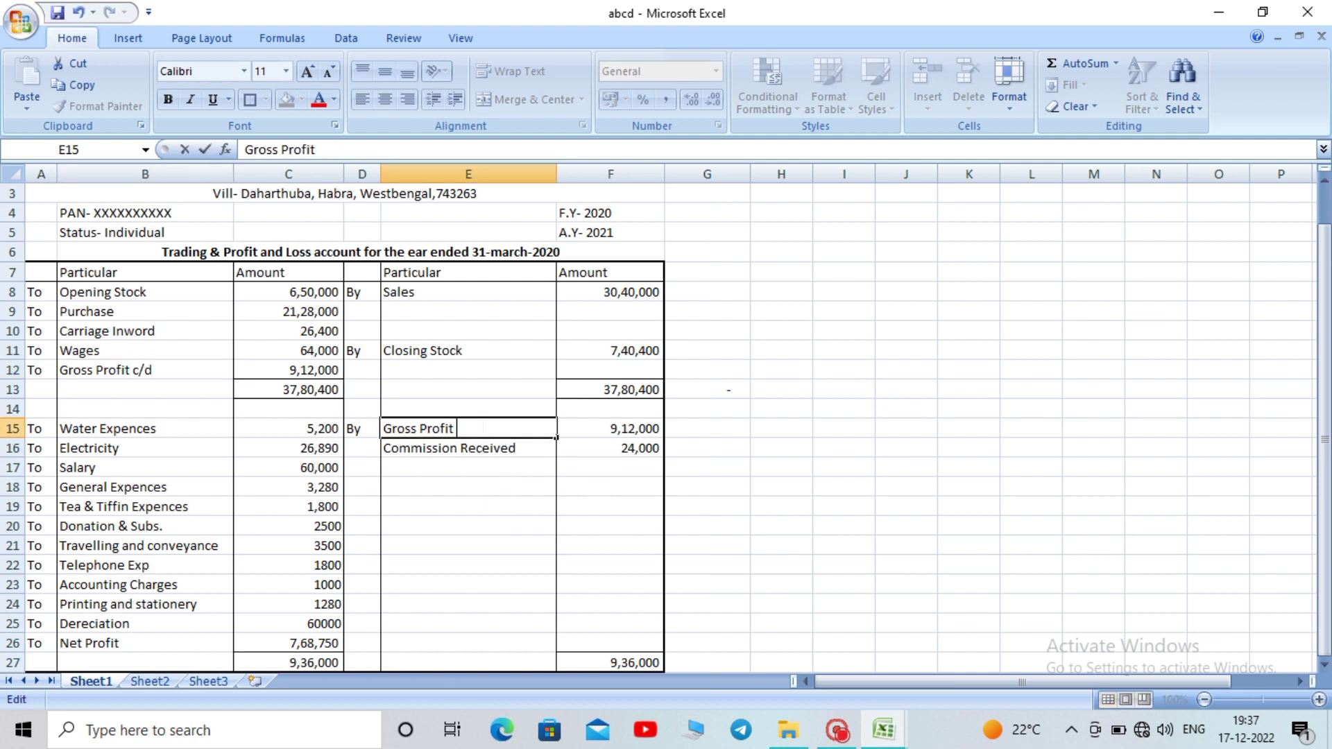
{"action": "type", "text": "b/d"}
{"action": "key", "text": "Return"}
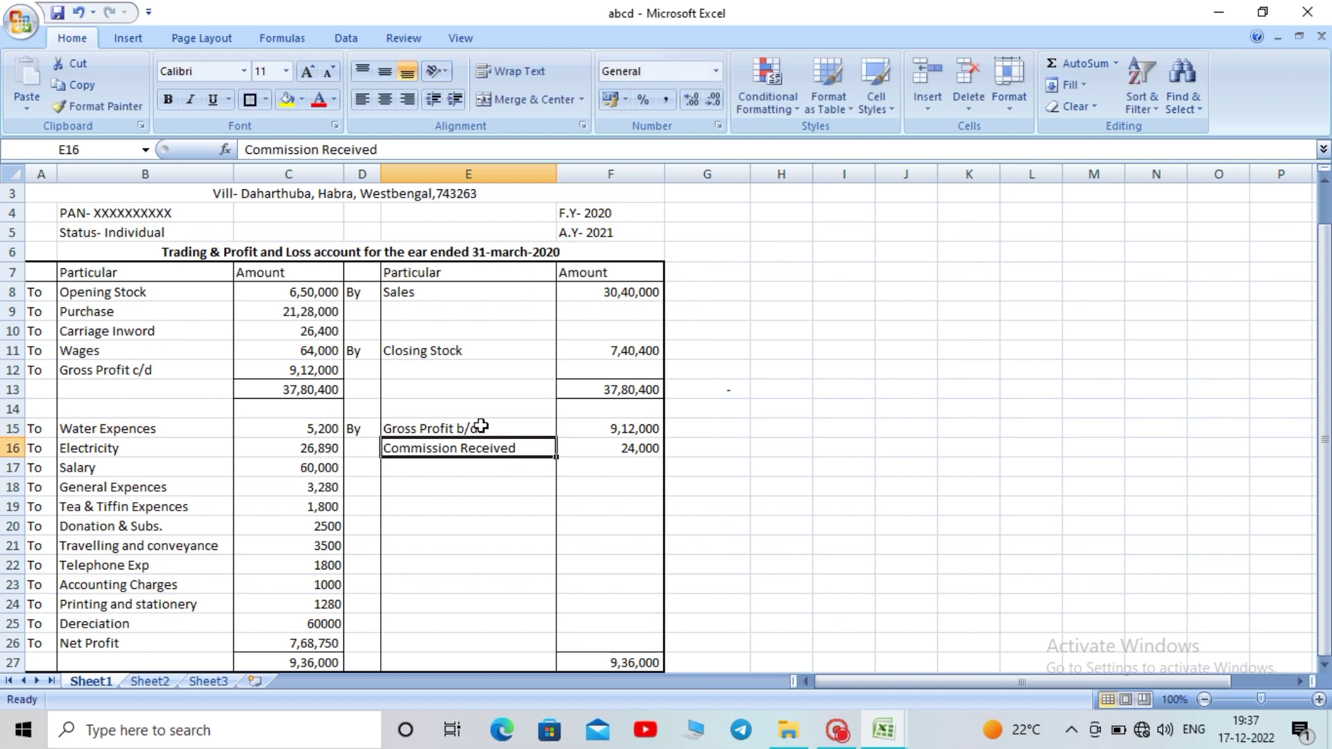
{"action": "left_click", "coordinate": [797, 408]}
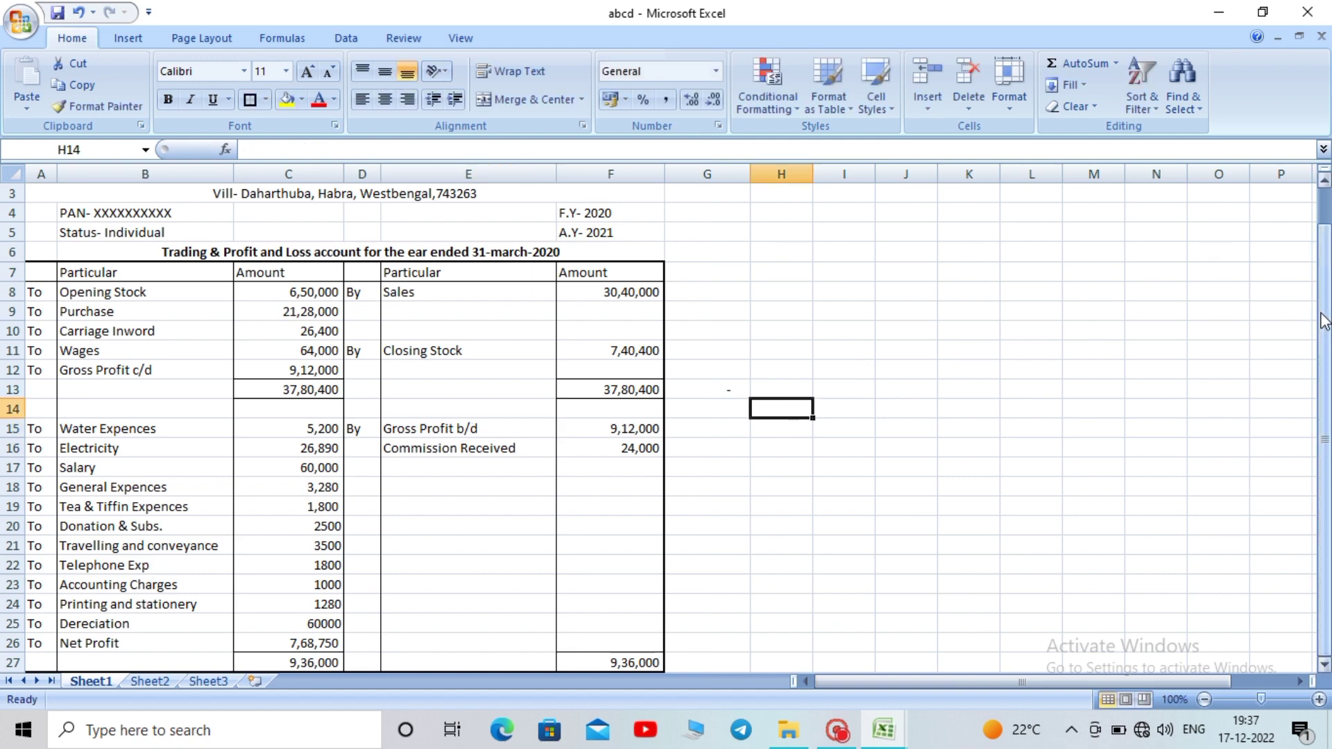
Put a thick box border around both 9,36,000 totals
{"action": "left_click_drag", "start_coordinate": [1328, 367], "coordinate": [1327, 367]}
{"action": "mouse_move", "coordinate": [1327, 300]}
{"action": "left_mouse_down"}
{"action": "mouse_move", "coordinate": [1326, 243]}
{"action": "mouse_move", "coordinate": [1326, 298]}
{"action": "left_mouse_up"}
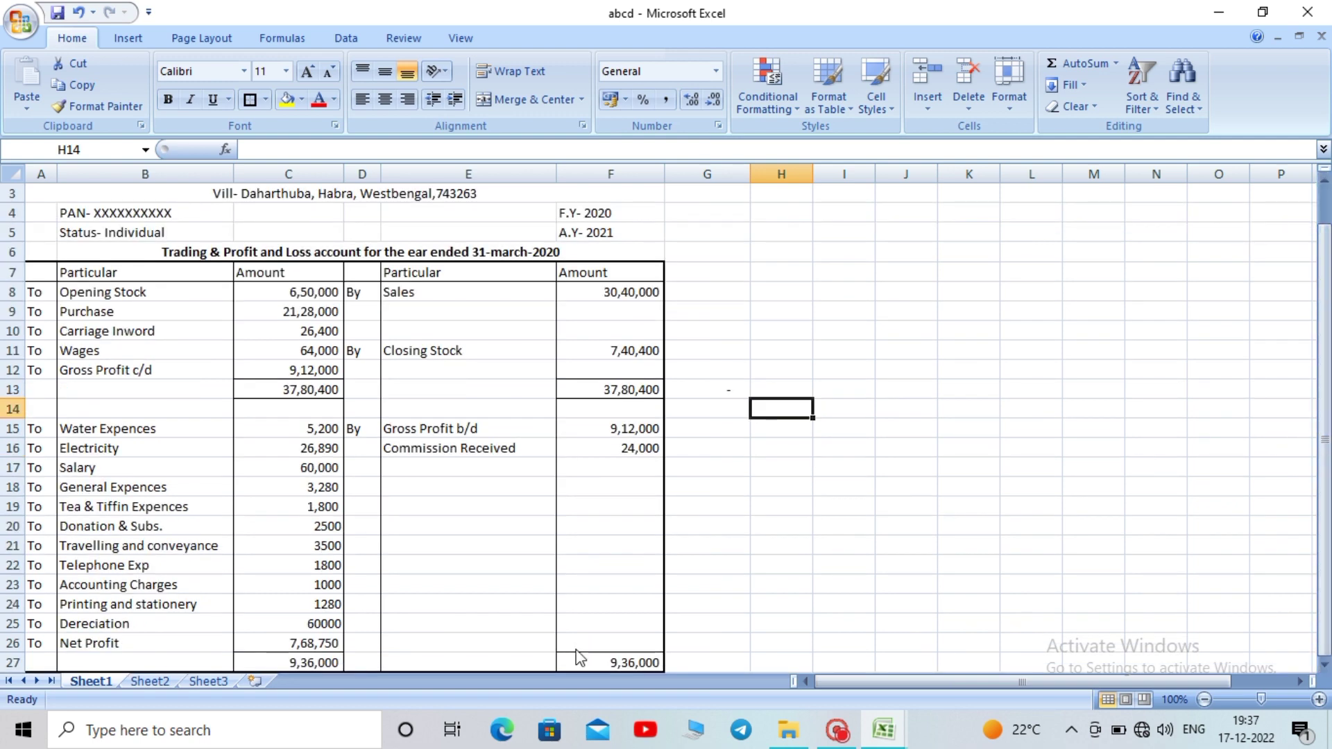
{"action": "left_click", "coordinate": [305, 664]}
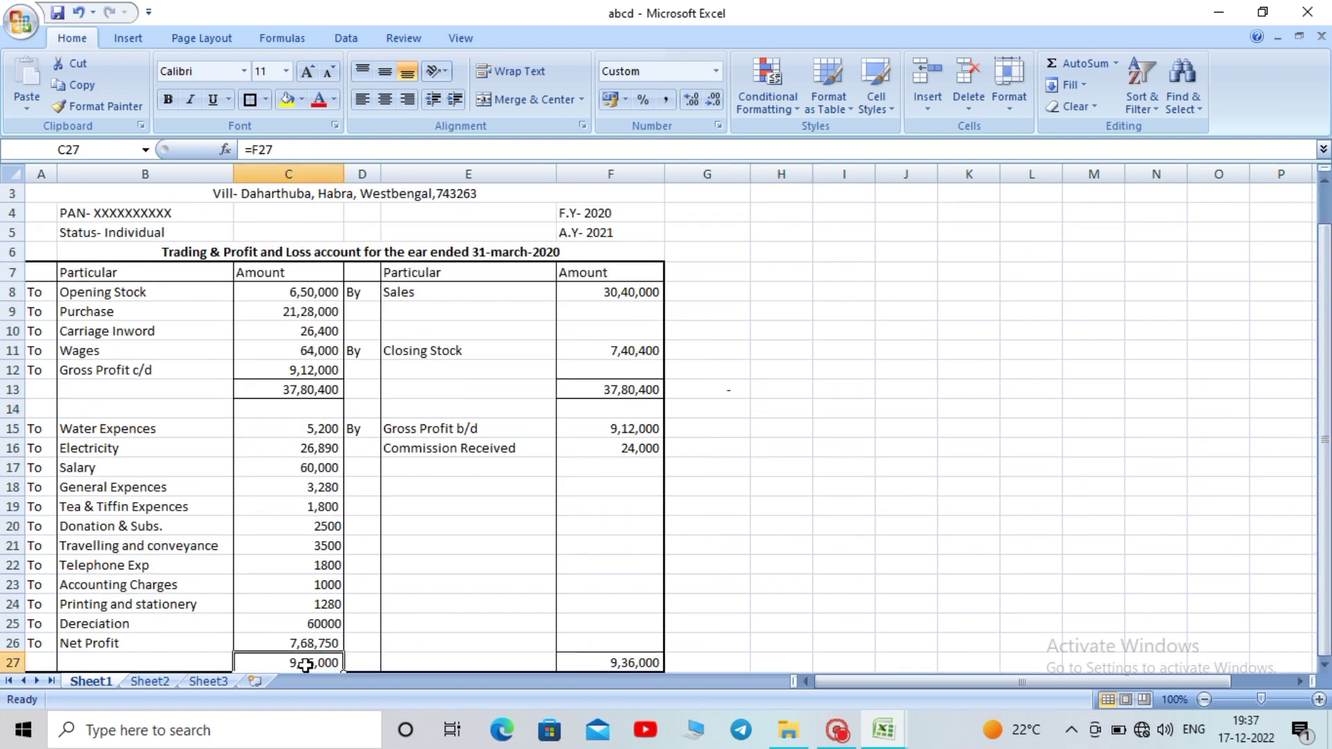
{"action": "left_click", "coordinate": [614, 661], "text": "ctrl"}
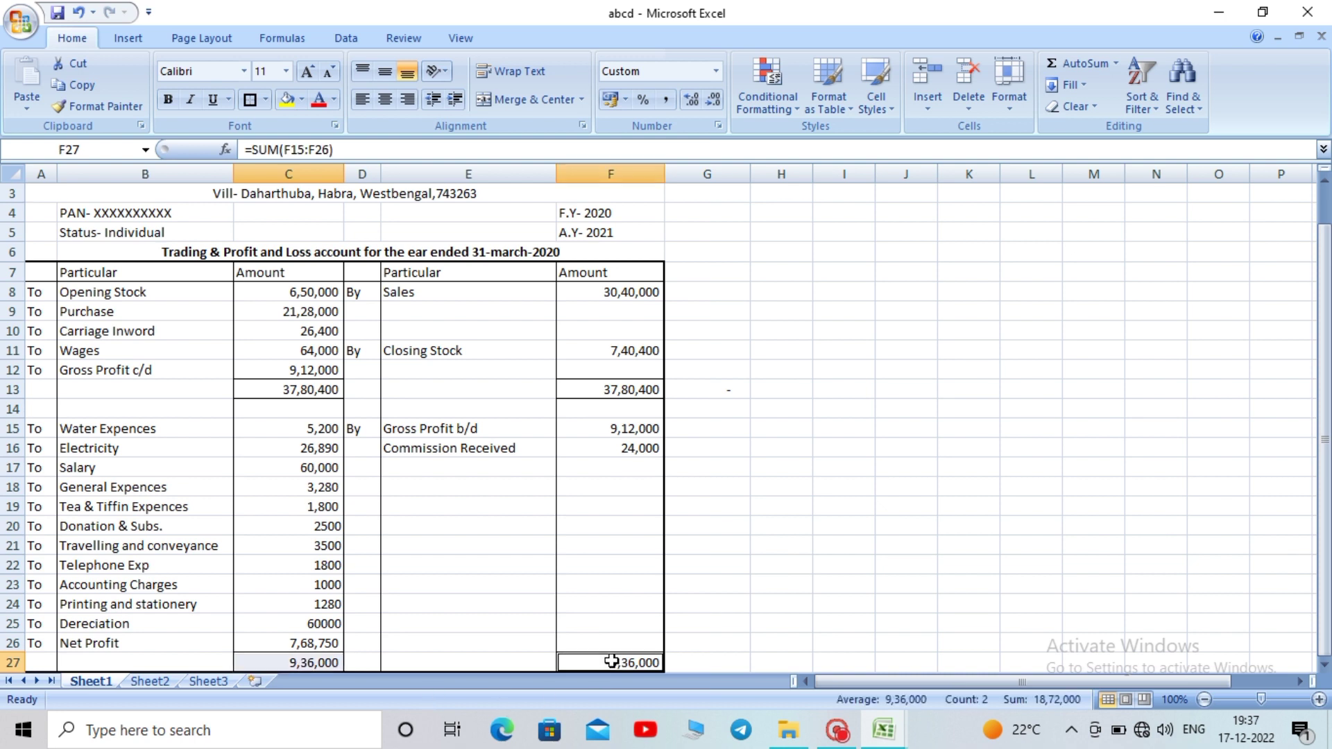
{"action": "left_click", "coordinate": [250, 99]}
{"action": "left_click", "coordinate": [780, 525]}
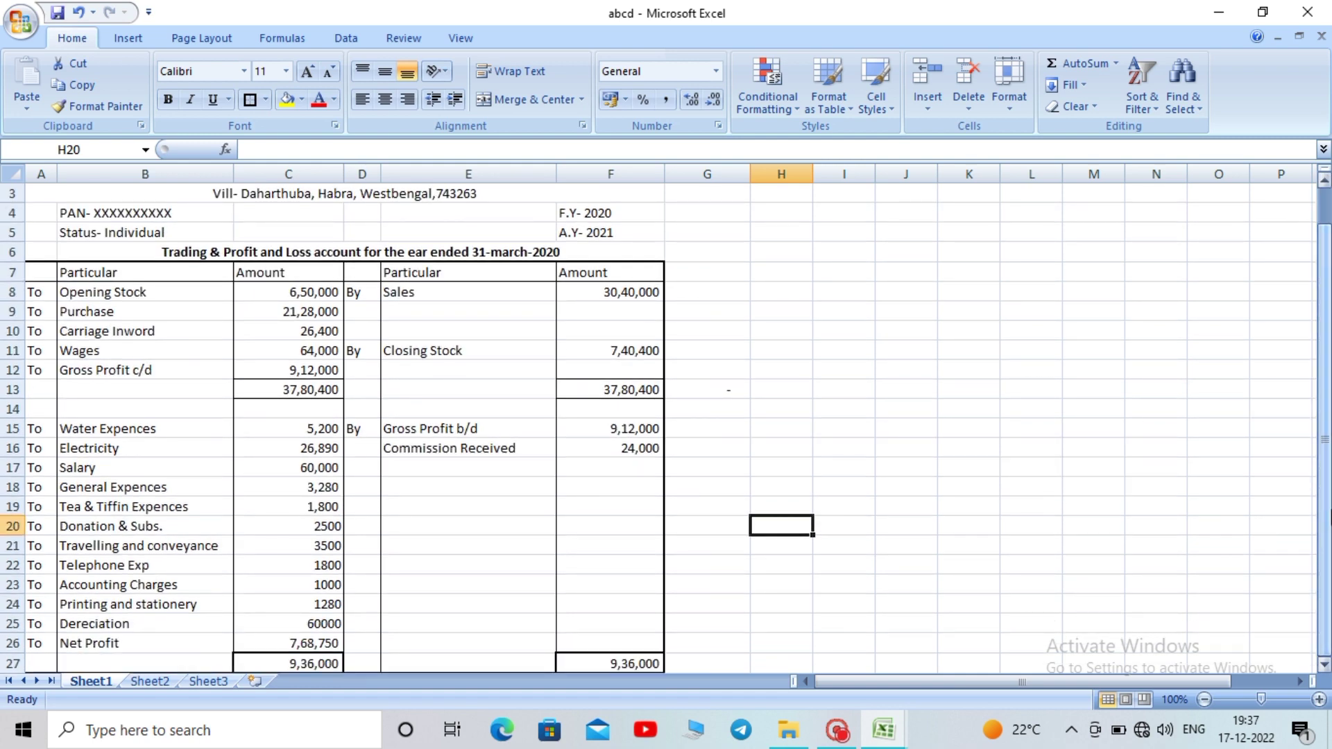
Widen column H to 17.14 to make room for the margin labels
{"action": "left_click", "coordinate": [1059, 550]}
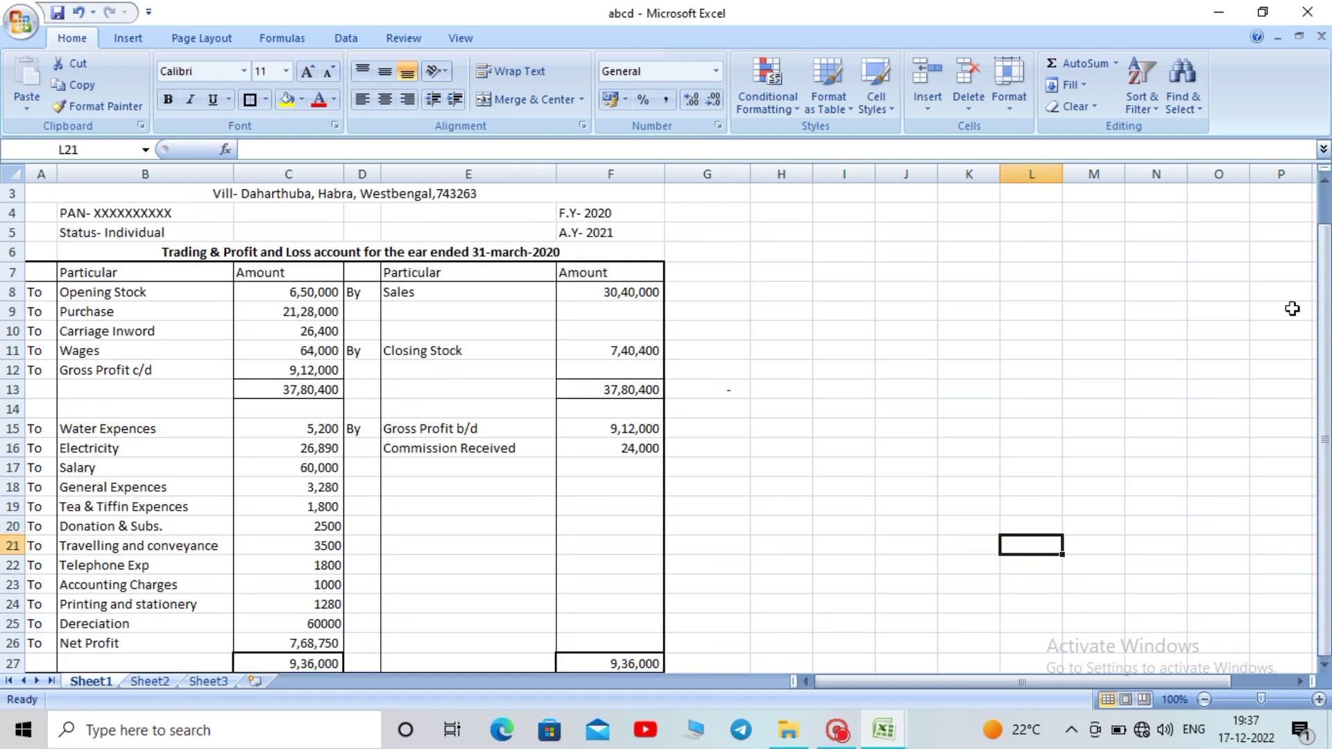
{"action": "left_click_drag", "start_coordinate": [1329, 316], "coordinate": [1328, 299]}
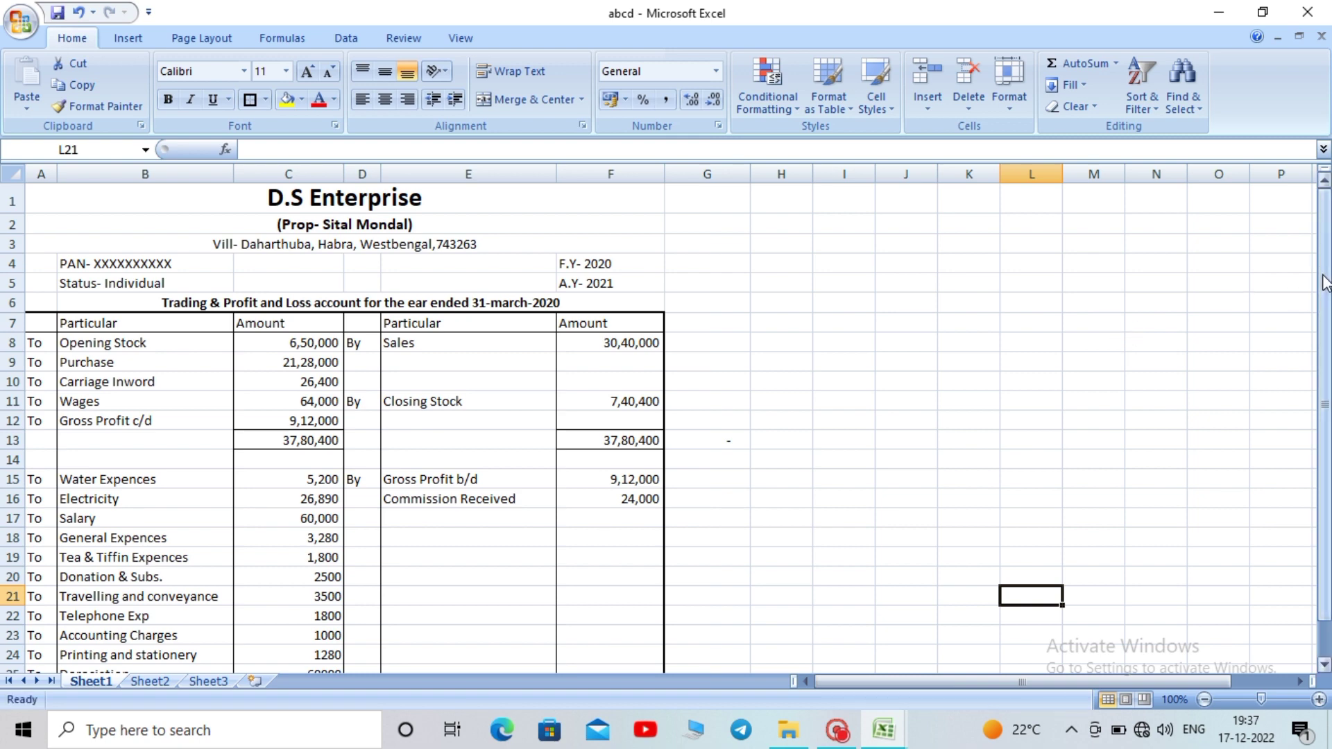
{"action": "left_click_drag", "start_coordinate": [1324, 290], "coordinate": [1324, 299]}
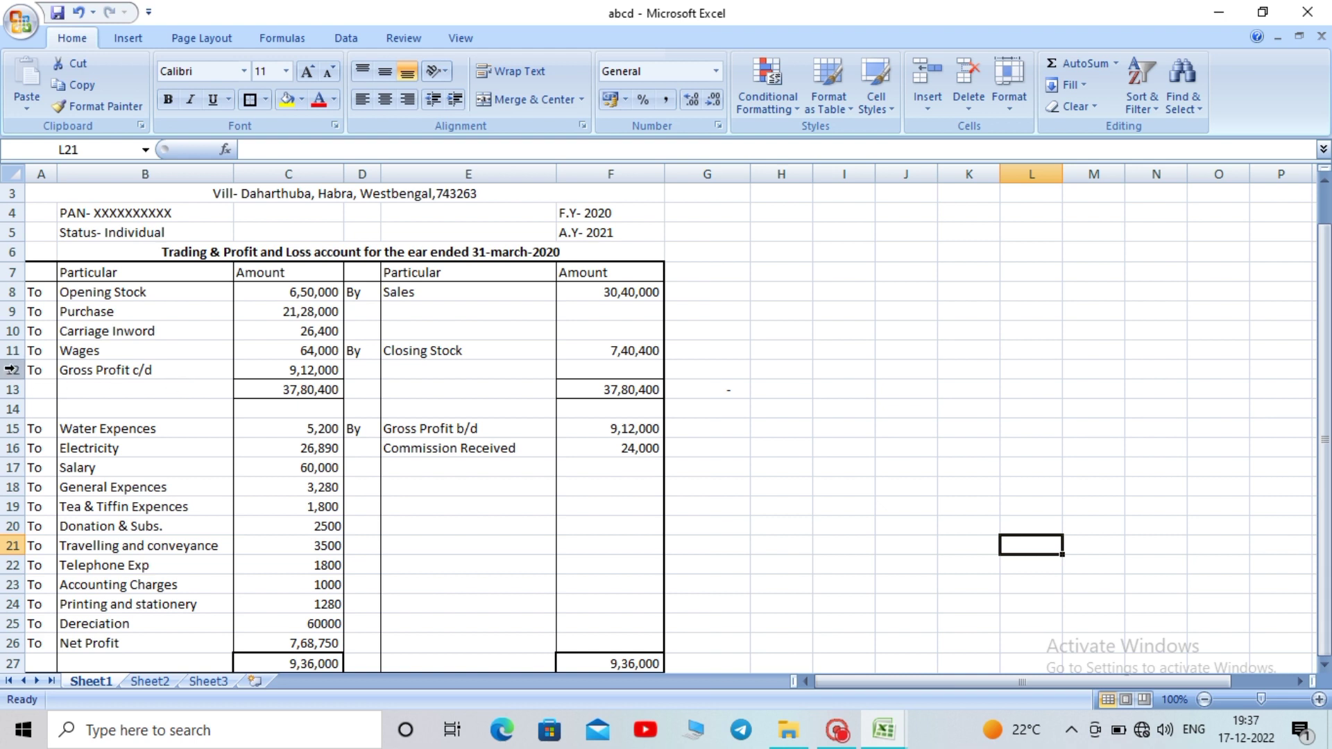
{"action": "left_click", "coordinate": [320, 374]}
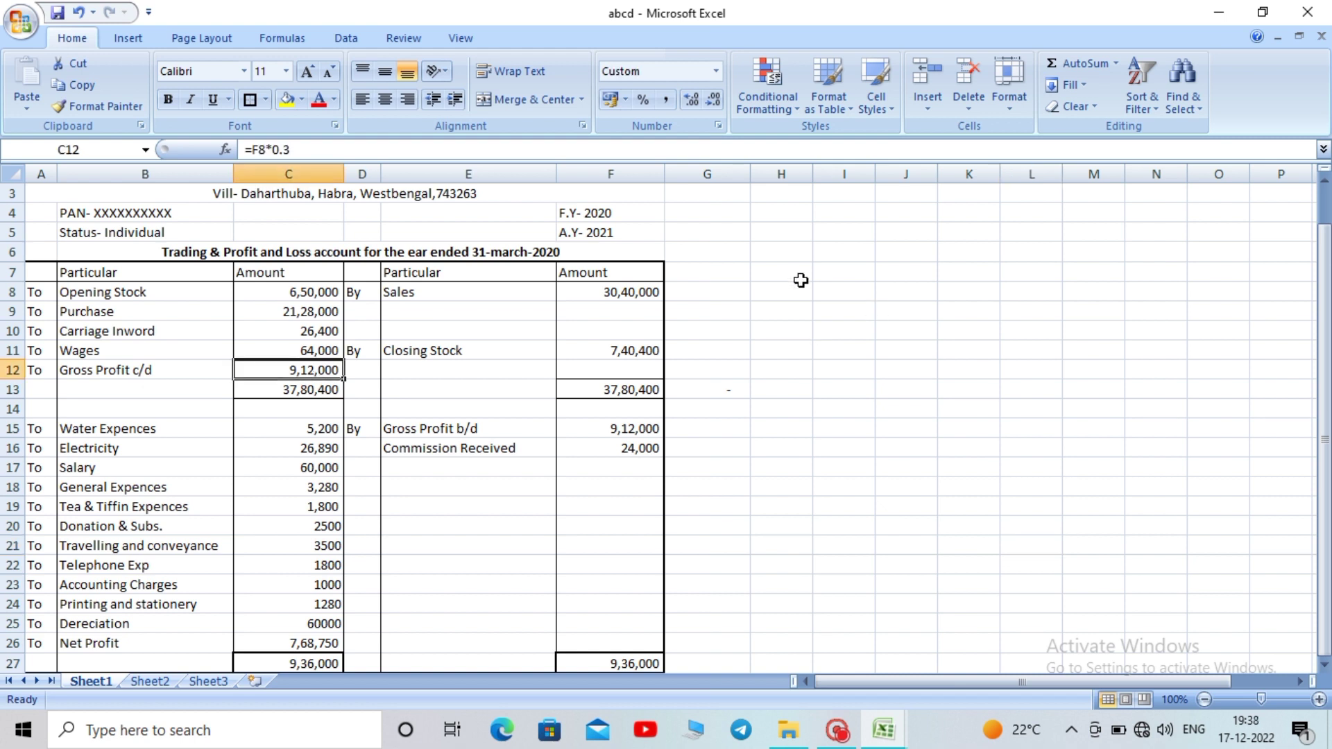
{"action": "left_click_drag", "start_coordinate": [814, 174], "coordinate": [876, 175]}
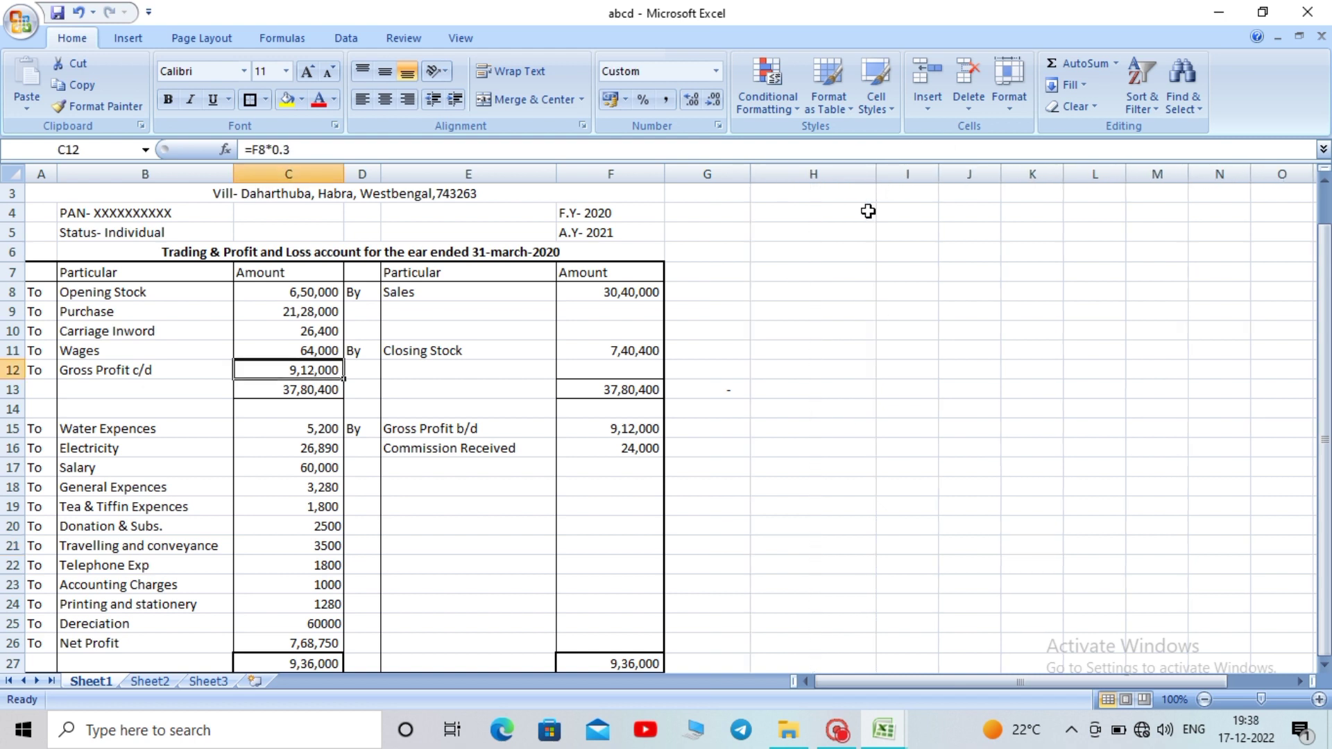
{"action": "left_click", "coordinate": [800, 375]}
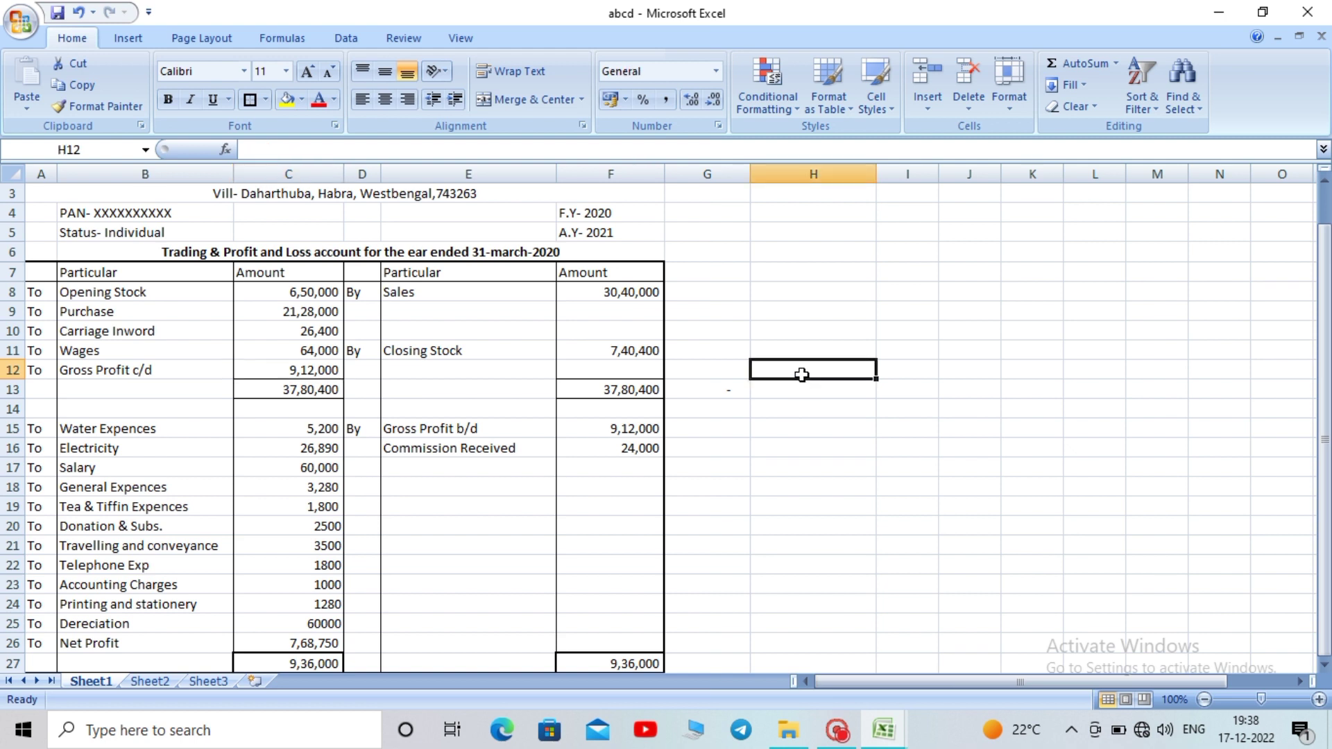
Enter 'G.P Margin' in H12 and 'Net Profit Mrgin' in H13
{"action": "type", "text": "G.P"}
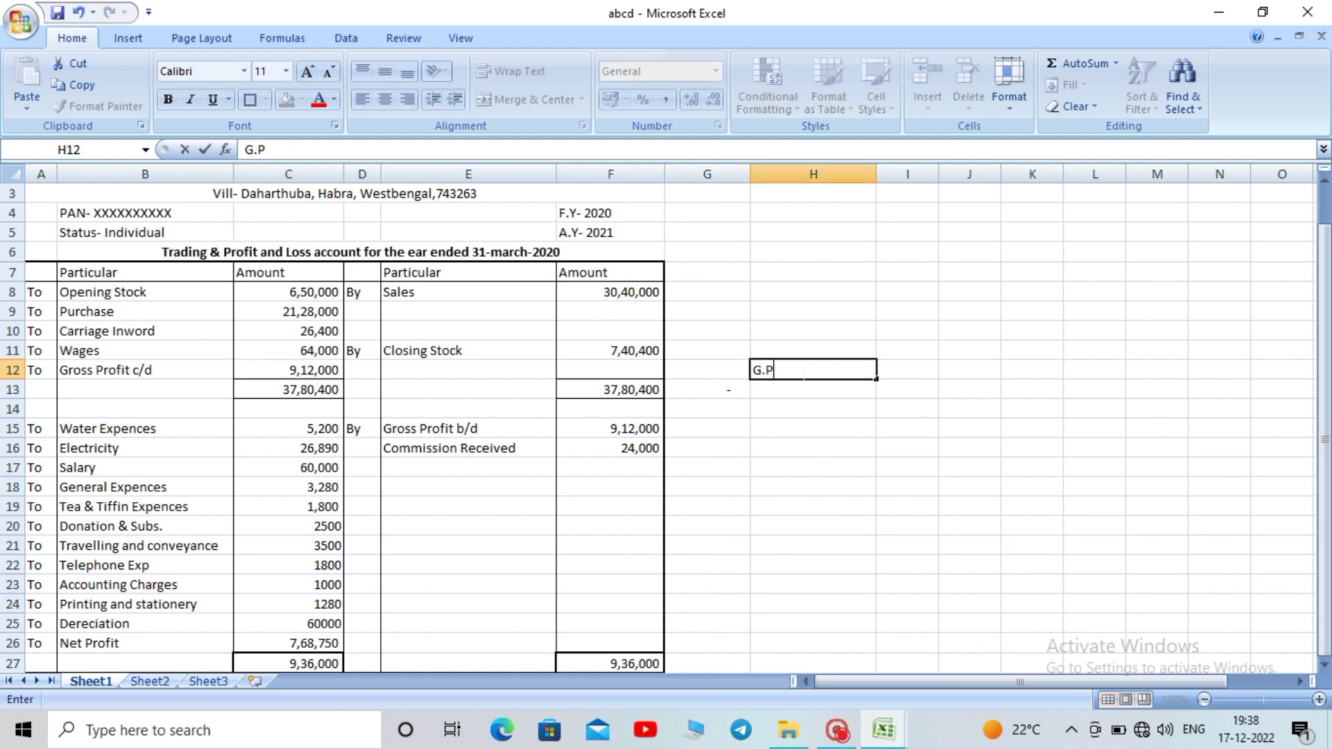
{"action": "type", "text": " Margin"}
{"action": "left_click", "coordinate": [798, 390]}
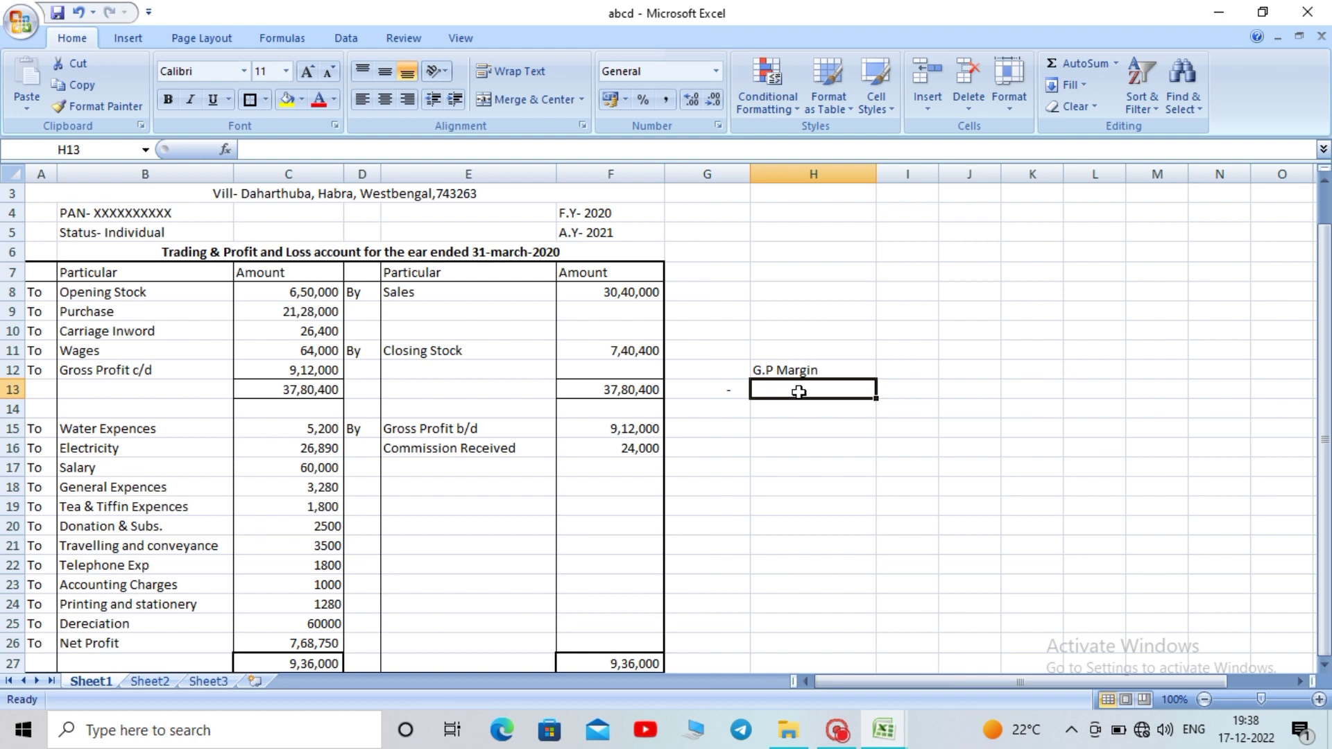
{"action": "type", "text": "Net"}
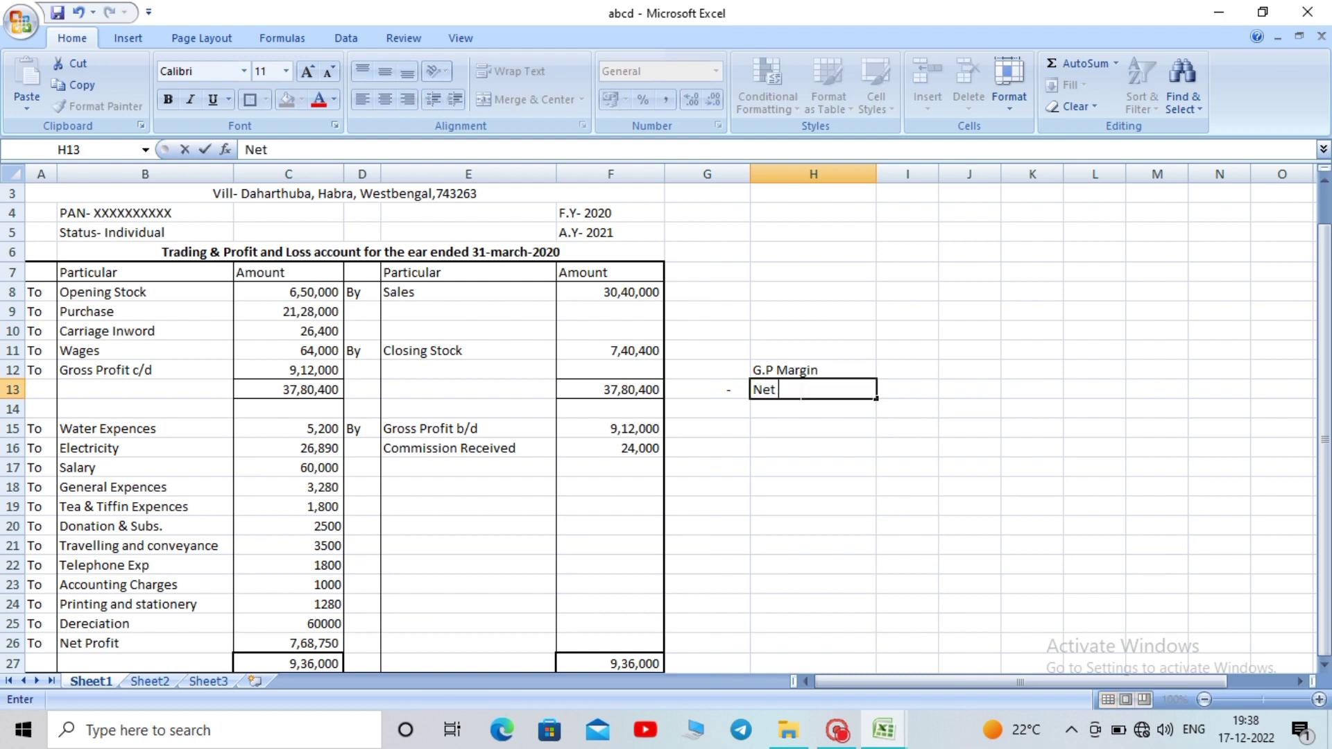
{"action": "type", "text": " Profit Mr"}
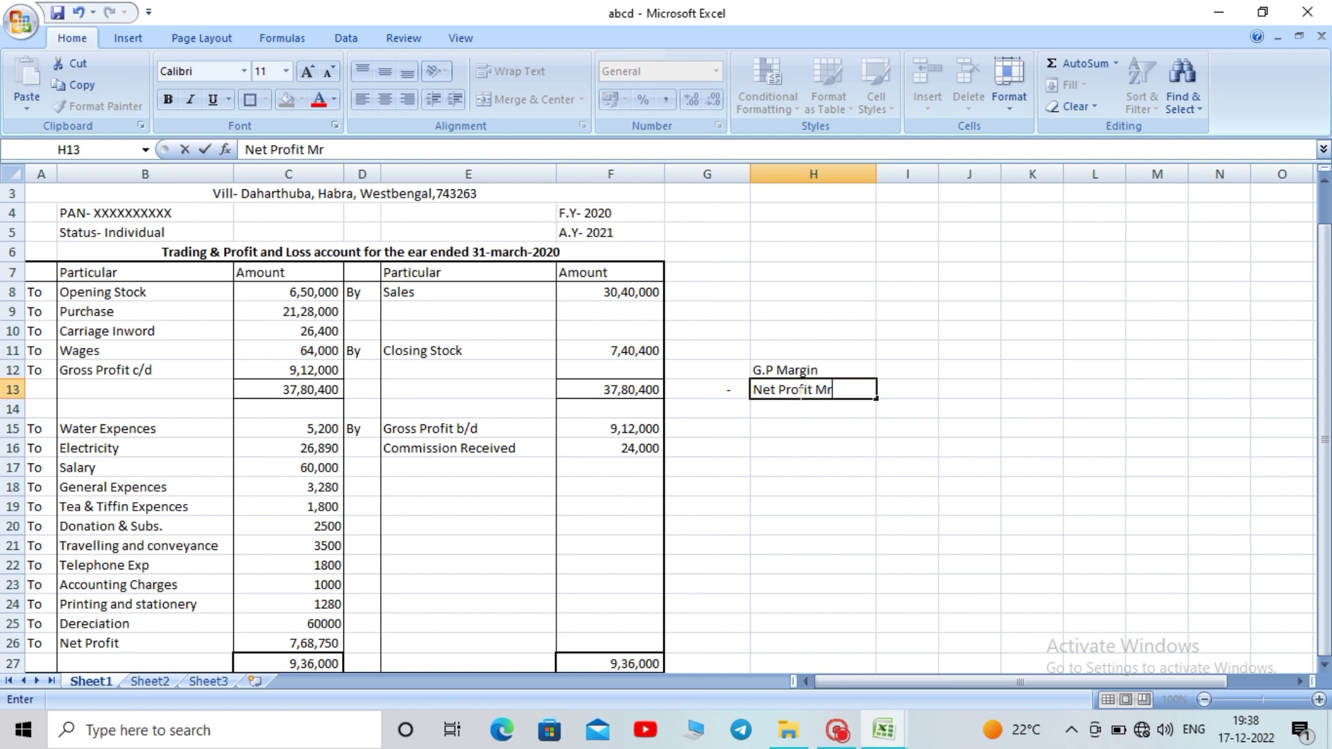
{"action": "type", "text": "gin"}
{"action": "key", "text": "Return"}
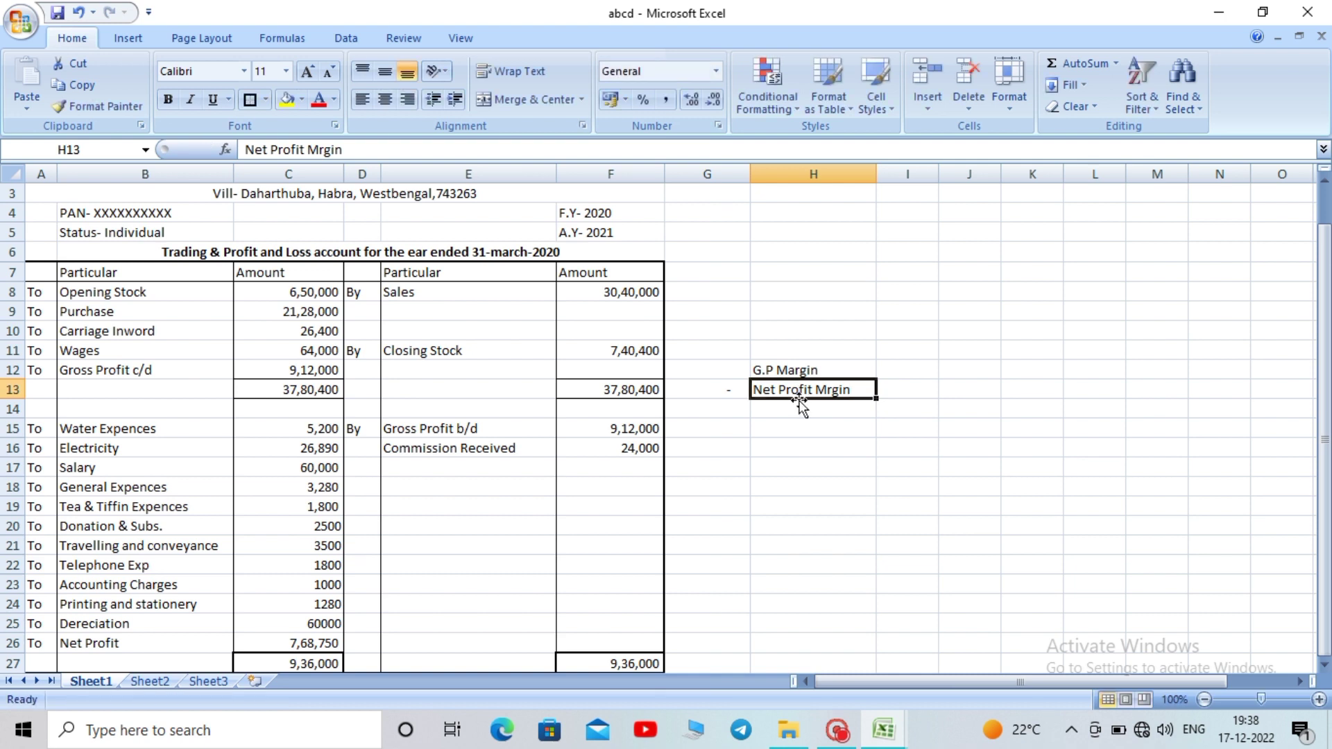
Widen column I slightly
{"action": "left_click", "coordinate": [819, 452]}
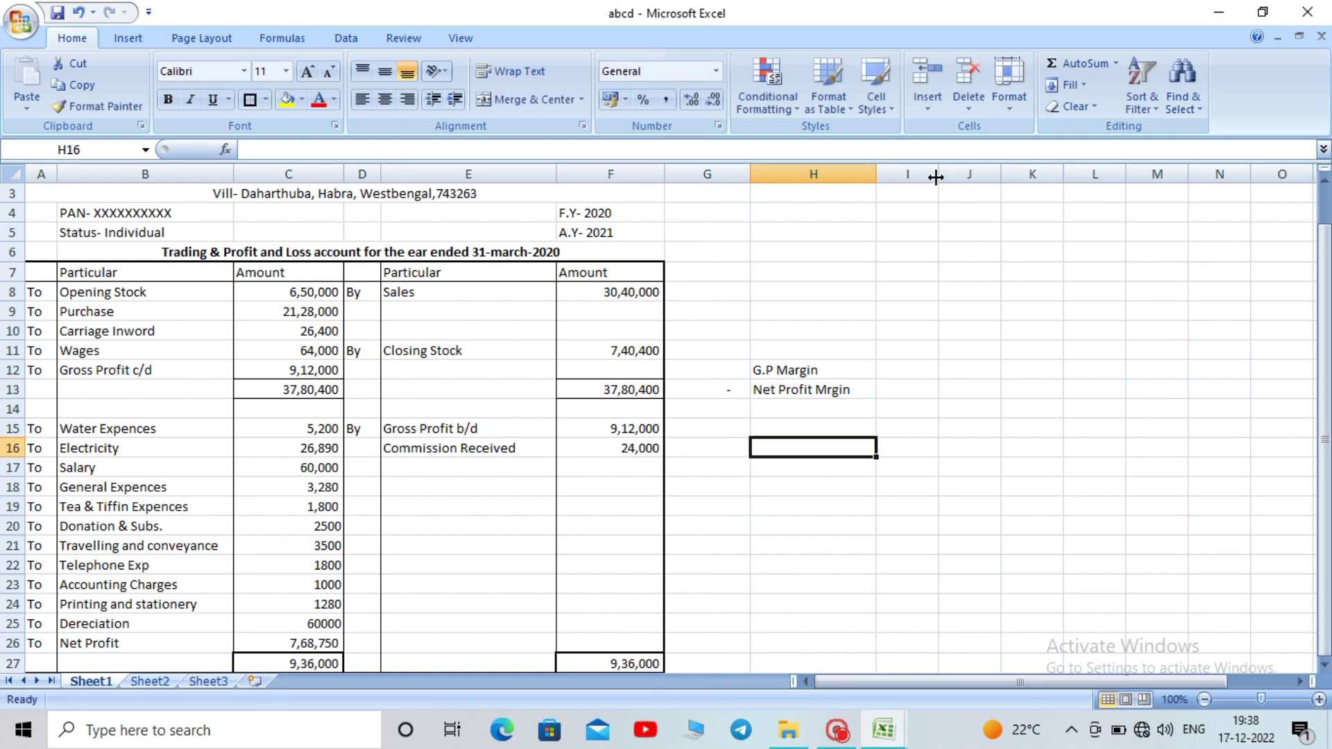
{"action": "left_click_drag", "start_coordinate": [936, 177], "coordinate": [945, 188]}
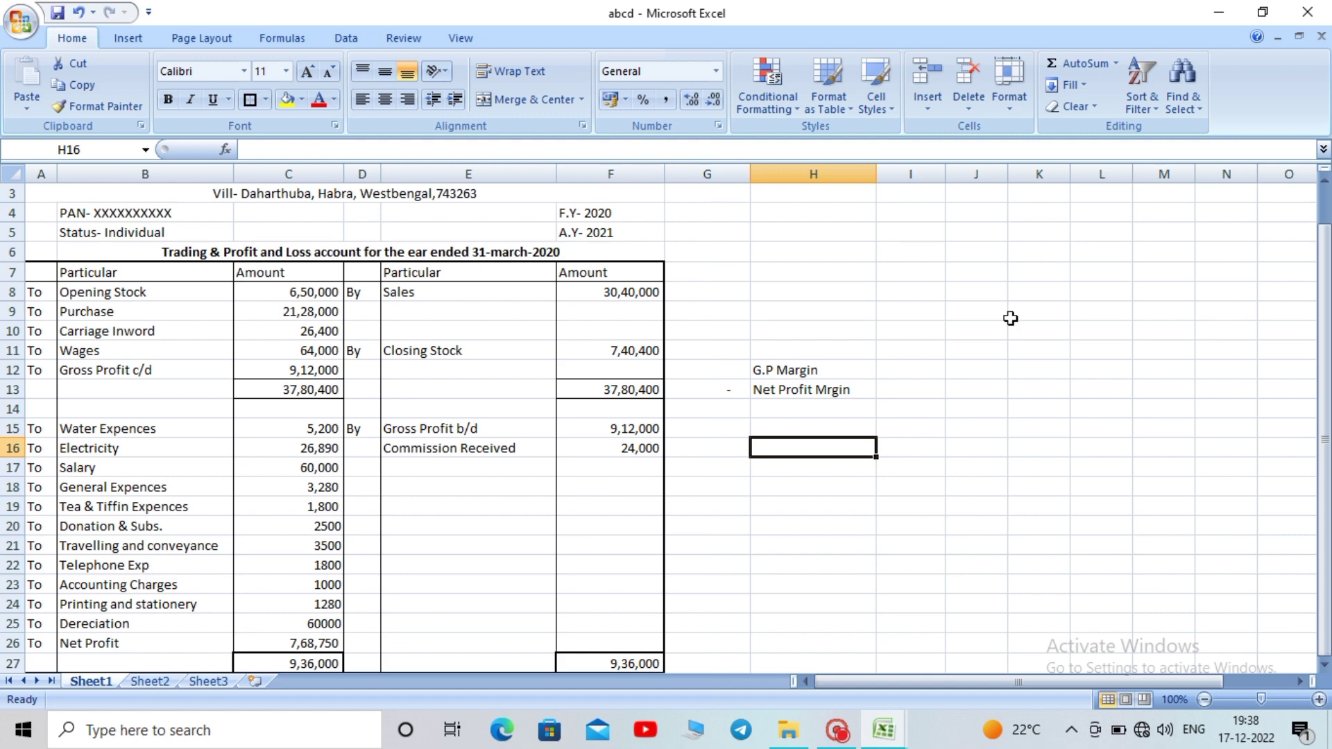
{"action": "left_click_drag", "start_coordinate": [1320, 294], "coordinate": [1319, 298]}
Enter =C12/F8*100 in I12 so the gross profit margin shows 30
{"action": "left_click", "coordinate": [911, 371]}
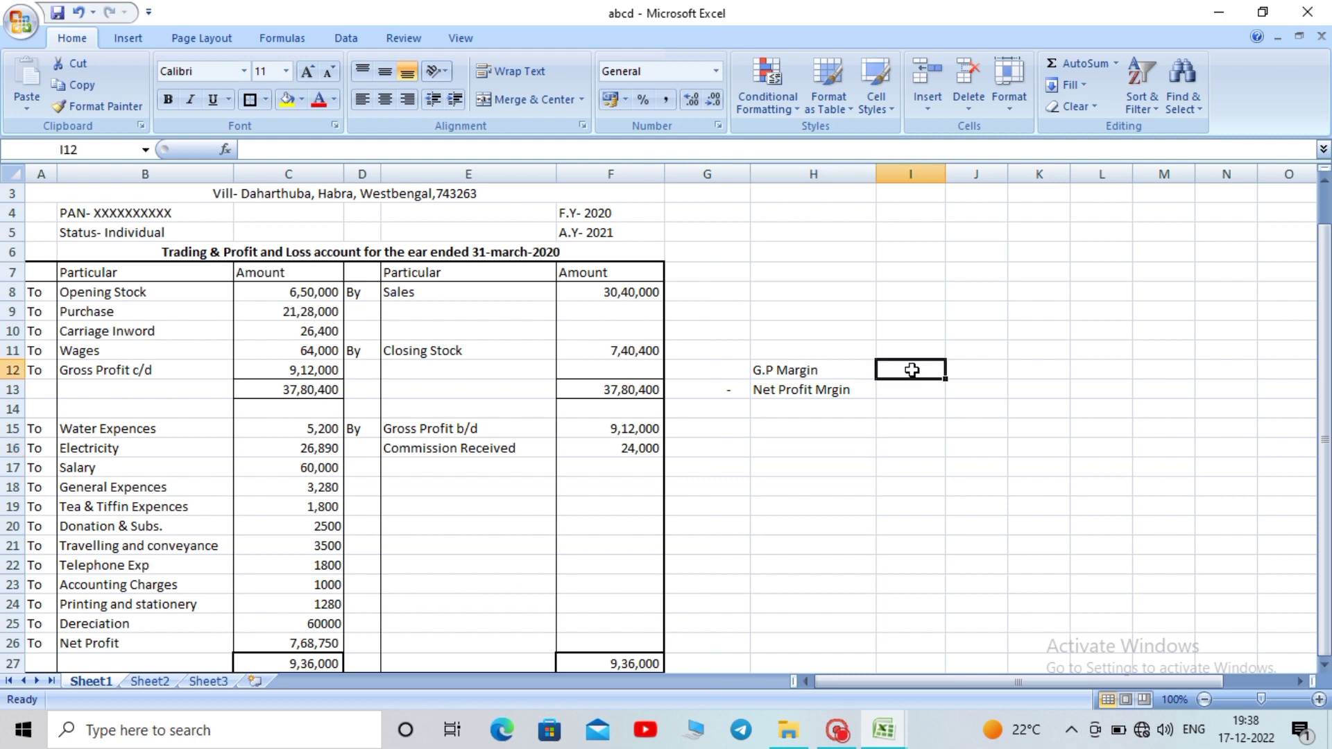
{"action": "type", "text": "="}
{"action": "left_click", "coordinate": [282, 375]}
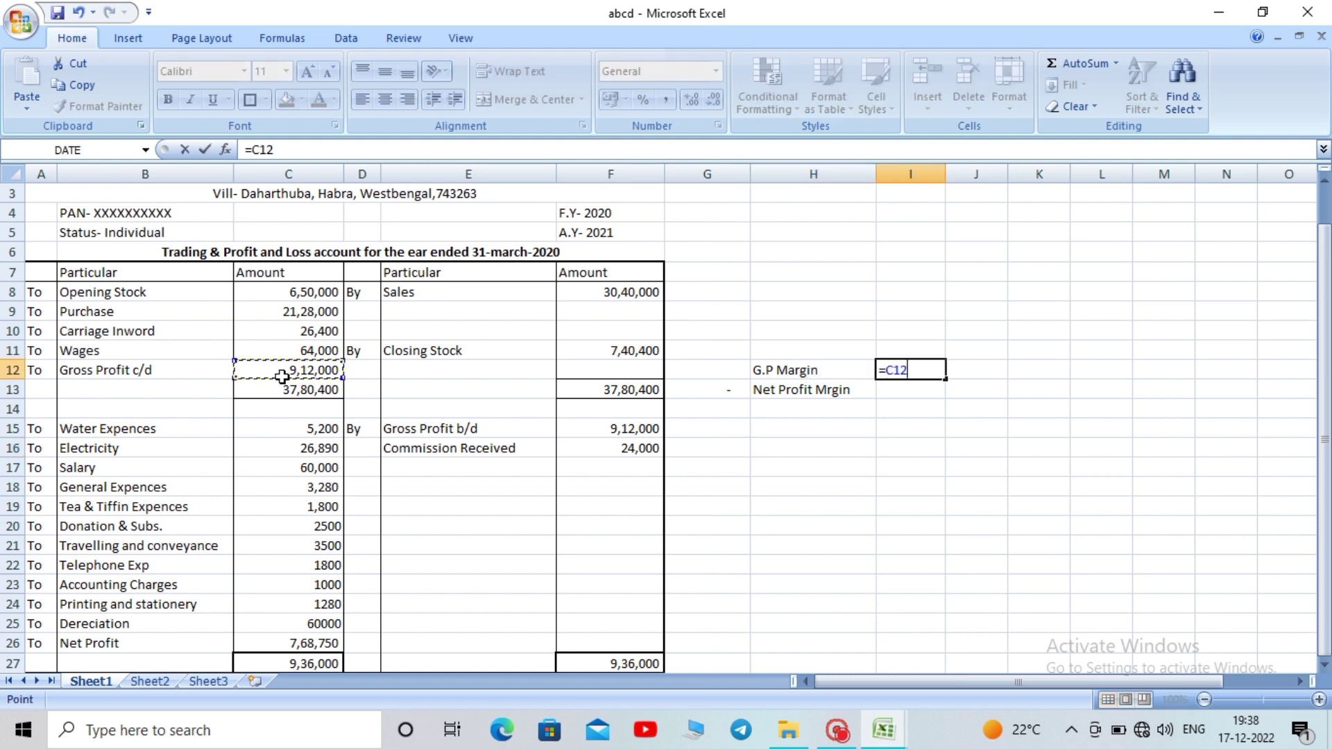
{"action": "type", "text": "/"}
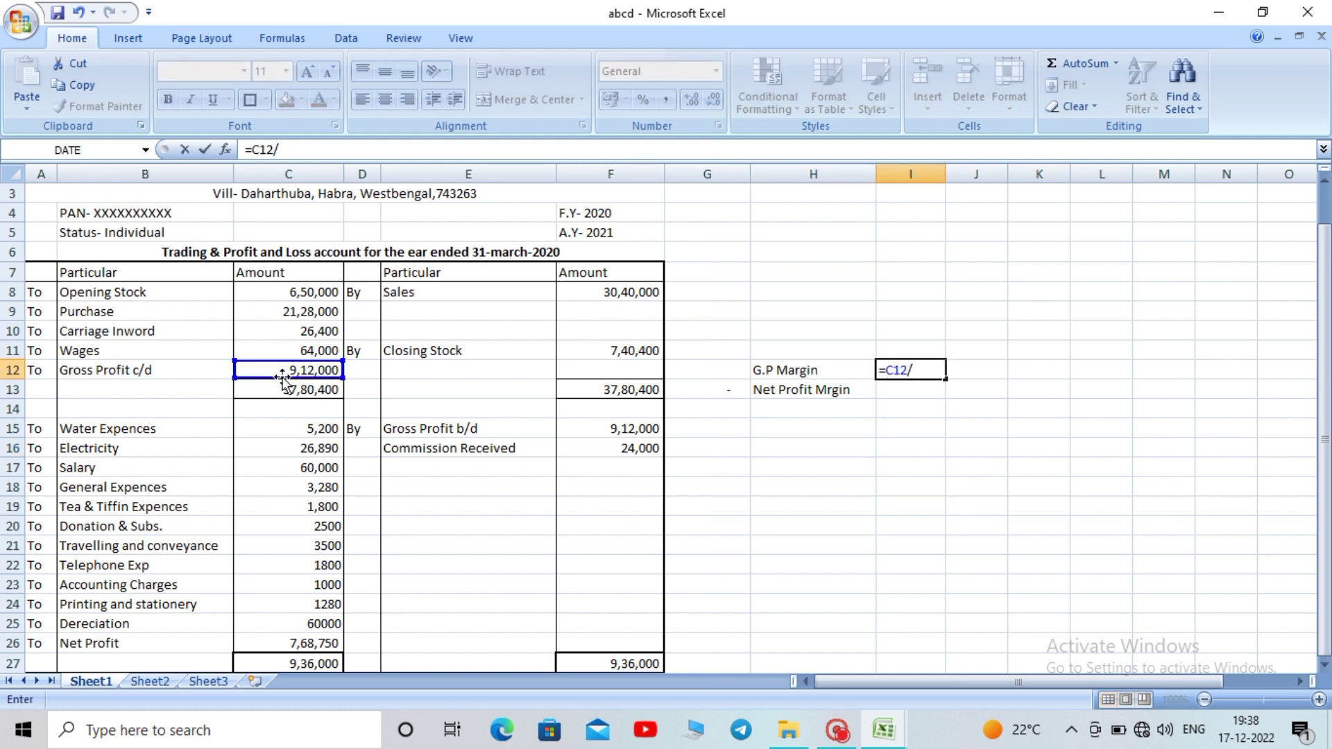
{"action": "left_click", "coordinate": [598, 293]}
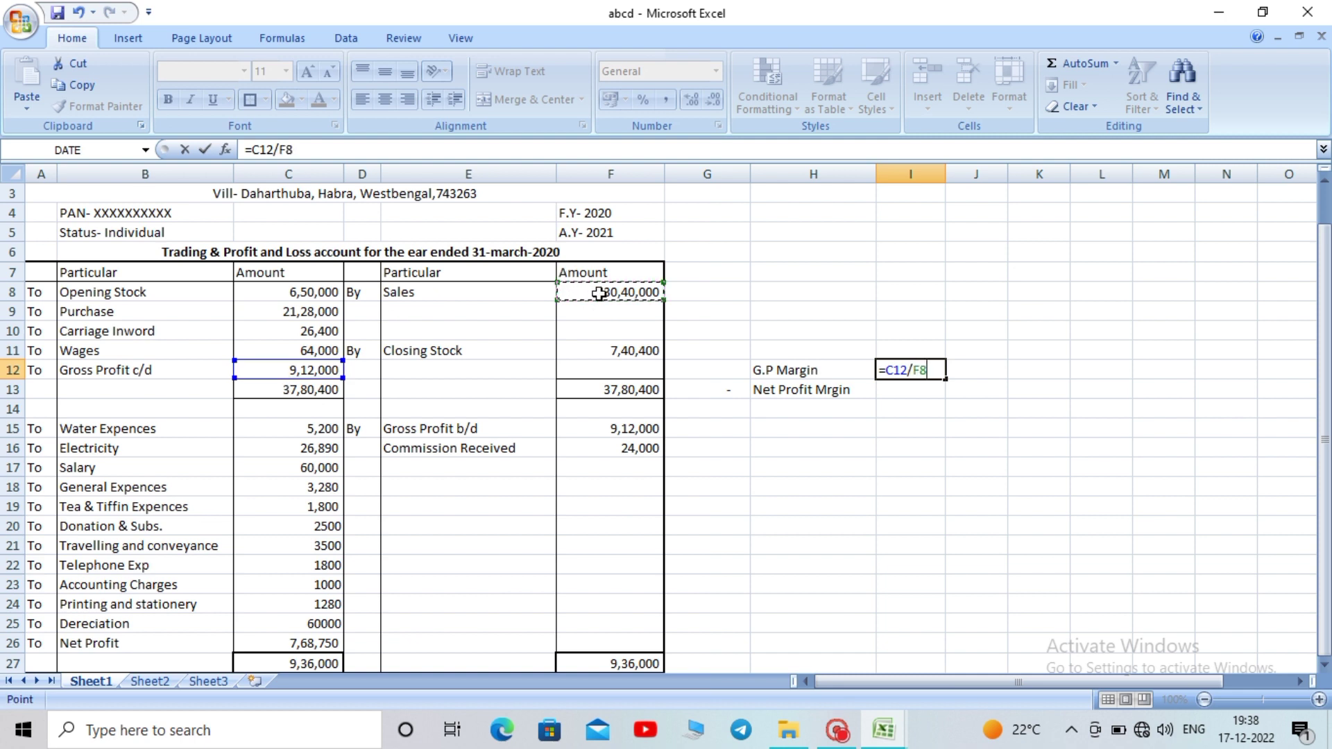
{"action": "type", "text": "*100"}
{"action": "key", "text": "Return"}
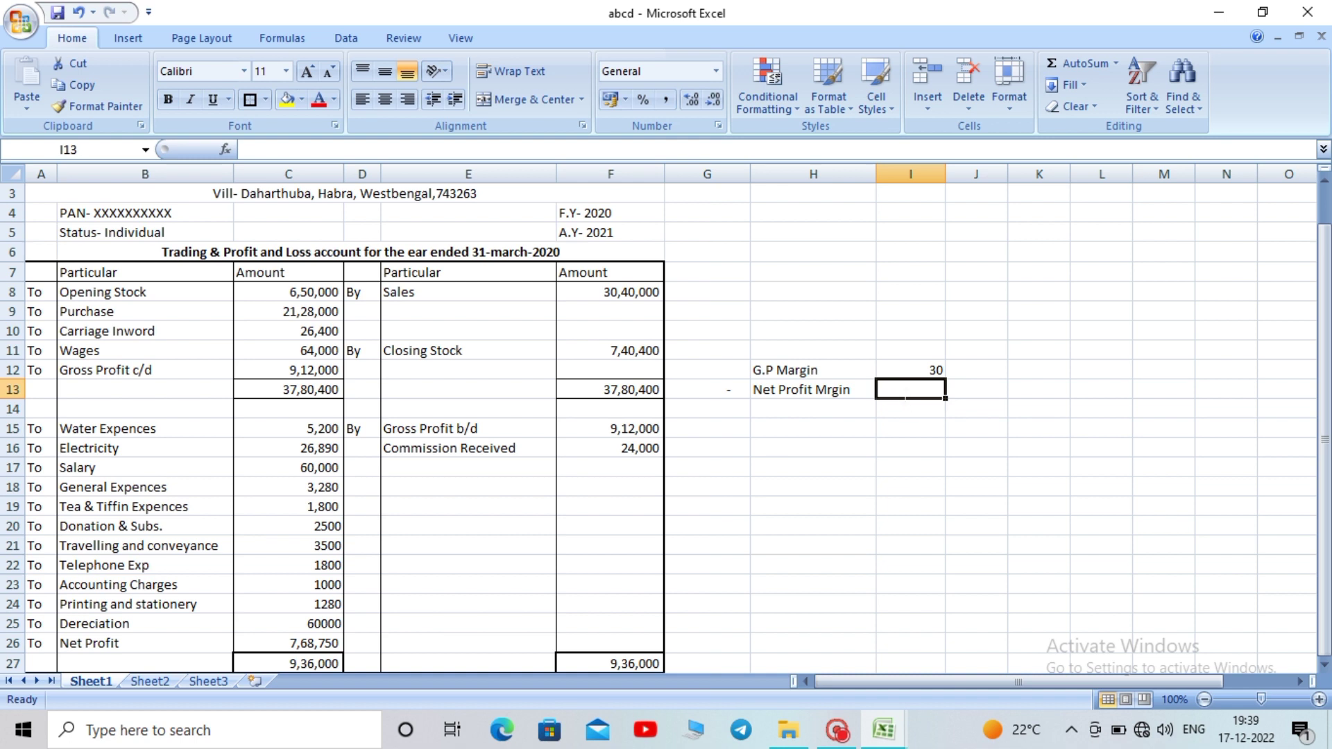
Enter =C26/F8*100 in I13, giving a net profit margin of 25.287829
{"action": "type", "text": "="}
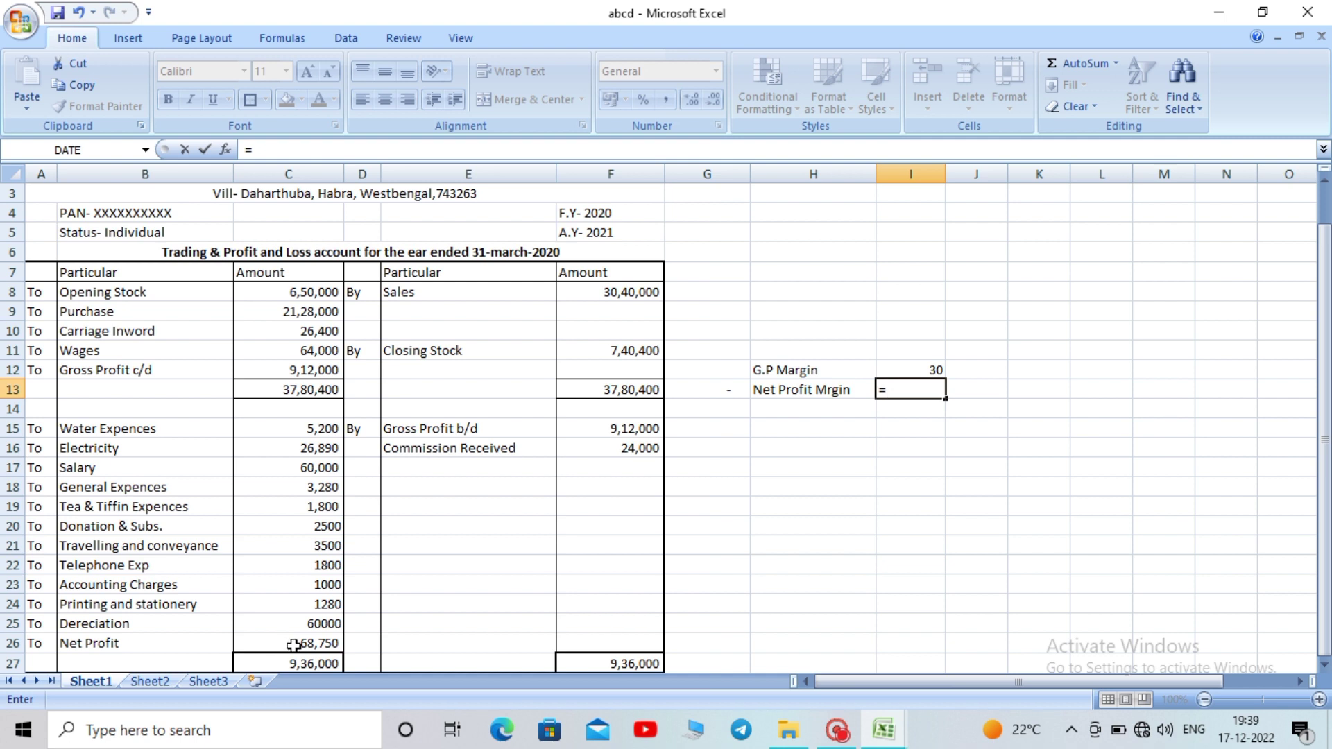
{"action": "left_click", "coordinate": [294, 644]}
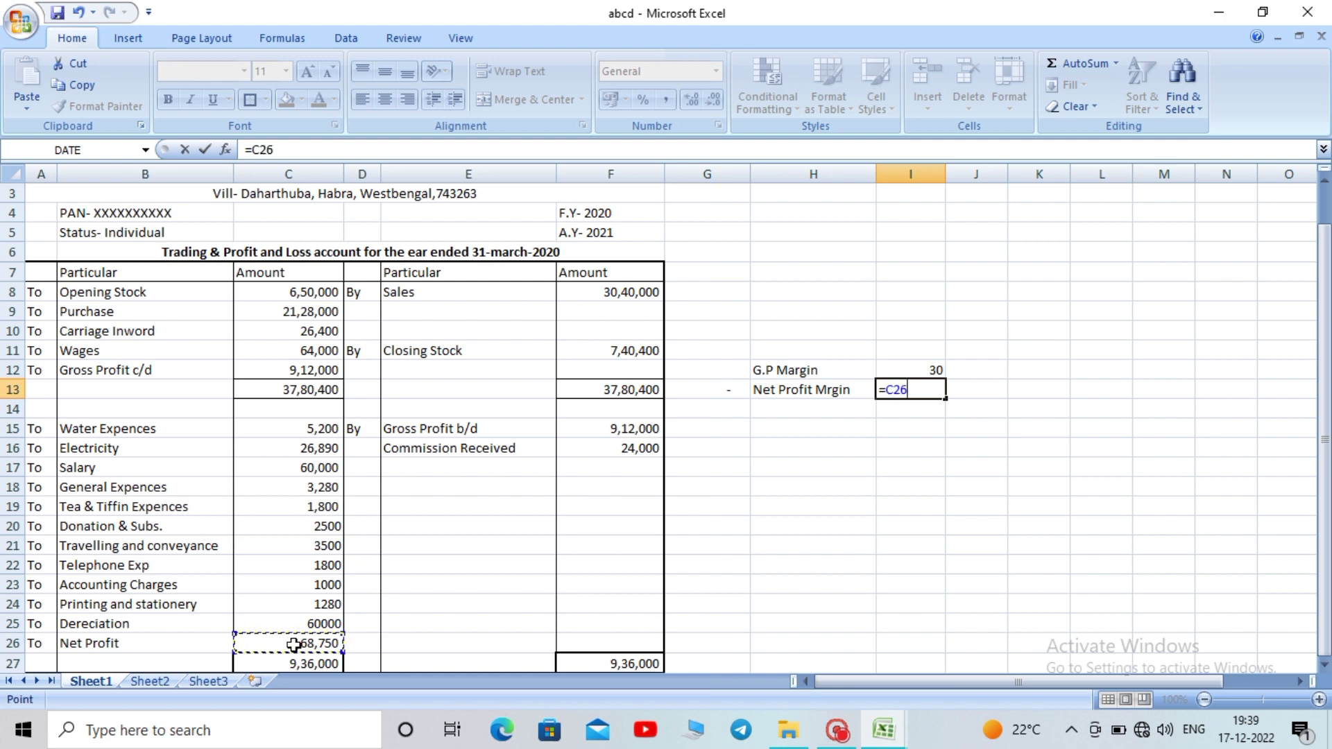
{"action": "type", "text": "/"}
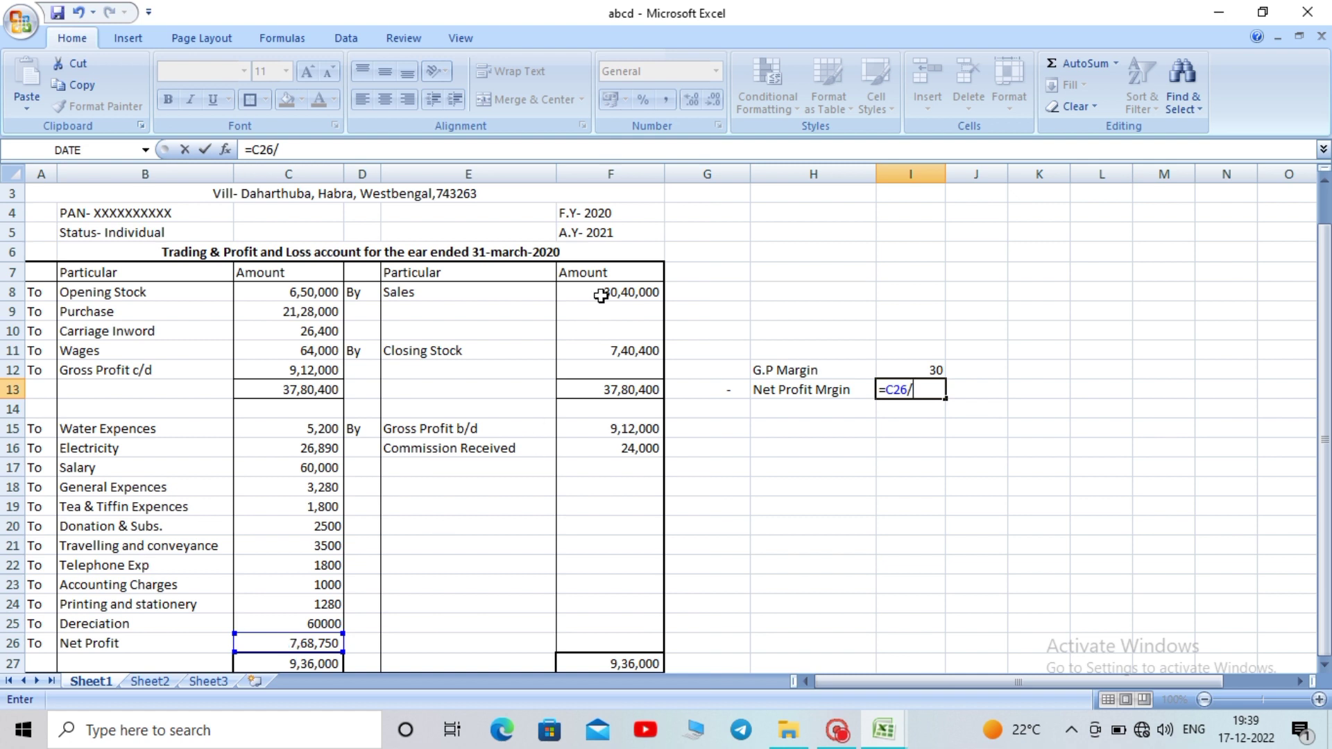
{"action": "left_click", "coordinate": [601, 289]}
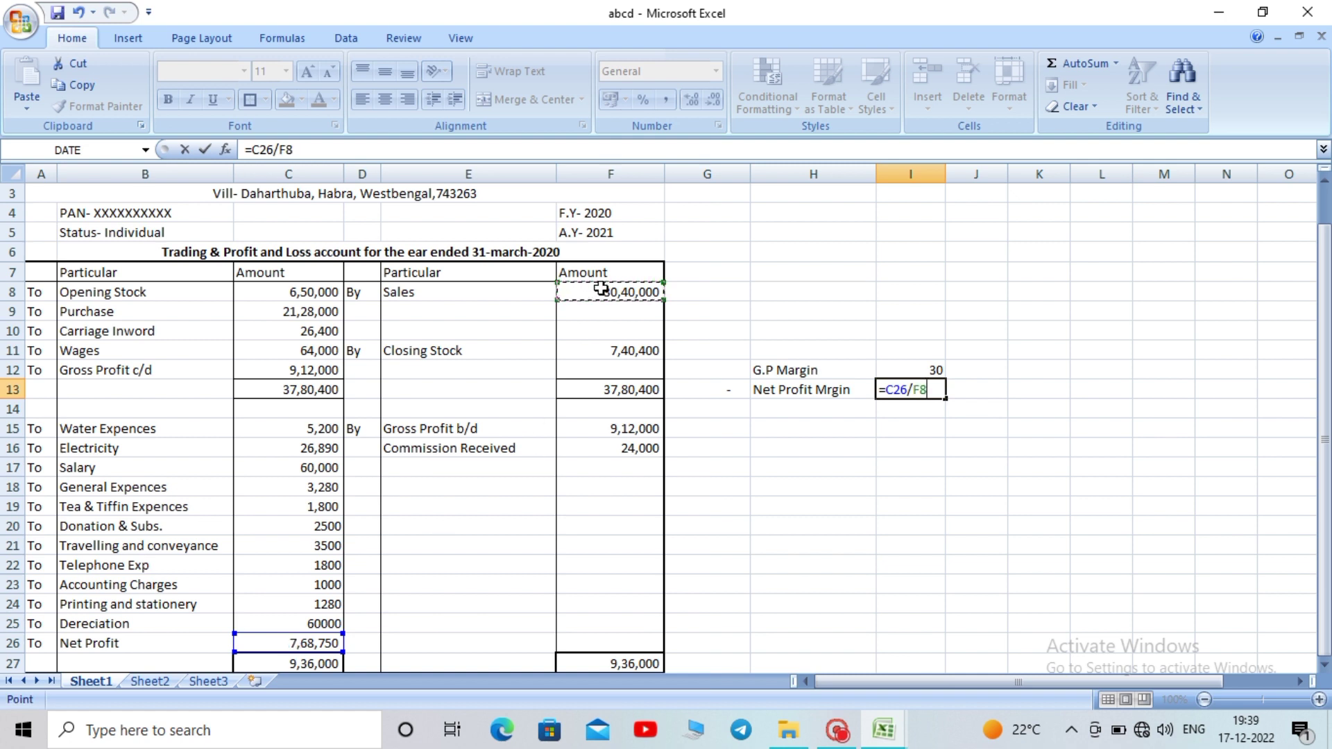
{"action": "type", "text": "*100"}
{"action": "key", "text": "Return"}
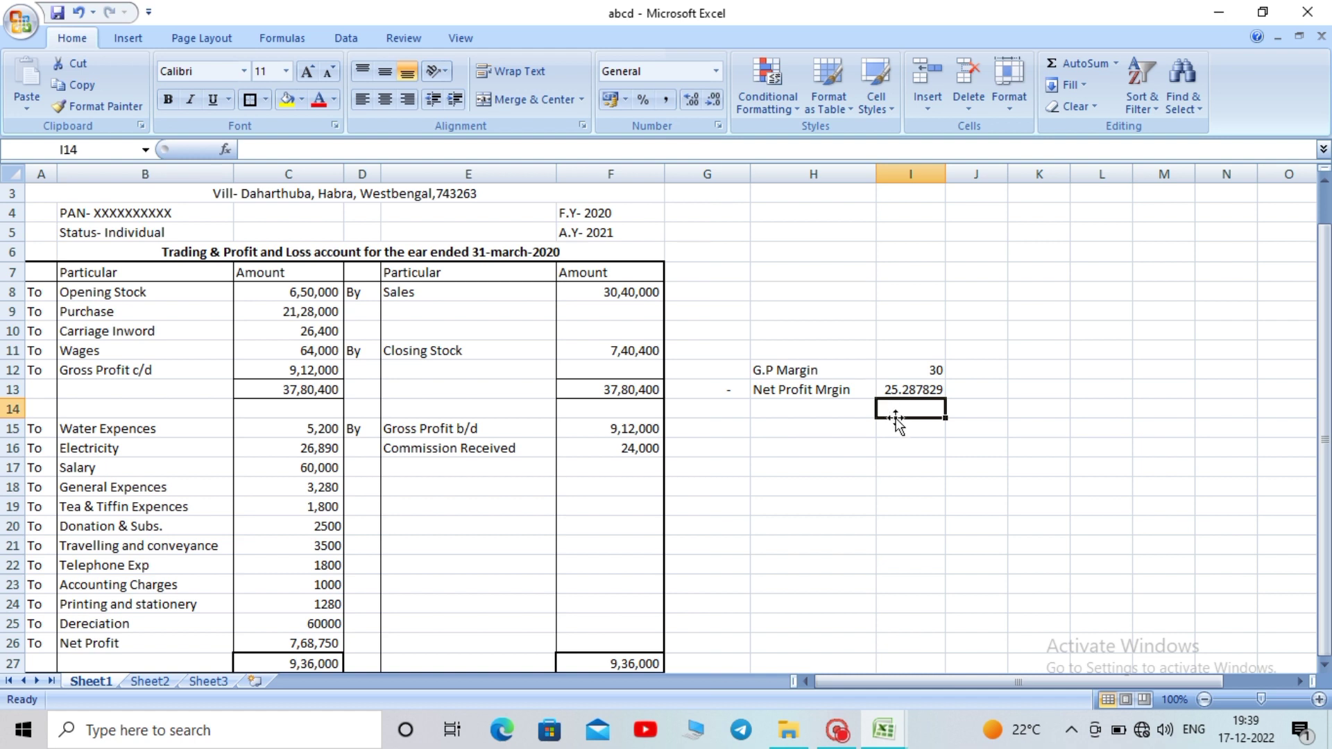
Check the Net Profit formula in C26, then select H15 for the 44AD label
{"action": "left_click", "coordinate": [882, 462]}
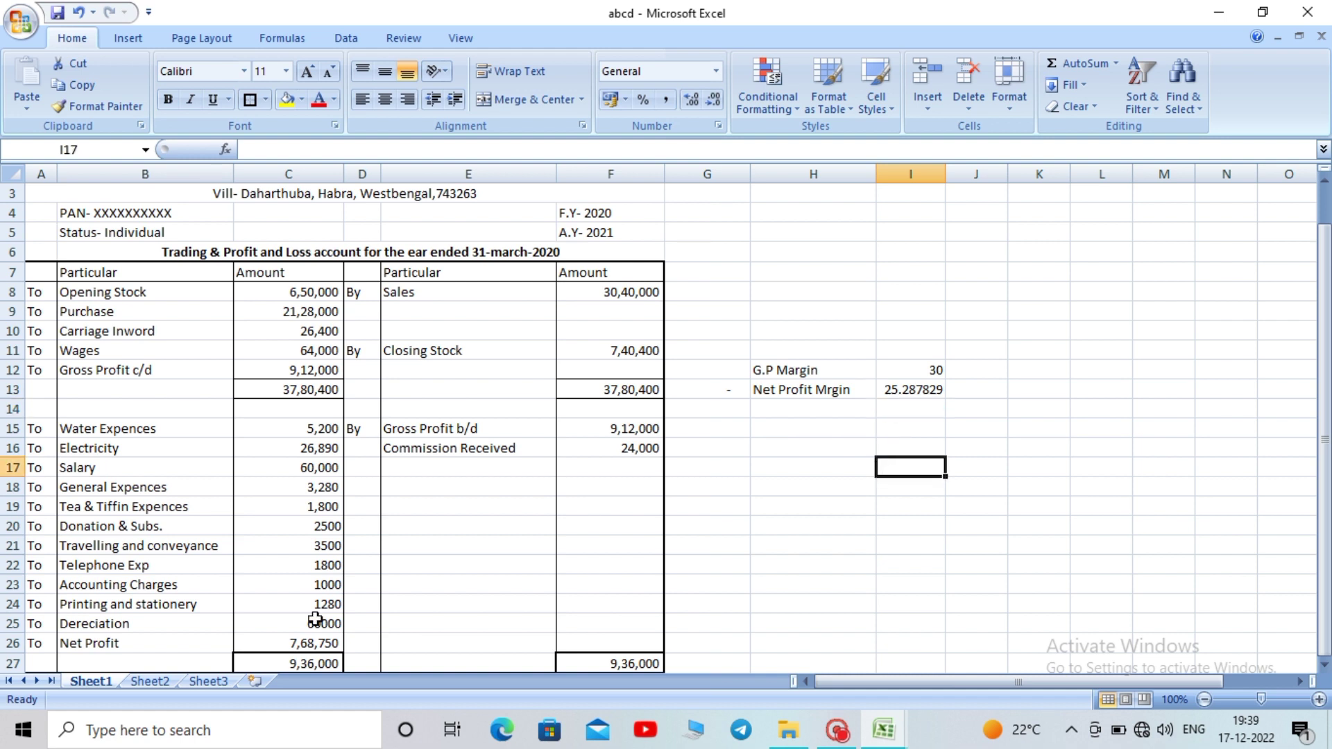
{"action": "left_click", "coordinate": [292, 642]}
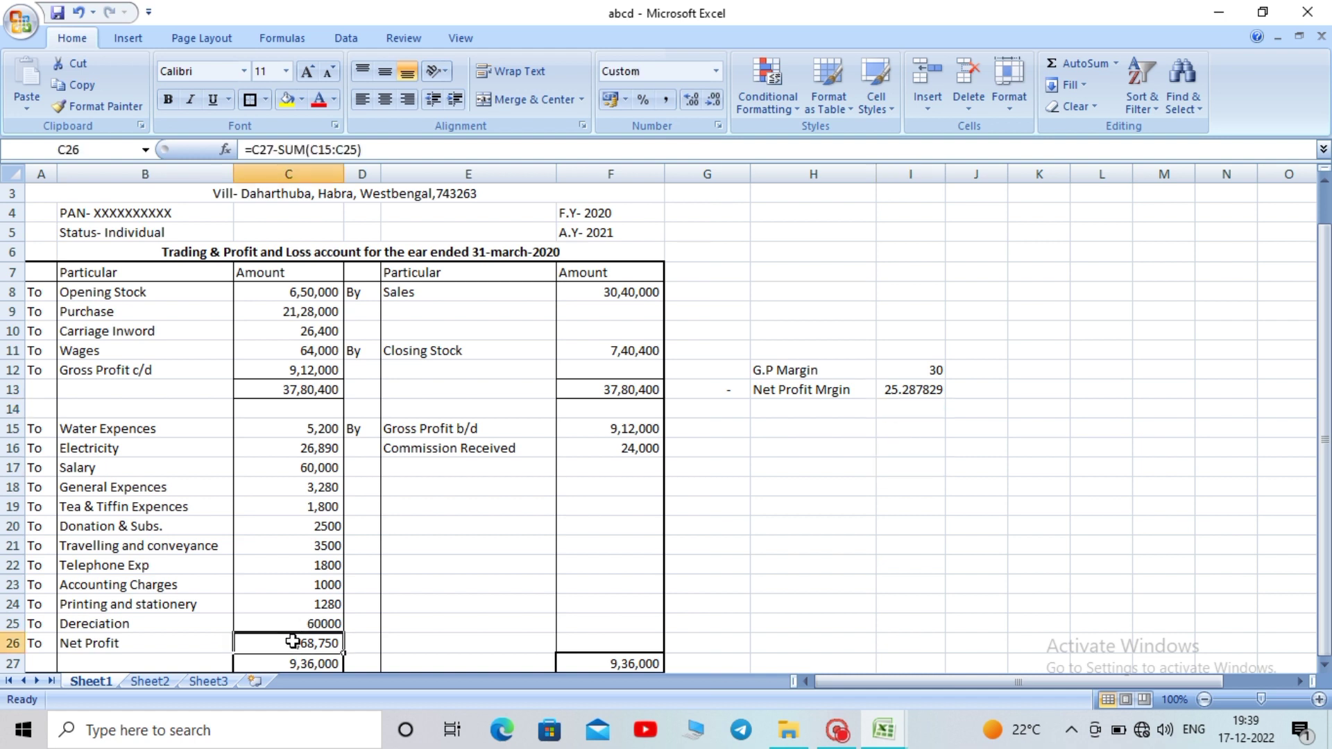
{"action": "left_click", "coordinate": [920, 490]}
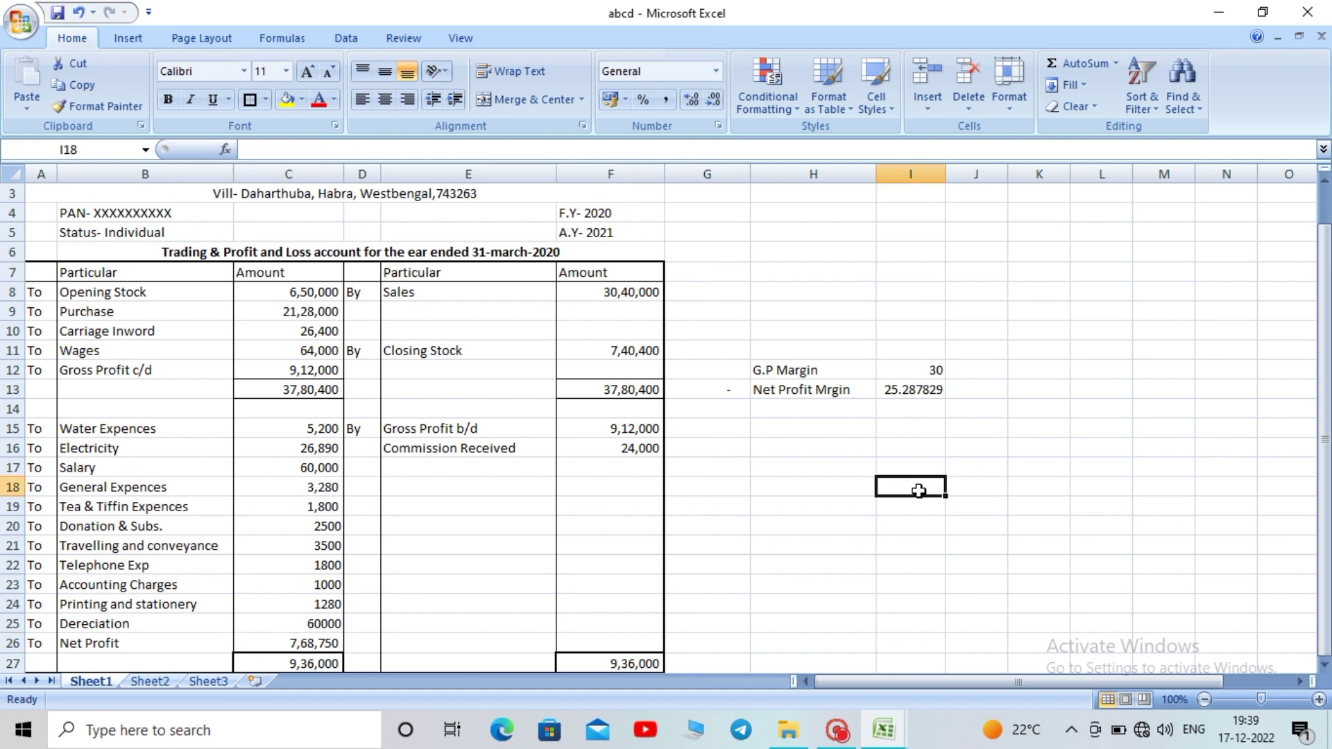
{"action": "left_click_drag", "start_coordinate": [1326, 273], "coordinate": [1328, 315]}
{"action": "left_click", "coordinate": [902, 402]}
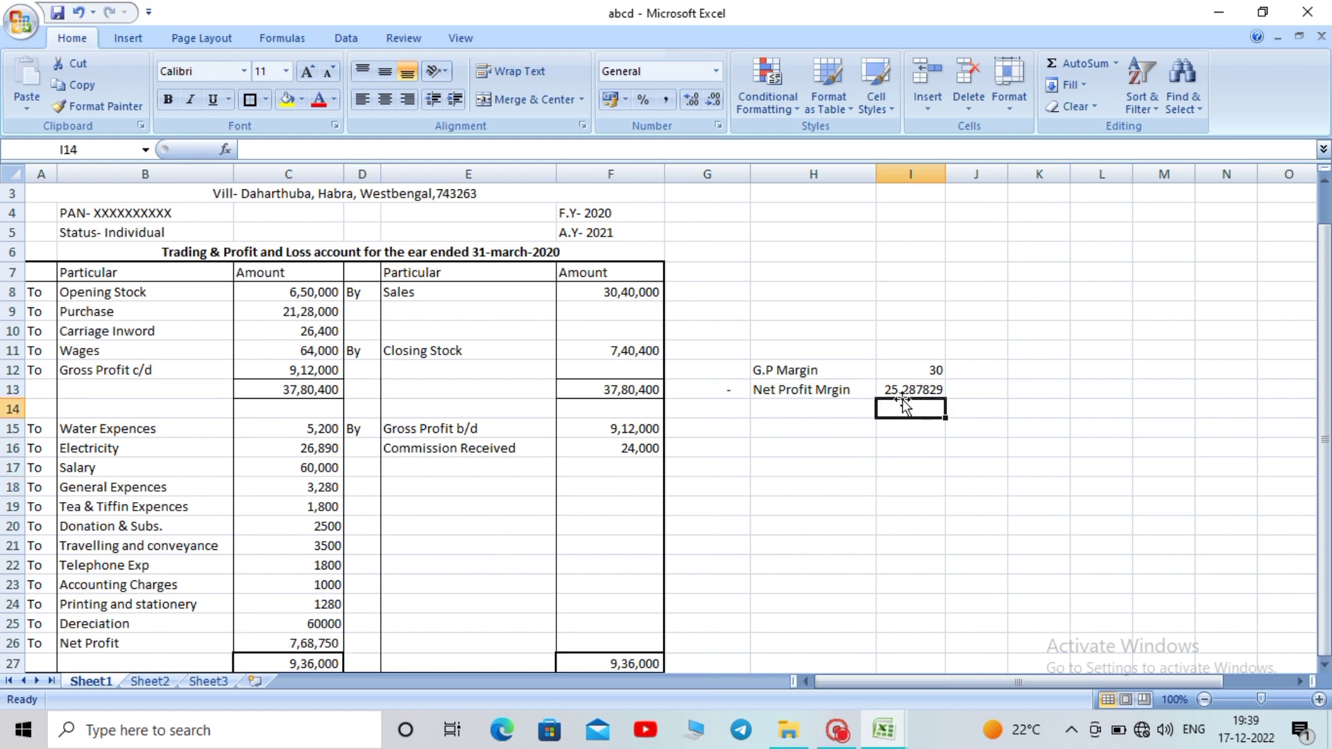
{"action": "left_click_drag", "start_coordinate": [1327, 247], "coordinate": [1327, 205]}
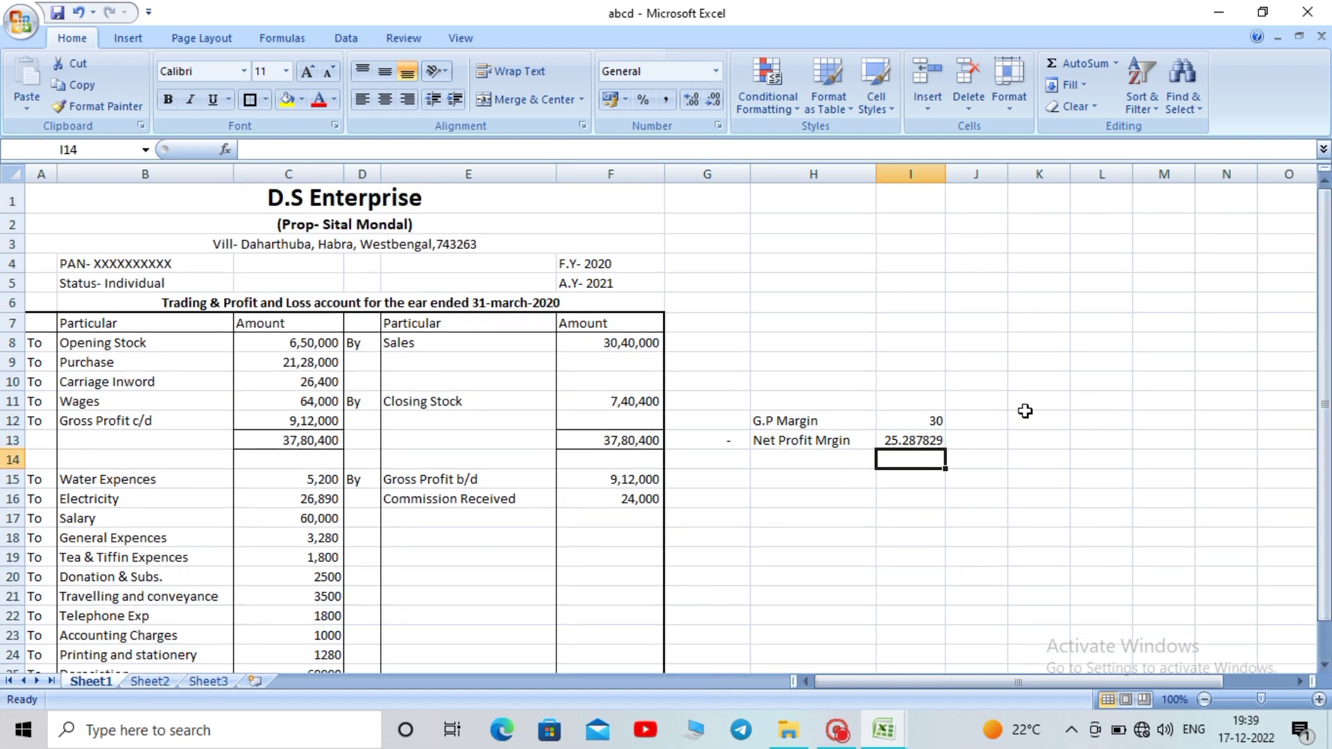
{"action": "left_click_drag", "start_coordinate": [1324, 253], "coordinate": [1324, 263]}
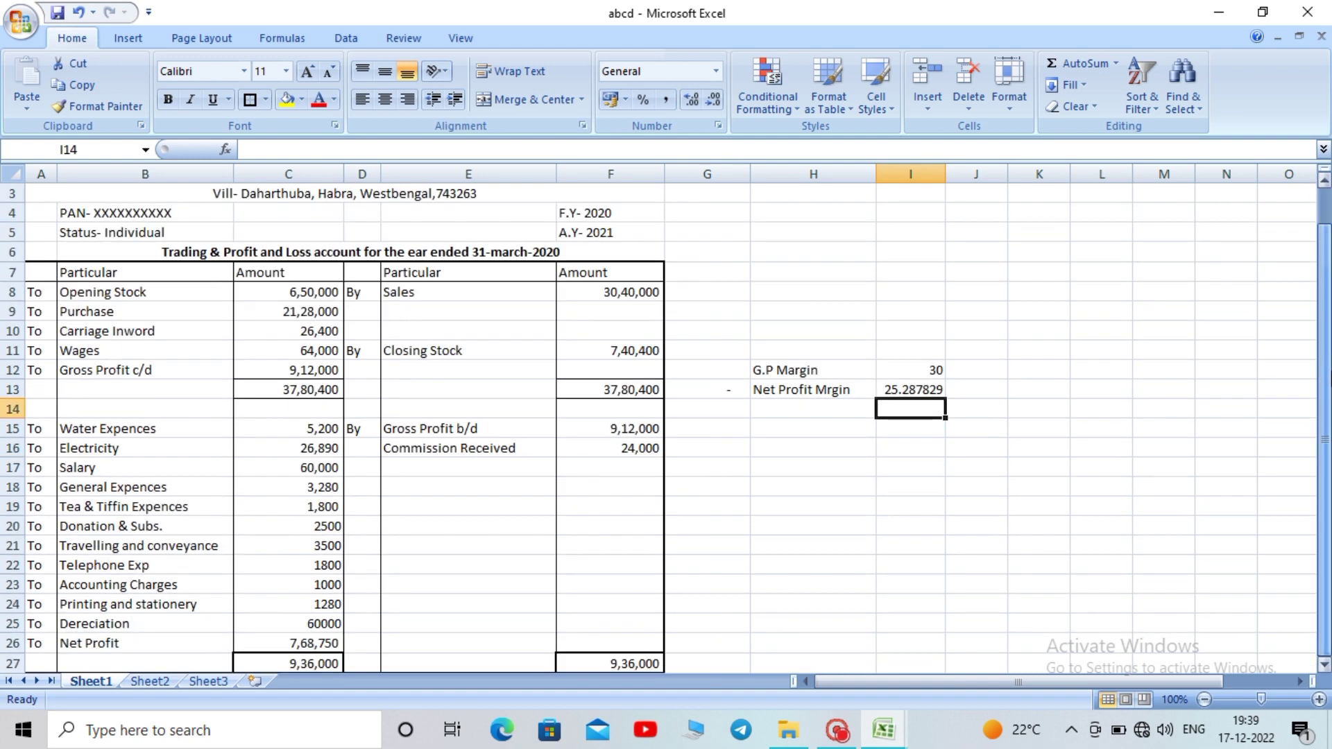
{"action": "left_click", "coordinate": [794, 433]}
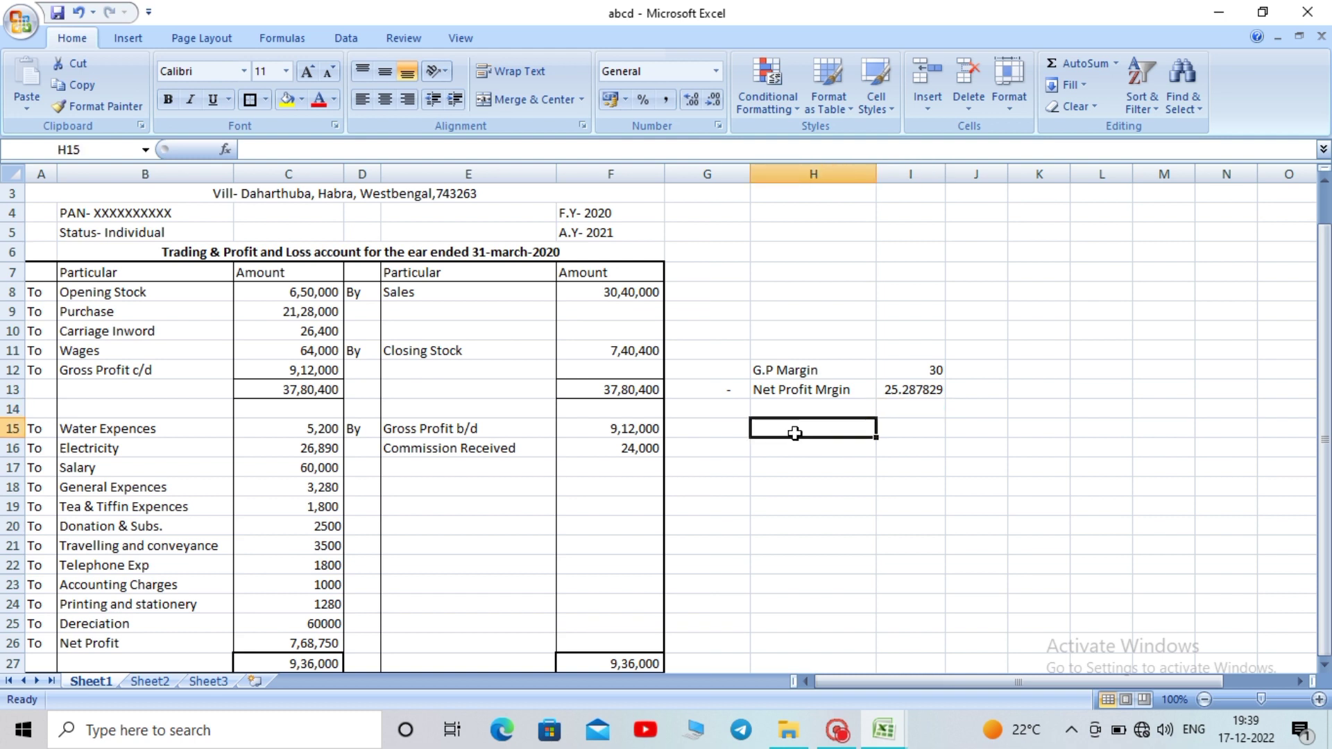
Label H15 as '44AD' and record the 44AD rate of 8 in I15
{"action": "type", "text": "44A"}
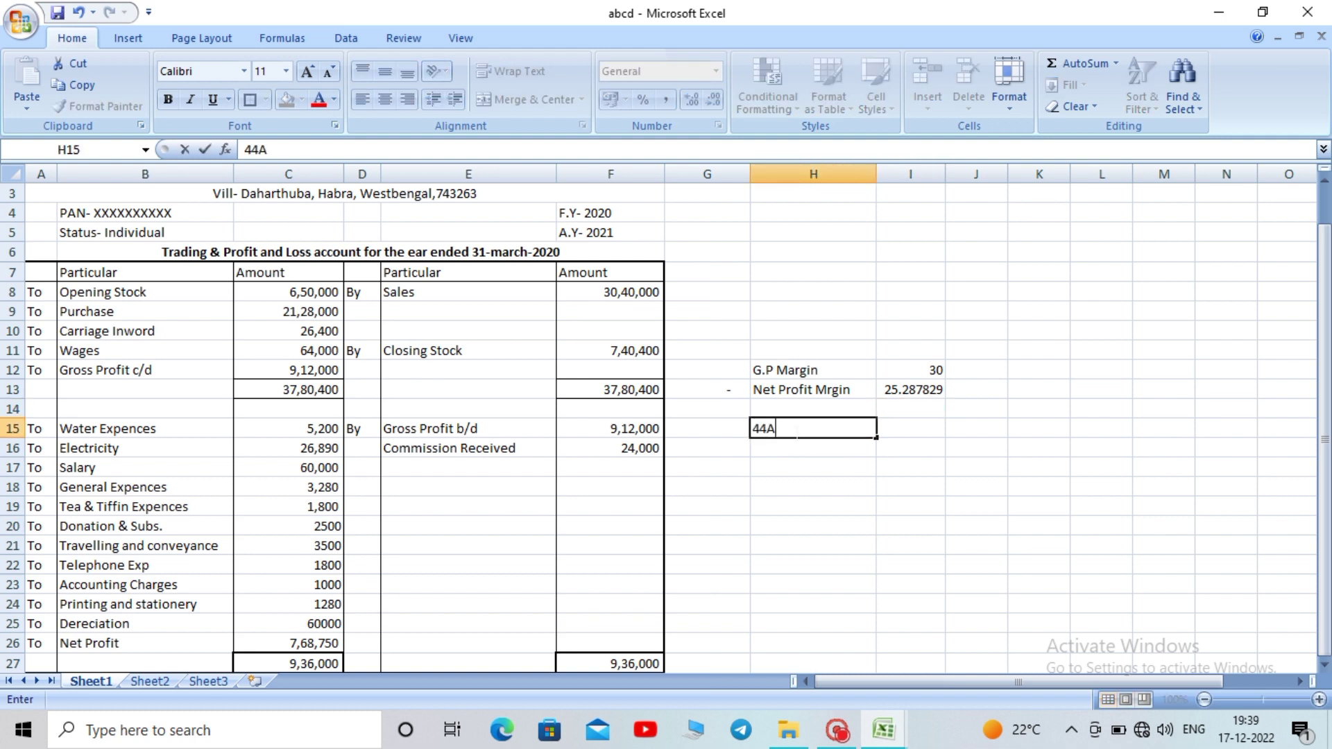
{"action": "type", "text": "D"}
{"action": "left_click", "coordinate": [800, 465]}
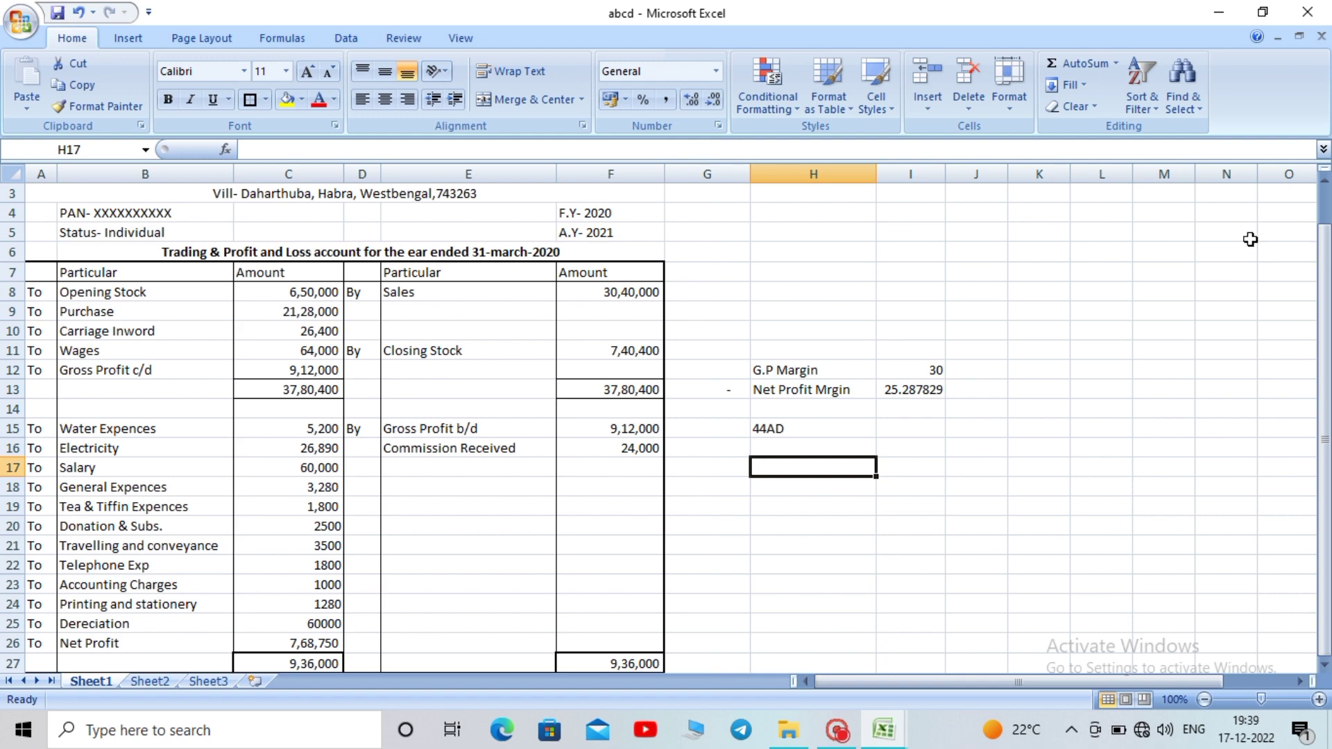
{"action": "mouse_move", "coordinate": [1324, 258]}
{"action": "left_mouse_down"}
{"action": "mouse_move", "coordinate": [1322, 225]}
{"action": "mouse_move", "coordinate": [1322, 249]}
{"action": "left_mouse_up"}
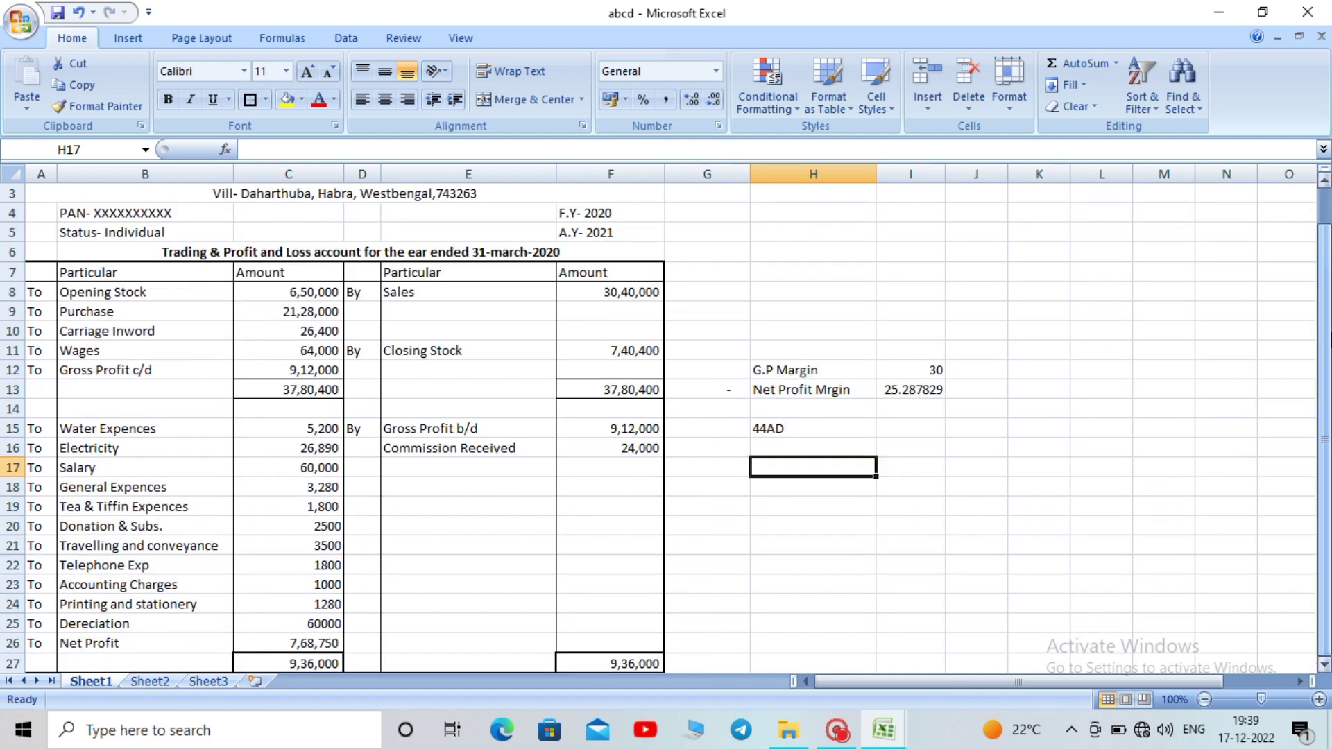
{"action": "left_click", "coordinate": [800, 433]}
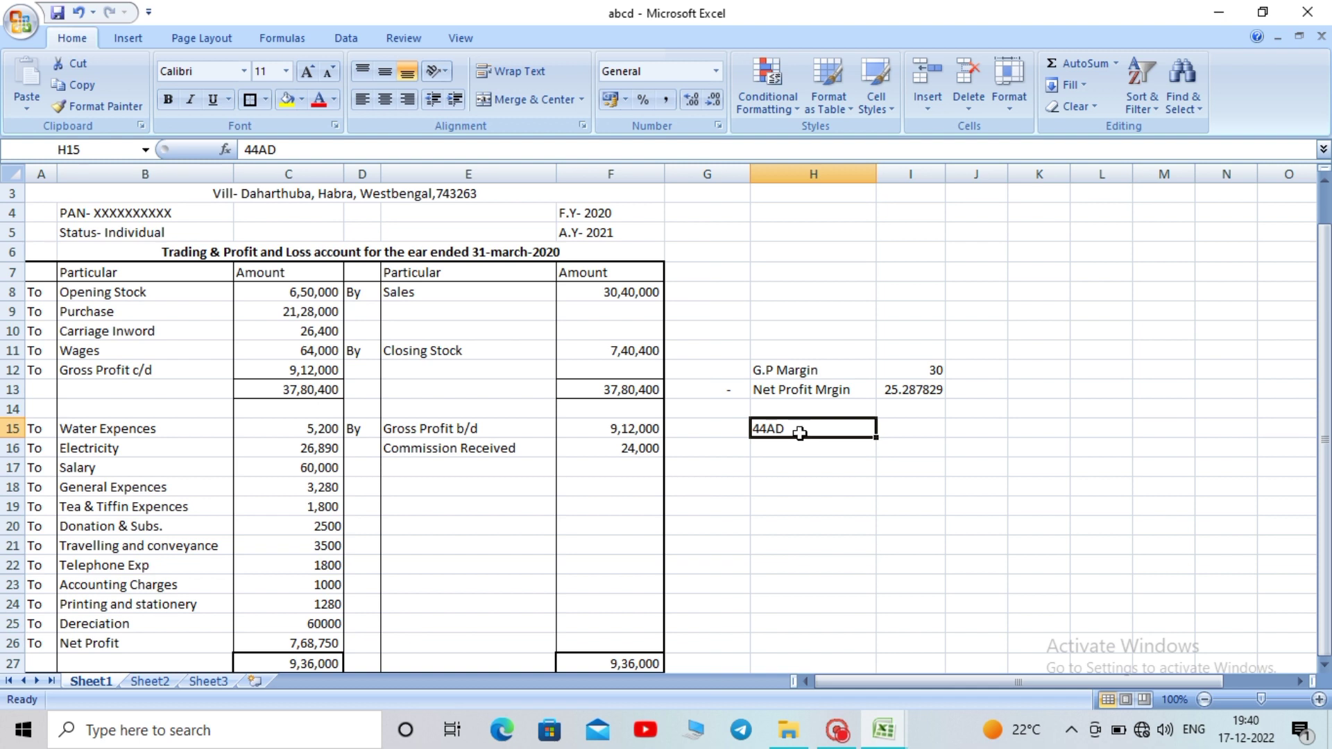
{"action": "left_click", "coordinate": [914, 435]}
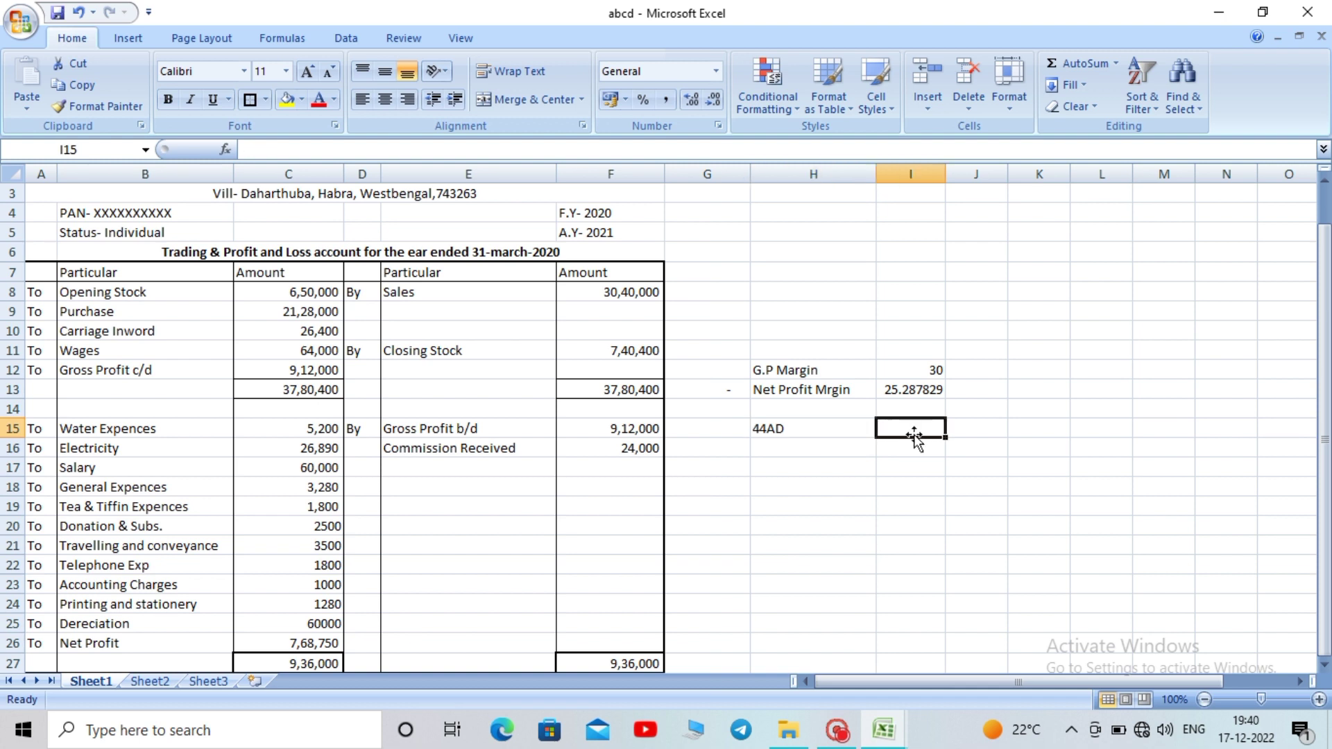
{"action": "type", "text": "*"}
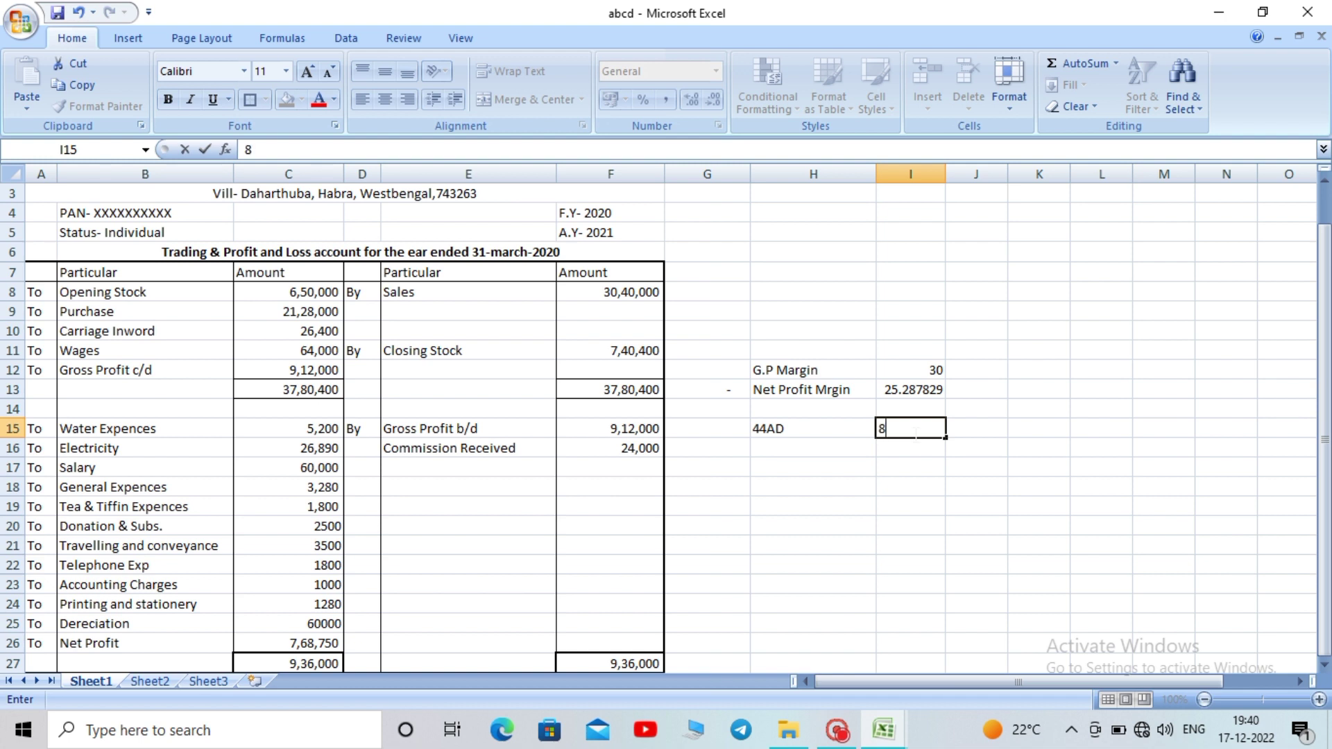
{"action": "left_click", "coordinate": [929, 482]}
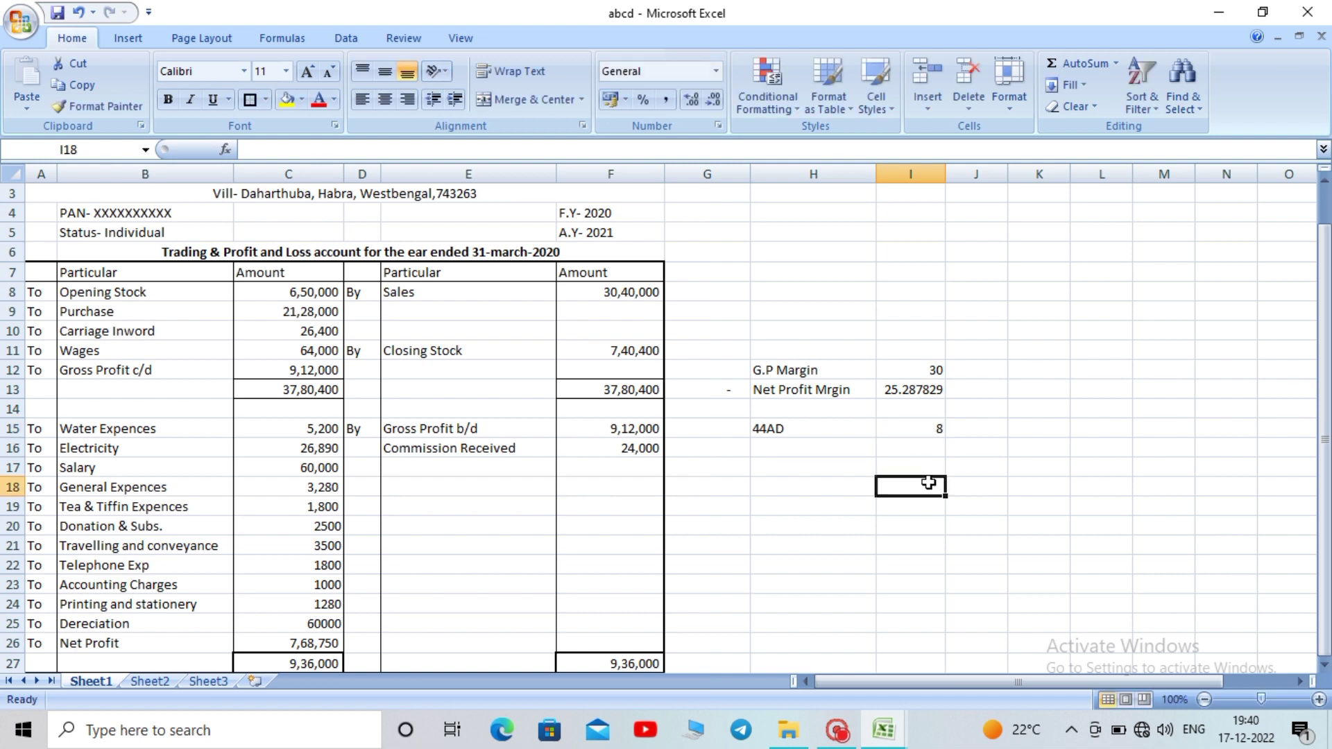
Review the 44AD value in I15 and the formulas in C26 and I13
{"action": "left_click", "coordinate": [905, 429]}
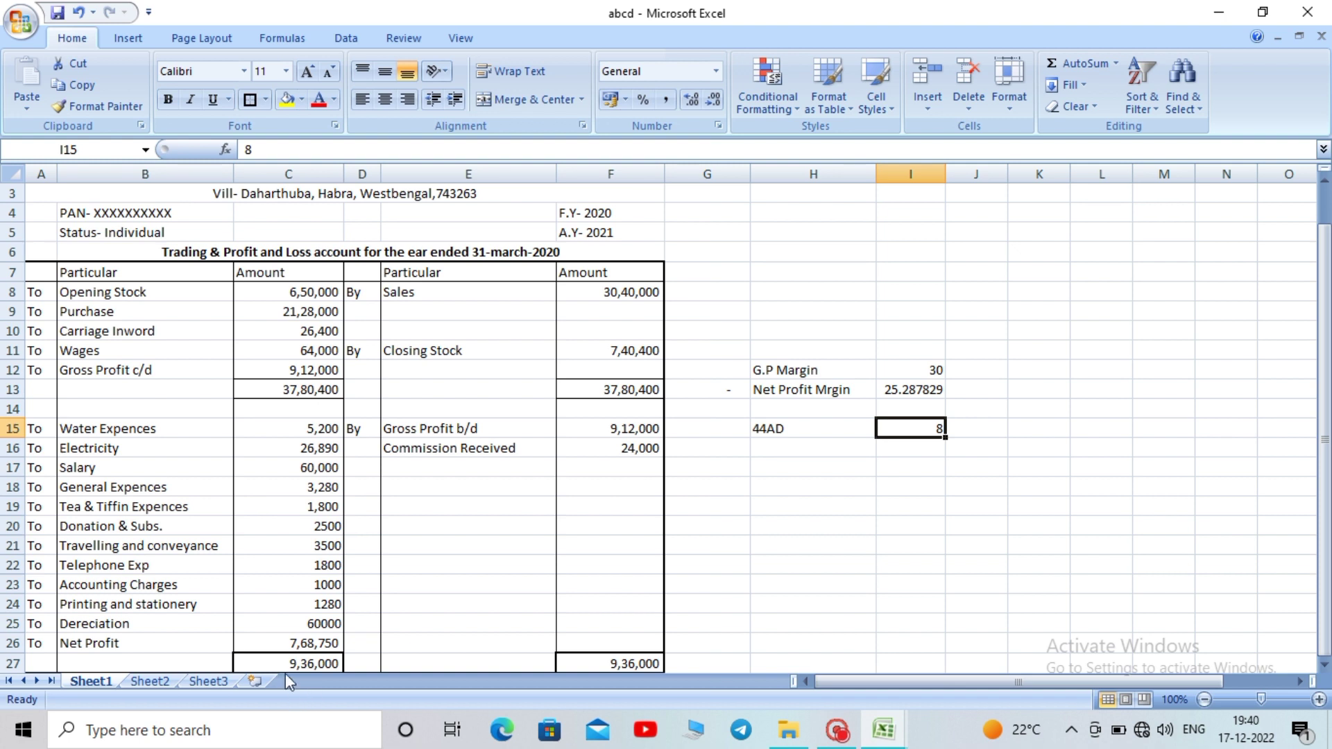
{"action": "left_click", "coordinate": [295, 644]}
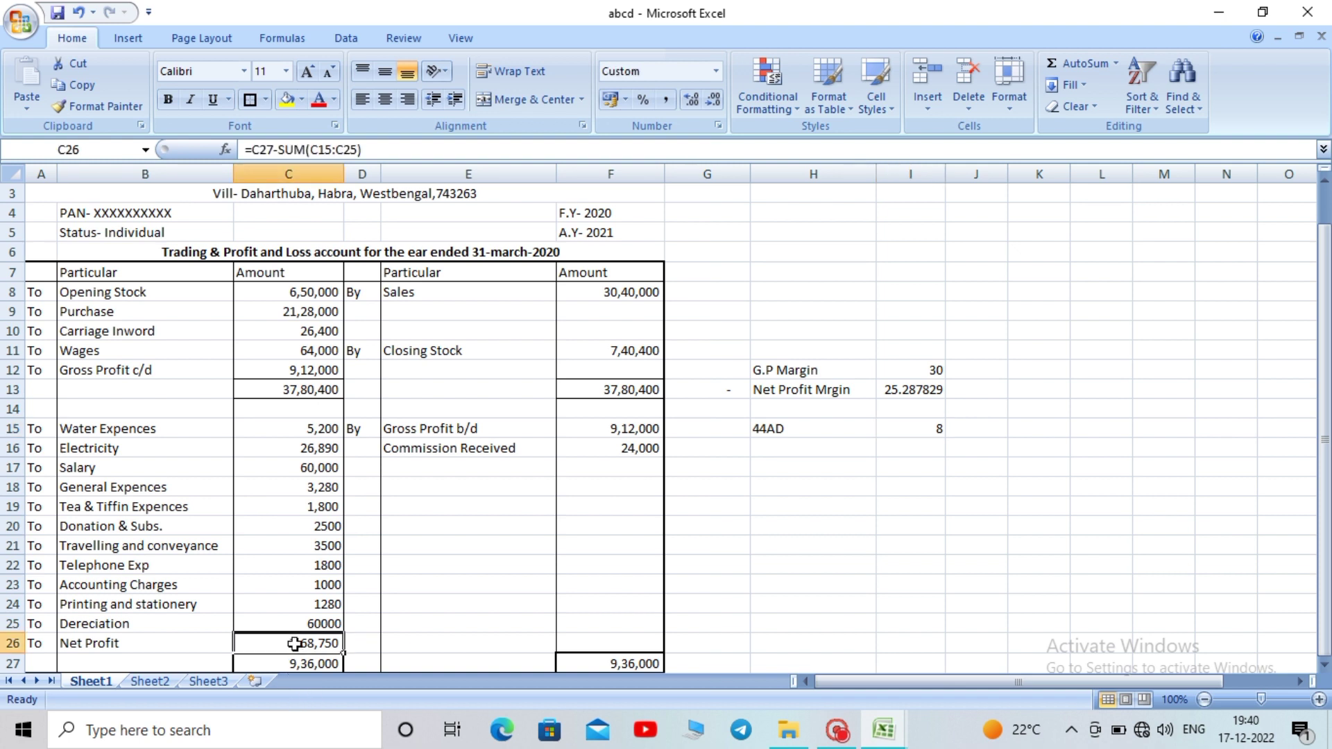
{"action": "left_click", "coordinate": [904, 396]}
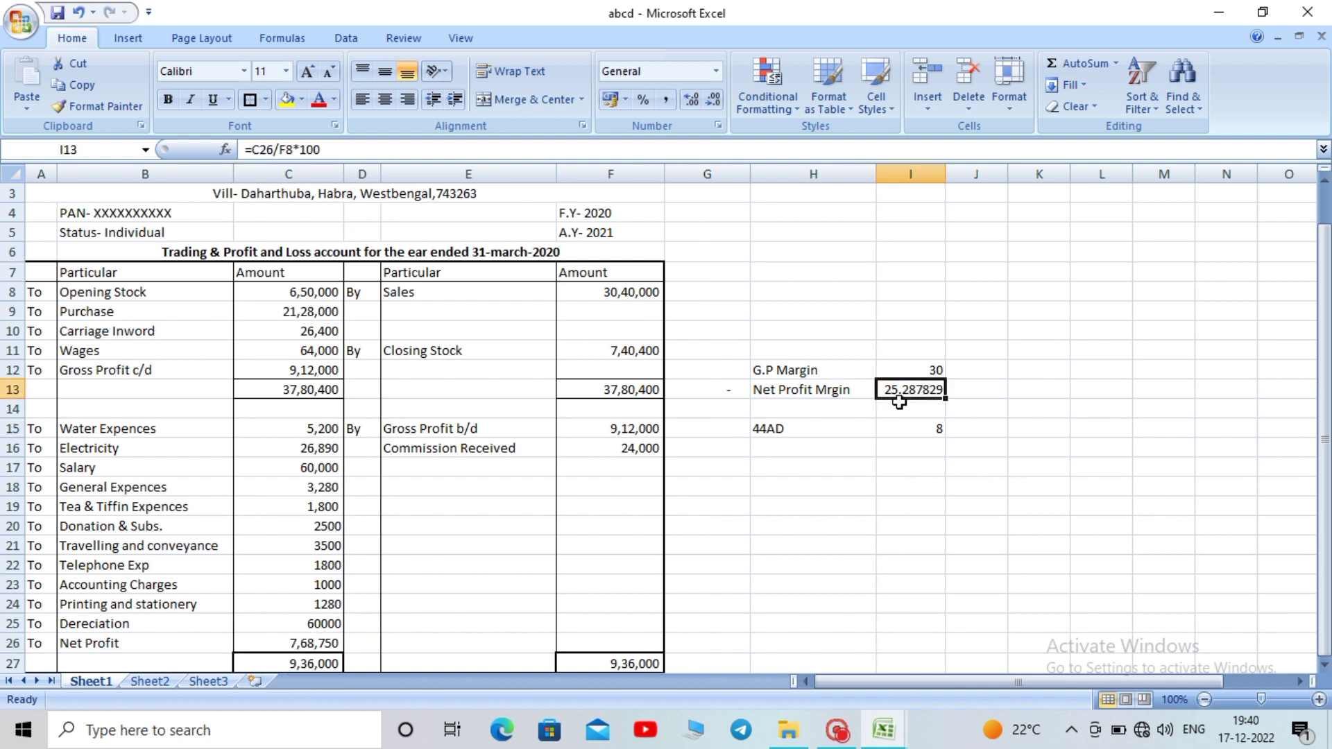
{"action": "left_click", "coordinate": [918, 428]}
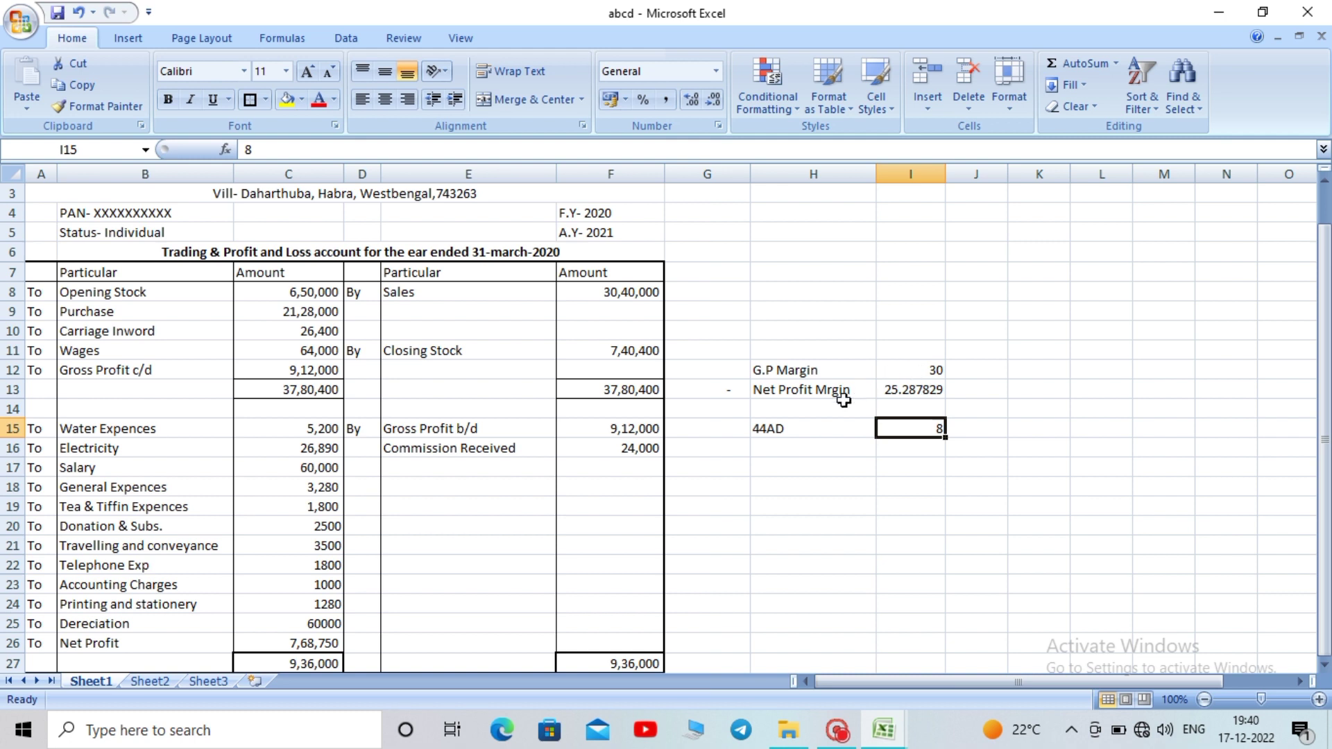
{"action": "left_click", "coordinate": [275, 640]}
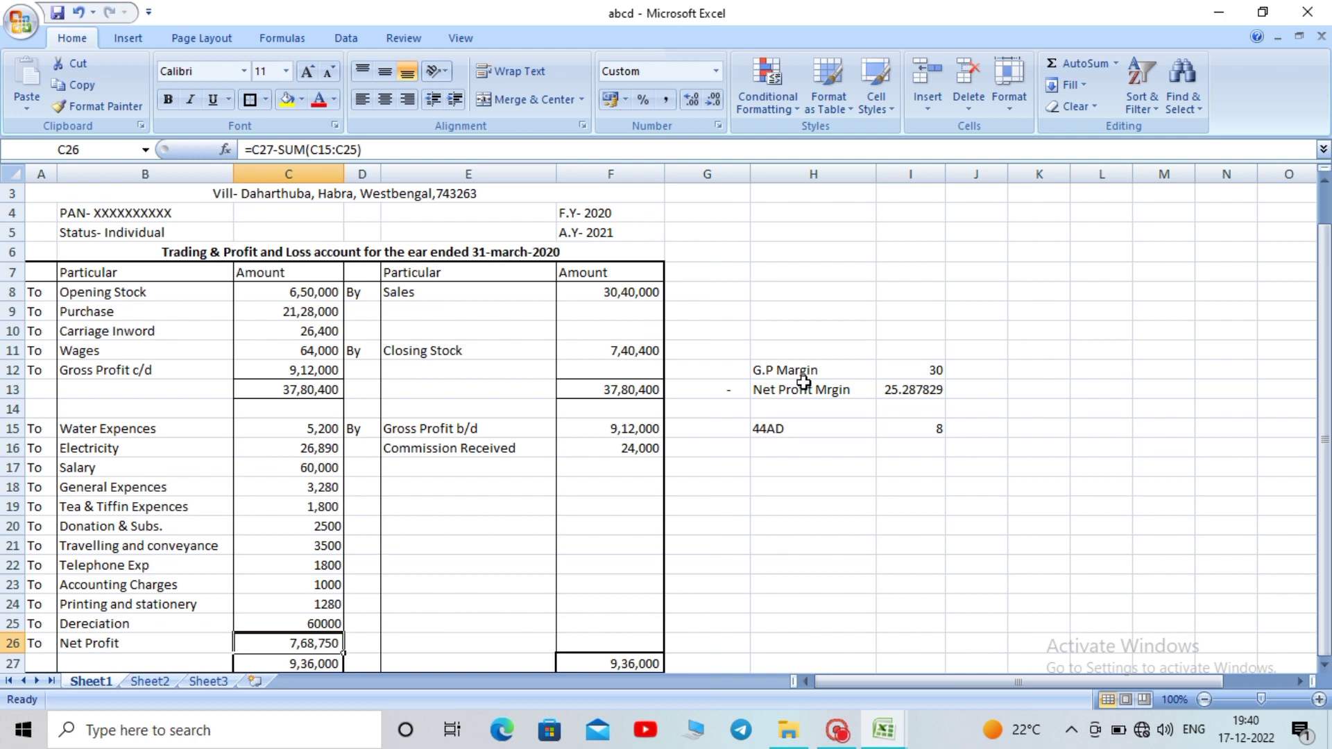
{"action": "left_click_drag", "start_coordinate": [1320, 281], "coordinate": [1322, 259]}
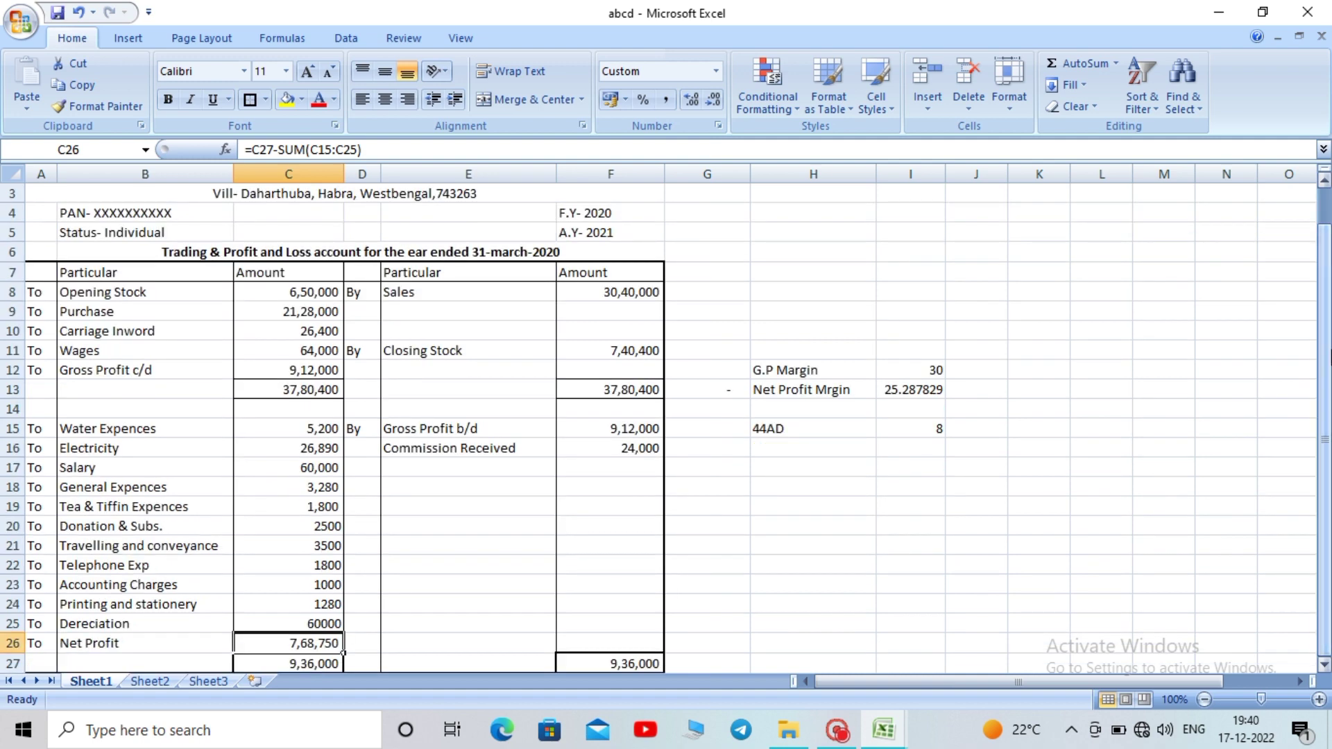
{"action": "left_click", "coordinate": [882, 461]}
Move to an empty cell beside the account and switch to the blank Sheet3
{"action": "left_click", "coordinate": [1106, 347]}
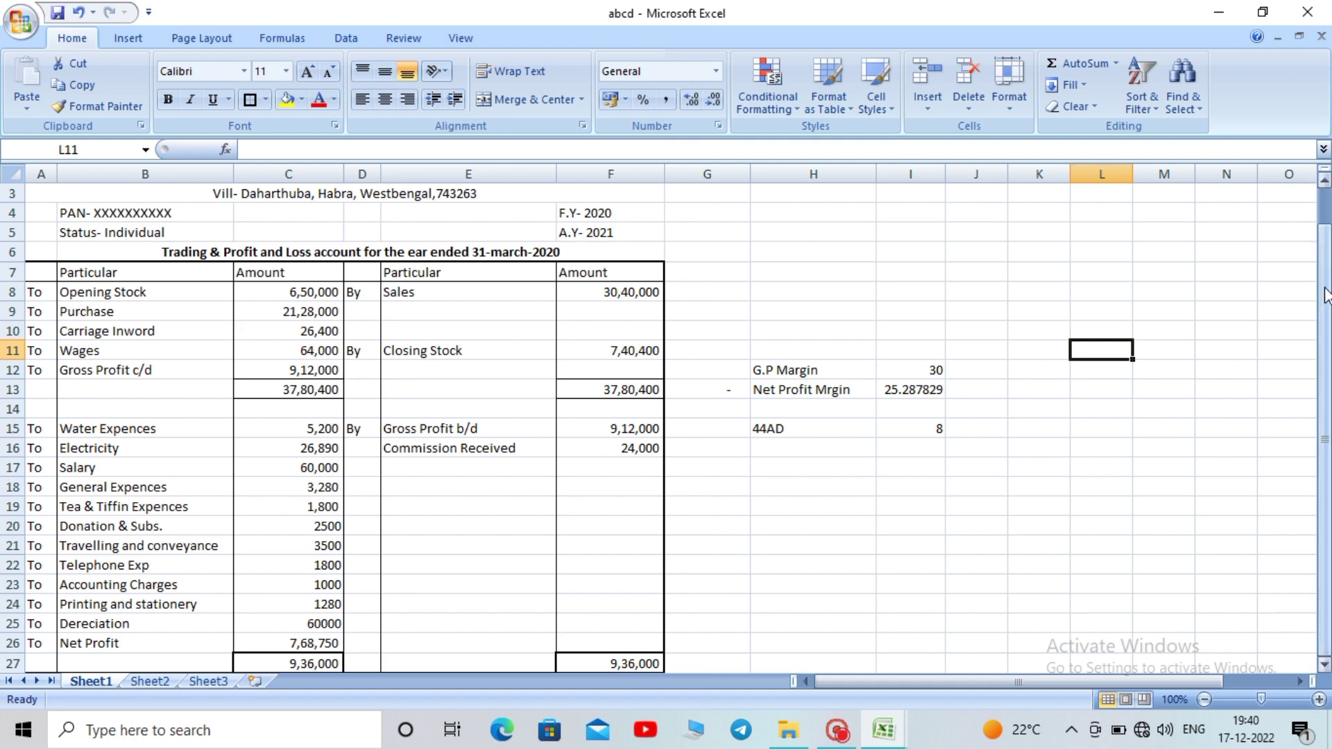
{"action": "left_click_drag", "start_coordinate": [1324, 284], "coordinate": [1323, 243]}
{"action": "left_click", "coordinate": [990, 340]}
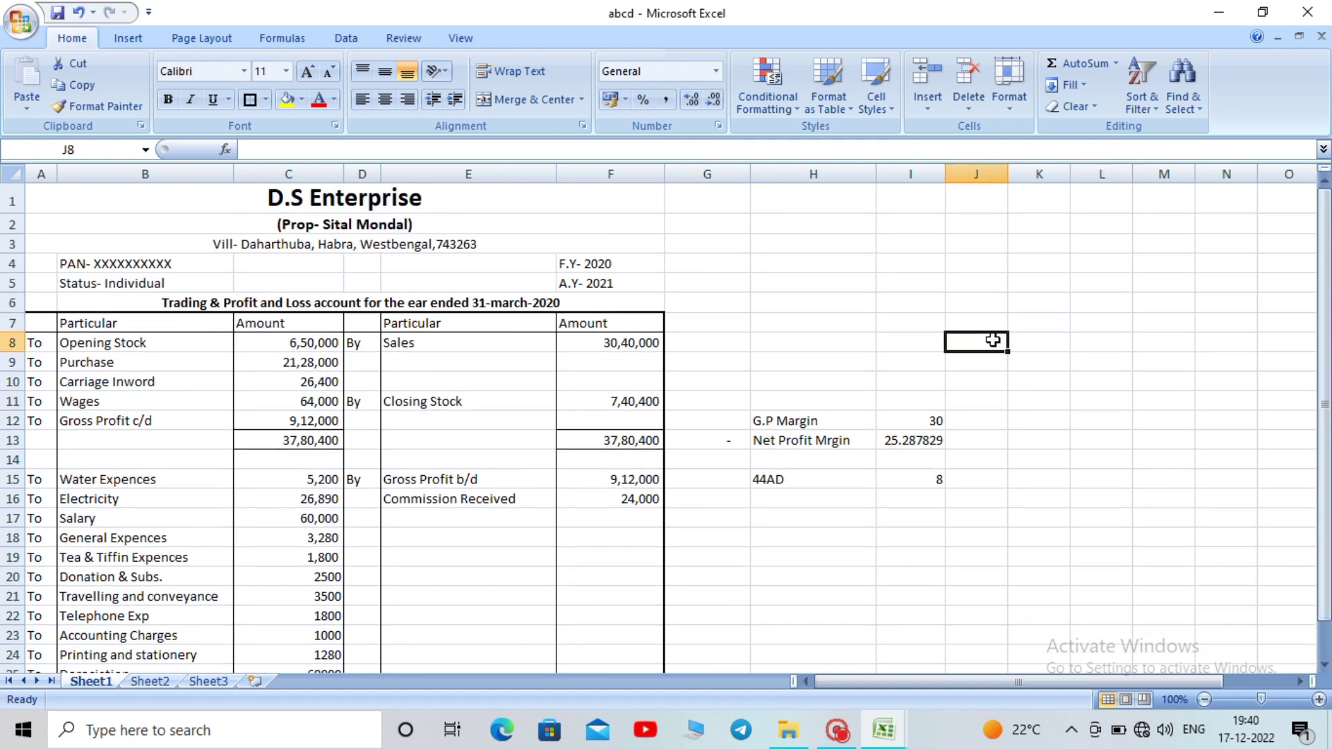
{"action": "left_click_drag", "start_coordinate": [1326, 267], "coordinate": [1326, 304]}
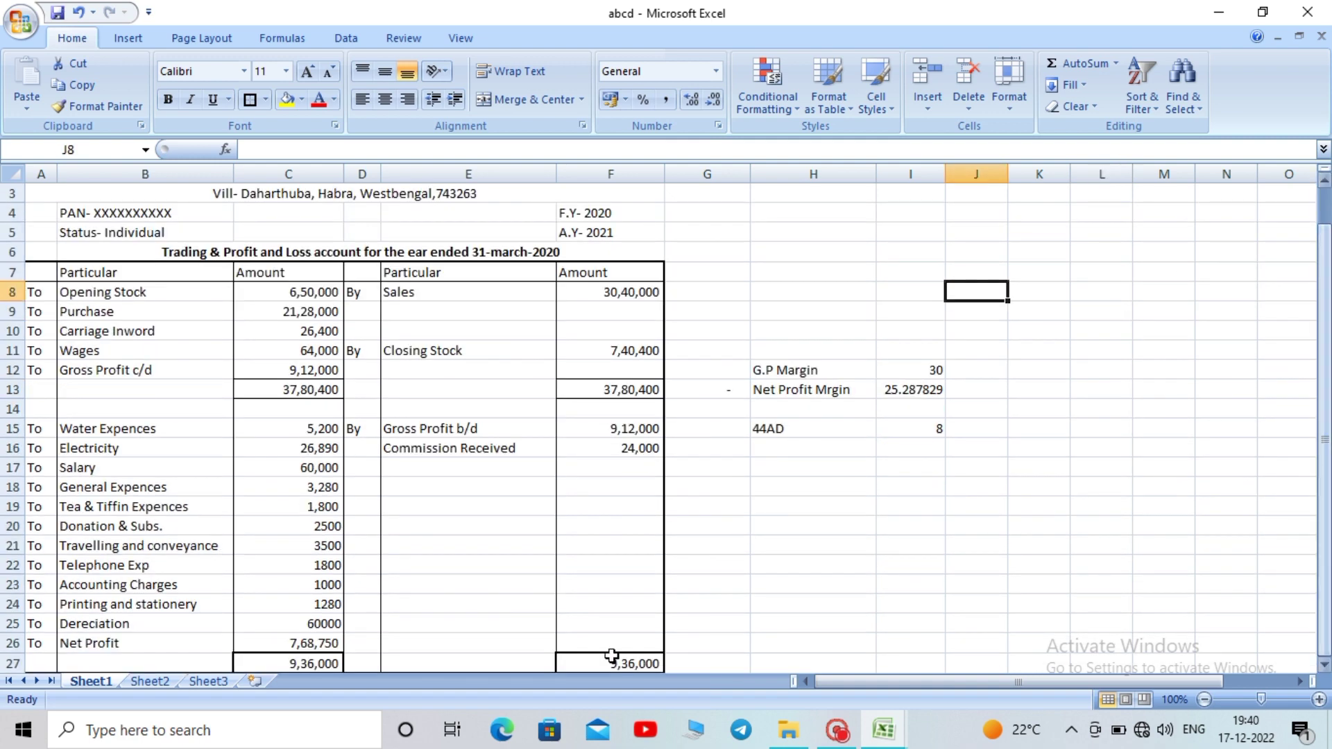
{"action": "left_click", "coordinate": [209, 682]}
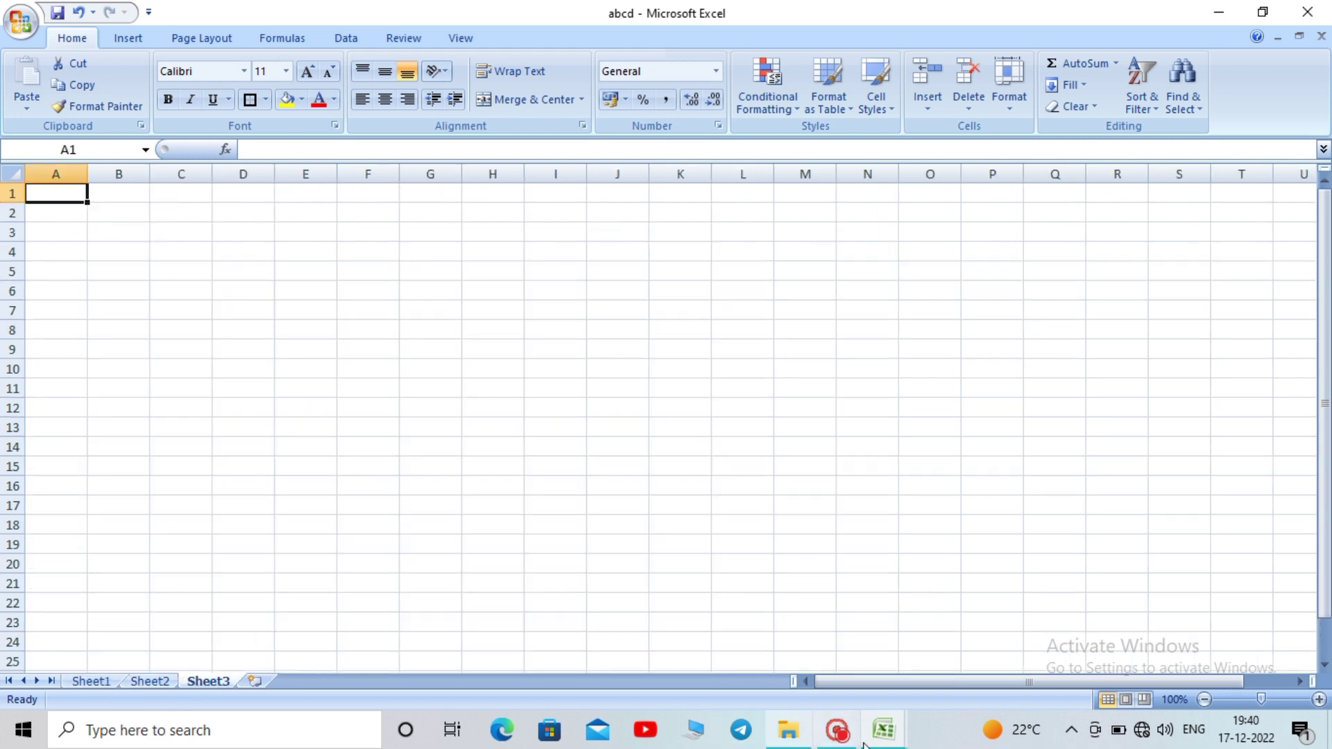
{"action": "left_click", "coordinate": [883, 730]}
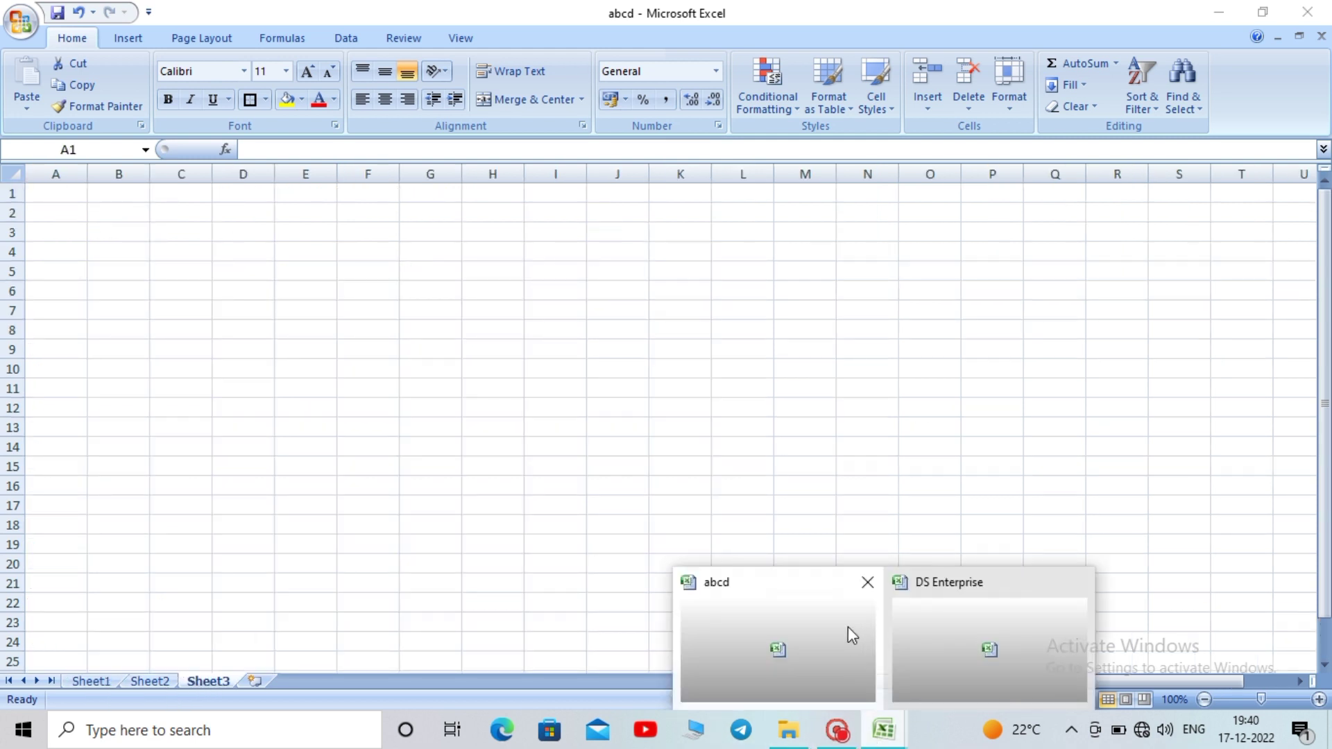
{"action": "left_click", "coordinate": [910, 632]}
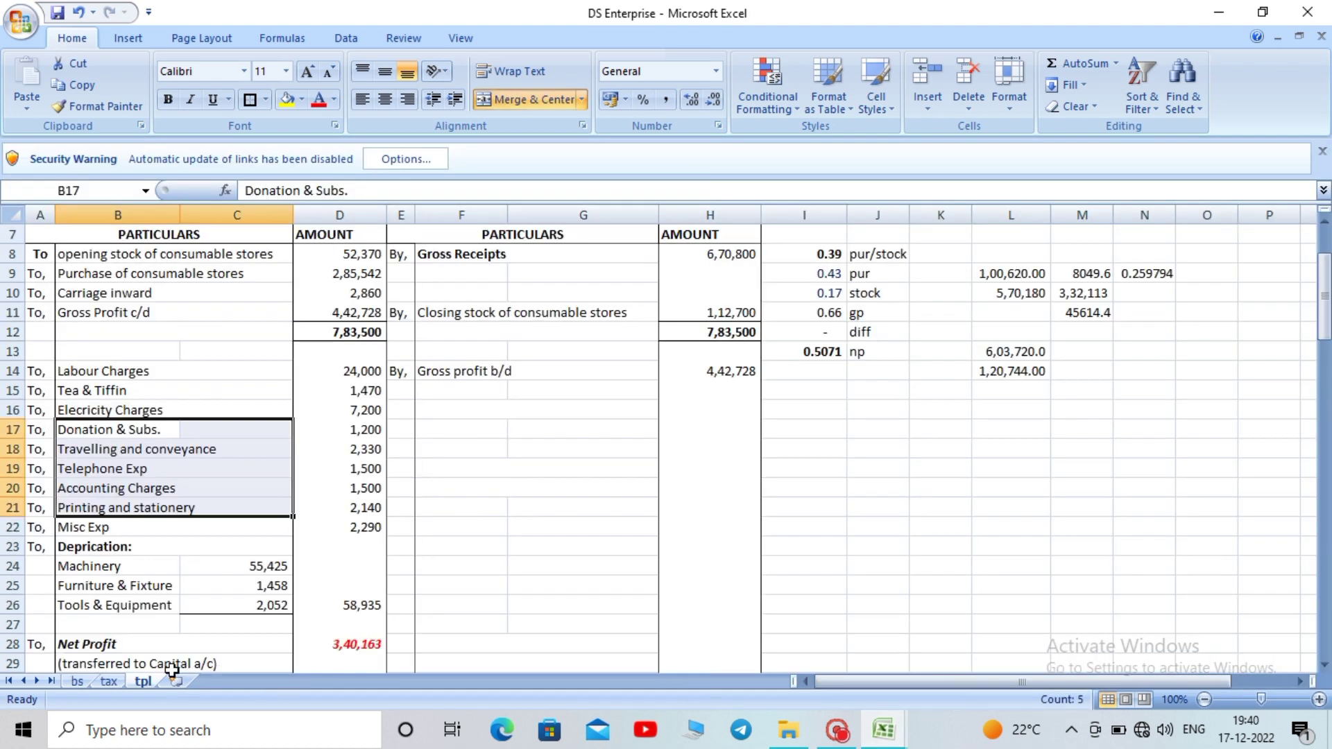
{"action": "left_click", "coordinate": [113, 683]}
{"action": "left_click", "coordinate": [687, 354]}
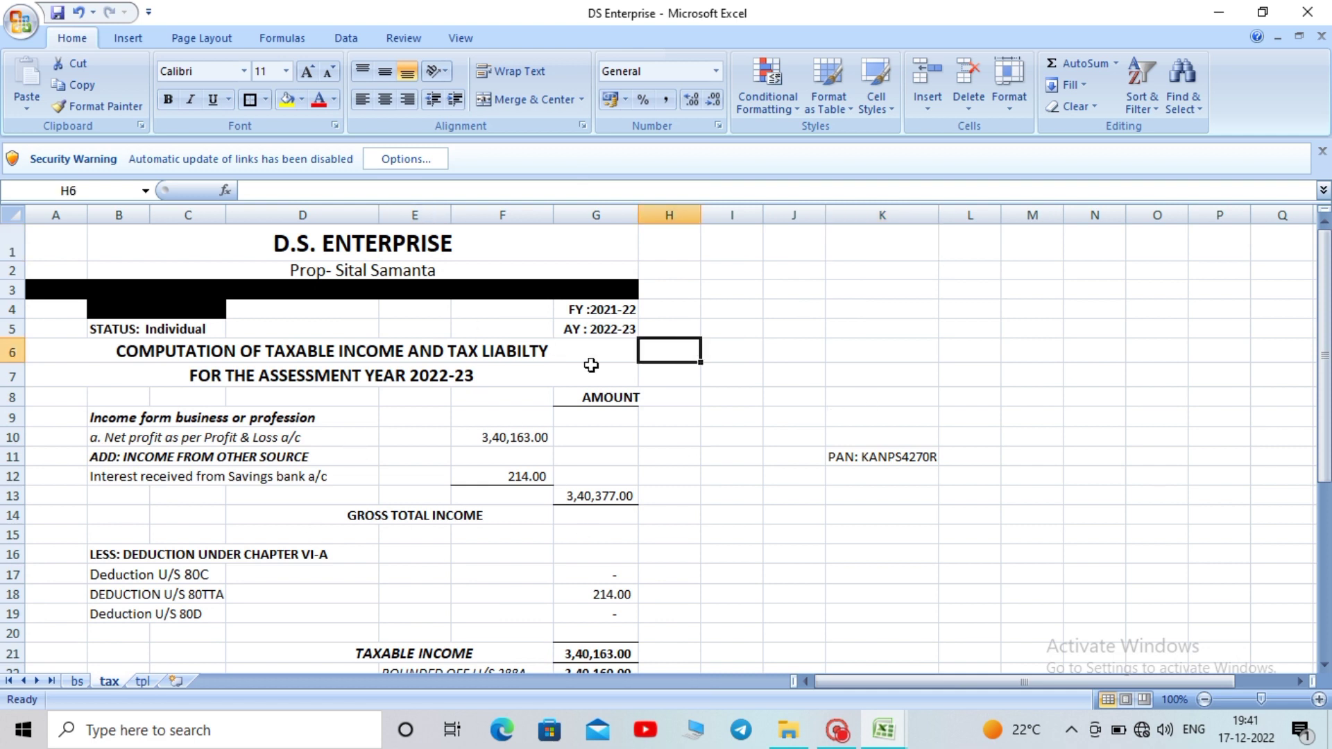
{"action": "left_click_drag", "start_coordinate": [1327, 329], "coordinate": [1308, 274]}
{"action": "left_click", "coordinate": [143, 681]}
{"action": "left_click", "coordinate": [73, 682]}
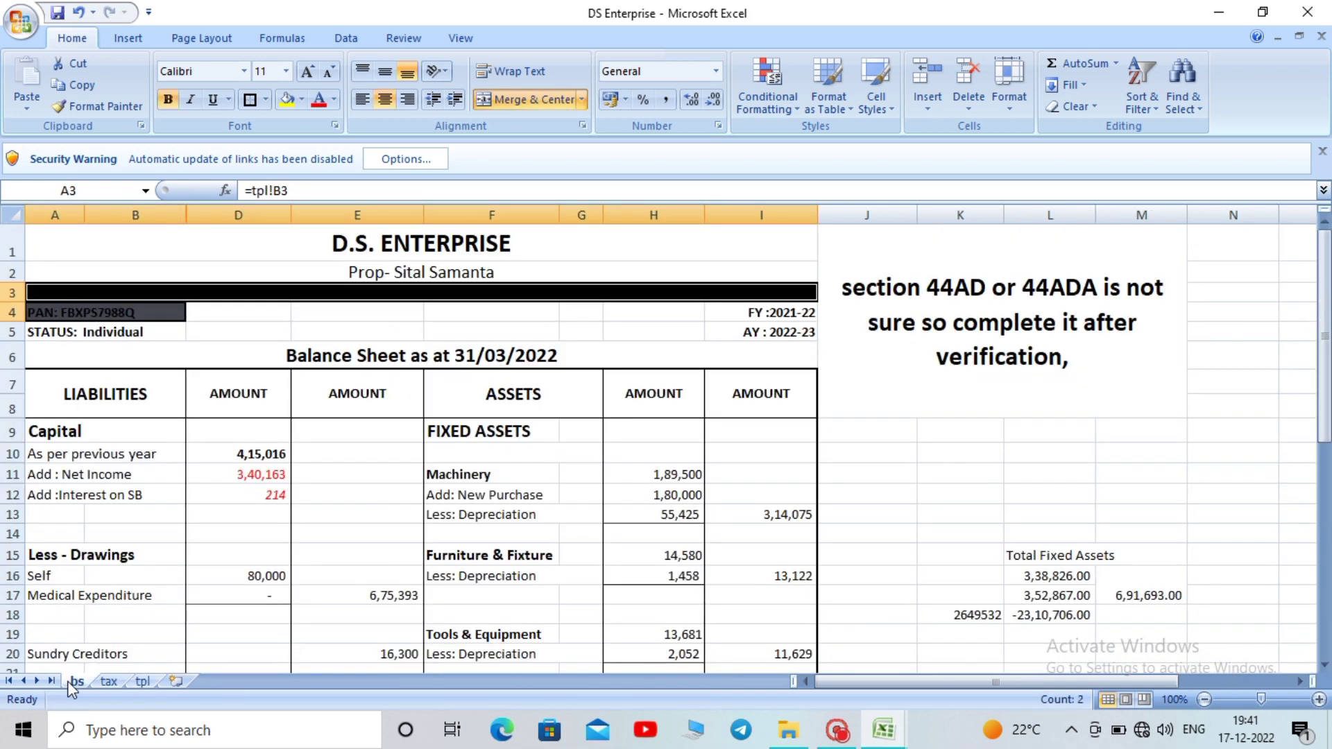
{"action": "left_click", "coordinate": [109, 681]}
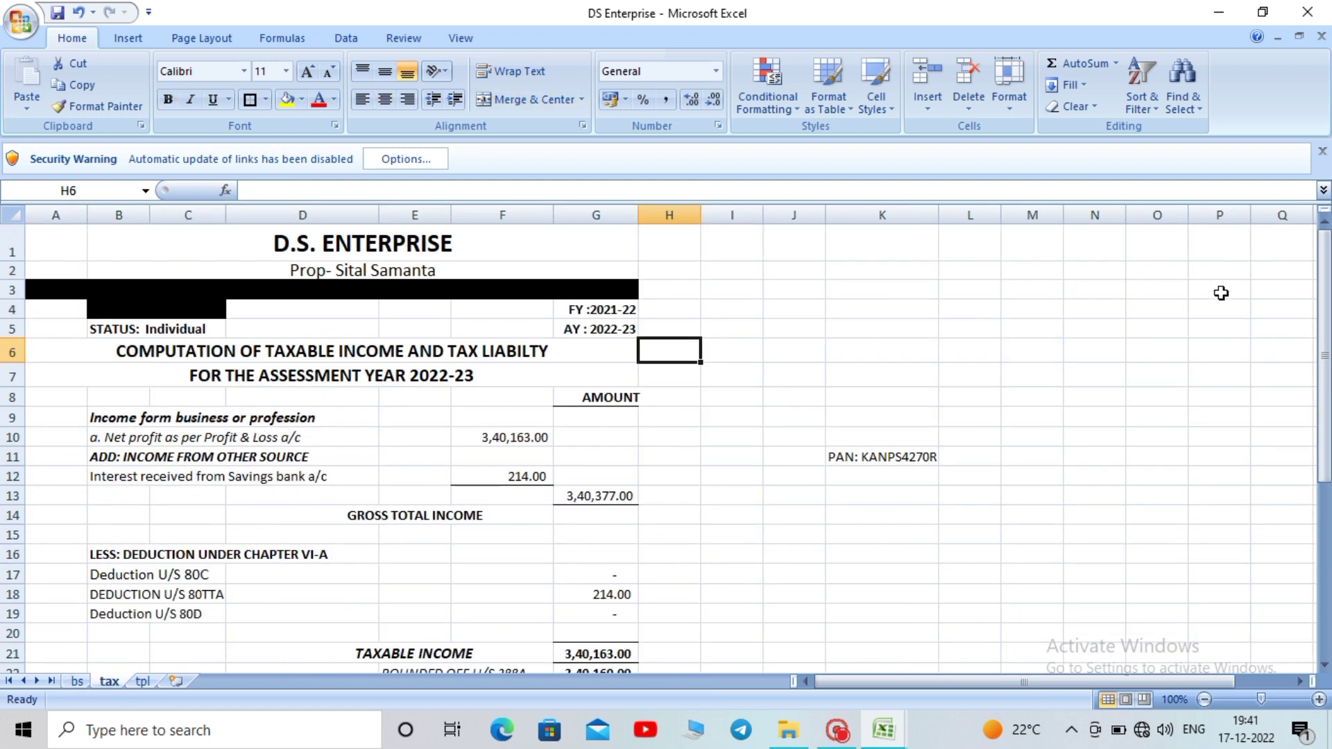
{"action": "mouse_move", "coordinate": [1325, 284]}
{"action": "left_mouse_down"}
{"action": "mouse_move", "coordinate": [1325, 458]}
{"action": "mouse_move", "coordinate": [1325, 284]}
{"action": "left_mouse_up"}
{"action": "left_click_drag", "start_coordinate": [551, 250], "coordinate": [574, 643]}
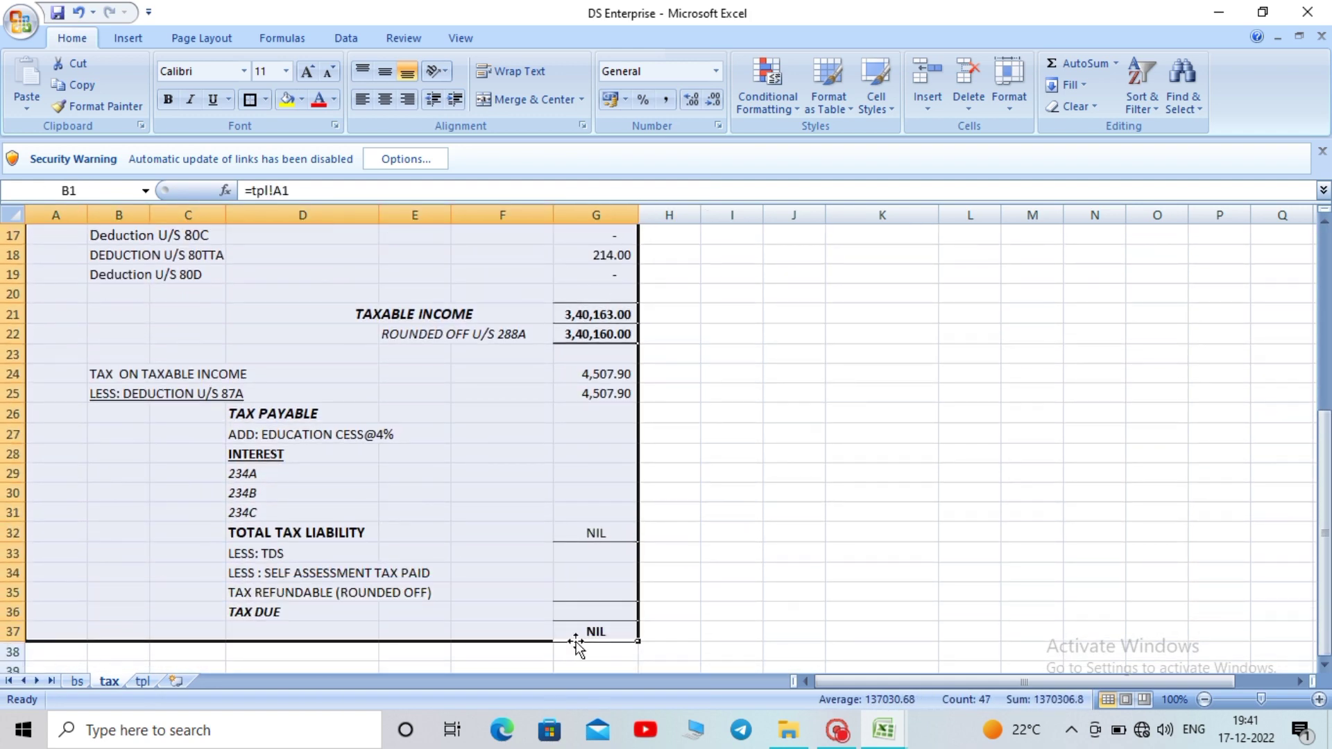
{"action": "left_click", "coordinate": [1037, 417]}
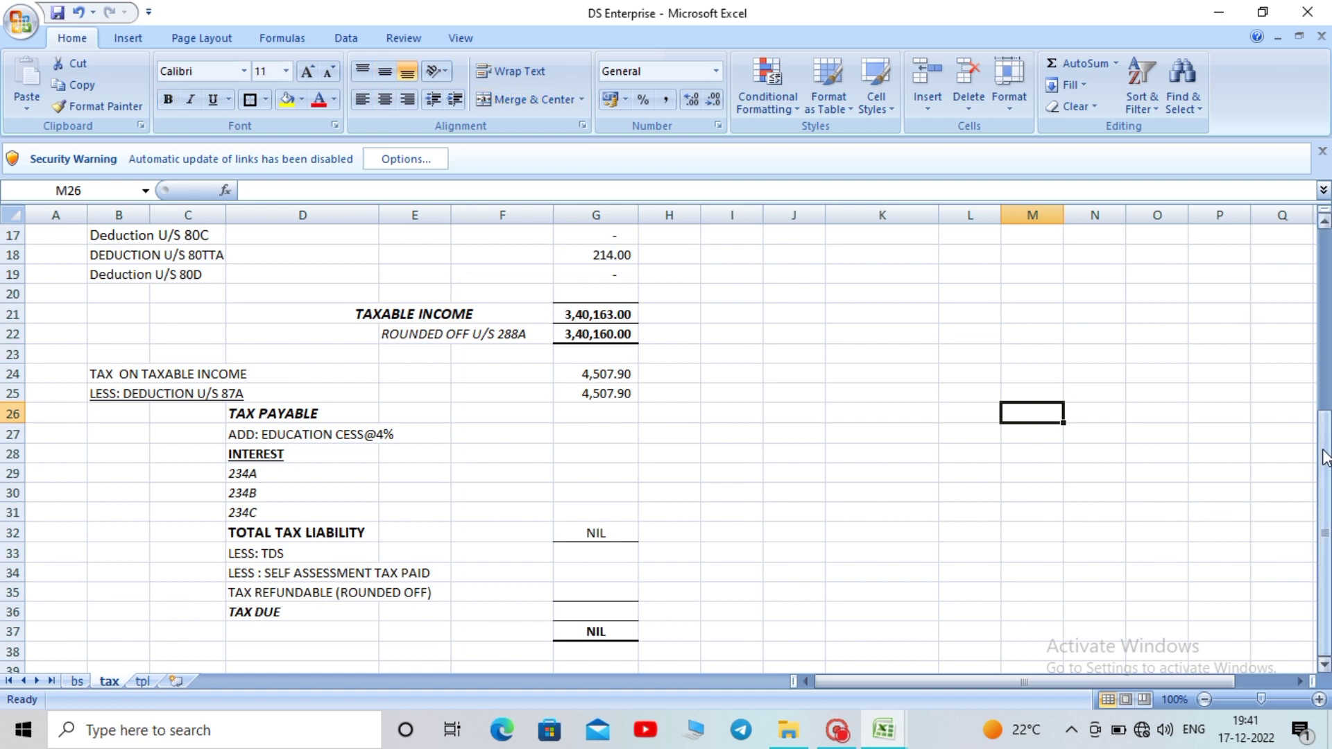
{"action": "left_click_drag", "start_coordinate": [1325, 458], "coordinate": [1325, 277]}
{"action": "left_click", "coordinate": [839, 379]}
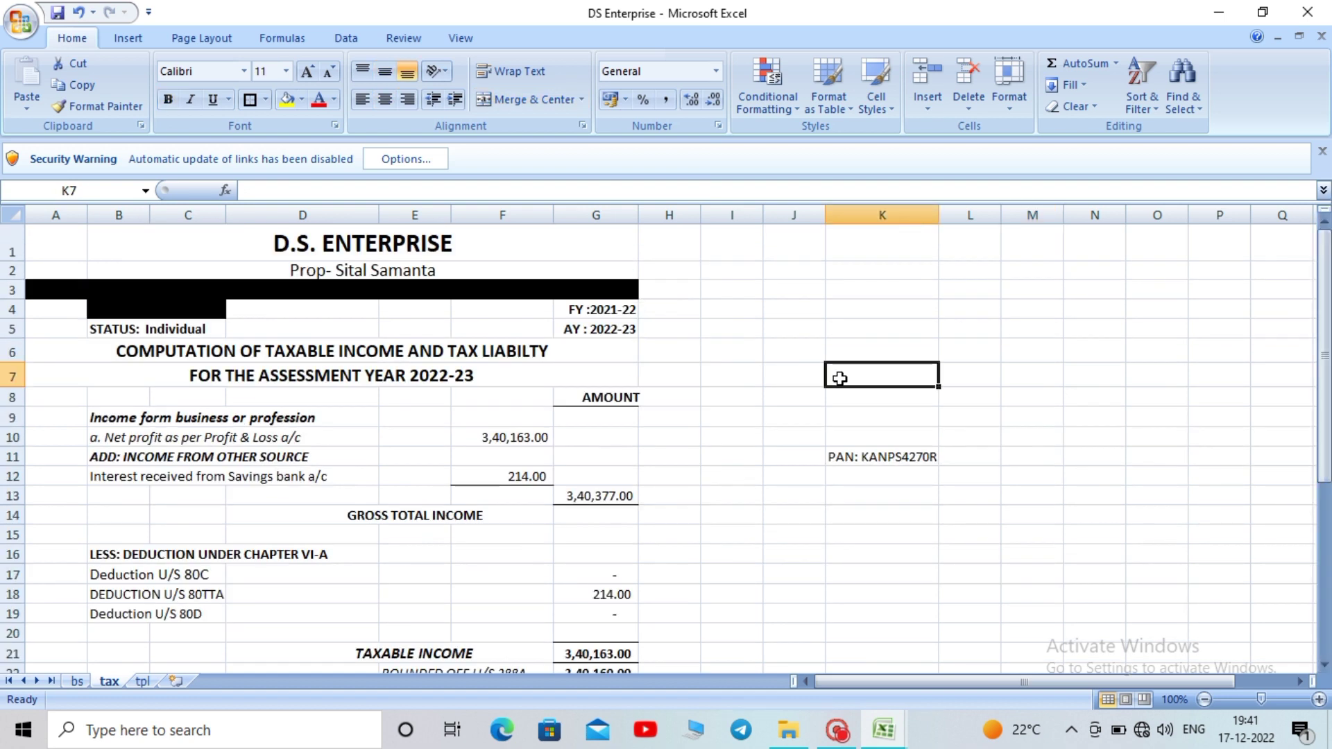
{"action": "left_click", "coordinate": [853, 461]}
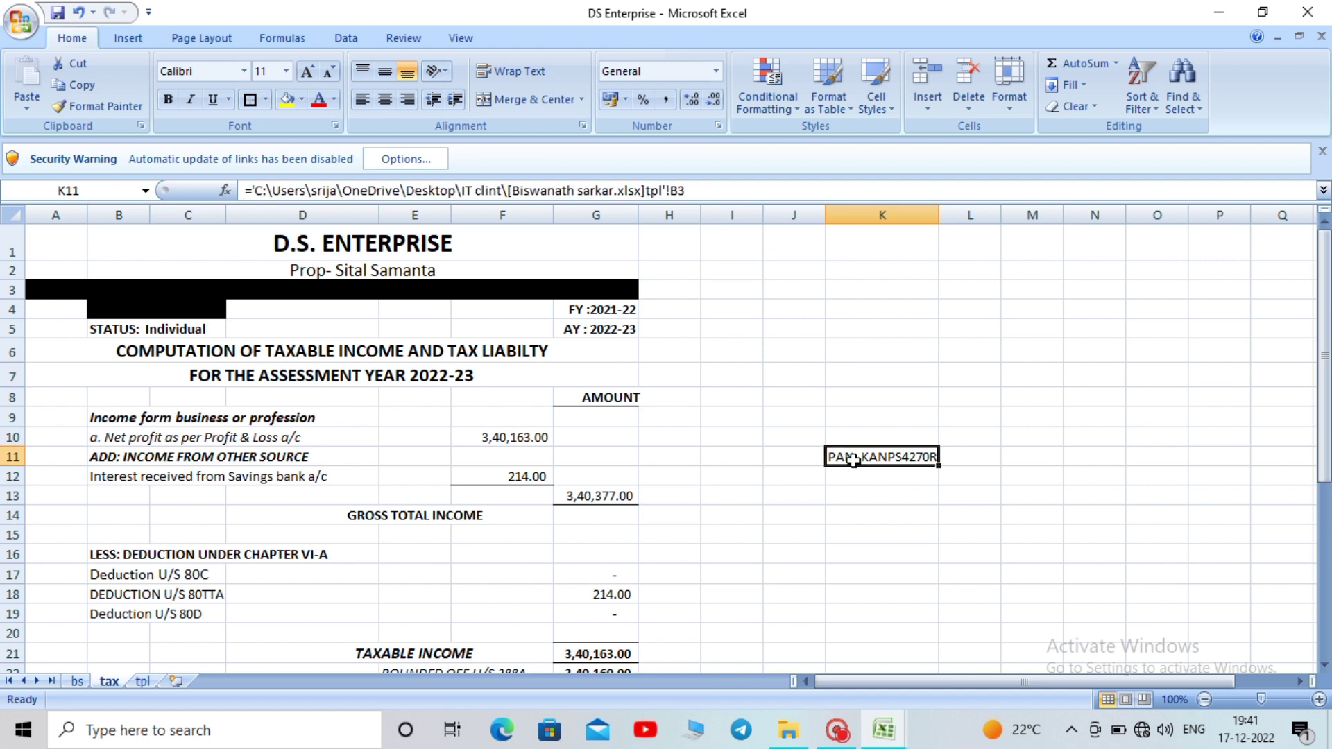
{"action": "left_click", "coordinate": [892, 398]}
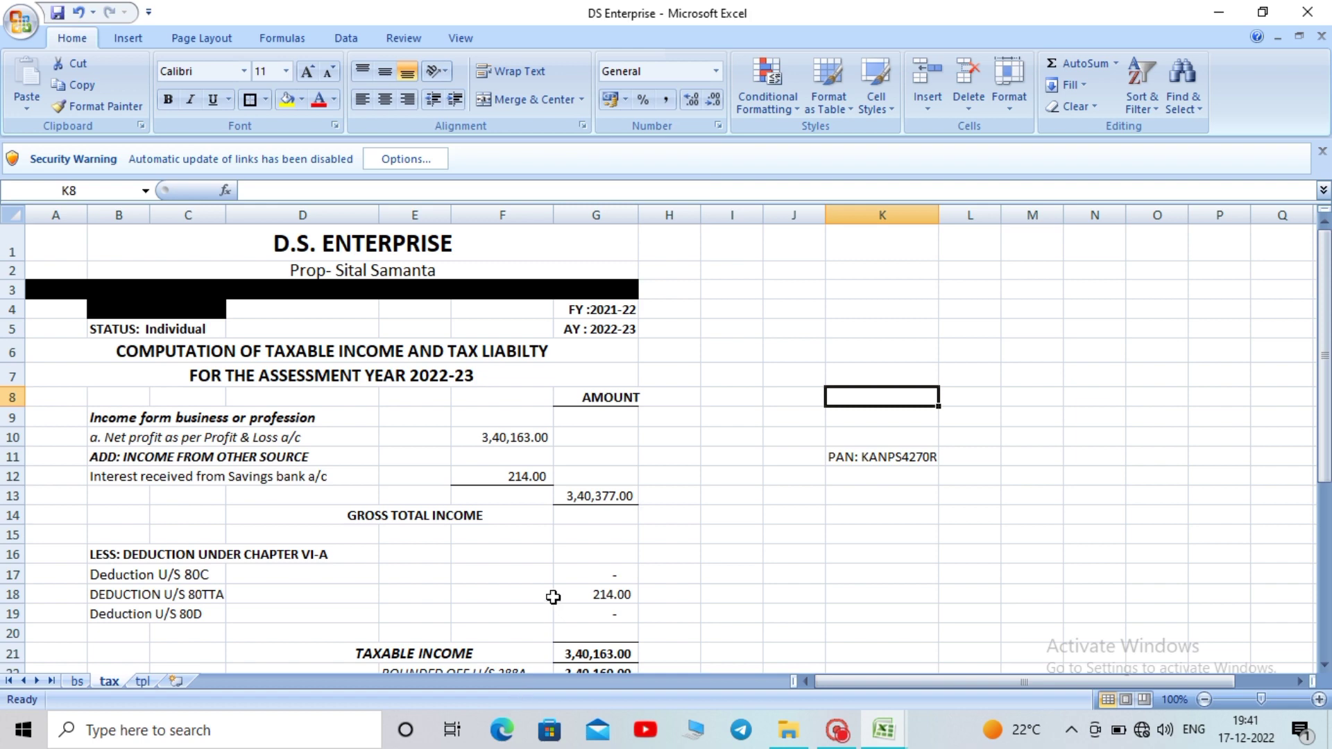
{"action": "left_click", "coordinate": [141, 683]}
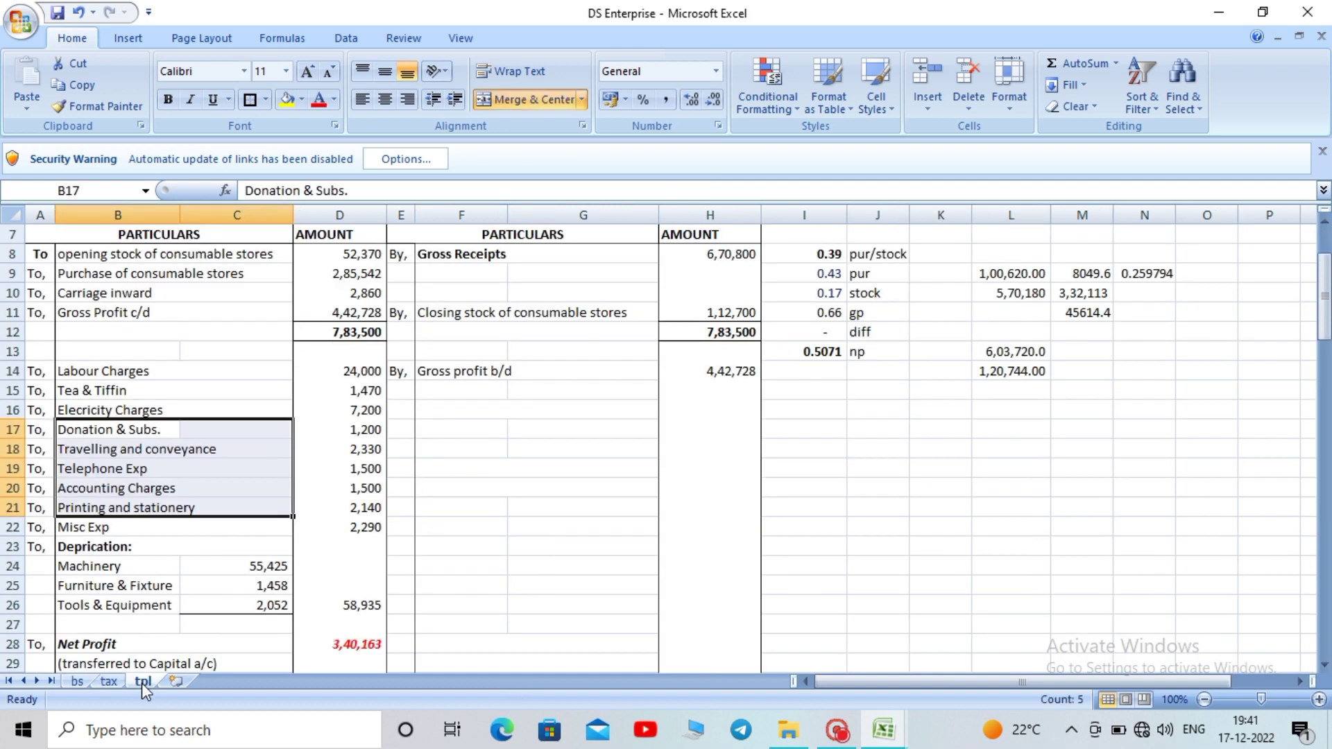
{"action": "left_click", "coordinate": [796, 458]}
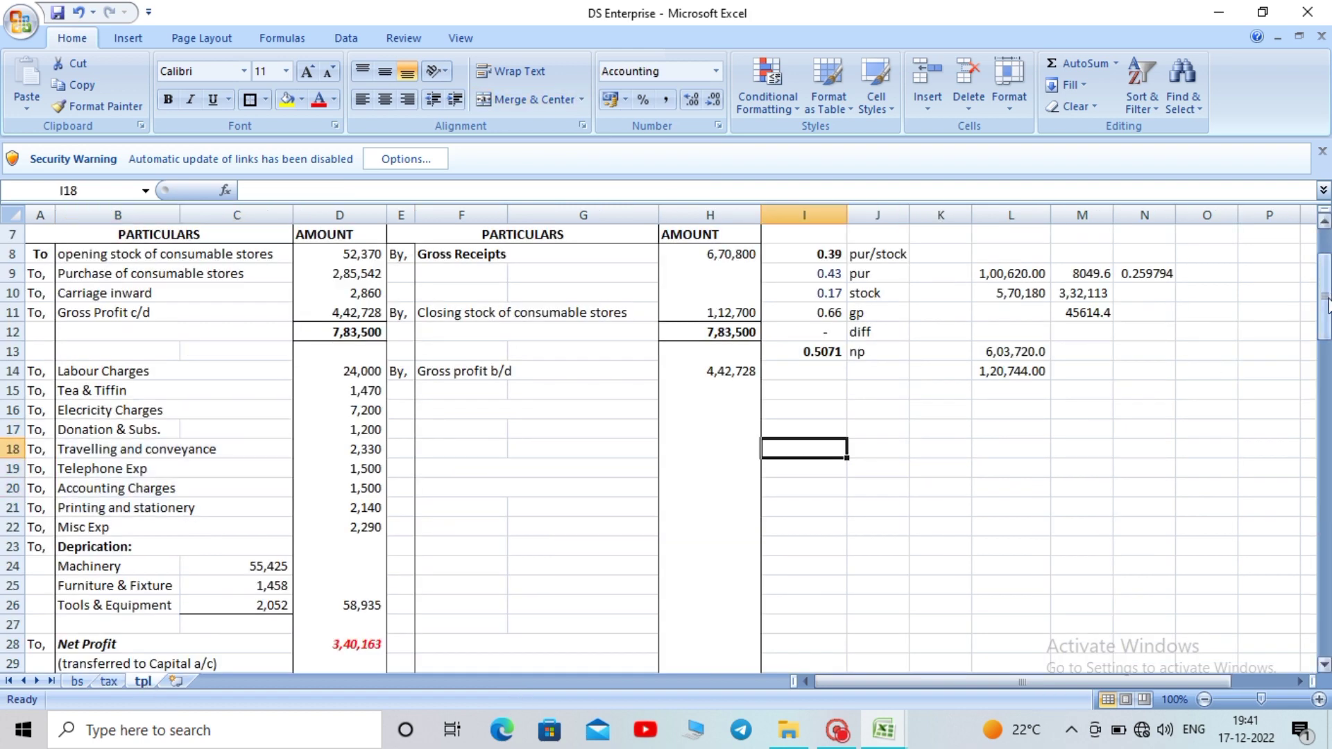
{"action": "left_click_drag", "start_coordinate": [1325, 309], "coordinate": [1326, 270]}
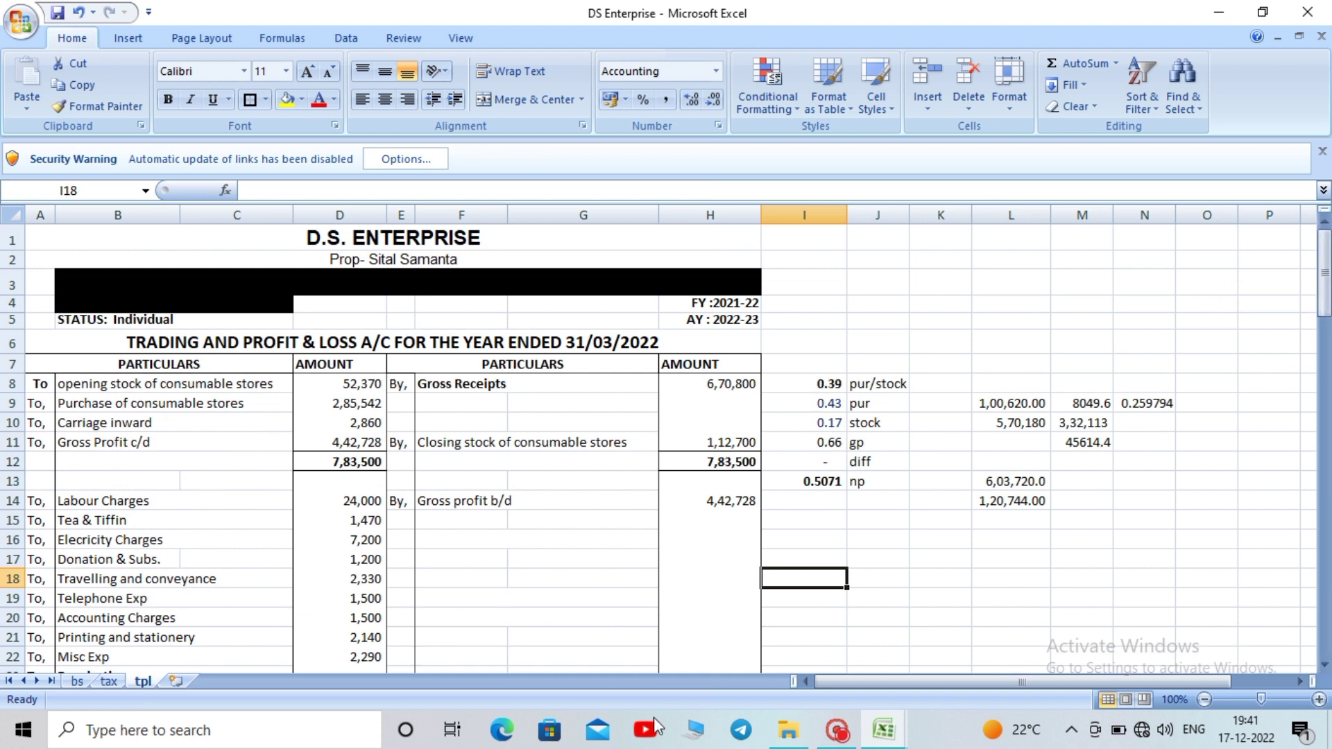
{"action": "left_click", "coordinate": [883, 745]}
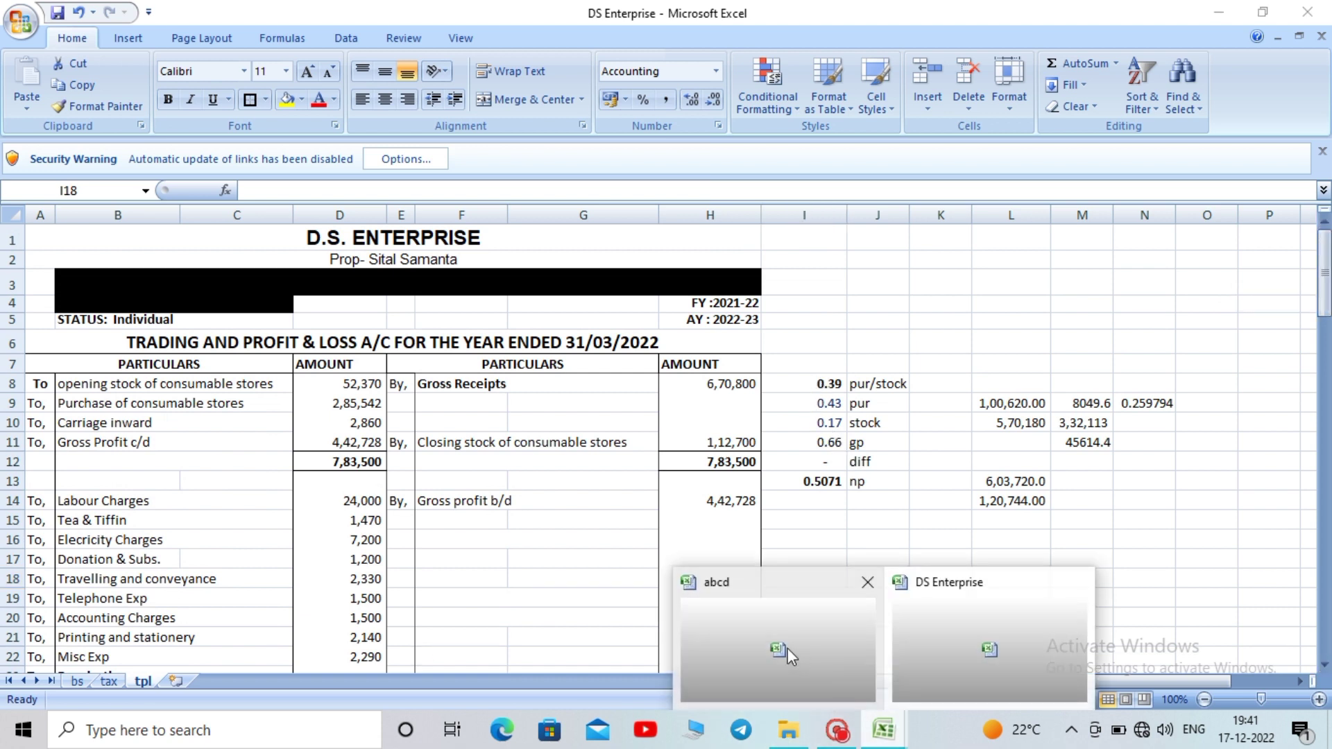
{"action": "left_click", "coordinate": [788, 648]}
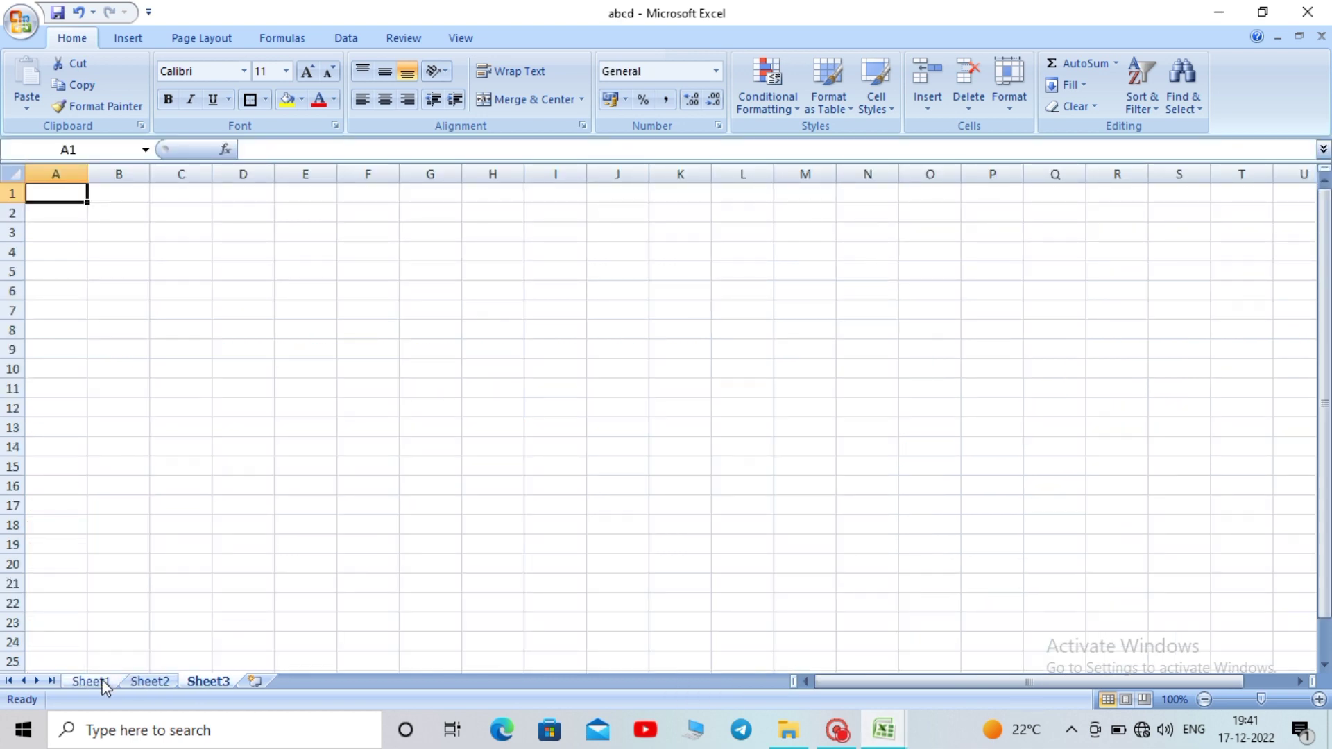
On Sheet1, select the G.P and Net Profit margin figures in H12:I13
{"action": "left_click", "coordinate": [104, 682]}
{"action": "left_click_drag", "start_coordinate": [775, 372], "coordinate": [898, 387]}
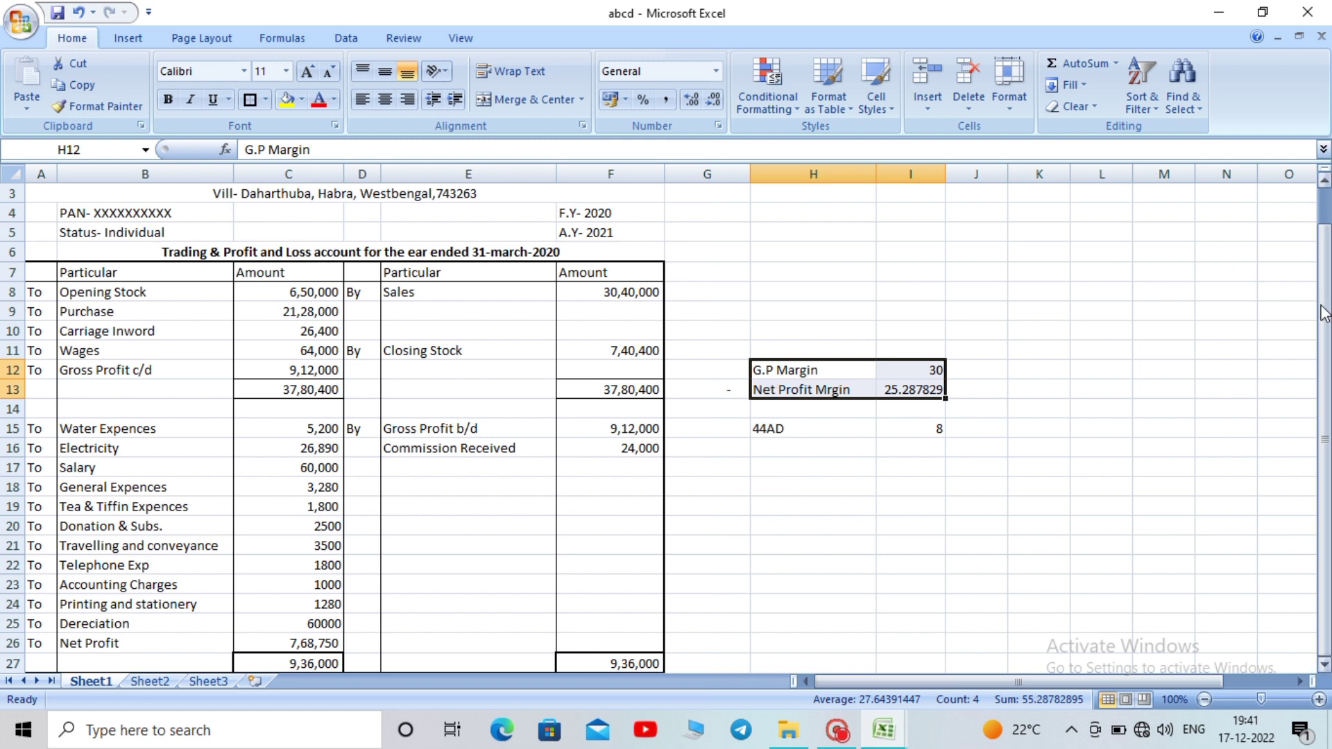
{"action": "left_click_drag", "start_coordinate": [1320, 300], "coordinate": [1321, 271]}
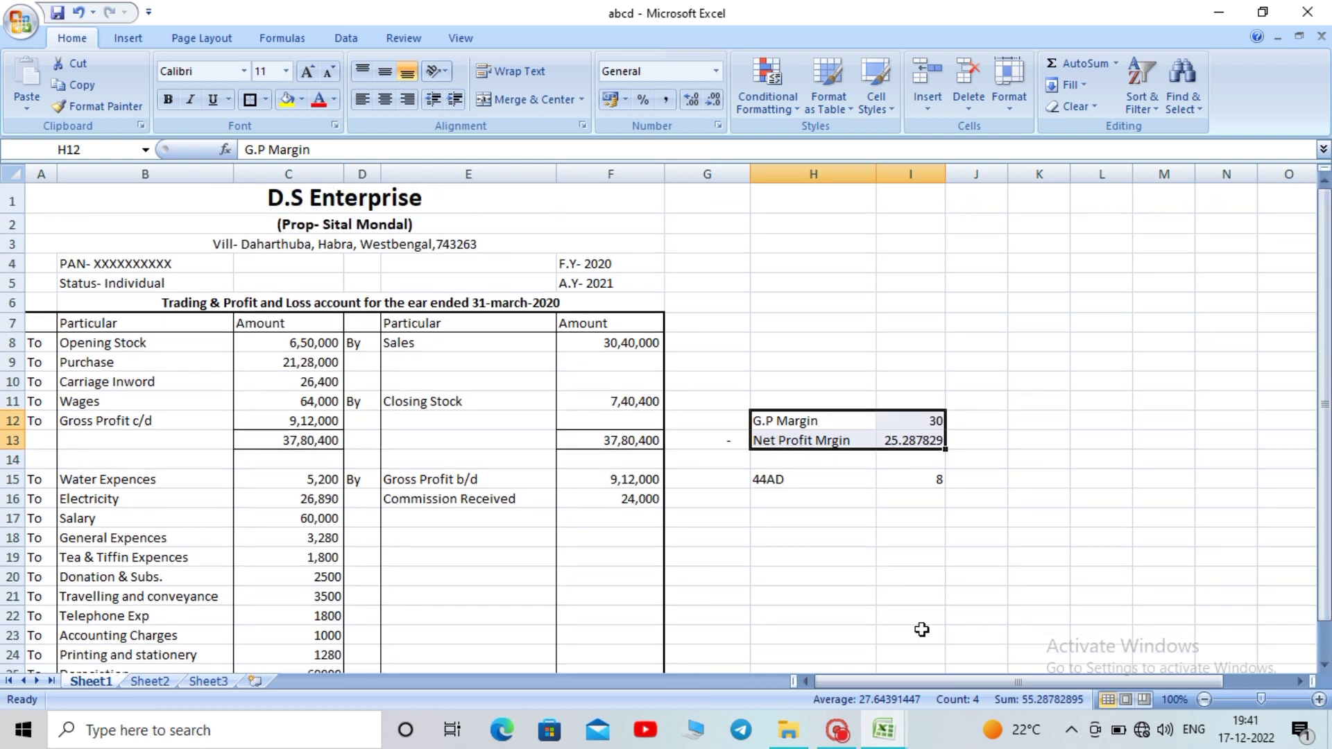
Switch to the DS Enterprise workbook and select the ratio notes J8:N16 on the tpl sheet
{"action": "left_click", "coordinate": [895, 737]}
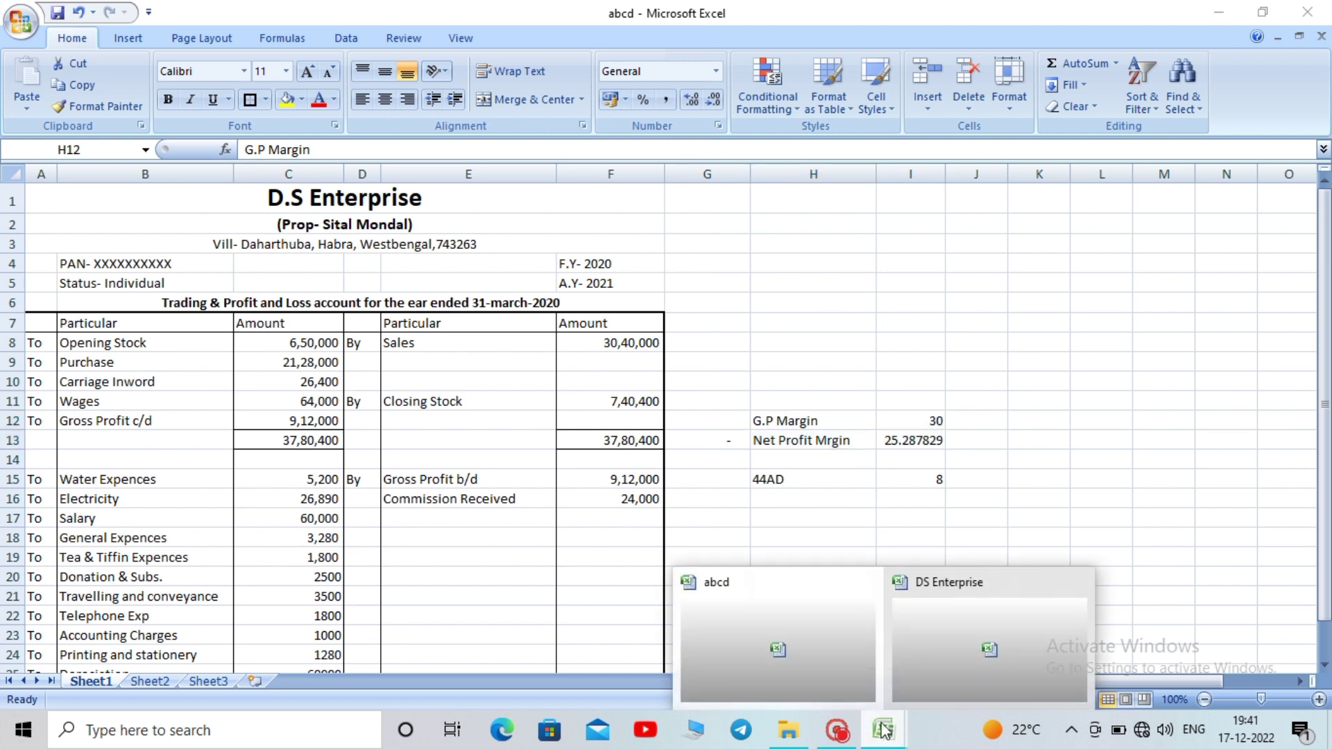
{"action": "left_click", "coordinate": [940, 623]}
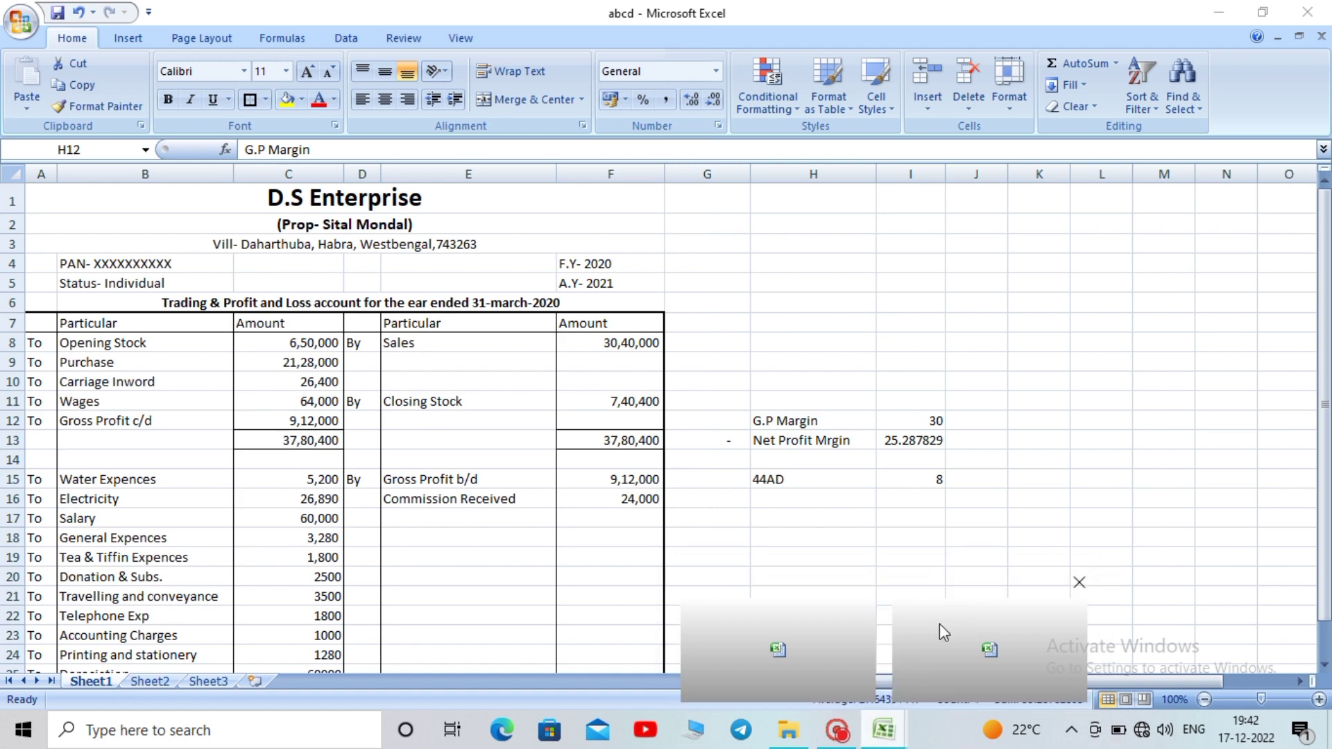
{"action": "left_click_drag", "start_coordinate": [858, 387], "coordinate": [1145, 501]}
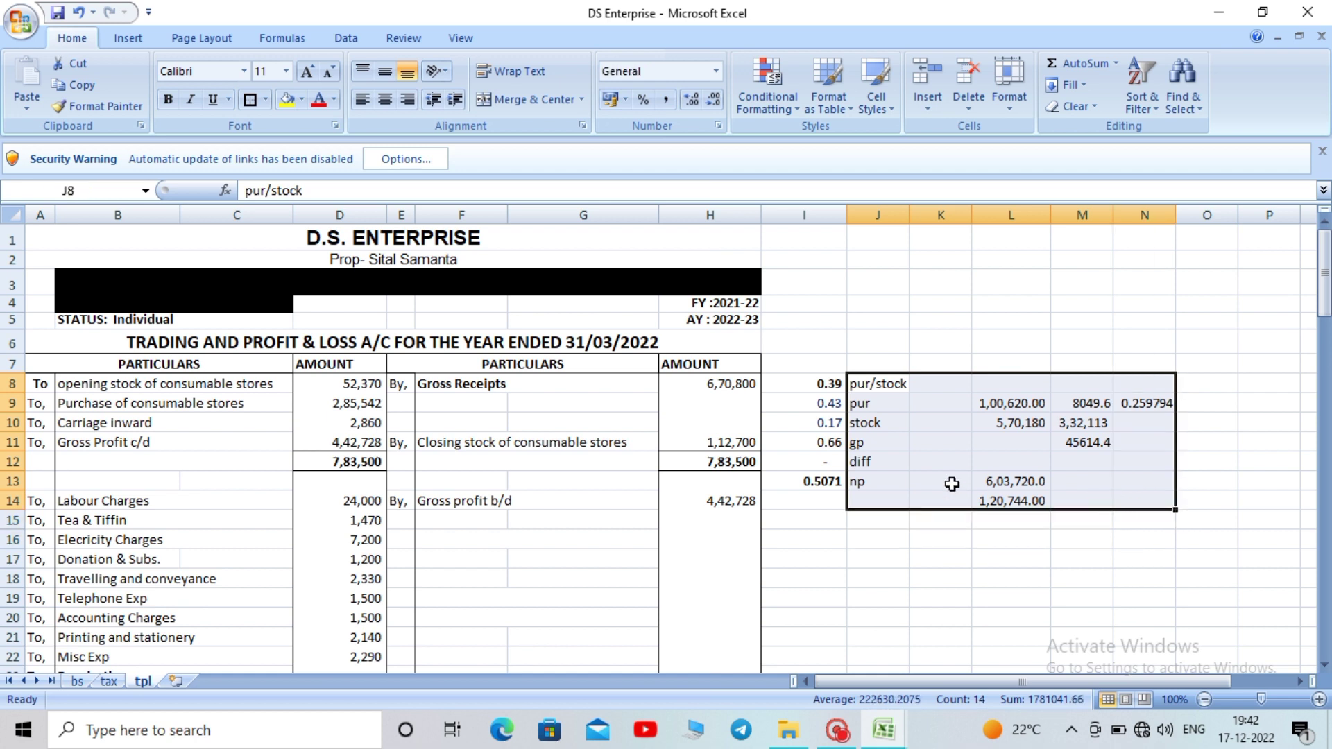
{"action": "left_click", "coordinate": [882, 406]}
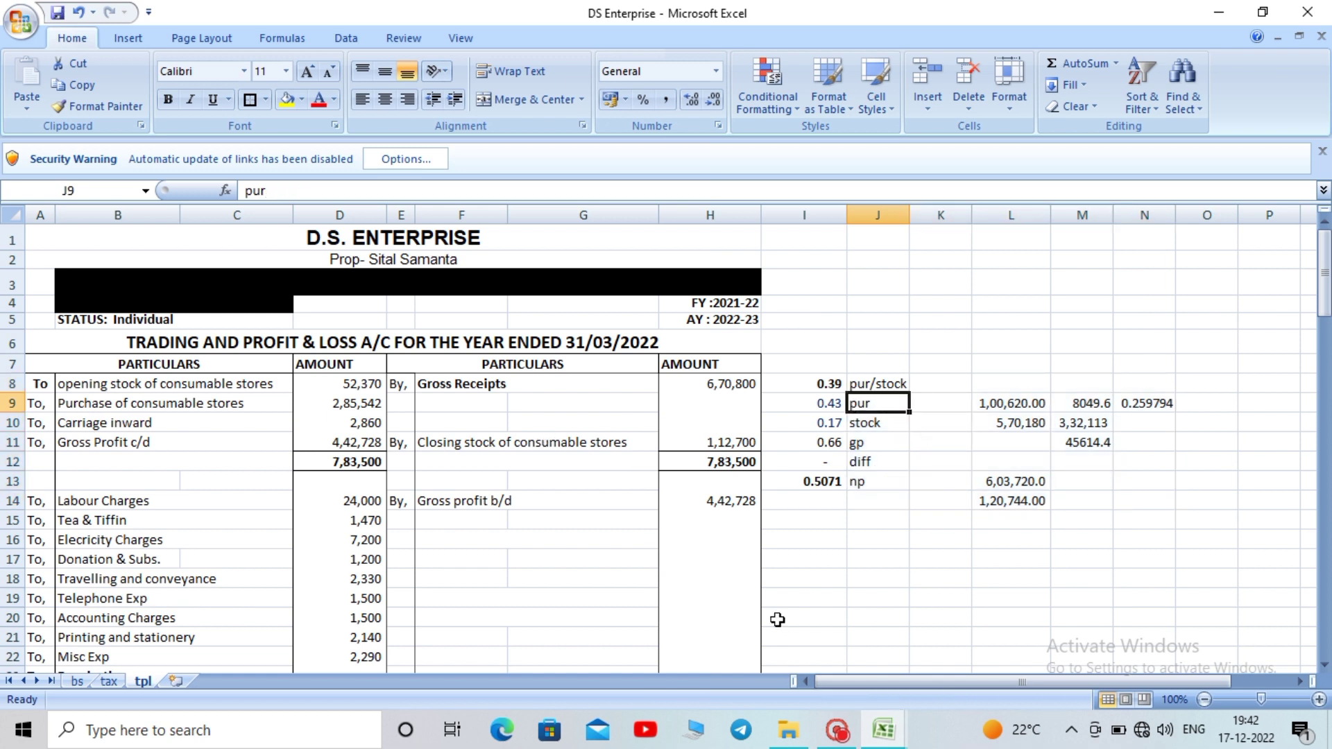
{"action": "left_click", "coordinate": [838, 731]}
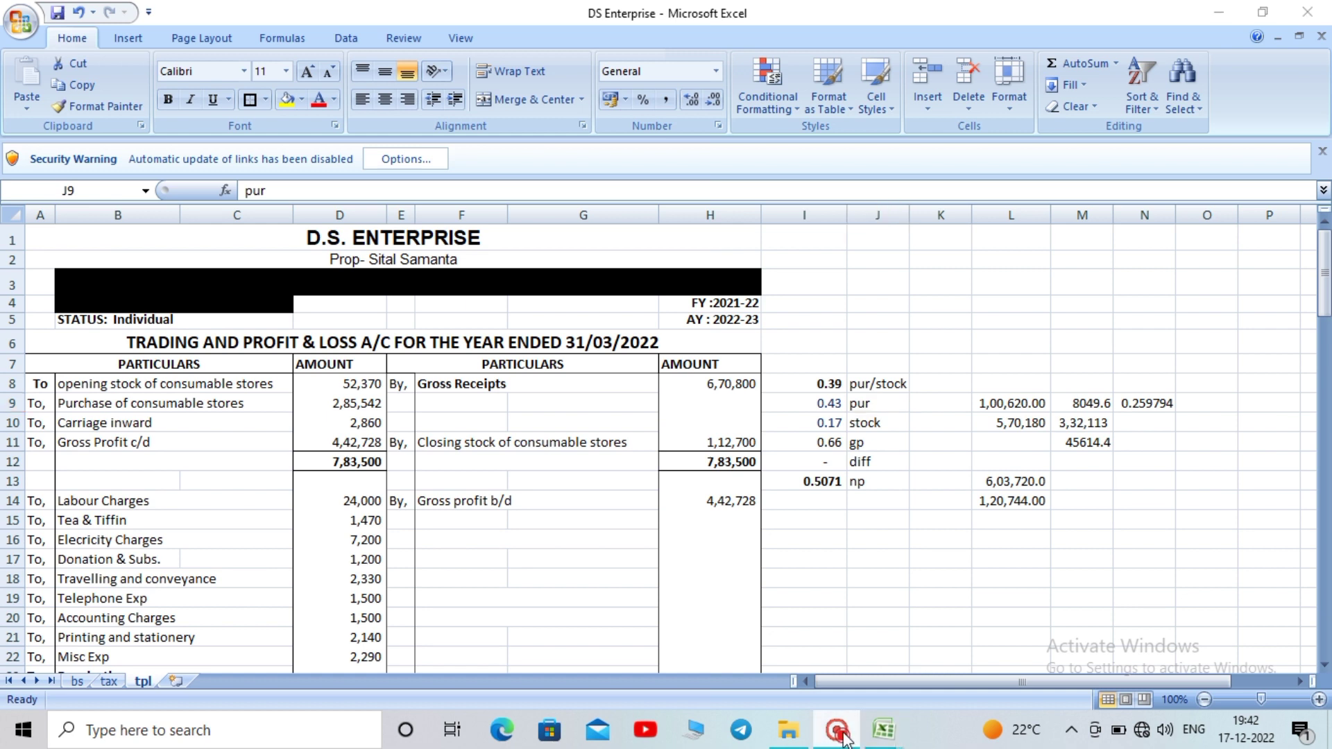